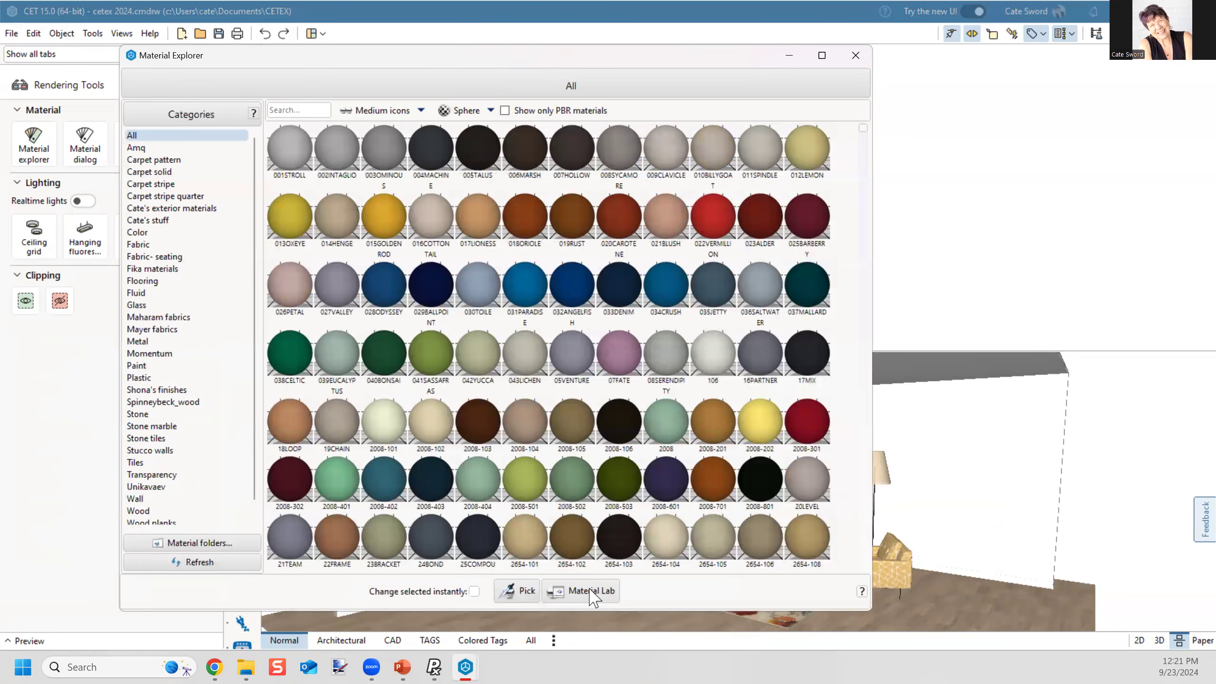
Step: Open the Material Lab and show the material preview on a cube, rotated so two side faces are in view
click(590, 591)
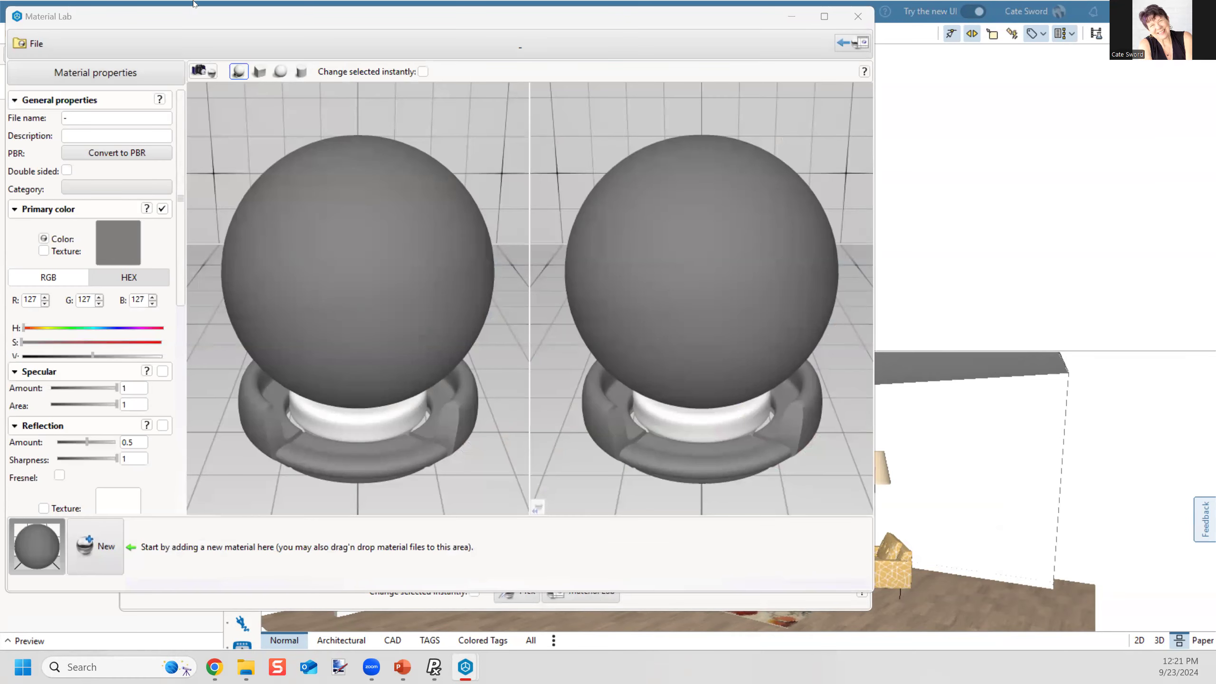
drag(97, 22, 227, 59)
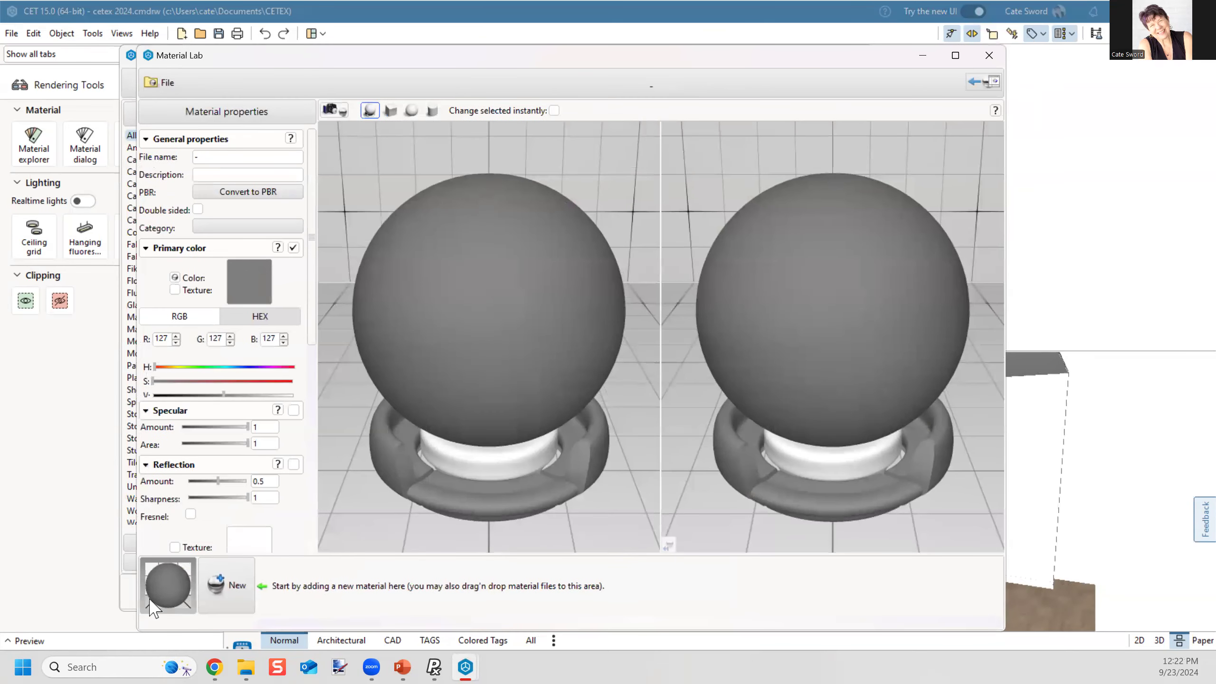
click(238, 34)
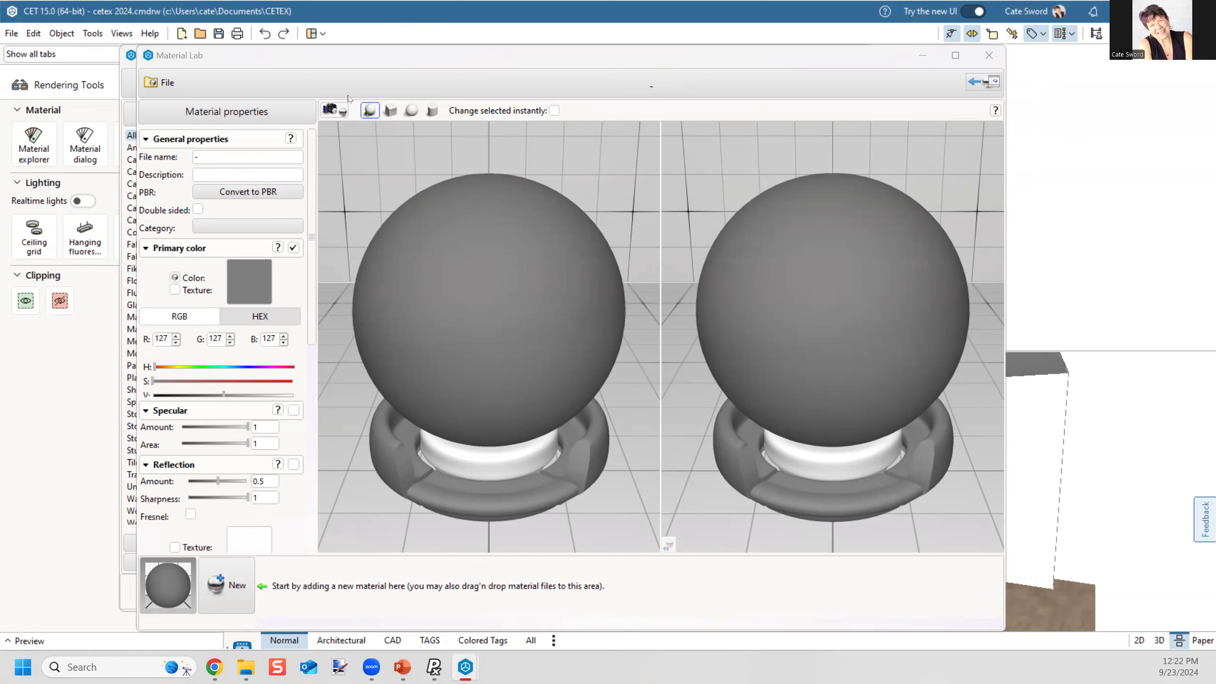
click(390, 110)
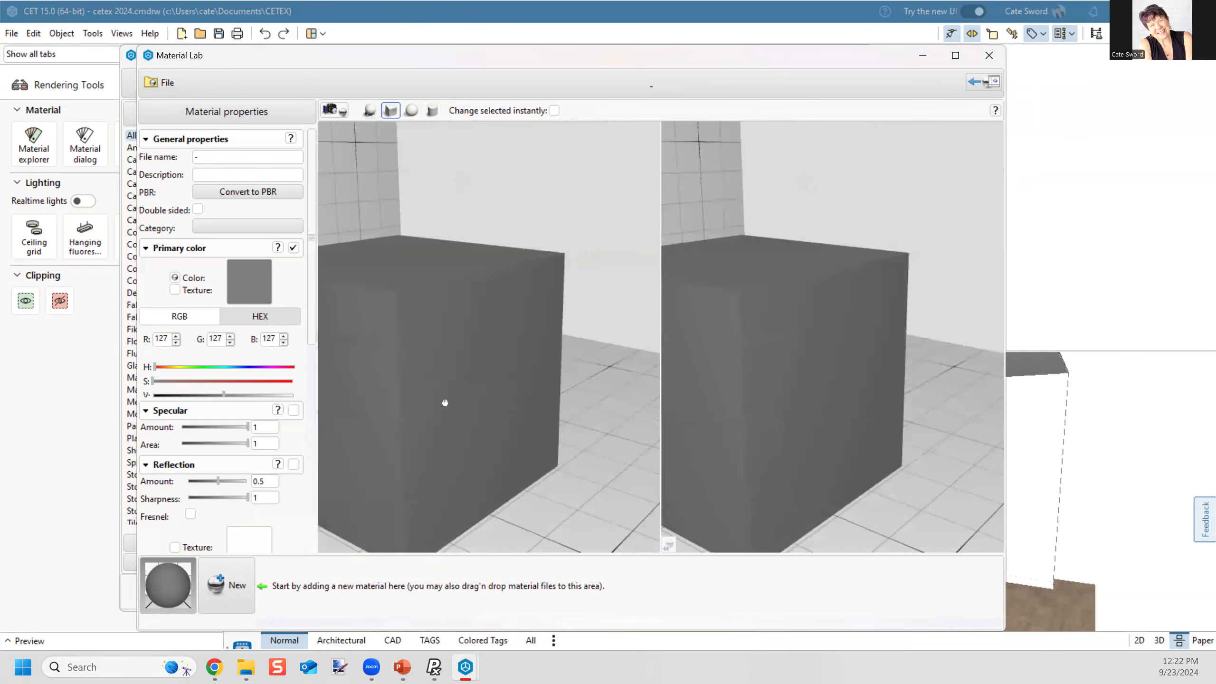
click(367, 111)
click(391, 110)
drag(434, 440, 530, 410)
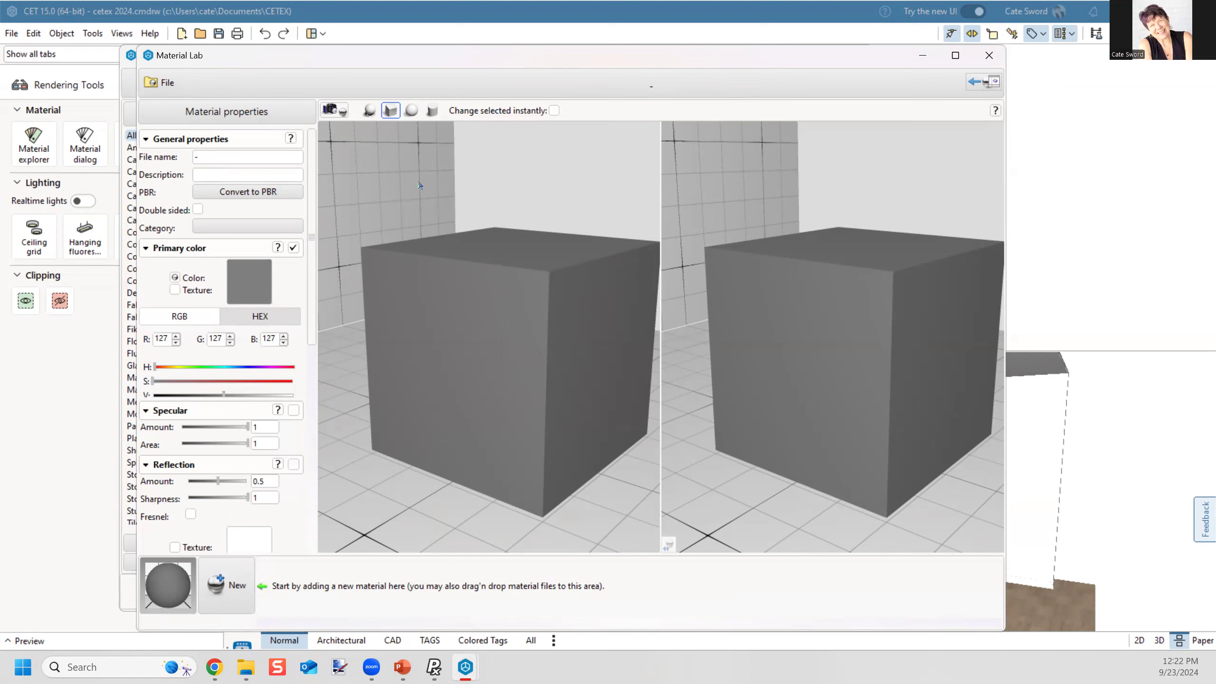
Step: Look at the material preview on the sphere and cylinder shapes
click(410, 111)
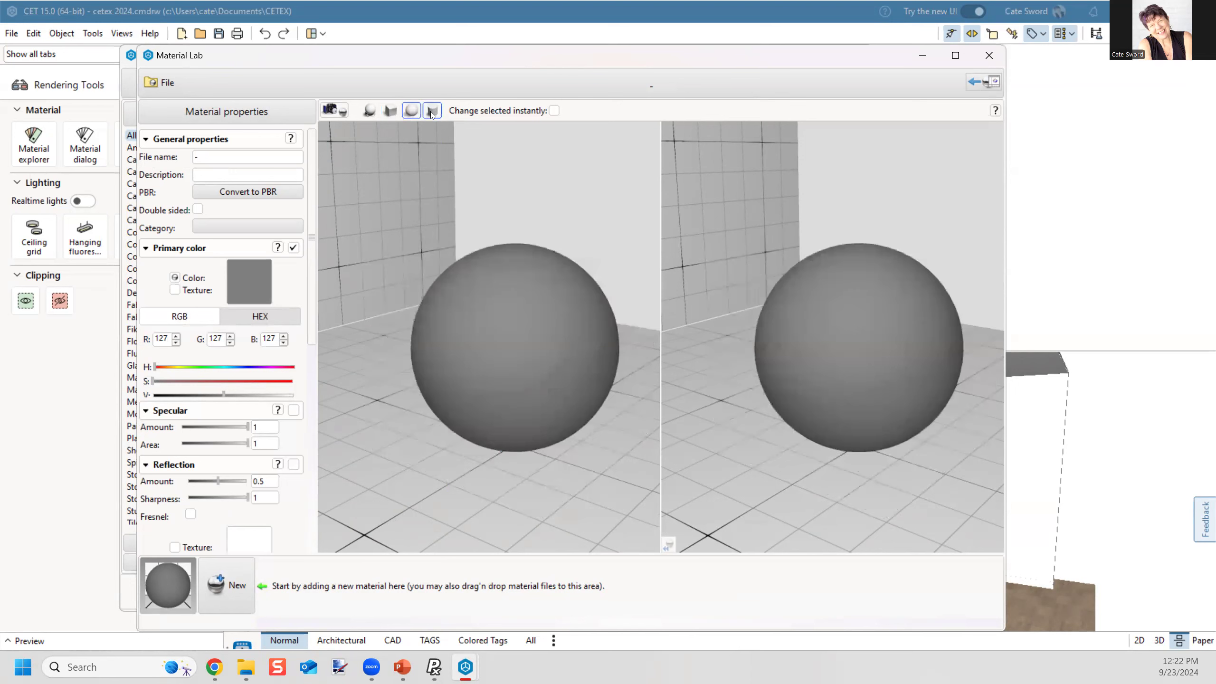
click(432, 111)
click(411, 110)
Step: Return the preview to the cube, rotate it slightly and render it, closing the render task list when done
click(390, 110)
drag(448, 393, 415, 386)
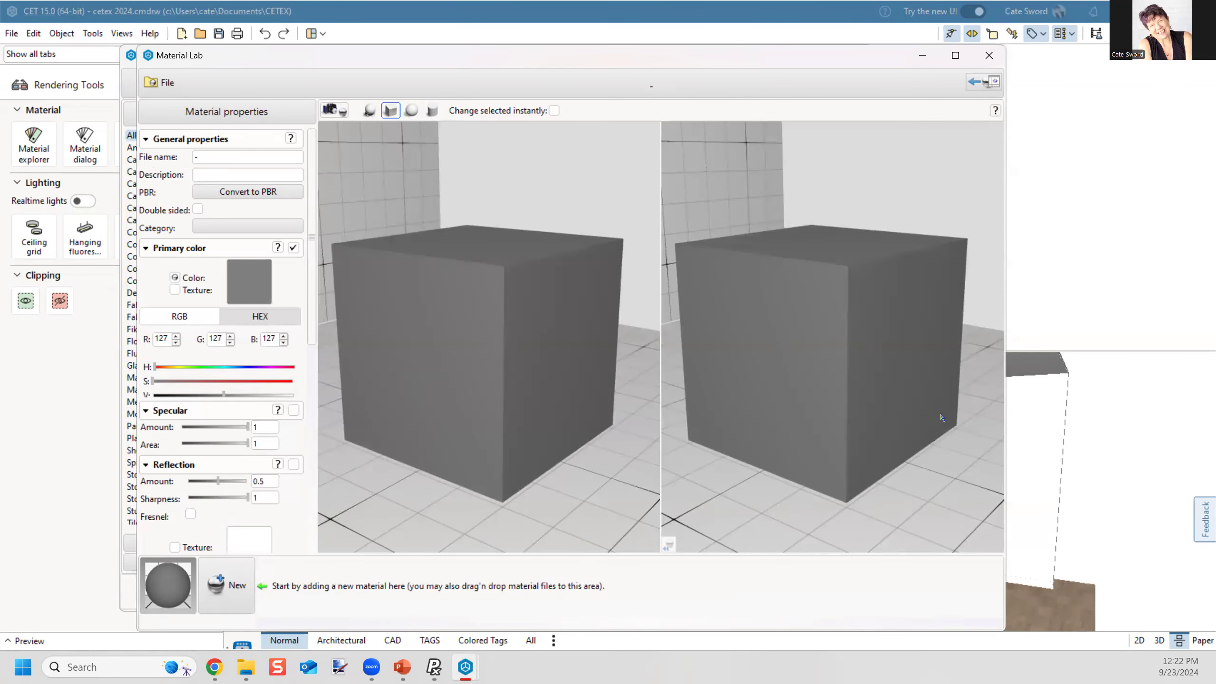
click(331, 111)
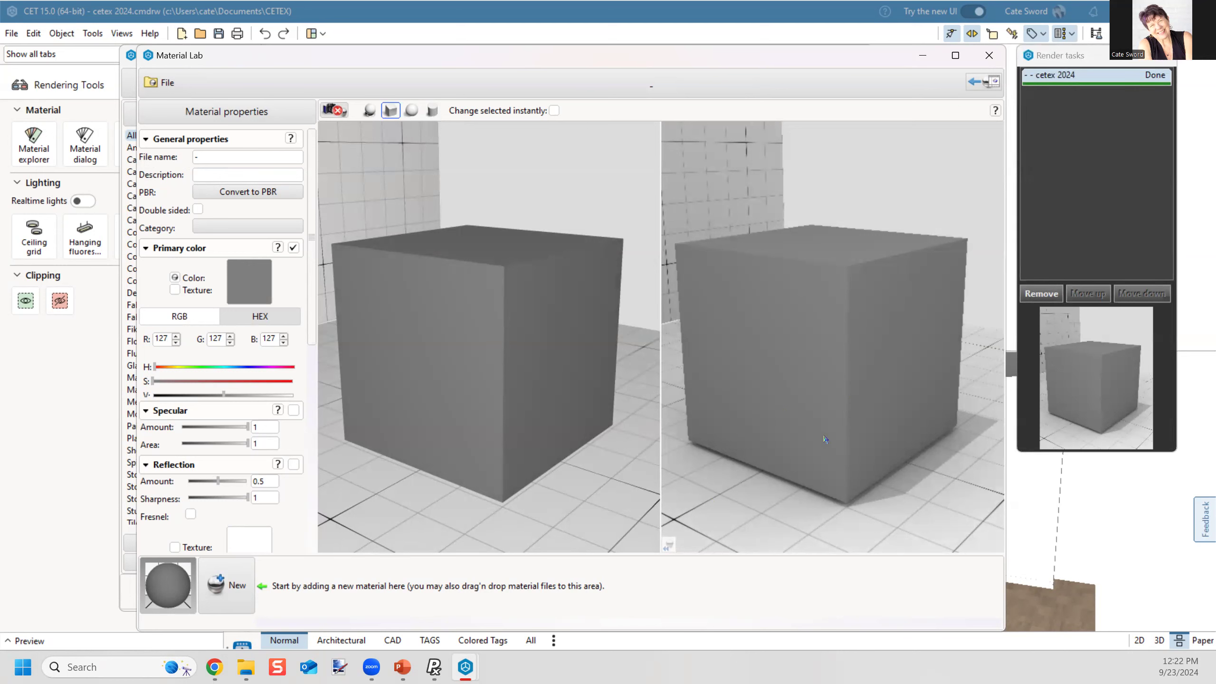
click(1160, 56)
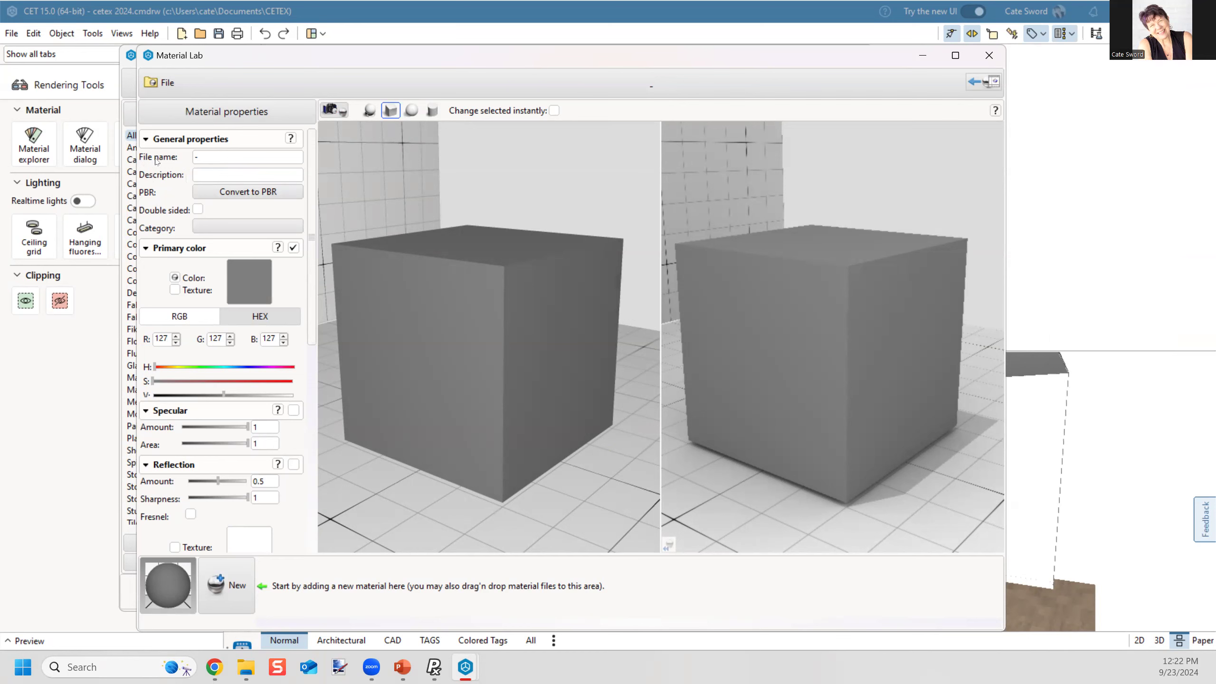
Step: Set the material's file name to "Accessible Beige" and its description to "Sherwin Williams"
click(215, 155)
text(Accessible Beige)
click(208, 176)
text(Sherwin Williams)
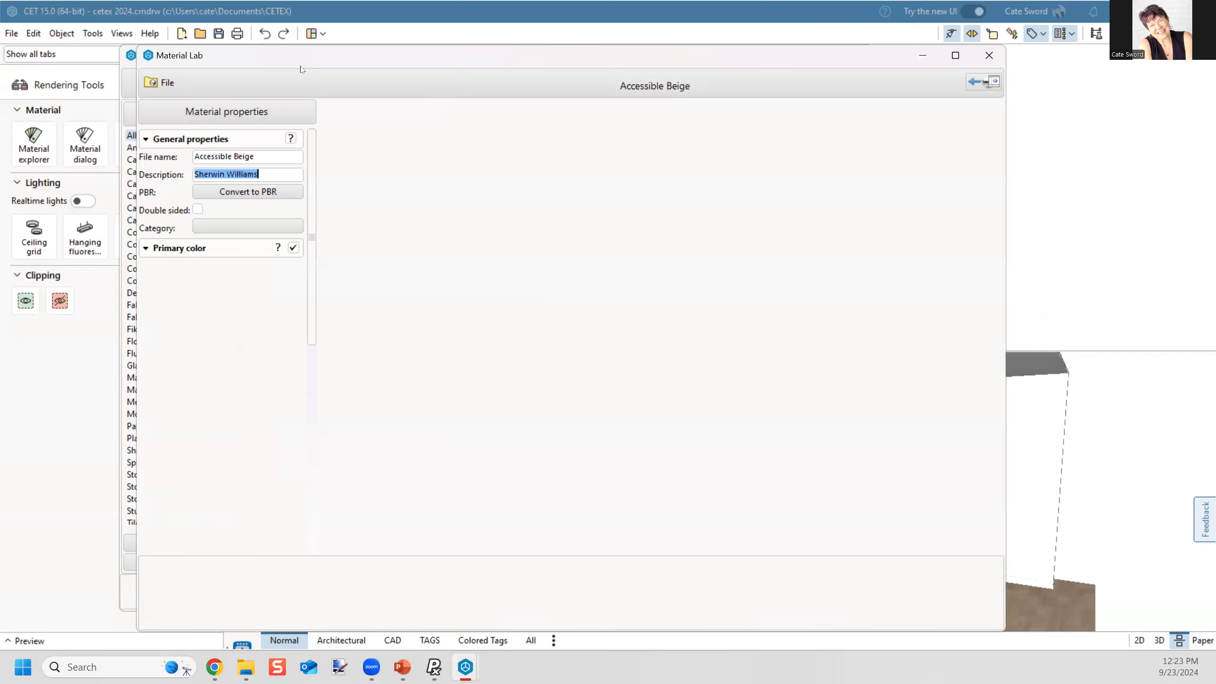
Step: Assign the material to the author's personal "stuff" category from the list of existing categories
drag(291, 58, 628, 183)
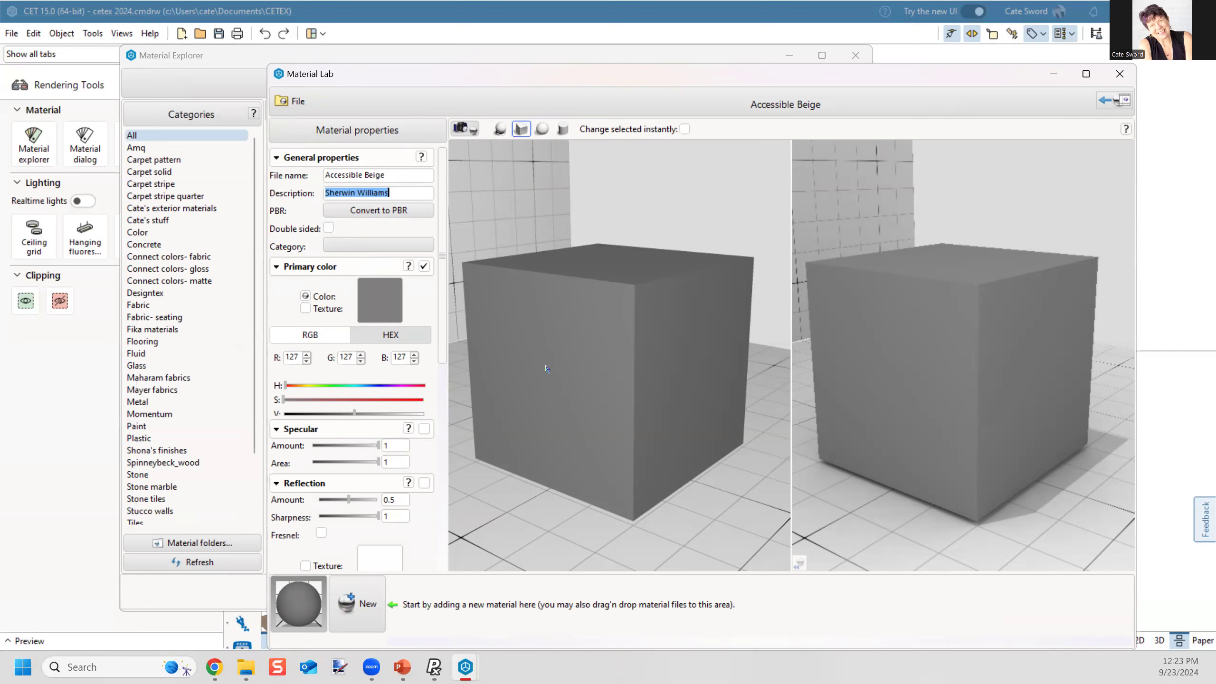
scroll(579, 343, up, 5)
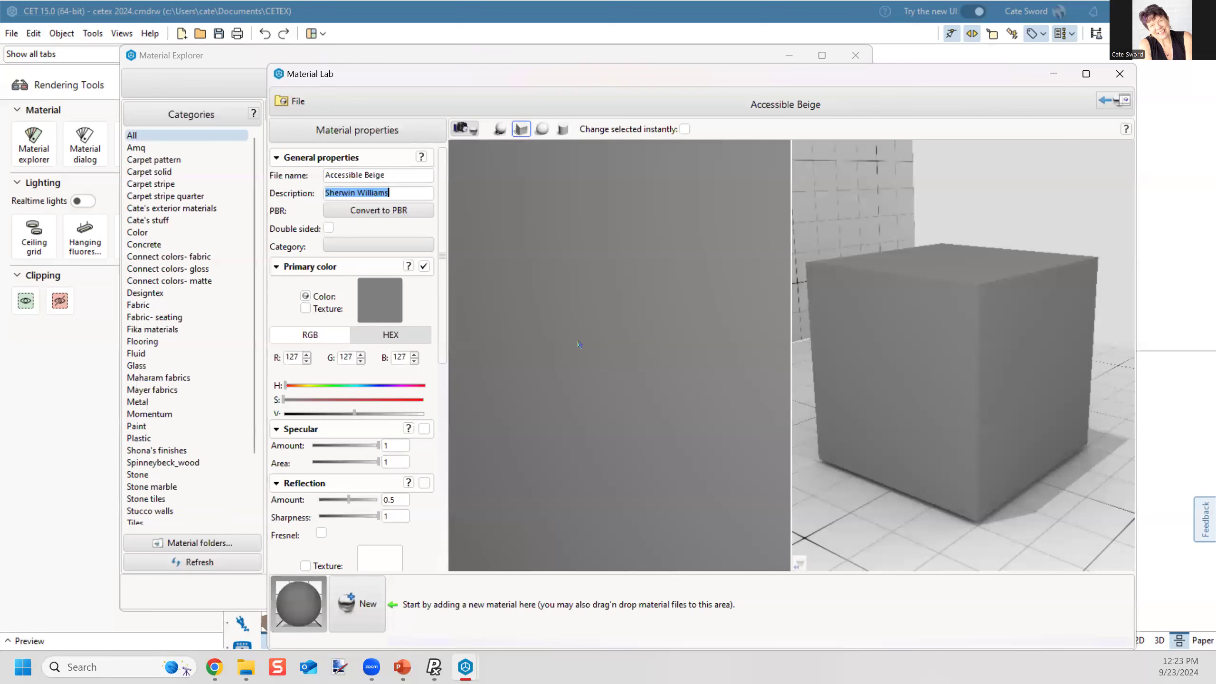
scroll(579, 343, up, 3)
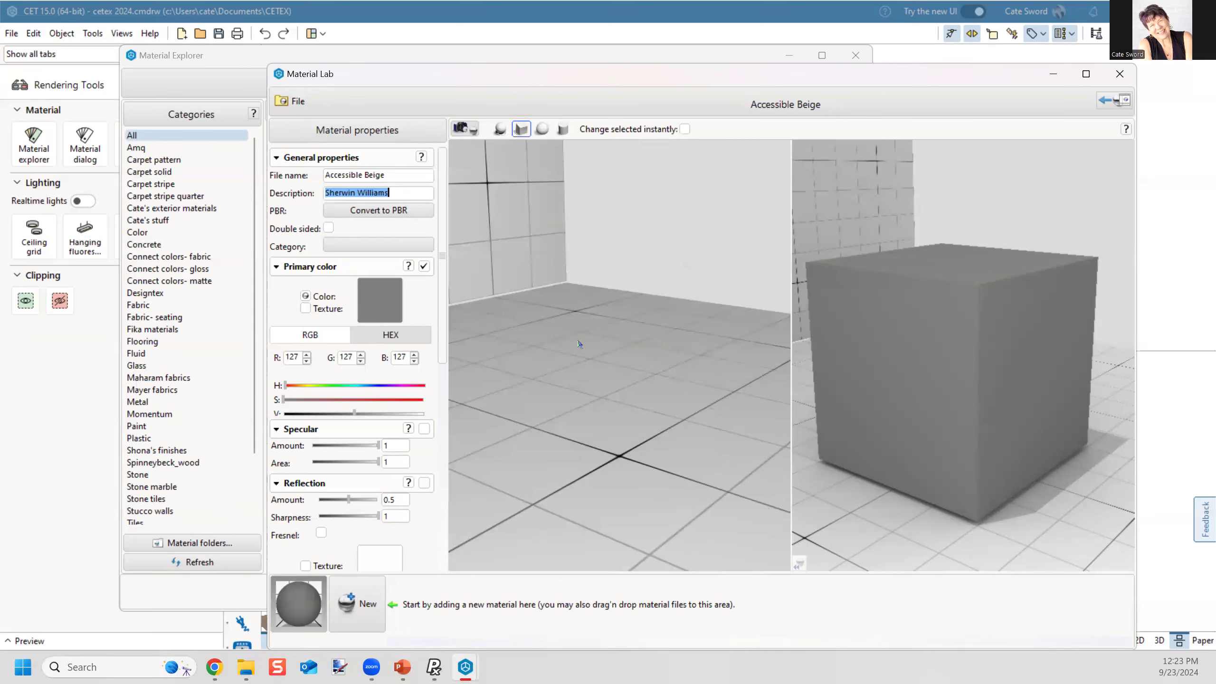
scroll(579, 343, down, 4)
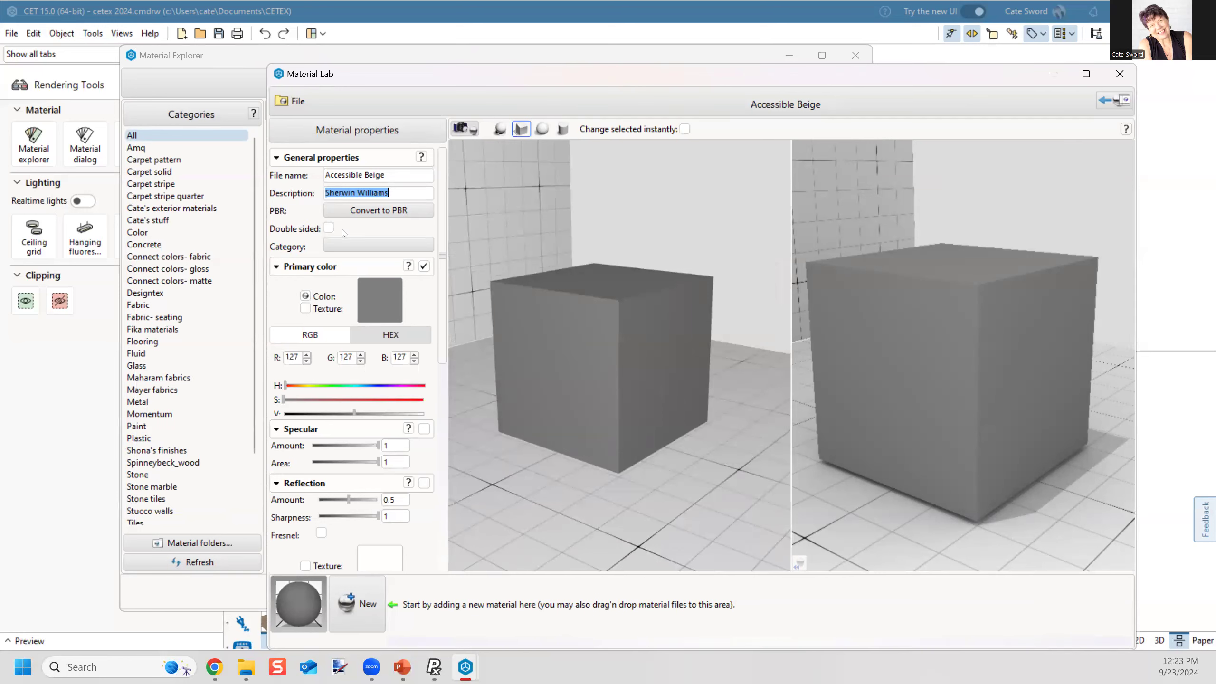
click(355, 244)
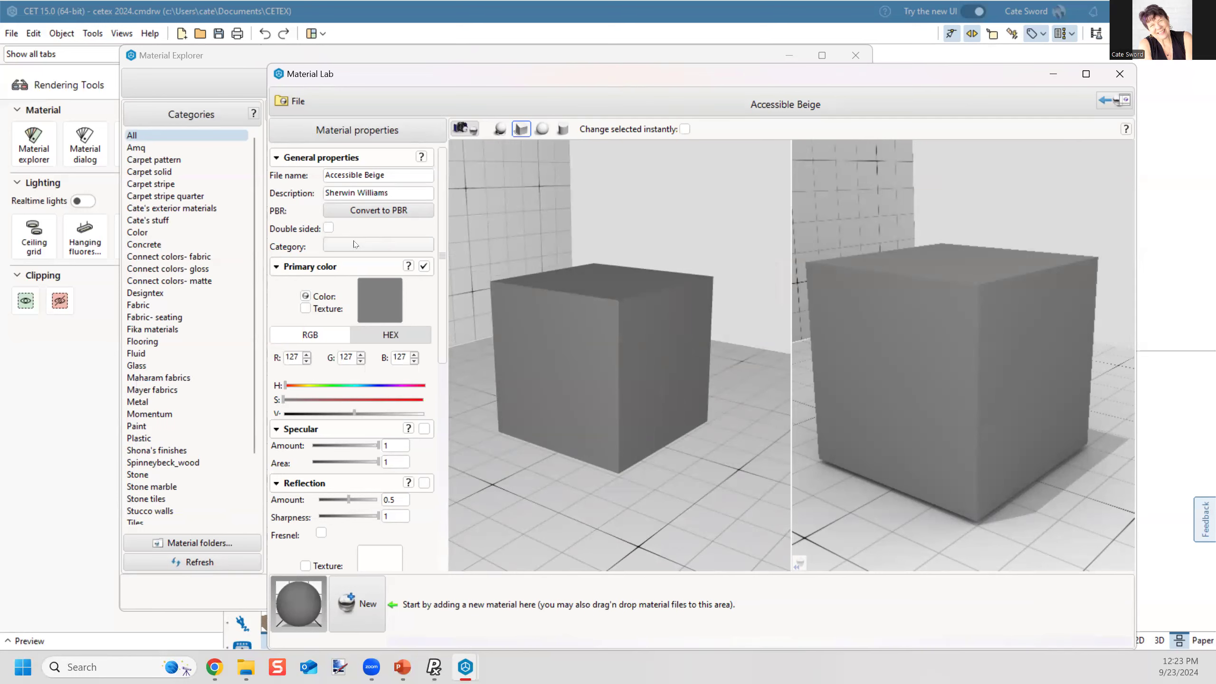
click(355, 244)
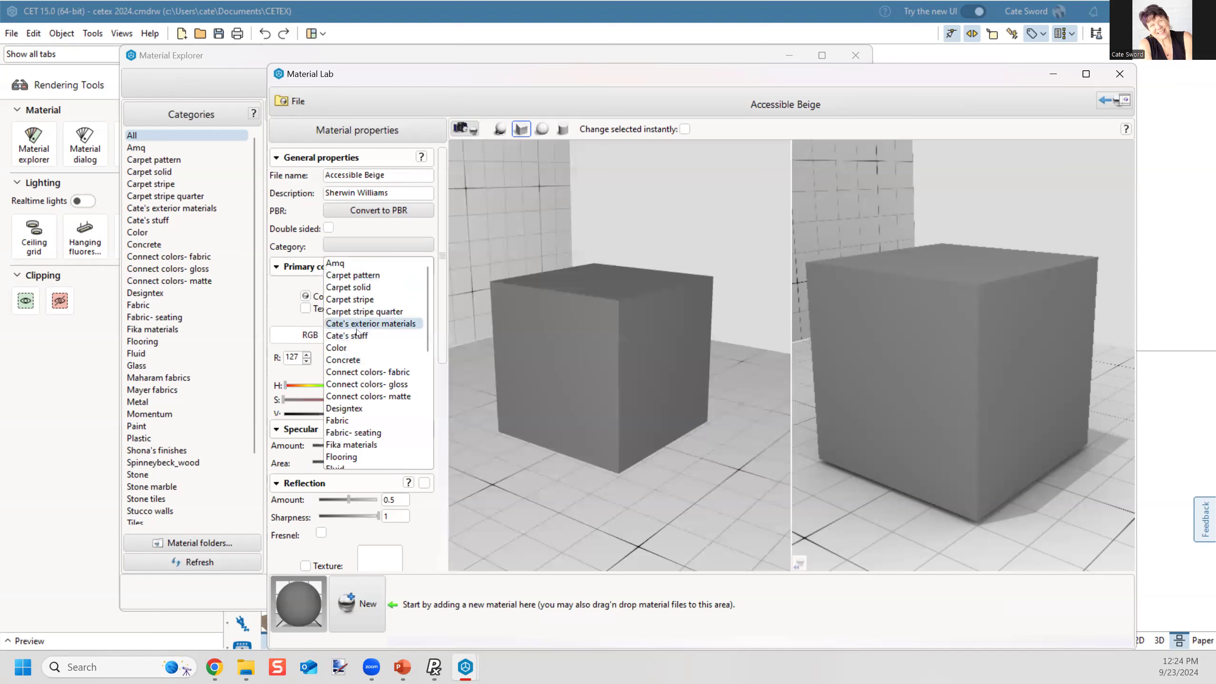
scroll(378, 381, down, 2)
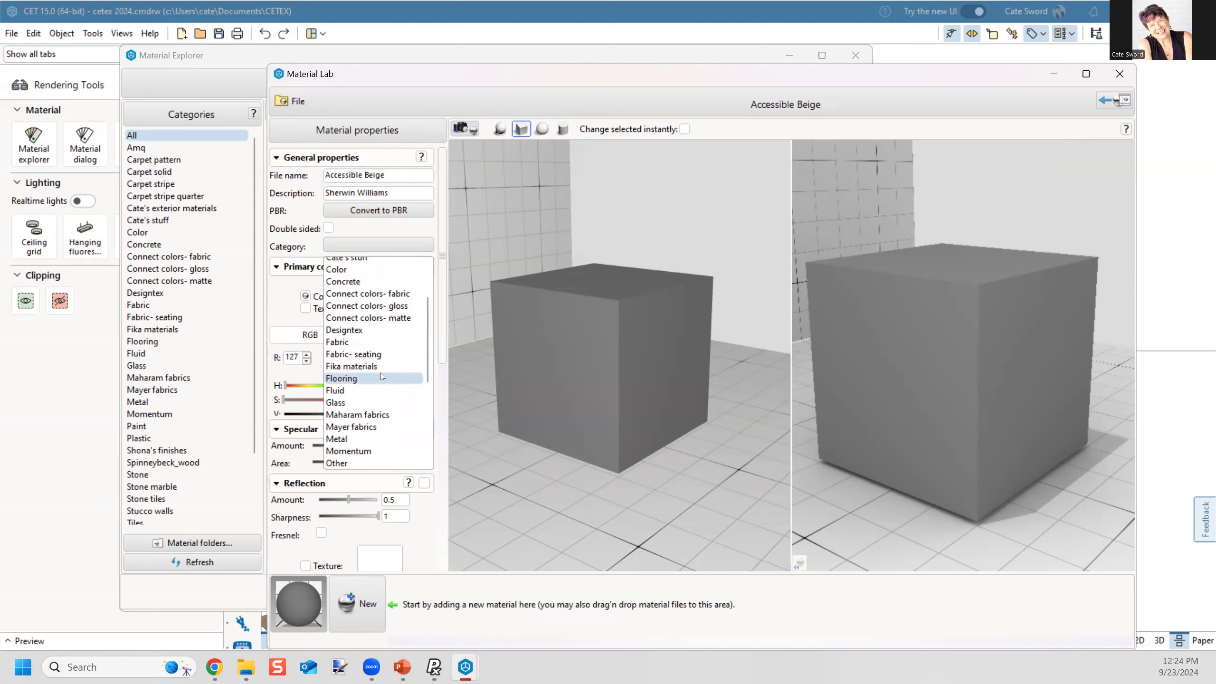
scroll(380, 376, up, 2)
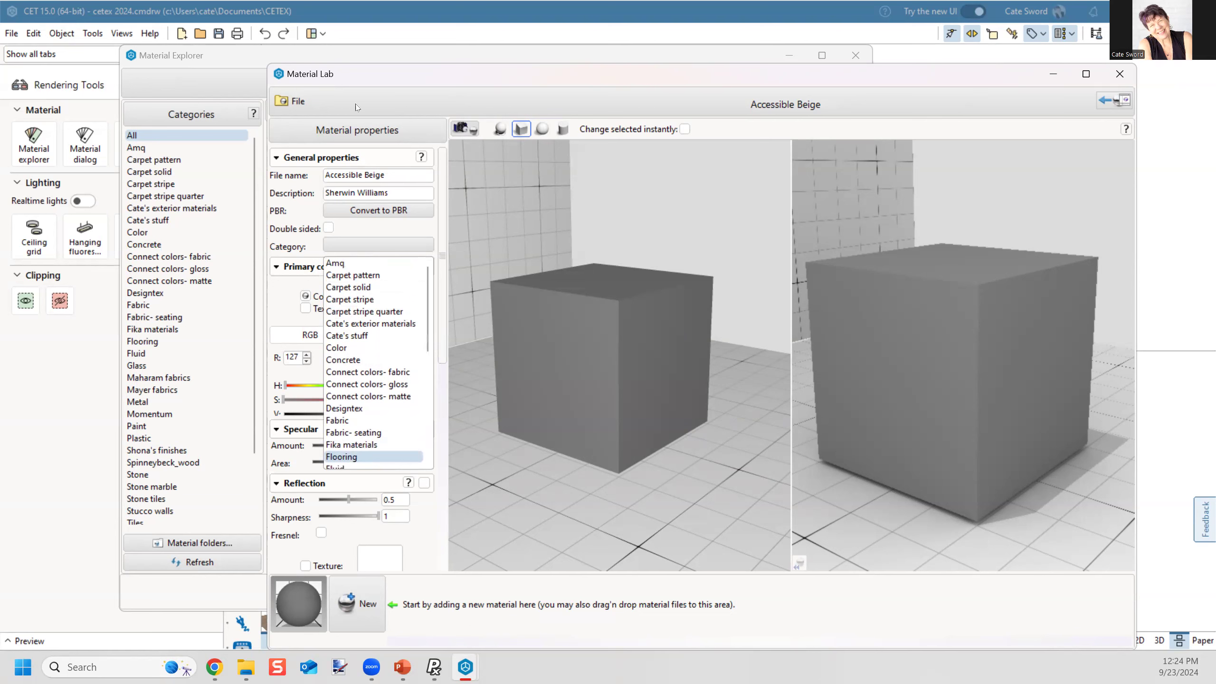
scroll(373, 388, down, 7)
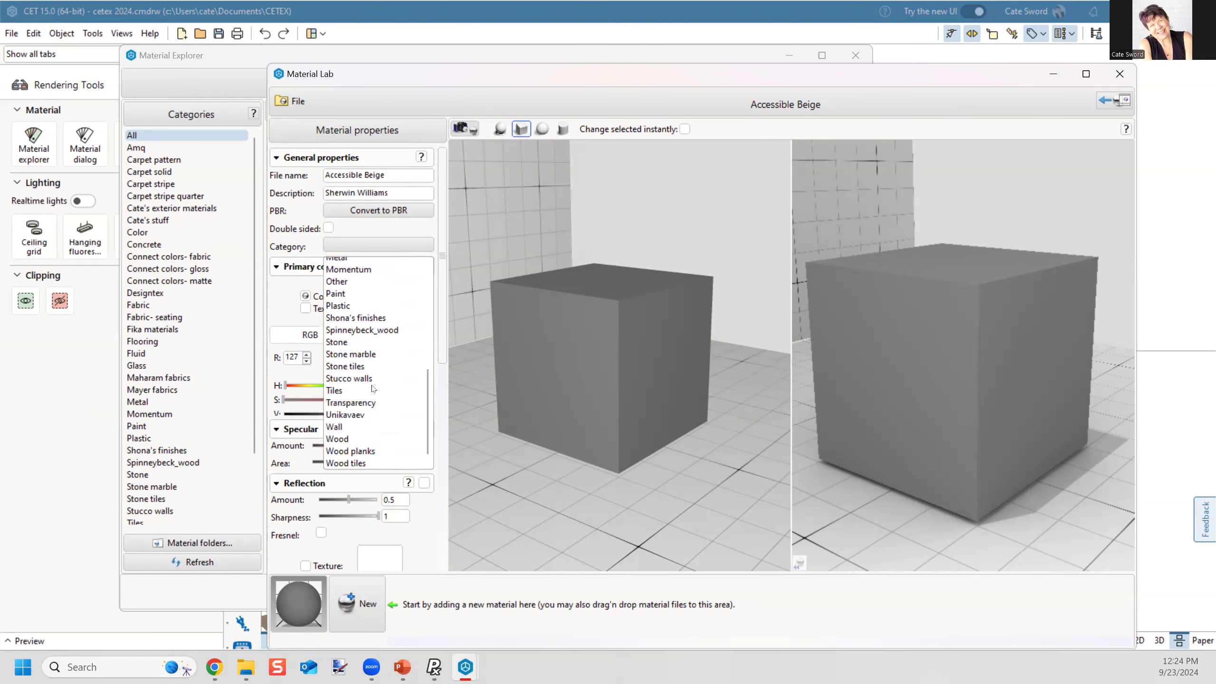
scroll(332, 457, down, 1)
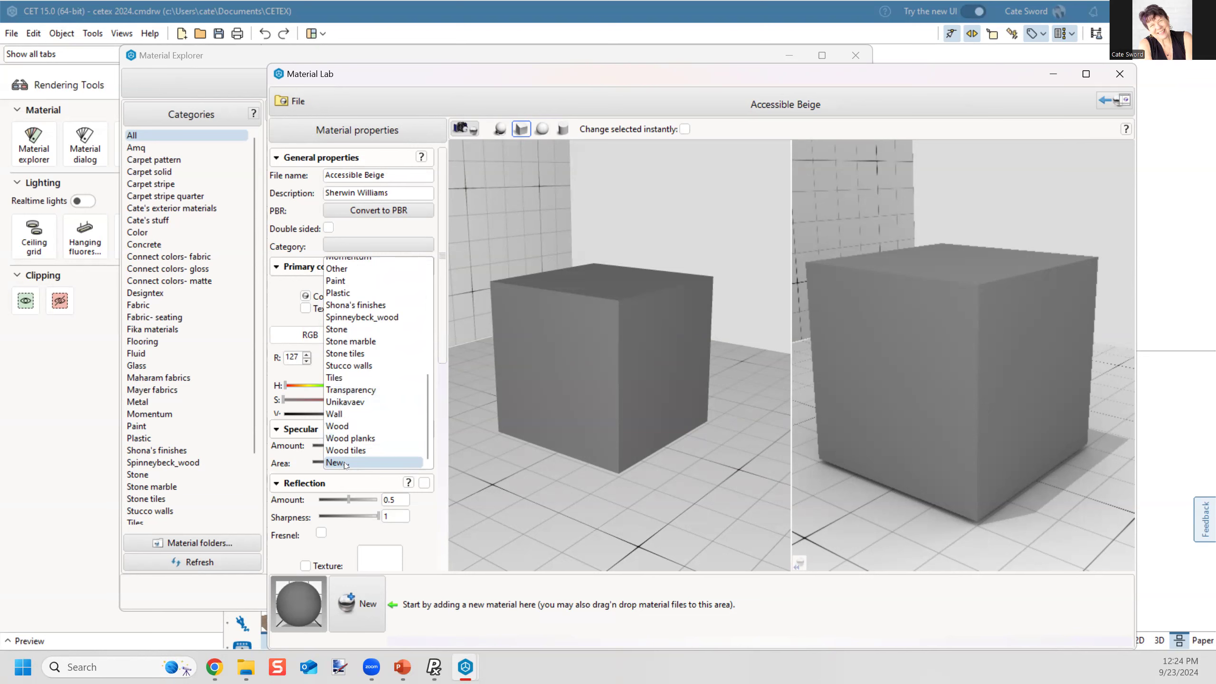
scroll(392, 306, up, 5)
scroll(392, 308, up, 3)
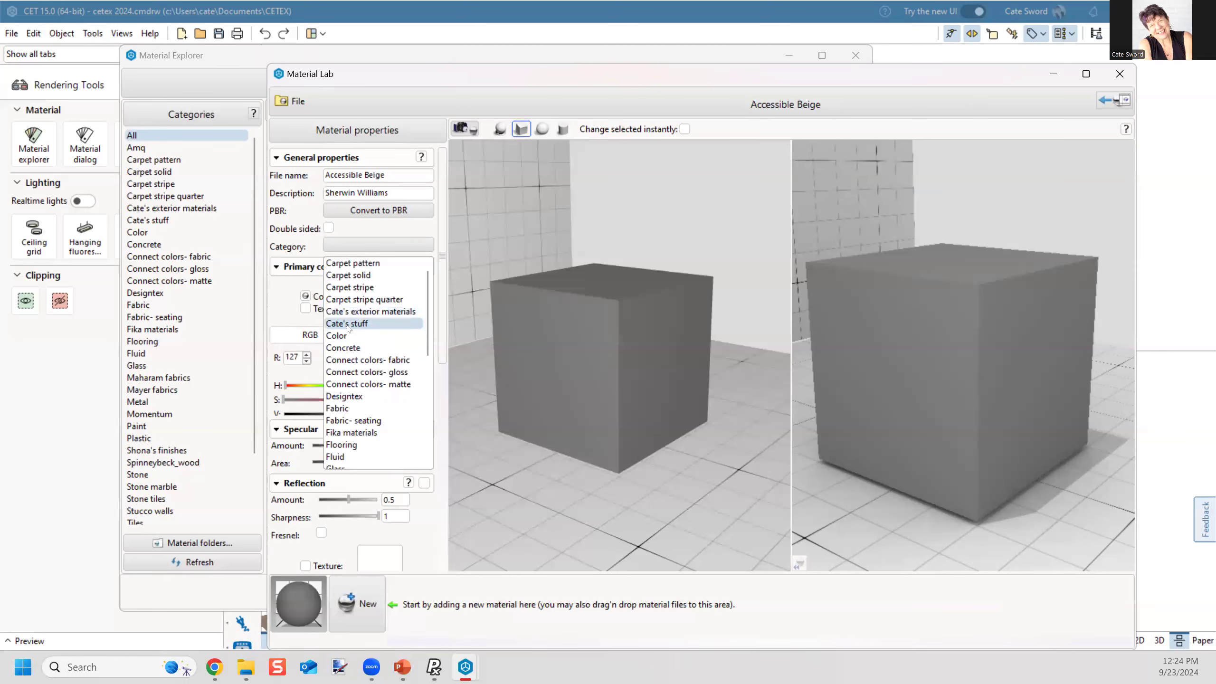
click(348, 325)
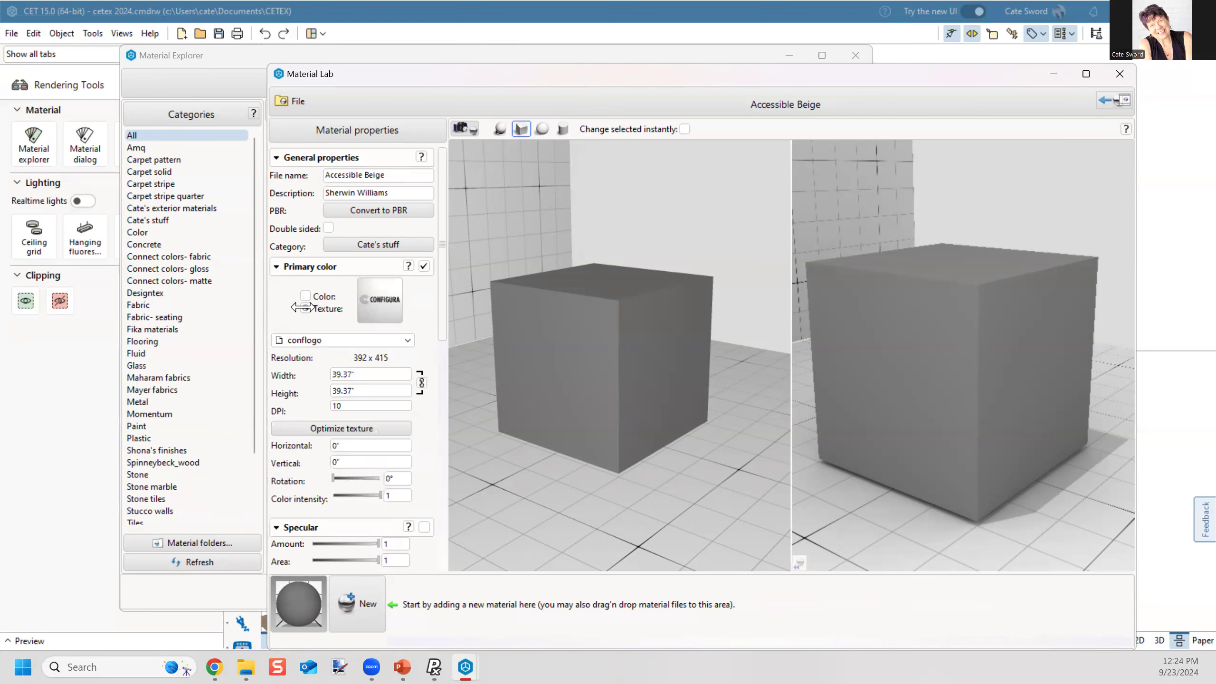
Step: Try the conflogo texture as the primary color on the preview cube and switch back to a plain color
click(306, 308)
scroll(564, 373, up, 3)
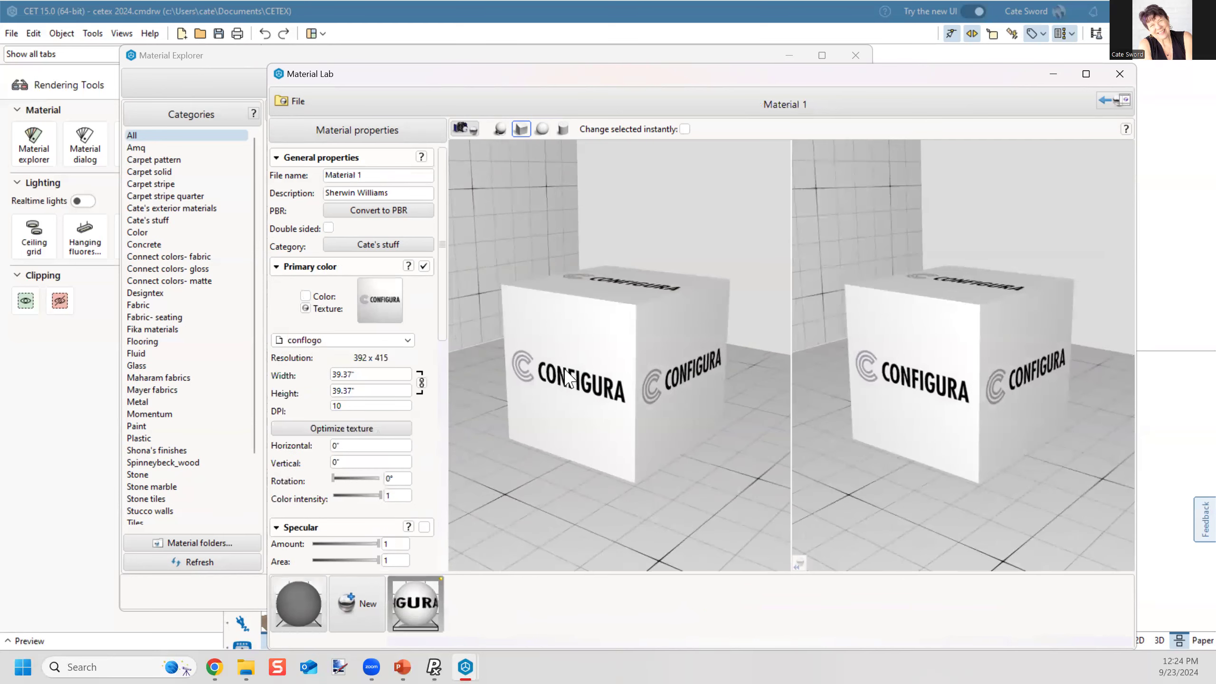
middle_drag(596, 410, 561, 402)
click(306, 297)
Step: Set the primary color's RGB values to 209, 199, 184
double_click(293, 357)
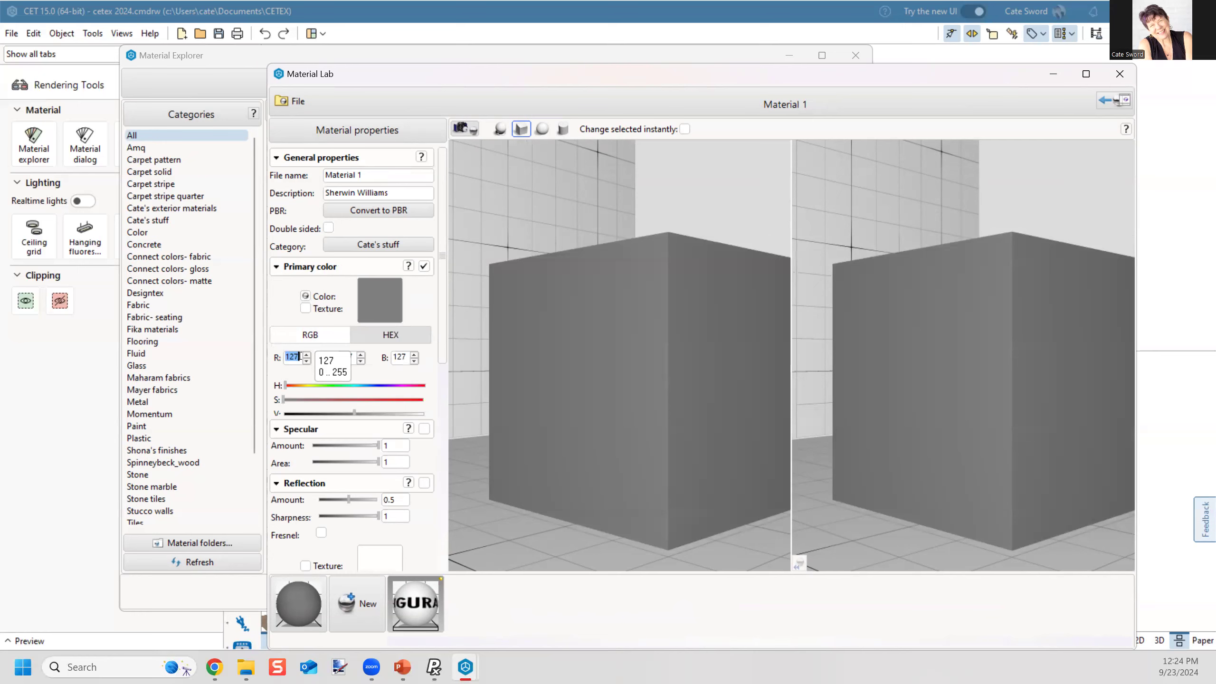
text(209)
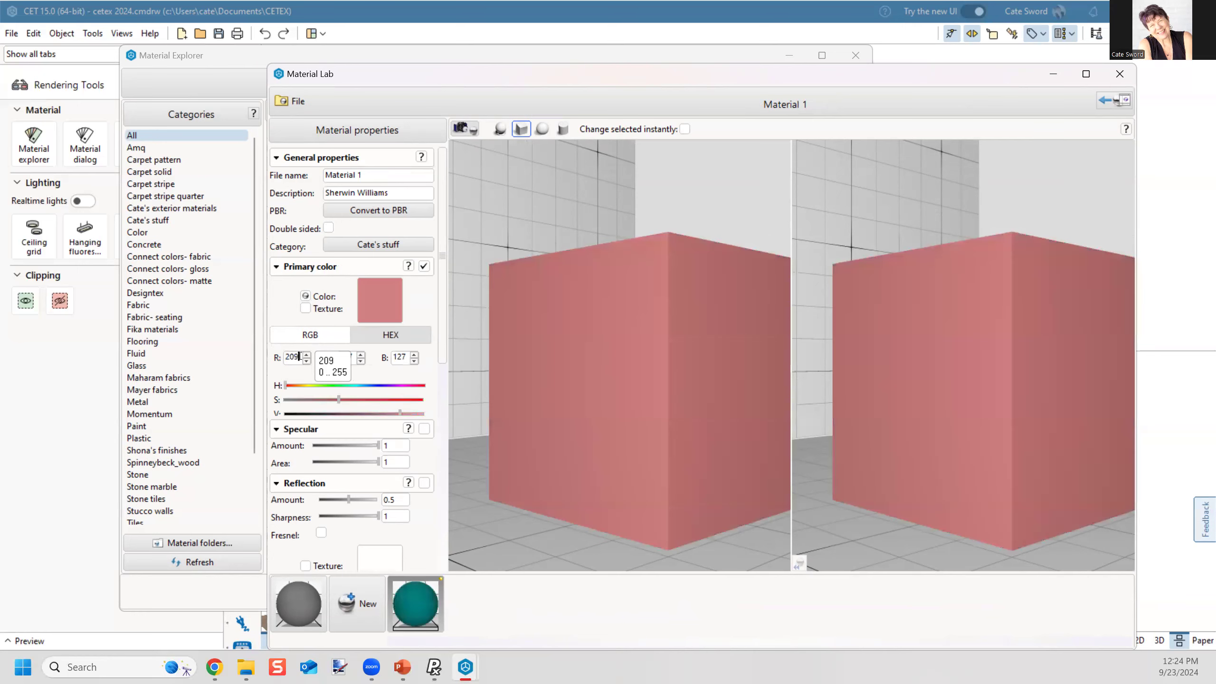
key(Tab)
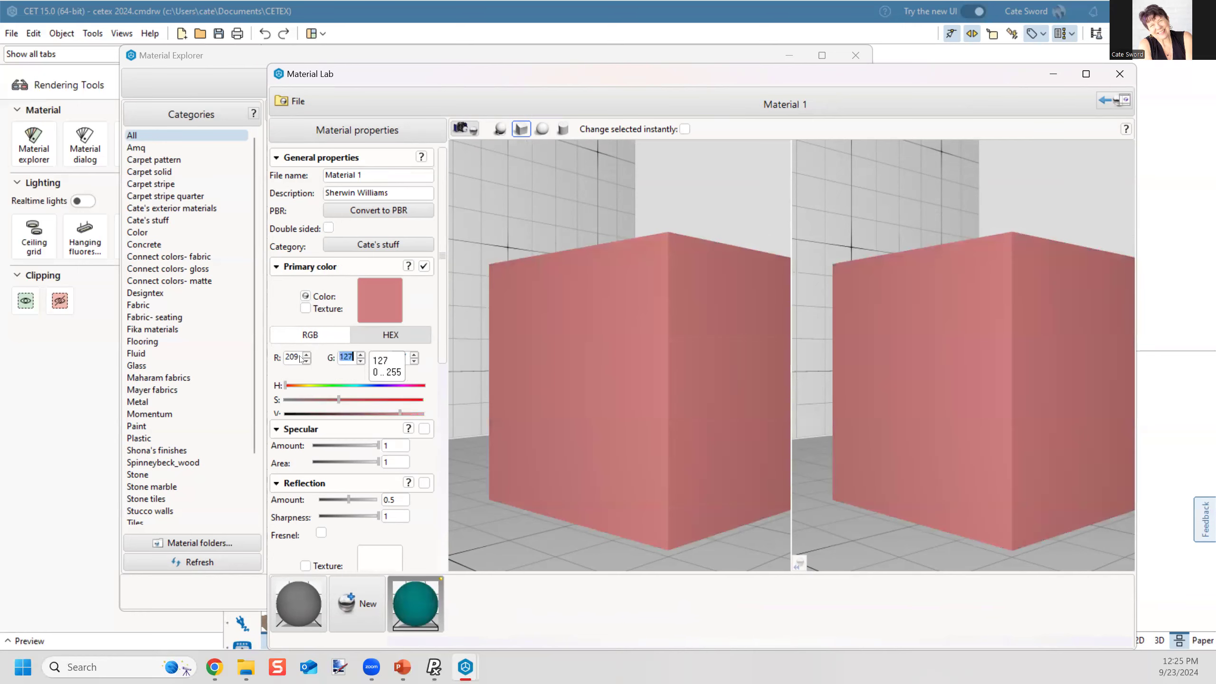
text(199)
key(Tab)
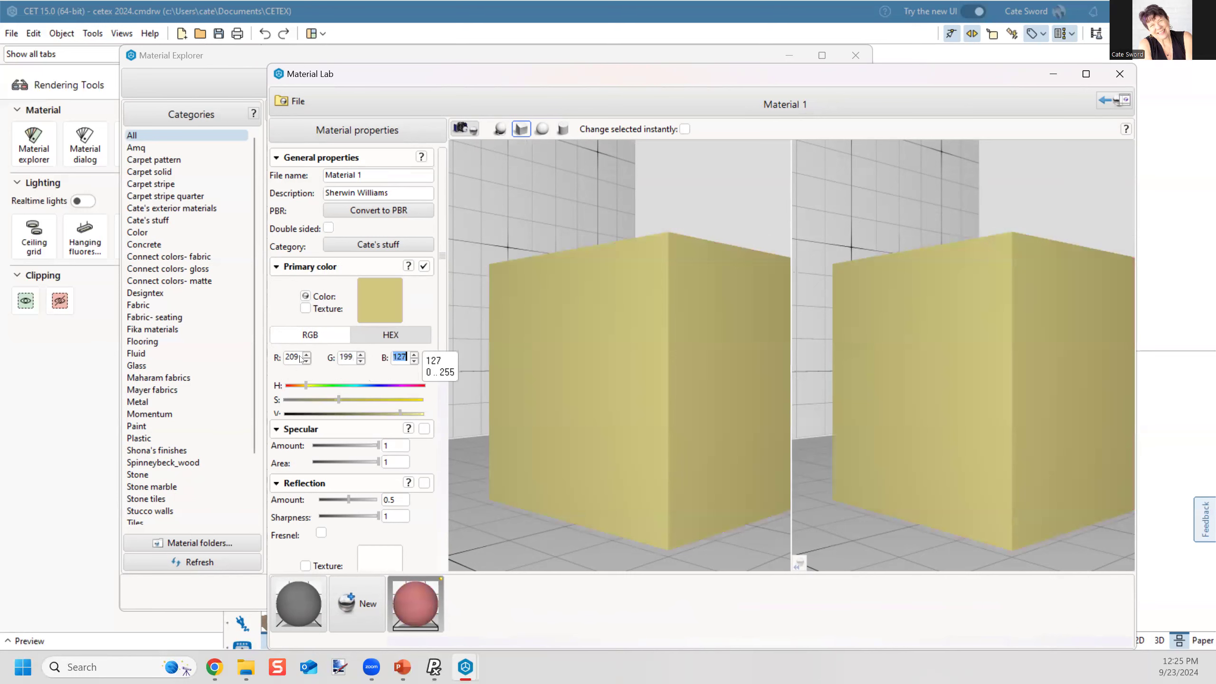
text(184)
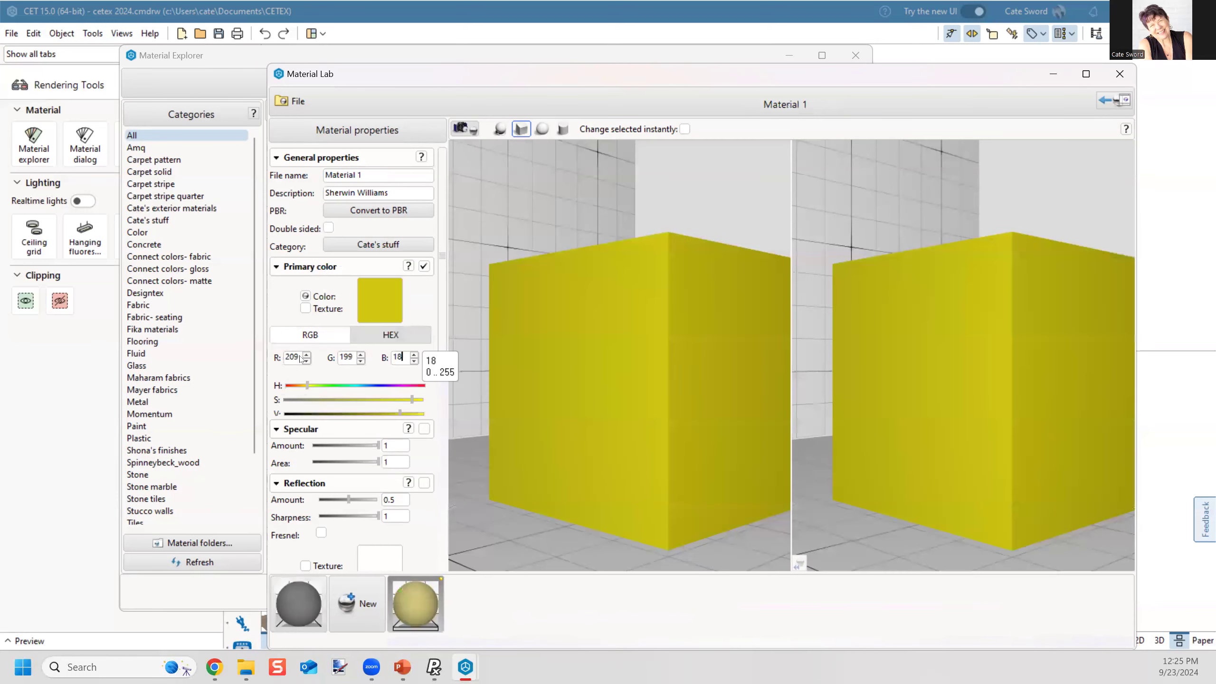
Step: Enable specular highlights on the beige material with an amount of about 0.385 and an area of about 0.176
drag(668, 493, 584, 407)
scroll(586, 407, down, 3)
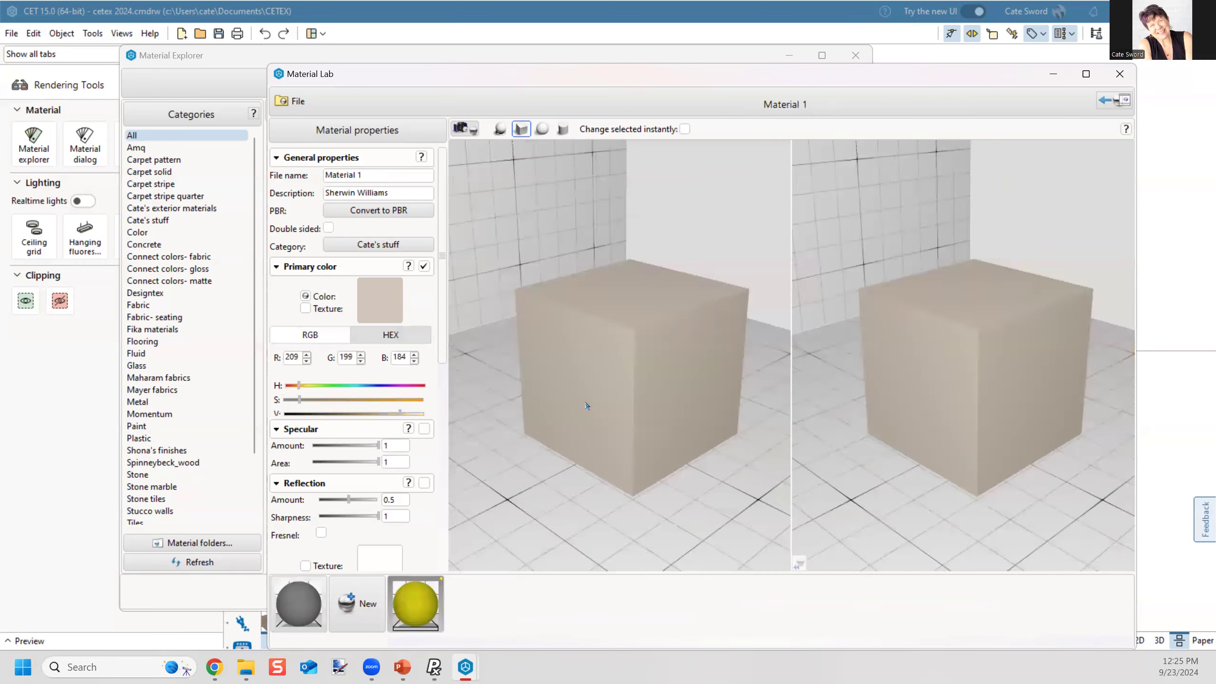
scroll(593, 386, up, 4)
scroll(595, 385, down, 1)
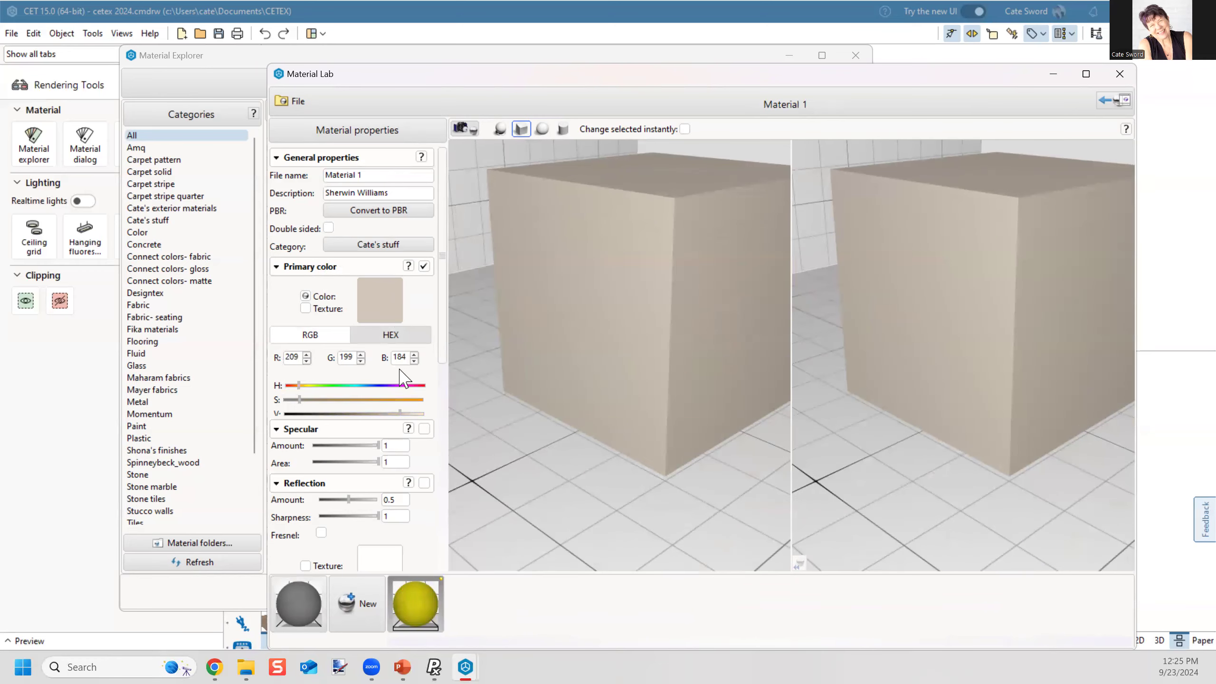
scroll(364, 390, down, 2)
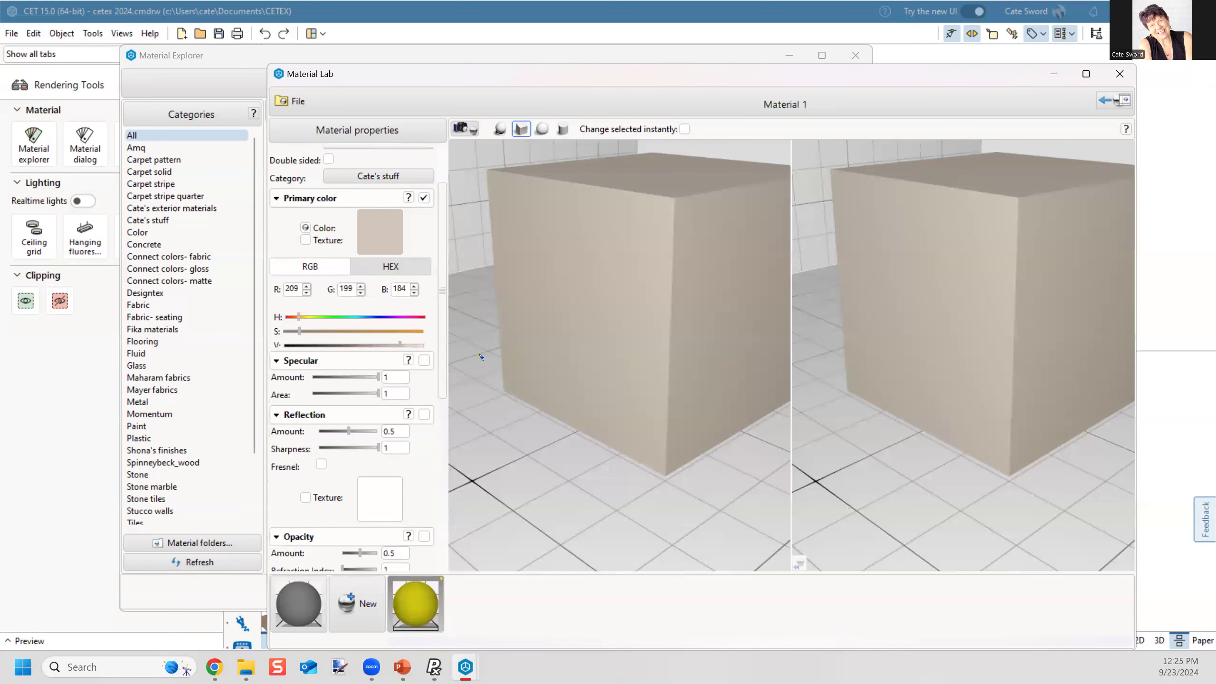
scroll(572, 371, up, 2)
scroll(556, 352, down, 2)
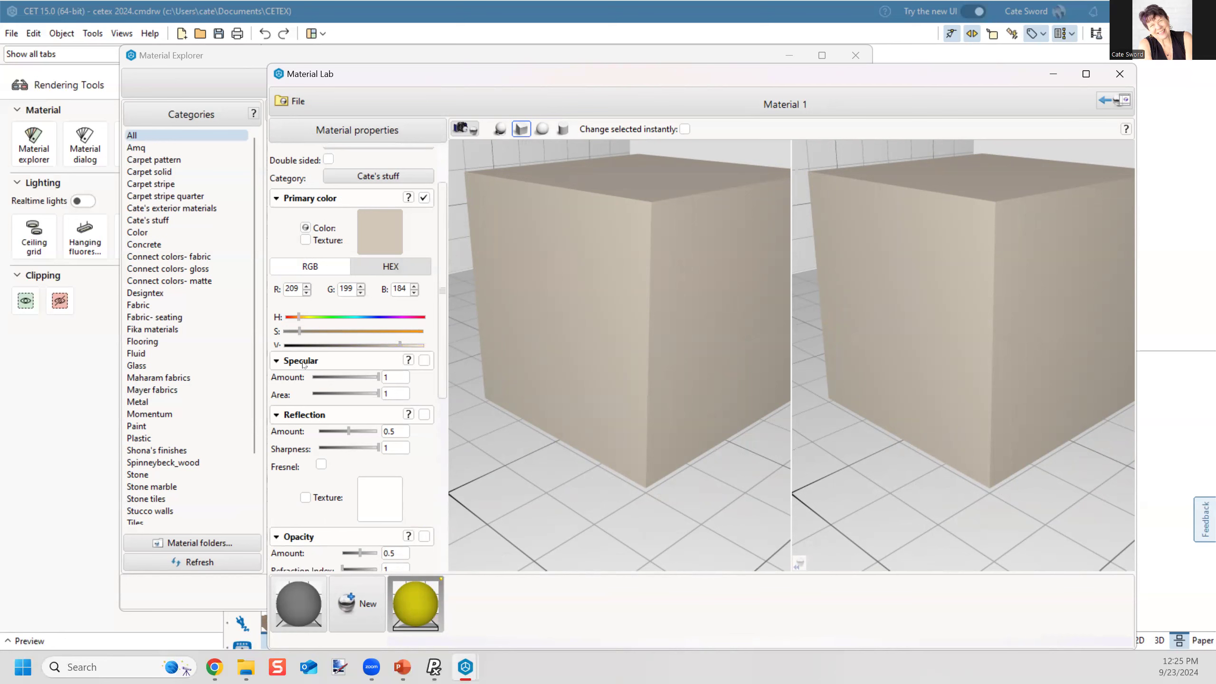
drag(378, 377, 339, 377)
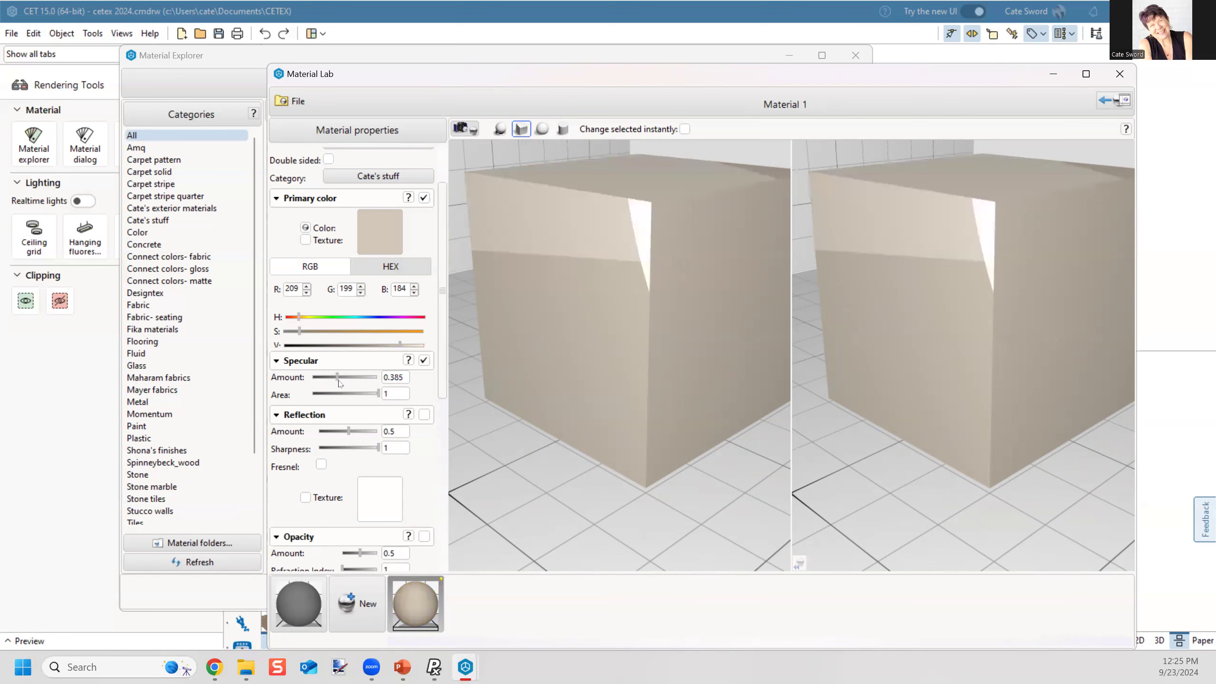
click(324, 393)
Step: Show the beige material on a cylinder with the whole shape in view and render the preview
click(562, 129)
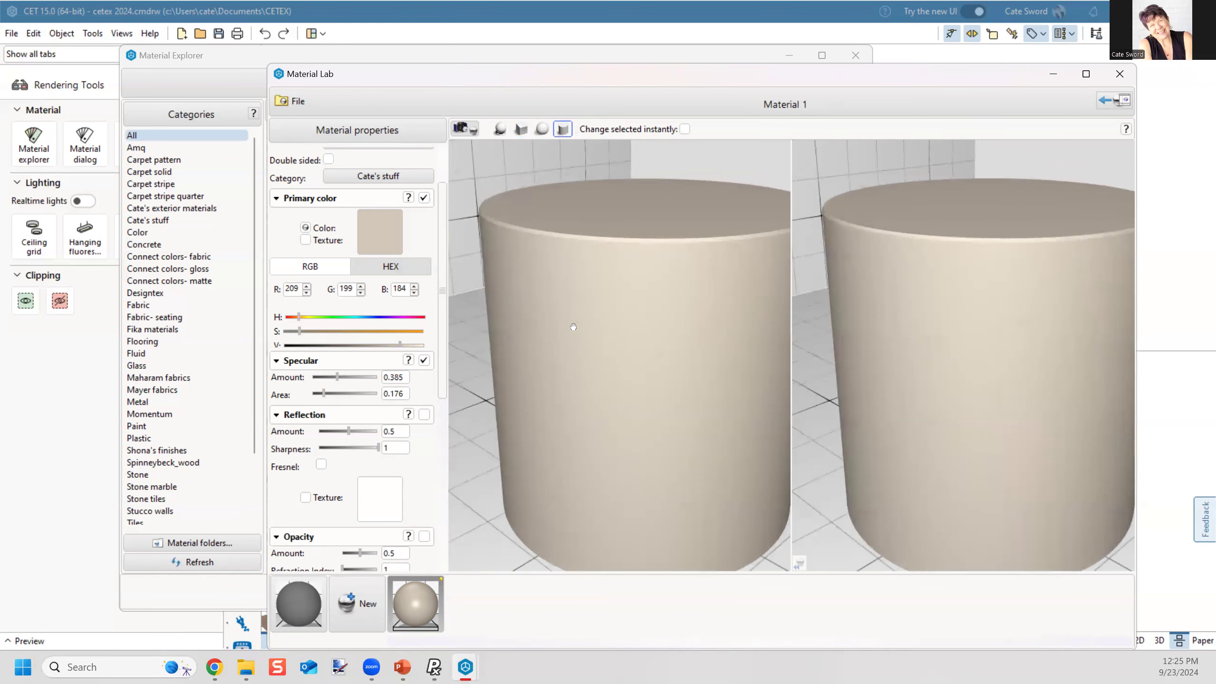
drag(572, 327, 526, 240)
click(460, 127)
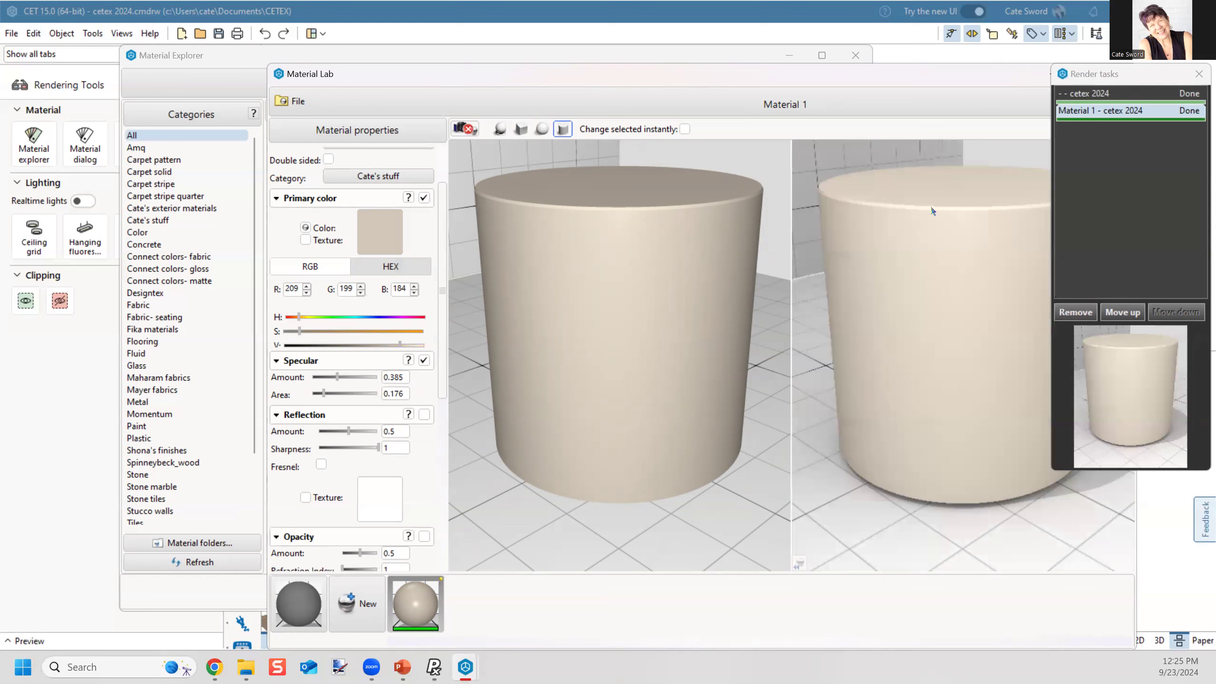
Step: Close the render task list and lower the beige material's specular amount to about 0.055
click(1135, 79)
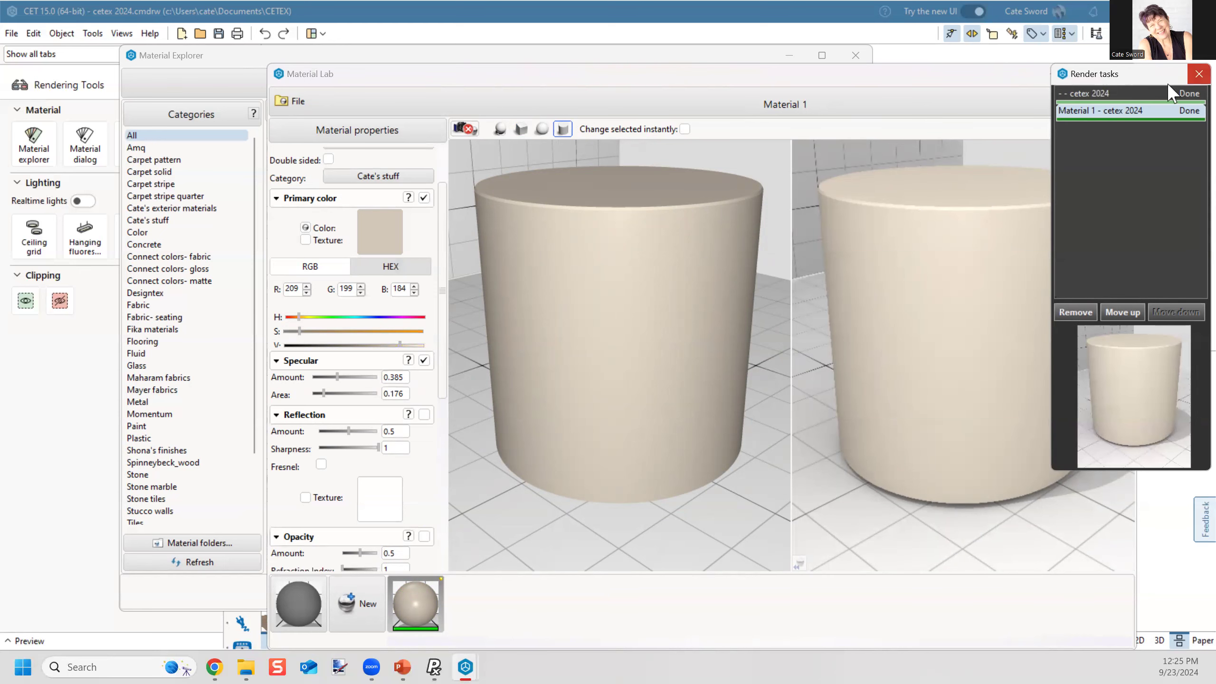
click(1198, 73)
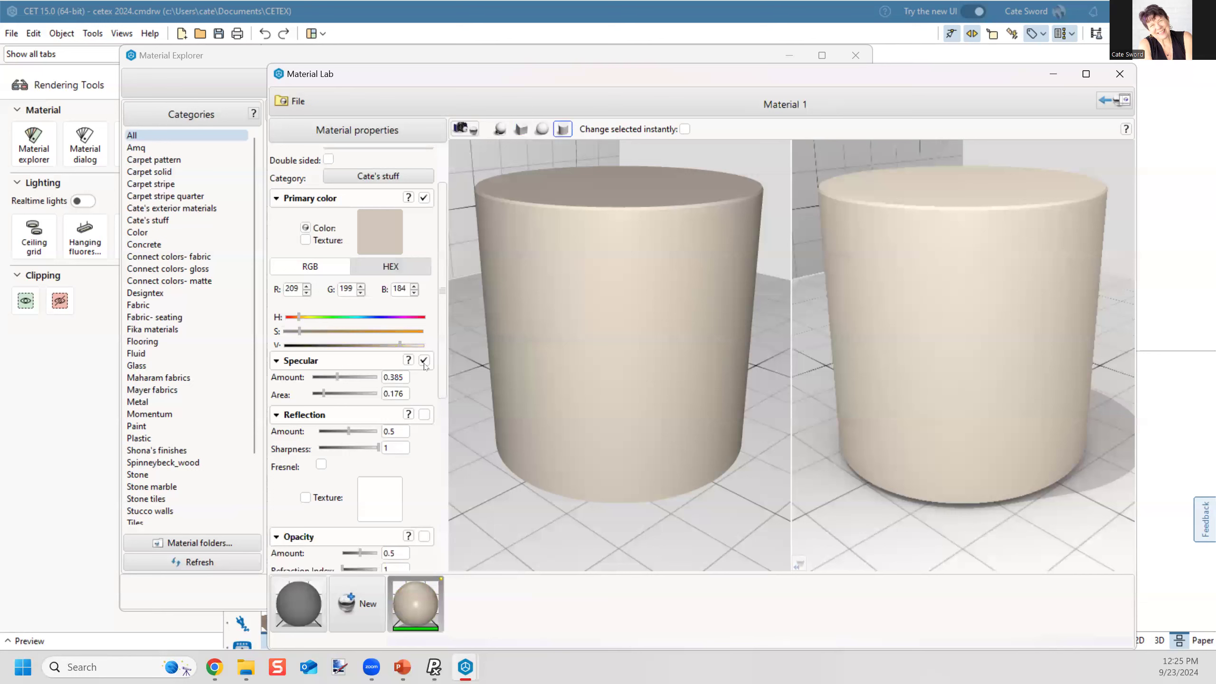
drag(337, 378, 319, 380)
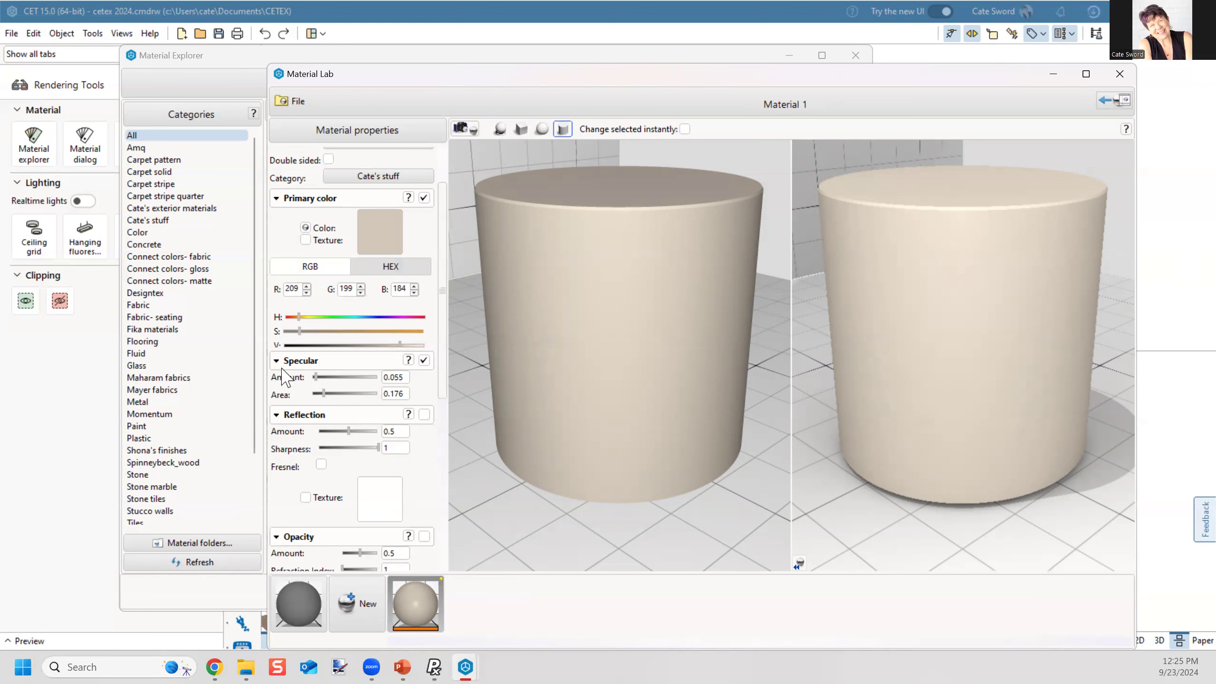
scroll(321, 431, down, 1)
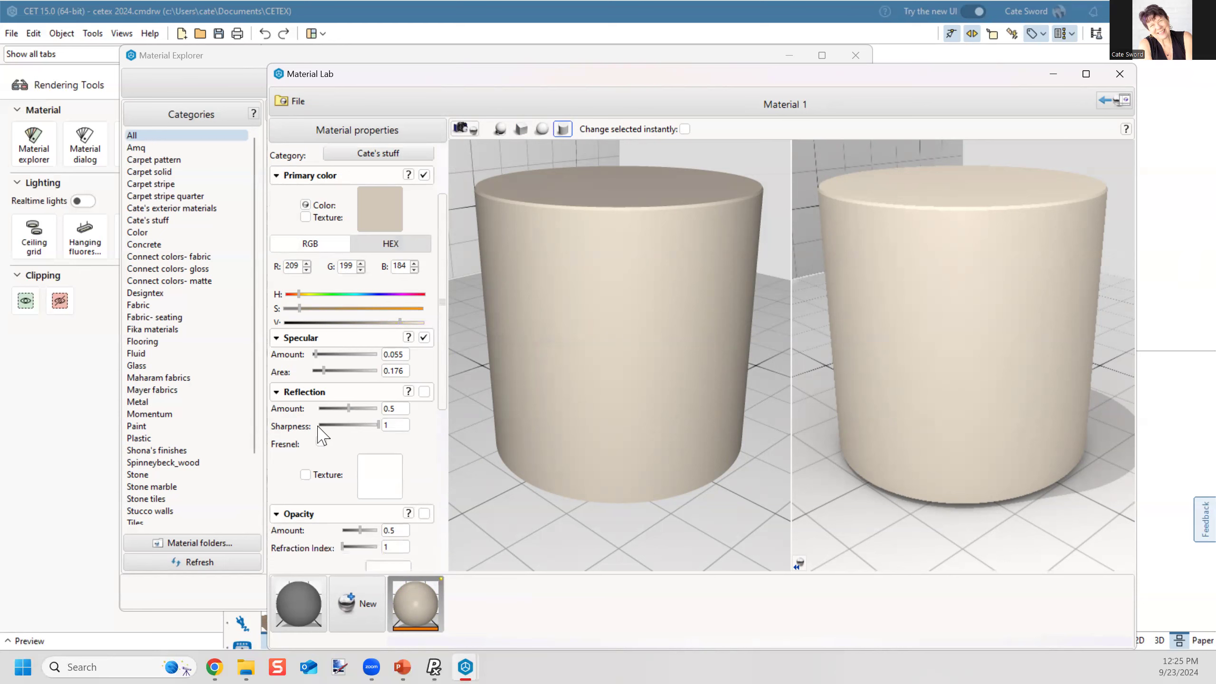
Step: Try an opacity of about 0.714 for the beige material on the preview cube, inspect it, and turn opacity off again
click(520, 129)
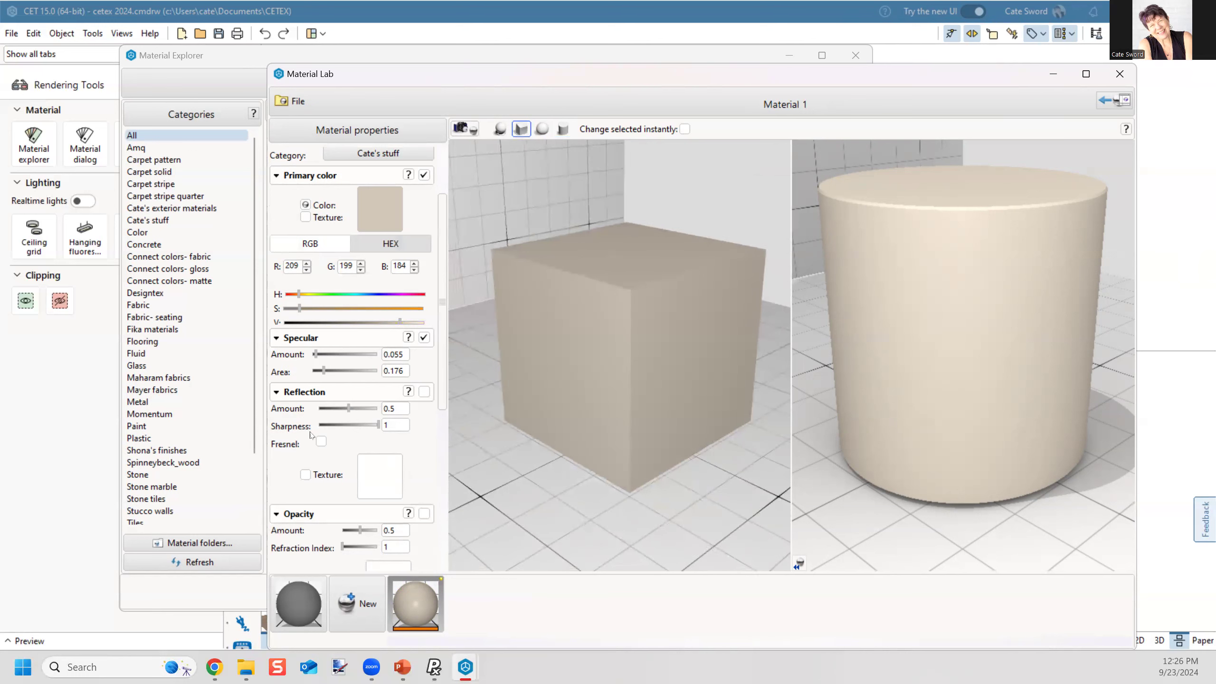
scroll(330, 436, down, 7)
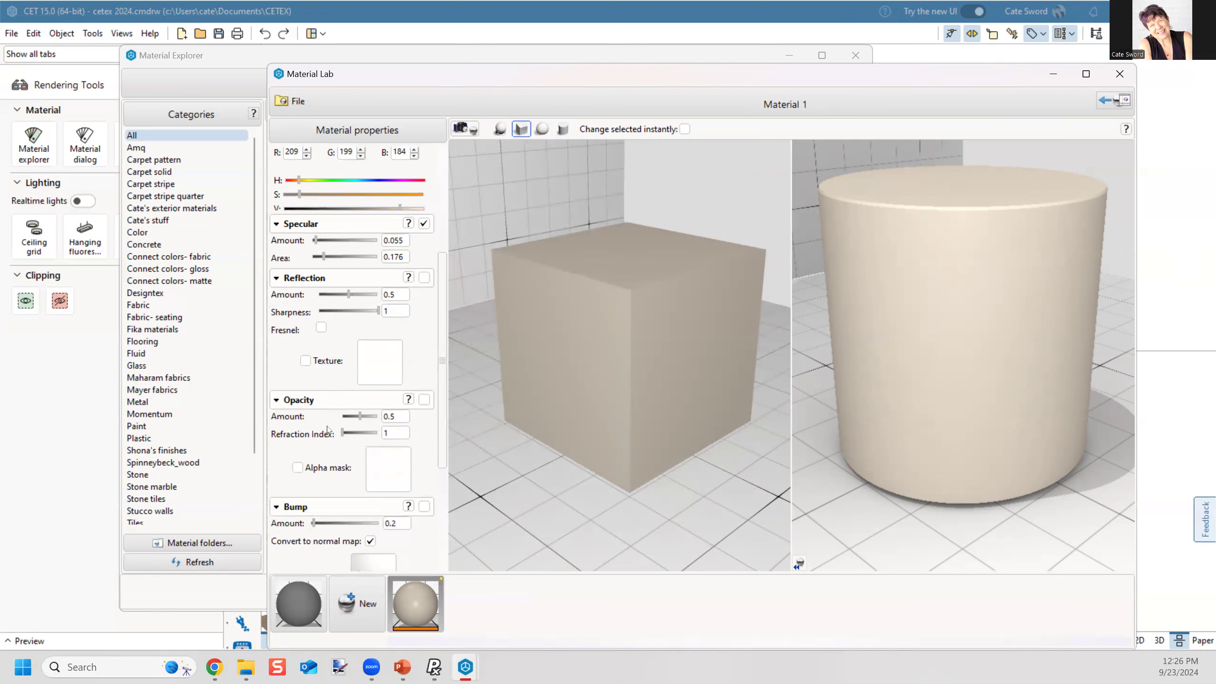
click(425, 354)
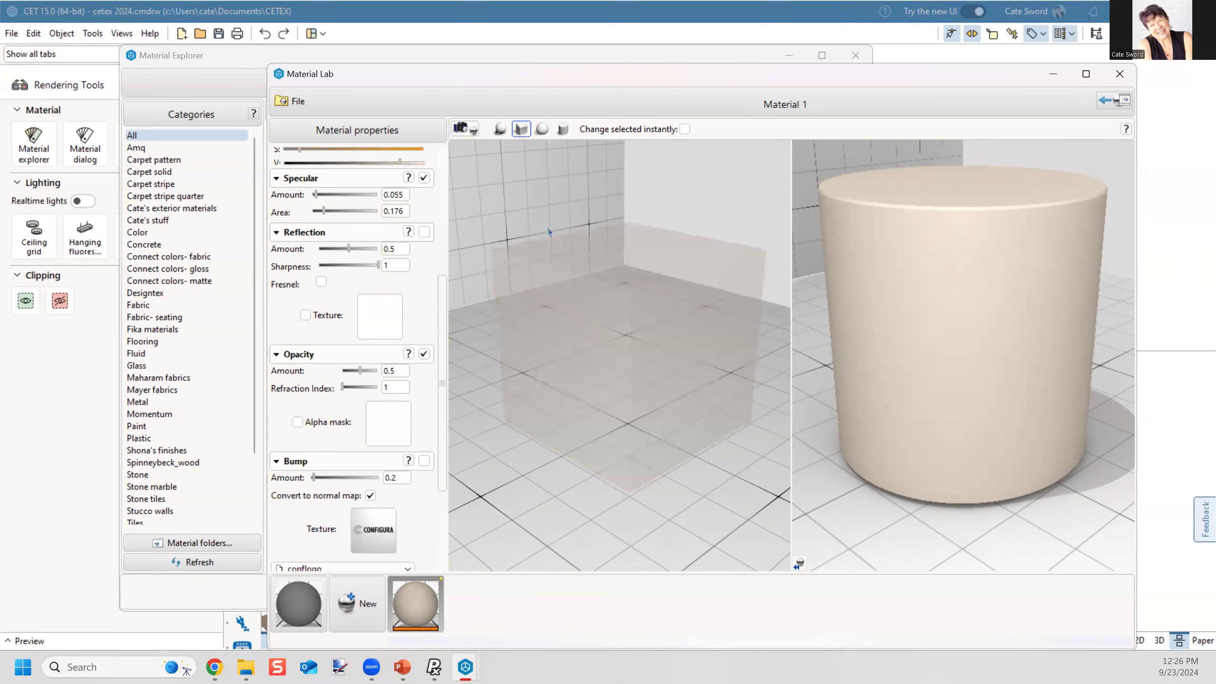
drag(360, 370, 367, 370)
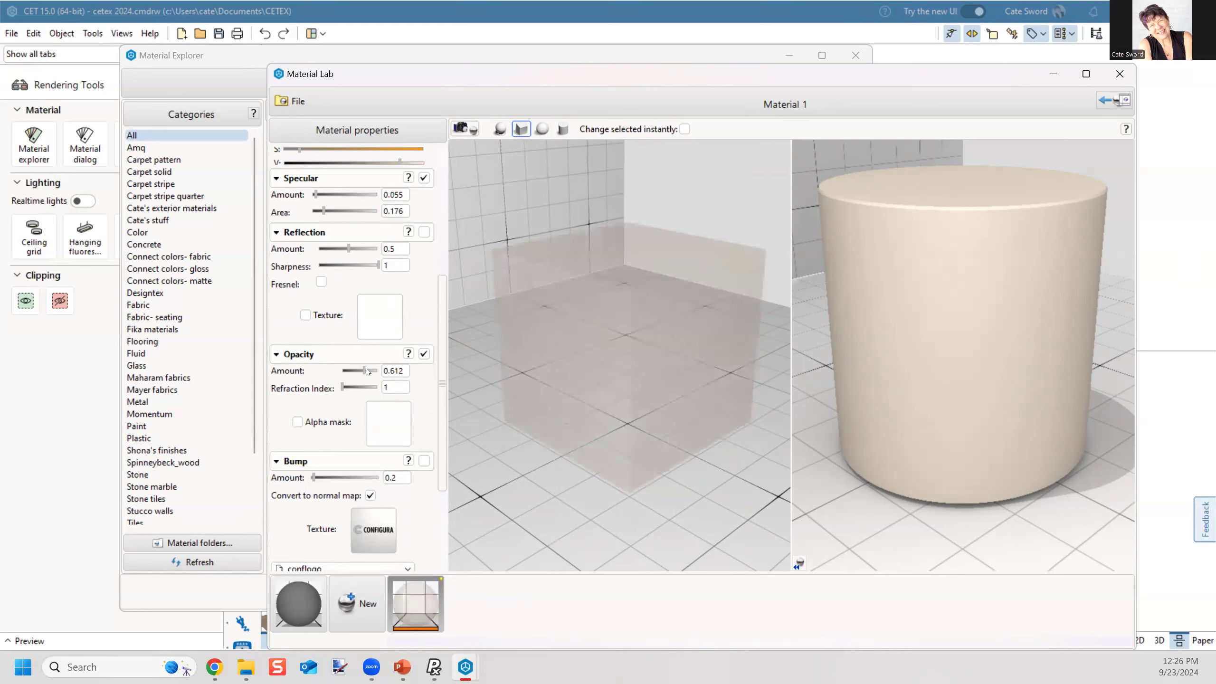
middle_drag(651, 408, 702, 401)
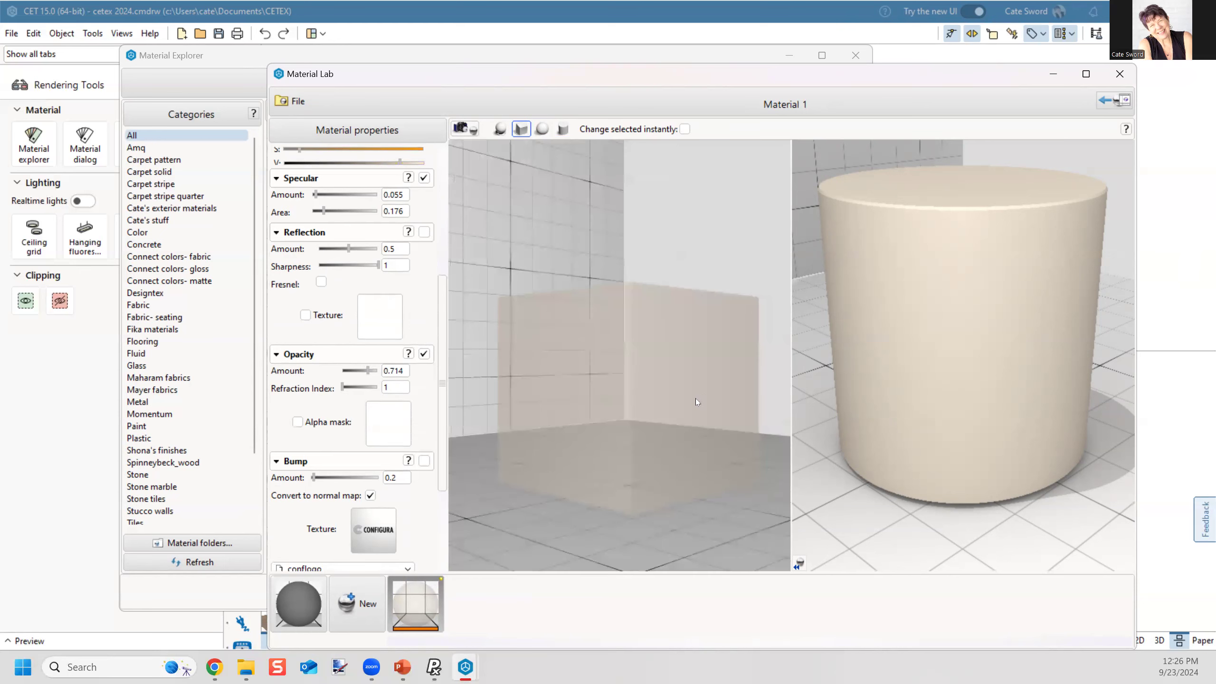
scroll(606, 397, up, 4)
scroll(615, 391, down, 4)
mouse_move(620, 412)
middle_down()
mouse_move(591, 418)
mouse_move(629, 426)
middle_up()
middle_drag(650, 471, 558, 325)
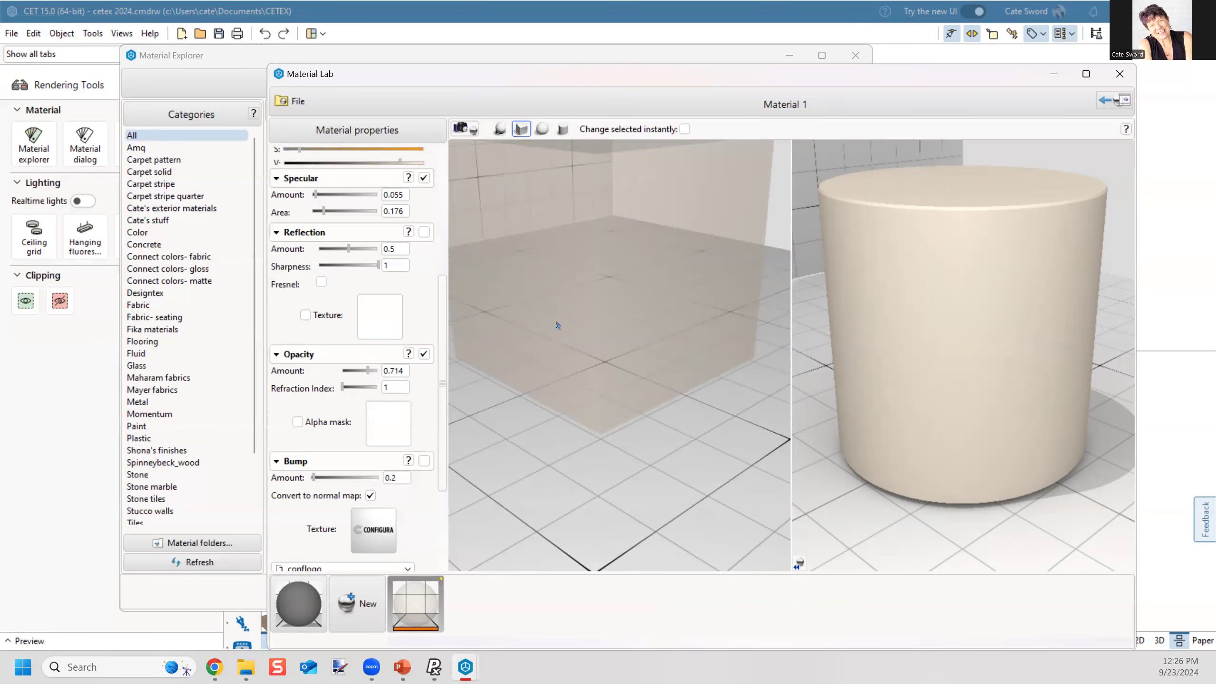
click(424, 353)
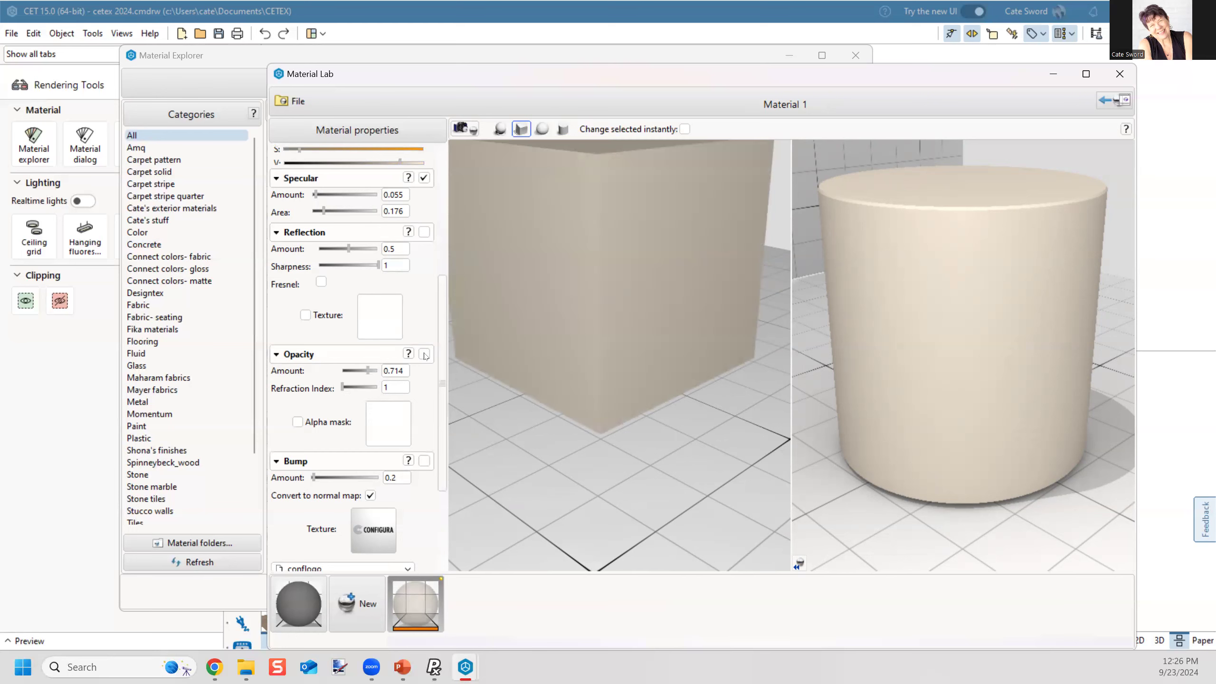
Step: Try the conflogo bump texture on the preview cube, inspect the relief from several angles, and turn the bump off again
scroll(344, 427, down, 2)
middle_drag(521, 327, 604, 418)
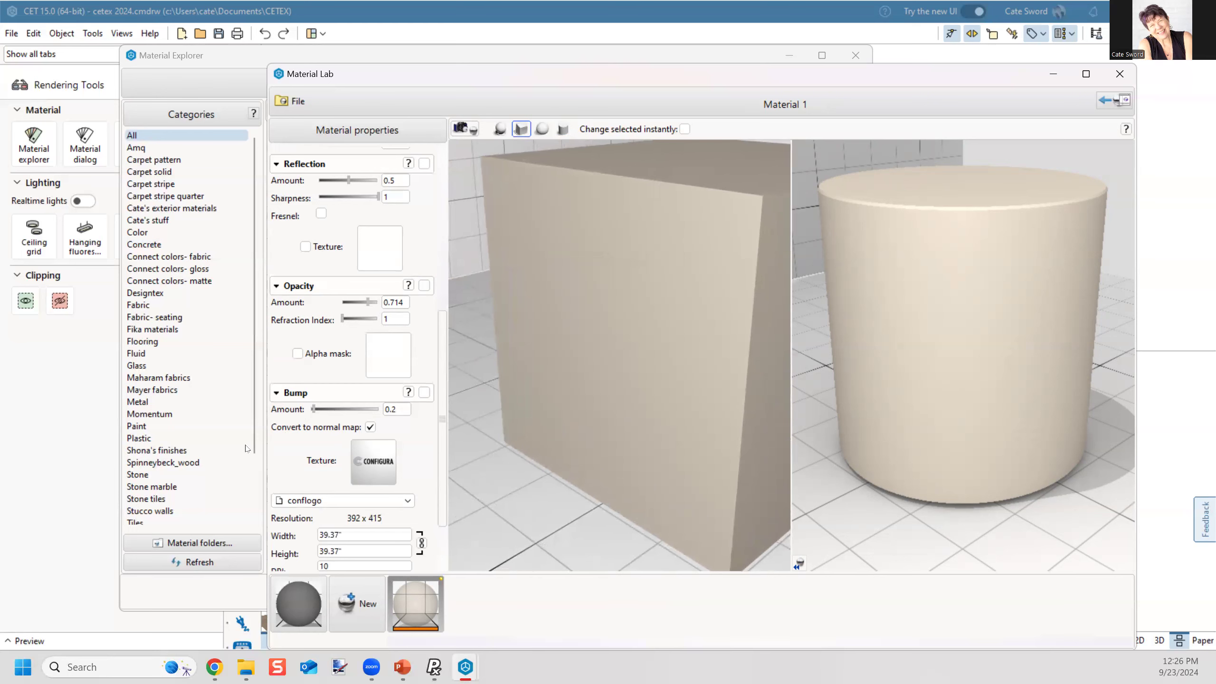
click(423, 393)
middle_drag(628, 381, 594, 416)
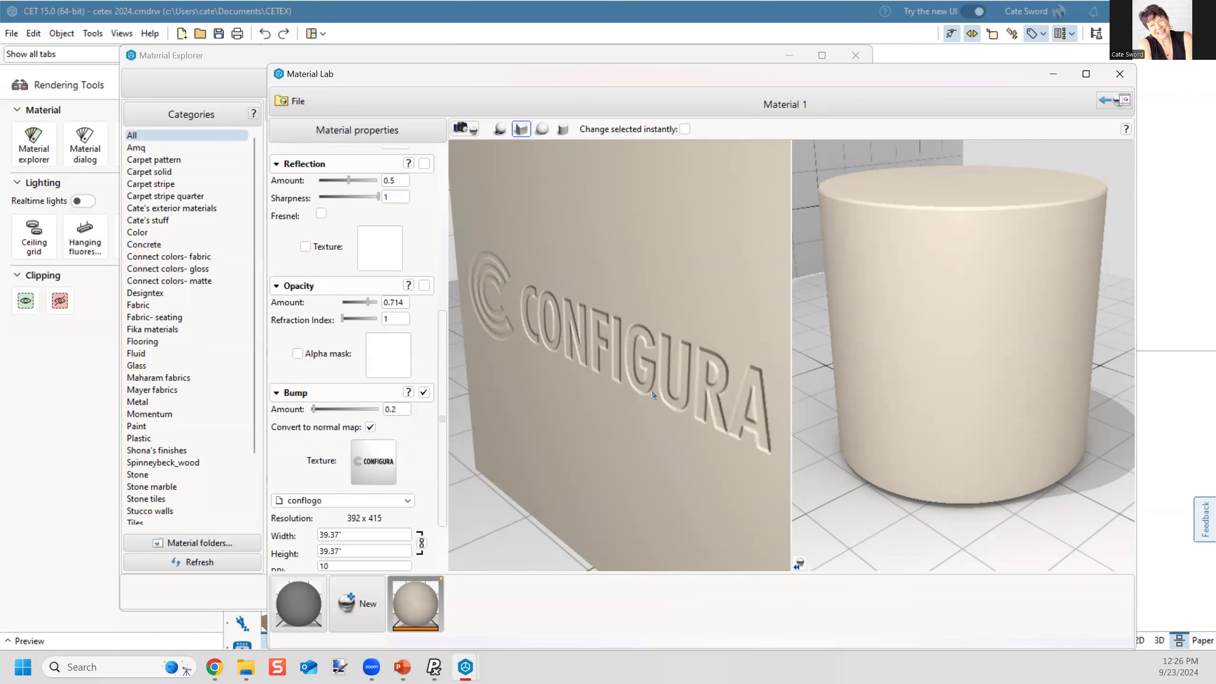
scroll(652, 395, up, 2)
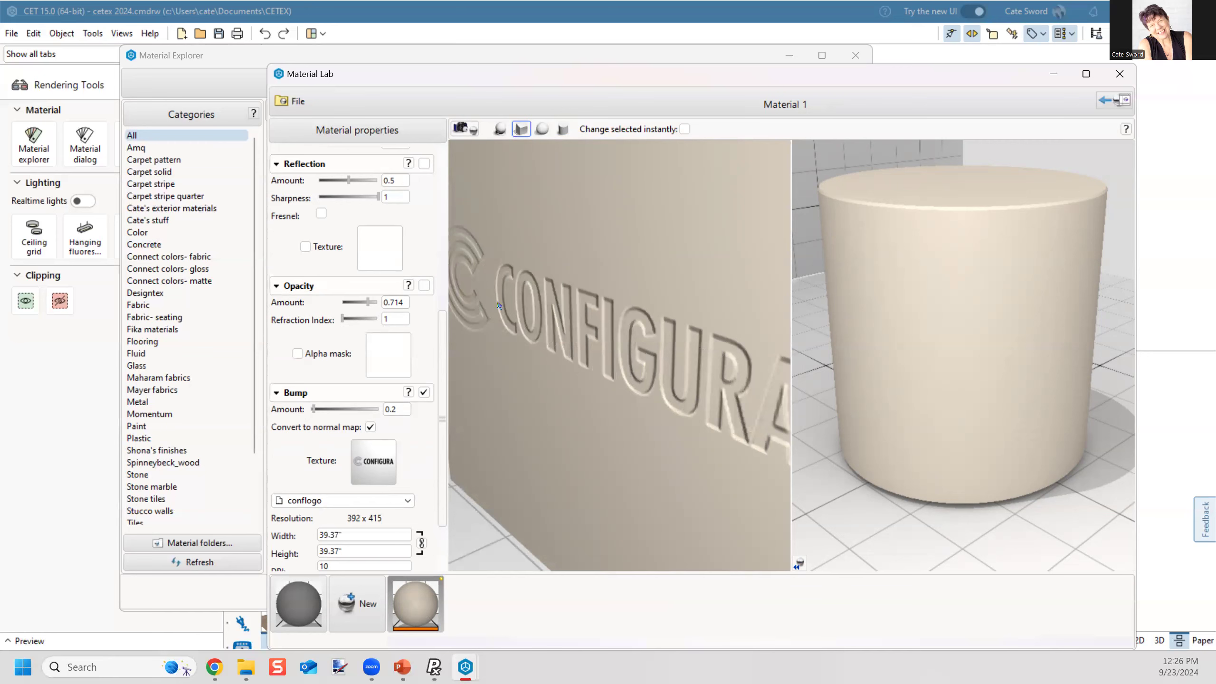
middle_drag(498, 304, 600, 362)
scroll(636, 416, down, 5)
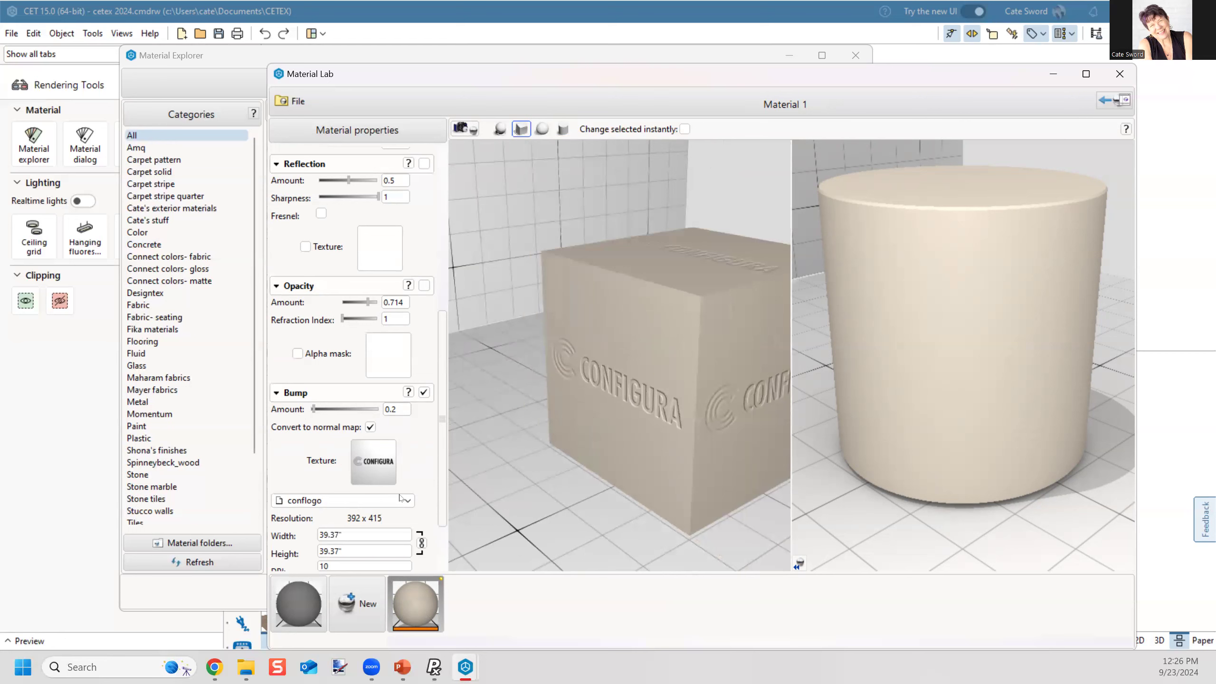
click(423, 393)
scroll(383, 479, down, 3)
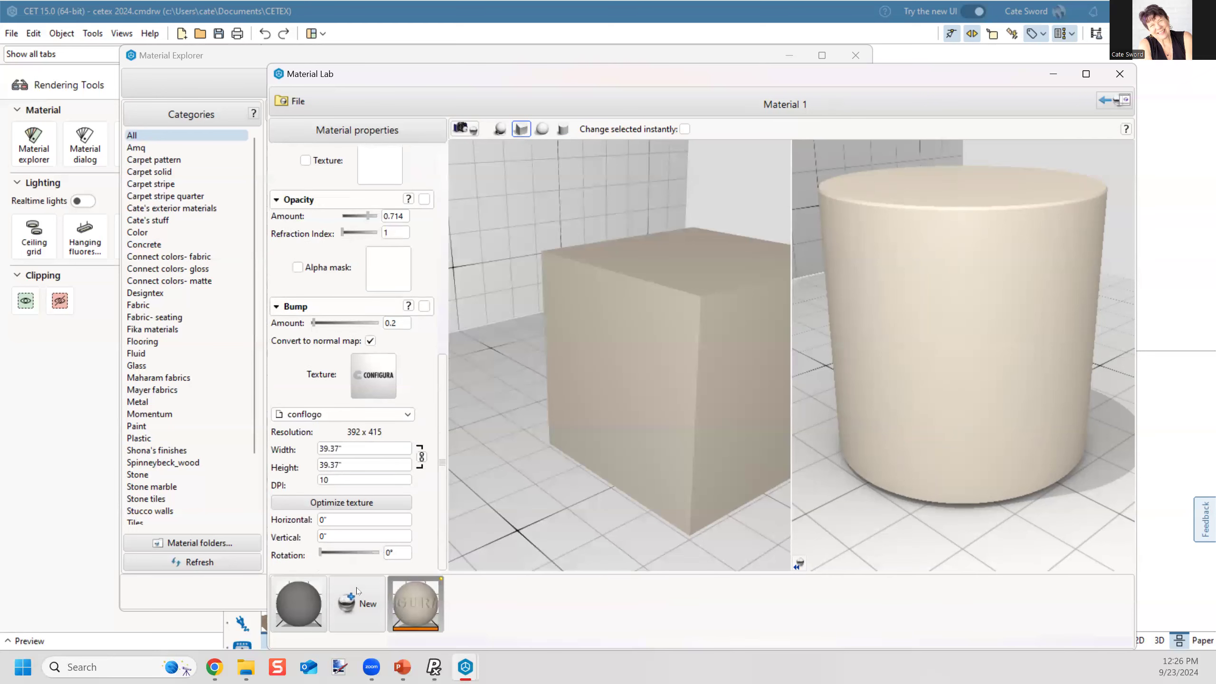
Step: Set the material's file name to Accessible Beige
scroll(381, 226, up, 10)
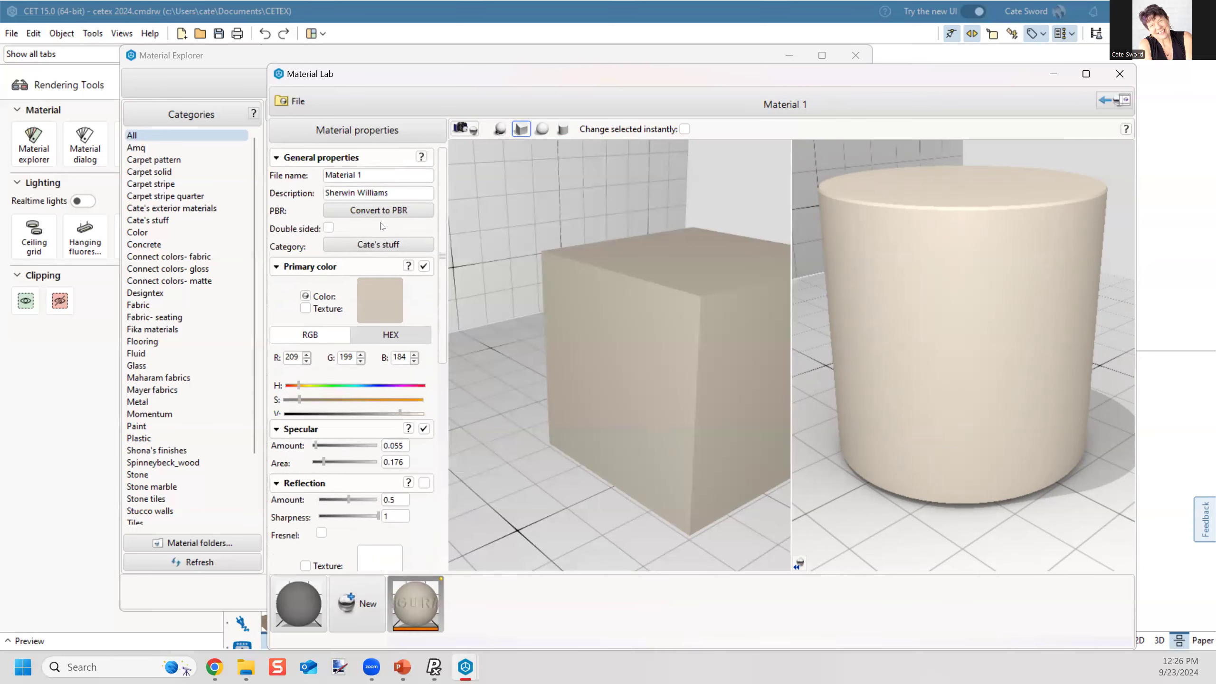
triple_click(368, 172)
scroll(356, 418, down, 15)
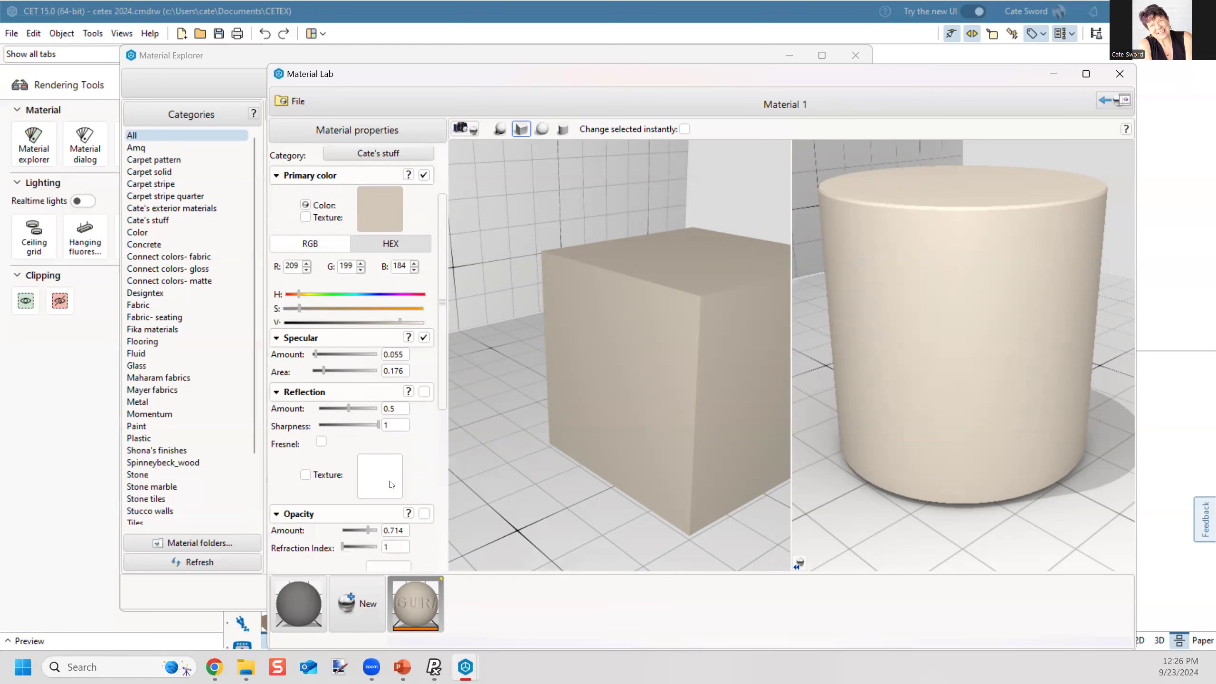
scroll(436, 496, down, 1)
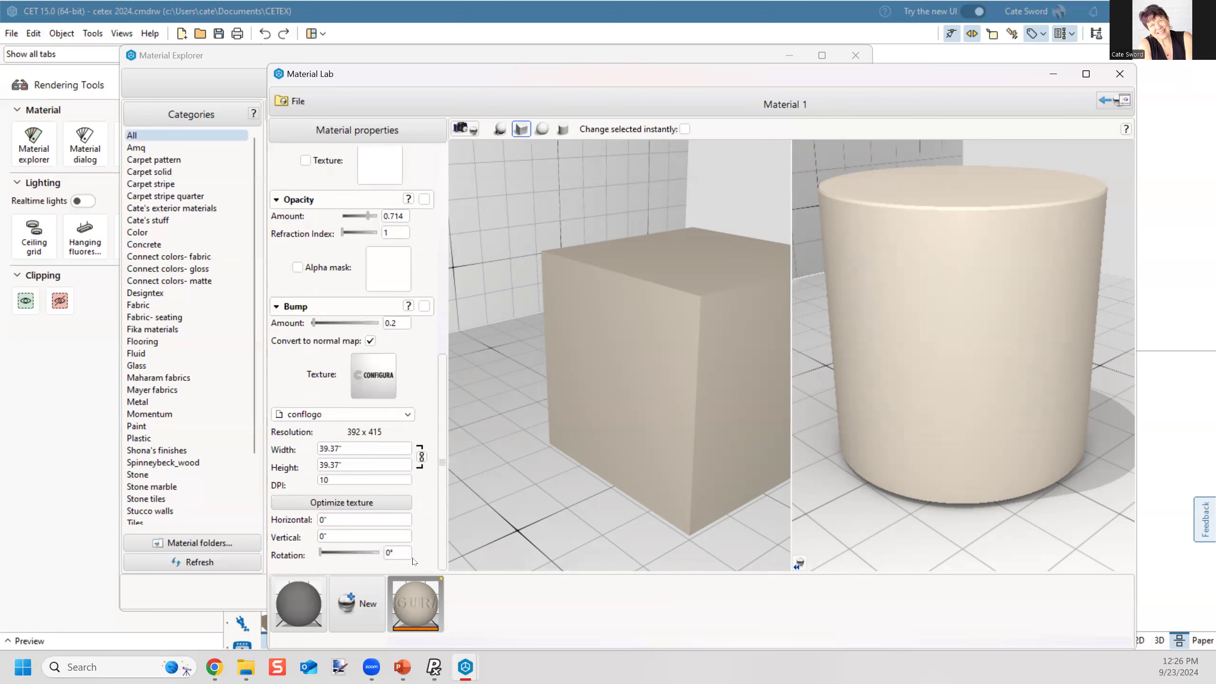
scroll(394, 250, up, 15)
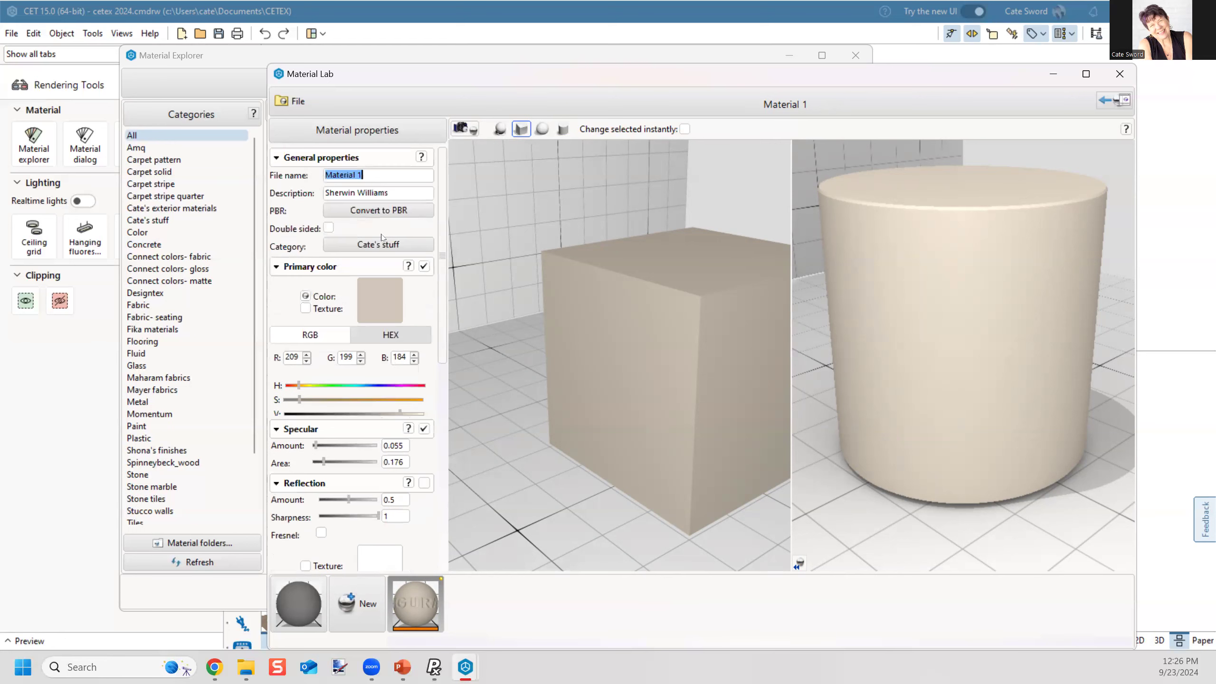
text(Accessible Beige)
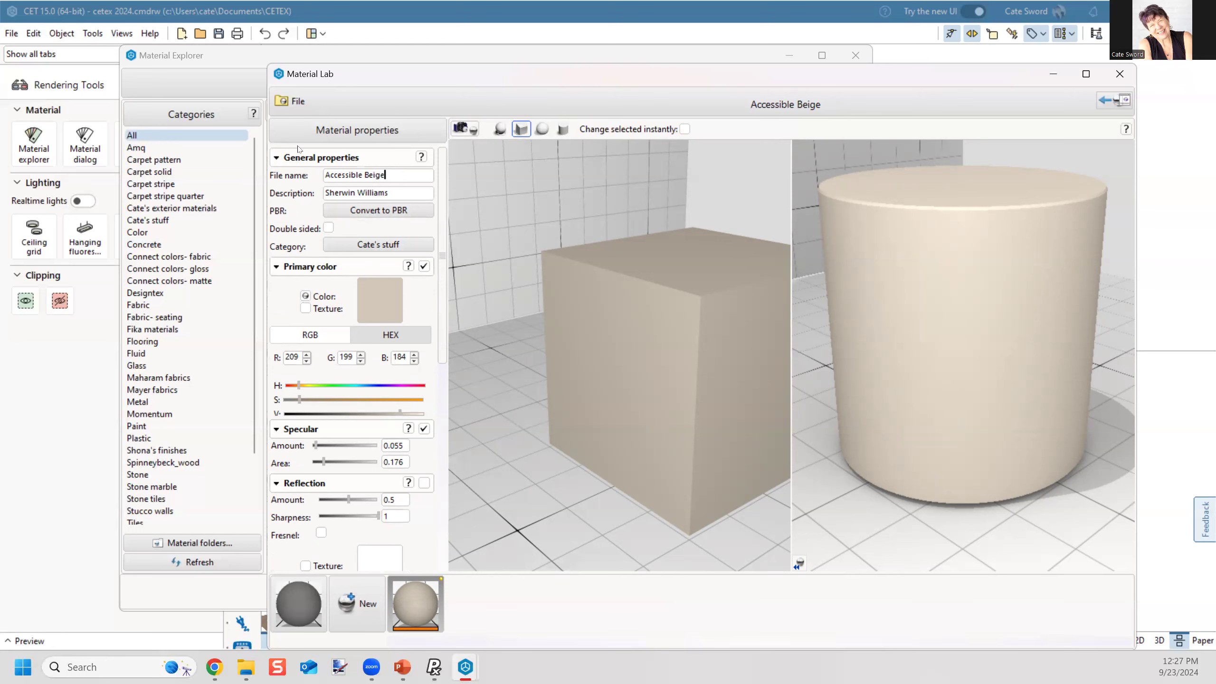
Step: Start saving the Accessible Beige material and choose the Reusable files folder under CET Documents as the location
click(294, 102)
click(295, 141)
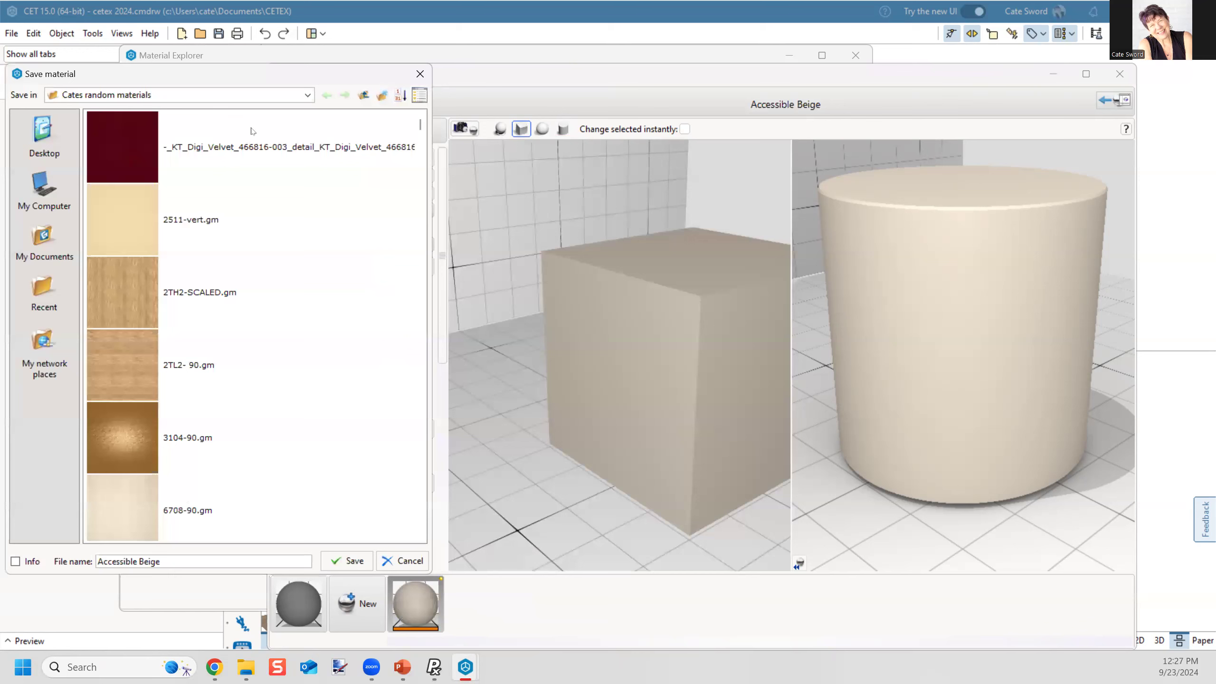
click(277, 95)
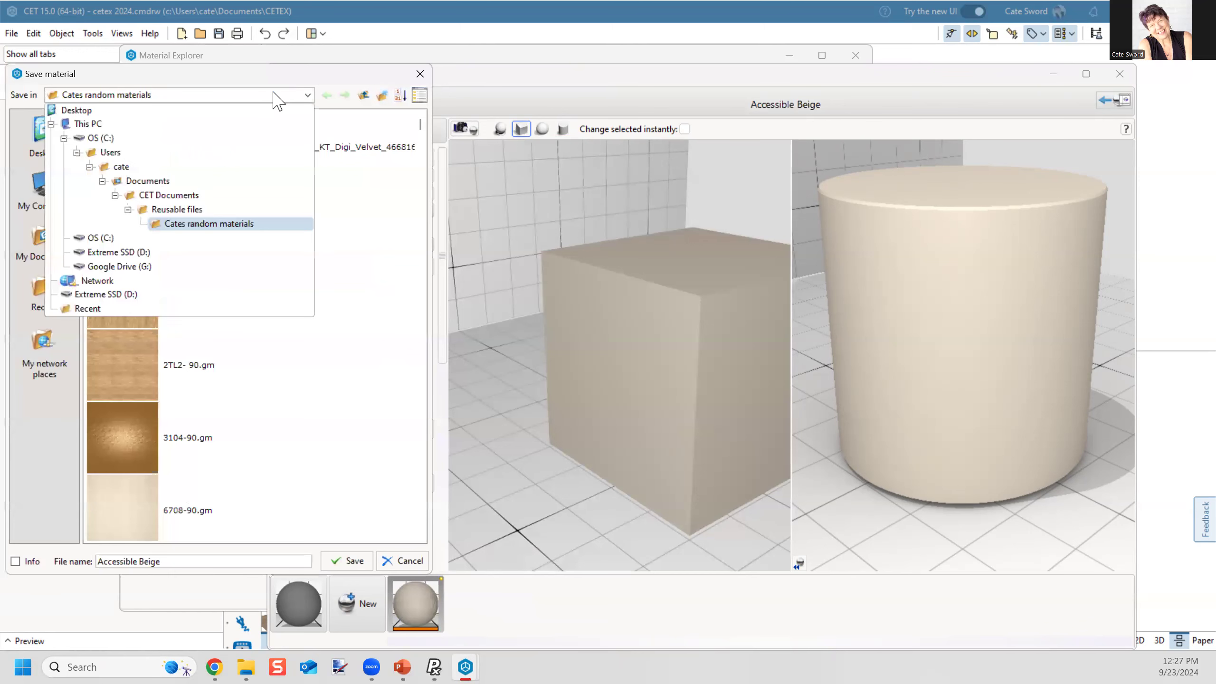
click(177, 210)
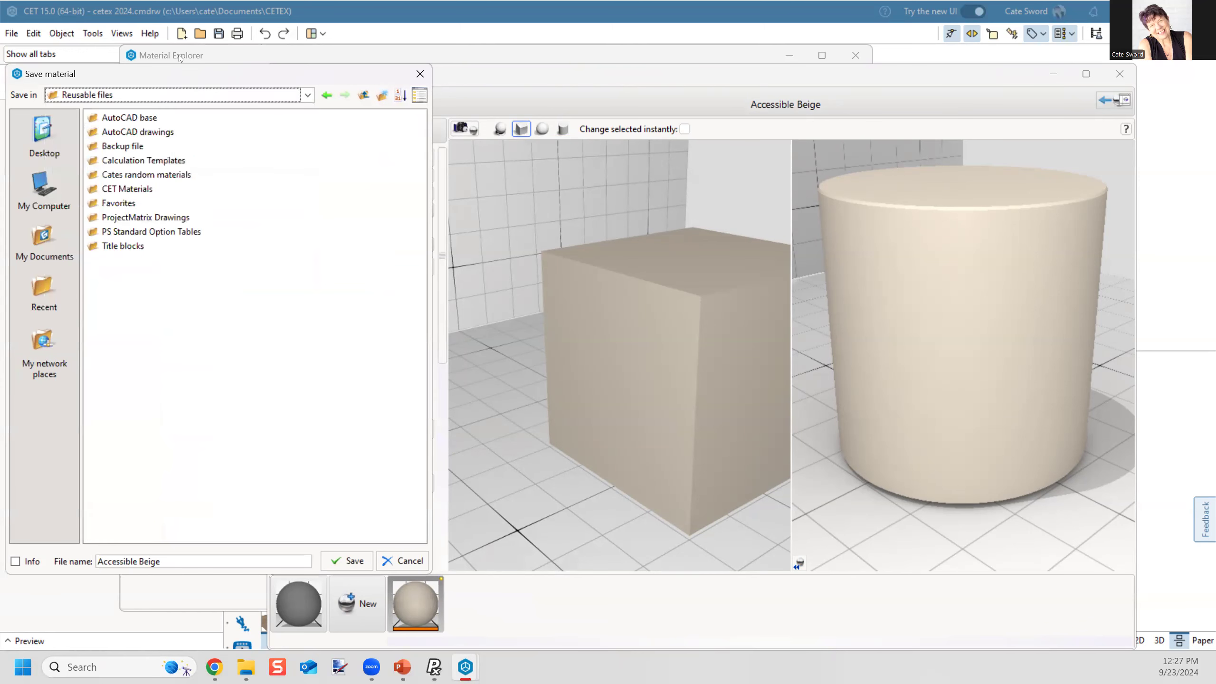
drag(127, 73, 668, 110)
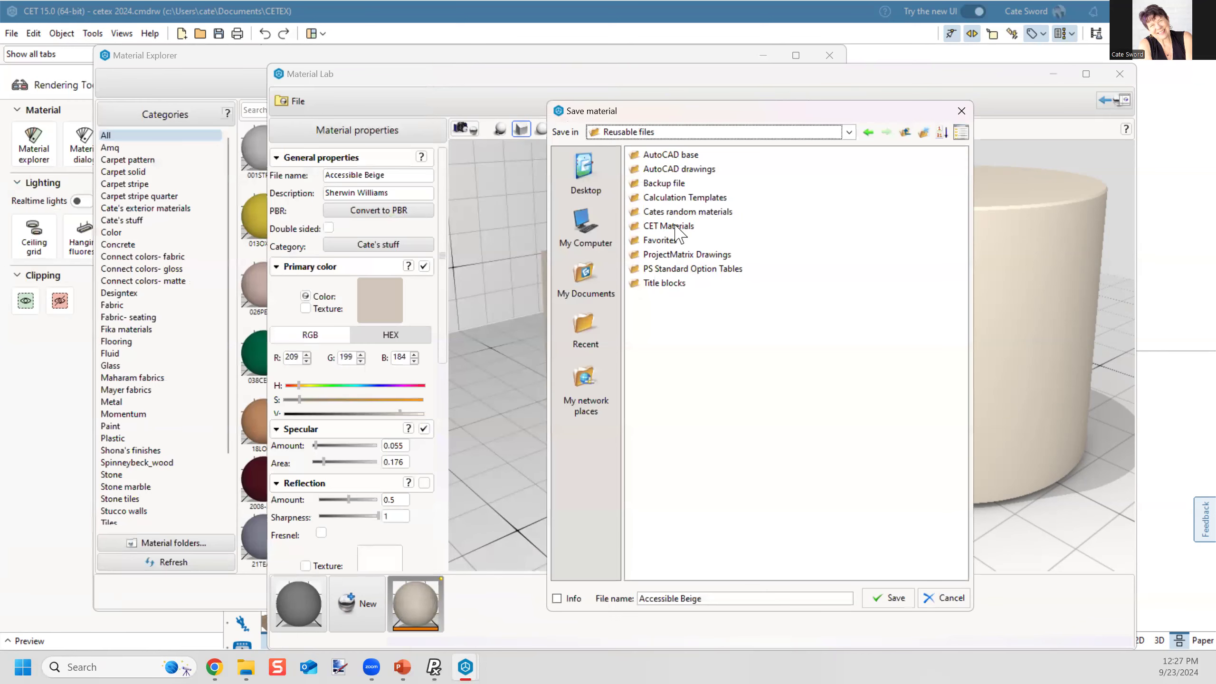
Step: Look at materialDropFolder in CET Documents, return to Reusable files, and save the material in its CET Materials folder
click(689, 132)
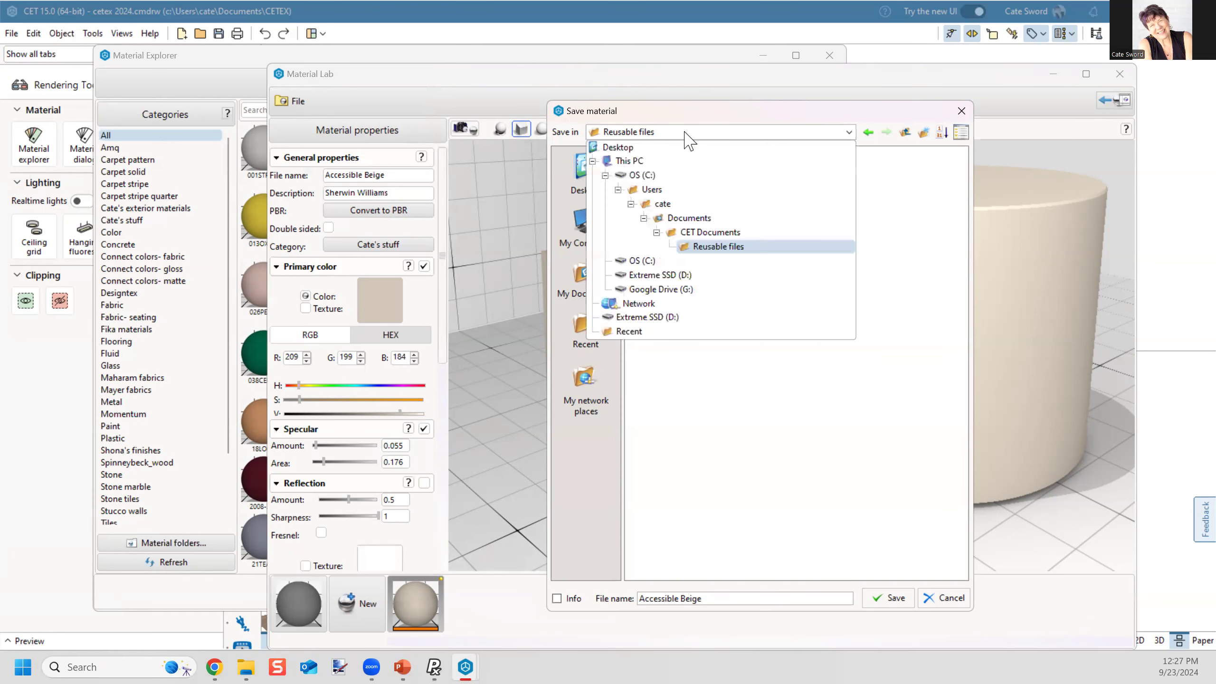
click(687, 231)
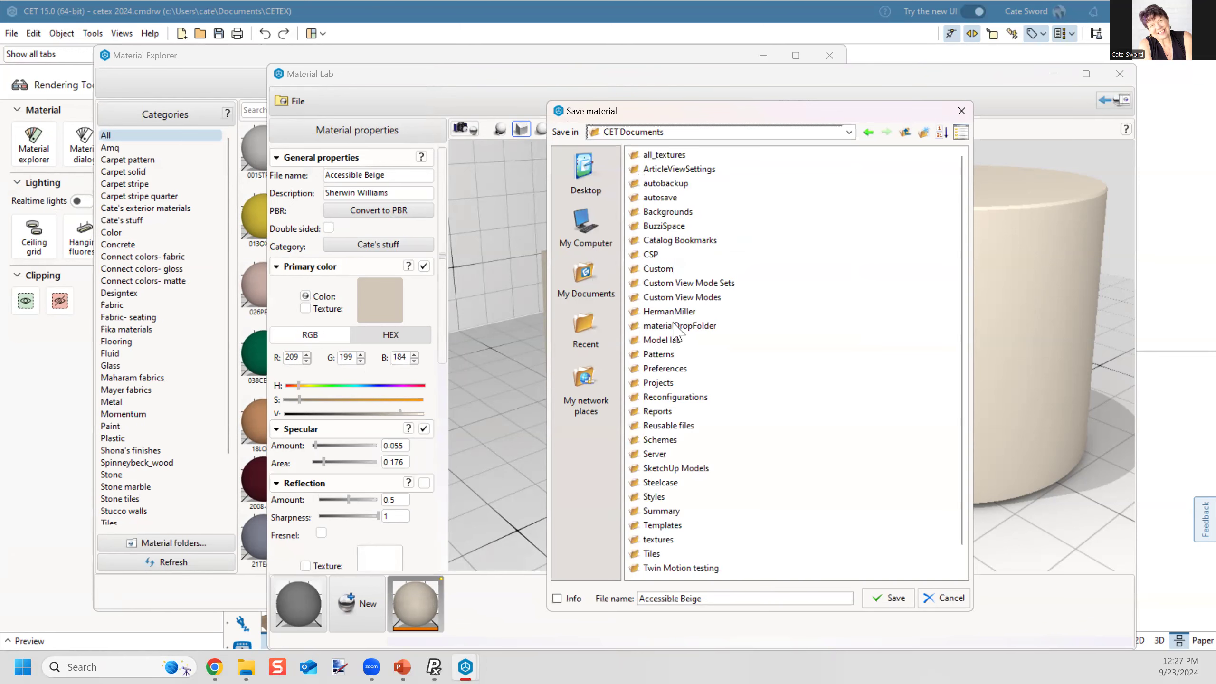
click(691, 328)
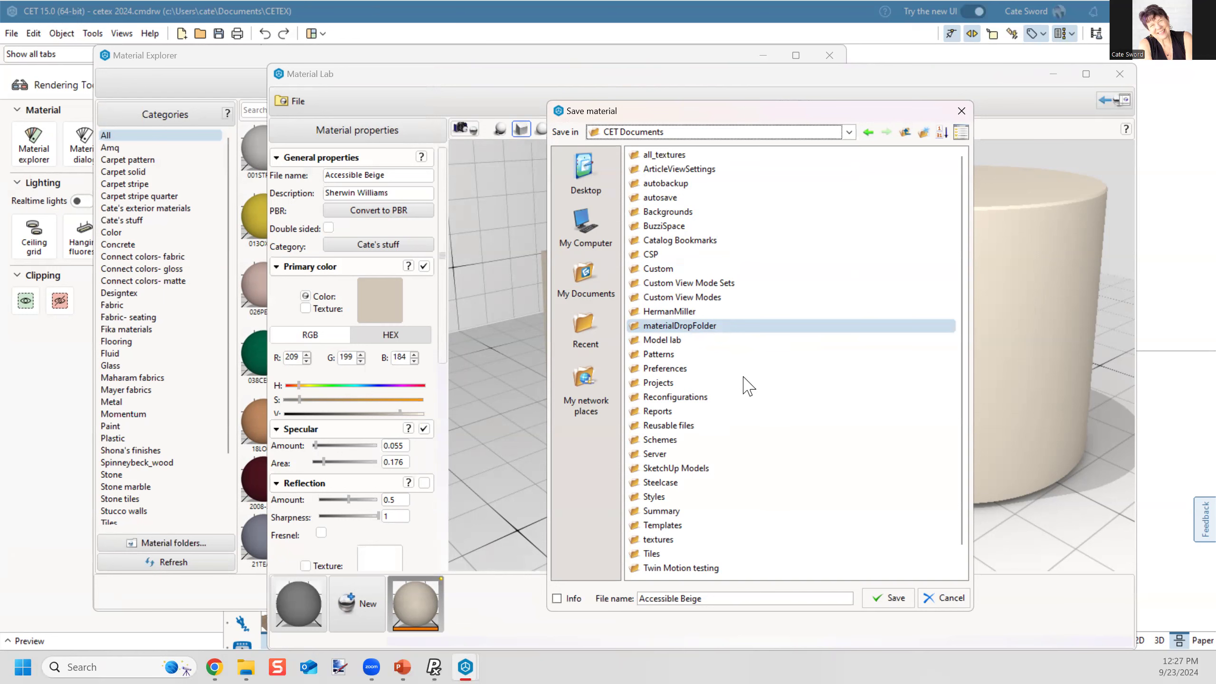
scroll(747, 386, down, 1)
double_click(668, 399)
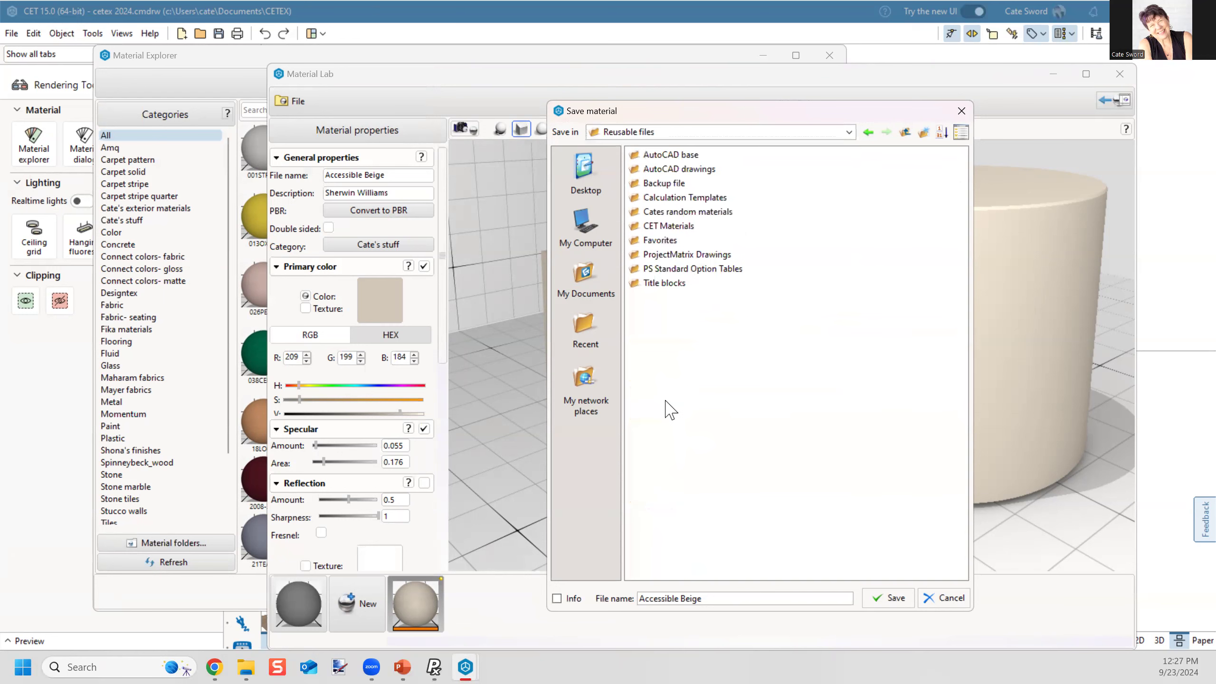
double_click(667, 226)
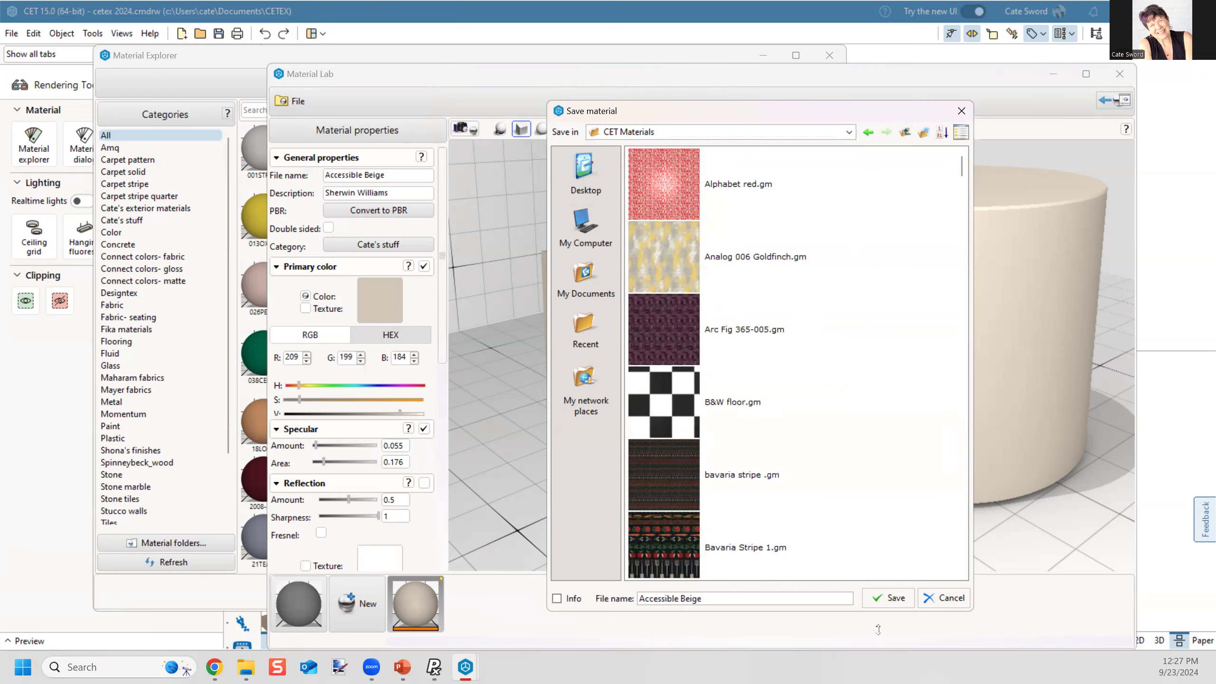
click(888, 598)
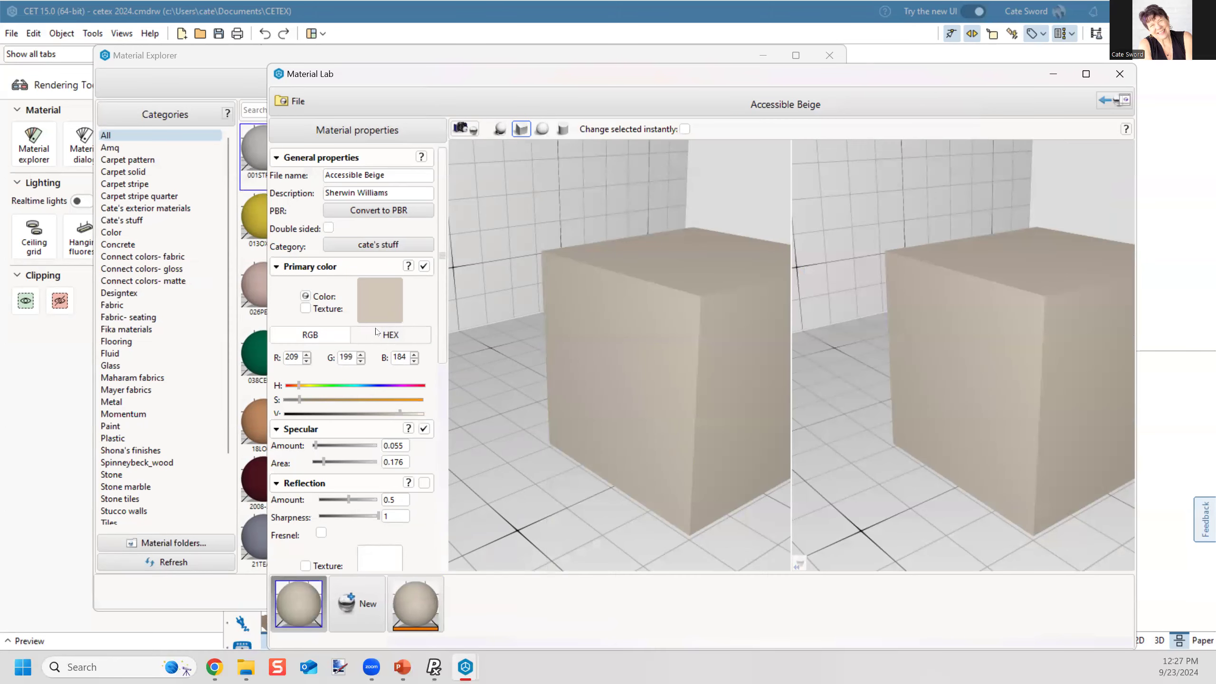
Step: Close the Material Lab and select Accessible Beige in the personal "stuff" category of the Material Explorer
drag(610, 76, 591, 76)
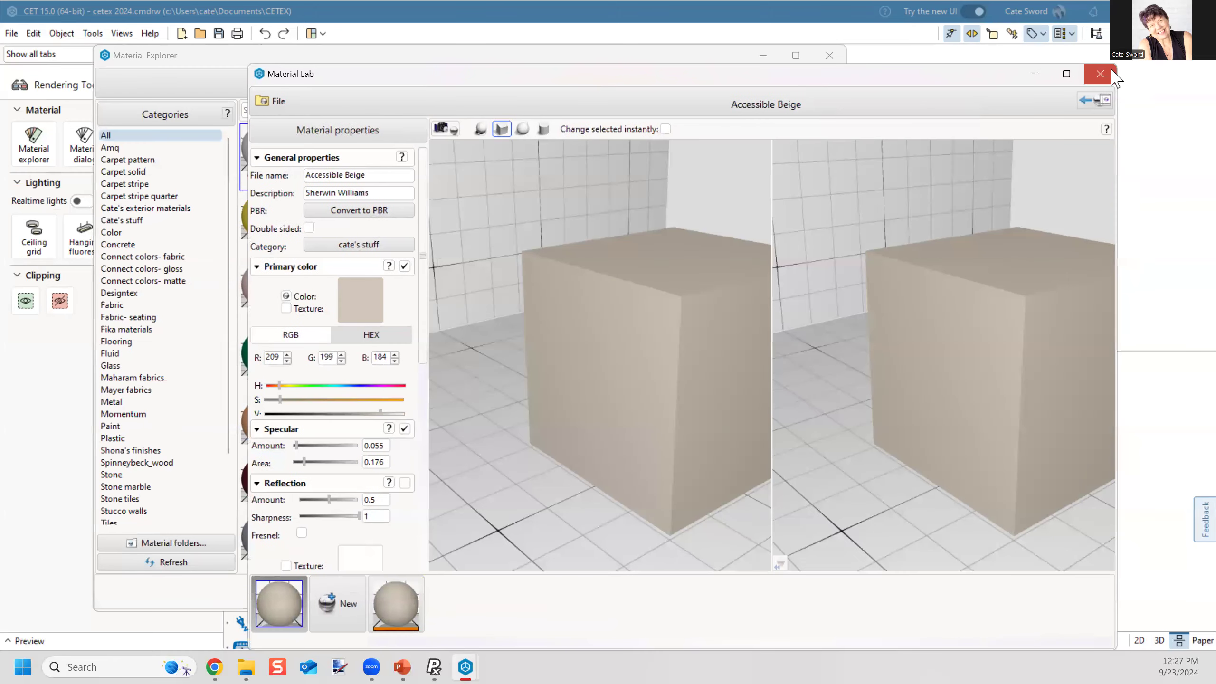
click(1099, 77)
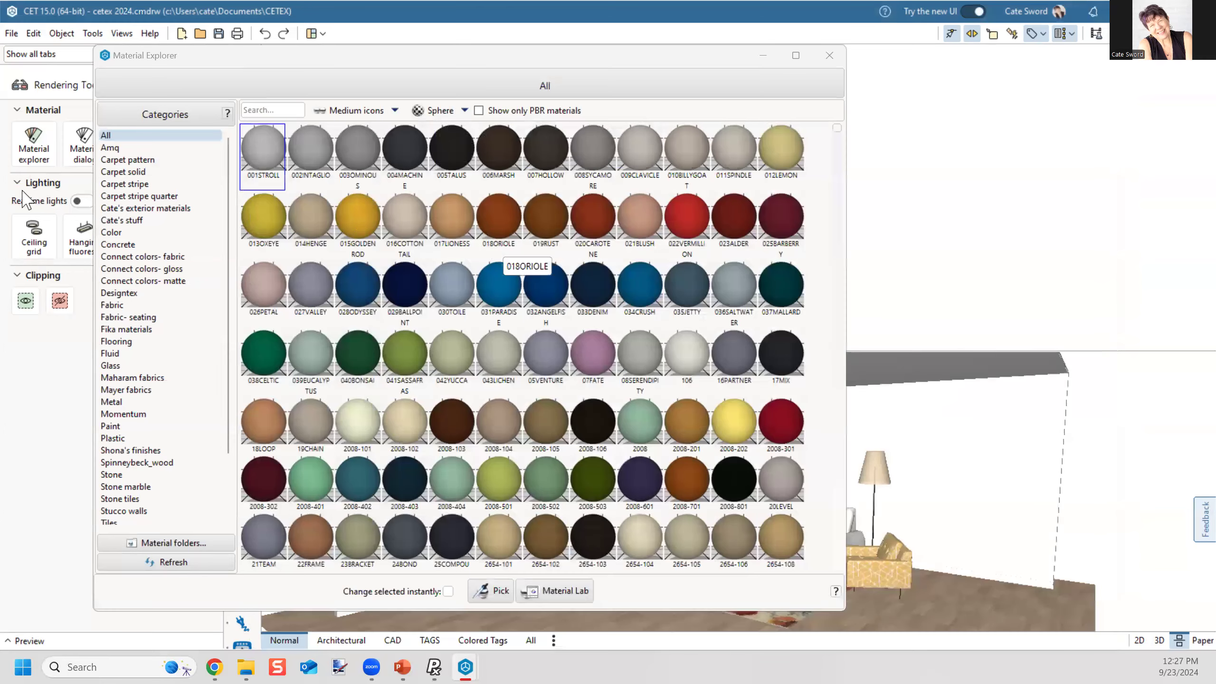
click(125, 221)
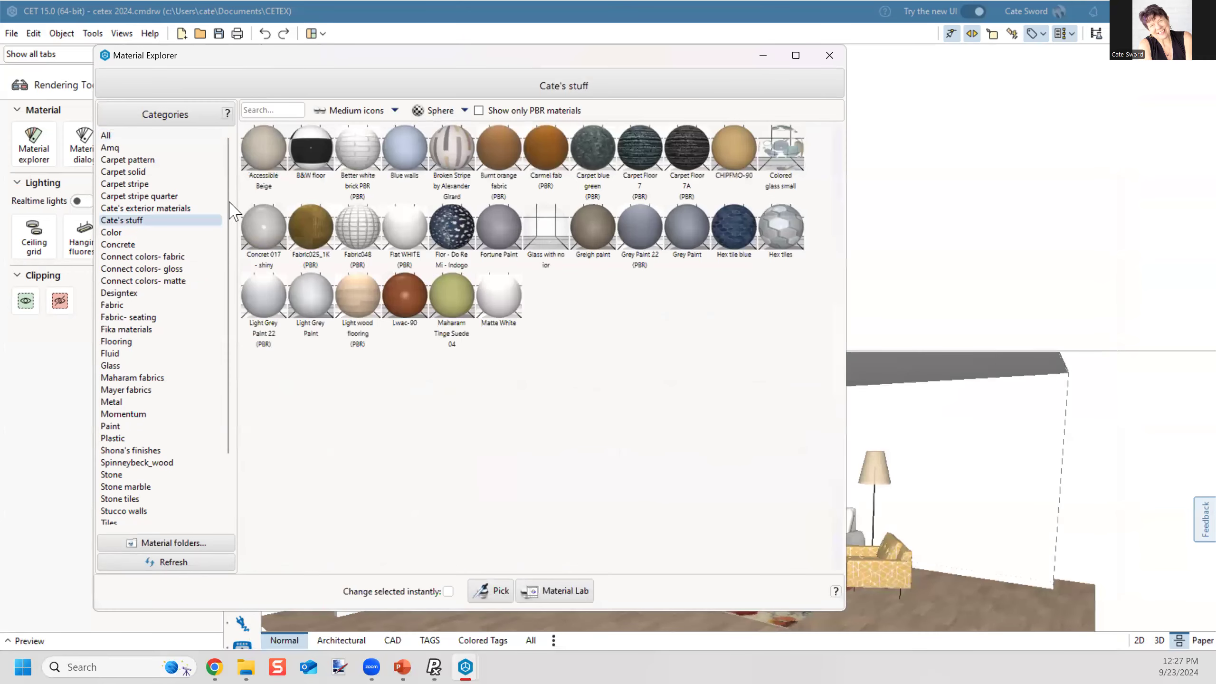
click(261, 145)
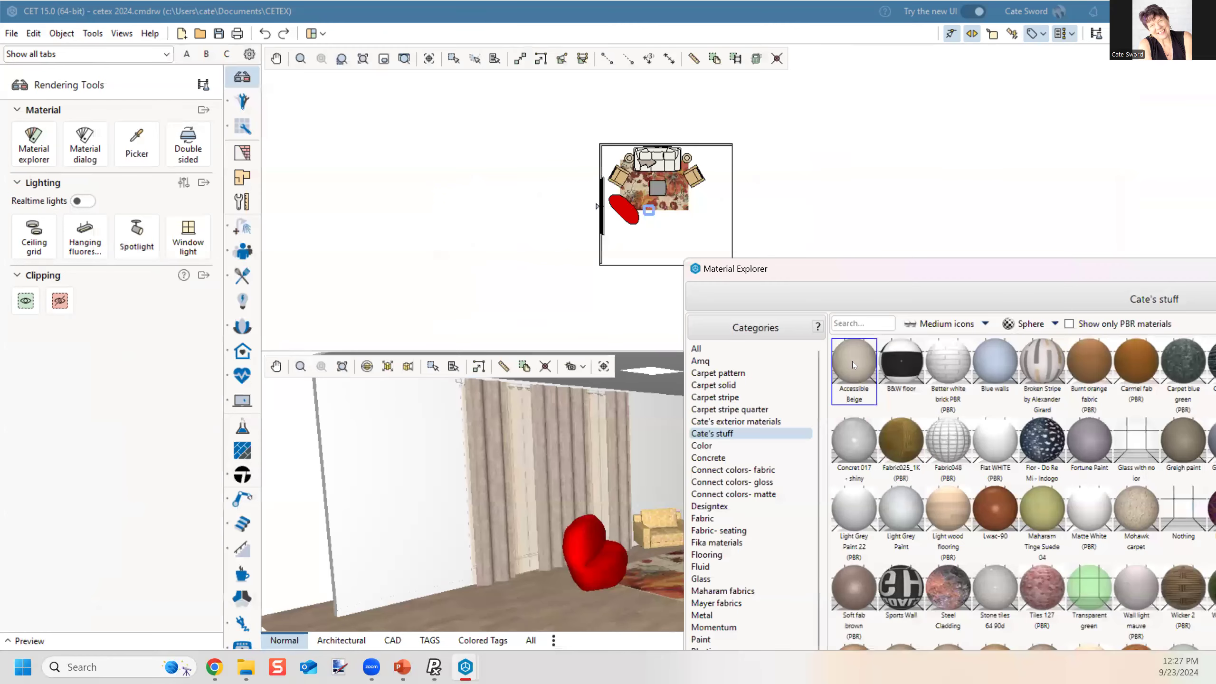
Step: Examine the Accessible Beige wall behind the curtains and the red lip-shaped sofa in the 3D view
scroll(419, 508, up, 3)
middle_drag(419, 507, 306, 505)
scroll(608, 488, down, 3)
middle_drag(608, 488, 548, 473)
scroll(547, 473, up, 3)
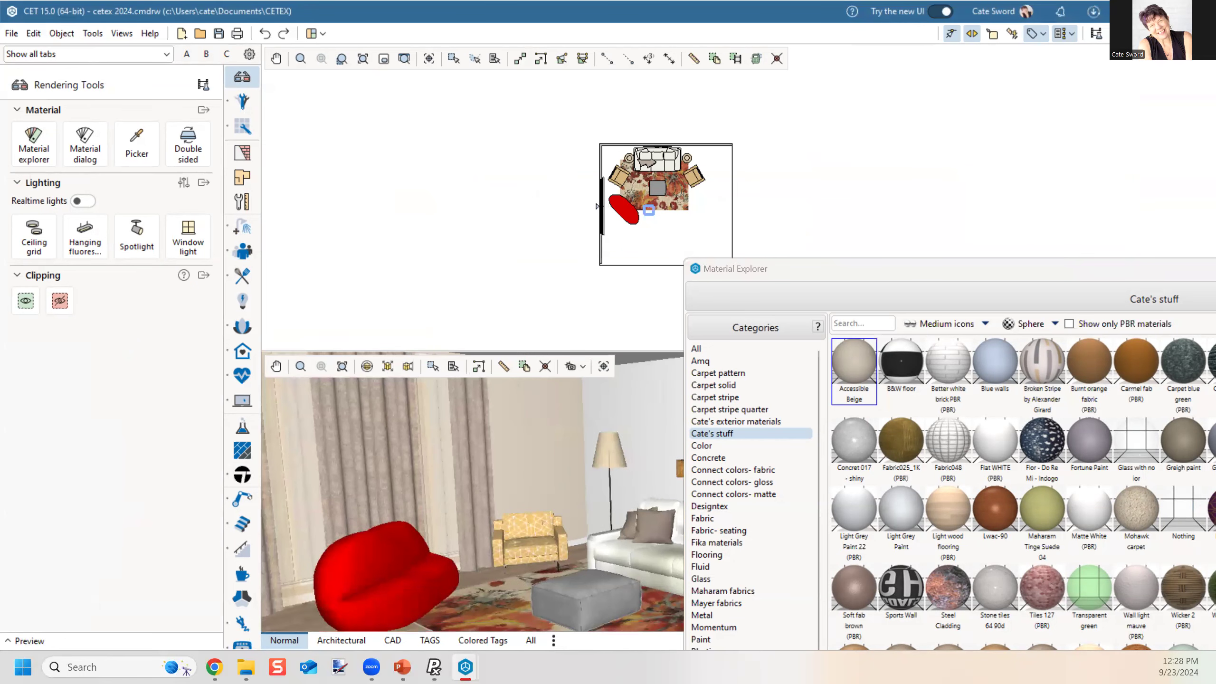
scroll(362, 614, up, 2)
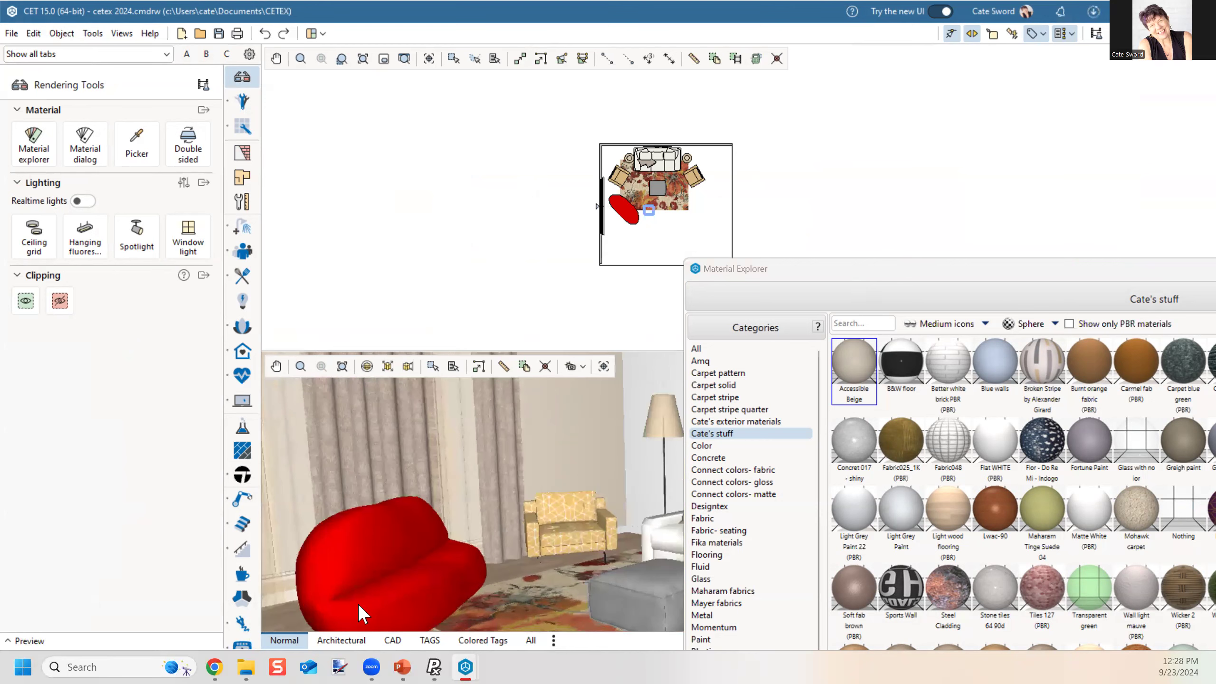
scroll(356, 581, down, 2)
middle_drag(356, 580, 382, 543)
scroll(383, 542, down, 1)
right_drag(383, 543, 360, 567)
scroll(442, 563, up, 2)
right_drag(462, 586, 427, 576)
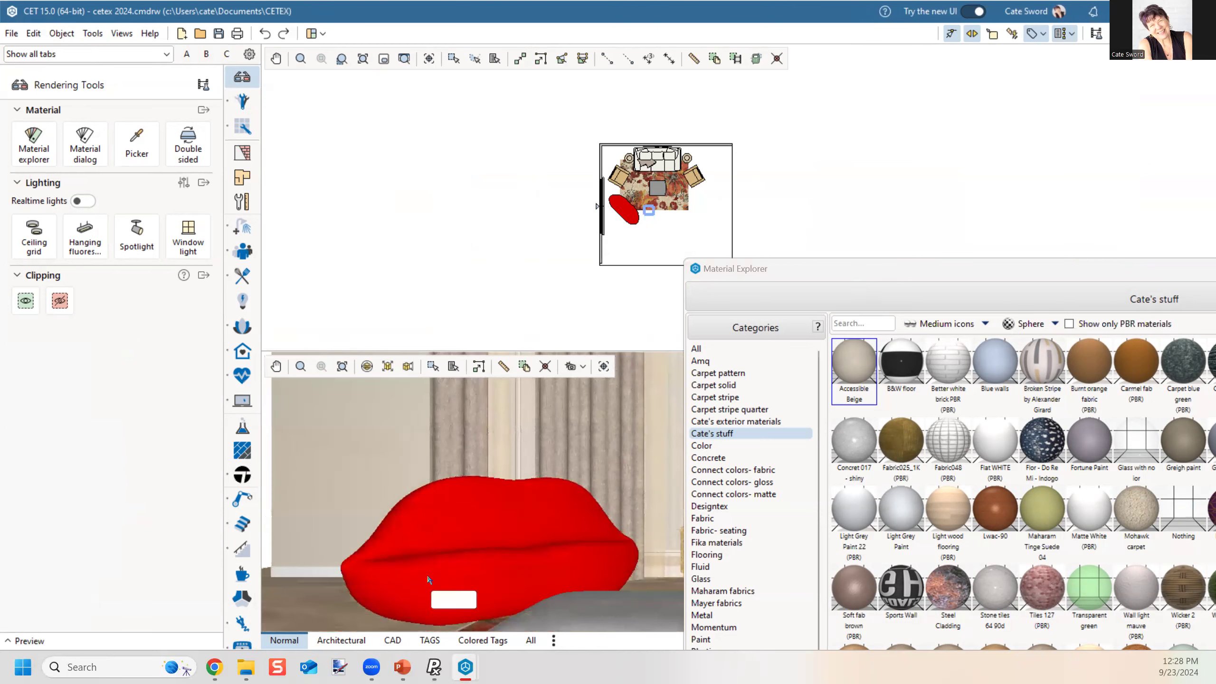
Step: Move the Material Explorer window to the upper-middle of the workspace, switch to the presentation, and advance to the Create Red Velvet slide
click(906, 271)
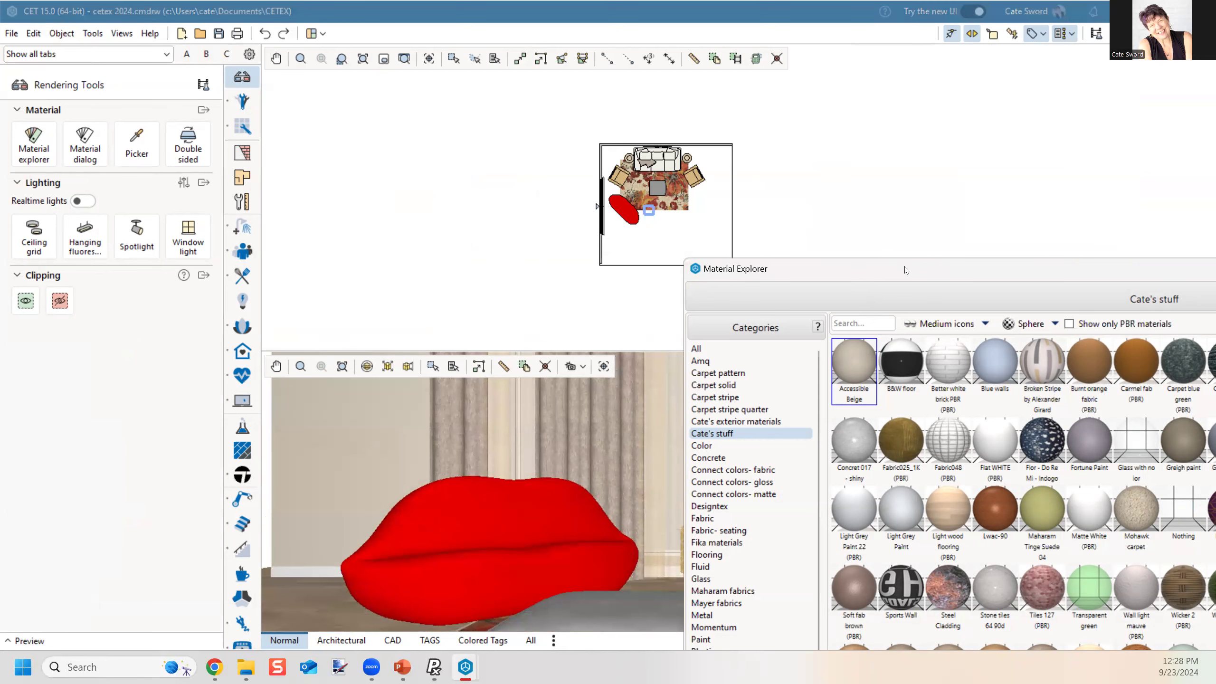
drag(906, 270, 467, 57)
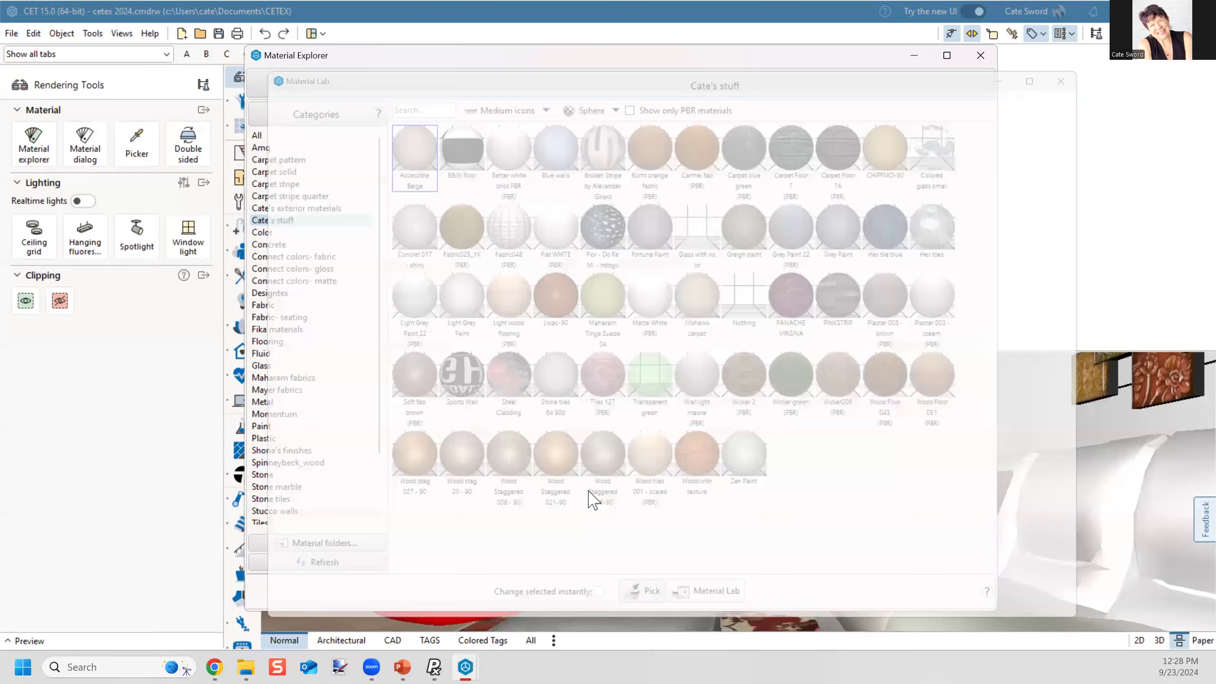
key(alt+Tab)
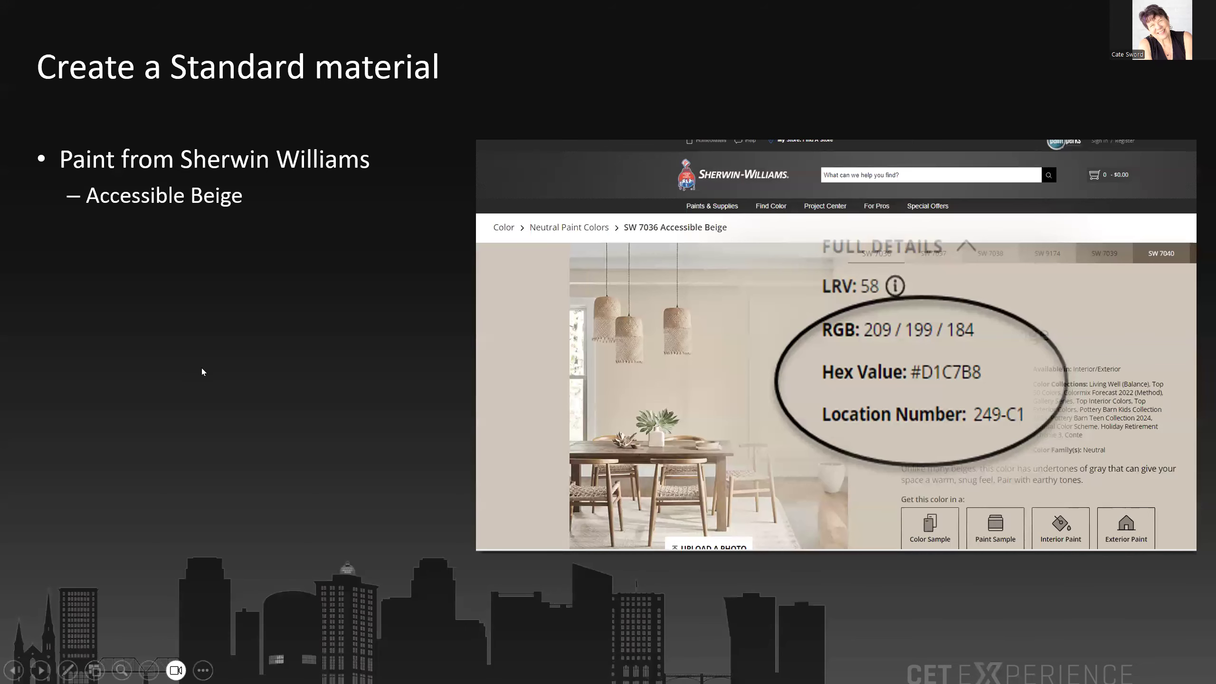
click(241, 365)
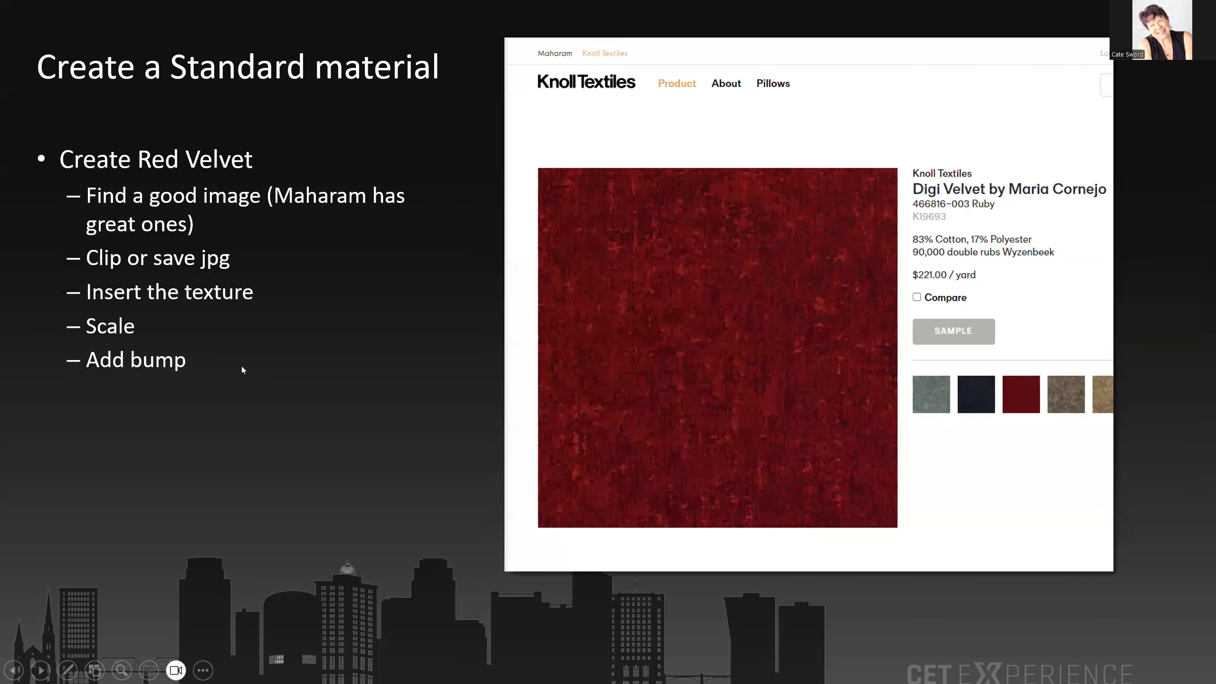
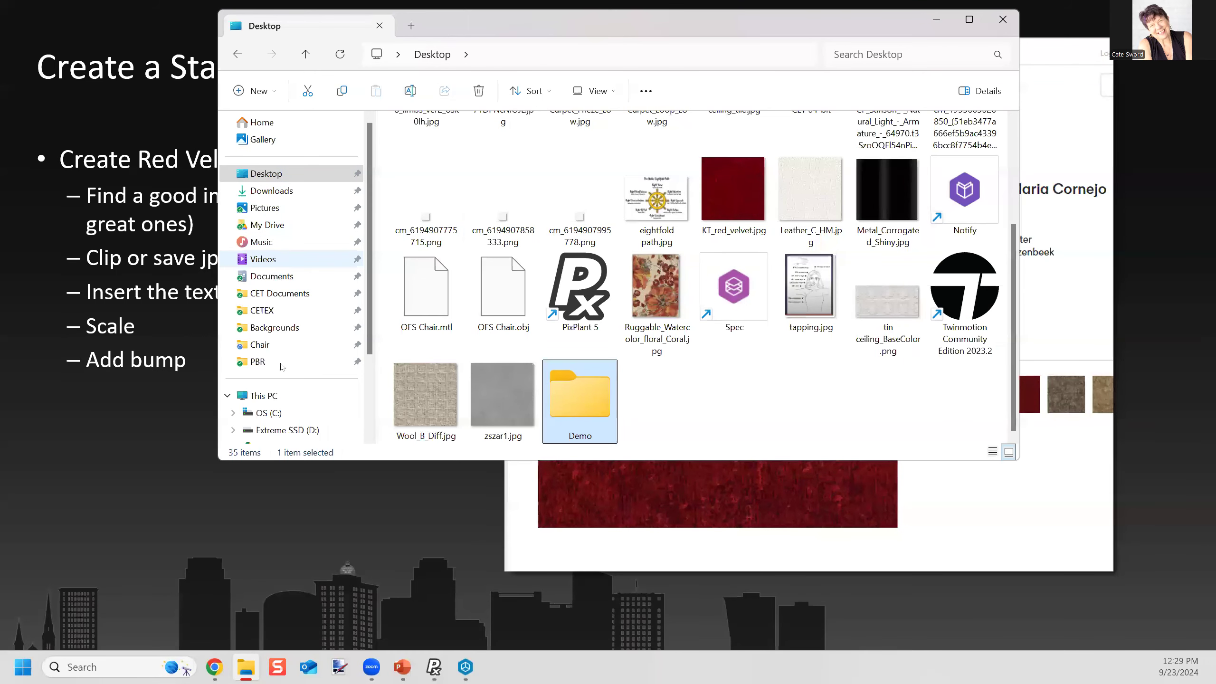
Step: In File Explorer, open the Maharam folder inside all_textures under CET Documents
click(280, 293)
double_click(447, 143)
scroll(503, 363, down, 1)
scroll(503, 364, down, 4)
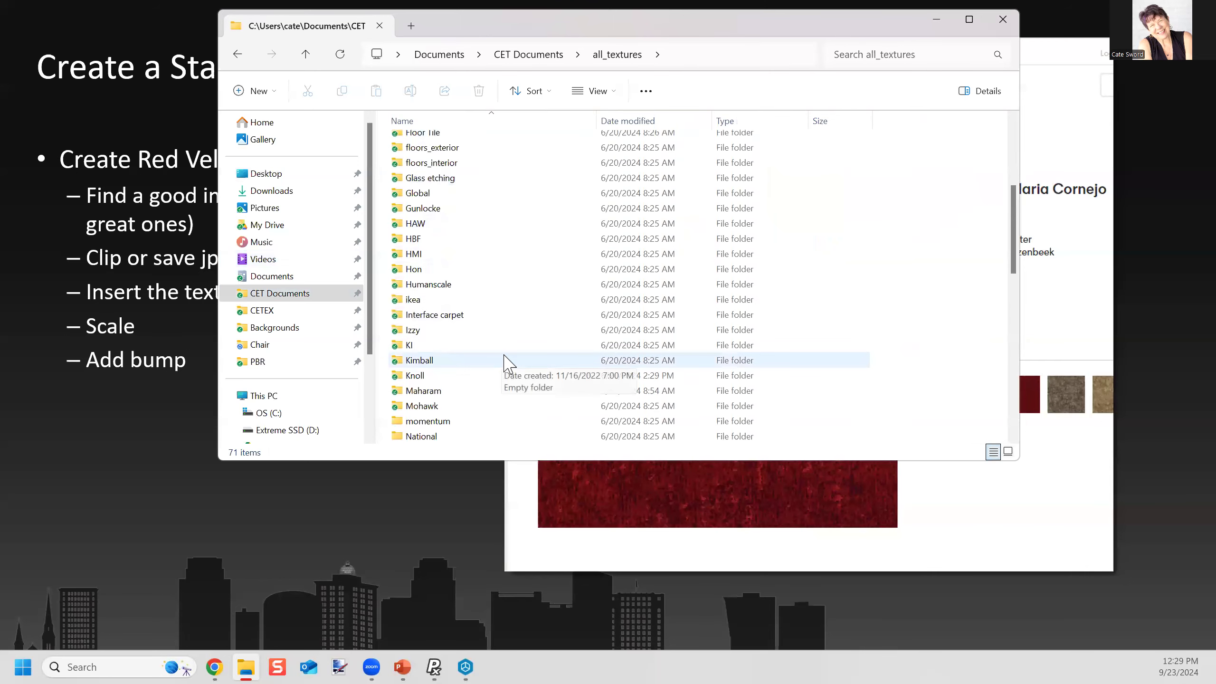
double_click(423, 394)
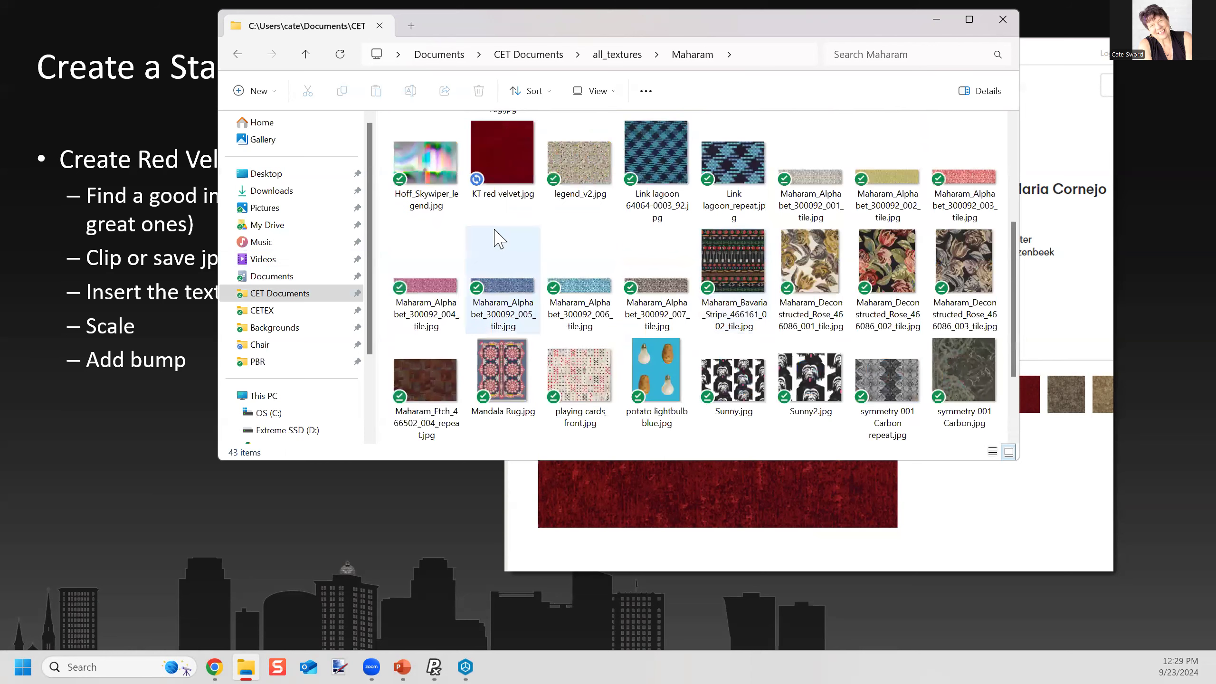
Step: Open KT red velvet.jpg to inspect the fabric up close, and put the image and folder windows away
double_click(506, 156)
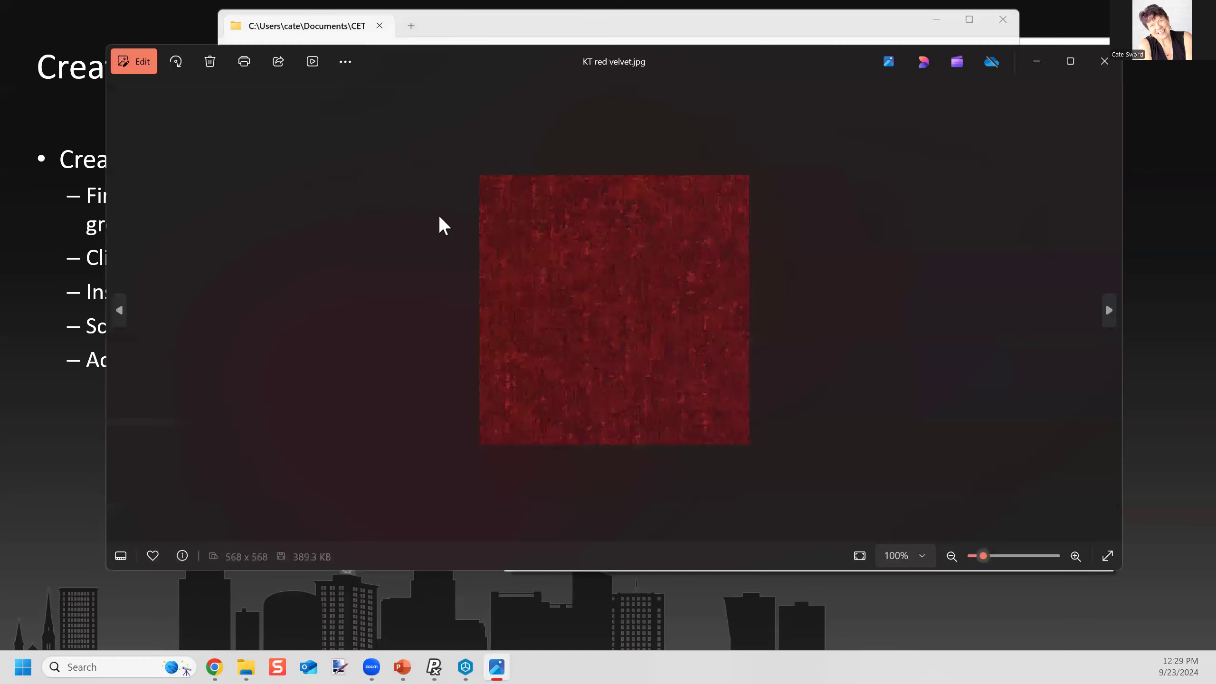
scroll(643, 311, up, 4)
scroll(678, 288, down, 4)
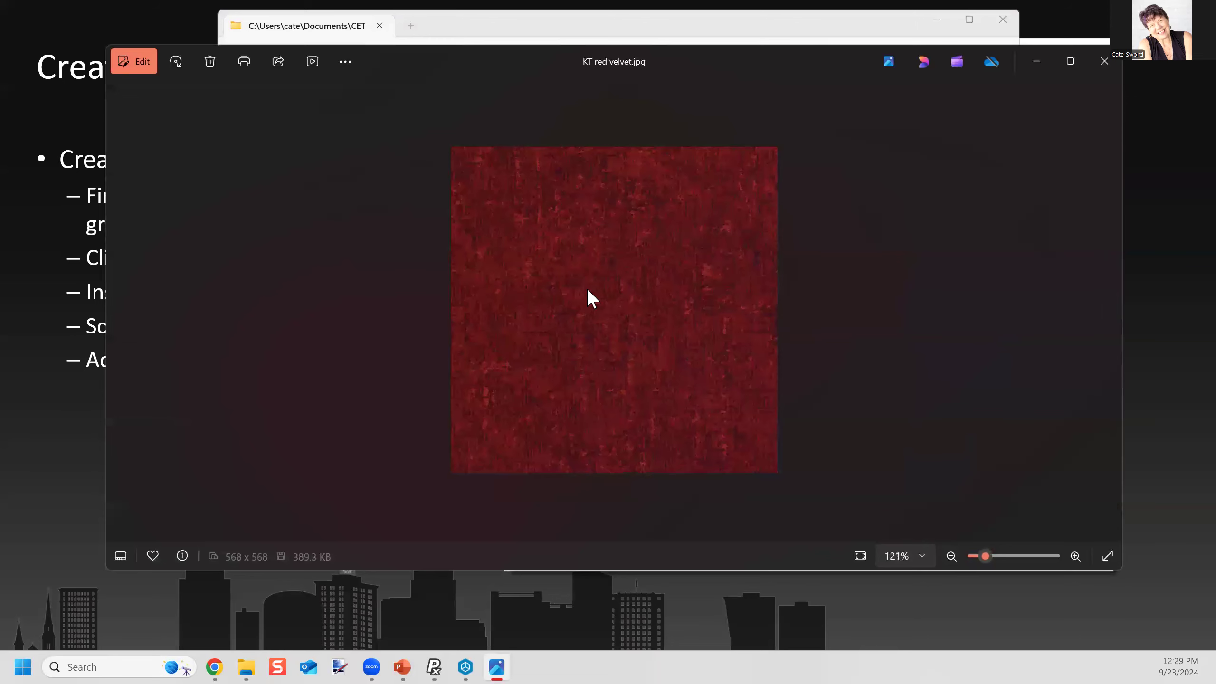
click(1104, 60)
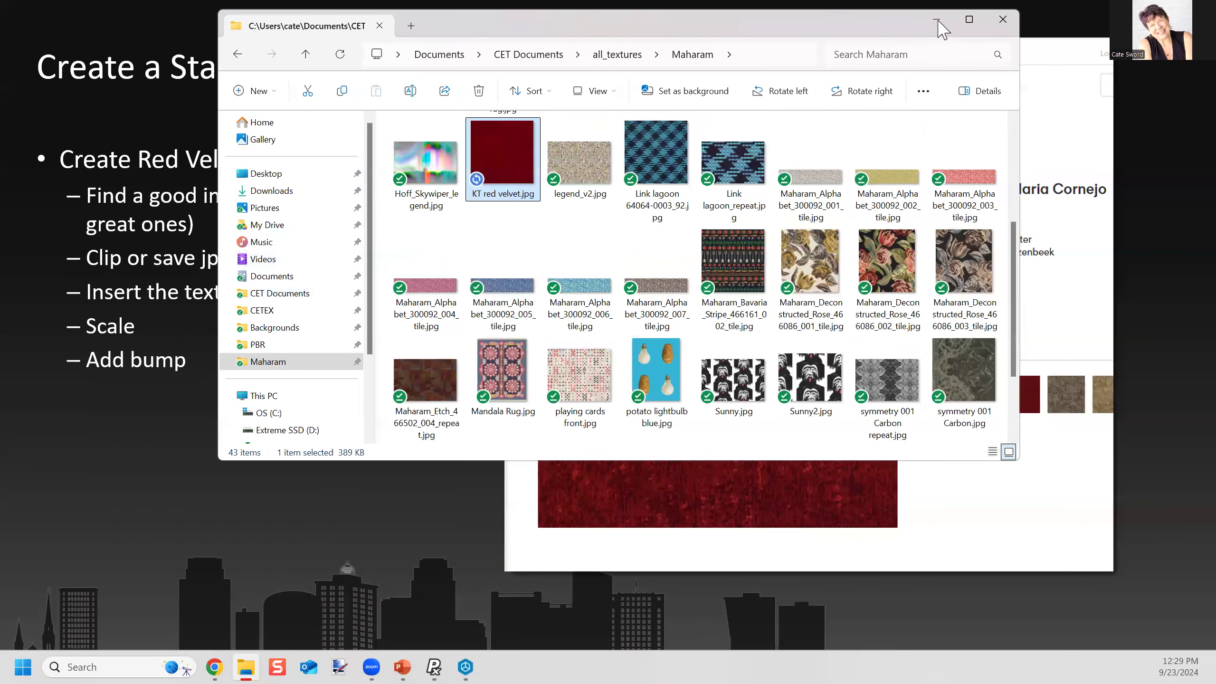
click(936, 20)
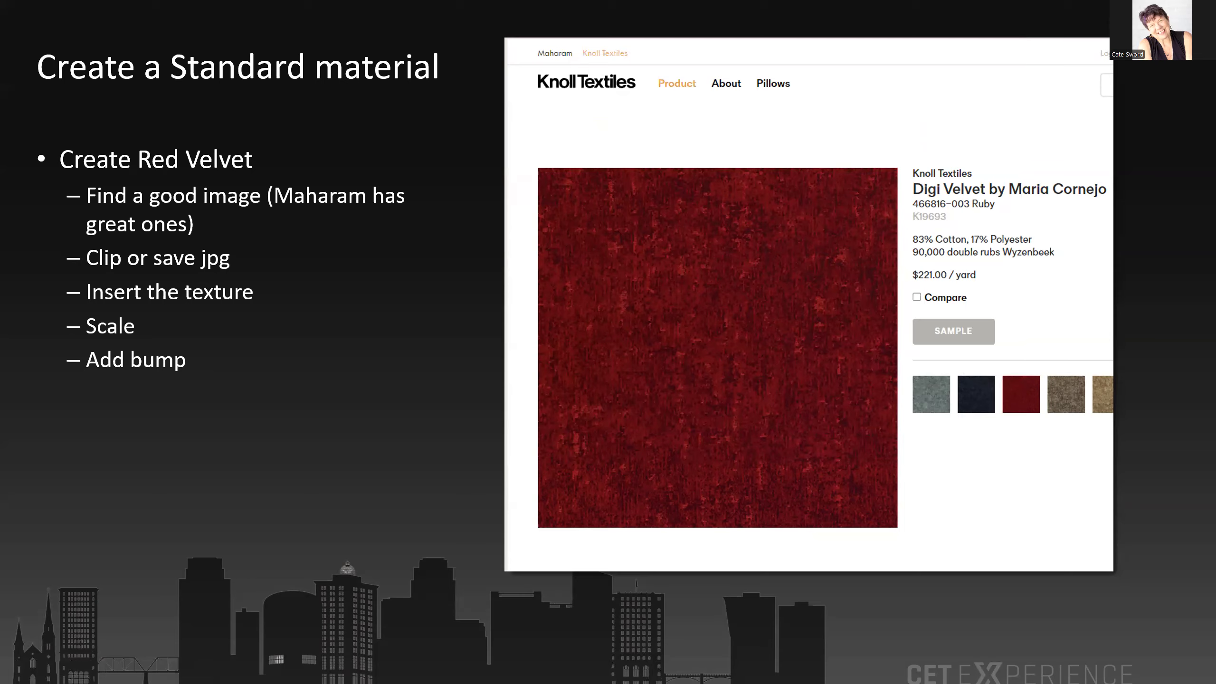
Step: Switch back to CET's Material Lab, create a new material, and reset it to the default properties
key(alt+Tab)
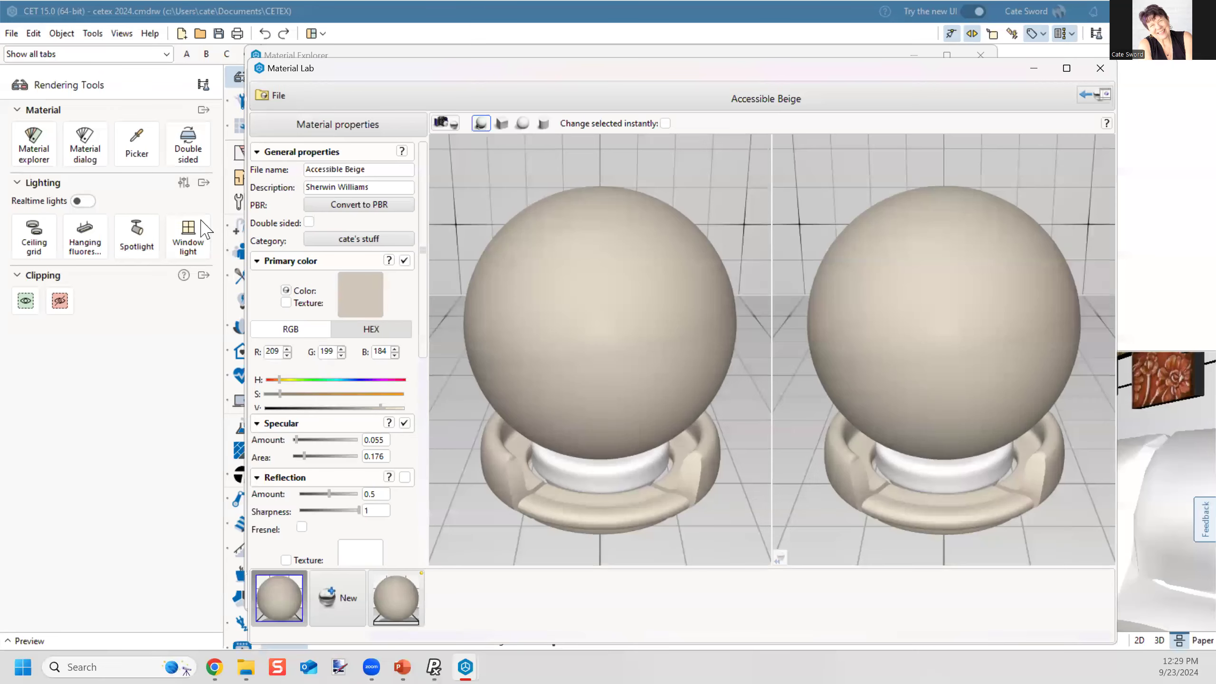
click(346, 603)
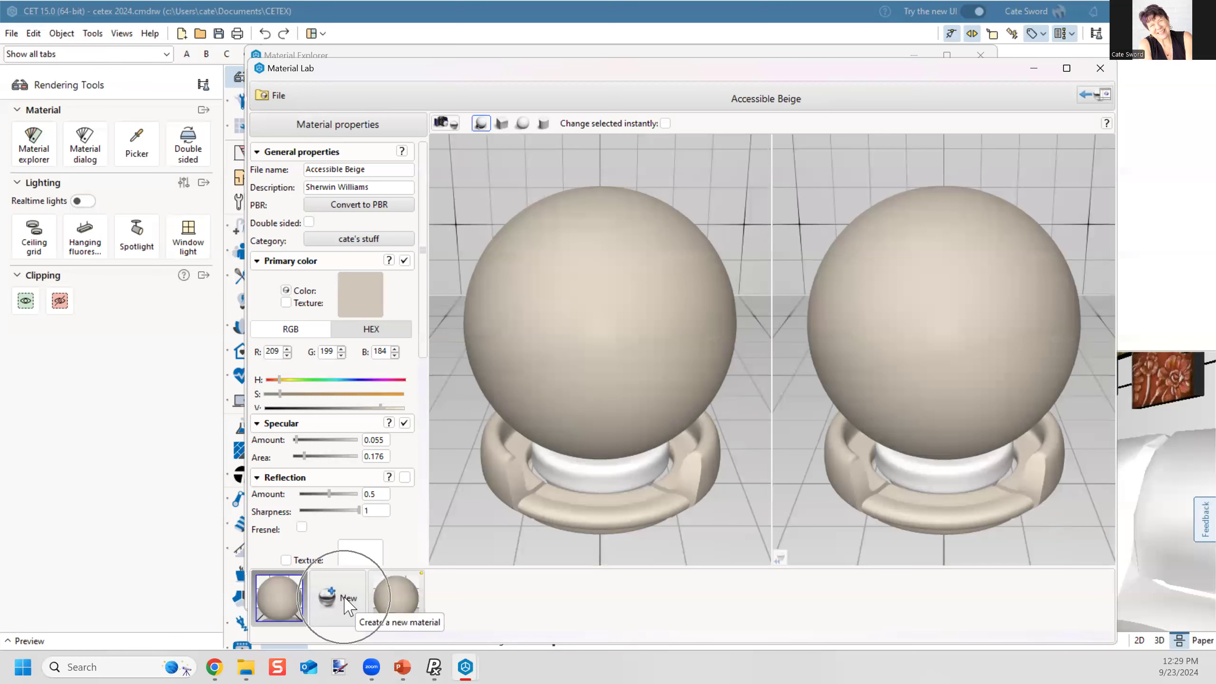
click(346, 603)
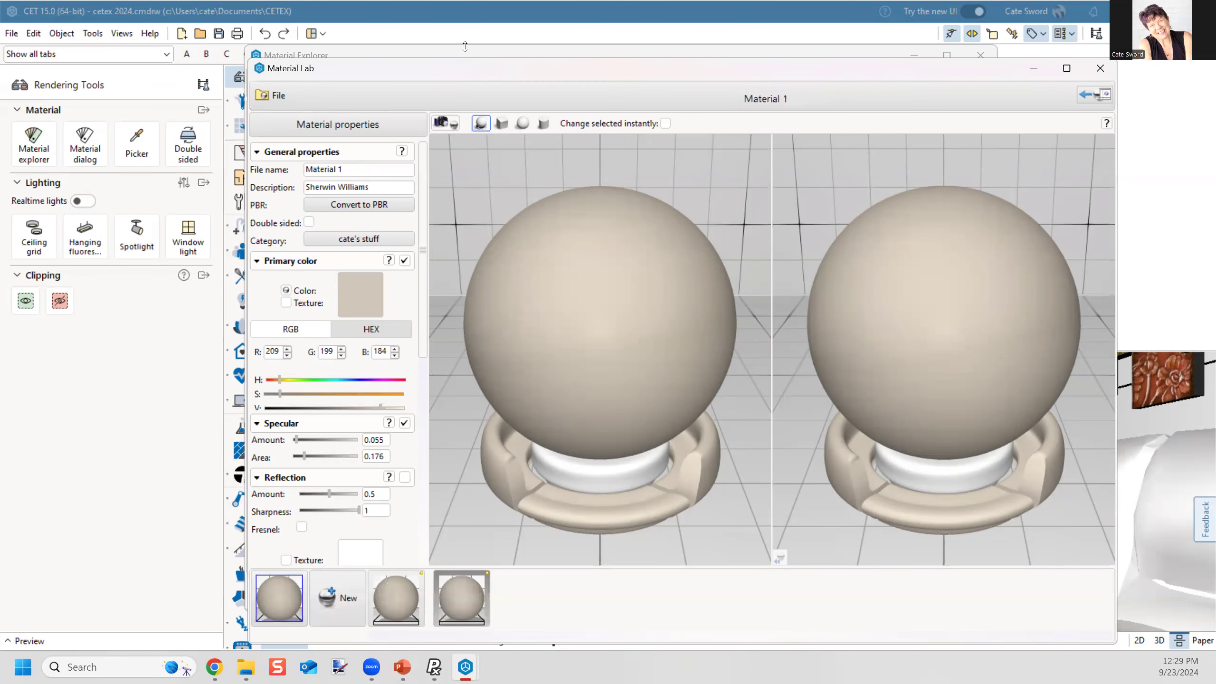
drag(466, 67, 411, 43)
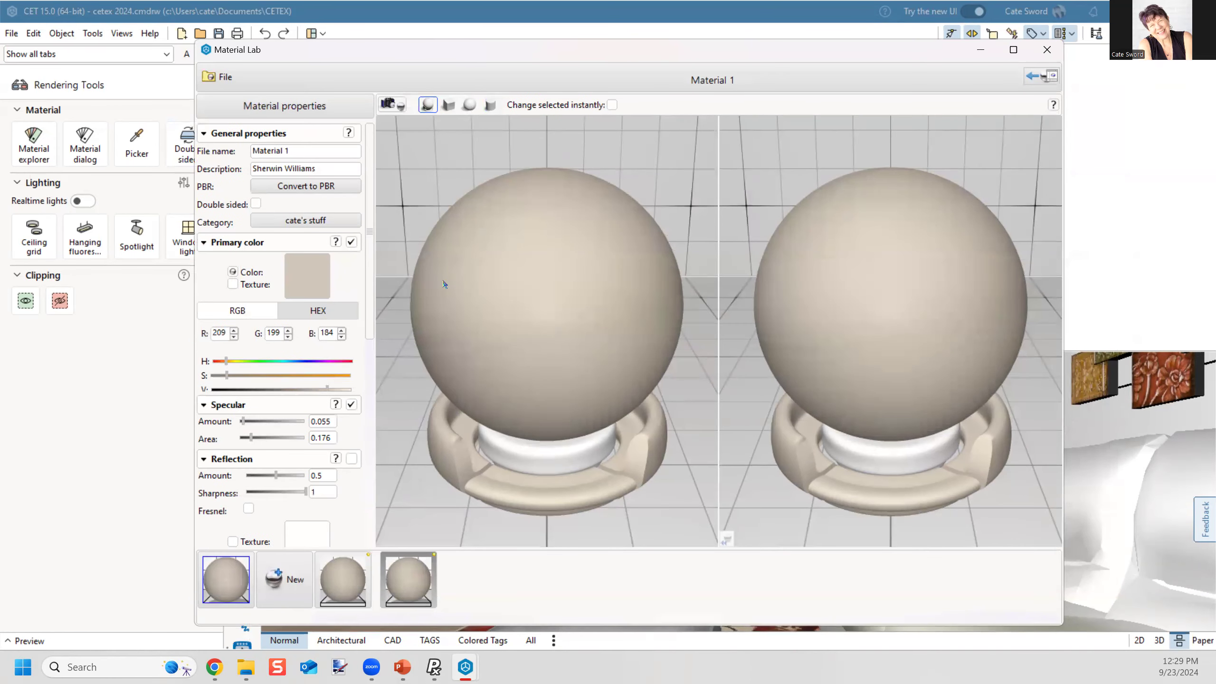
right_click(408, 578)
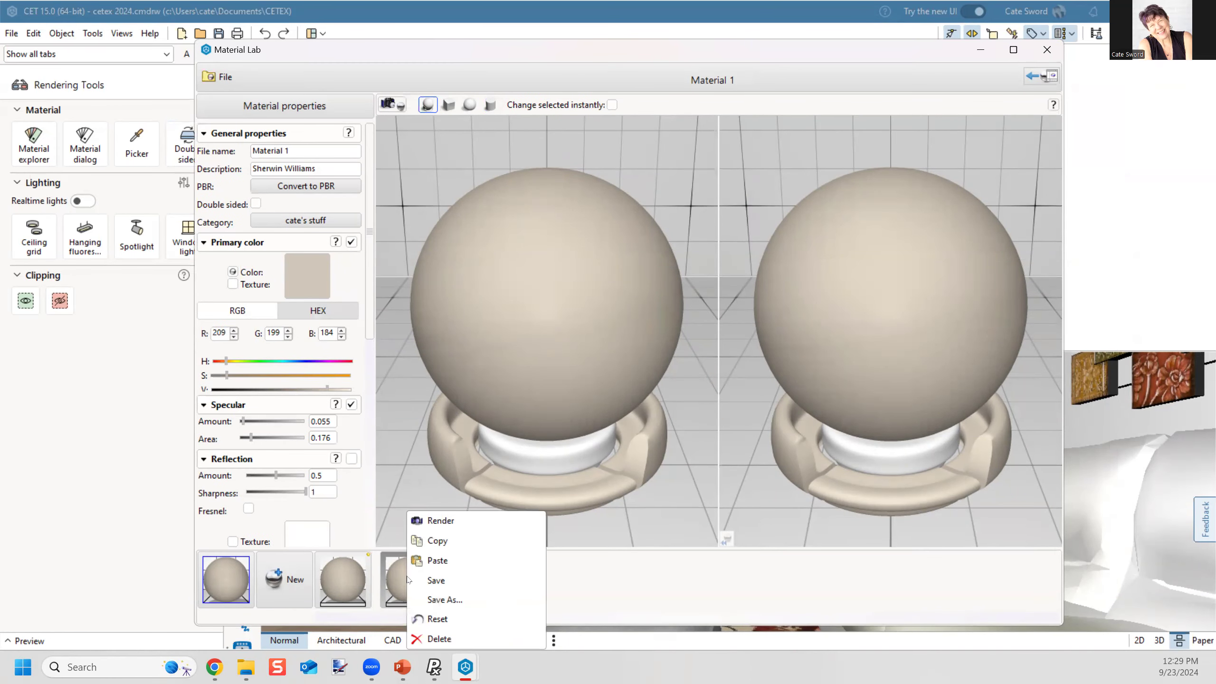
click(437, 619)
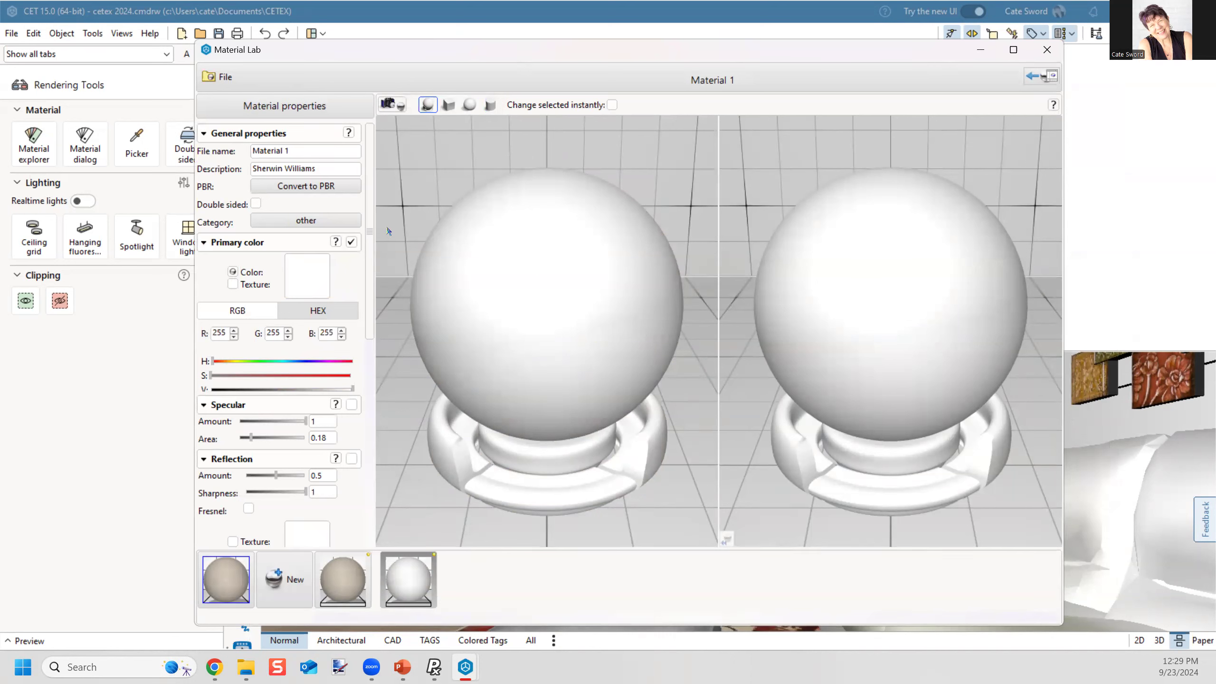
Step: Clear the new material's description and set its category to Maharam fabrics
click(340, 173)
key(BackSpace)
click(305, 221)
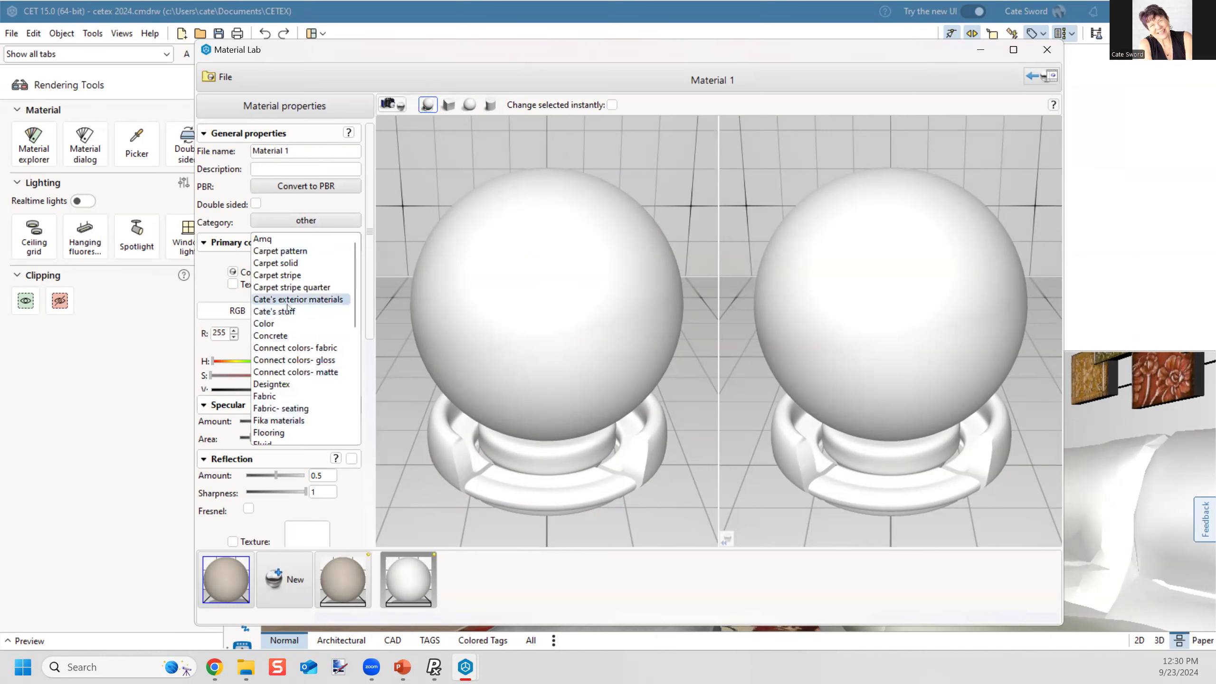
scroll(306, 354, down, 2)
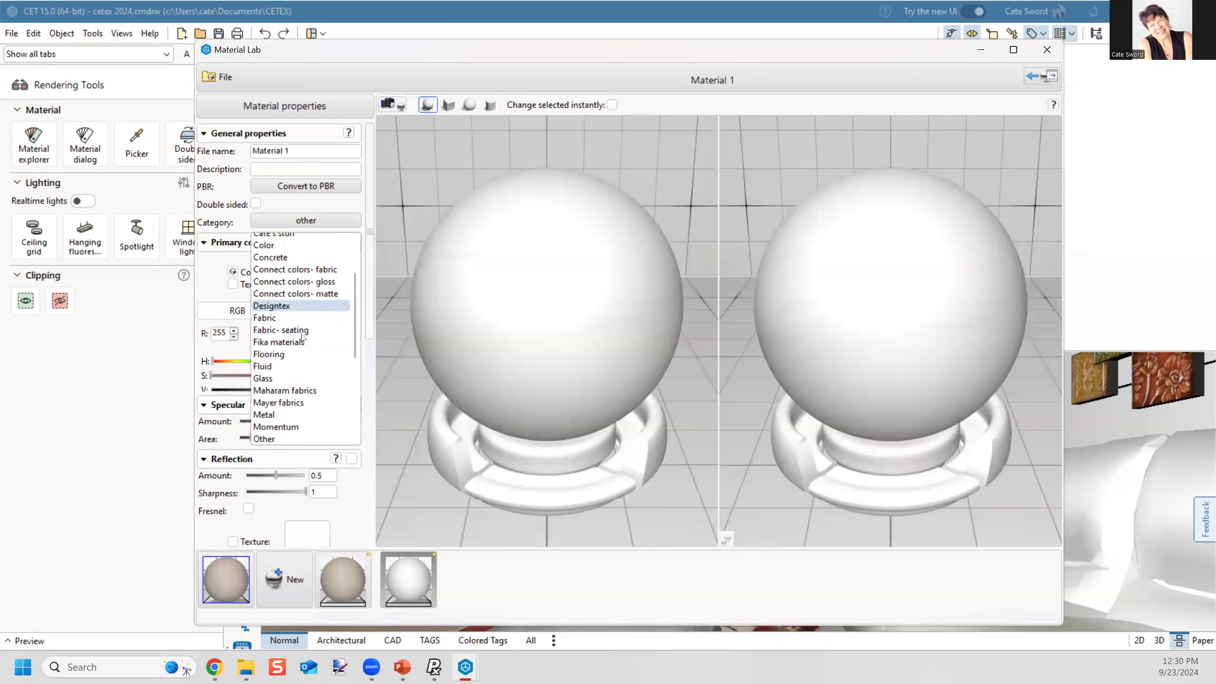
click(283, 390)
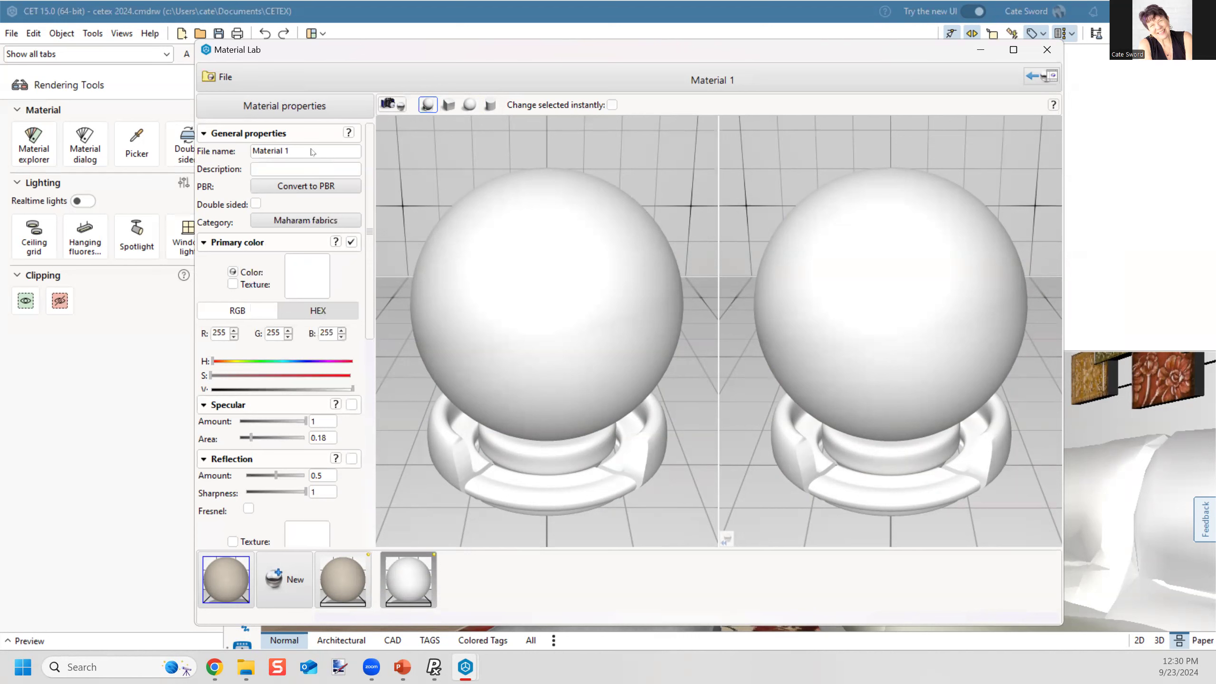
Step: Set the new material's file name to KT Ruby Velvet
double_click(297, 150)
text(KT Re)
key(BackSpace)
key(BackSpace)
text(Ruby)
text( Vel)
text(bet)
key(BackSpace)
key(BackSpace)
key(BackSpace)
text(vet)
Step: Switch the primary color to a texture and load KT red velvet.jpg from the Maharam folder in CET Documents' all_textures
click(233, 284)
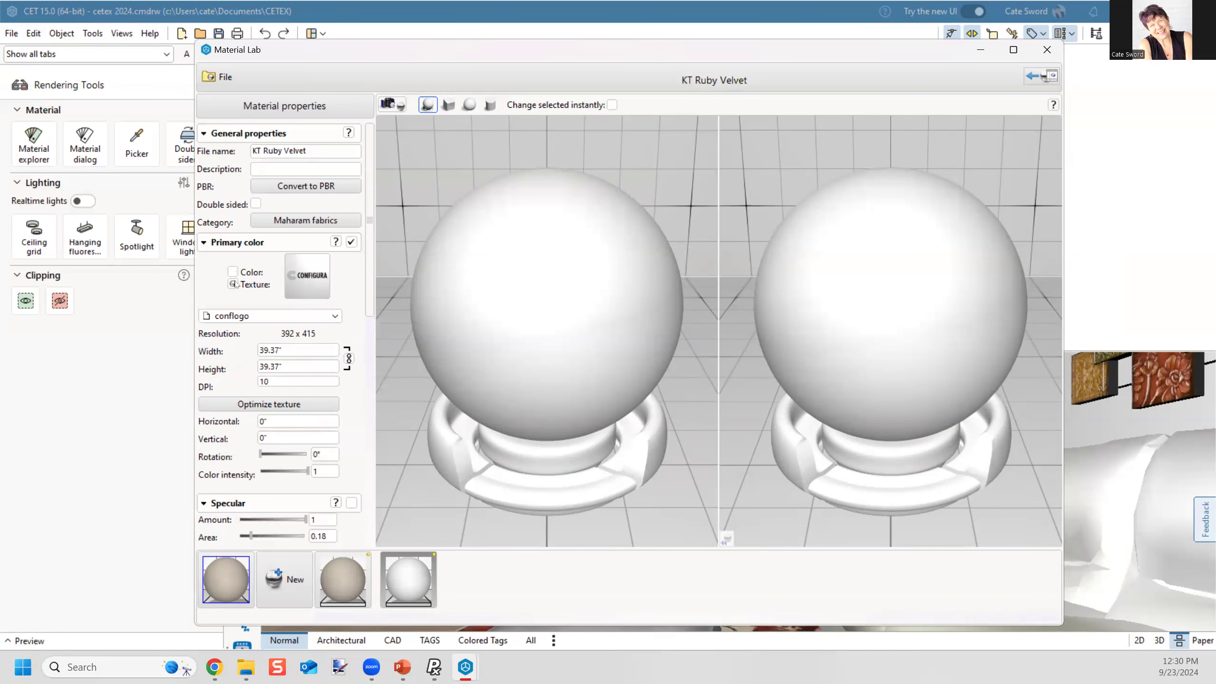
click(296, 318)
click(236, 330)
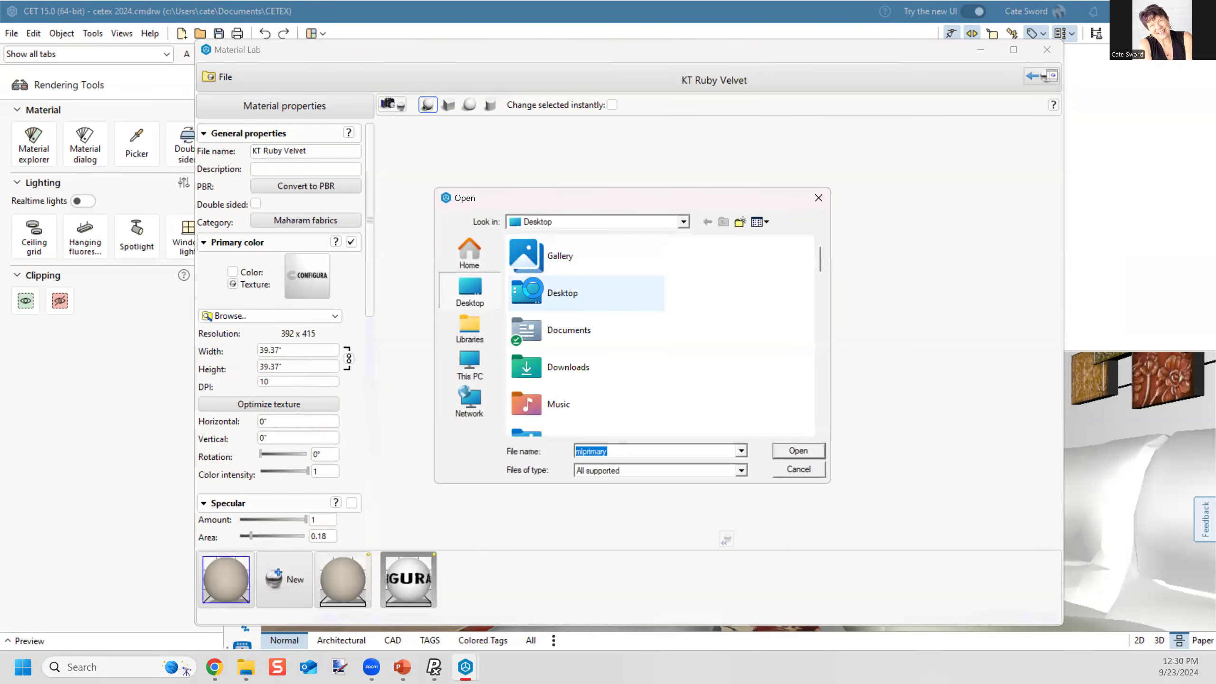
click(470, 328)
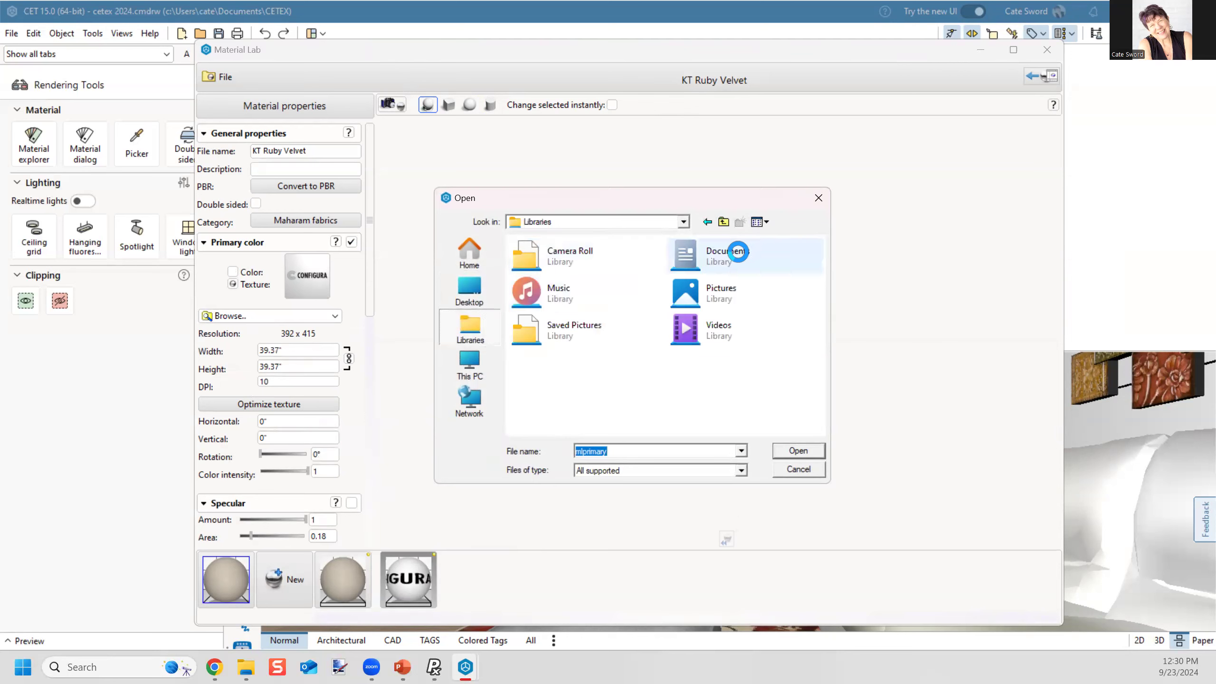
double_click(737, 251)
double_click(547, 301)
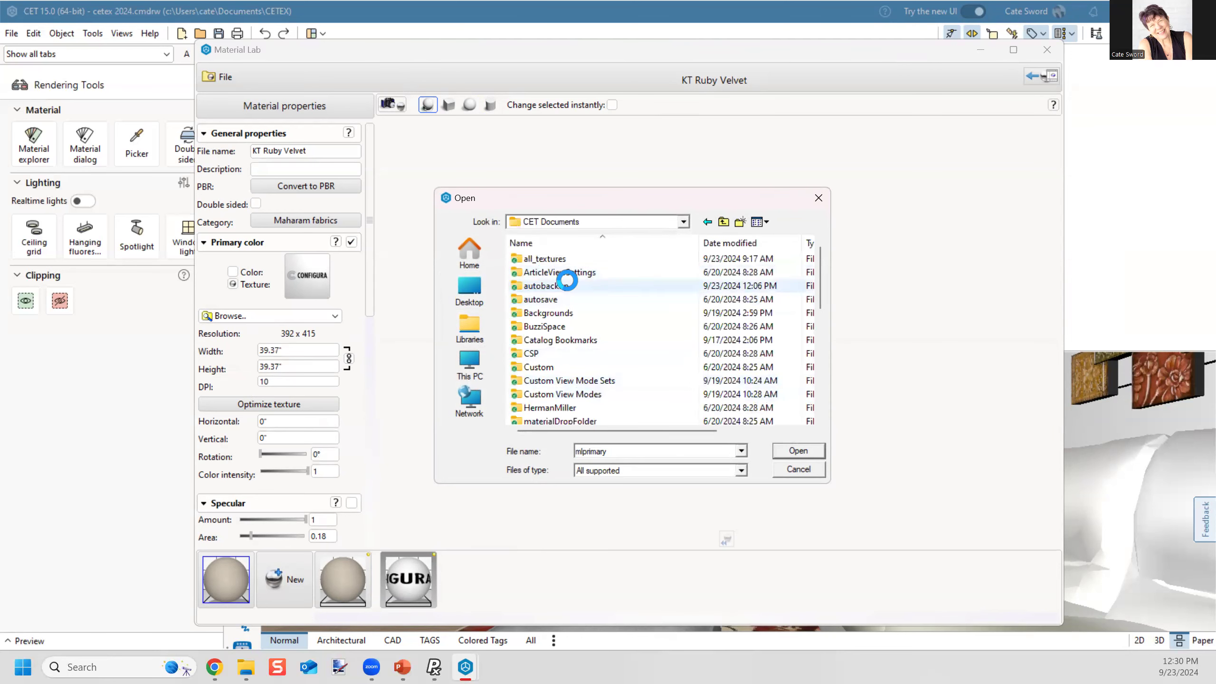
double_click(539, 259)
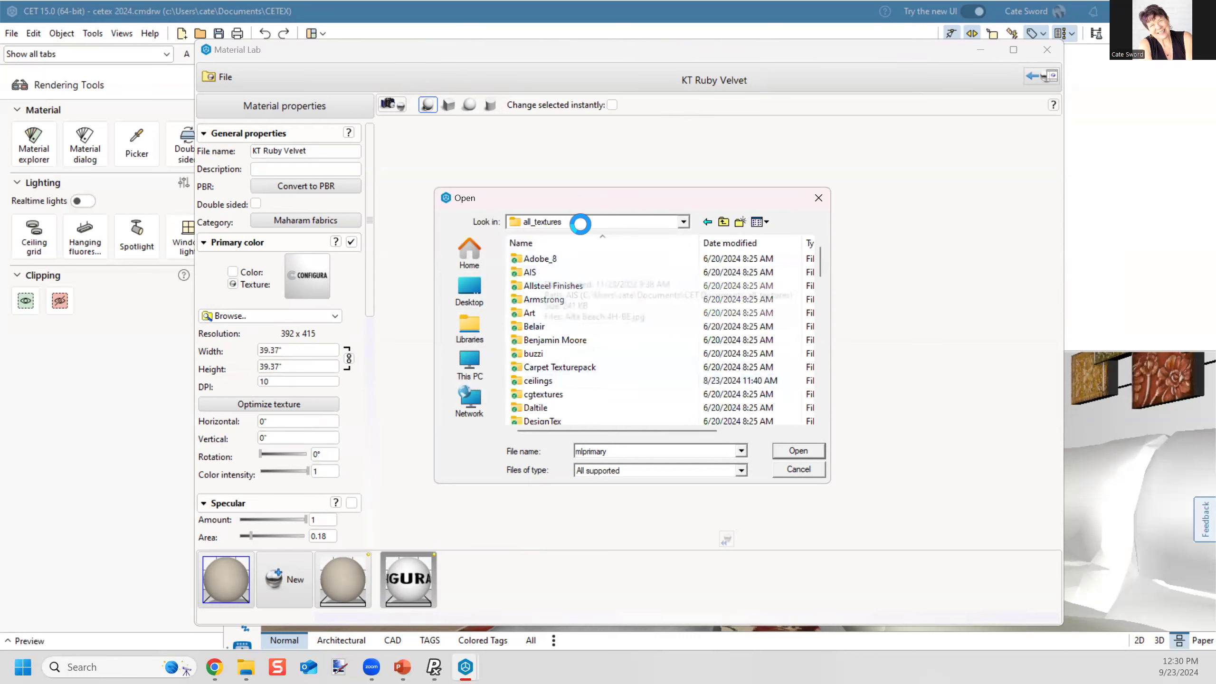
scroll(587, 294, down, 8)
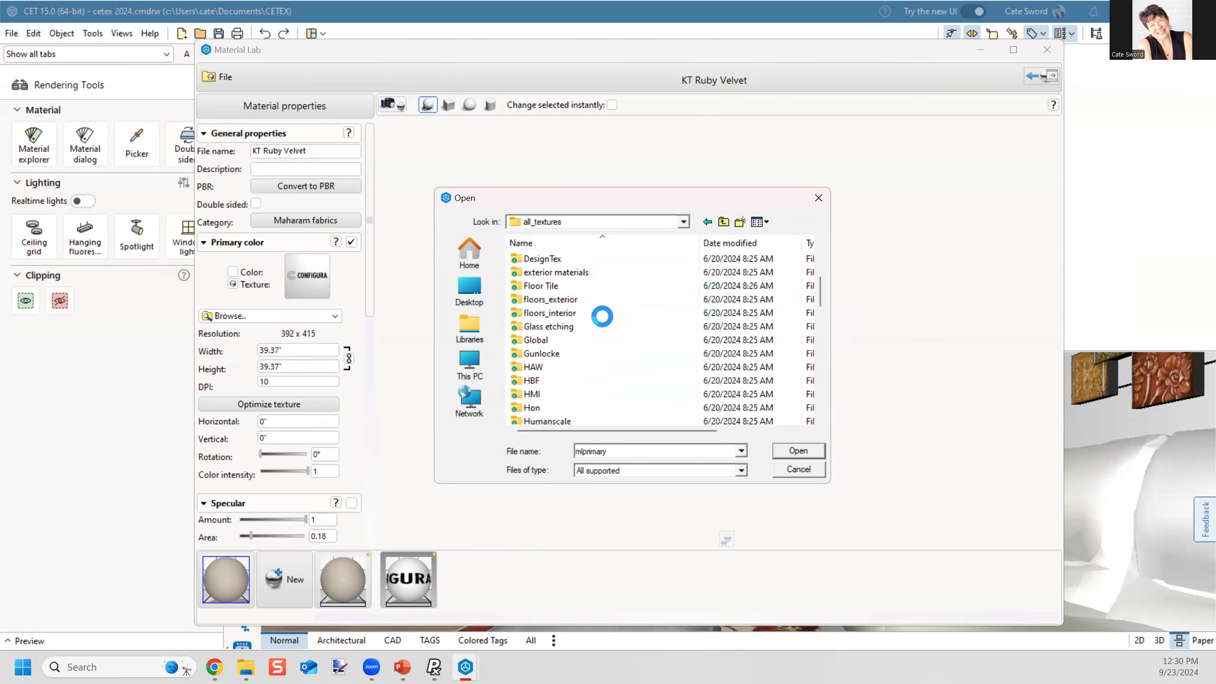
scroll(601, 316, down, 2)
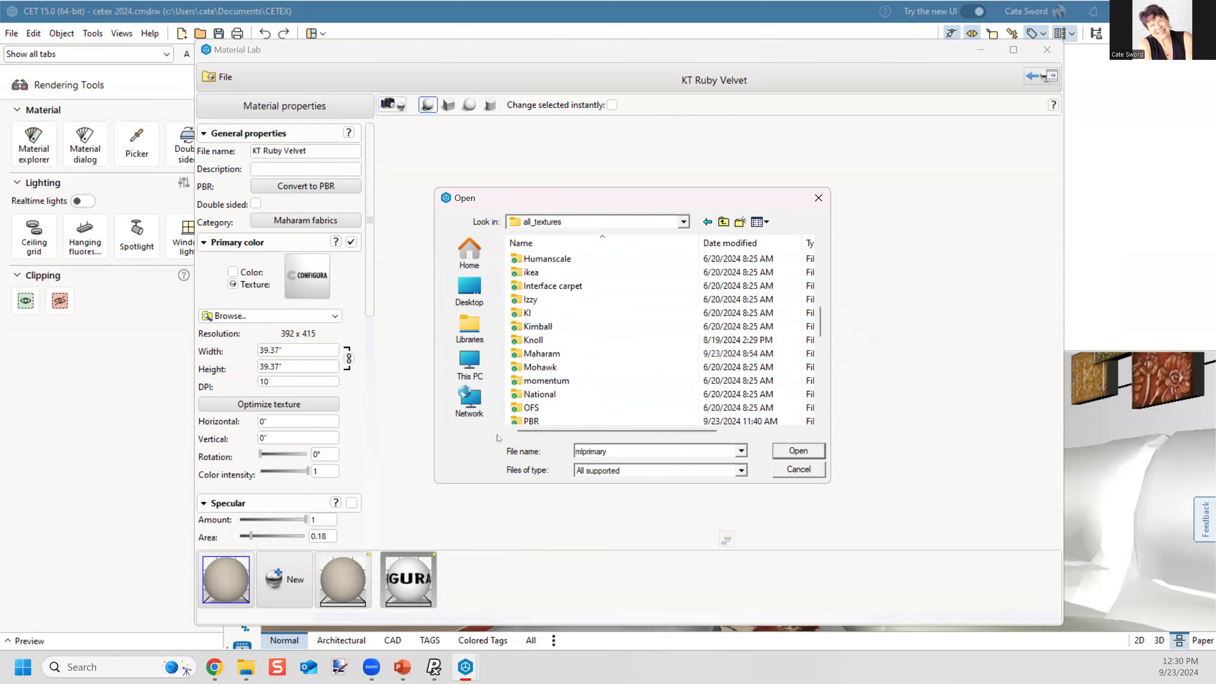
double_click(546, 354)
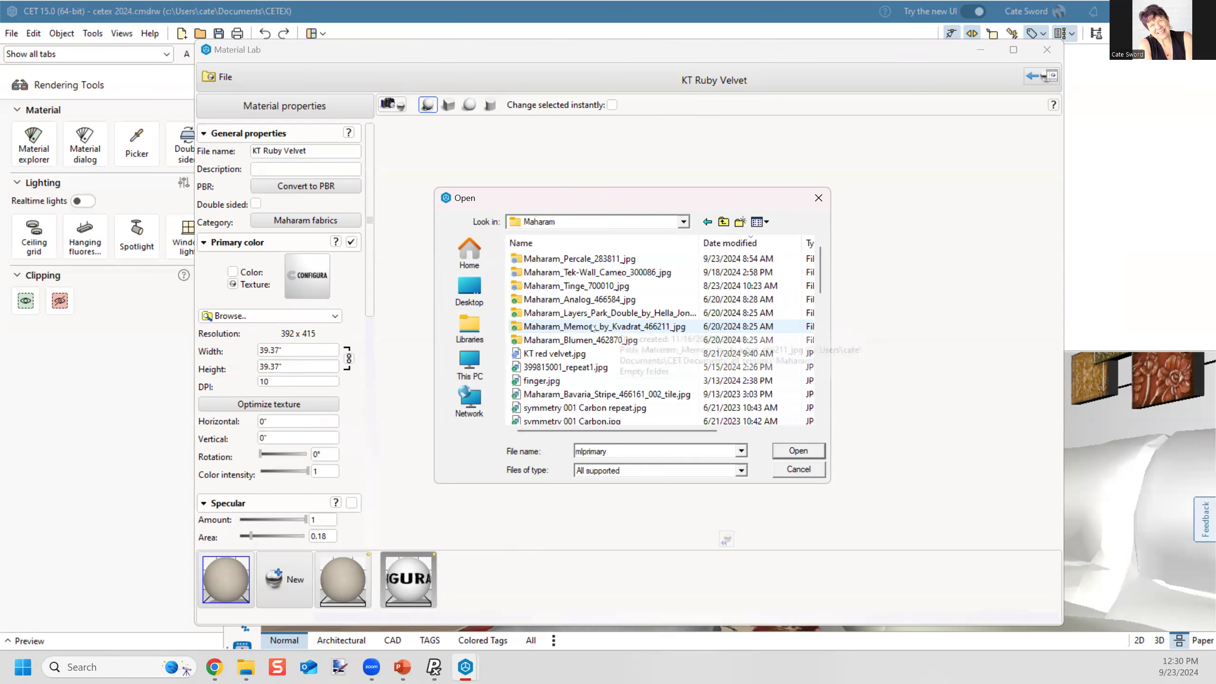
double_click(540, 356)
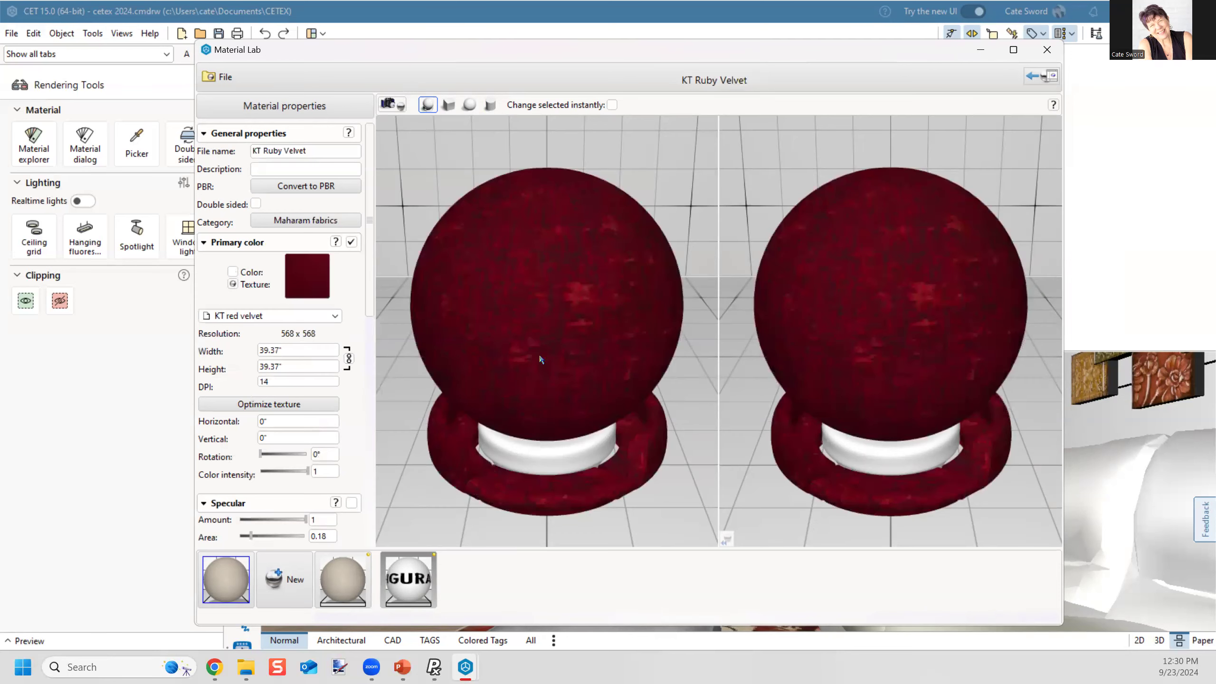
Step: Show the material on a cube in the preview and compare it with the KT red velvet.jpg image in File Explorer's Maharam folder
click(448, 105)
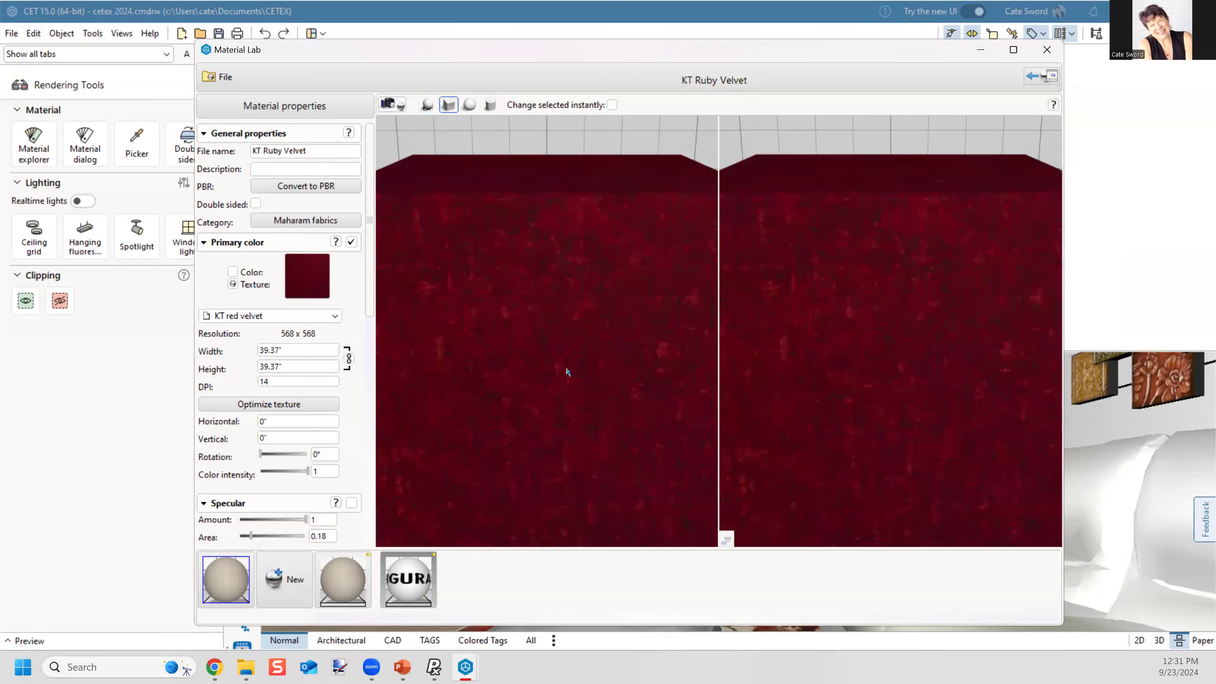
drag(510, 398, 675, 376)
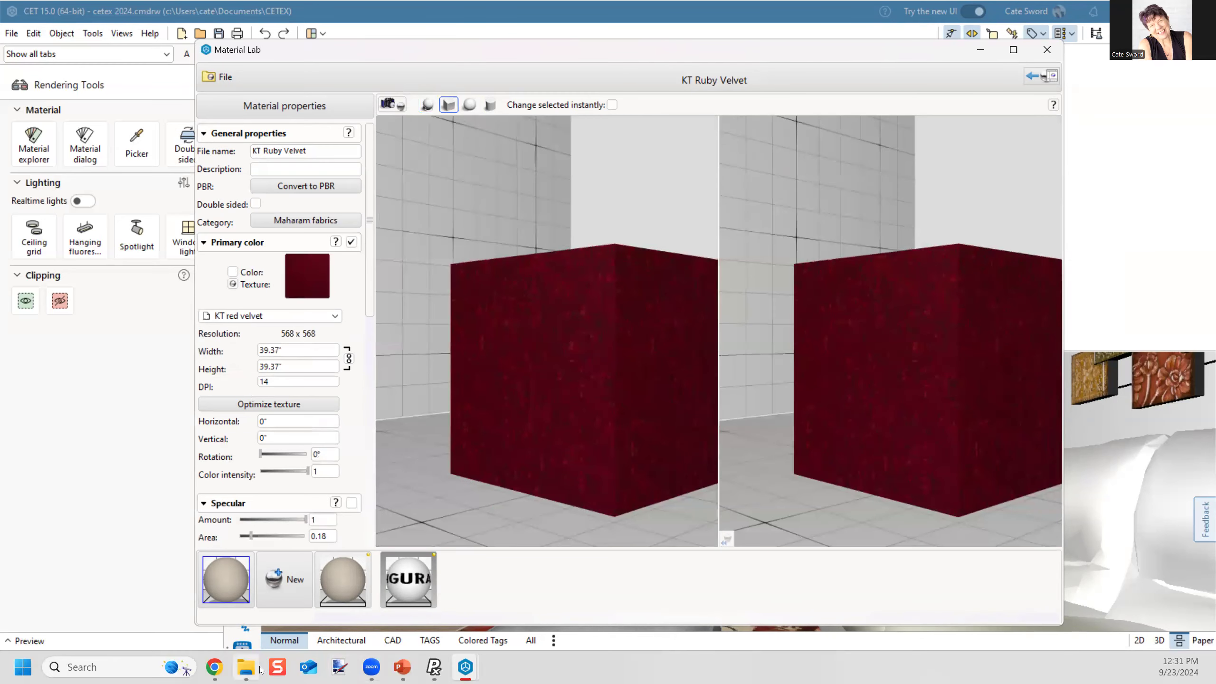
mouse_move(243, 671)
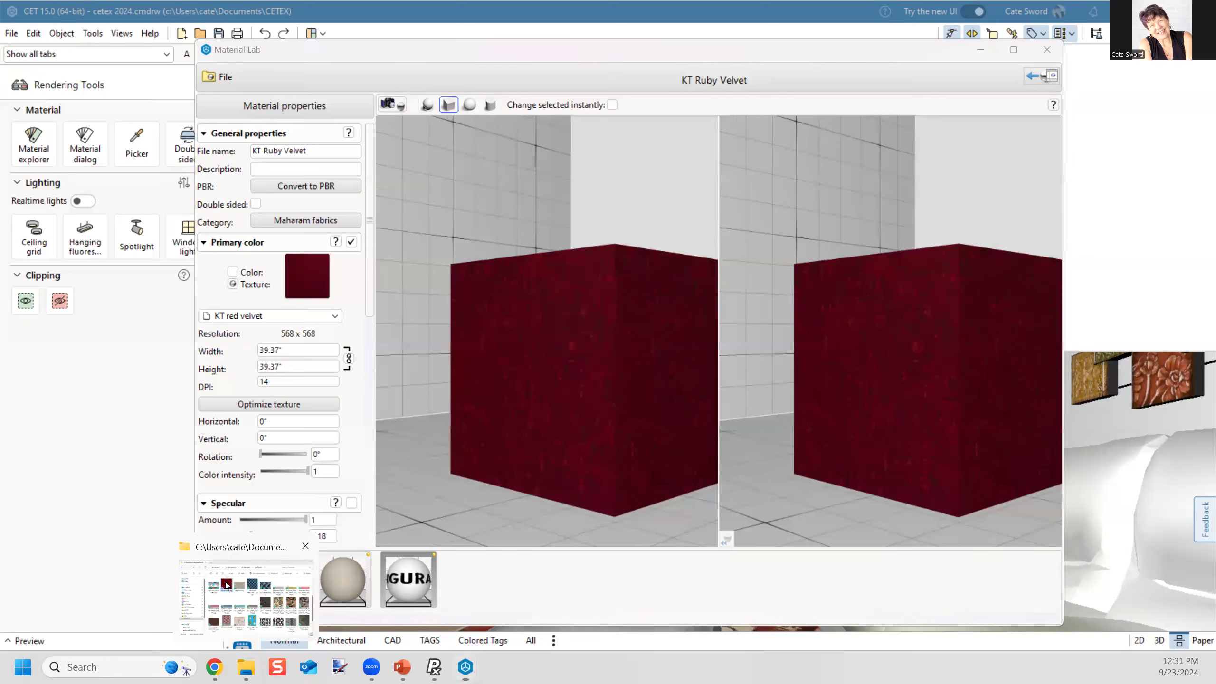
click(246, 597)
double_click(490, 160)
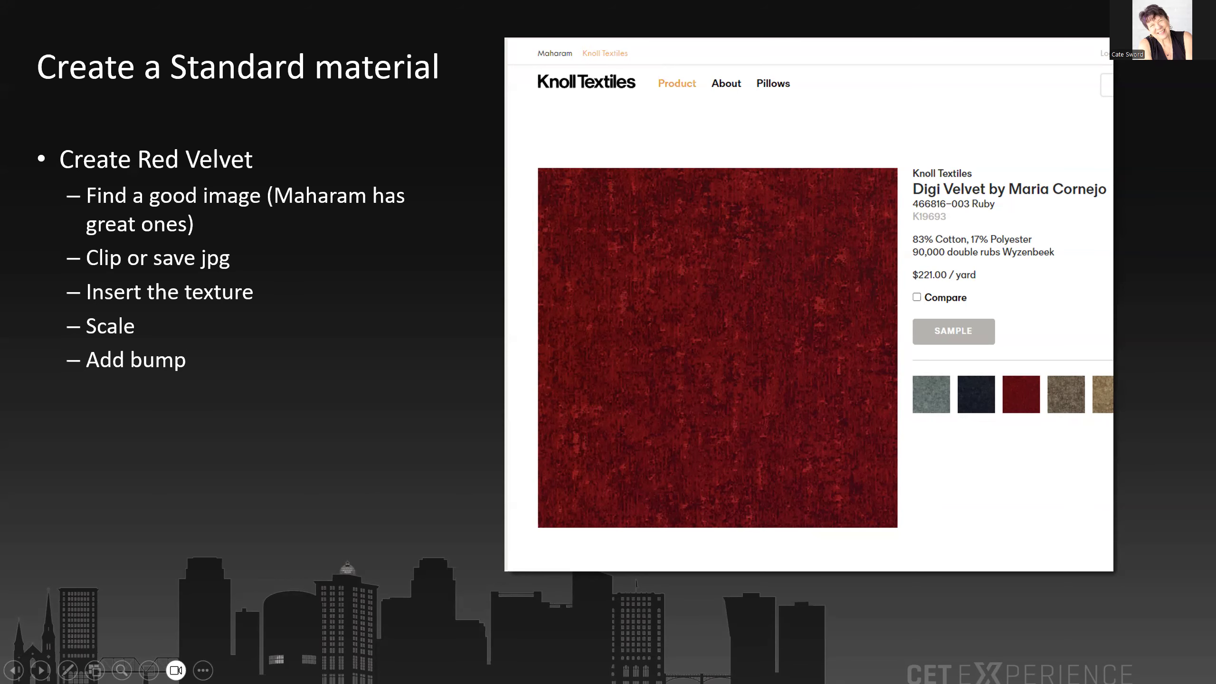
key(alt+Tab)
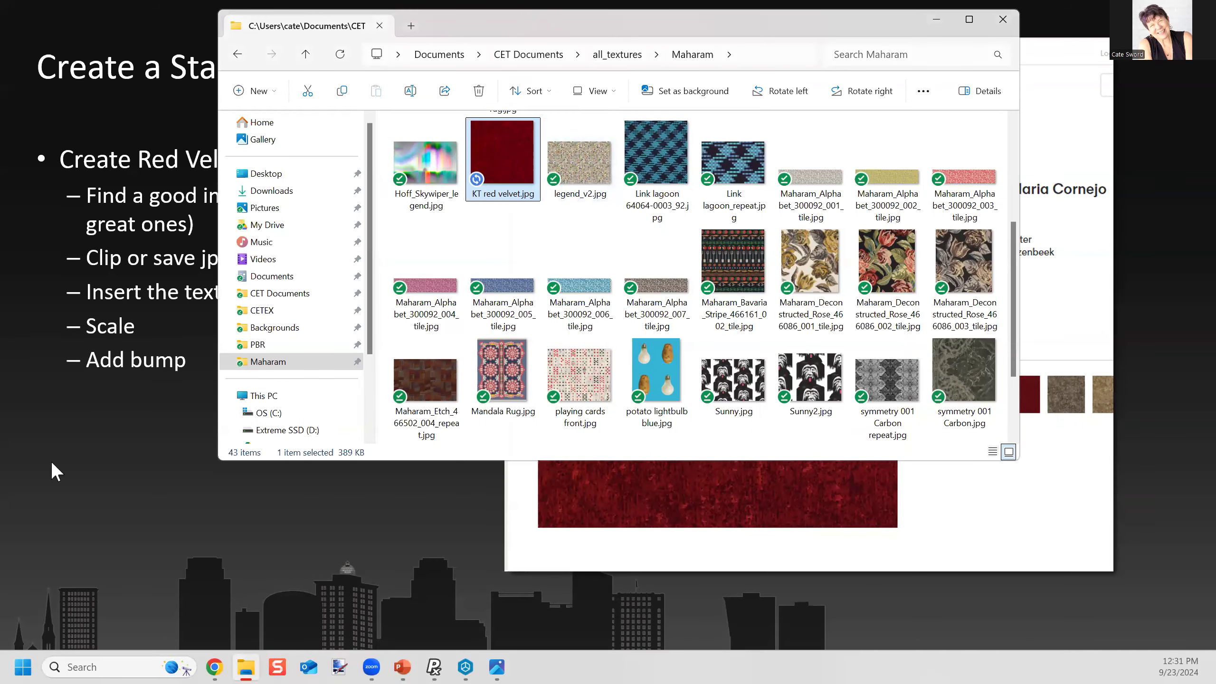
key(alt+Tab)
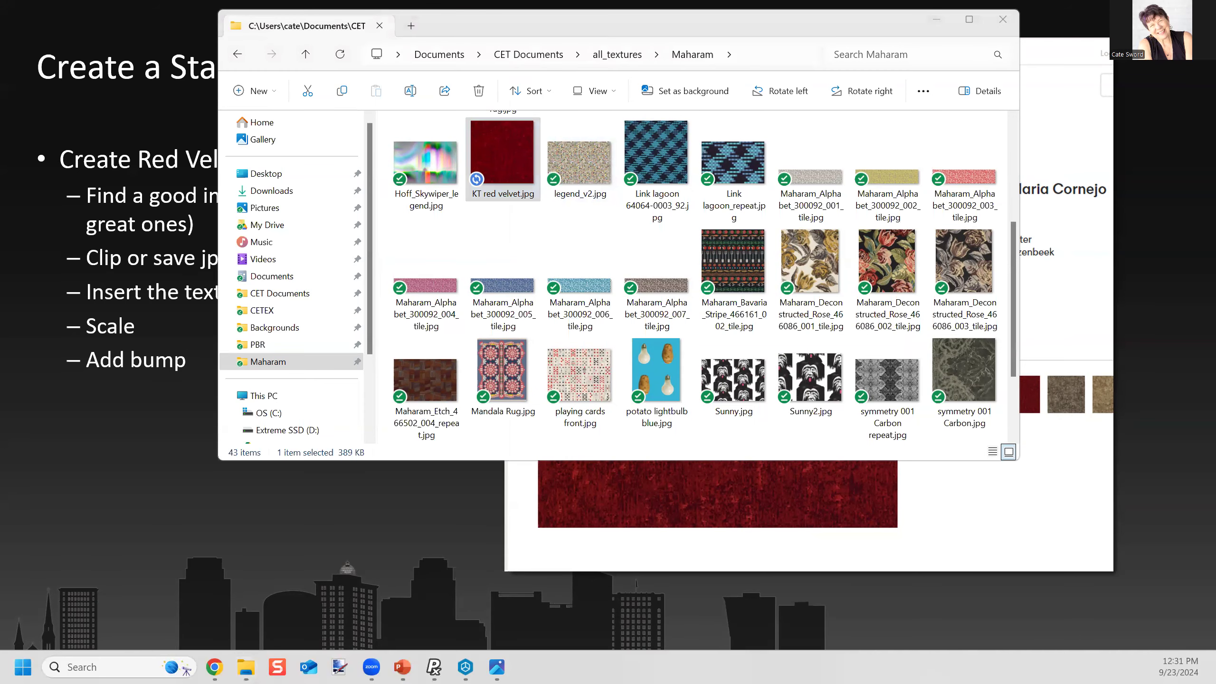
drag(551, 391, 569, 443)
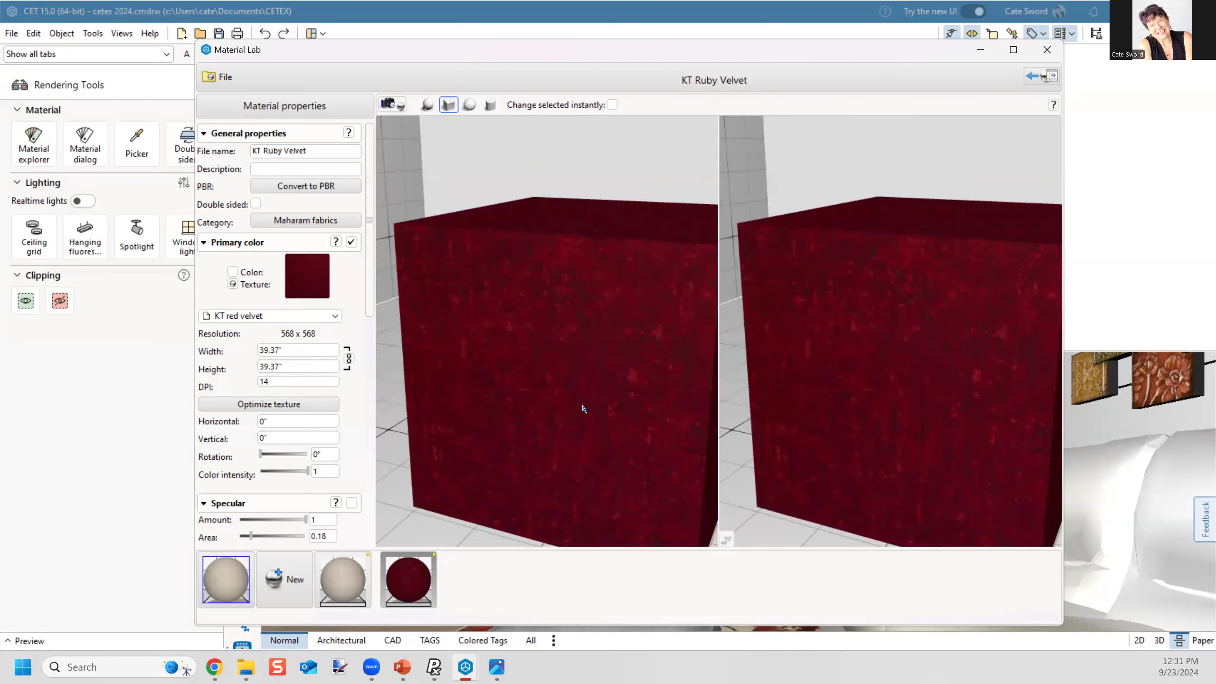
Step: Scale the primary color texture to a linked width and height of 12" and check it on the cube
click(299, 351)
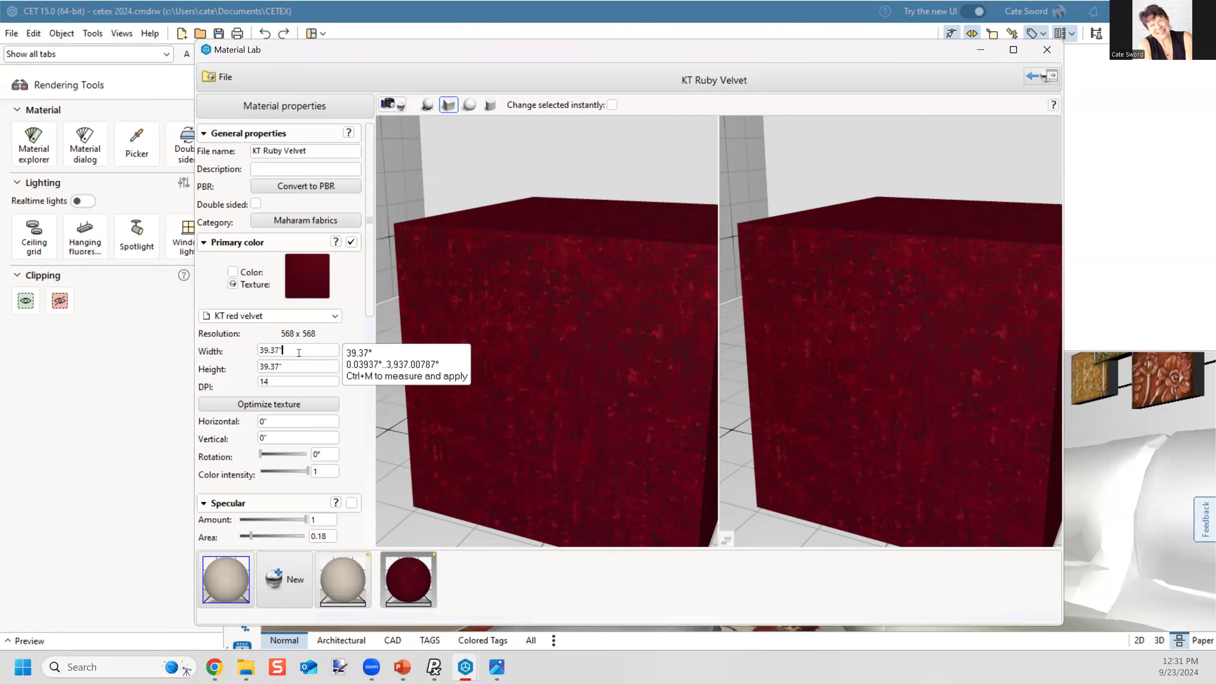
drag(299, 352, 231, 357)
text(12)
key(Return)
scroll(539, 359, up, 5)
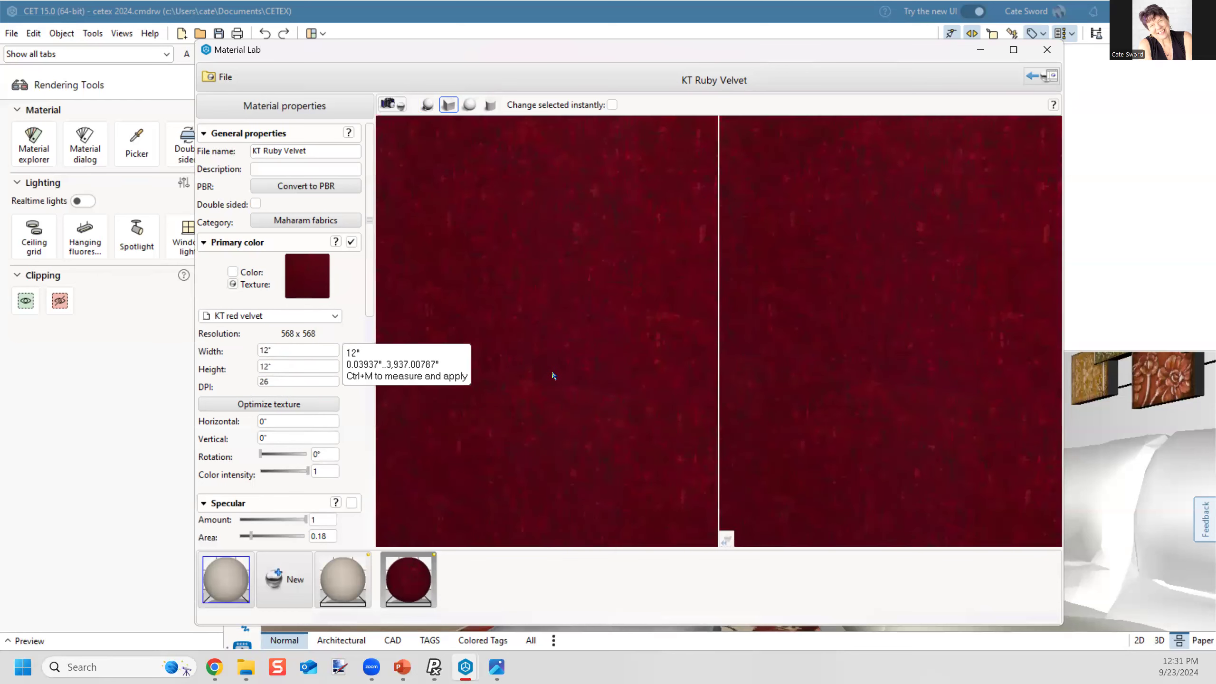
scroll(564, 366, down, 5)
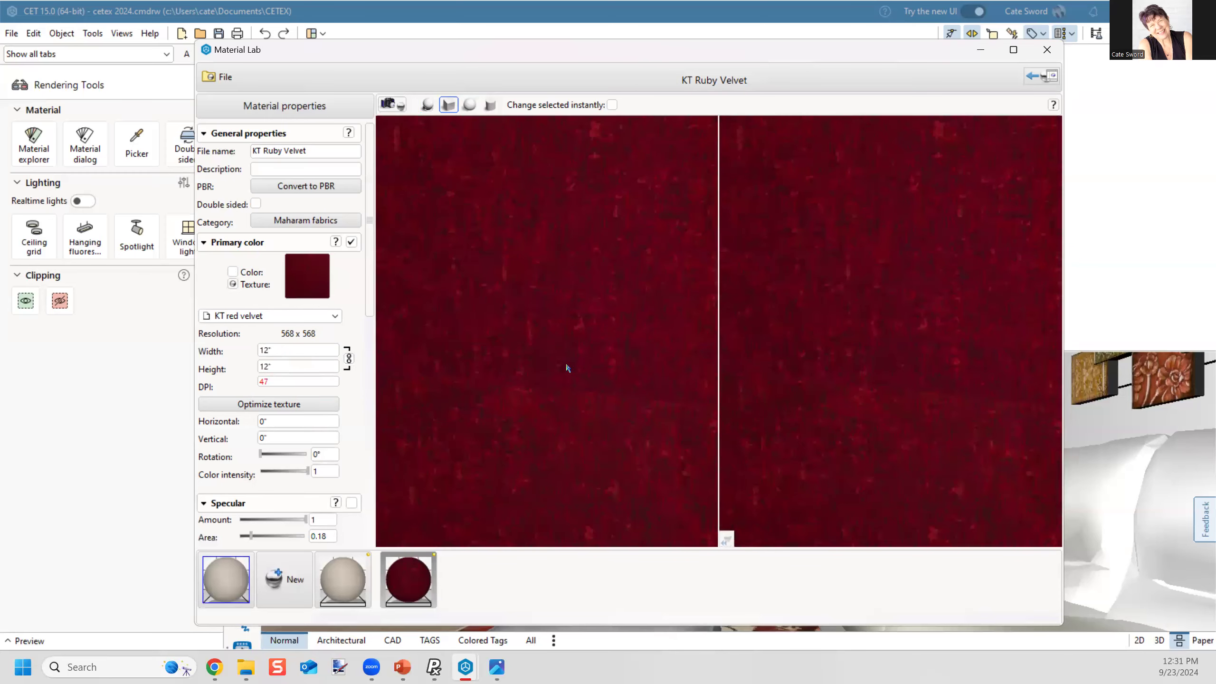
drag(550, 454, 596, 341)
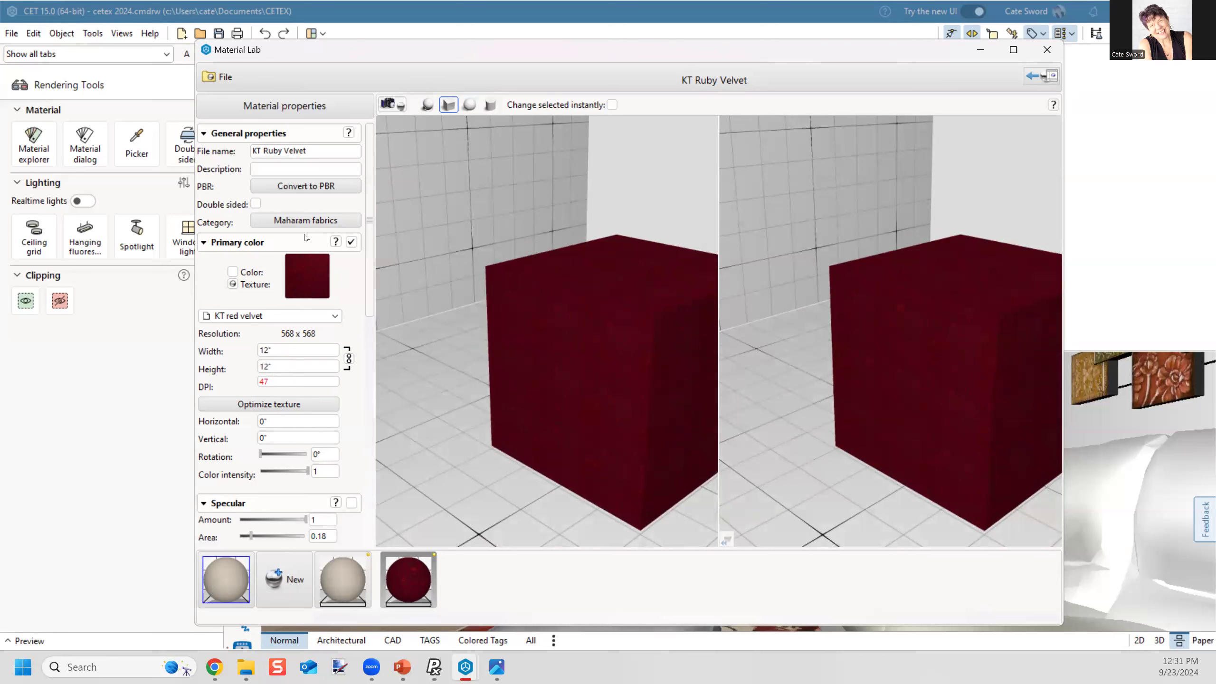
Step: Optimize the primary color texture and inspect the fabric on the cube
scroll(272, 337, down, 2)
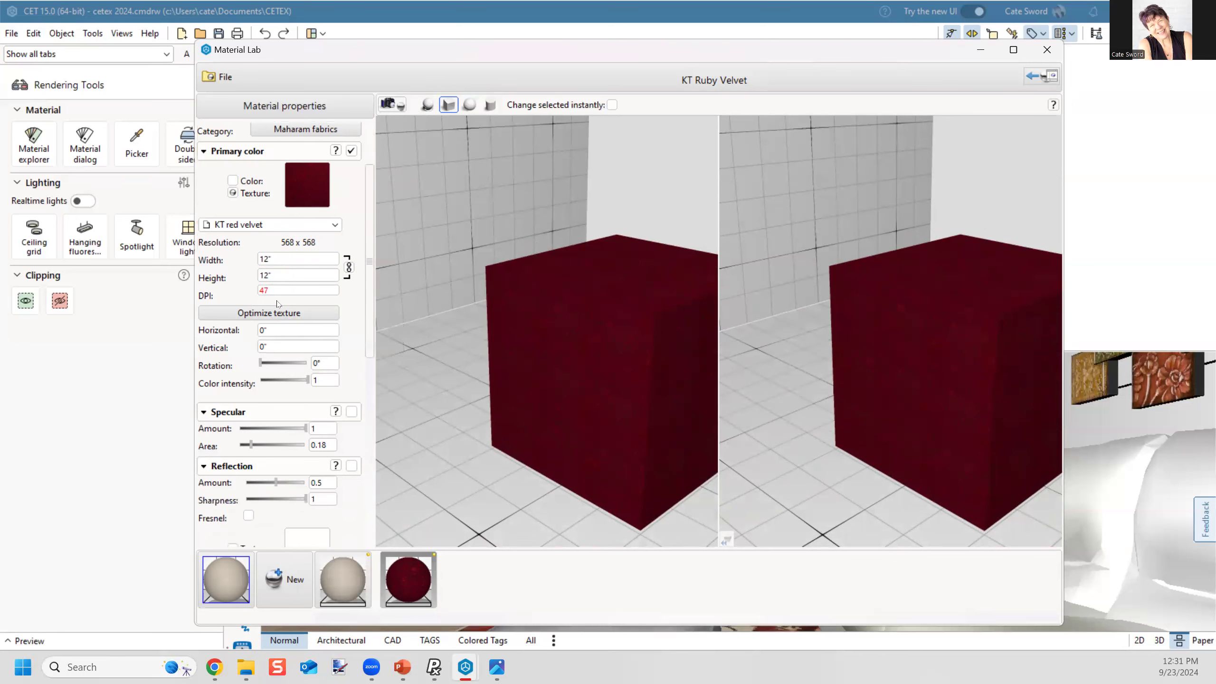
click(270, 314)
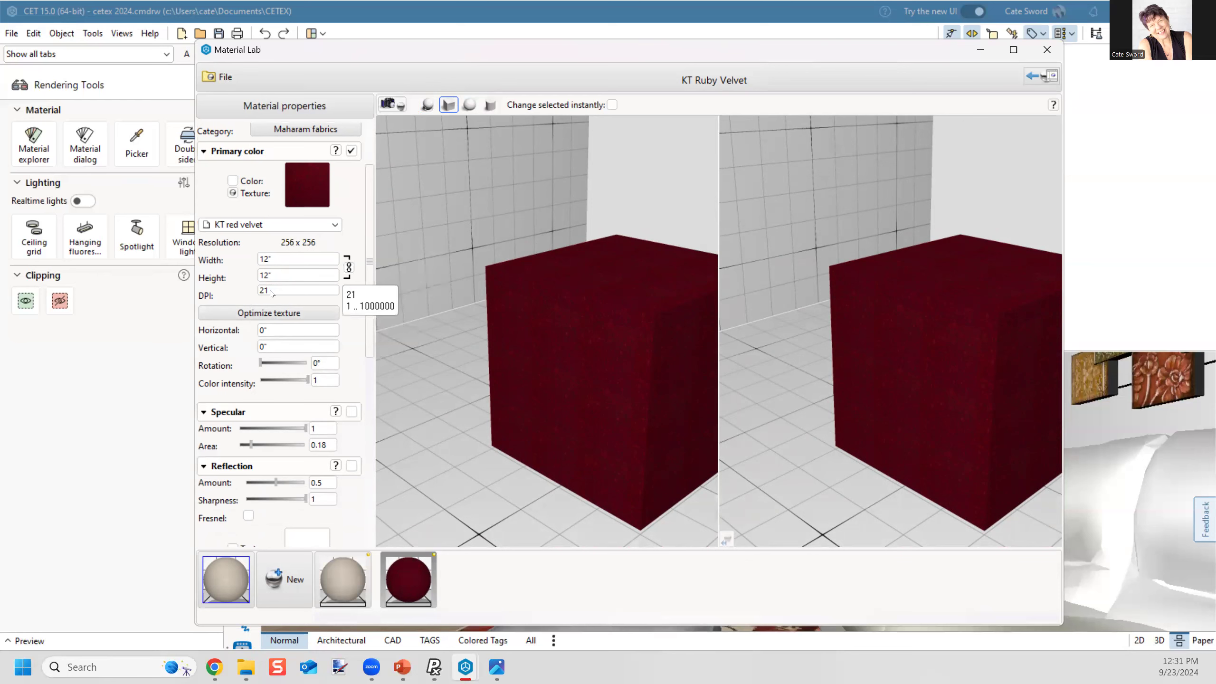
scroll(583, 385, up, 5)
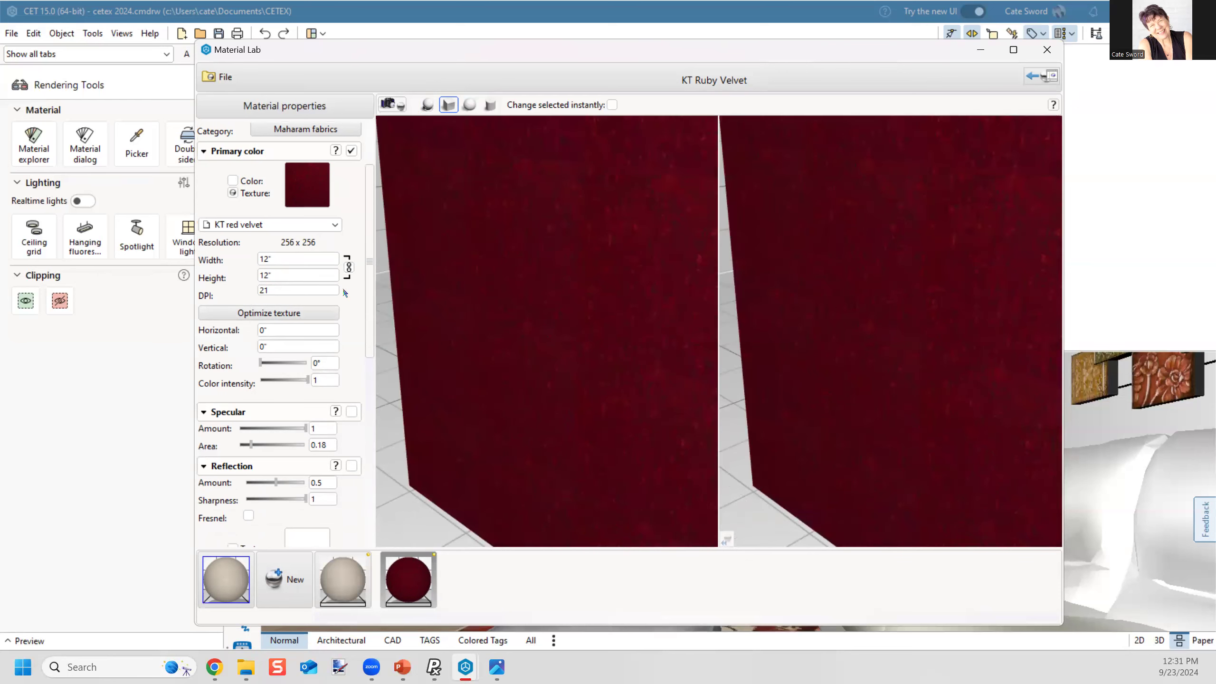
scroll(583, 358, down, 5)
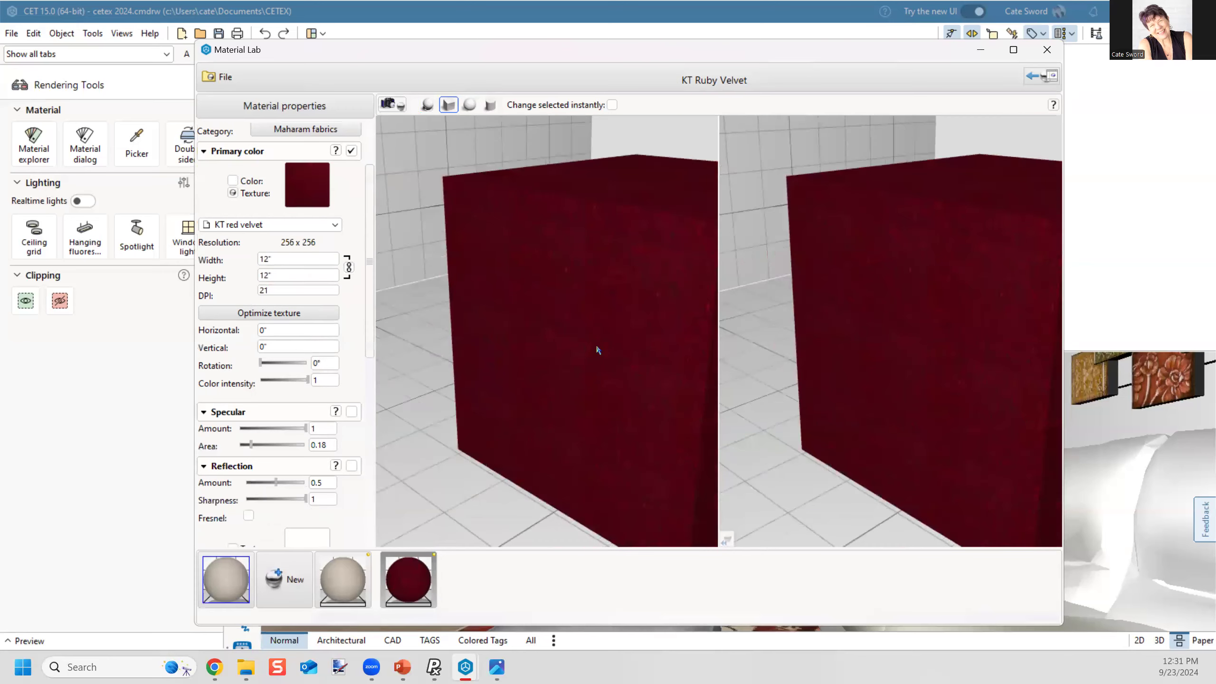
Step: Try the bump effect with the default conflogo texture and switch it off again
scroll(316, 342, down, 1)
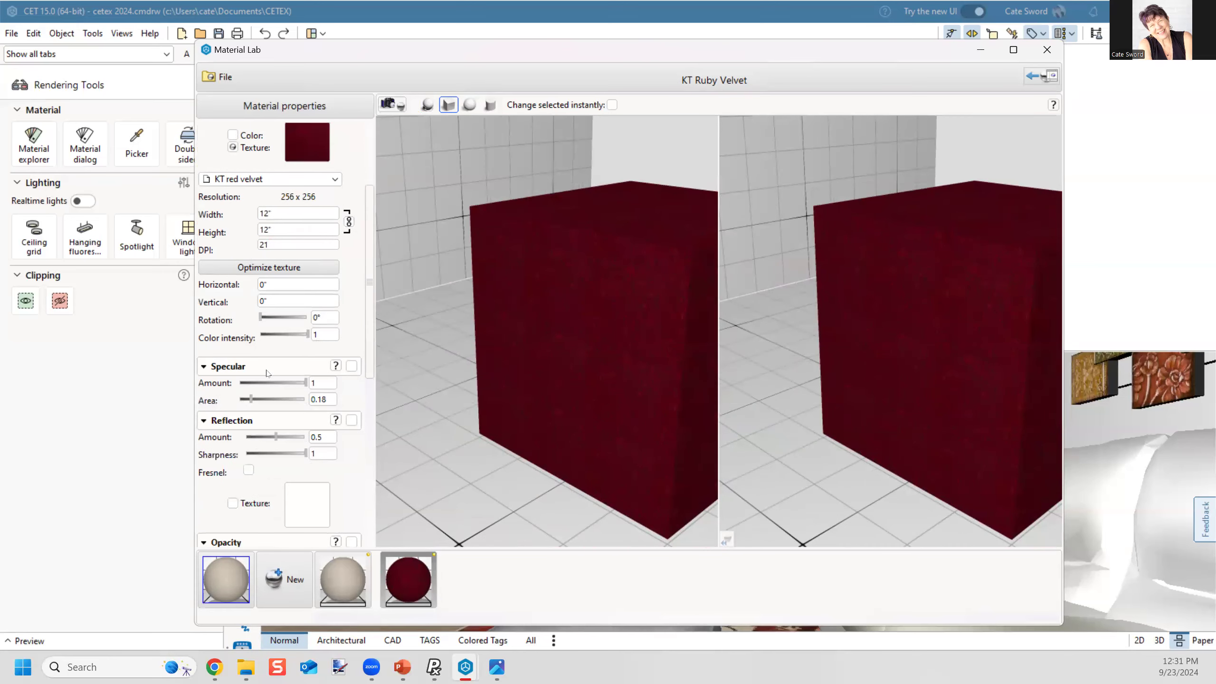
scroll(265, 423, down, 1)
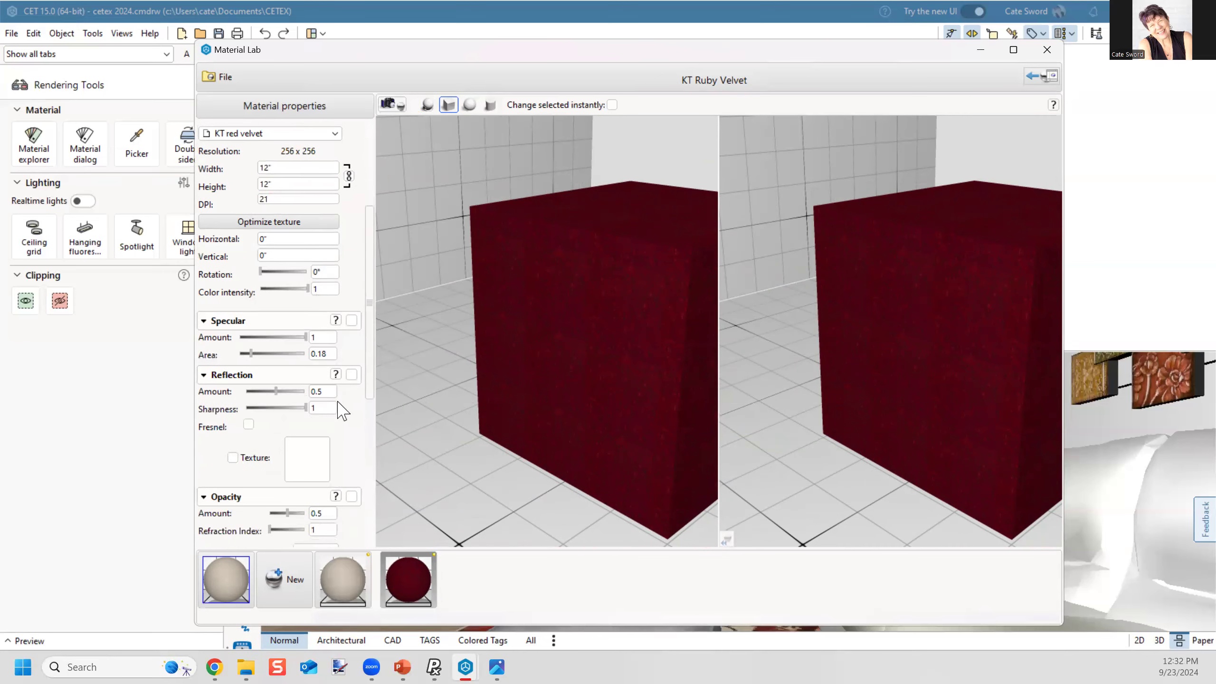
scroll(342, 410, down, 3)
scroll(283, 390, down, 1)
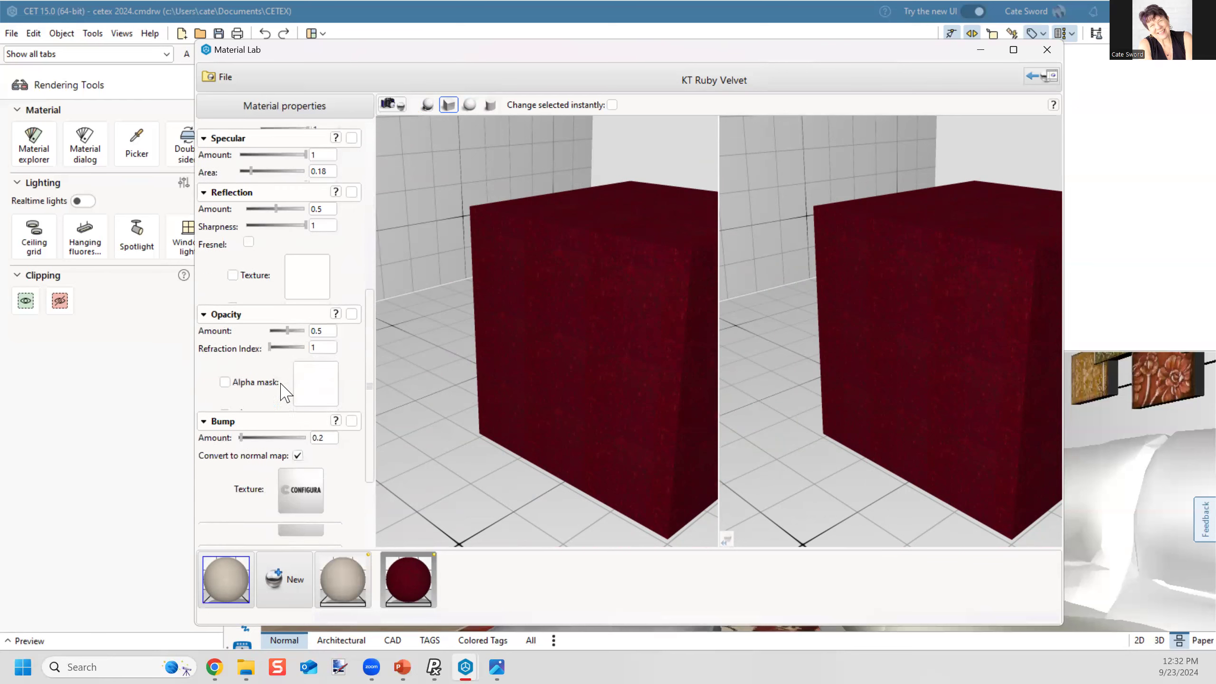
scroll(283, 390, down, 1)
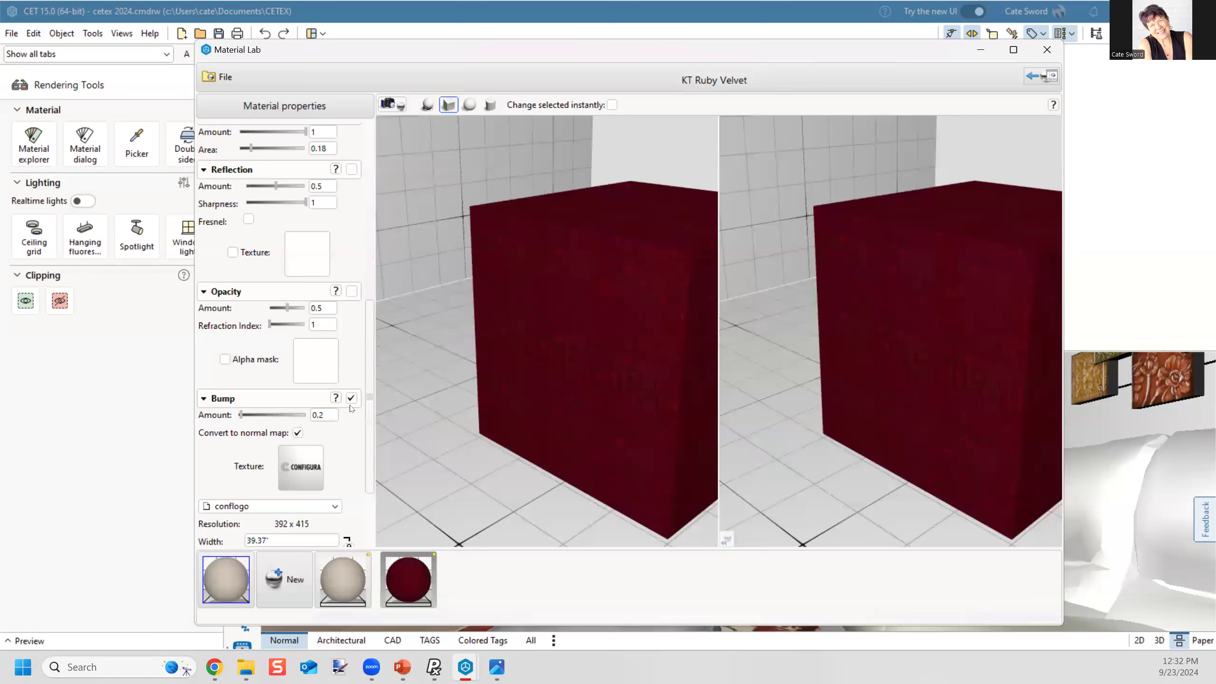
click(349, 398)
scroll(598, 225, up, 3)
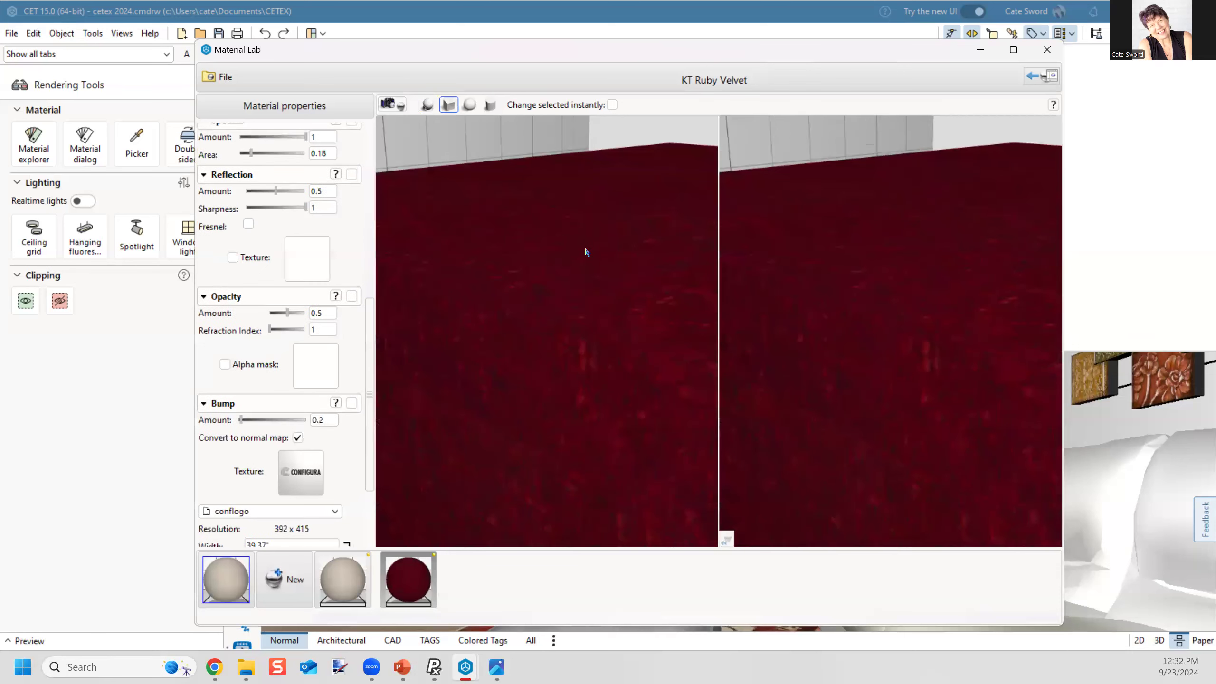
middle_drag(486, 388, 512, 395)
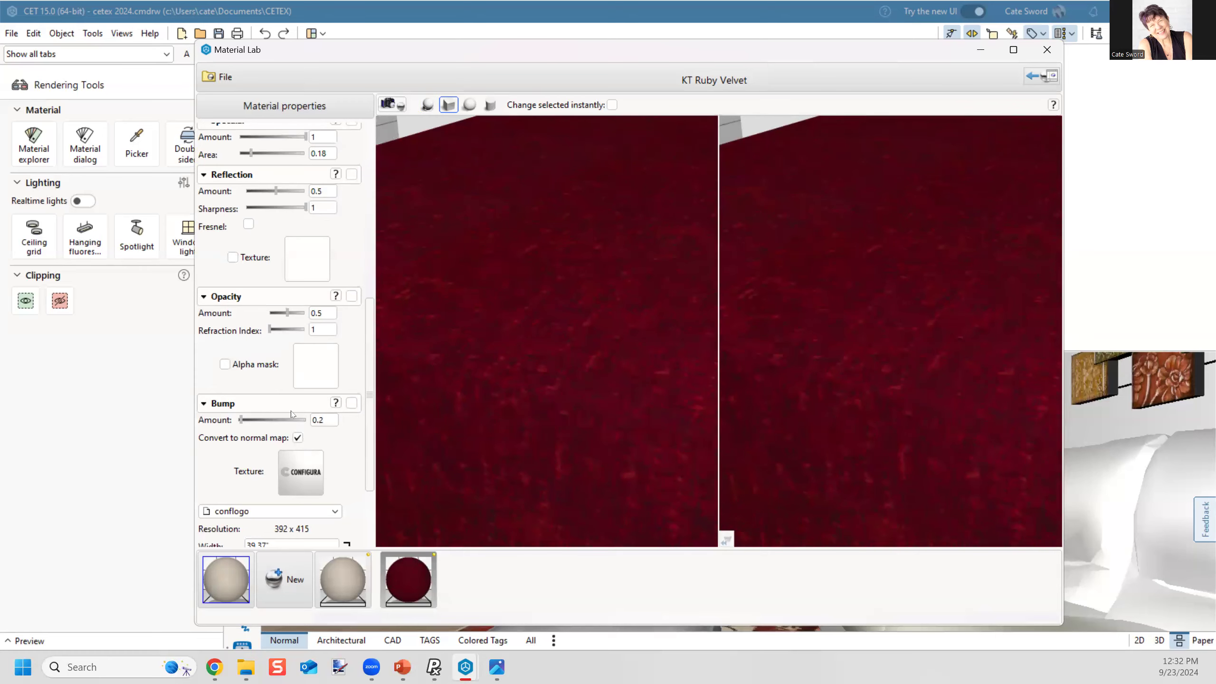
Step: Load KT red velvet.jpg from the Maharam folder as the bump texture and inspect it on the cube
scroll(345, 458, down, 4)
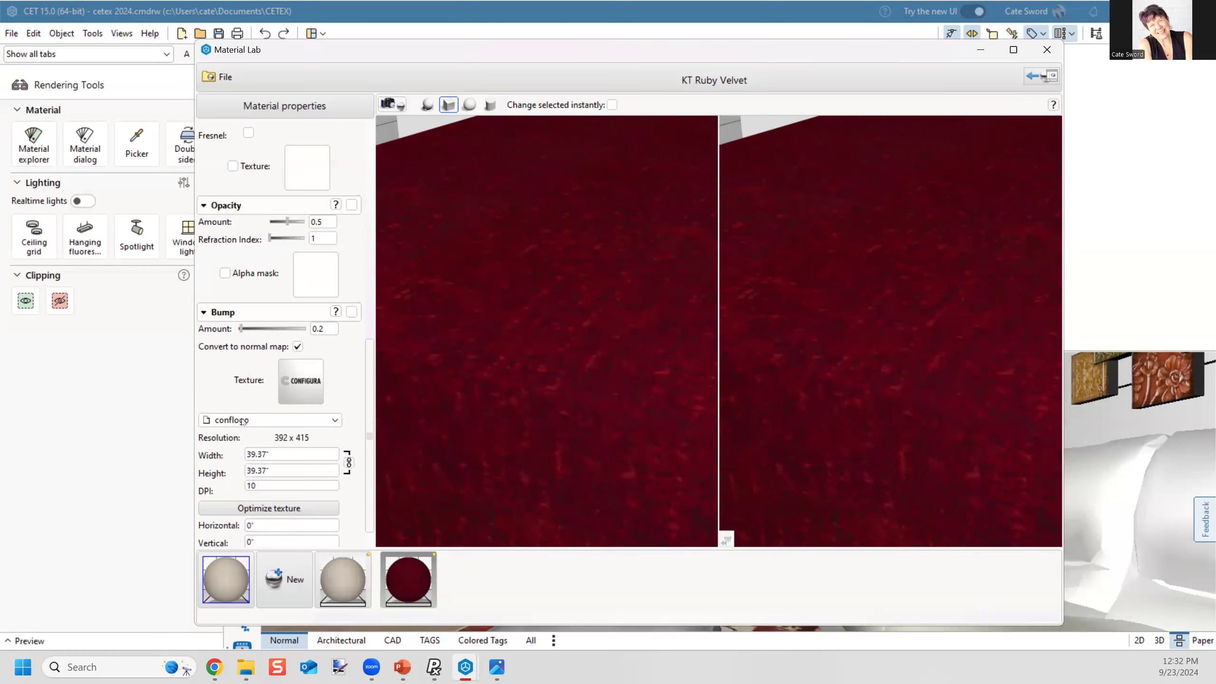
click(243, 421)
click(235, 433)
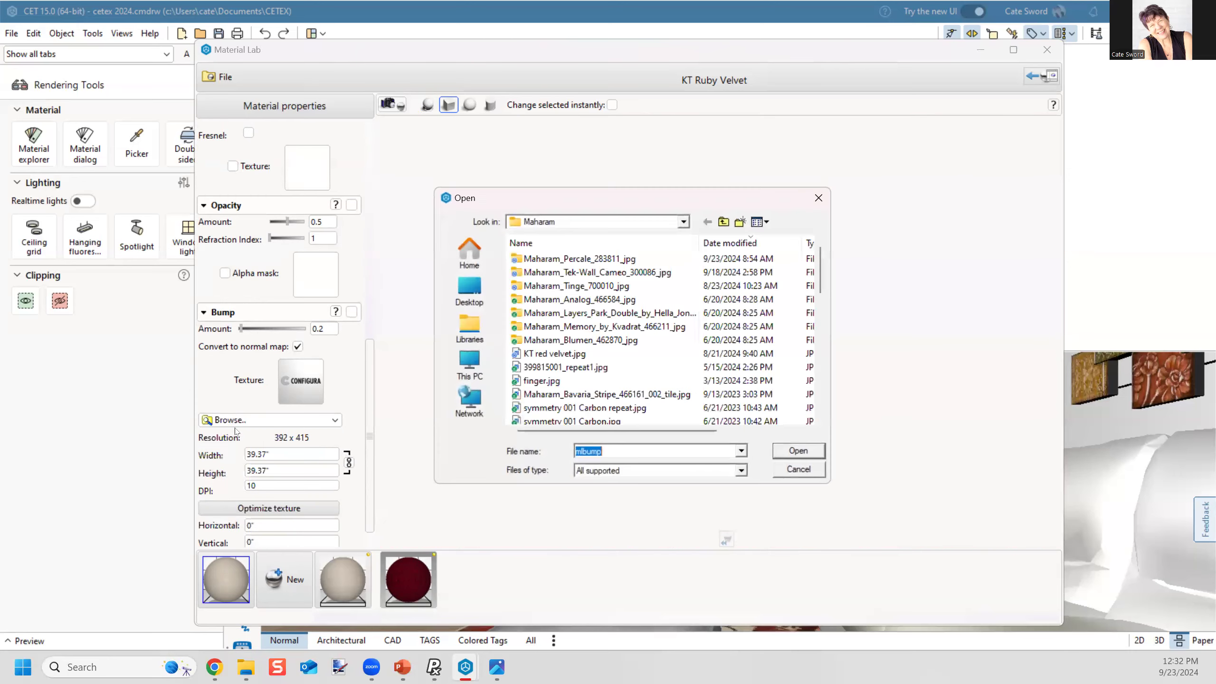
double_click(565, 355)
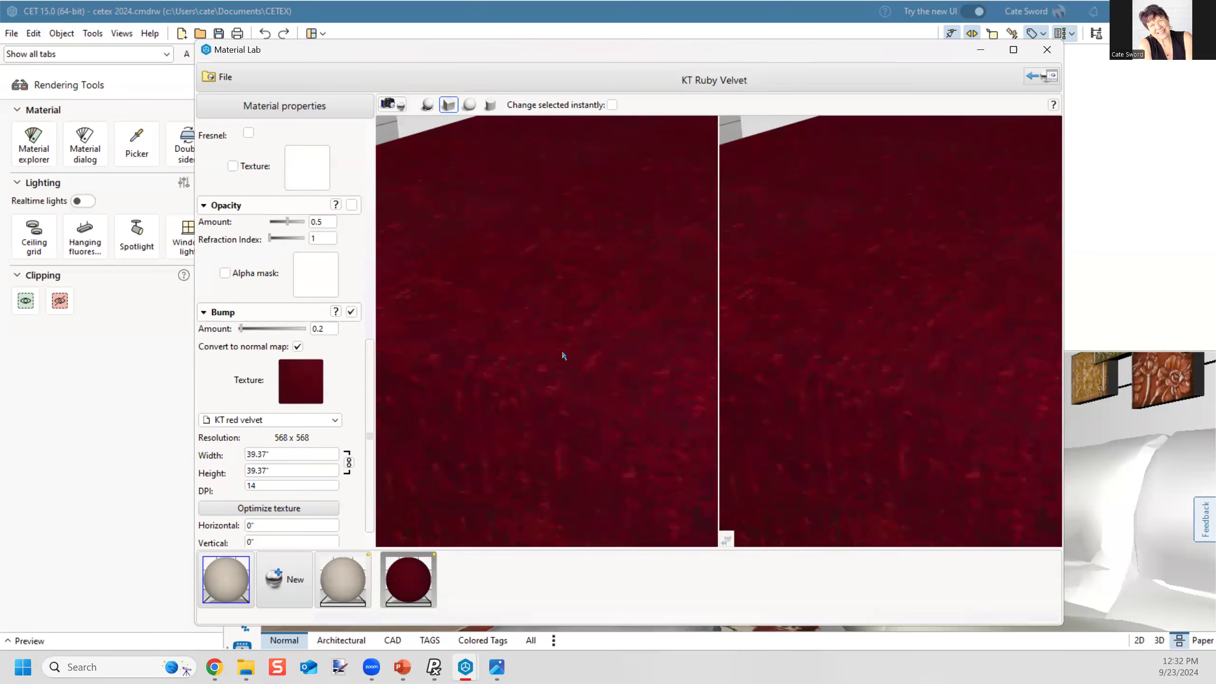
drag(478, 436, 493, 436)
middle_drag(512, 407, 532, 440)
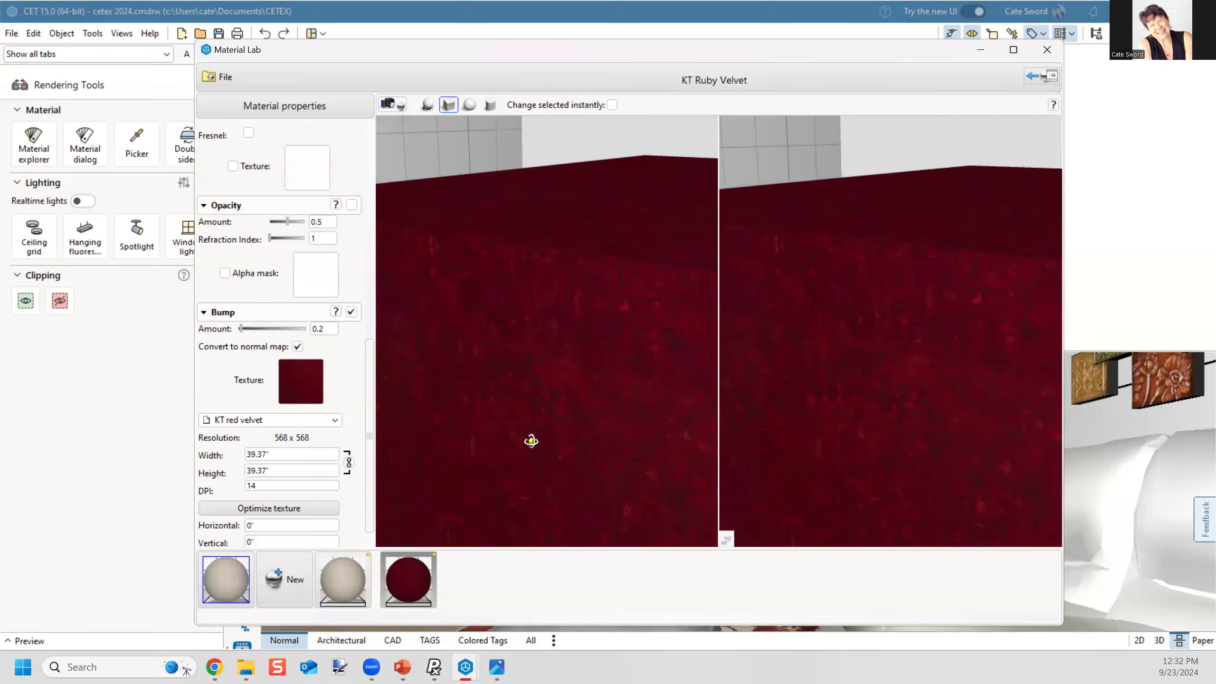
Step: Switch the primary color from texture to plain color to examine the bump on its own
scroll(287, 174, up, 5)
scroll(286, 174, up, 3)
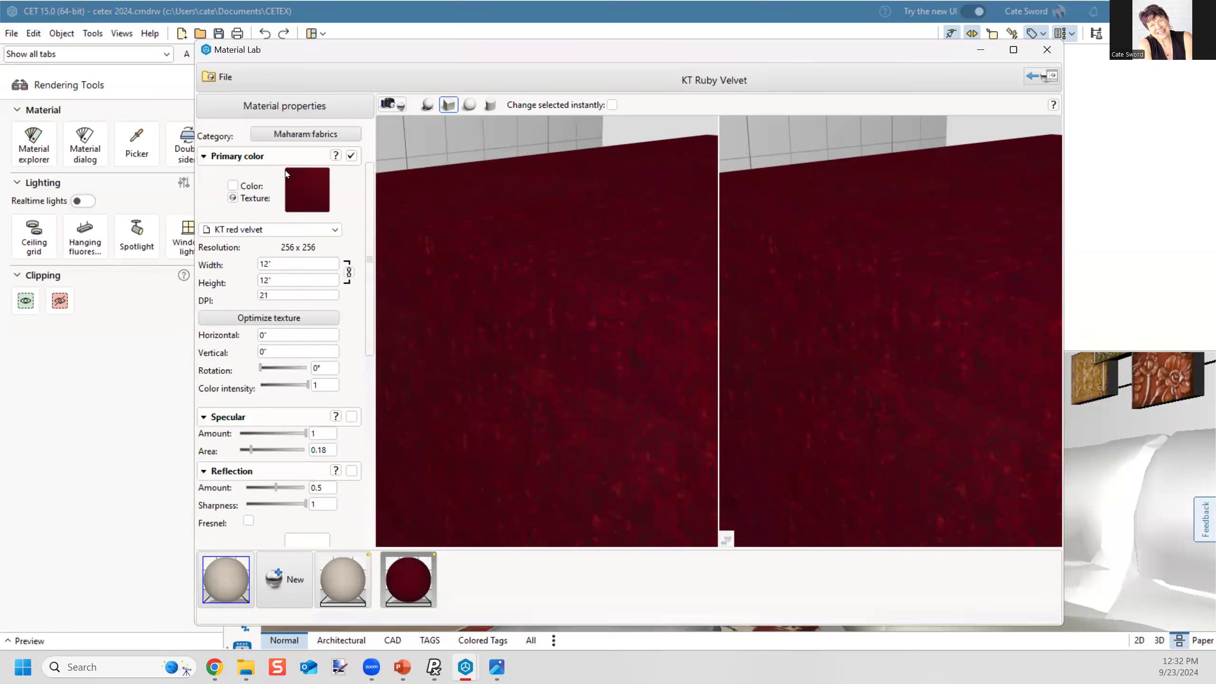
click(233, 208)
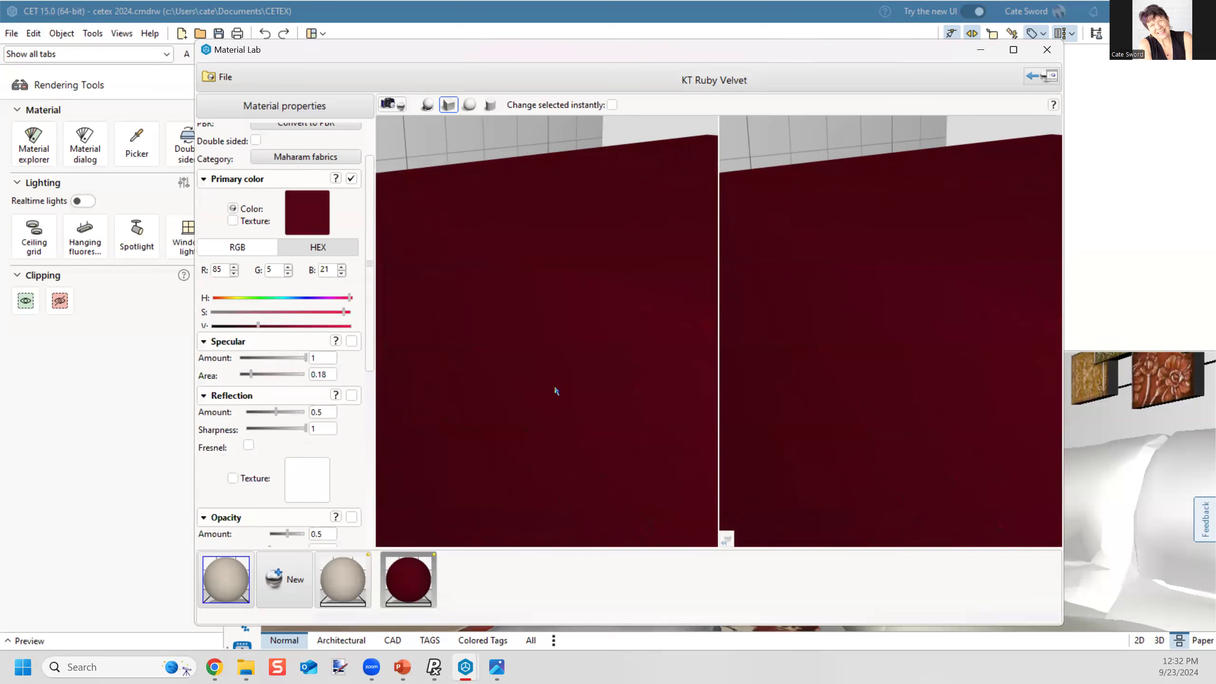
scroll(556, 390, up, 2)
middle_drag(556, 391, 563, 358)
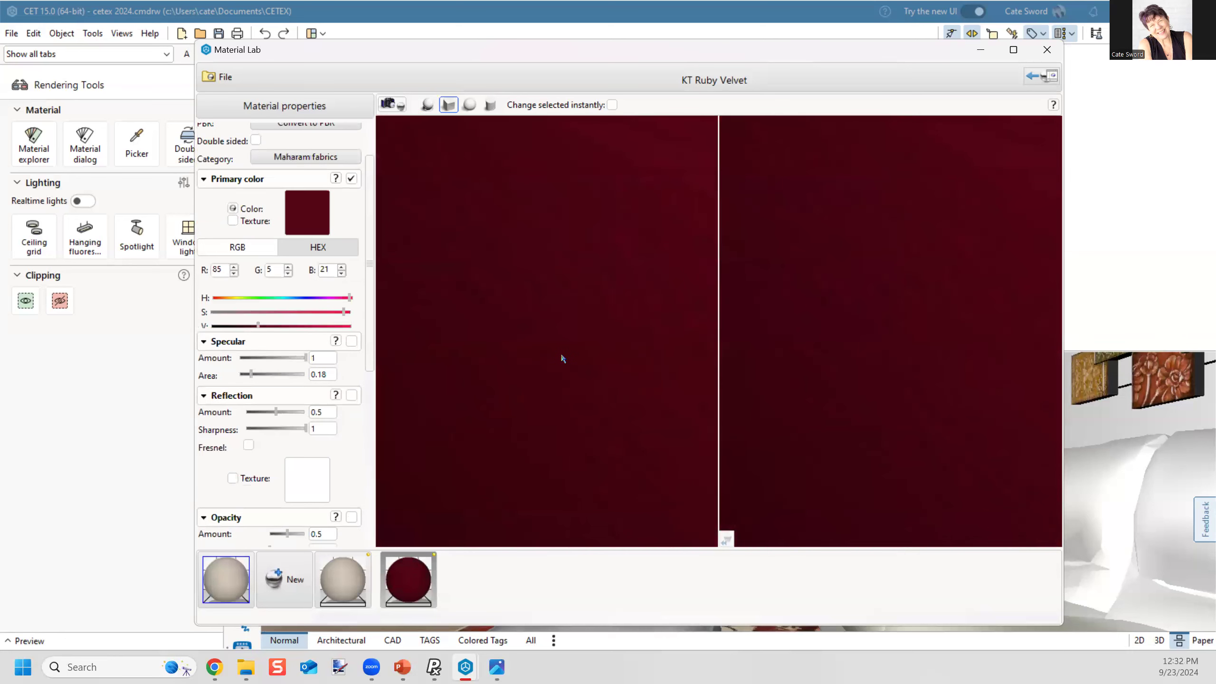
scroll(348, 433, down, 5)
Step: Scale the bump texture to a linked width and height of 12" and set the bump amount to 0.295
scroll(348, 432, down, 5)
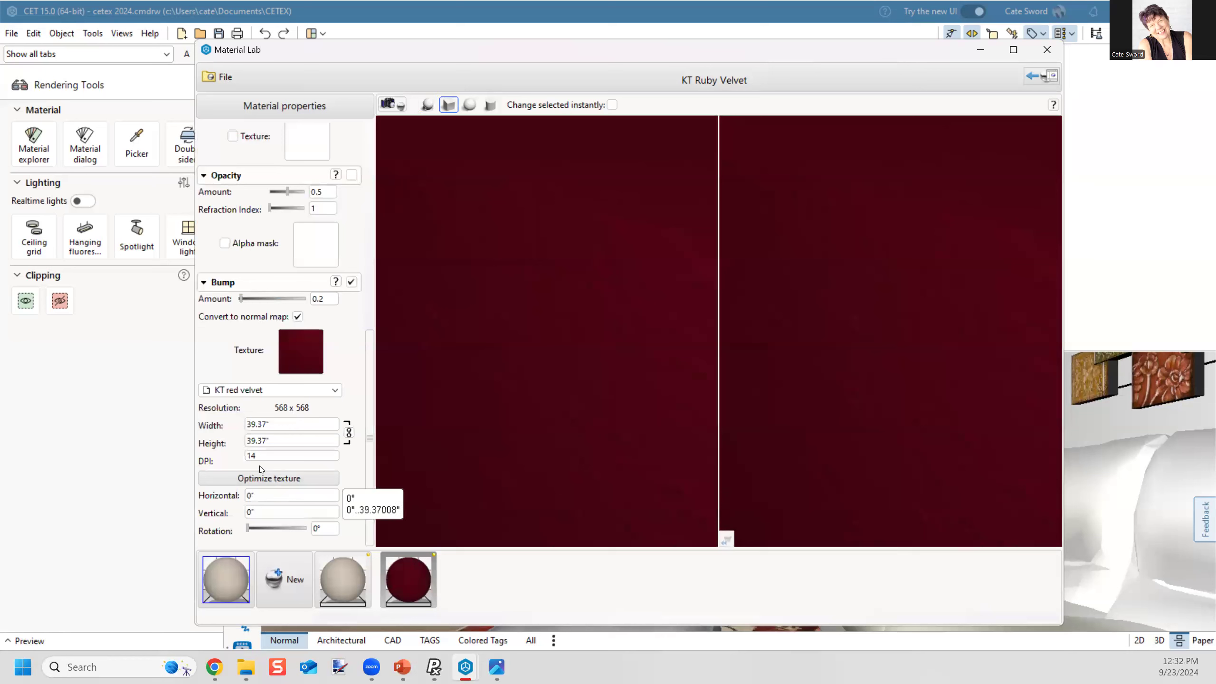
drag(272, 425, 212, 422)
text(12)
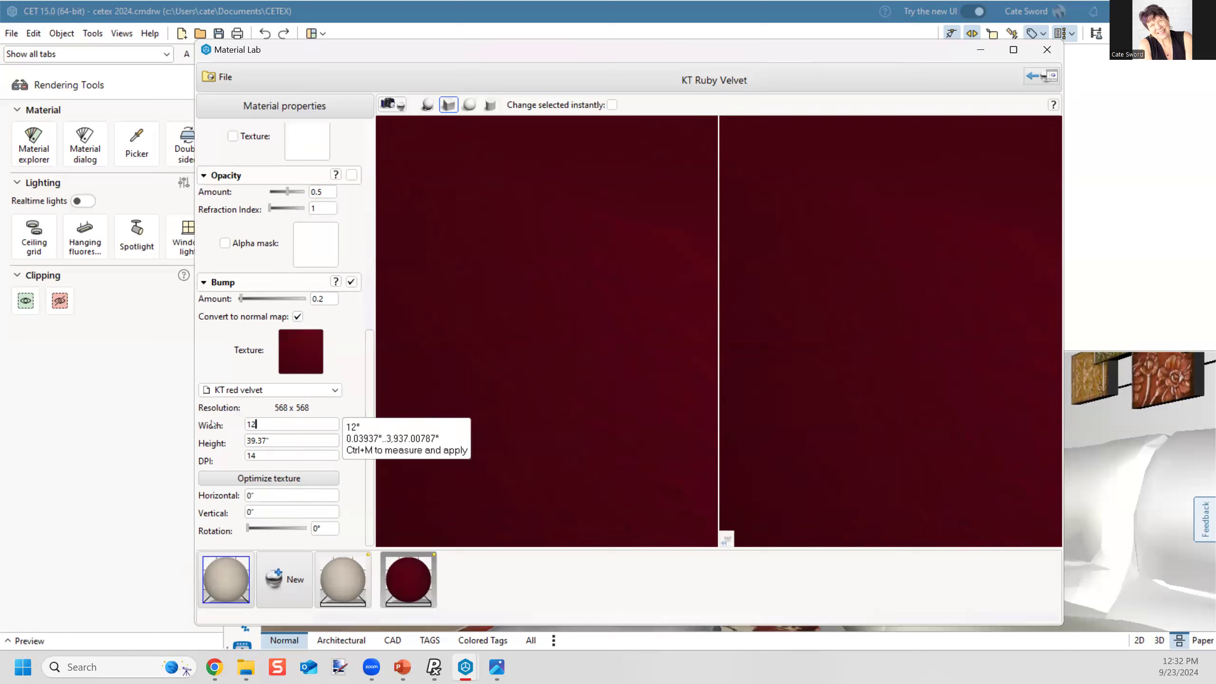
key(Return)
drag(250, 302, 245, 302)
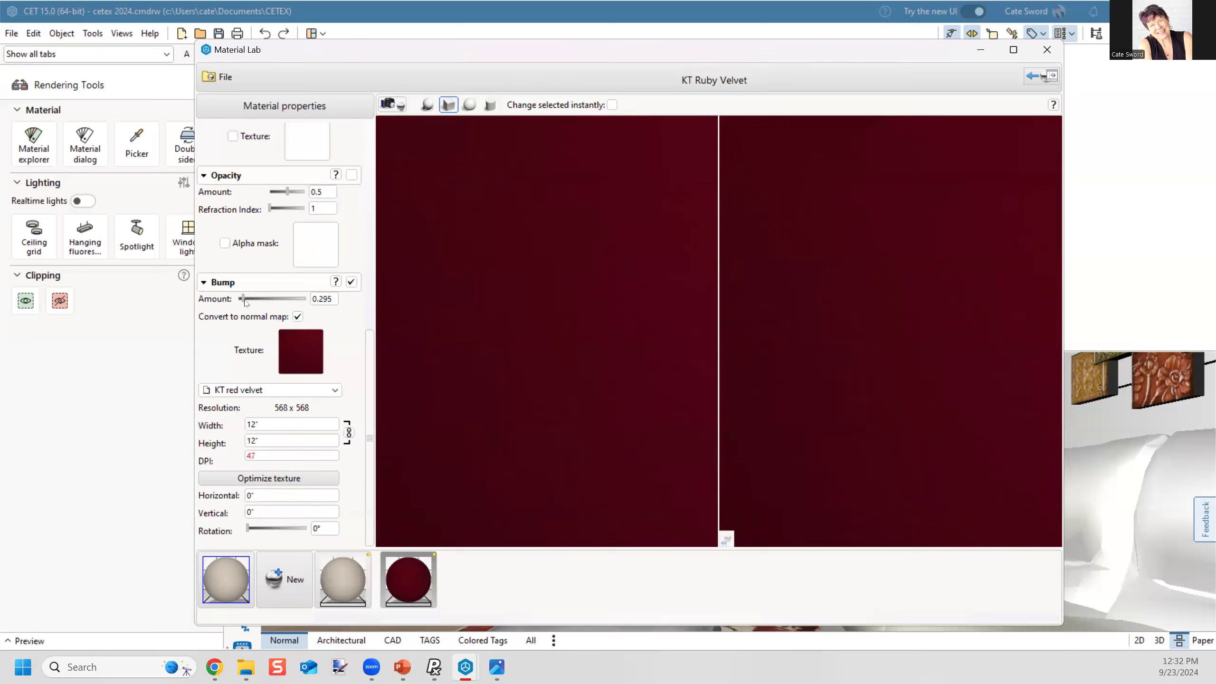
Step: Switch the primary color back to the KT red velvet texture and view the result on the whole cube
scroll(303, 221, up, 8)
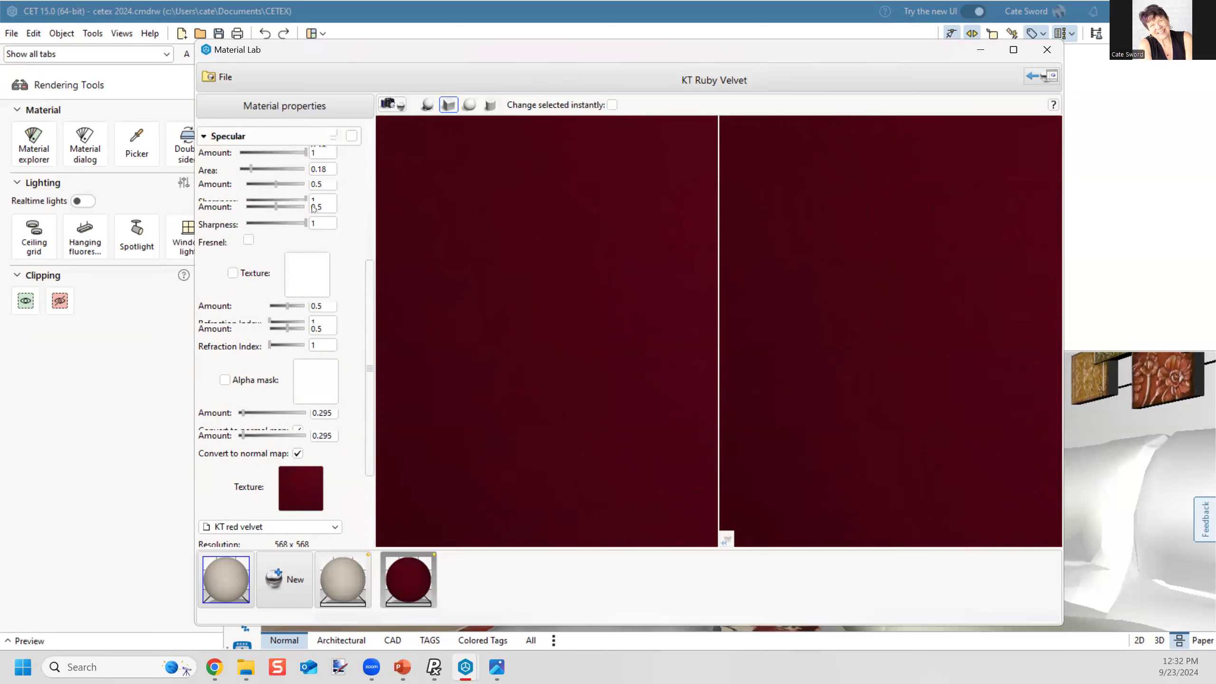
click(234, 285)
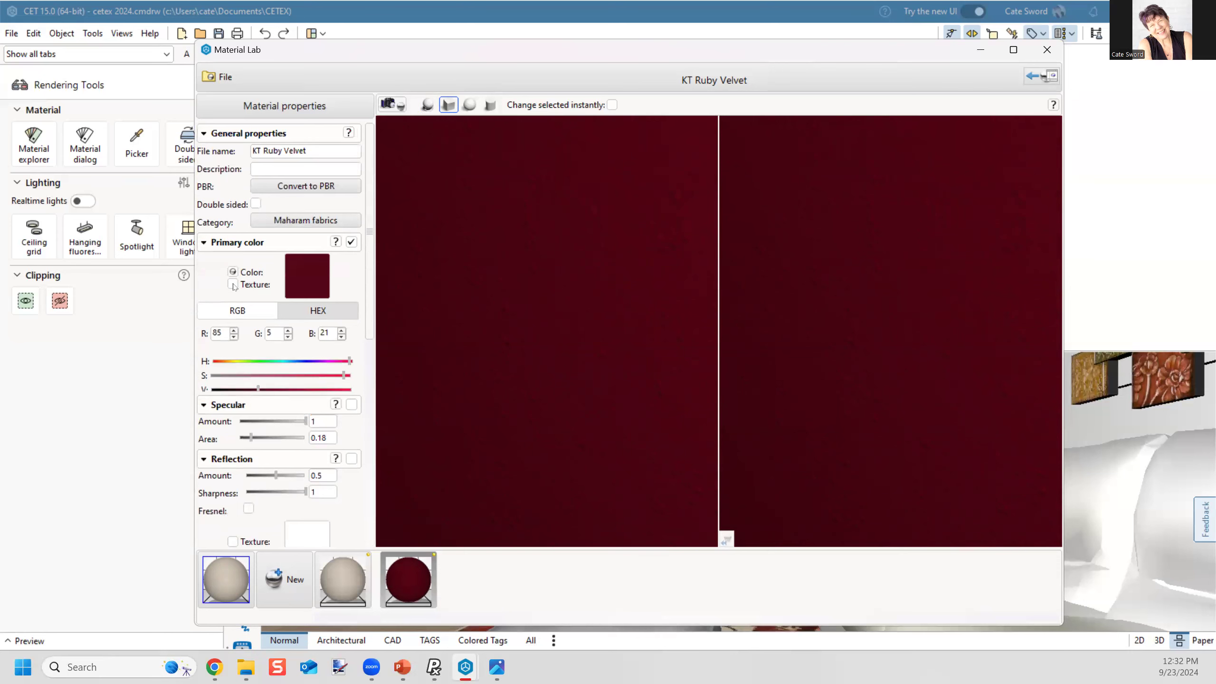
scroll(559, 380, down, 5)
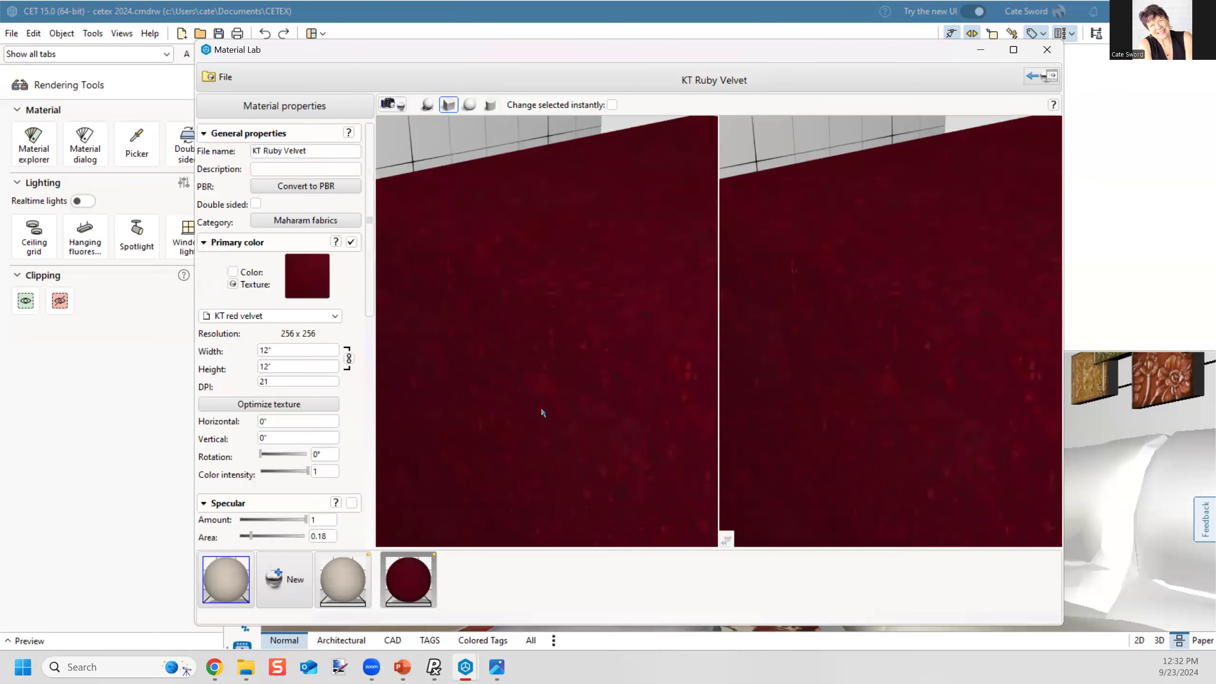
scroll(541, 307, down, 4)
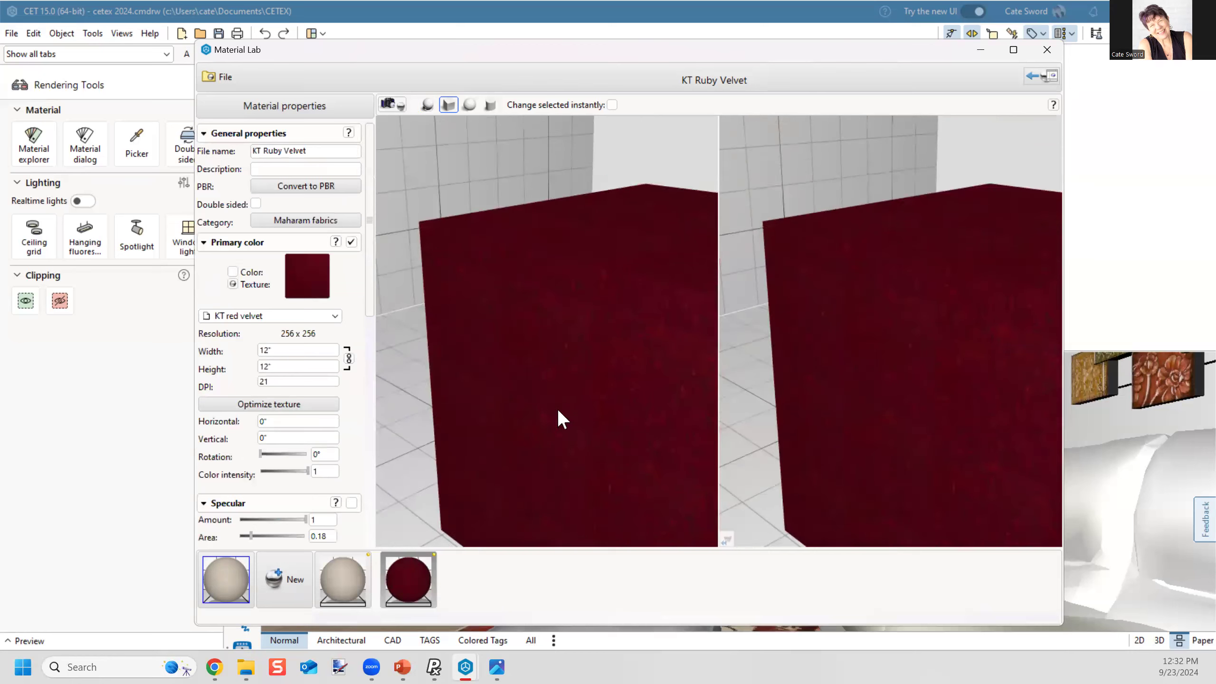
Step: Render the cube preview and save the material as KT Ruby Velvet in the CET Materials folder, keeping the texture's DPI
click(393, 104)
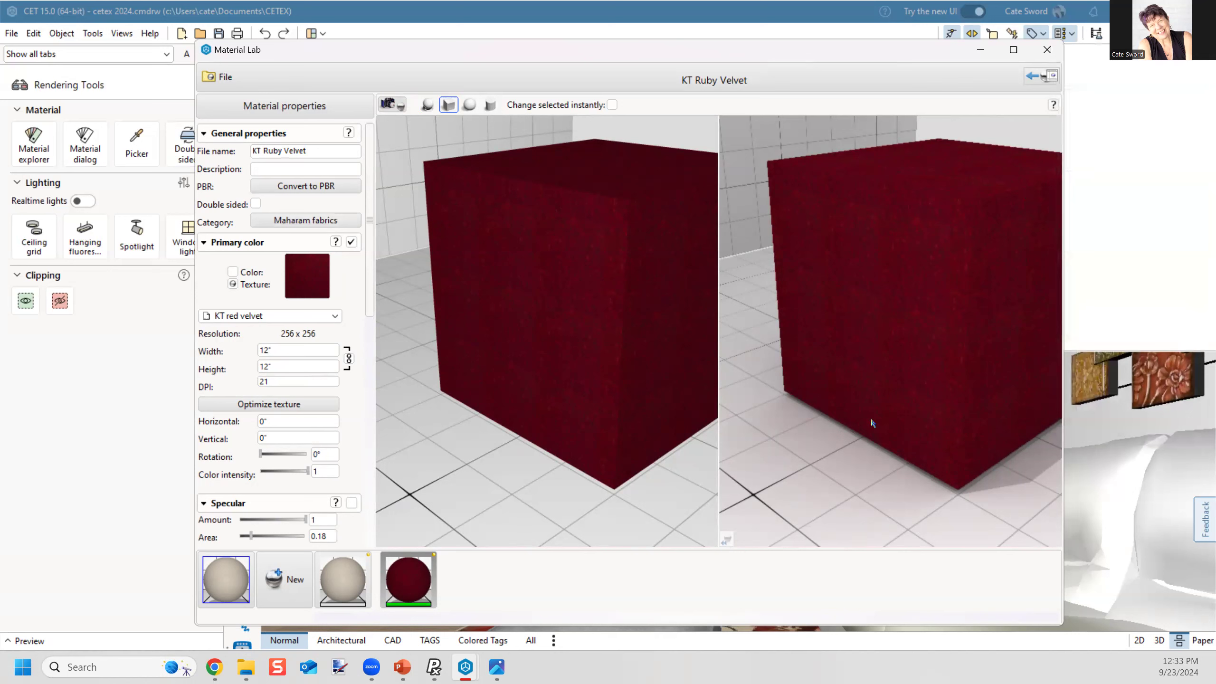
click(224, 76)
click(228, 115)
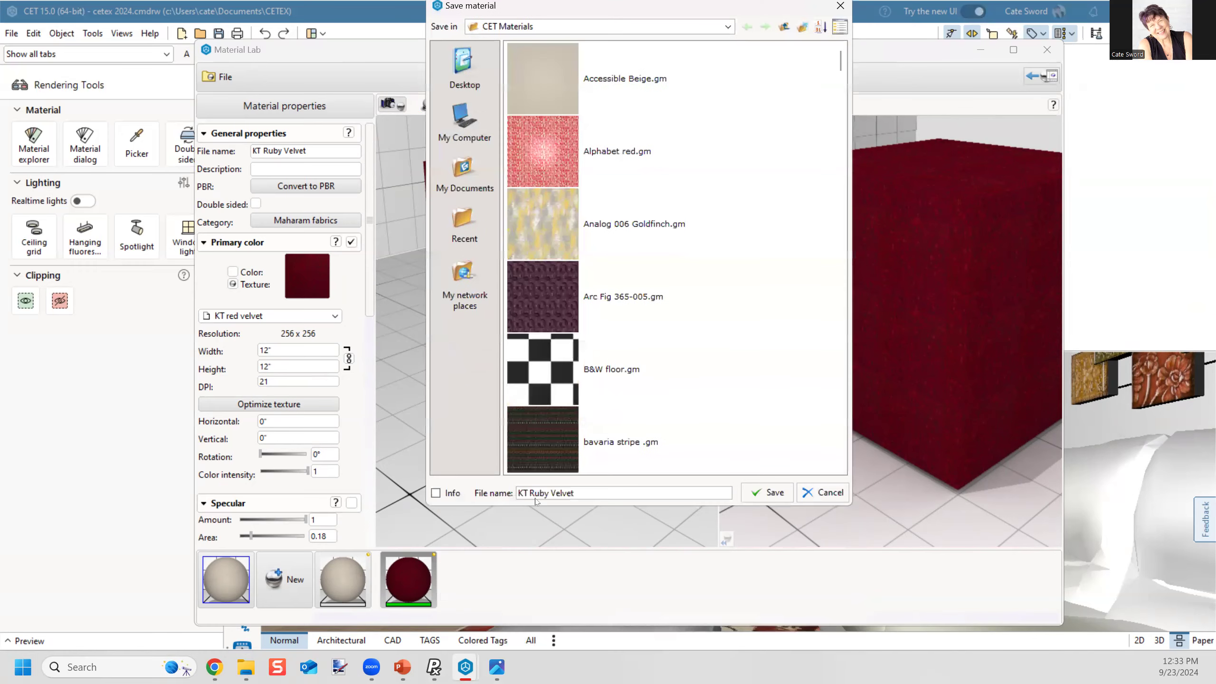
click(774, 493)
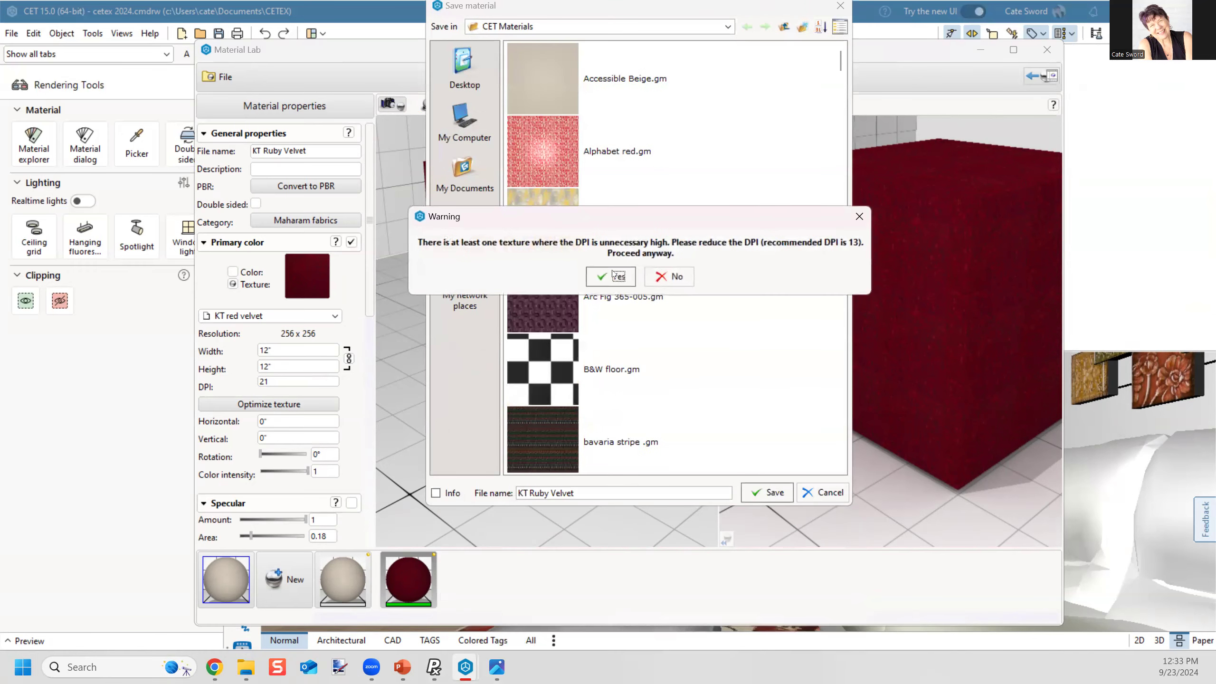
click(614, 275)
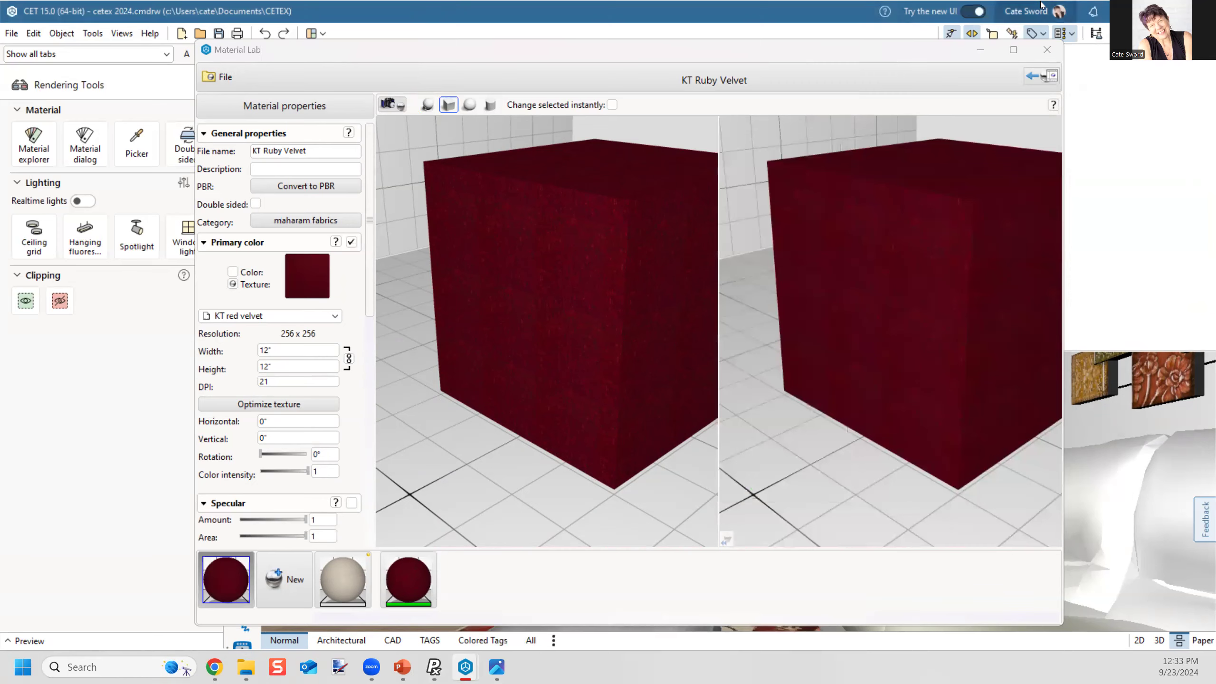
Step: Close the Material Lab and apply KT Ruby Velvet from the Maharam fabrics category to the red lips sofa, inspecting it up close
click(1047, 49)
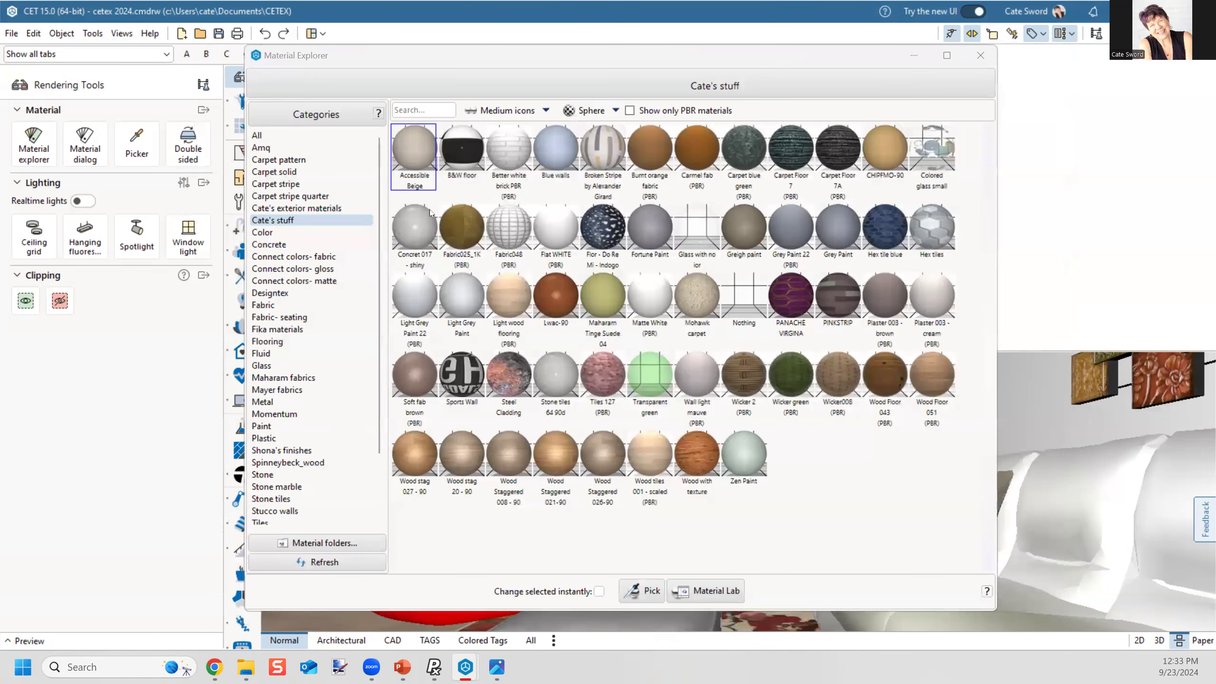
click(276, 378)
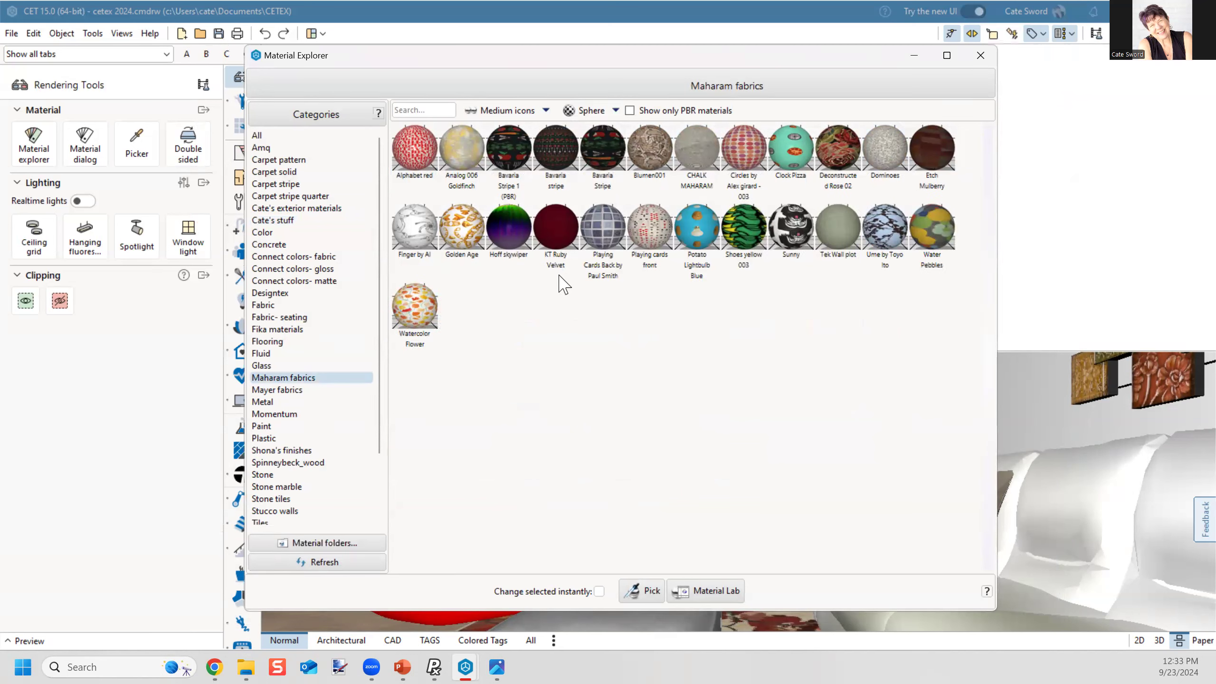
drag(466, 49, 16, 10)
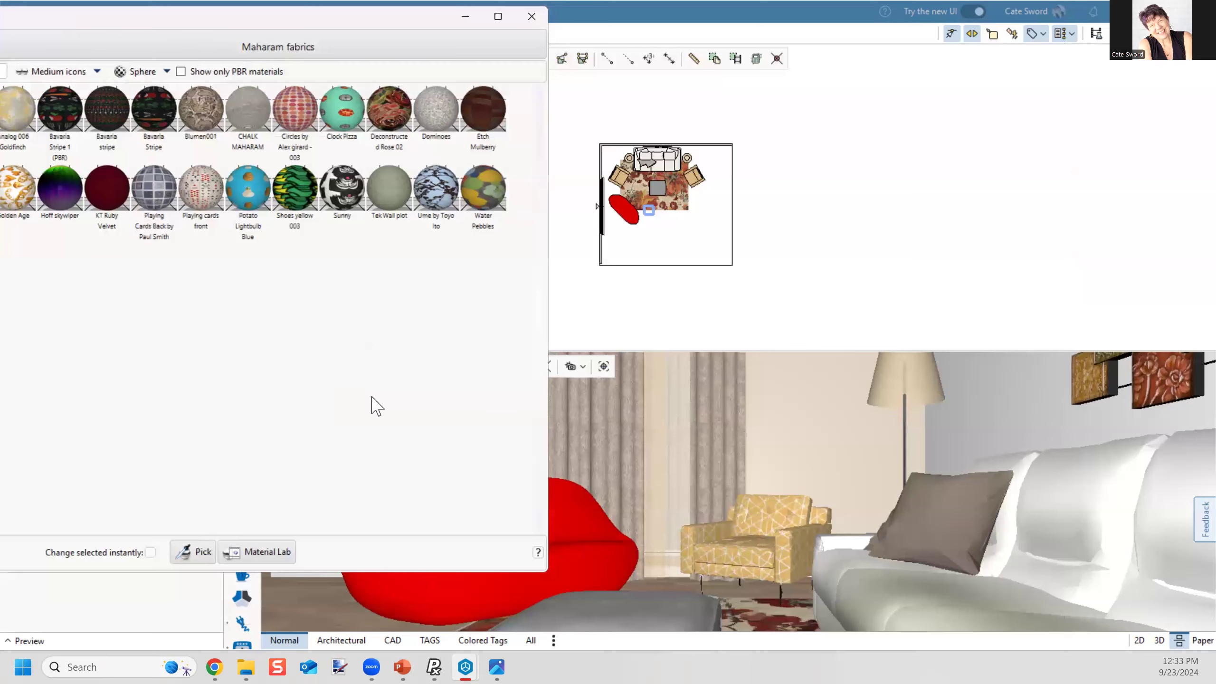
scroll(959, 577, up, 5)
scroll(958, 577, down, 3)
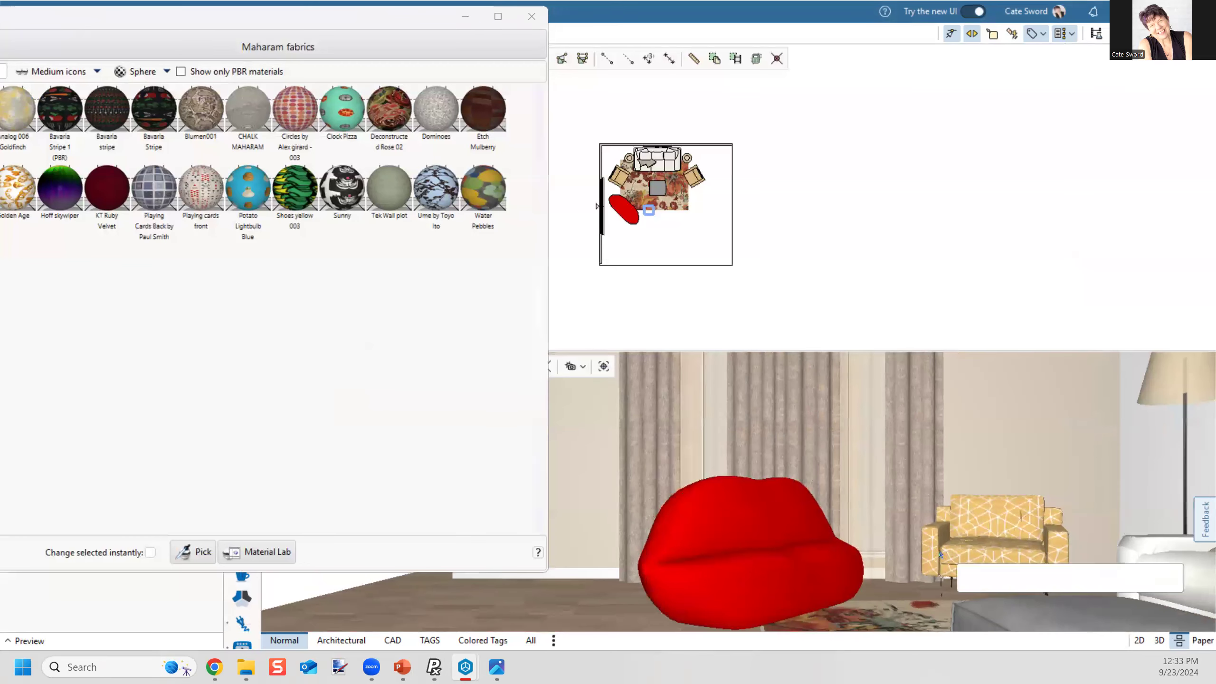
drag(107, 189, 713, 560)
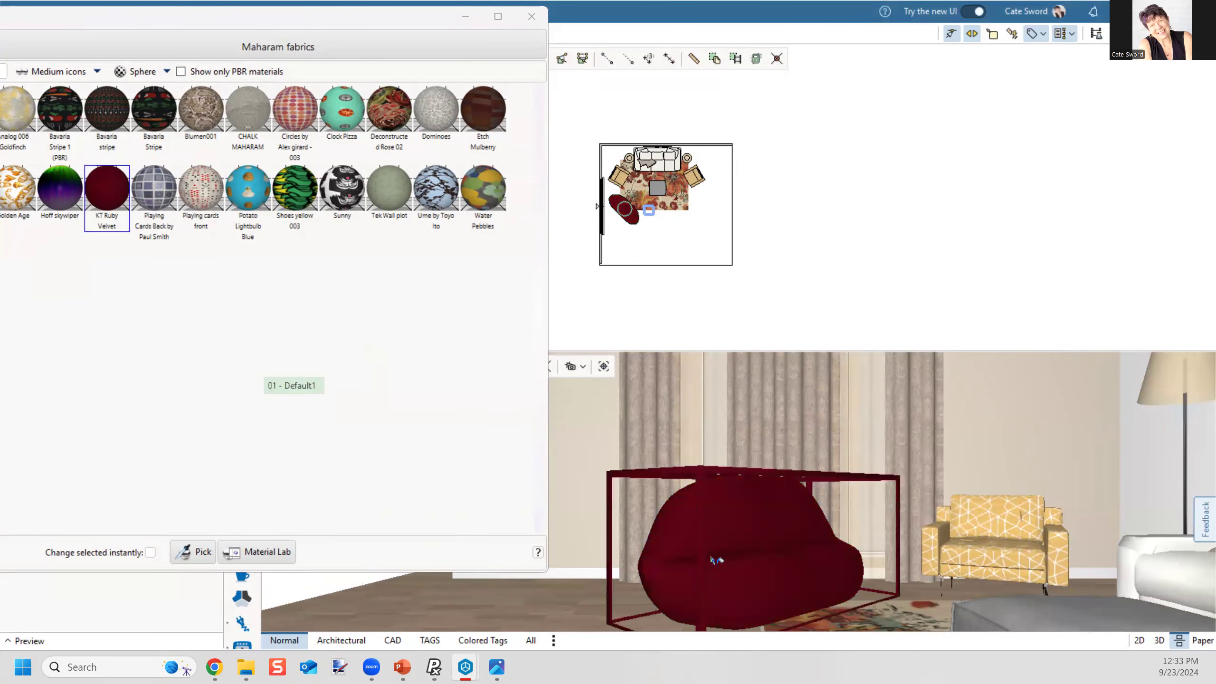
scroll(763, 563, up, 10)
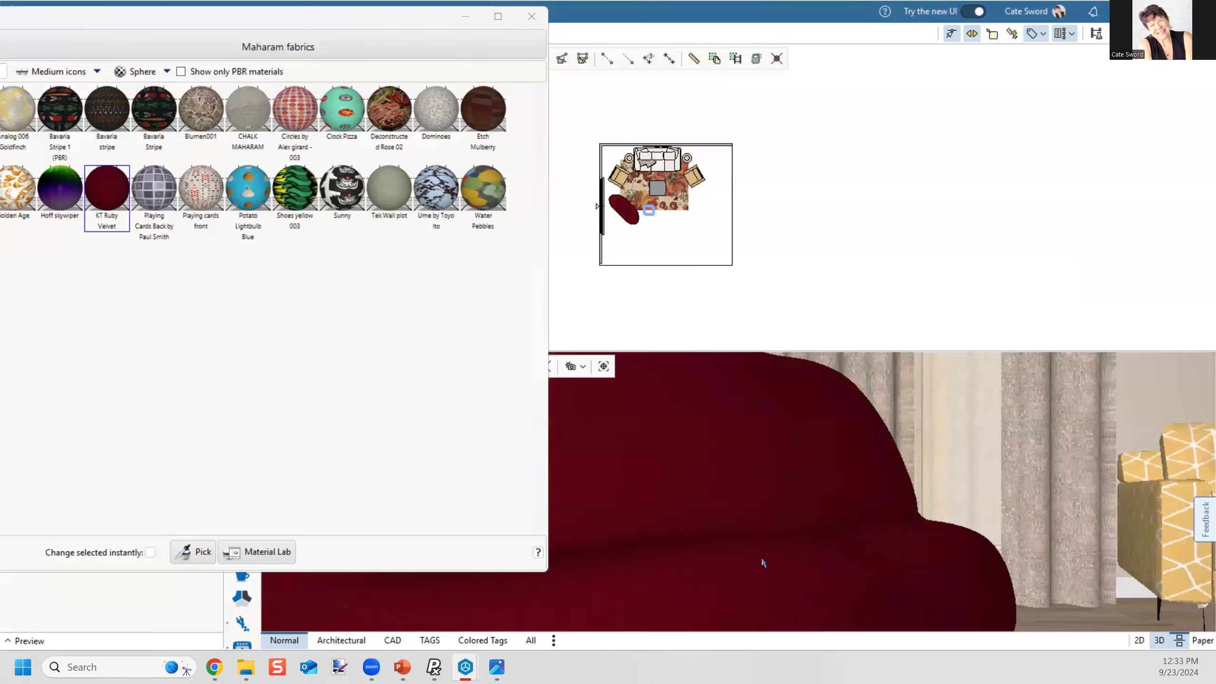
scroll(785, 598, down, 8)
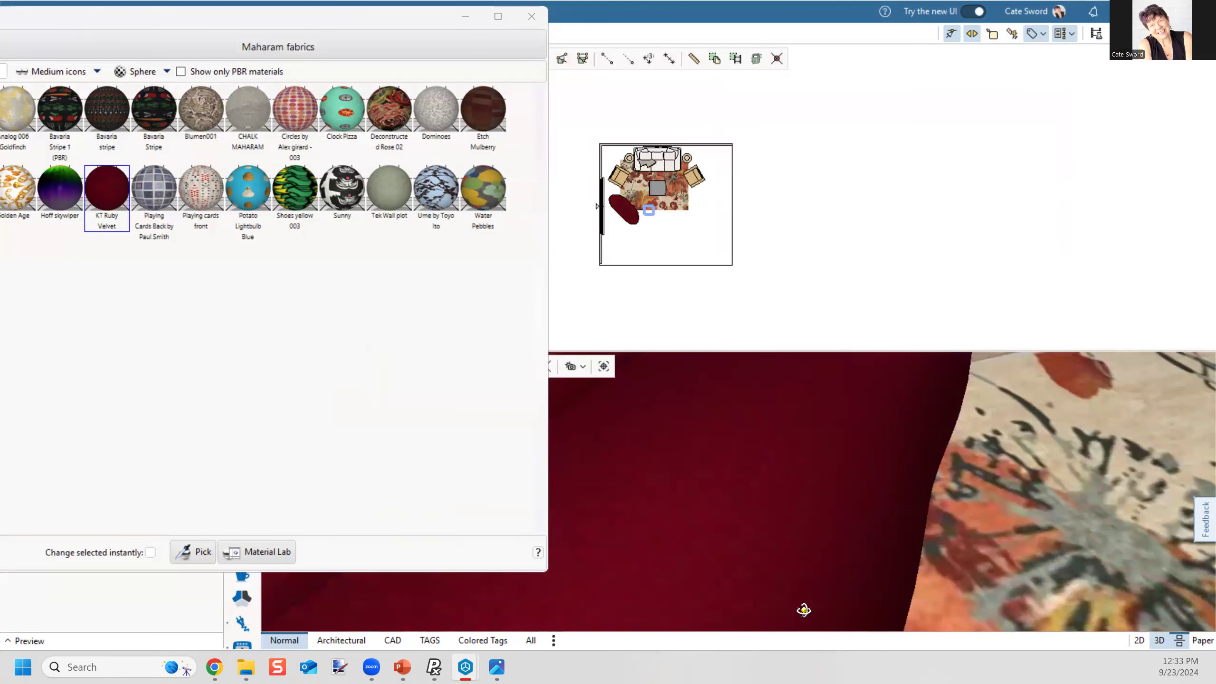
scroll(771, 497, down, 6)
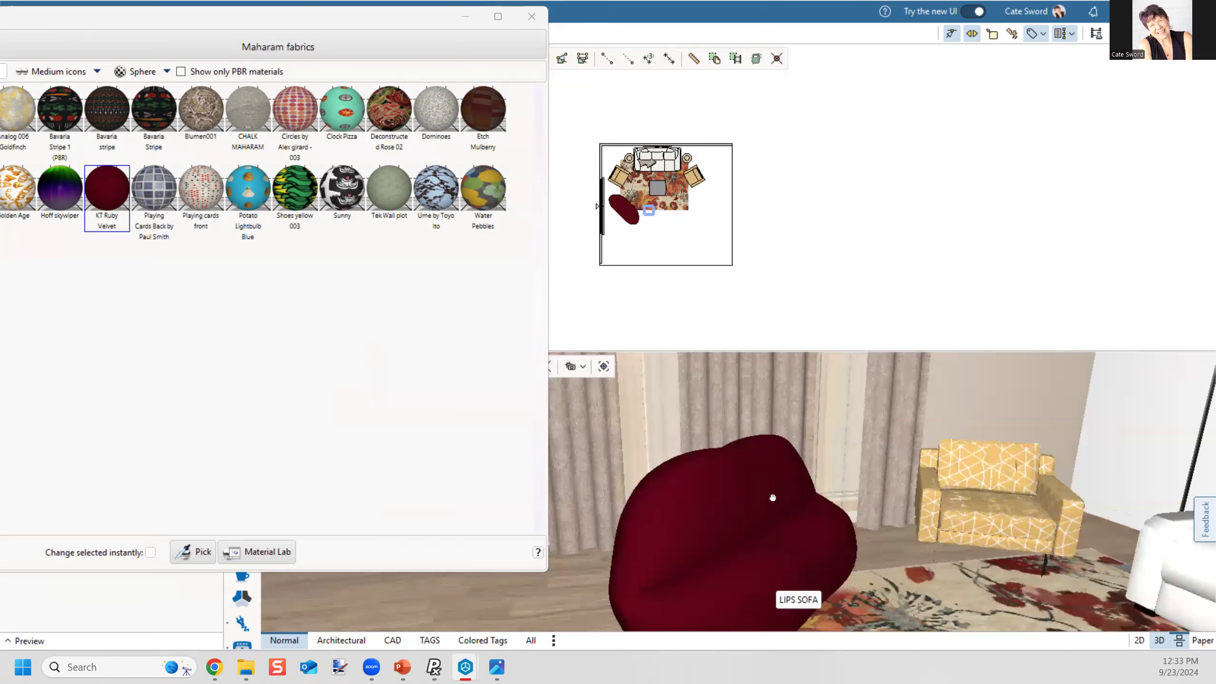
mouse_move(746, 526)
mouse_down()
mouse_move(770, 491)
mouse_move(766, 515)
mouse_up()
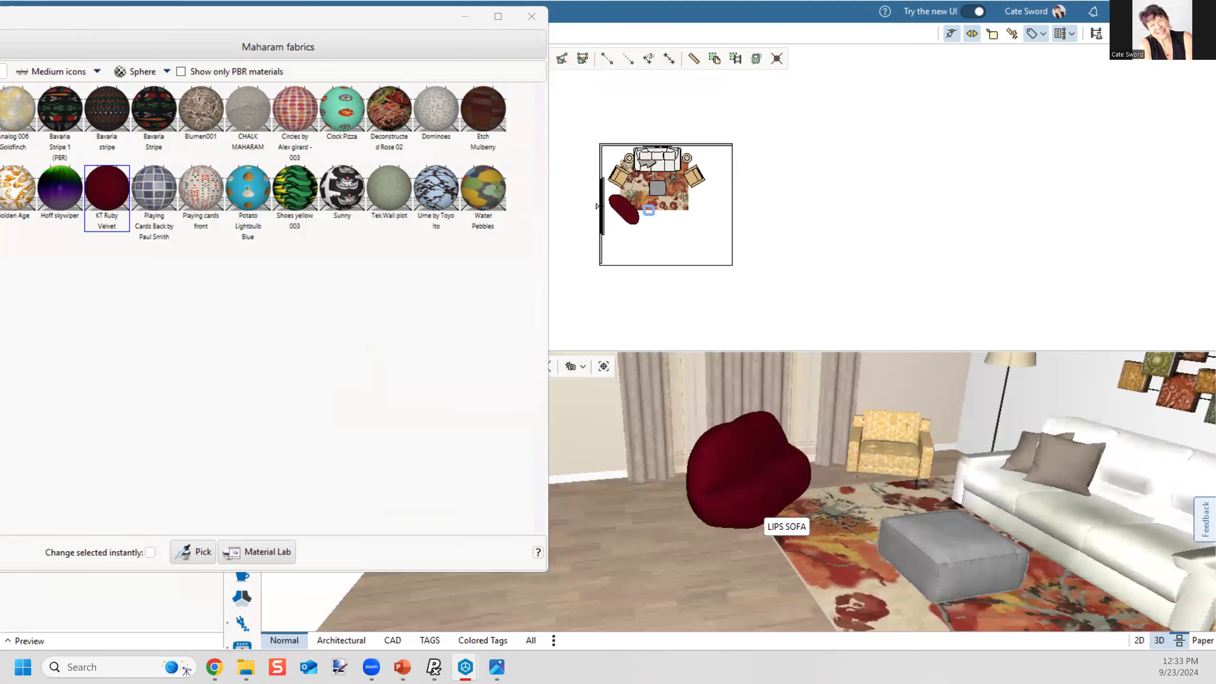
key(alt+Tab)
click(364, 364)
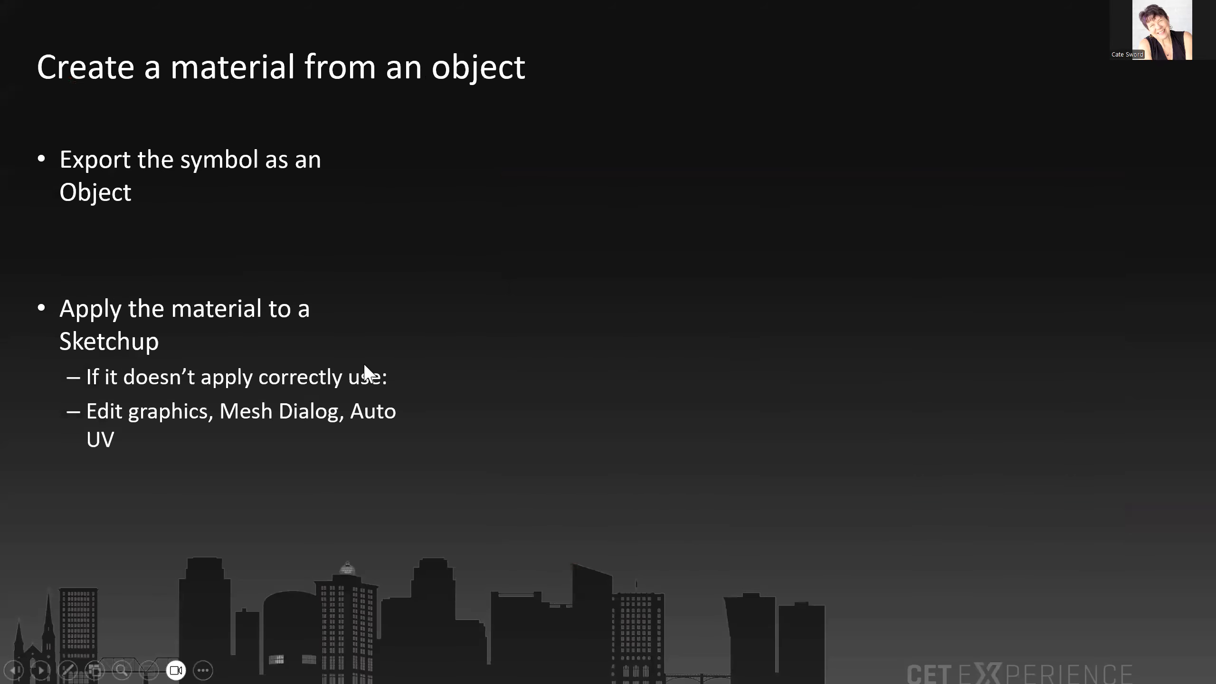
click(532, 290)
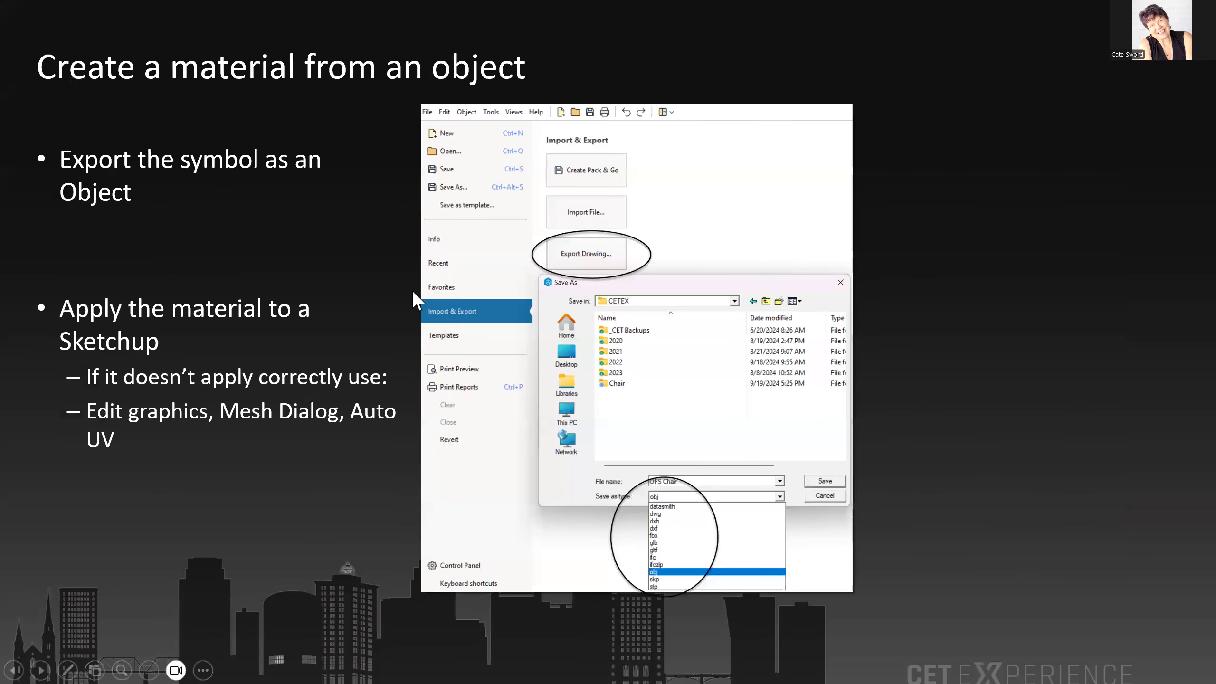
key(Left)
key(Left)
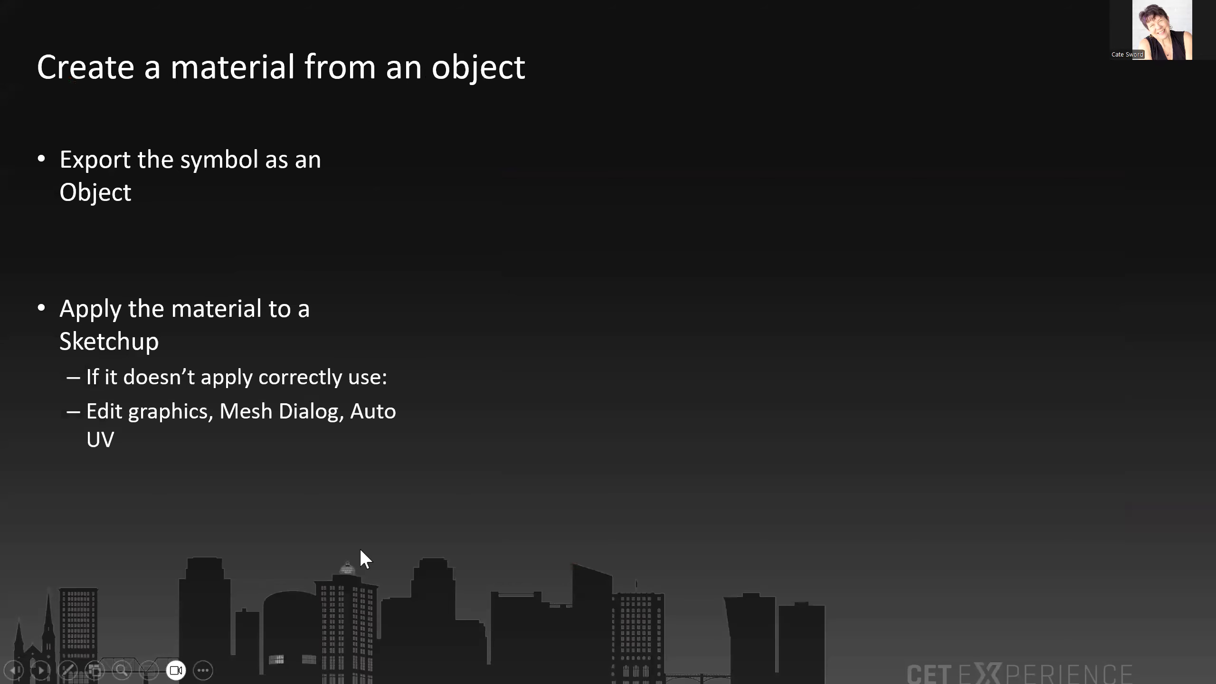
click(313, 373)
key(alt+Tab)
Step: Close the Material Explorer and select the yellow lounge chair, keeping Masala 64970 as its fabric color
click(535, 19)
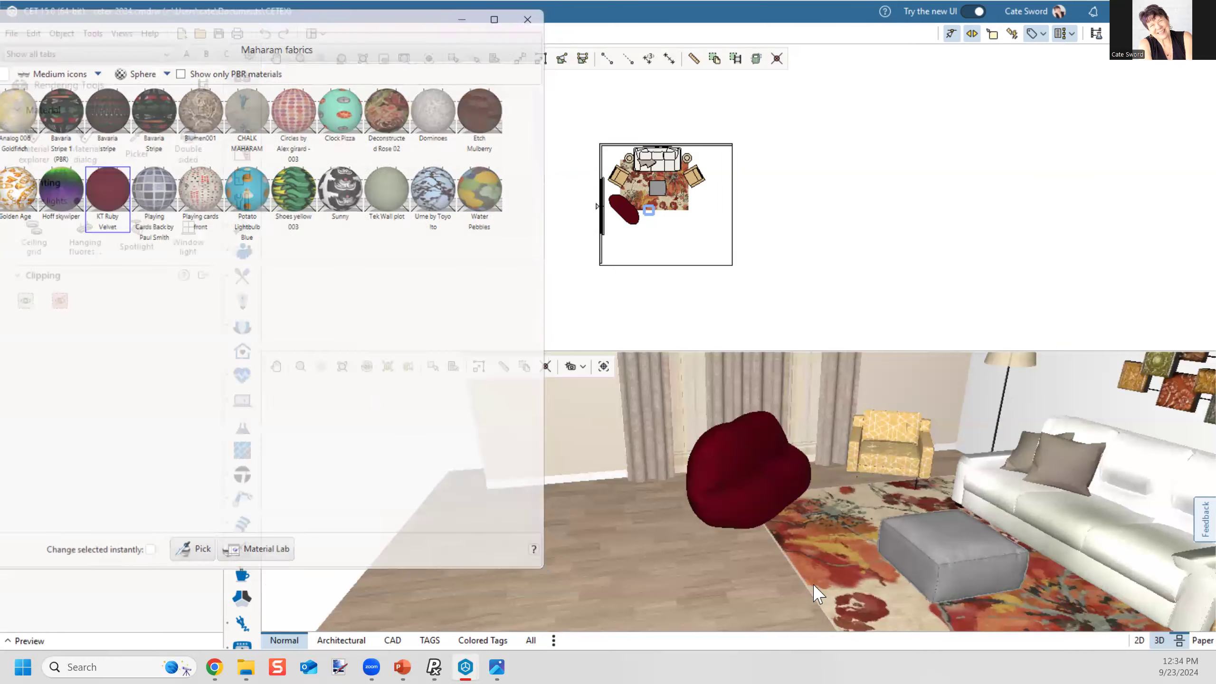
scroll(815, 593, up, 3)
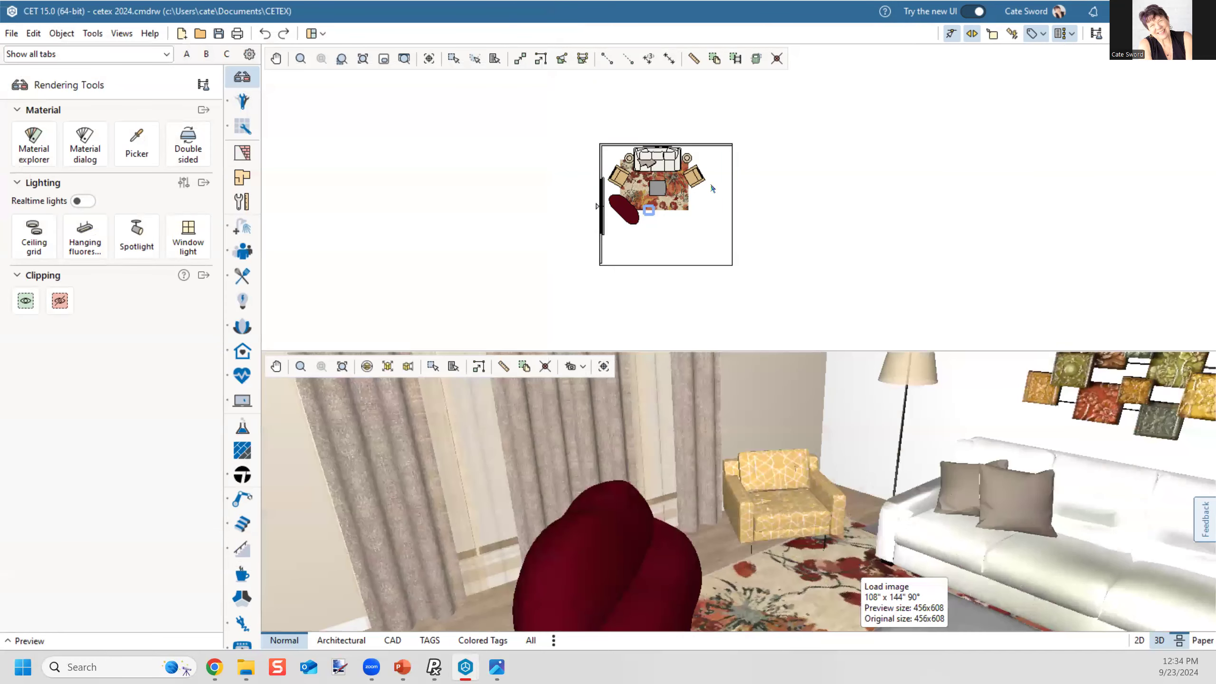
scroll(712, 188, up, 4)
scroll(809, 553, up, 3)
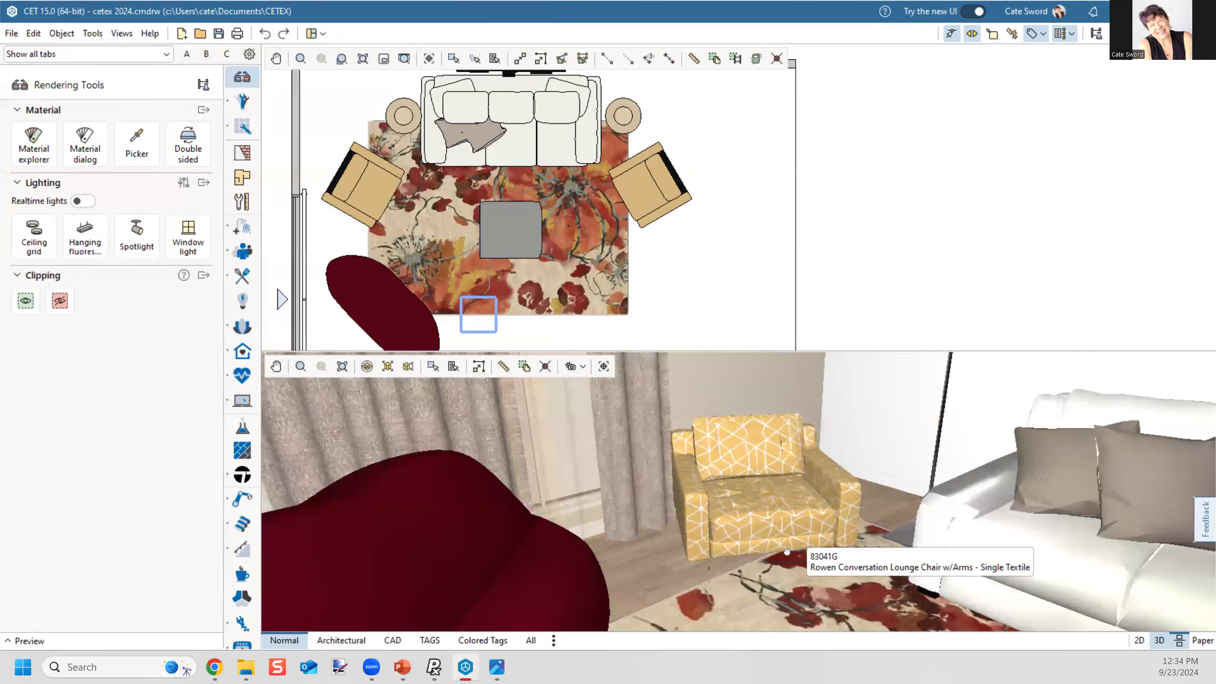
click(745, 545)
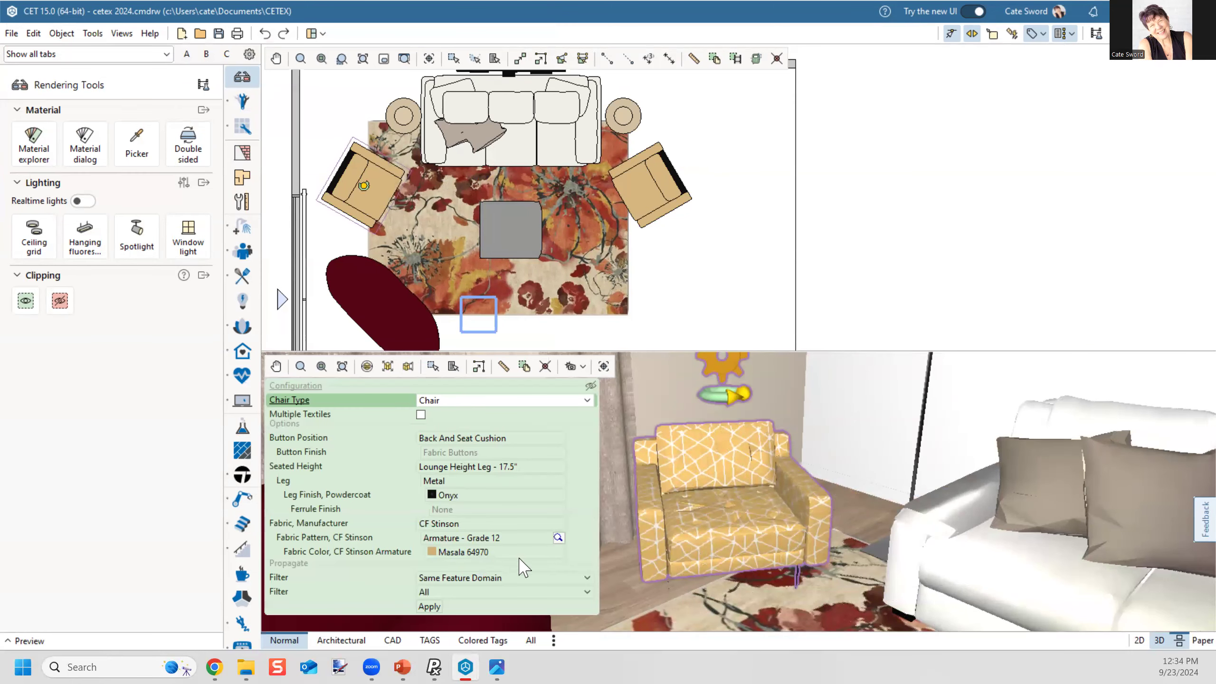
click(490, 555)
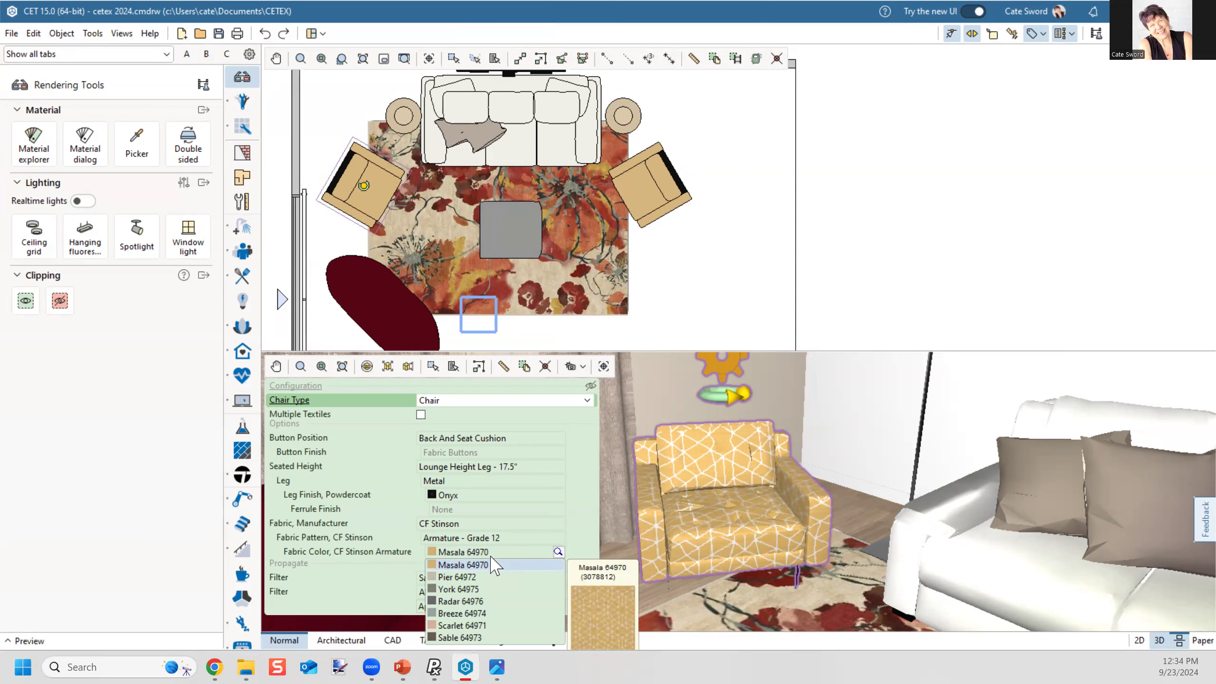
click(493, 565)
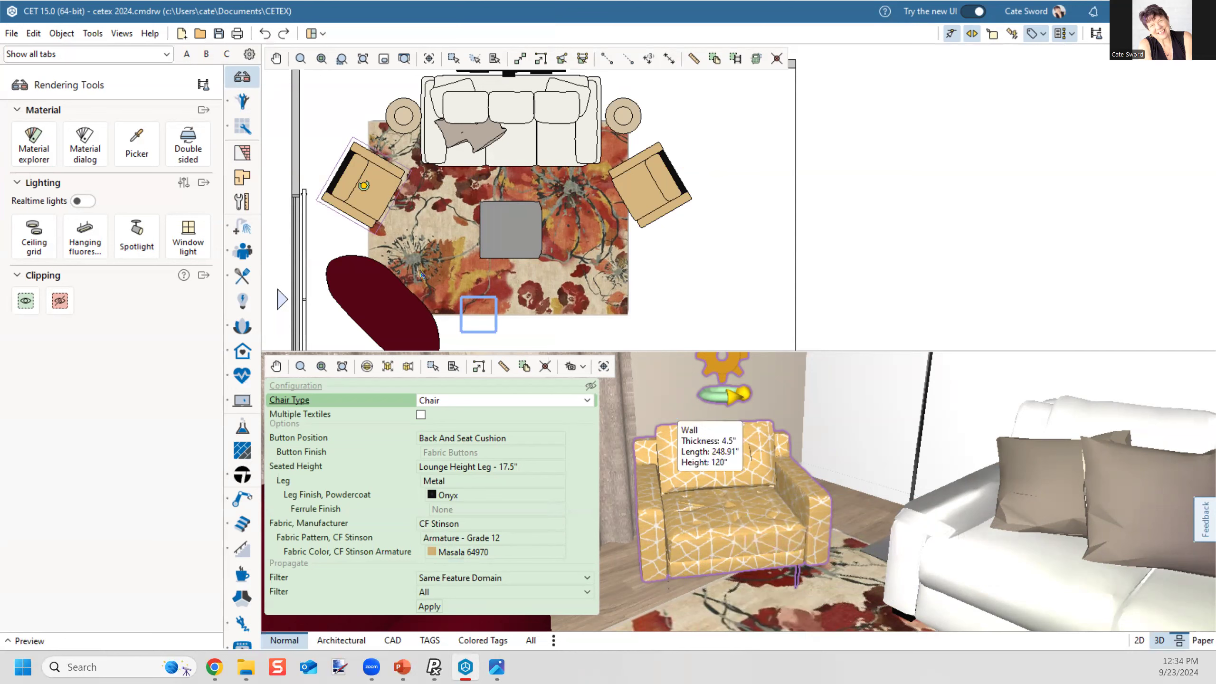
Step: Start a drawing export with the selected chair and set the file type to obj
middle_drag(431, 210, 602, 210)
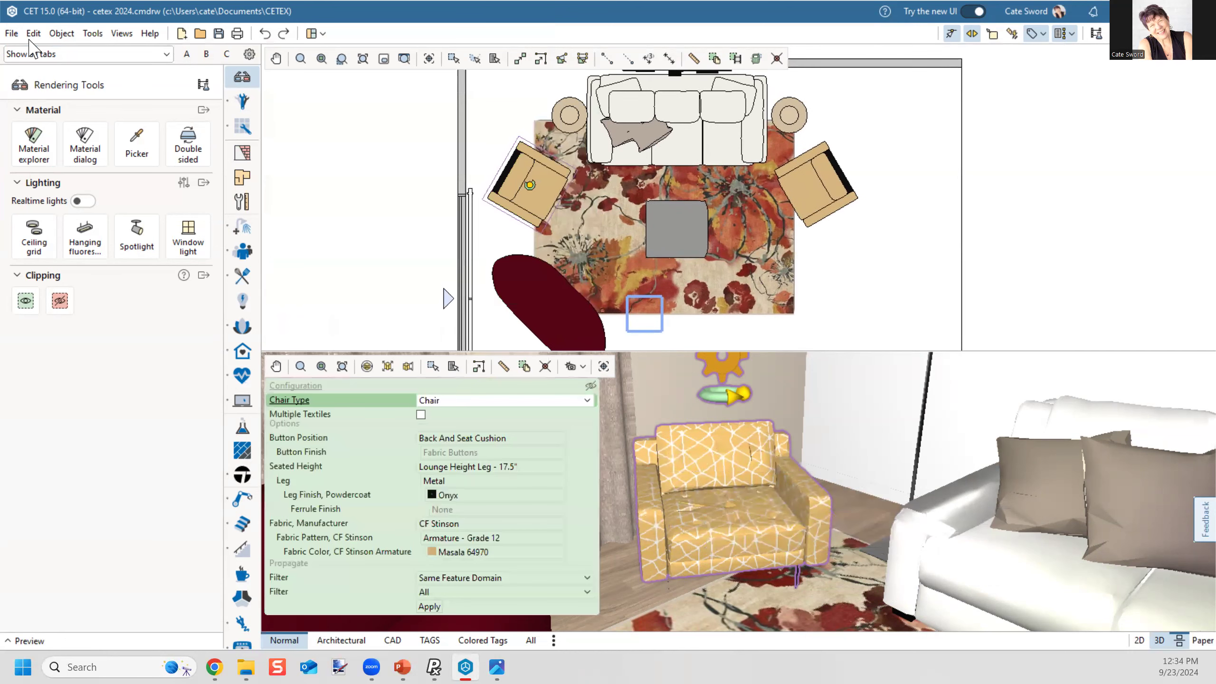
click(12, 33)
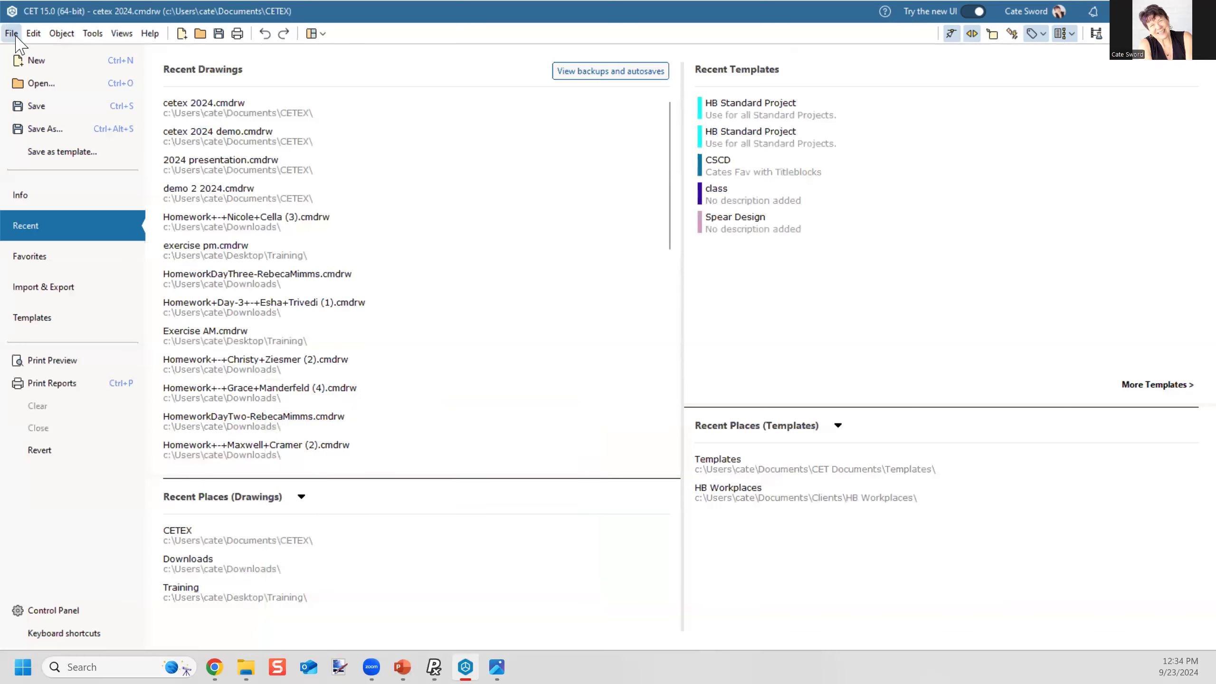
click(60, 287)
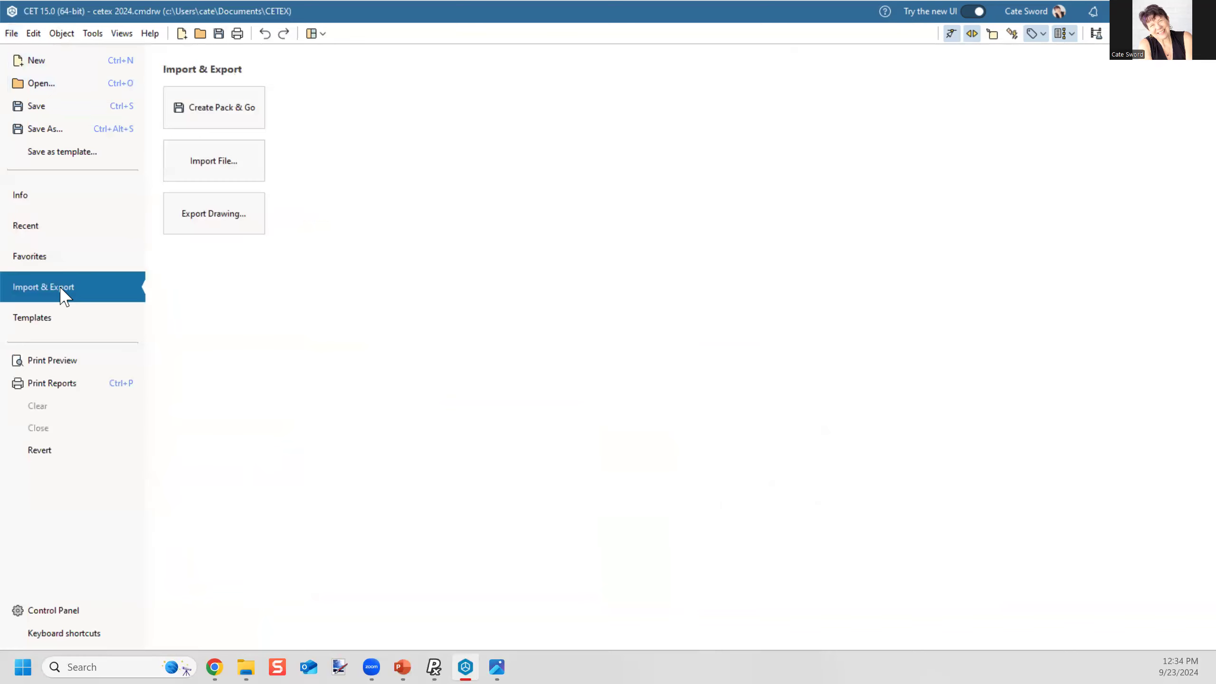
click(237, 208)
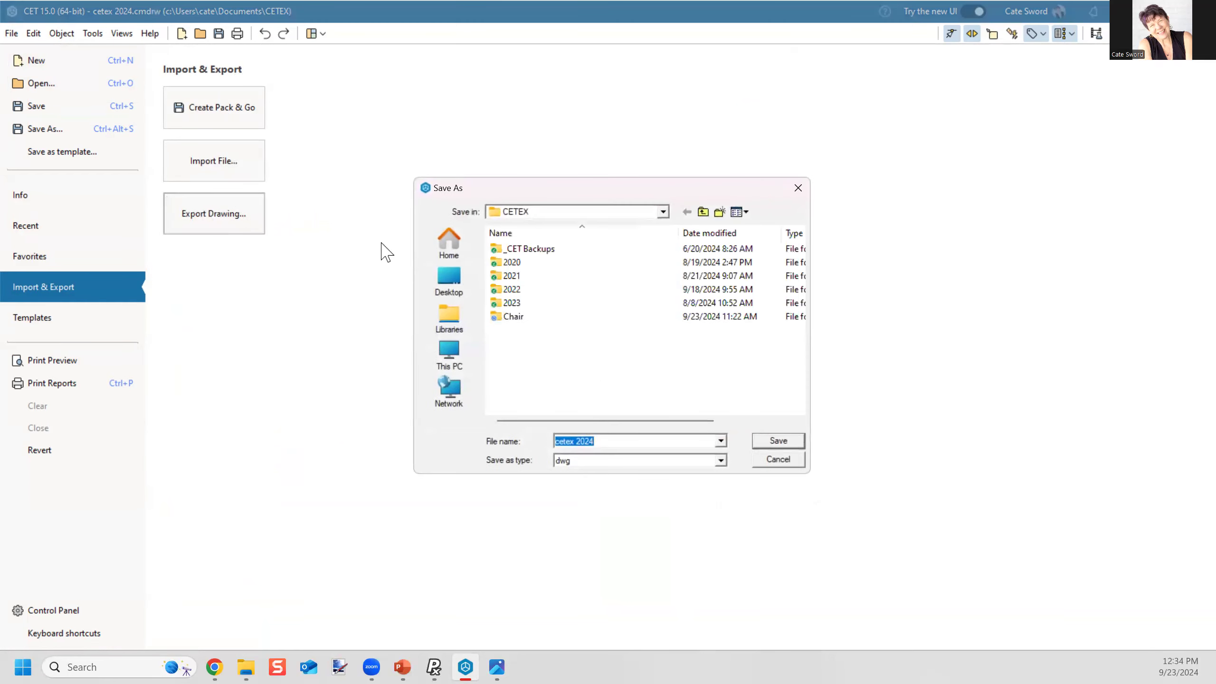
click(595, 461)
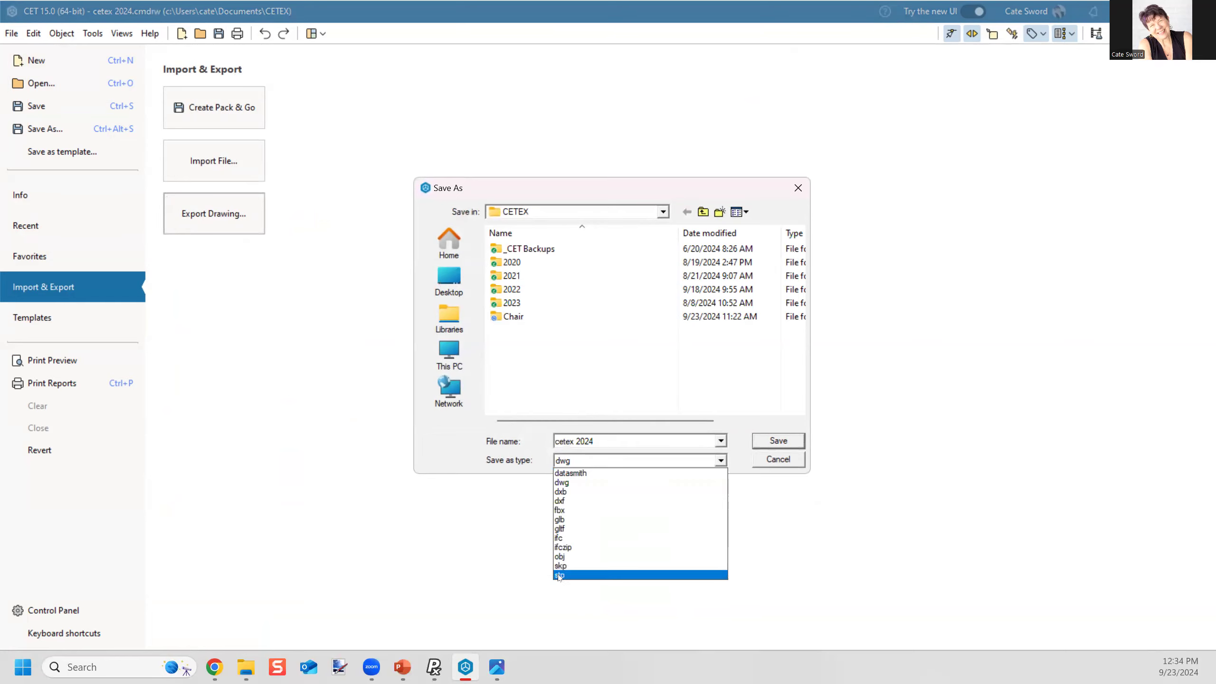
click(569, 557)
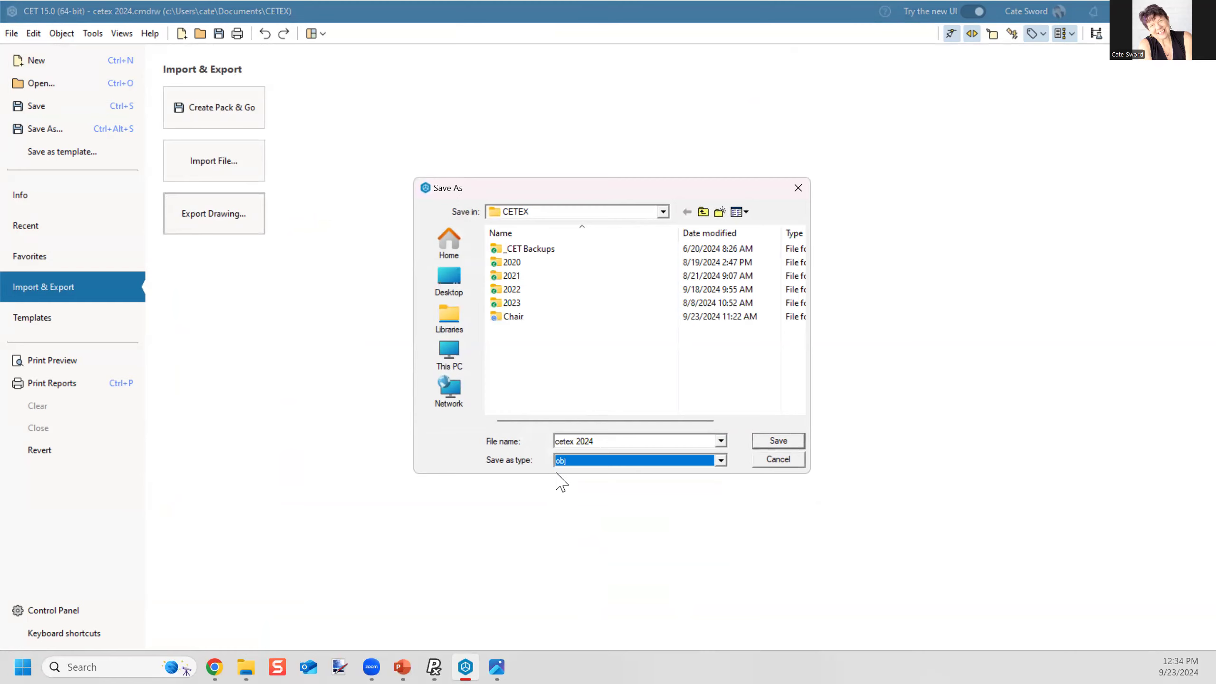
click(620, 460)
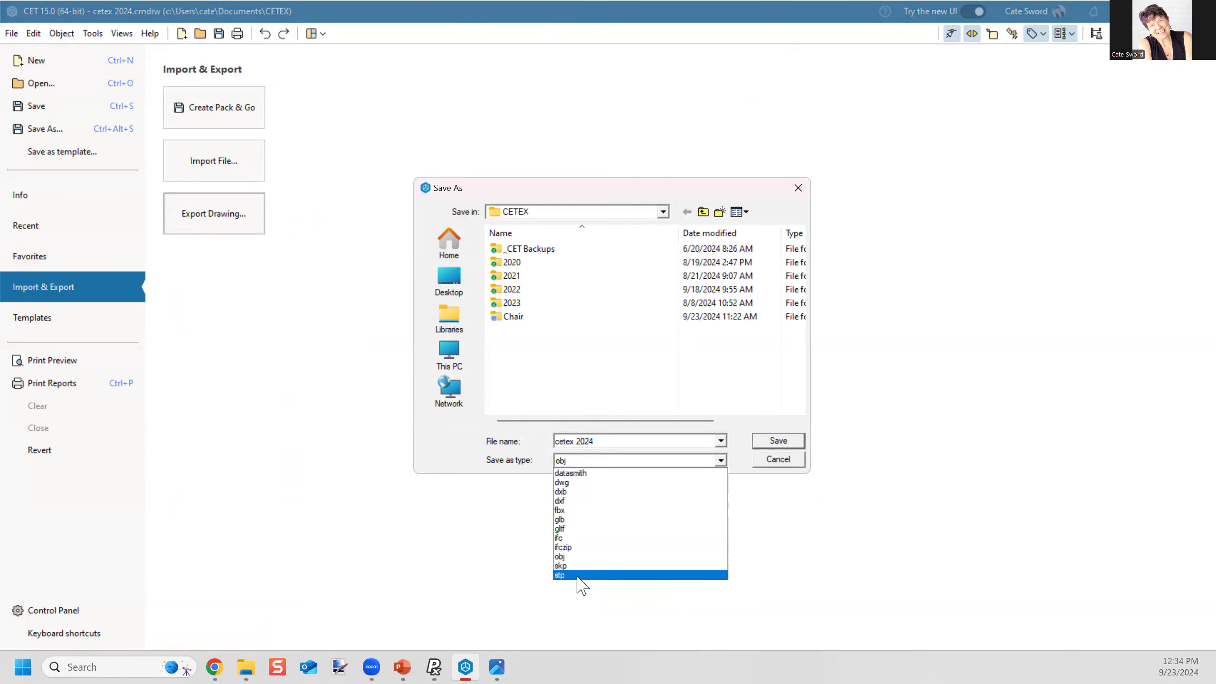
click(583, 461)
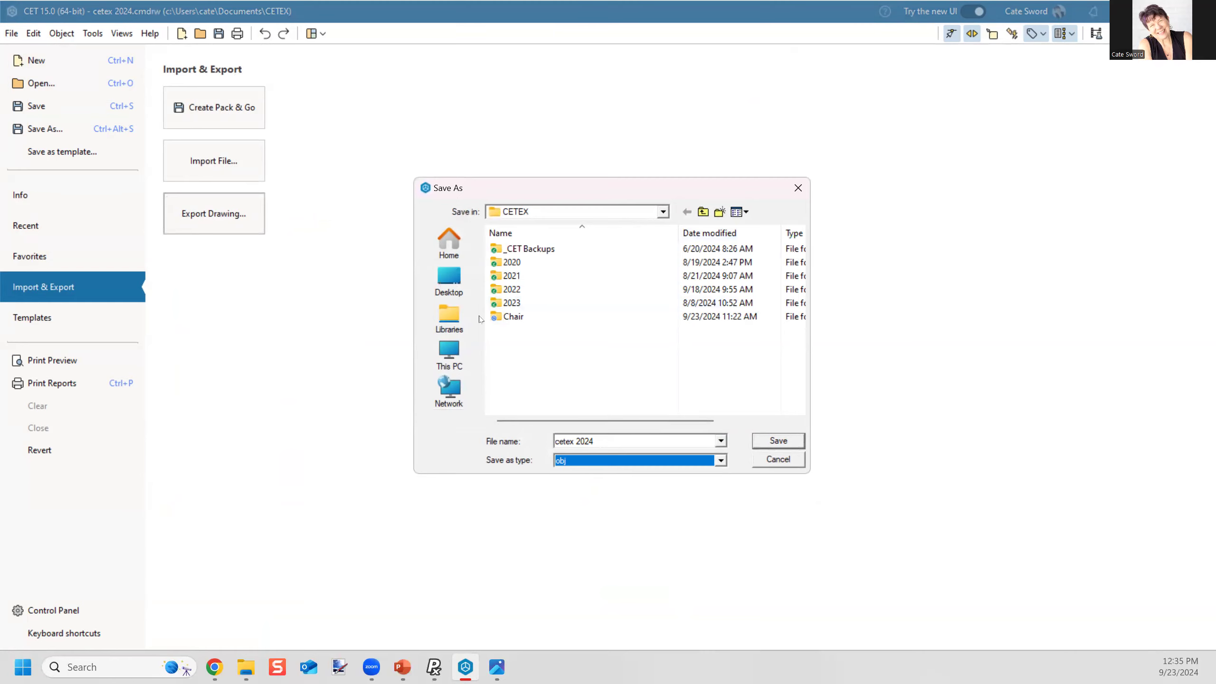
Step: Save the export in the Demo folder on the Desktop under the name OFS Chair
click(449, 282)
scroll(682, 345, down, 3)
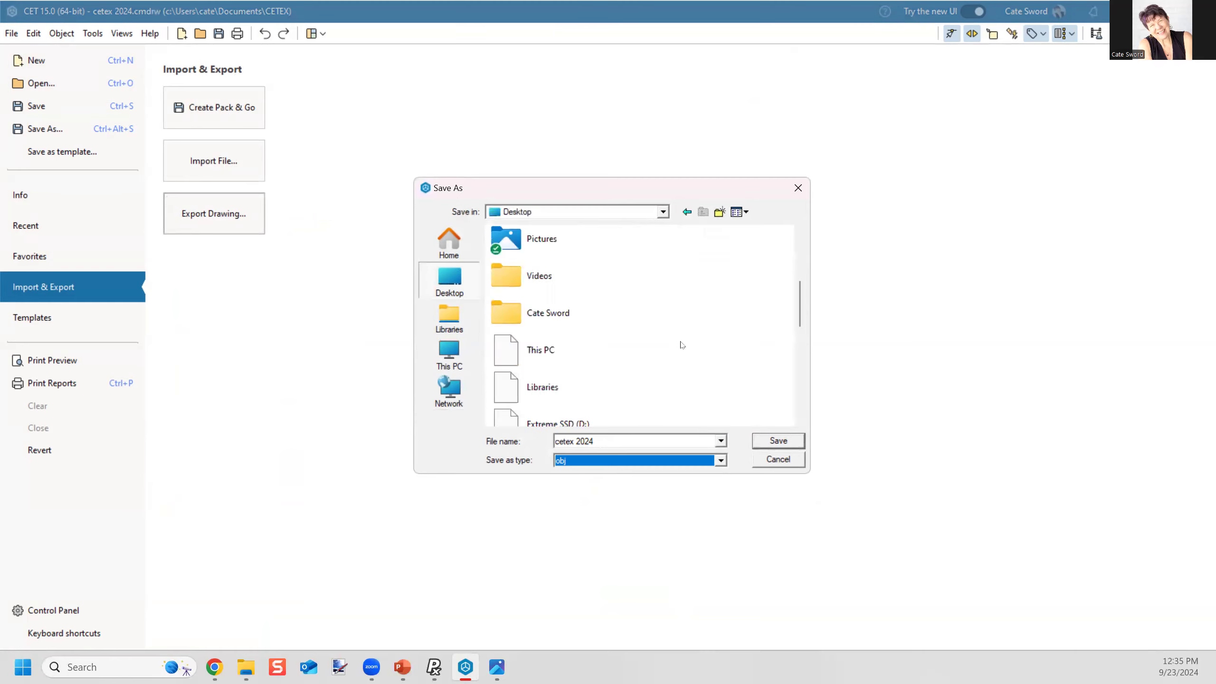
scroll(664, 356, down, 1)
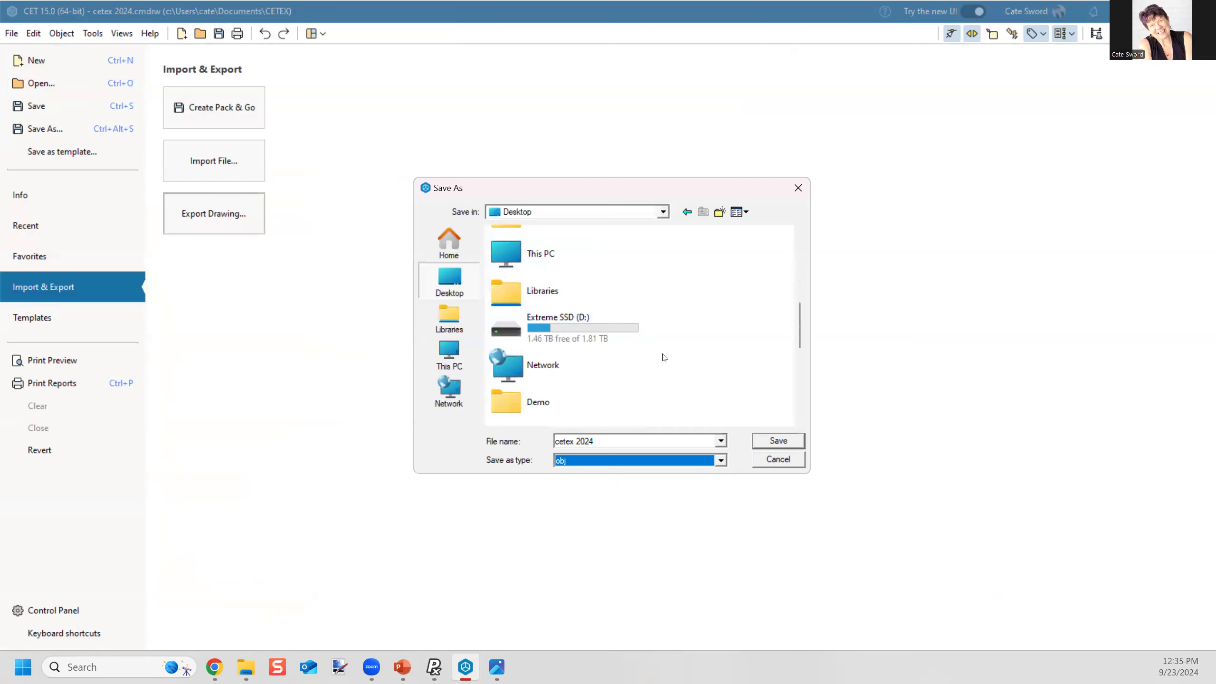
double_click(515, 401)
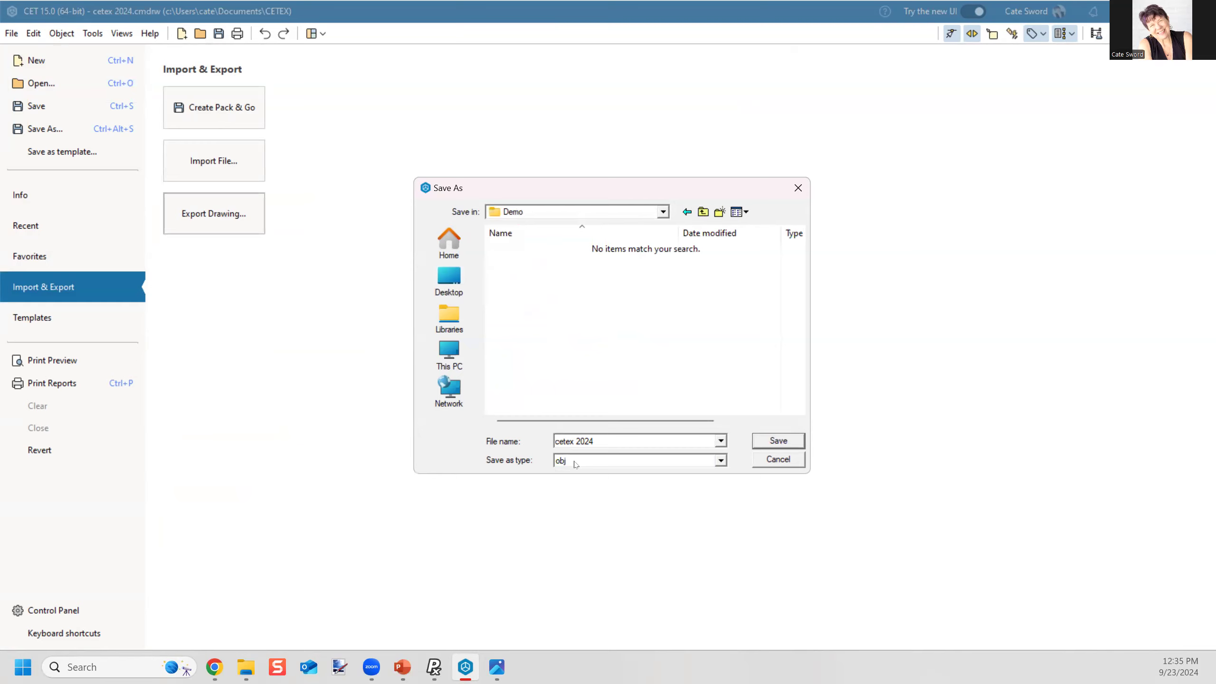
click(591, 441)
text(OFS Chair)
click(778, 441)
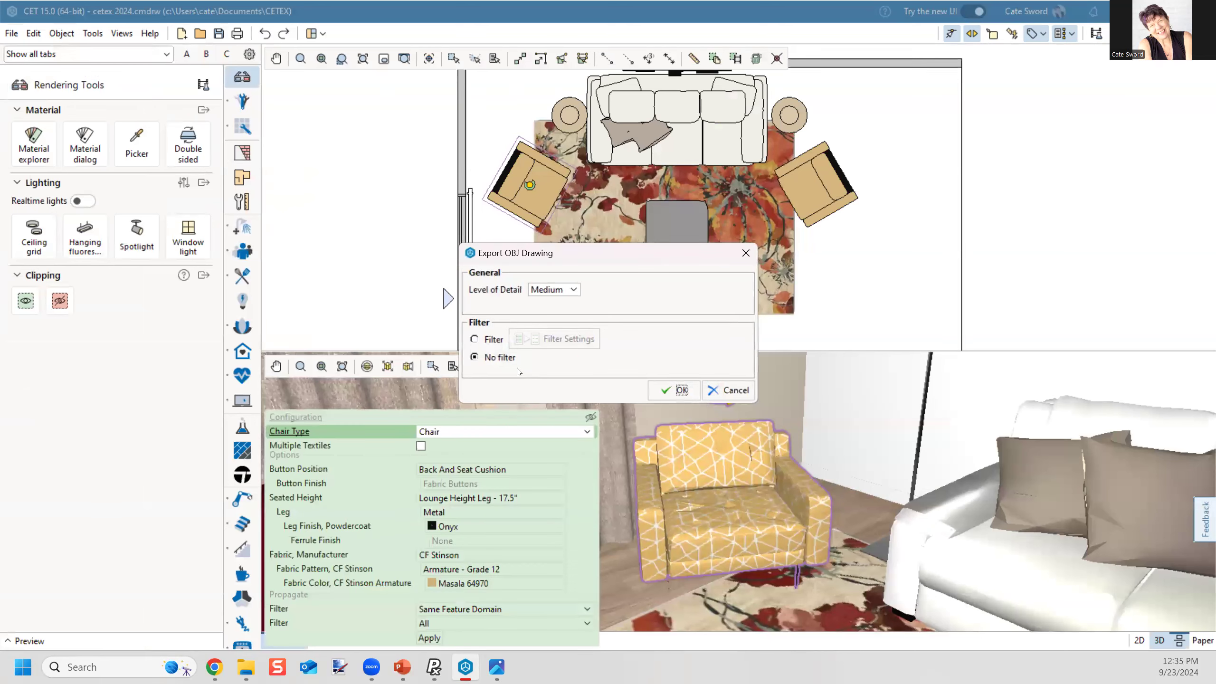
Step: Filter the OBJ export to the current selection only and complete the export at Medium level of detail
click(475, 339)
click(553, 338)
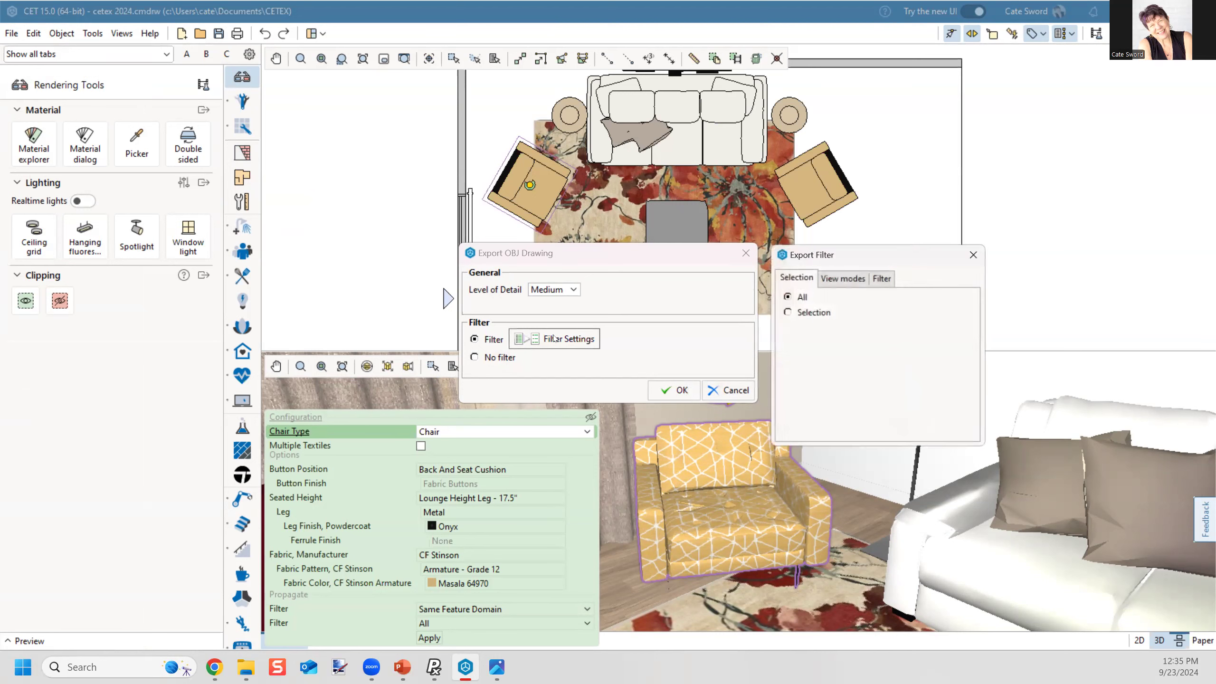
click(786, 311)
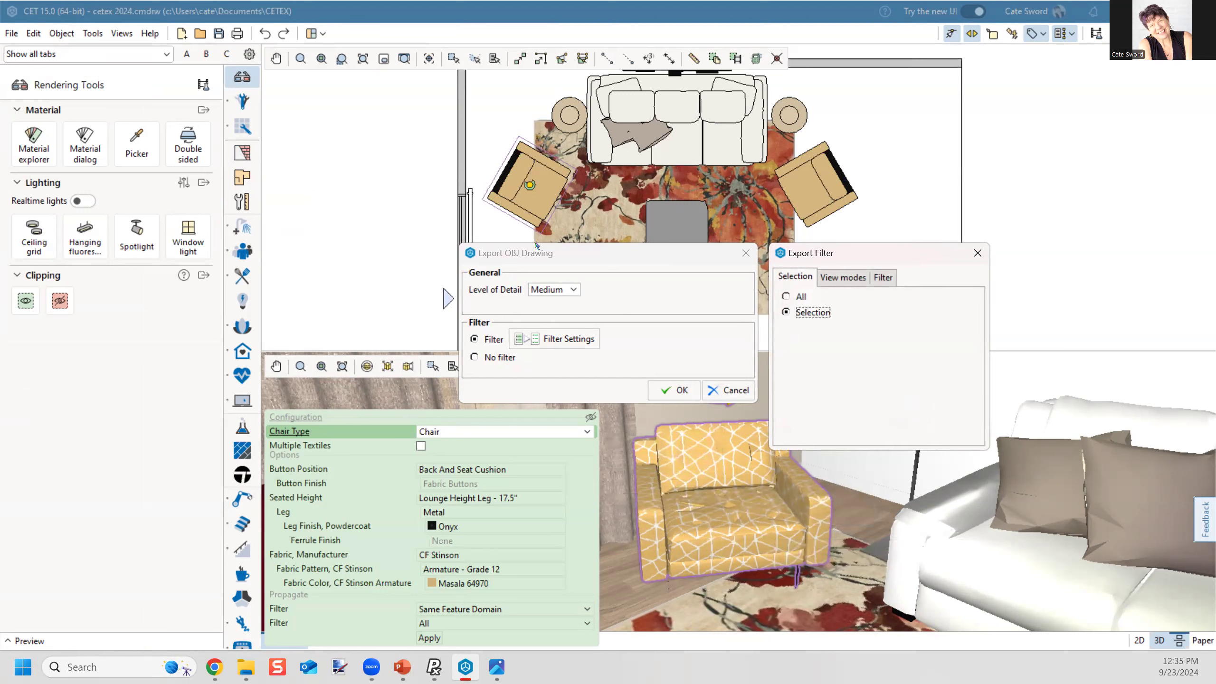
click(672, 390)
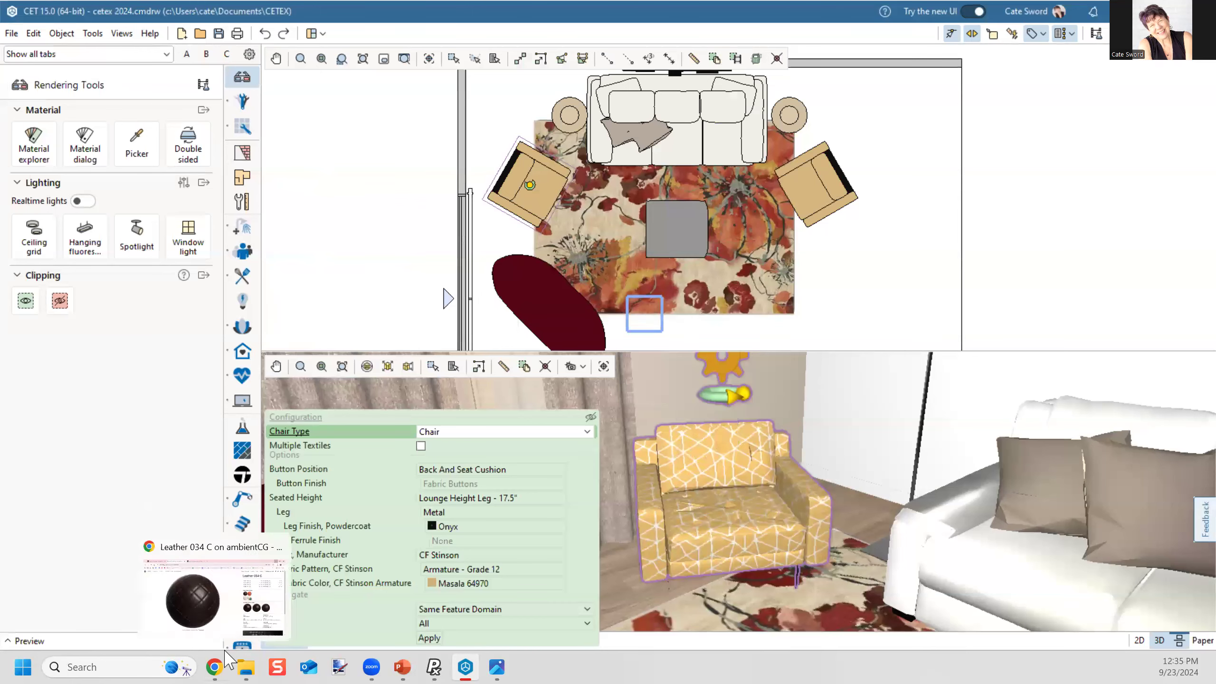
Step: Switch to File Explorer, show the Desktop's Demo folder as thumbnails, and view the exported CF Stinson fabric image
click(245, 655)
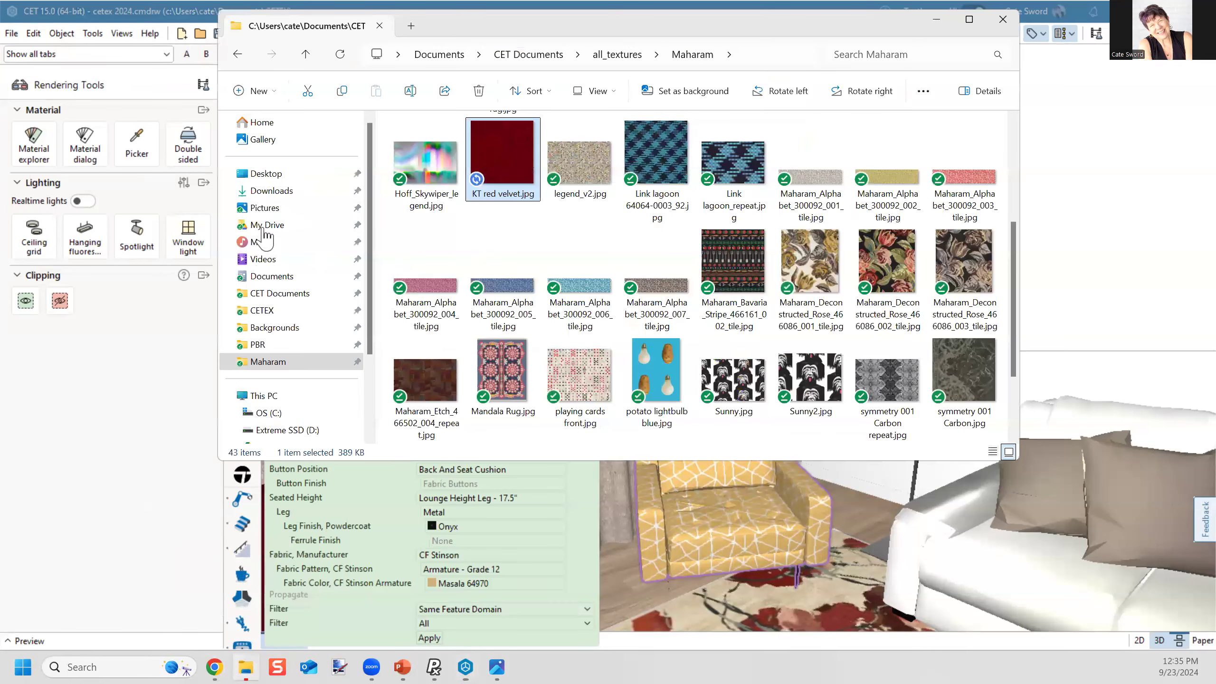
click(258, 175)
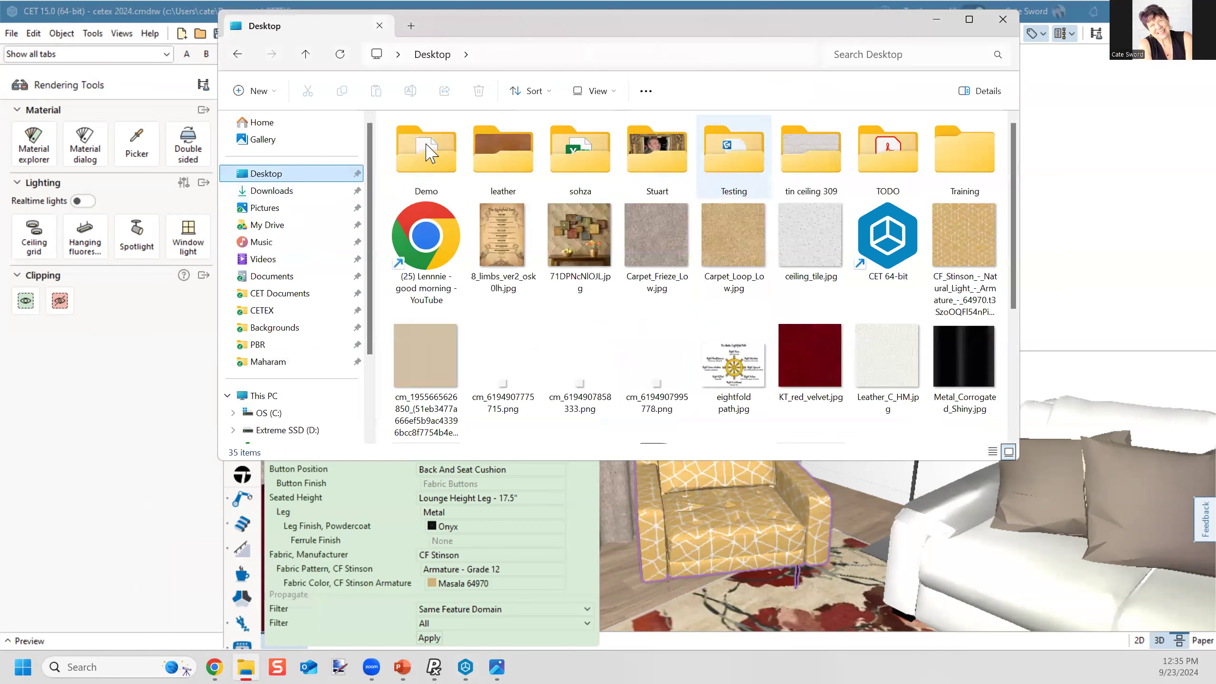
double_click(424, 148)
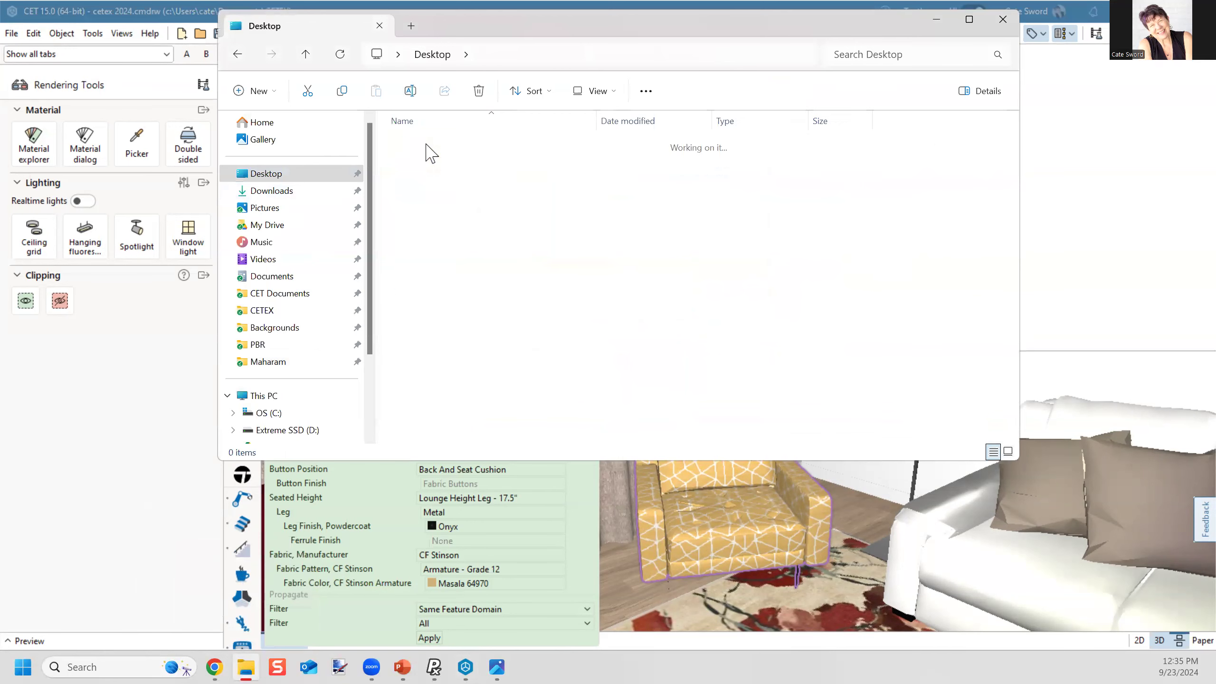
click(1008, 452)
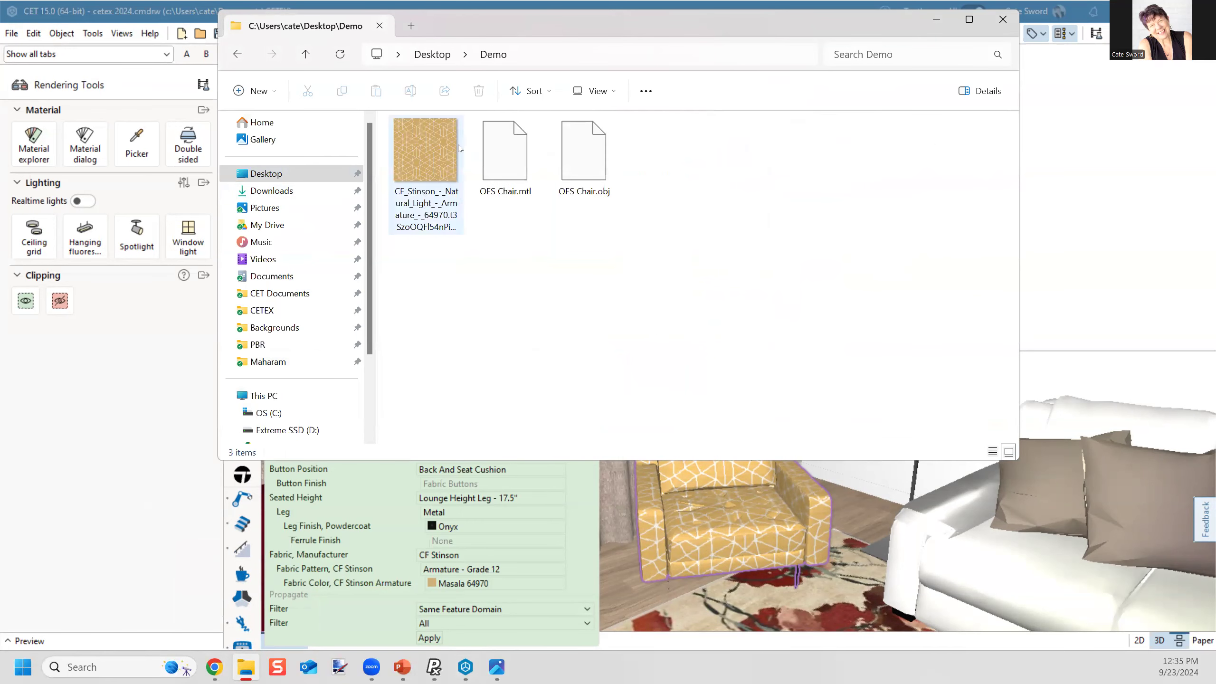
double_click(424, 146)
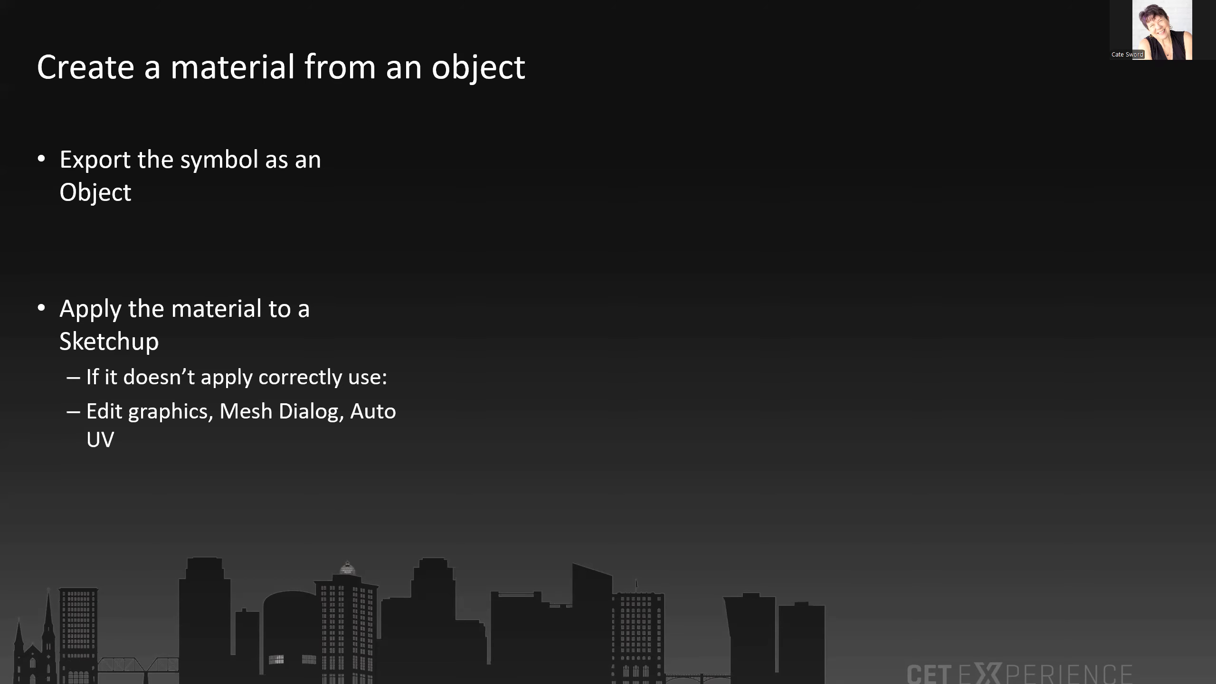
key(alt+Tab)
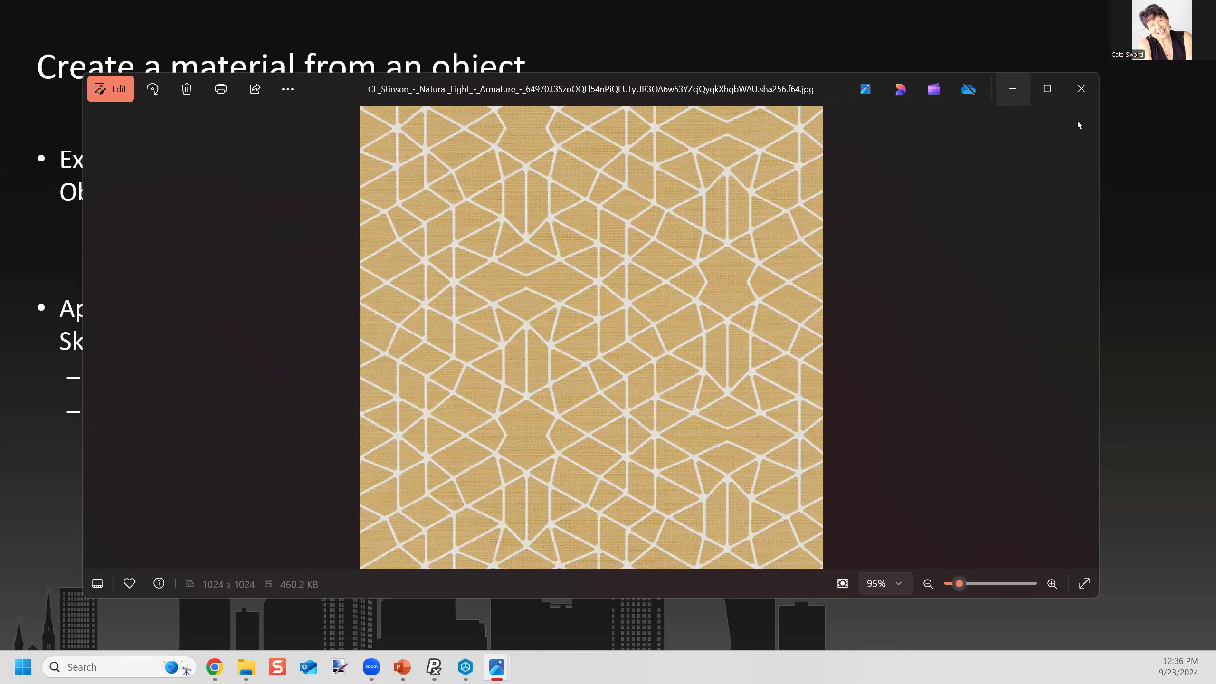
Step: Switch back to CET and create a new material in the Material Lab through the Material Explorer
click(464, 665)
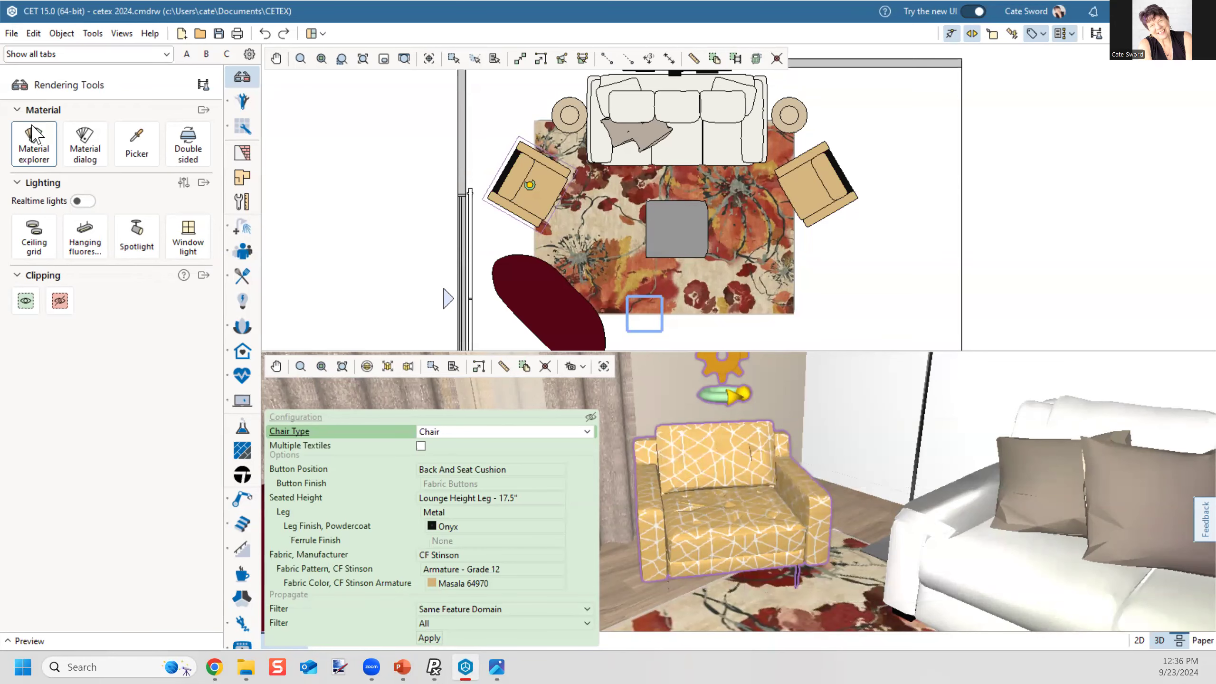
click(34, 143)
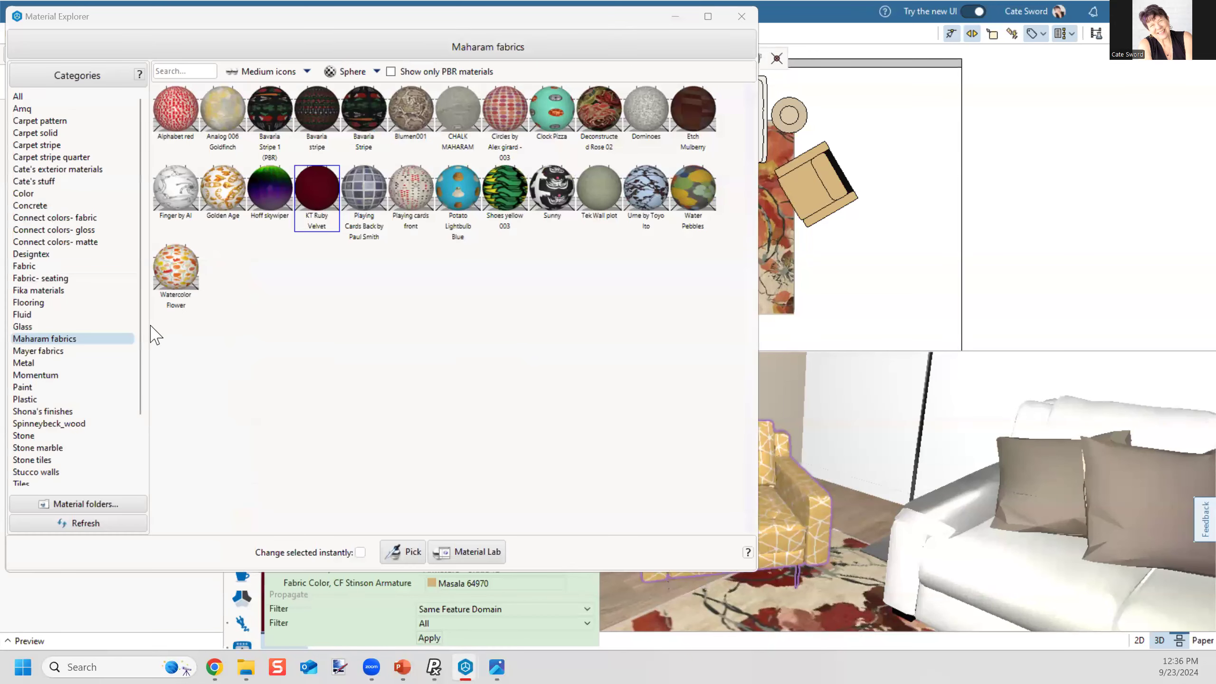
click(480, 555)
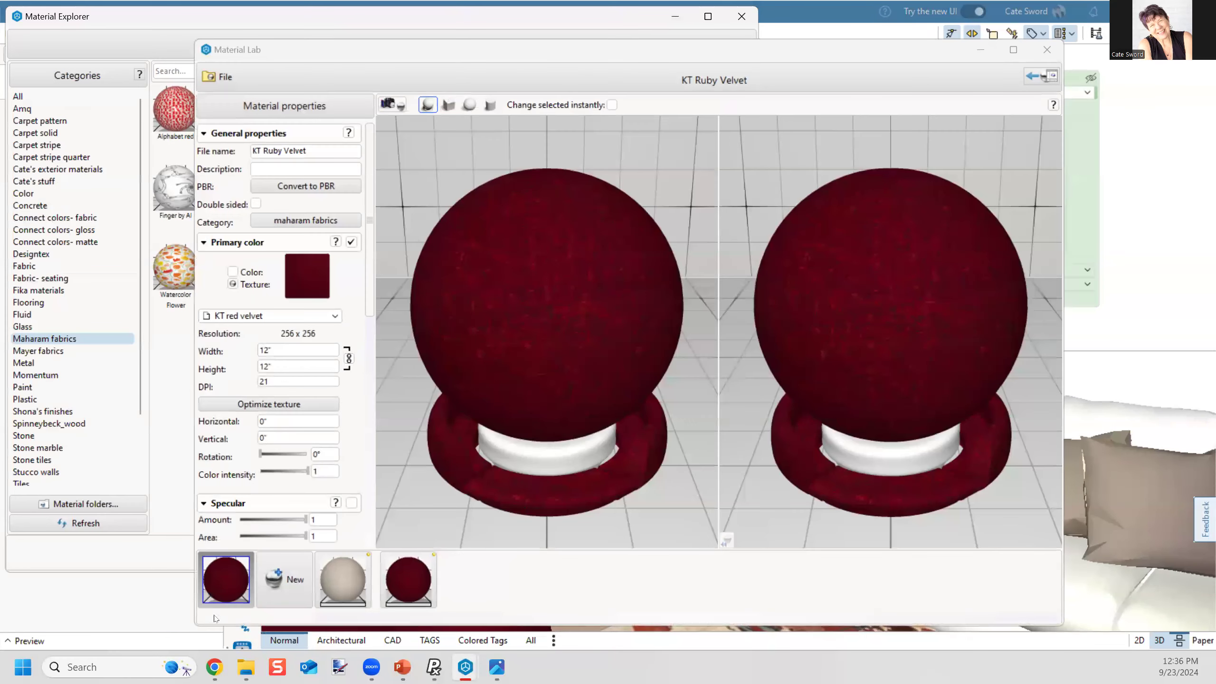
click(290, 597)
click(313, 149)
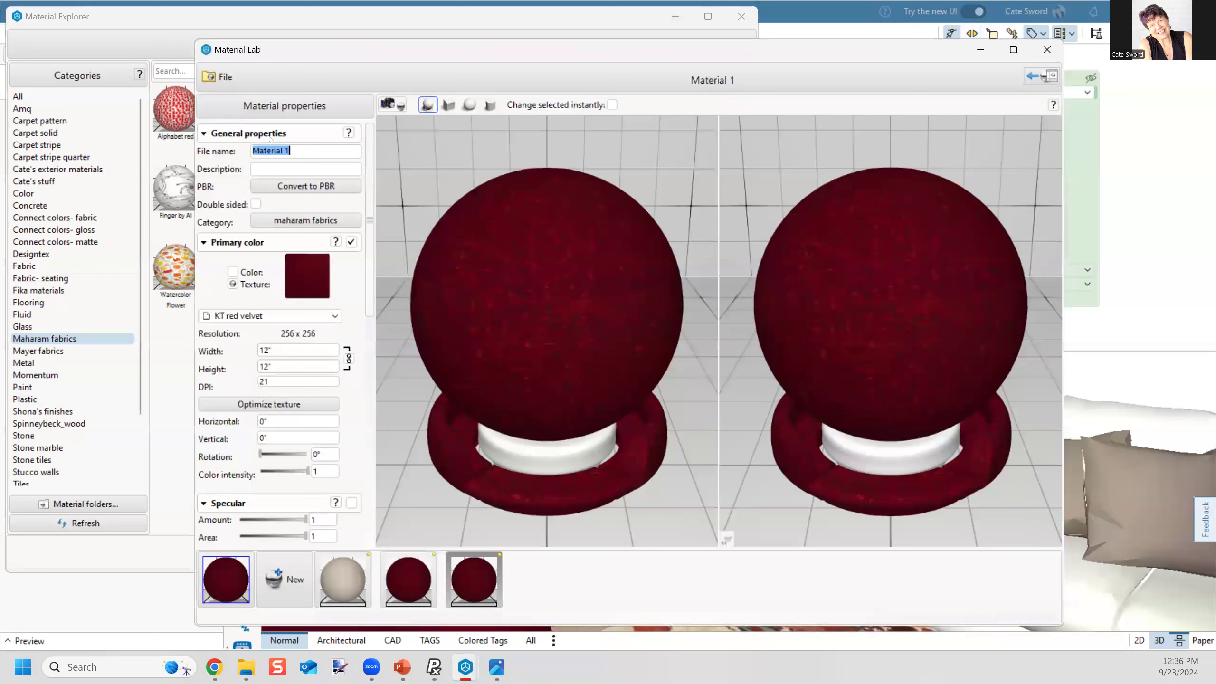
Step: Load the exported CF Stinson Natural Light Armature 64970 image as the new material's primary color texture
click(268, 315)
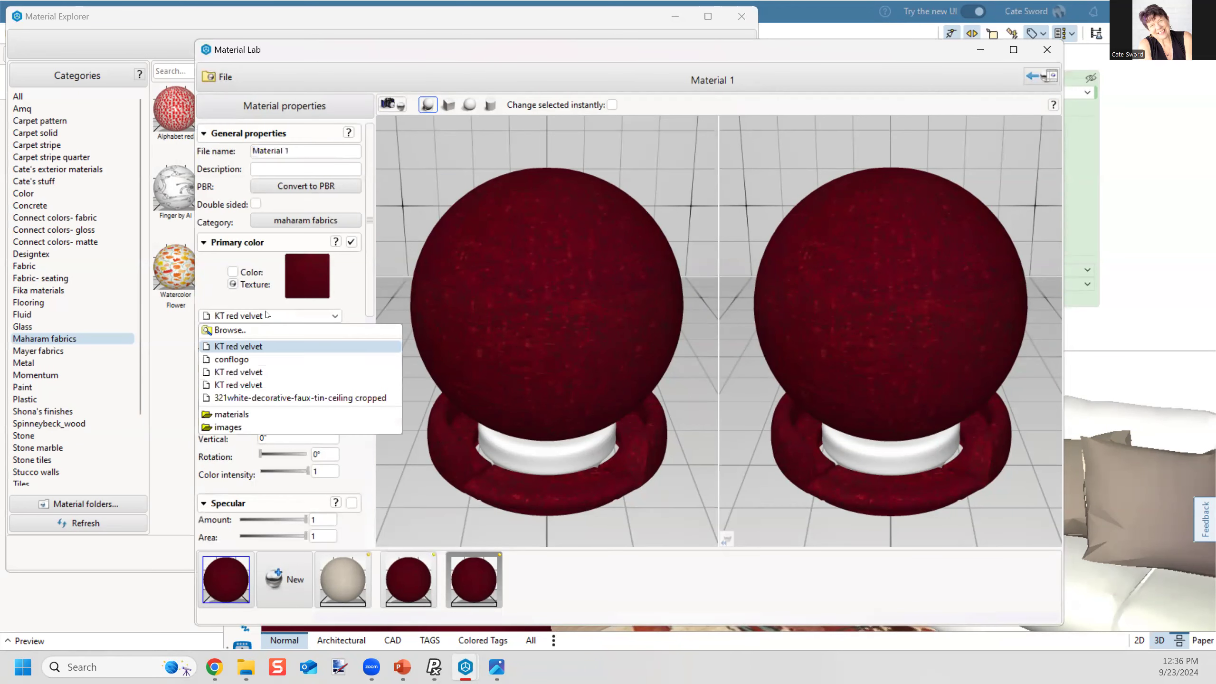
click(236, 331)
double_click(528, 271)
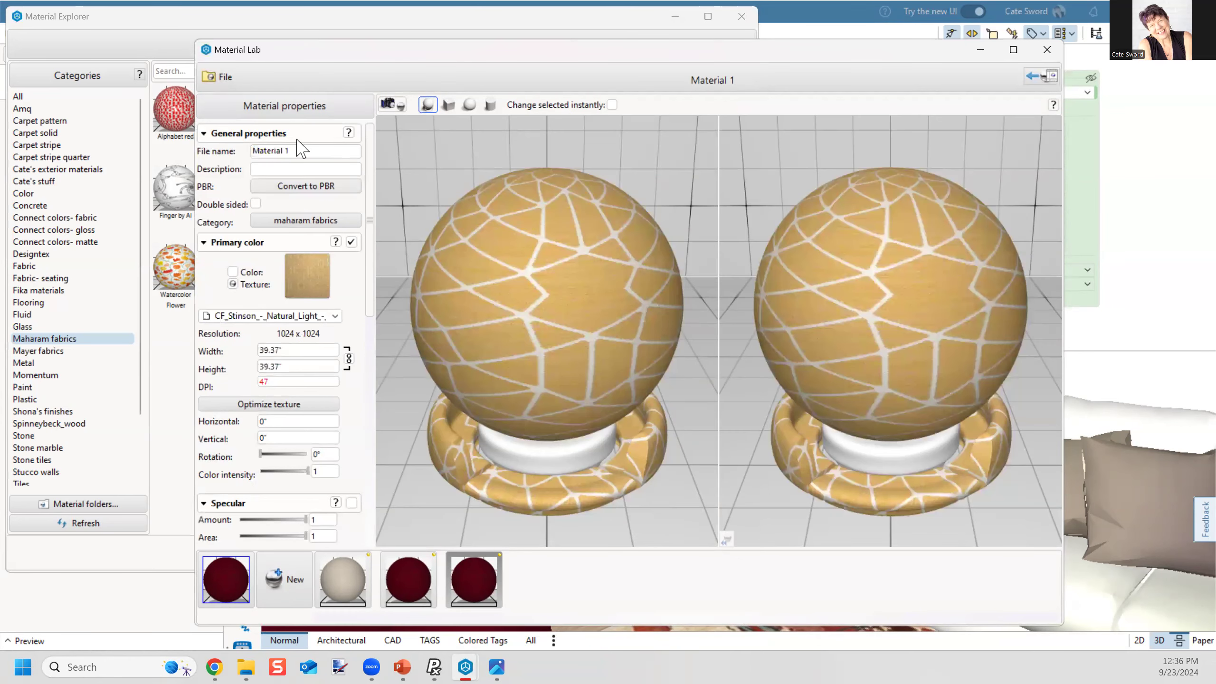
Step: Name the new material "CF Stinson masala", moving the Material Lab window to consult the chair's fabric color name
click(300, 153)
text(C)
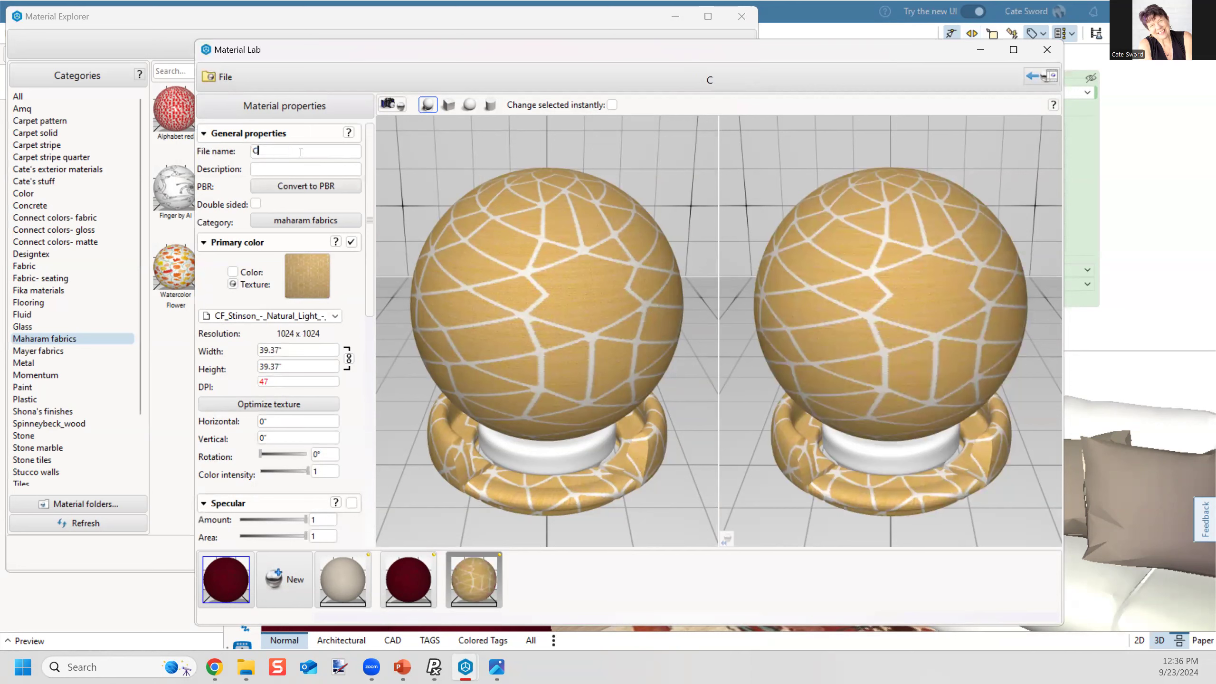
text(F Stinson)
drag(336, 66, 215, 459)
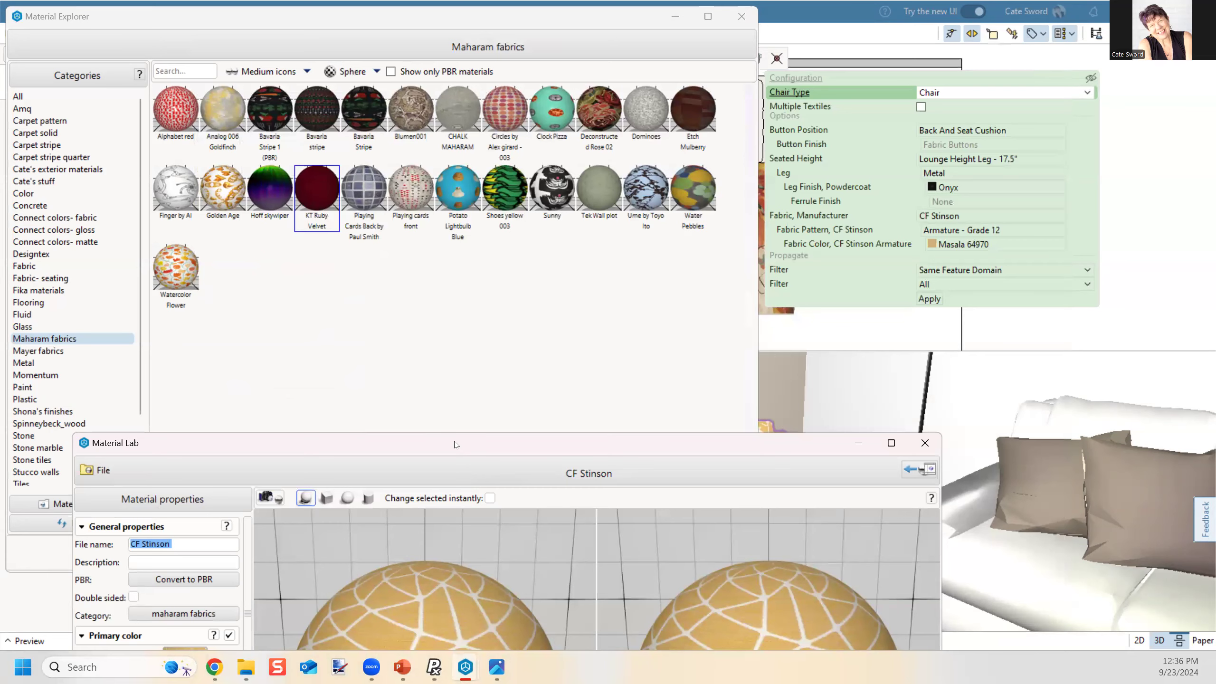
drag(455, 444, 579, 89)
click(423, 157)
text(masala)
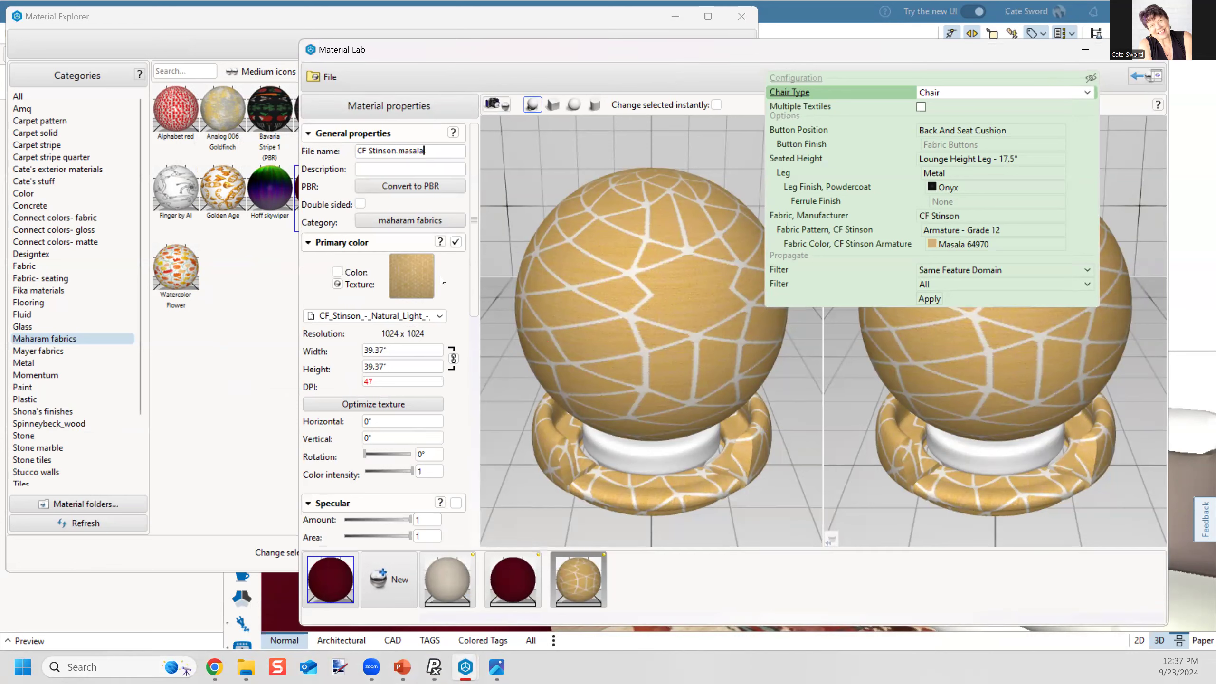
Step: Assign the CF Stinson masala material to the personal "stuff" category
click(404, 222)
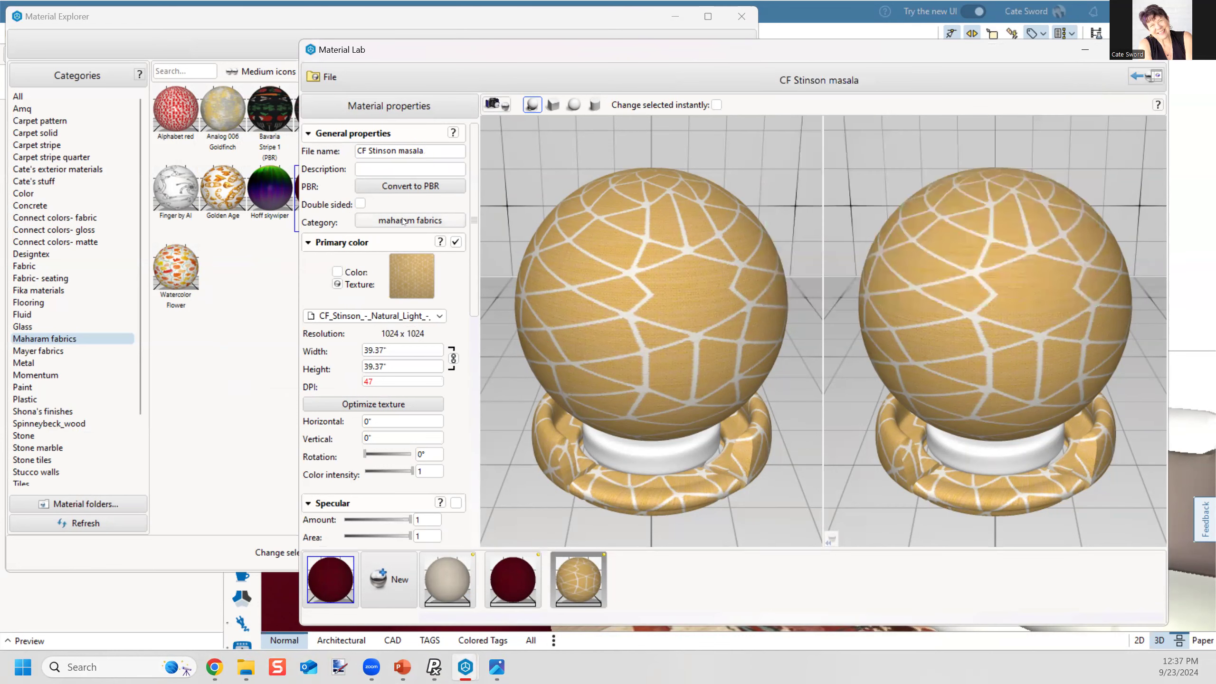
click(404, 220)
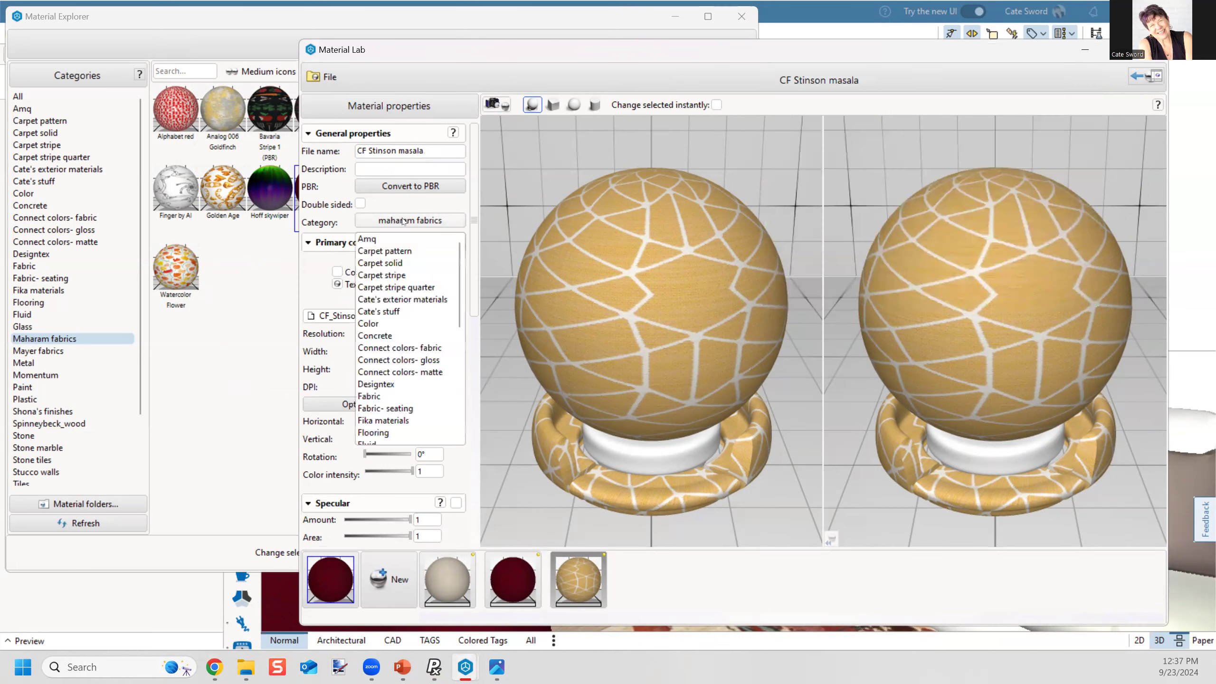
click(384, 312)
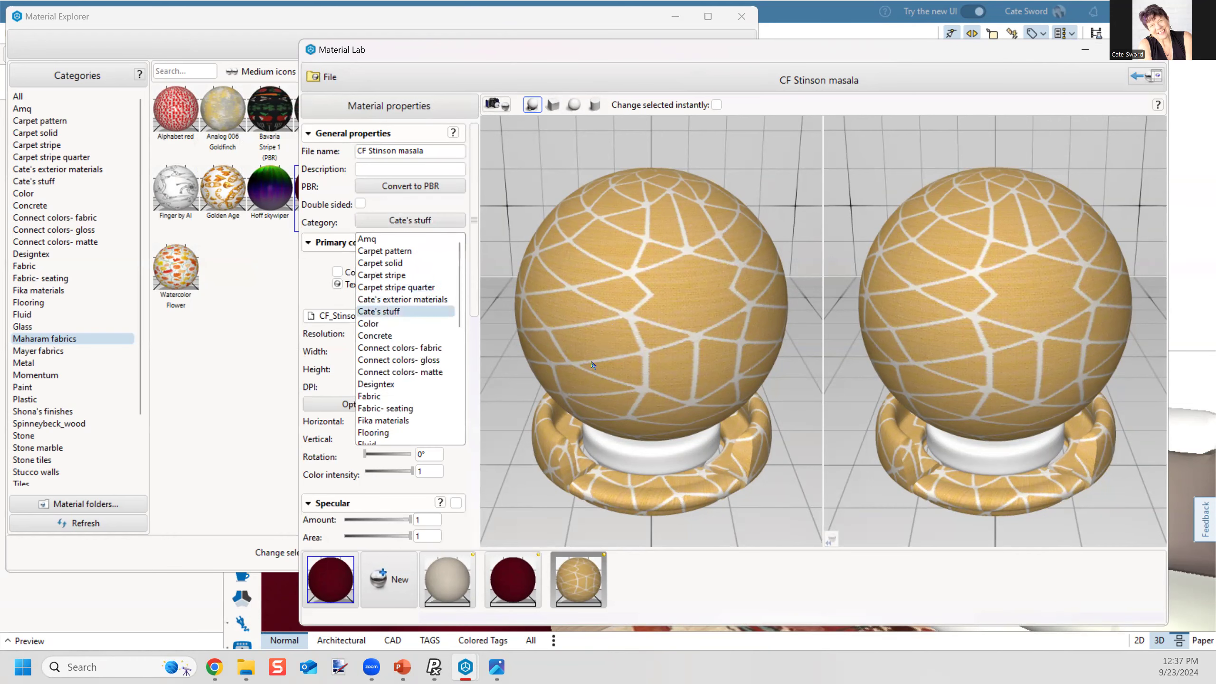
Step: Preview the material on a cube and set its primary color texture width to 30 inches
click(553, 104)
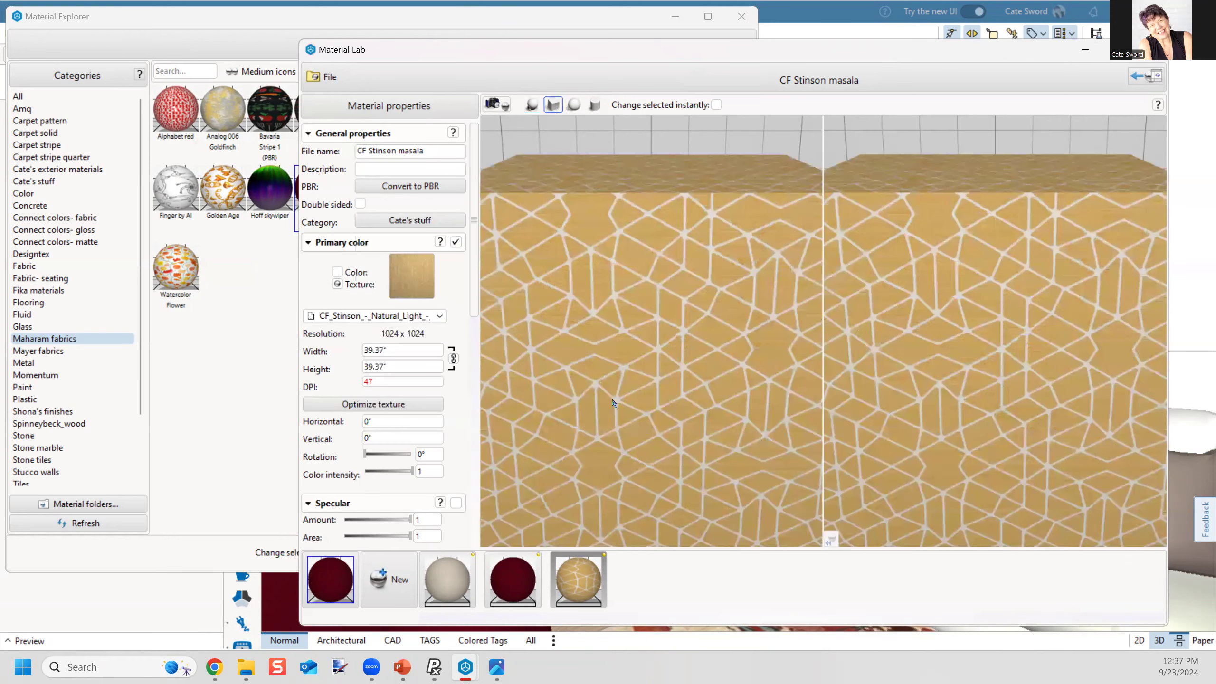
drag(635, 404, 739, 396)
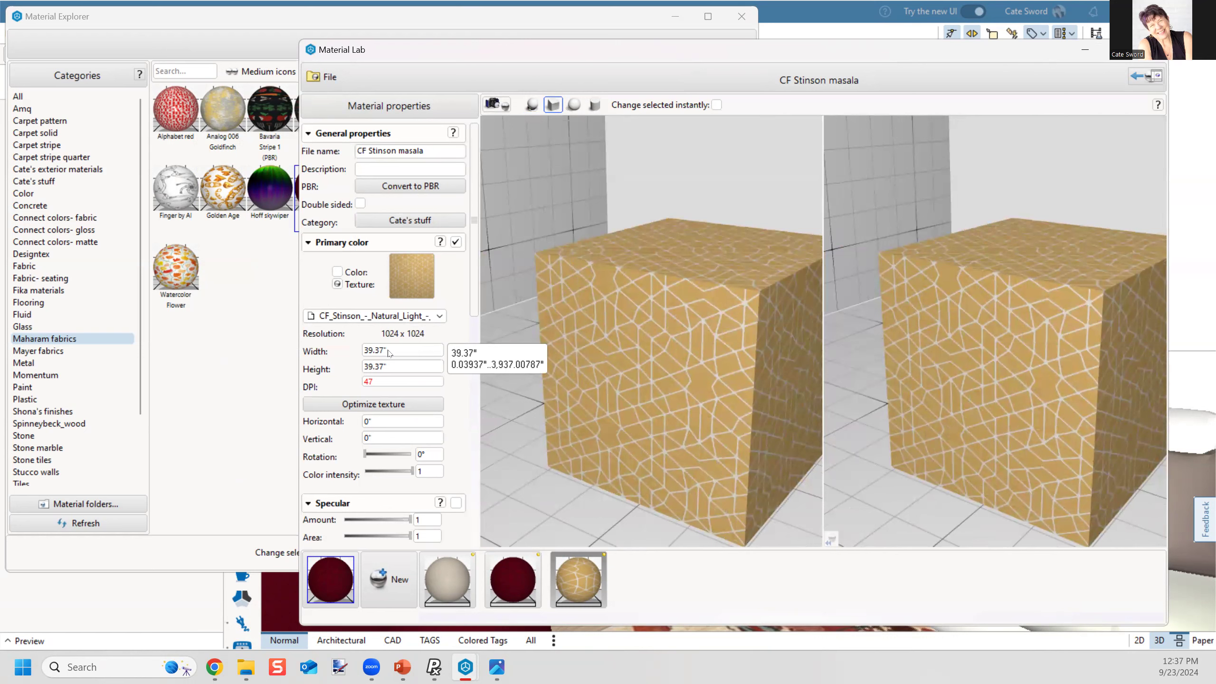
drag(387, 350, 363, 351)
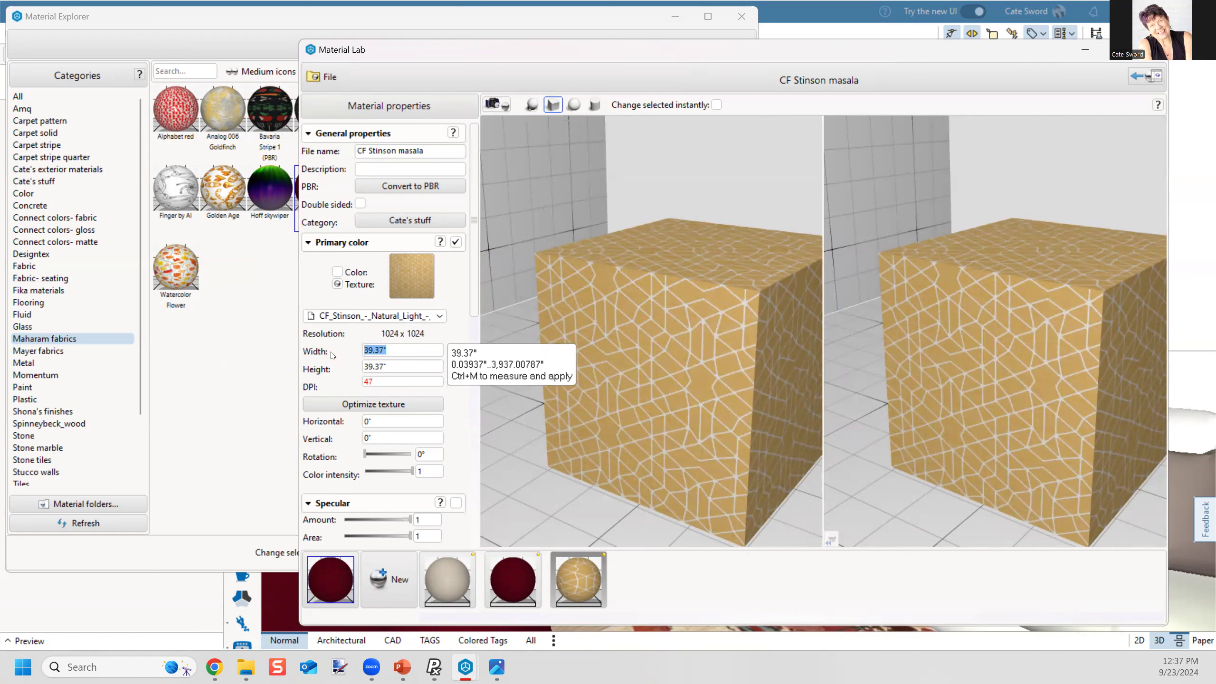
text(30)
key(Return)
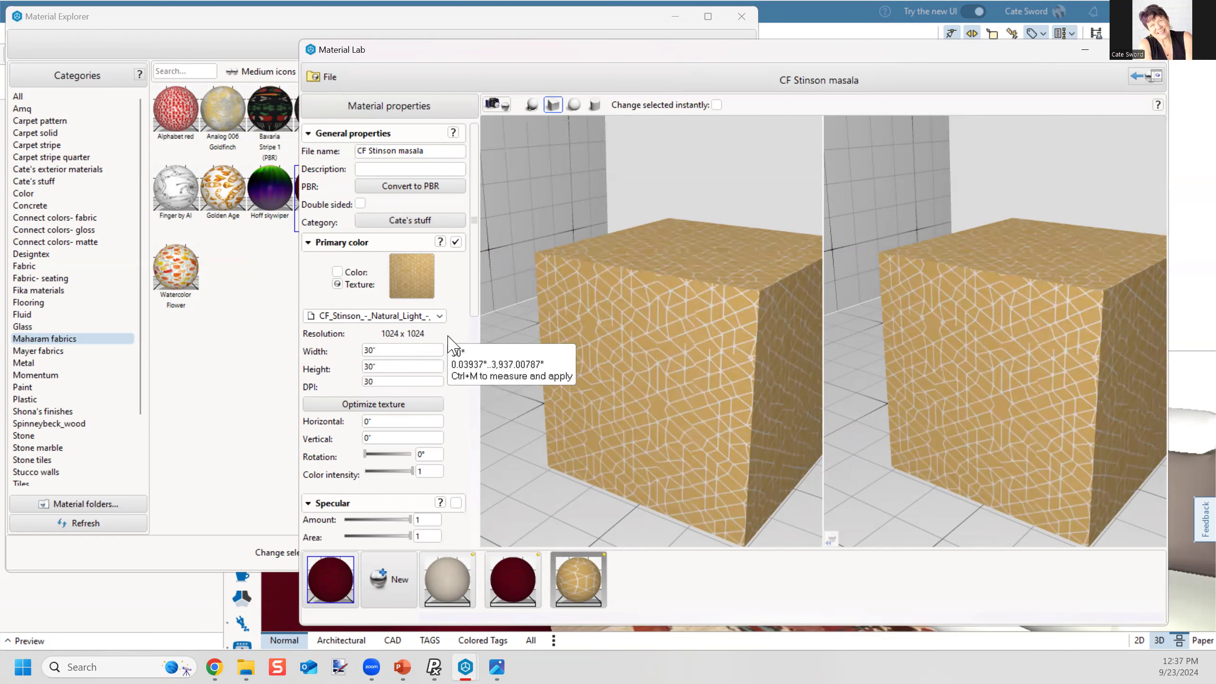
Step: Inspect the bump effect up close on the cube and start browsing for a replacement for the KT red velvet bump texture
scroll(446, 411, down, 2)
scroll(446, 411, down, 10)
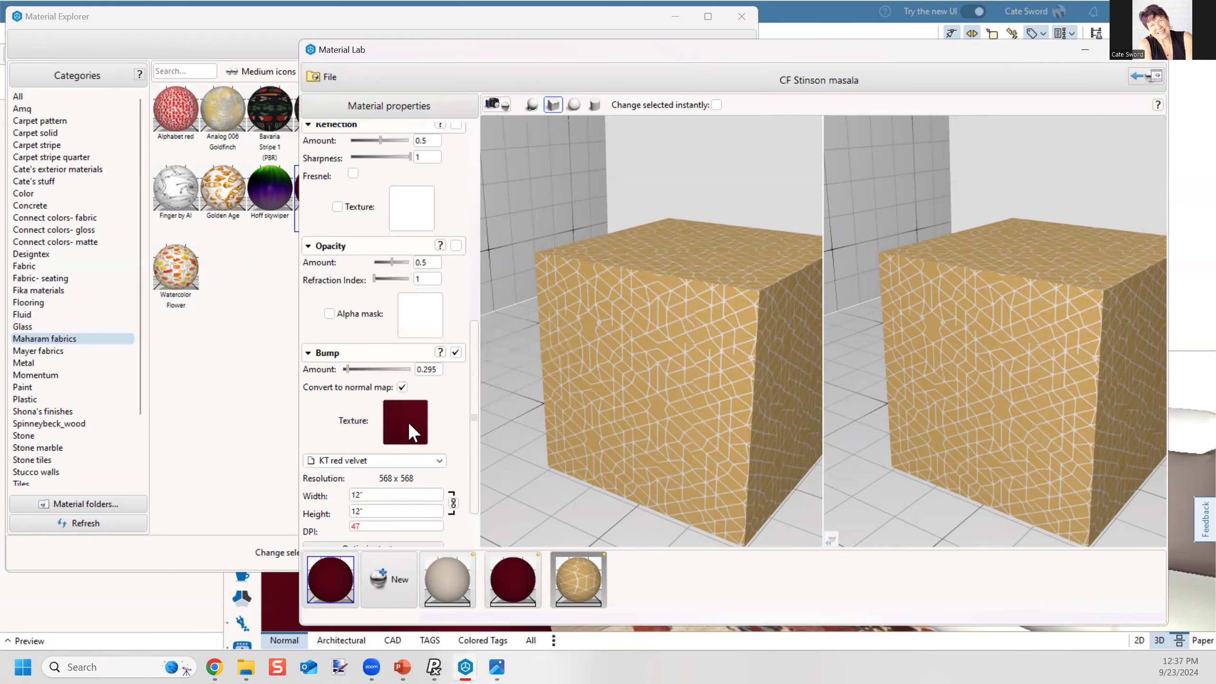
scroll(655, 371, up, 5)
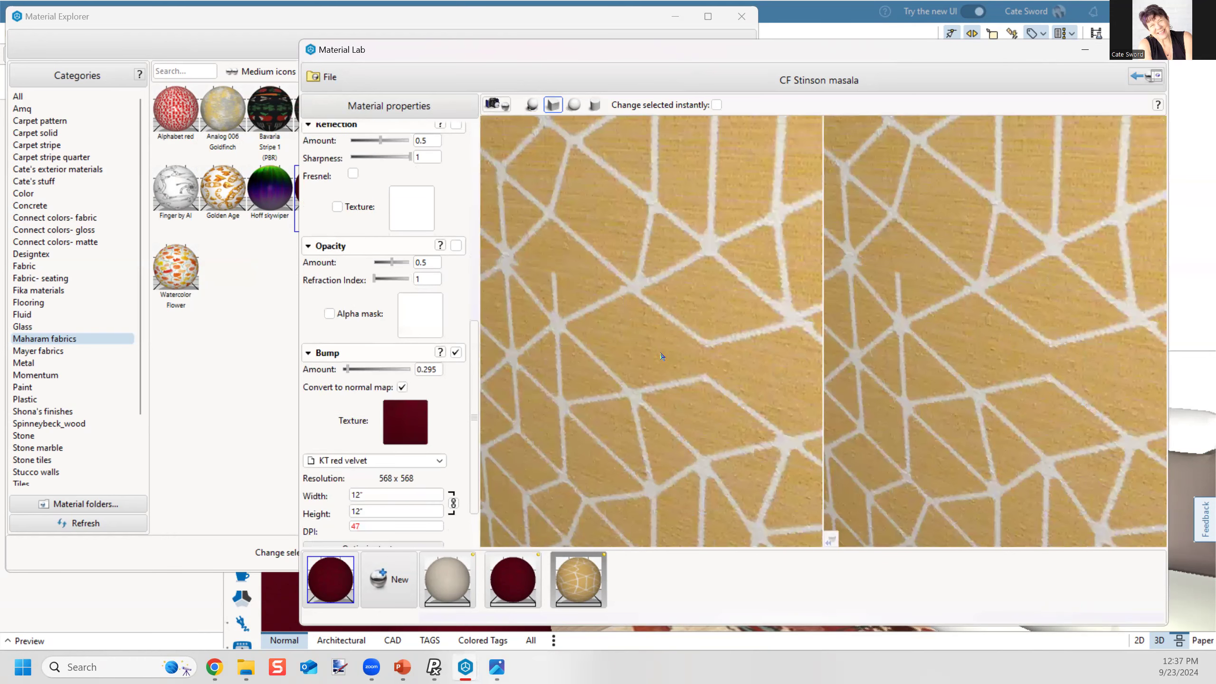
drag(655, 371, 648, 360)
scroll(647, 360, down, 2)
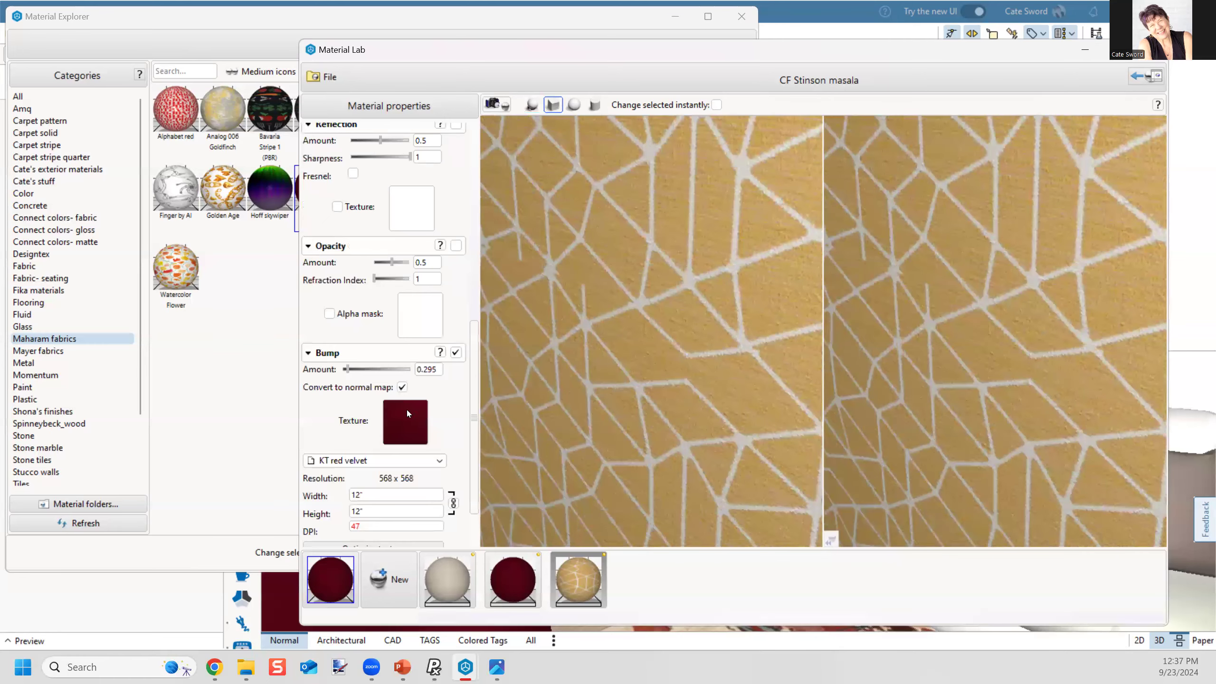
click(378, 461)
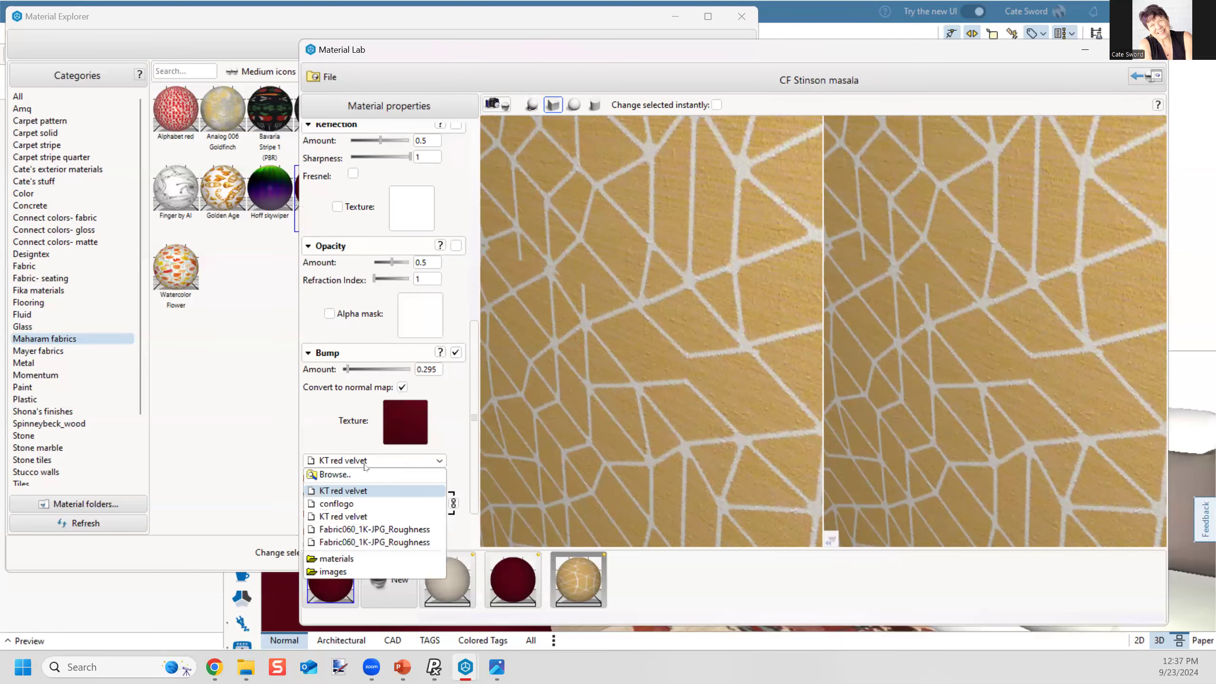
click(357, 475)
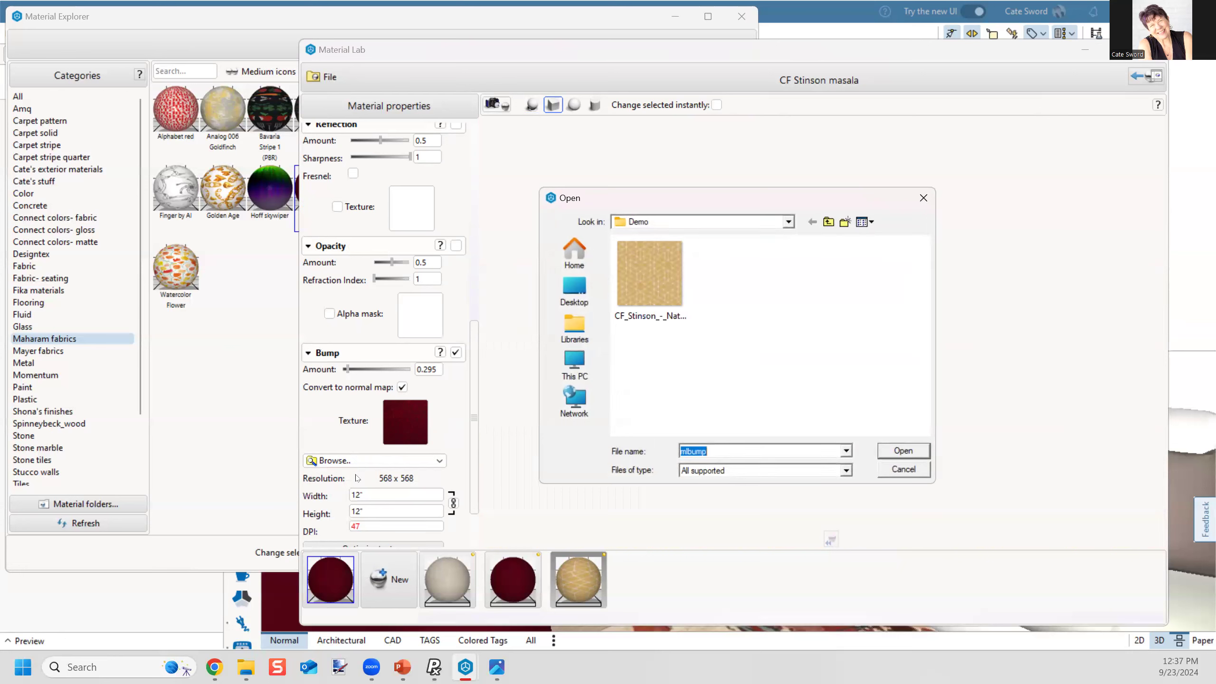
Step: Browse to the PBR folder inside Documents, CET Documents, all_textures for the bump texture
click(769, 222)
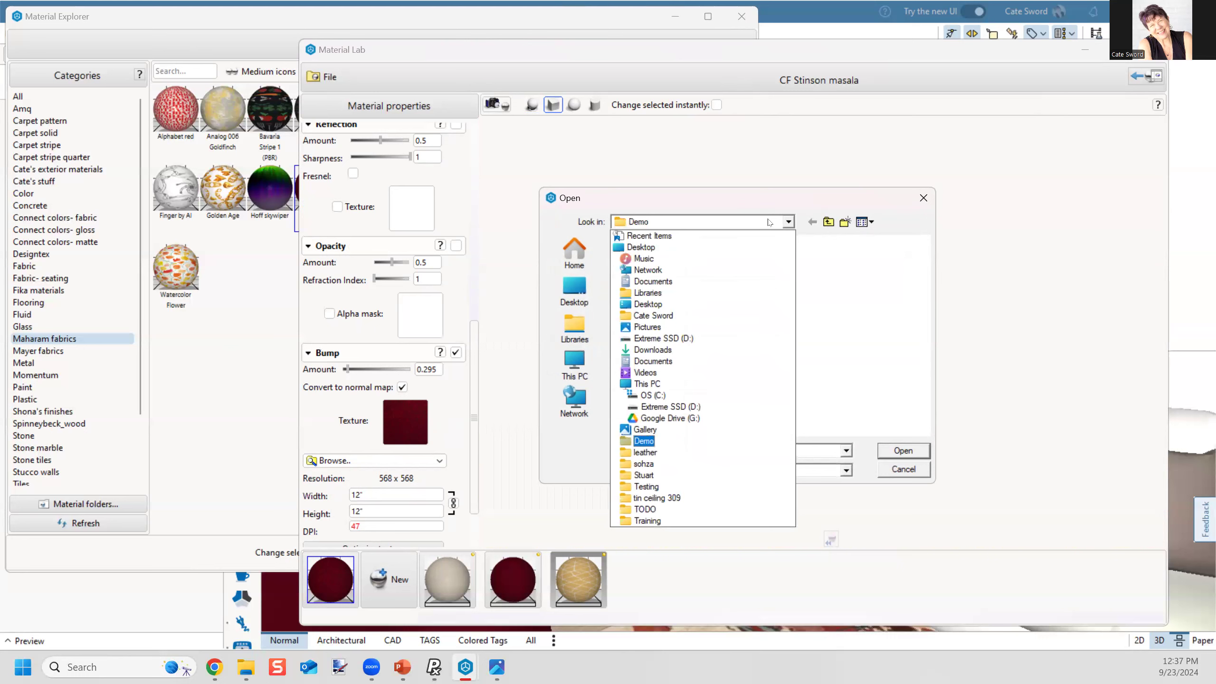
click(650, 361)
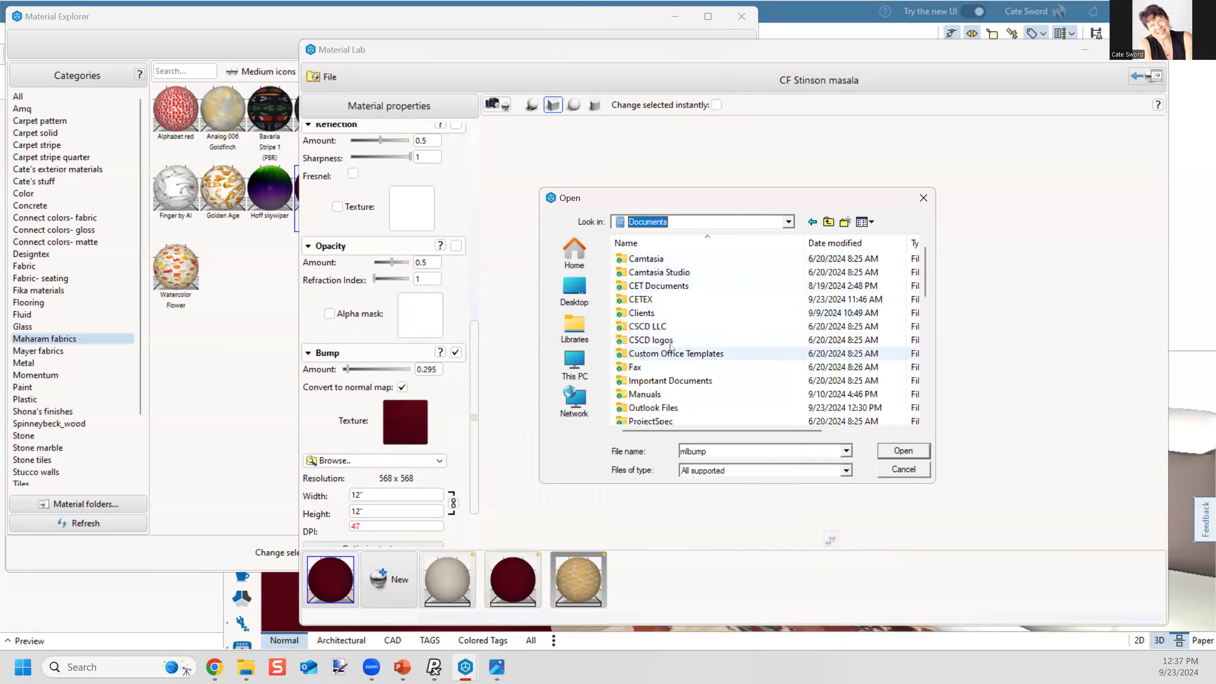
double_click(657, 285)
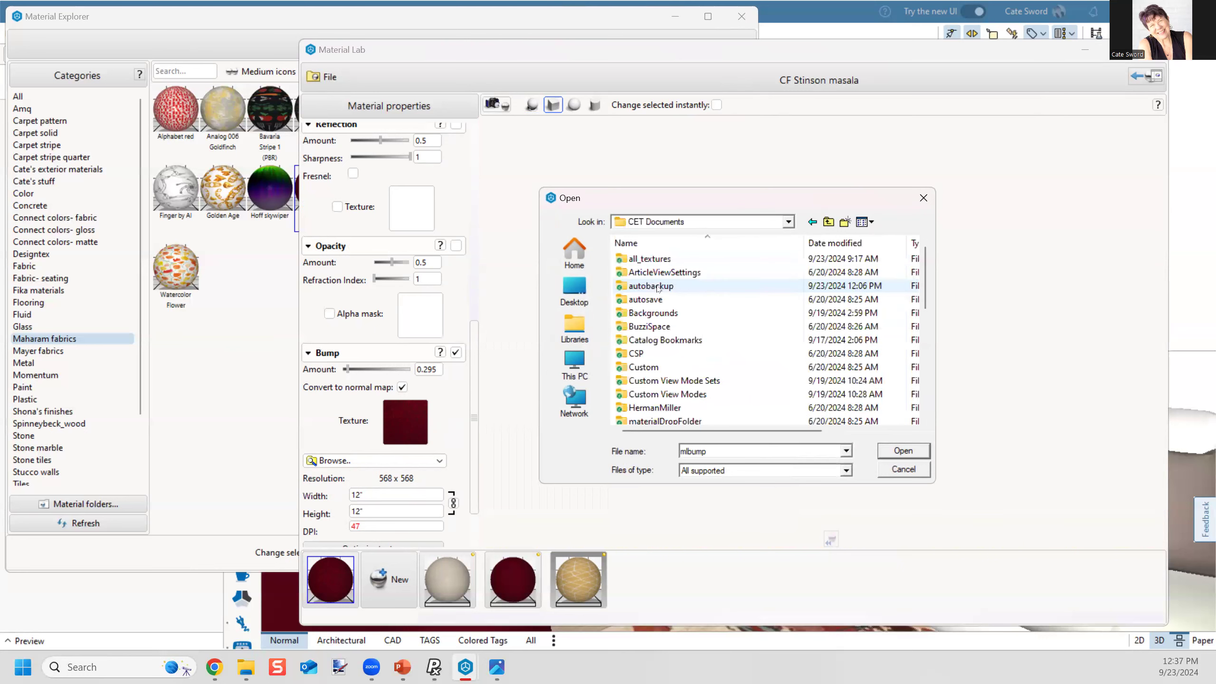
click(642, 261)
double_click(643, 262)
scroll(698, 365, down, 6)
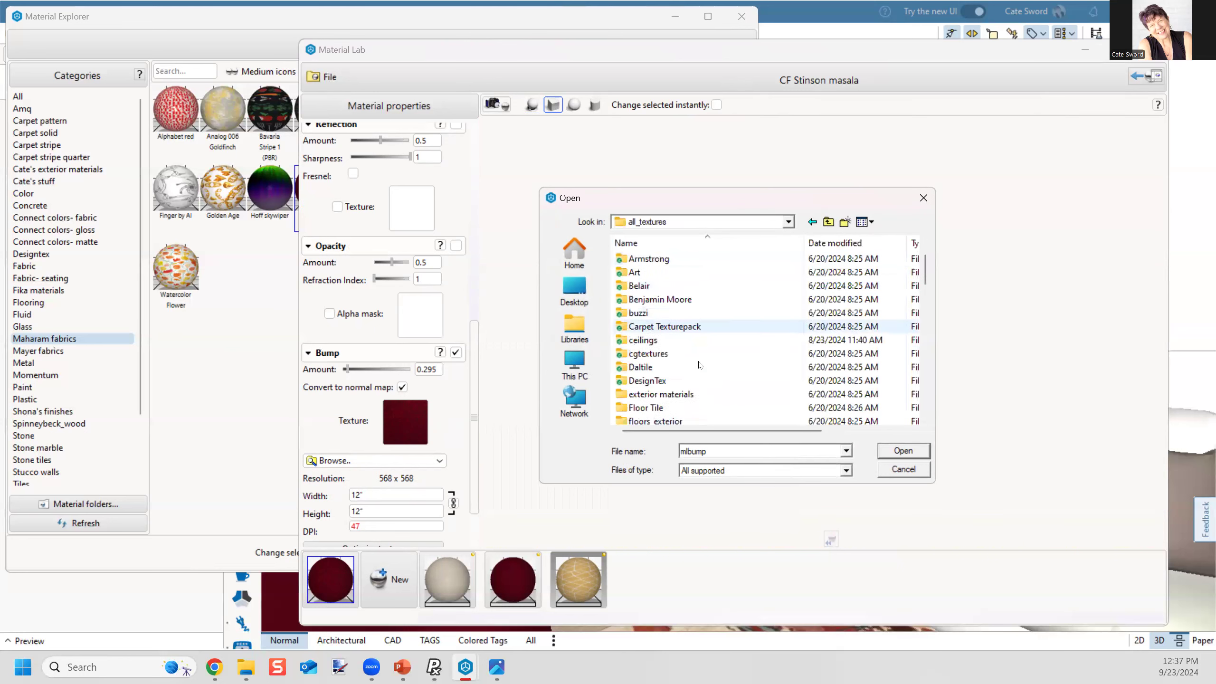
scroll(697, 365, down, 3)
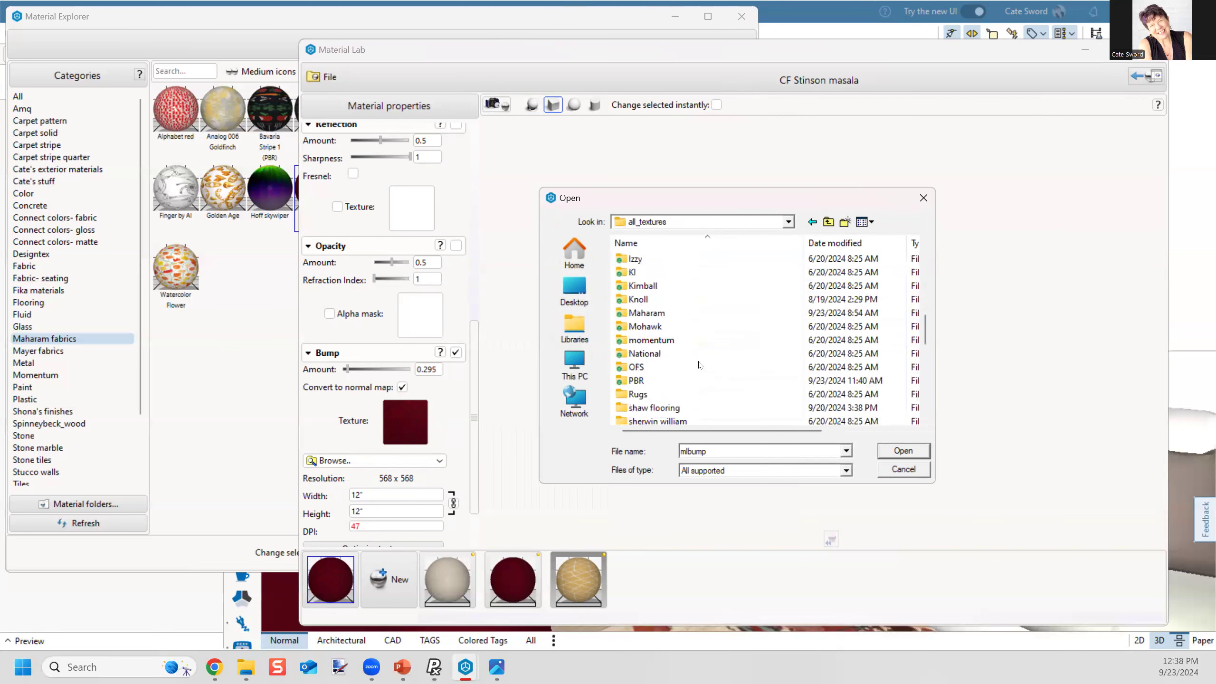
click(633, 380)
double_click(633, 380)
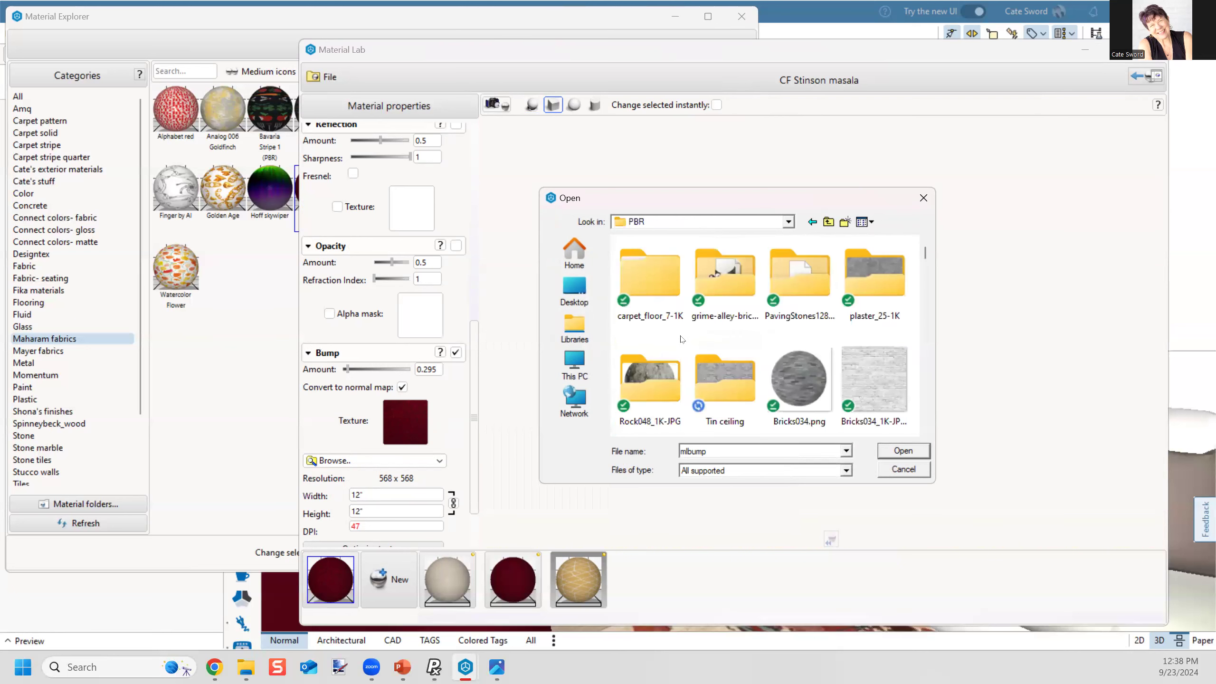
Step: Load Fabric060_1K-JPG_Roughness.jpg from the PBR folder as the material's bump texture
scroll(681, 339, down, 5)
scroll(733, 371, down, 6)
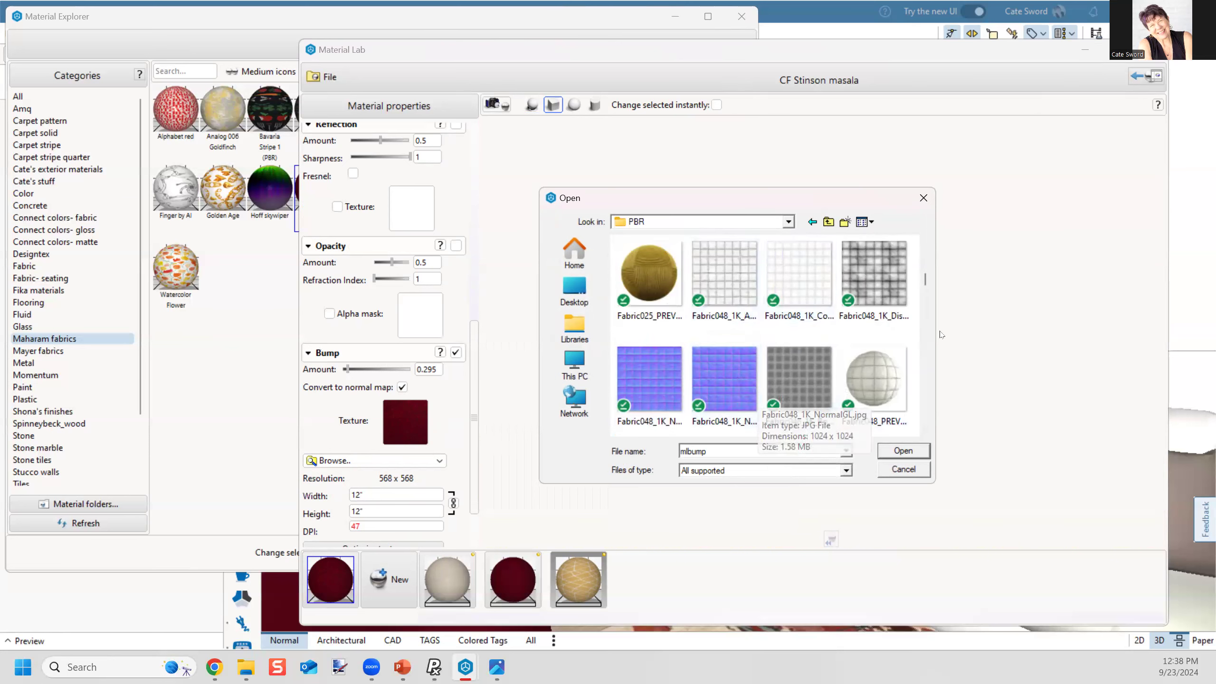
scroll(757, 345, down, 2)
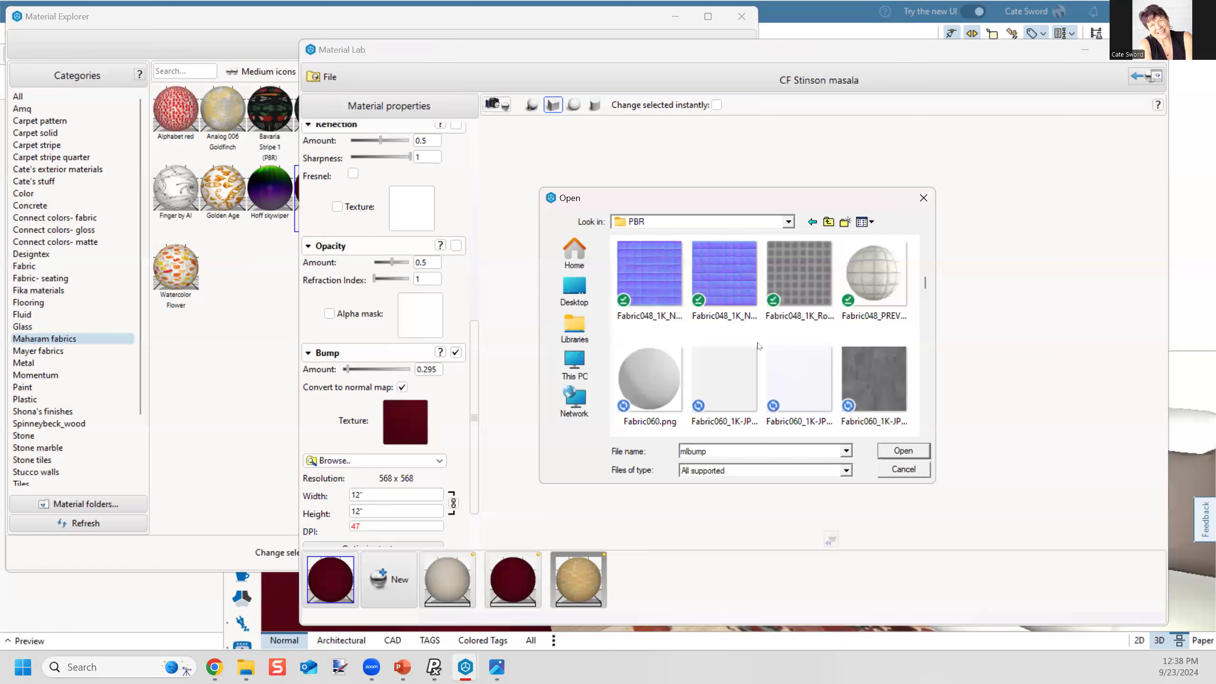
scroll(716, 377, down, 2)
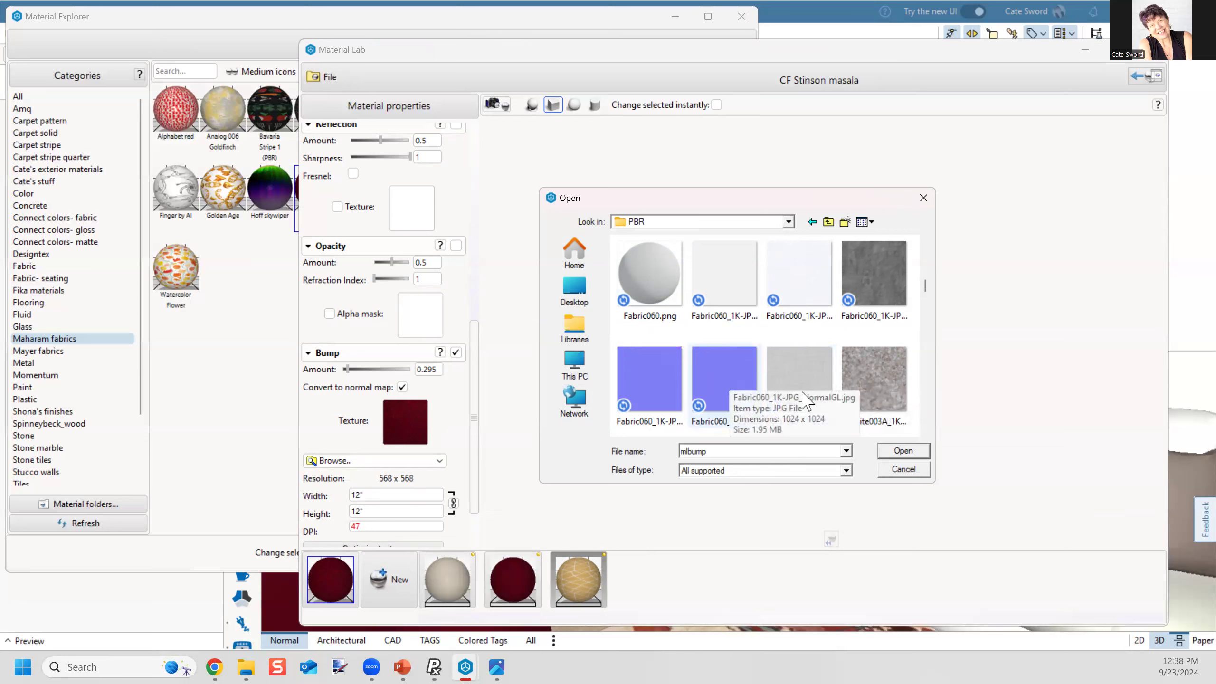
click(804, 378)
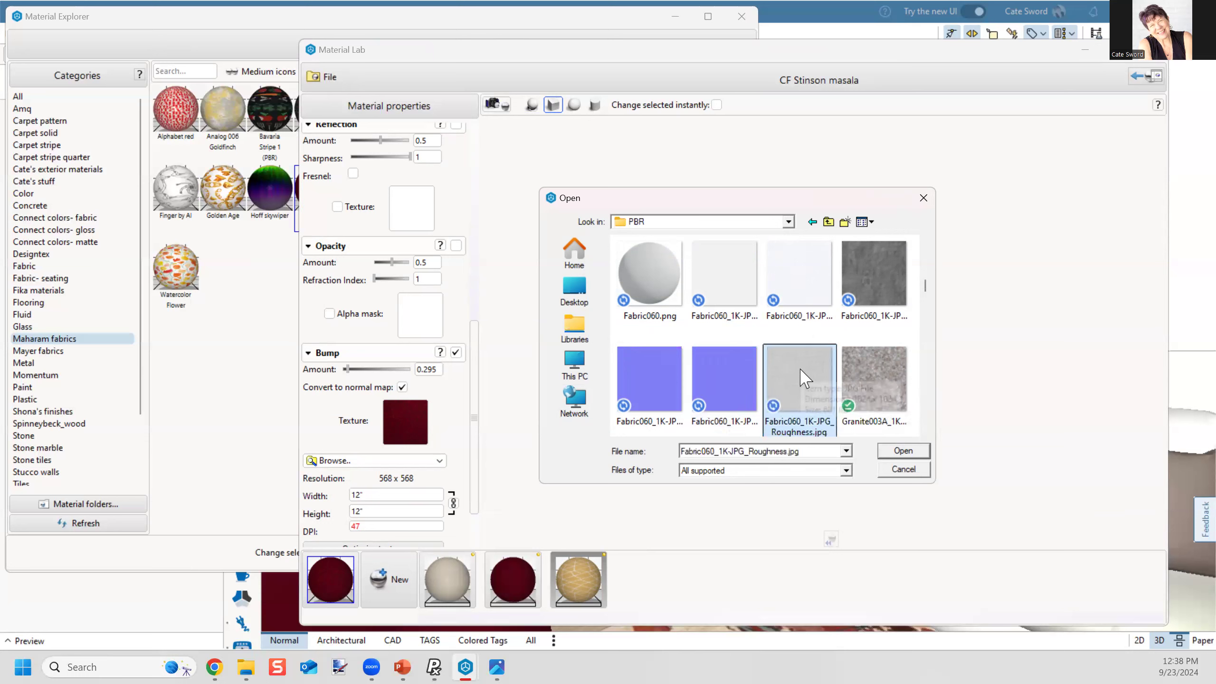
double_click(804, 377)
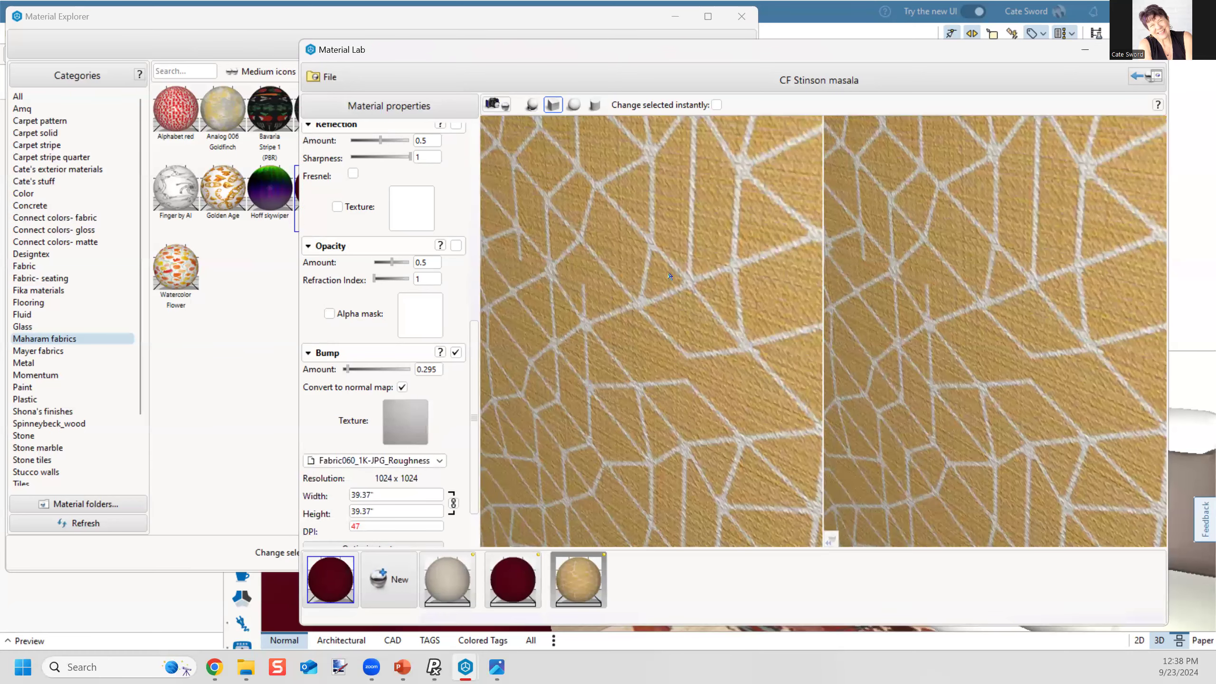
Step: Set the bump texture width to 20 inches, reduce the bump amount to 0.168, and check the effect on the preview cube
scroll(669, 277, up, 2)
scroll(671, 301, up, 1)
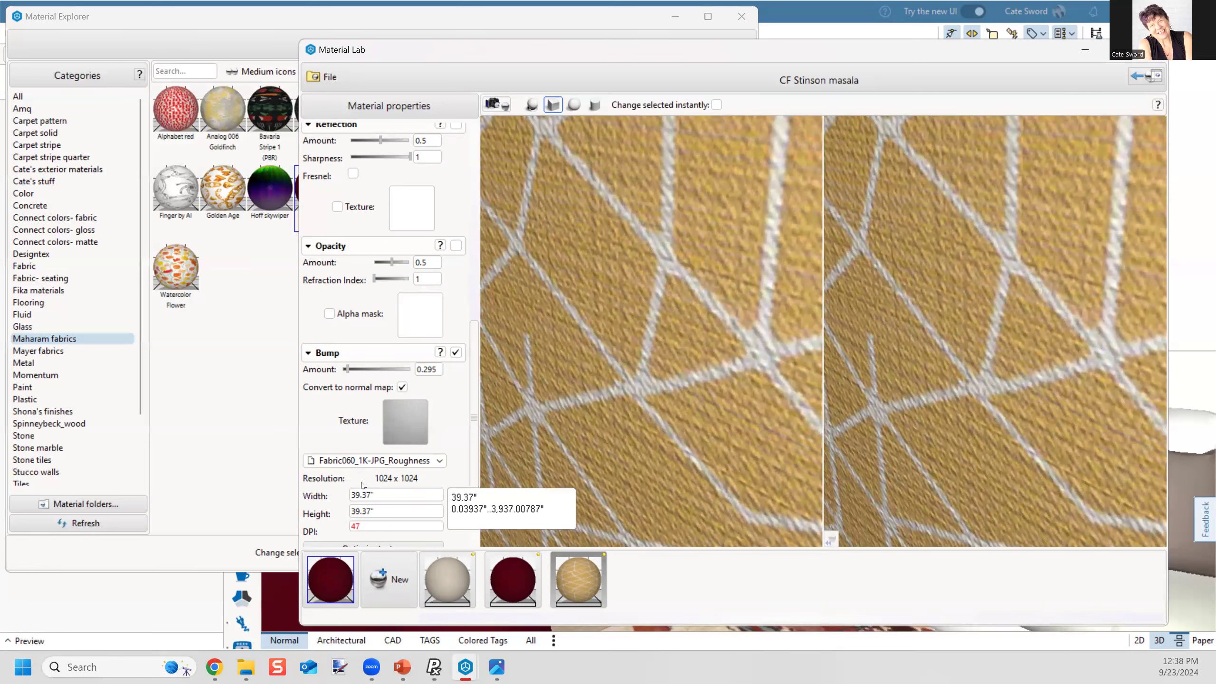
double_click(384, 498)
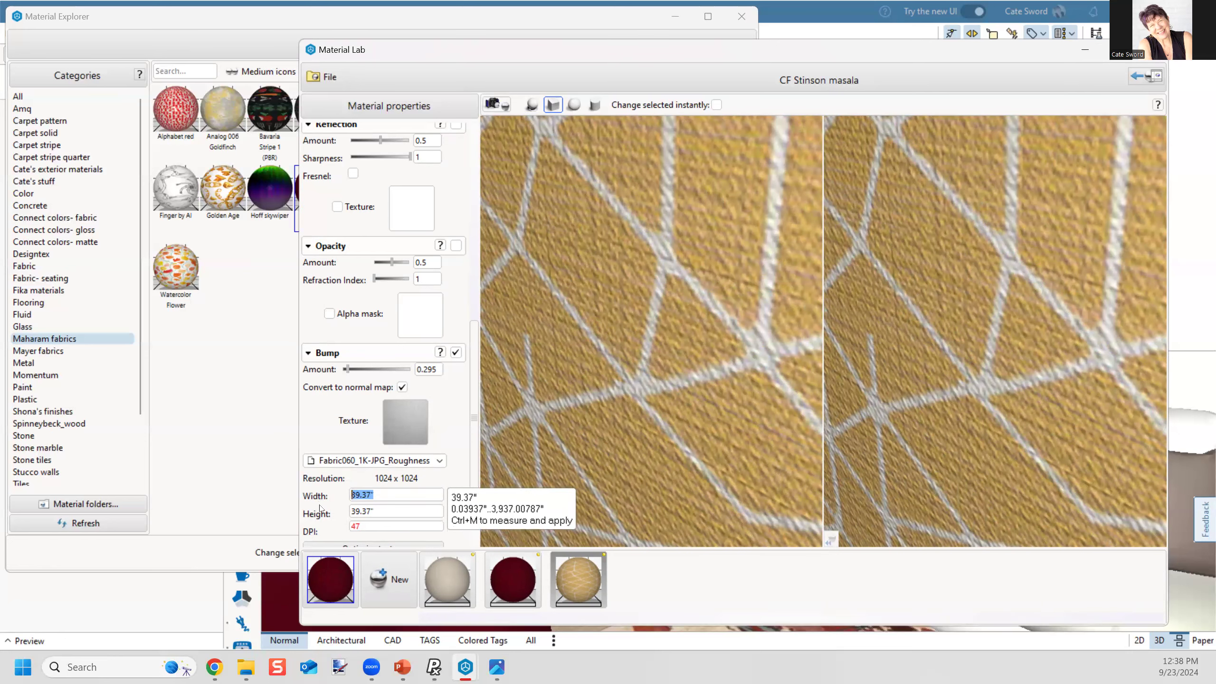
text(20)
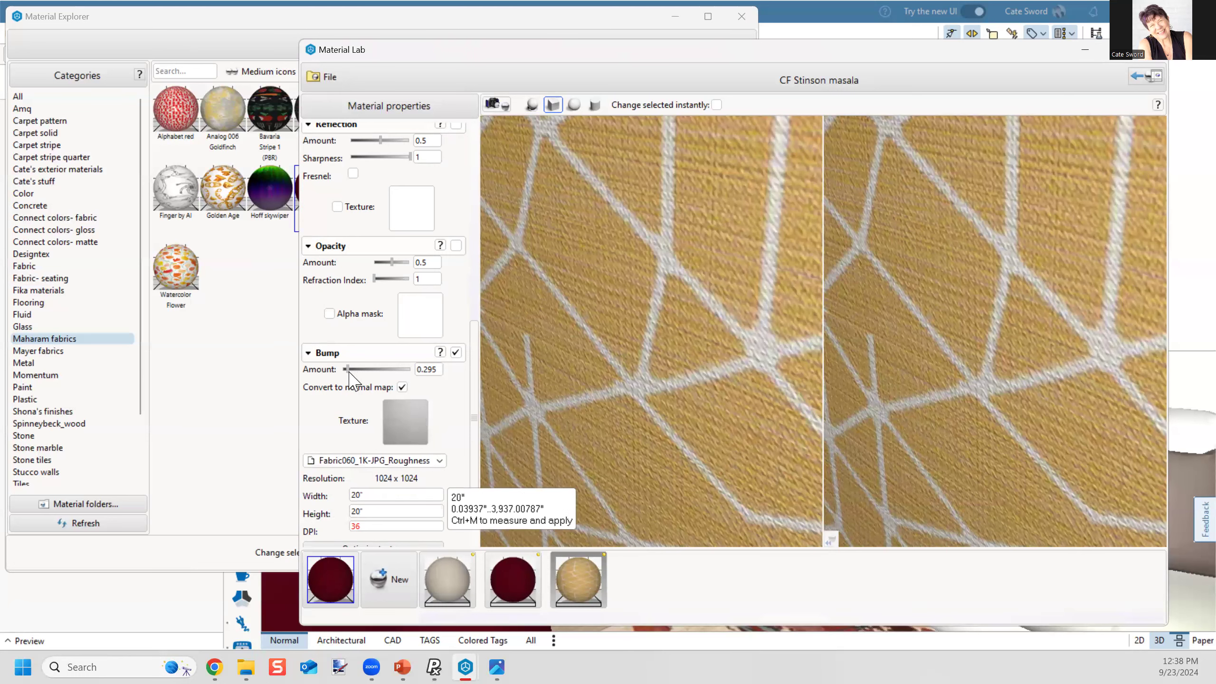
drag(347, 370, 345, 370)
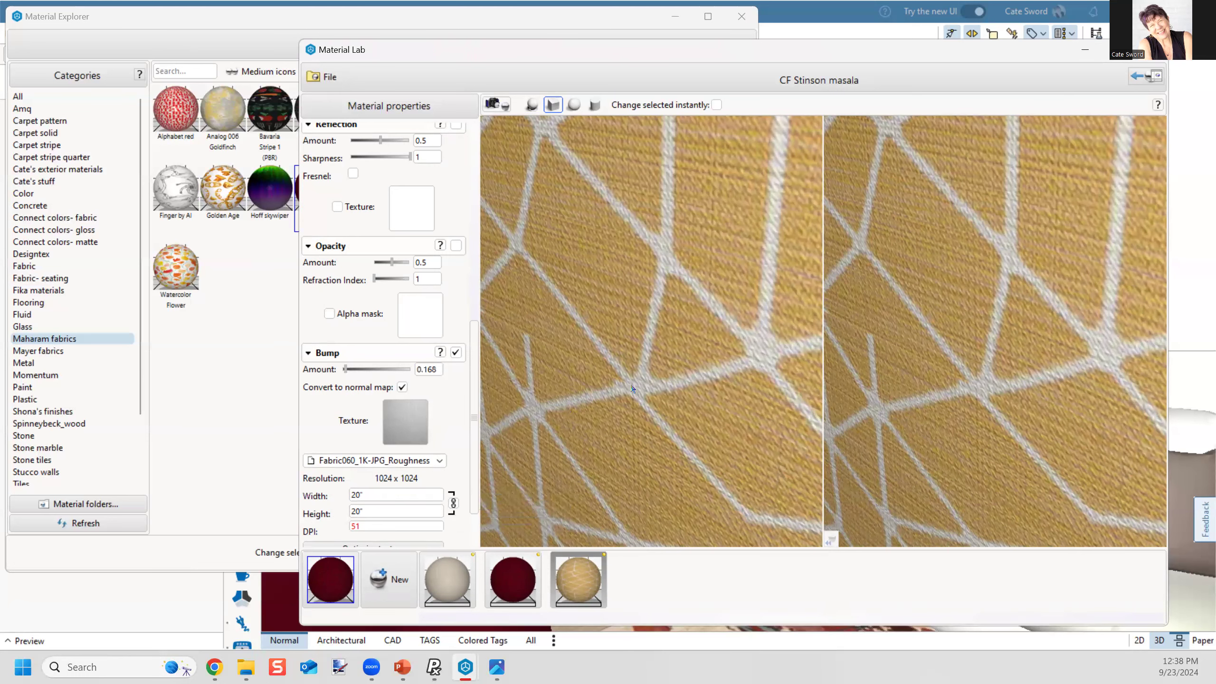
scroll(678, 384, down, 5)
drag(678, 384, 637, 340)
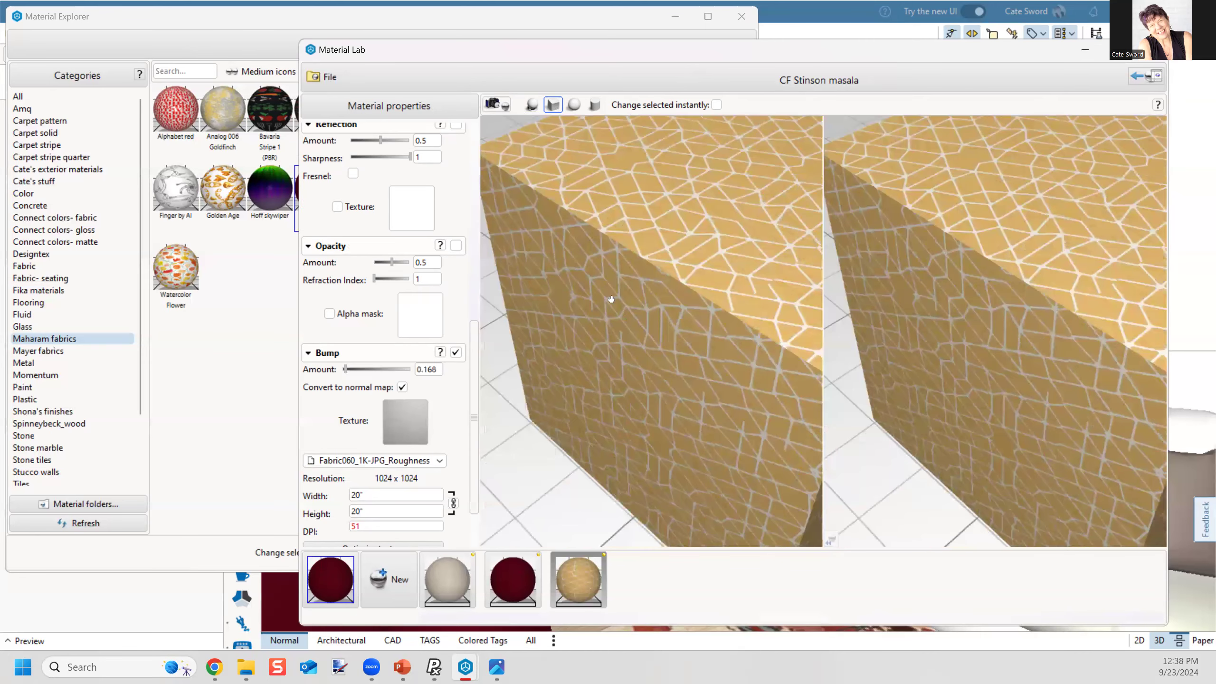
Step: Save the CF Stinson masala material in the CET Materials folder, keeping its current texture DPI
scroll(383, 240, up, 10)
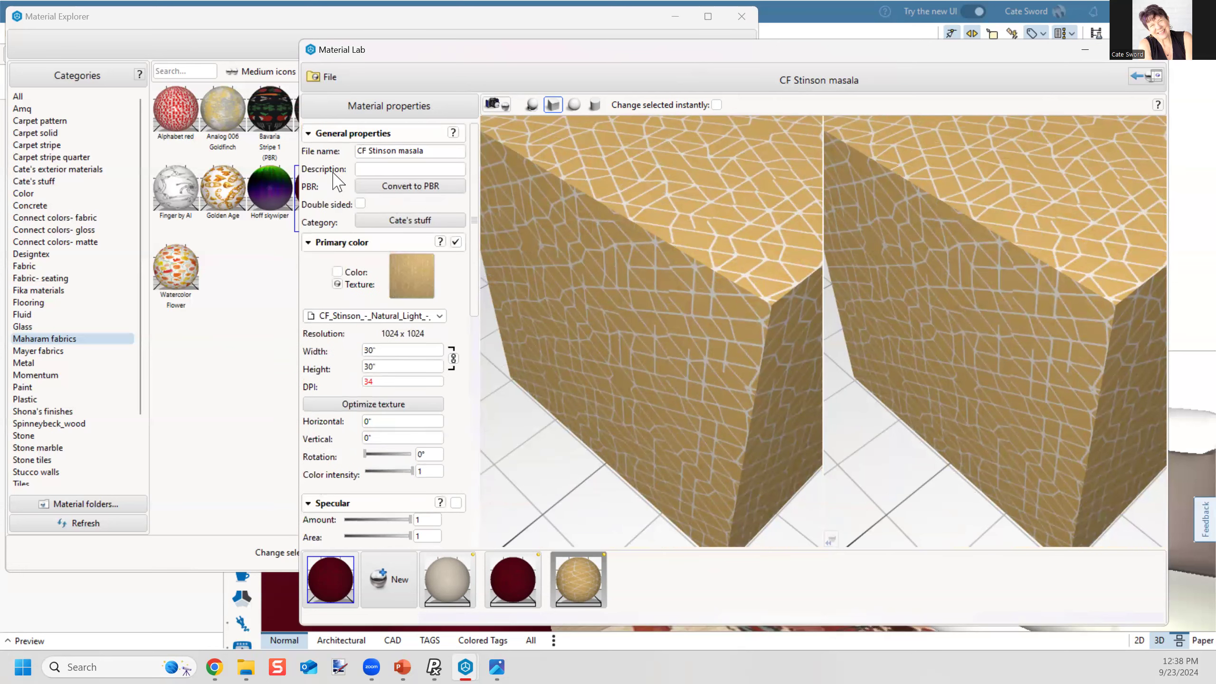
click(329, 77)
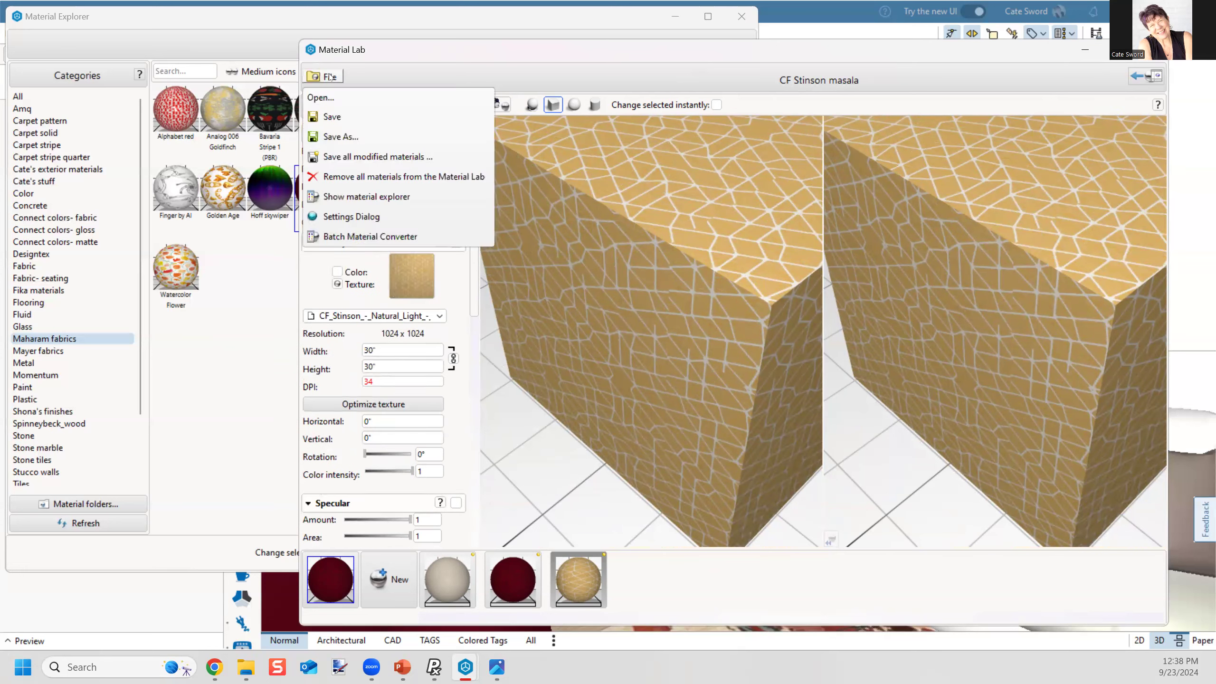
click(331, 117)
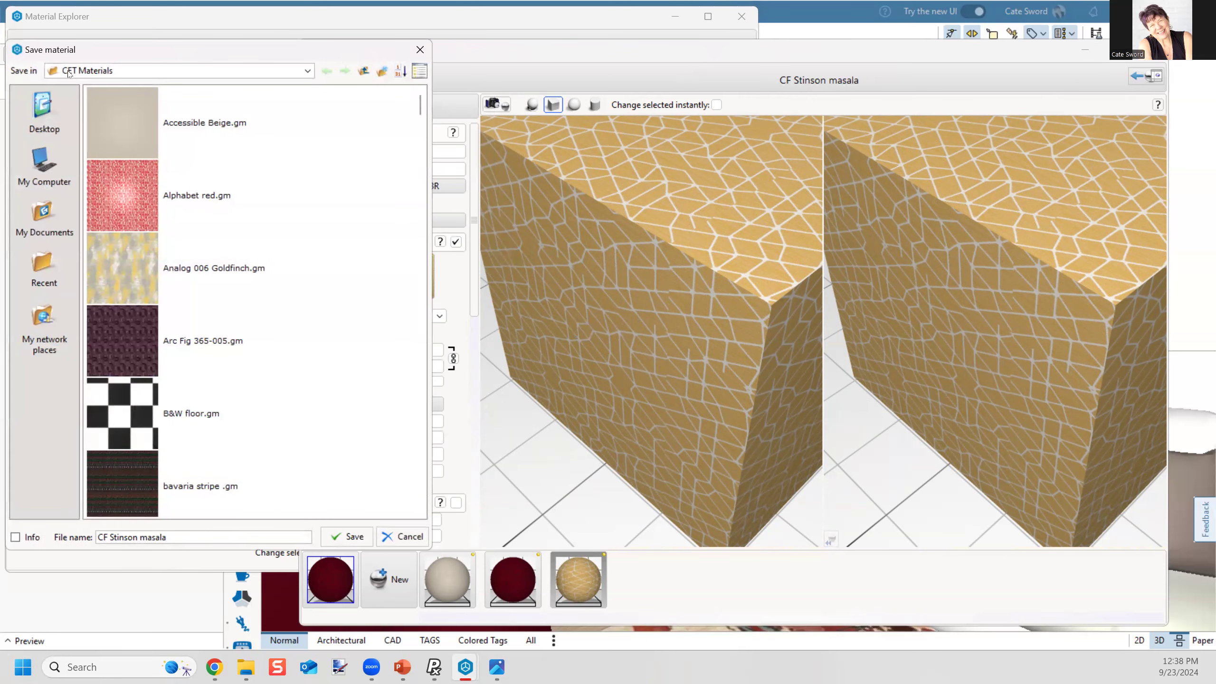
click(346, 536)
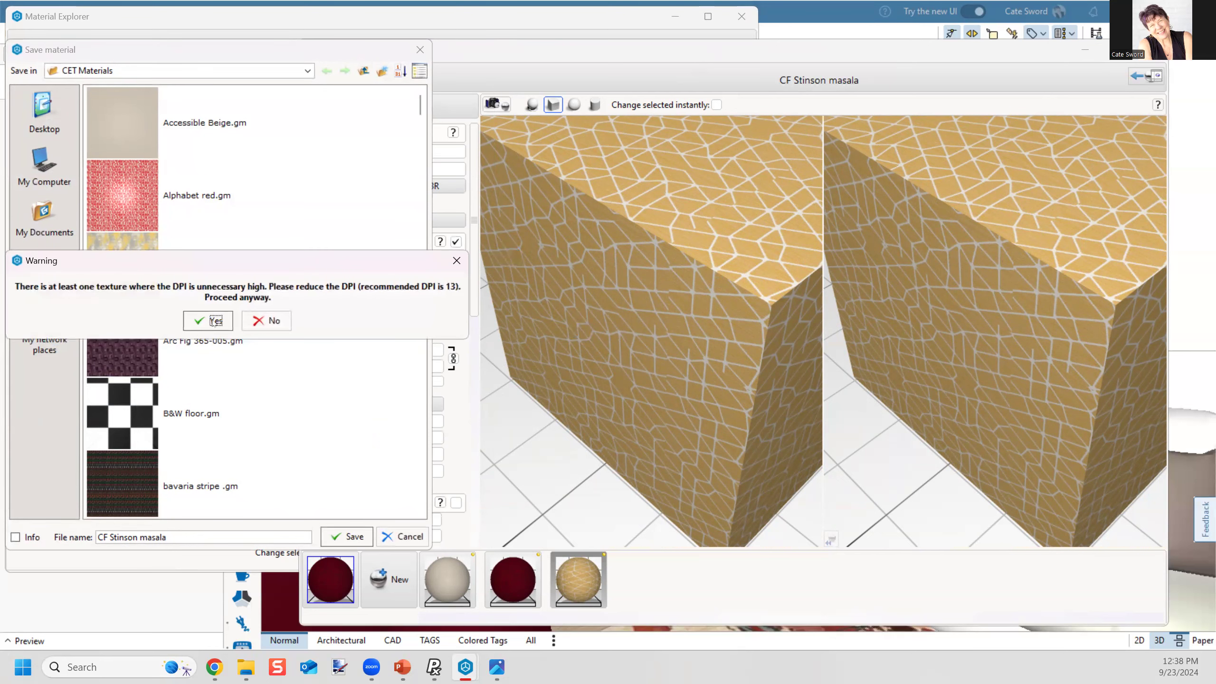
click(210, 321)
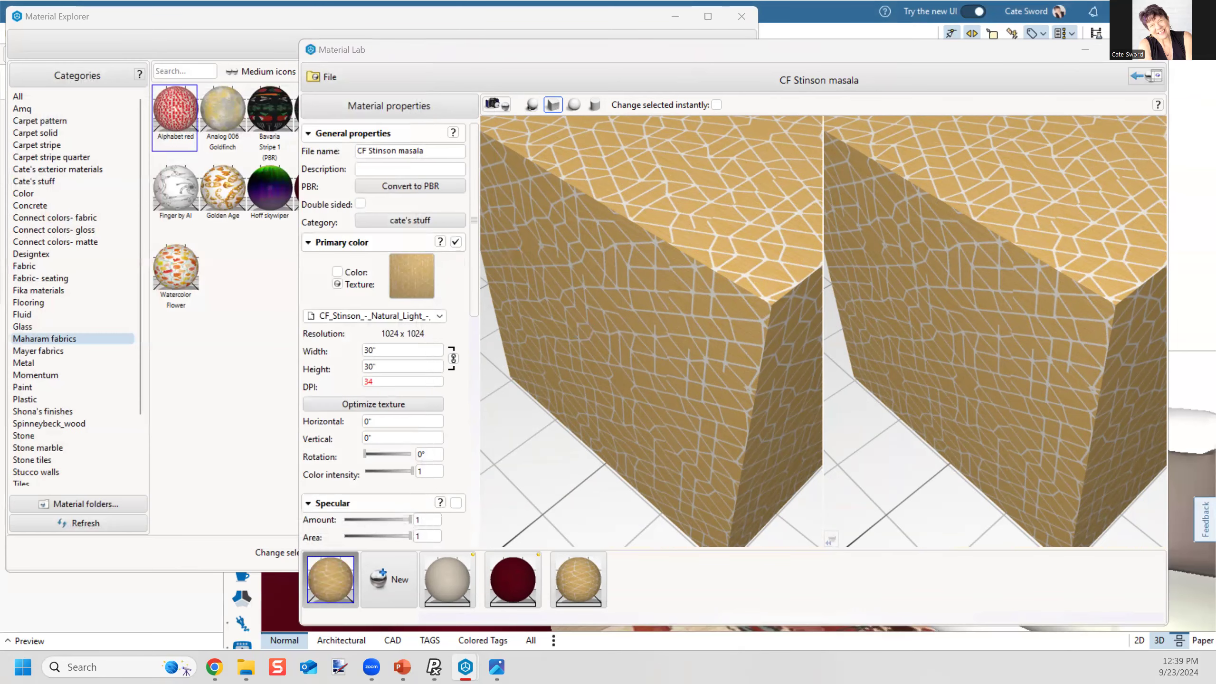
Step: Minimize the Material Lab, show the personal "stuff" category in the Material Explorer, and move that window clear of the drawing
click(1151, 50)
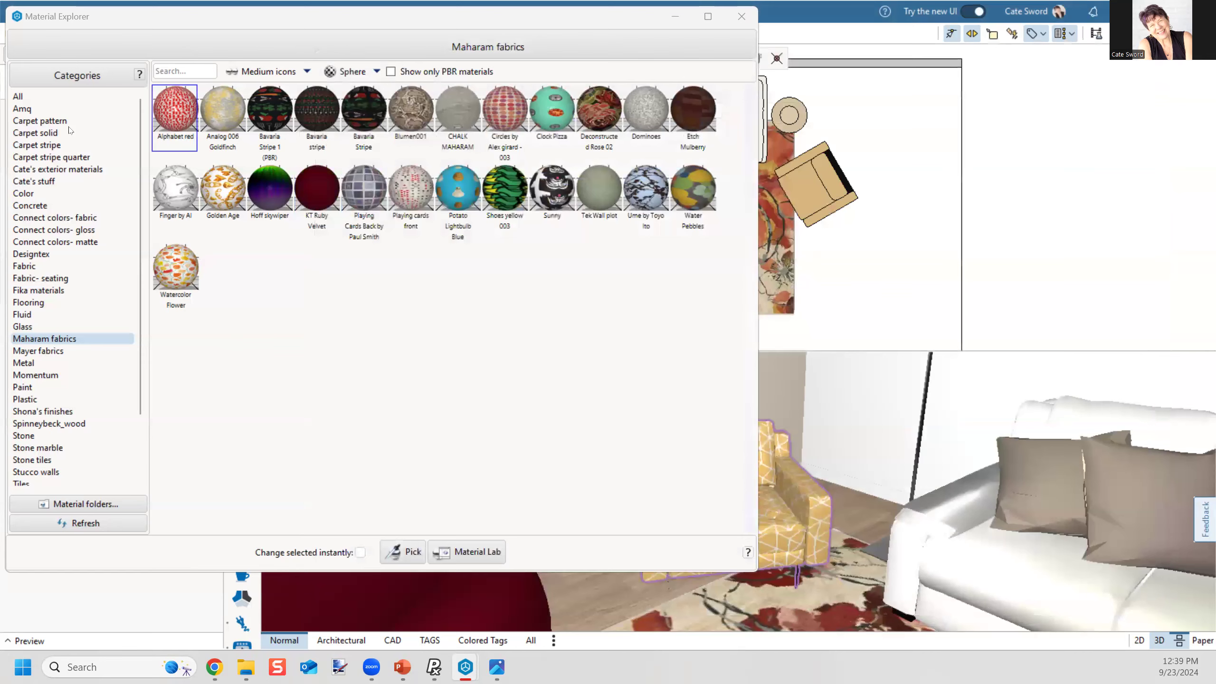
click(34, 183)
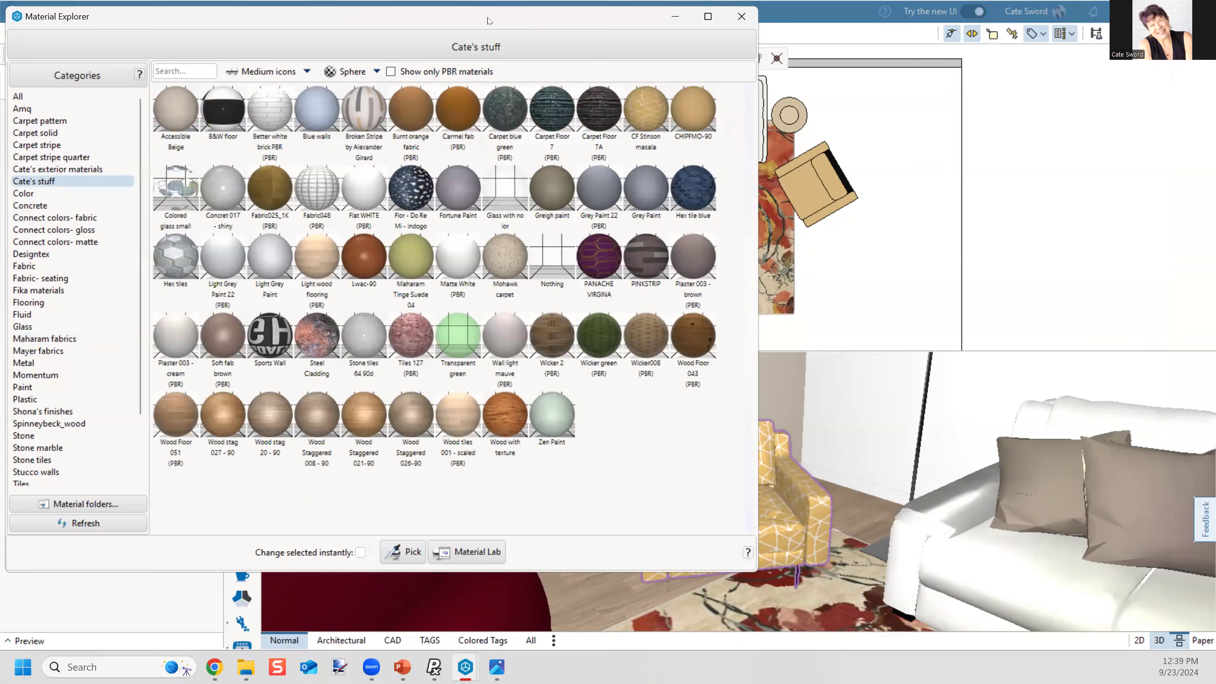
drag(493, 19, 238, 58)
Step: Apply the CF Stinson masala material to the pouf in the 3D view and close the Material Explorer
right_drag(830, 494, 768, 445)
click(392, 152)
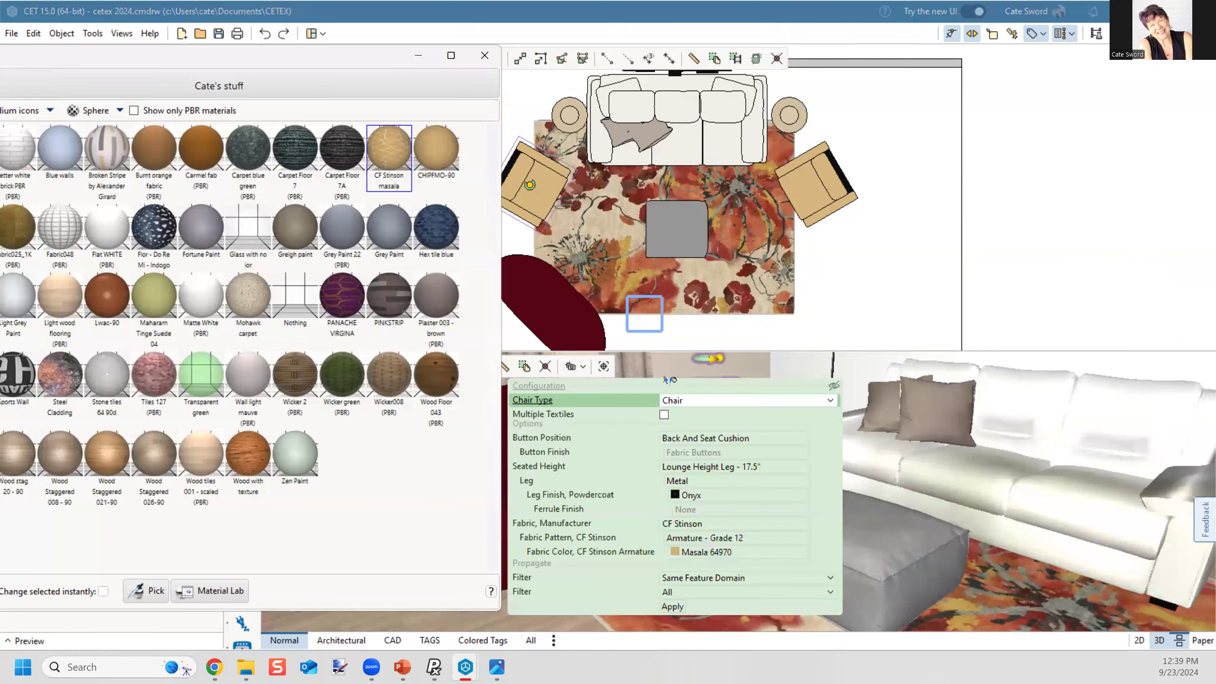
click(849, 541)
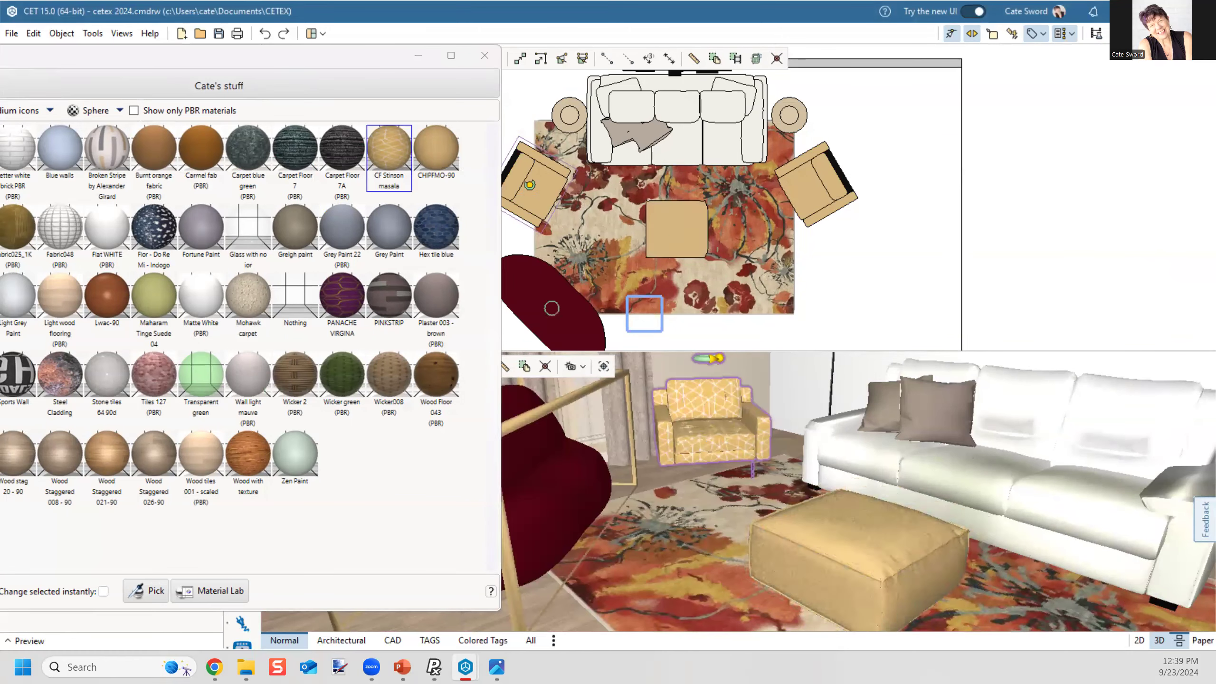
key(Escape)
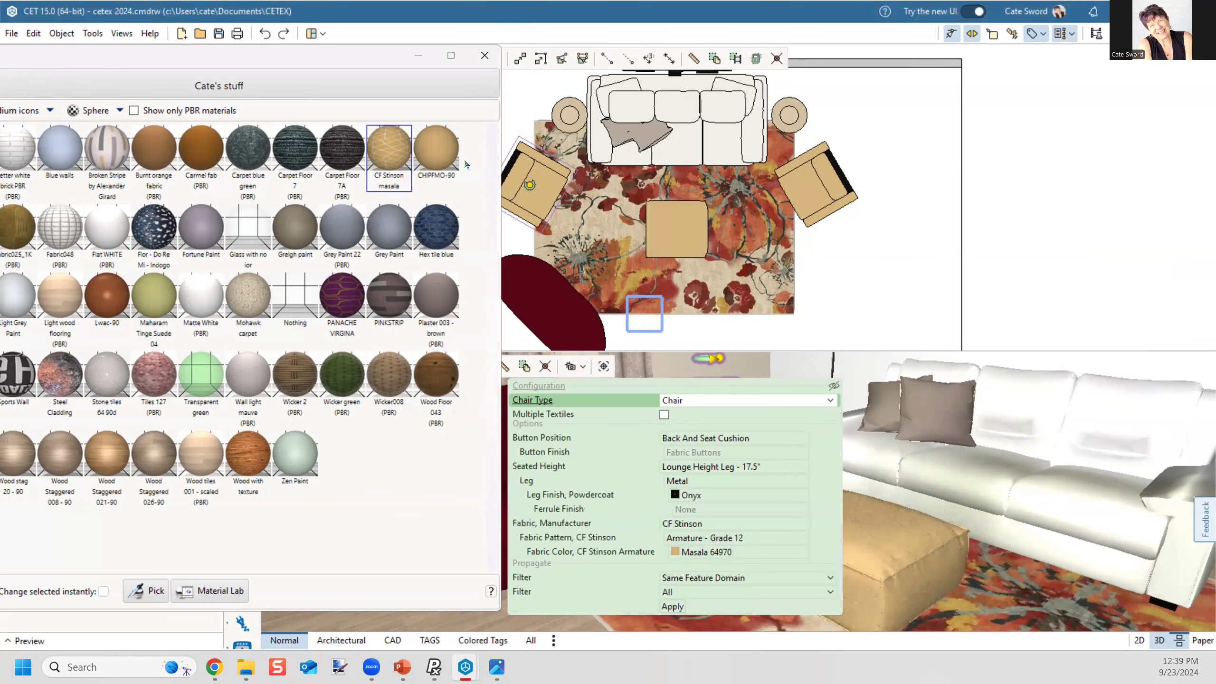
click(485, 56)
Step: Examine the fabric on the pouf up close and from a wider view, leaving nothing selected
click(1000, 599)
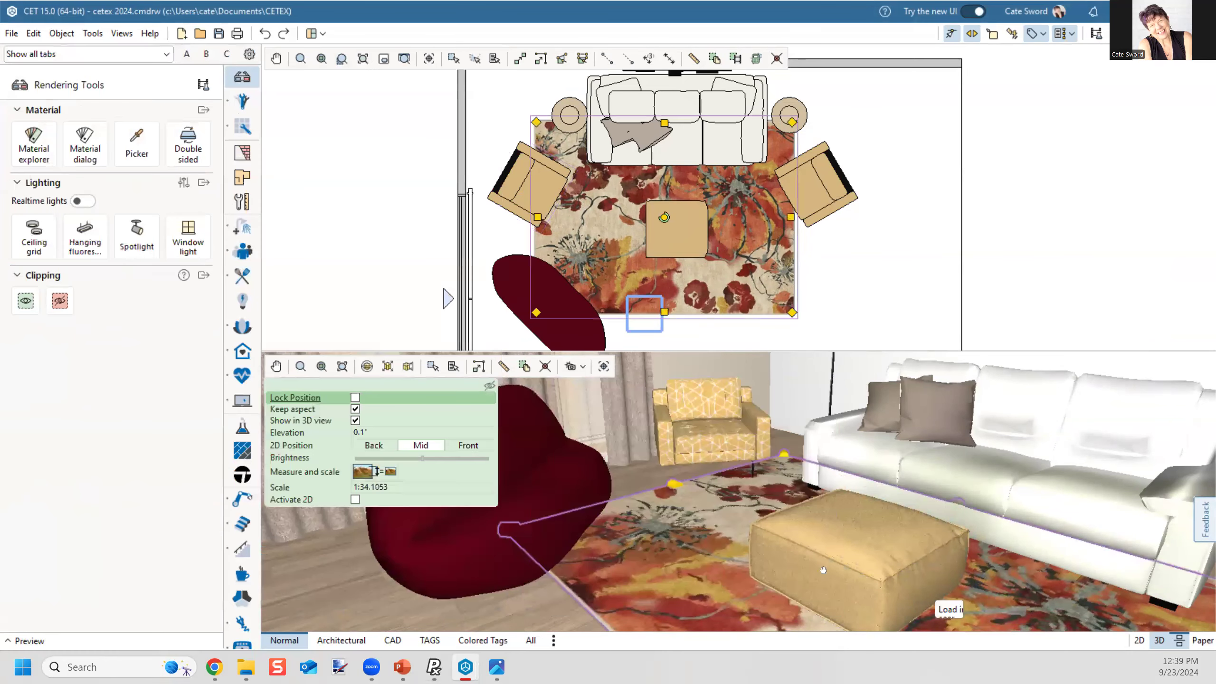
scroll(823, 569, up, 5)
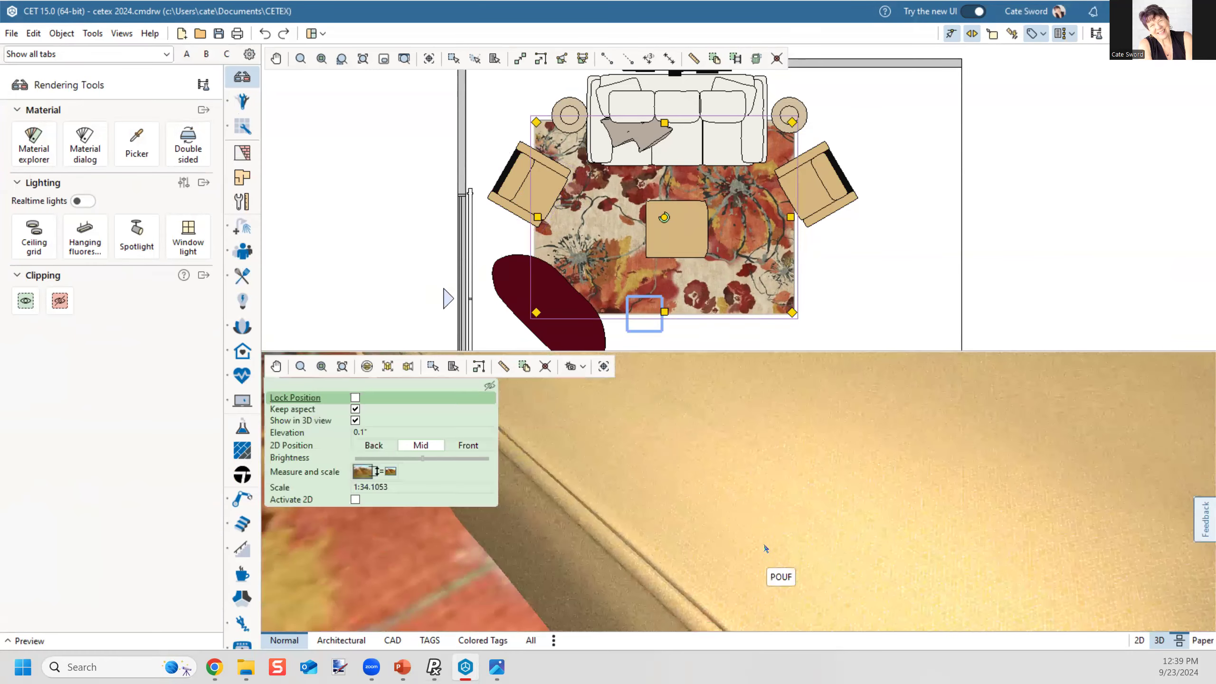
scroll(766, 549, up, 1)
scroll(741, 535, down, 1)
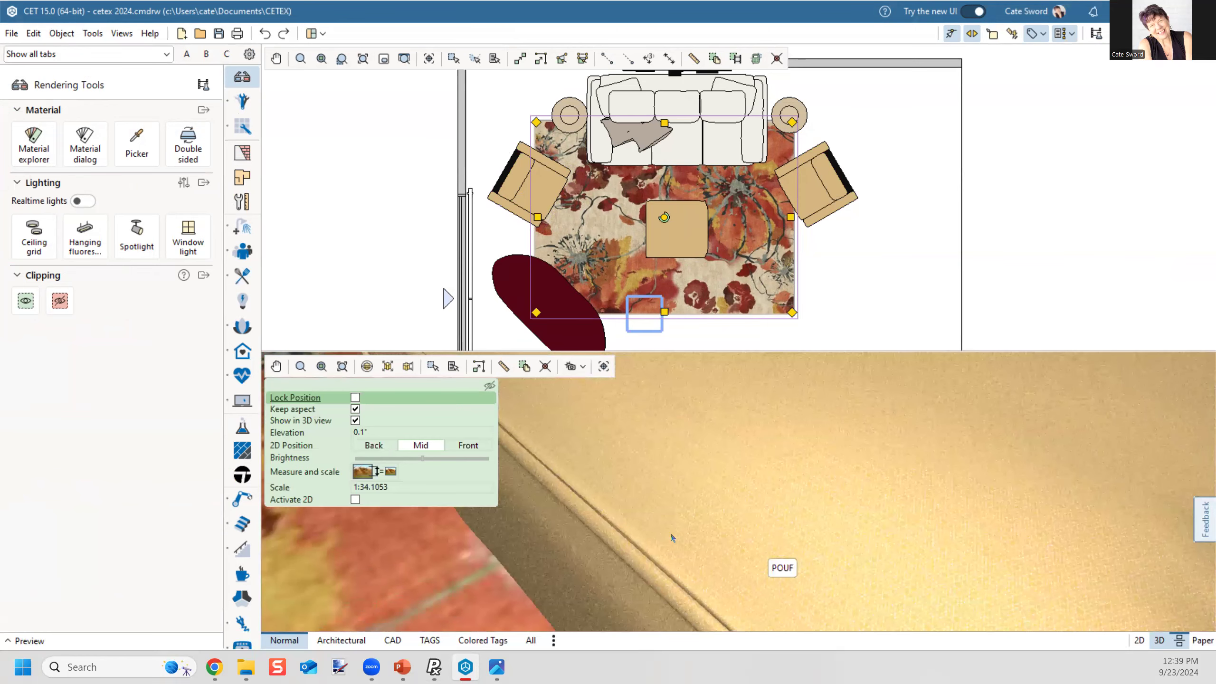
scroll(679, 530, down, 4)
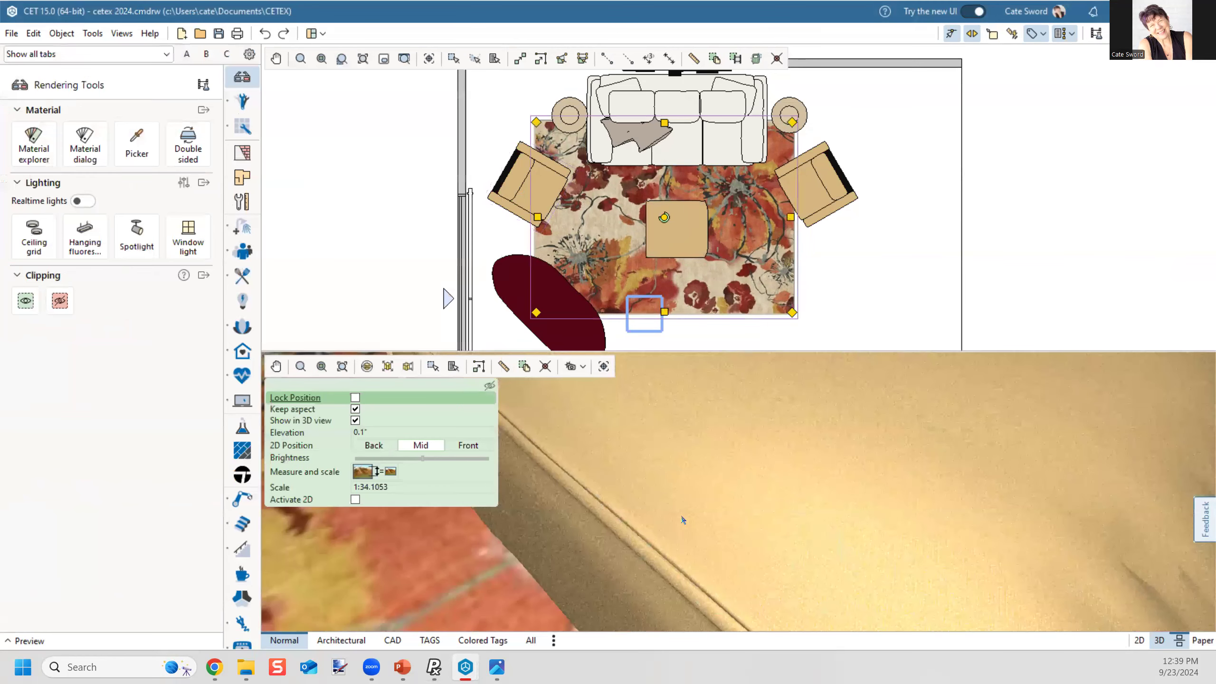
middle_drag(702, 510, 679, 532)
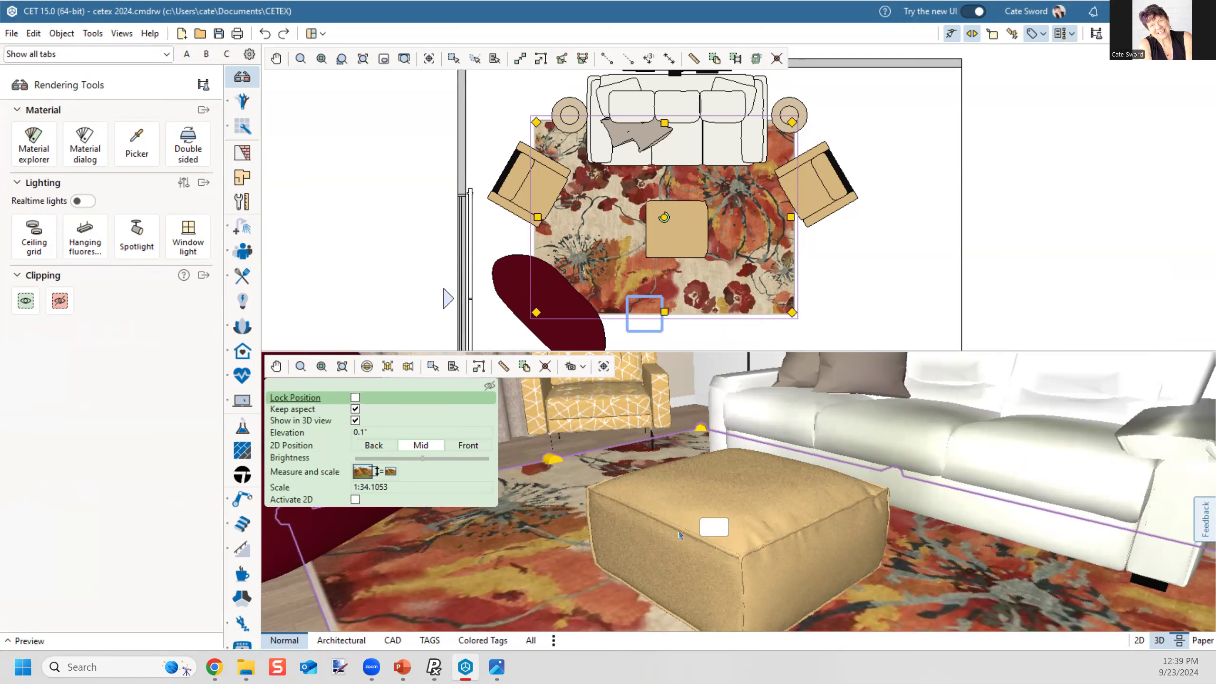
click(334, 227)
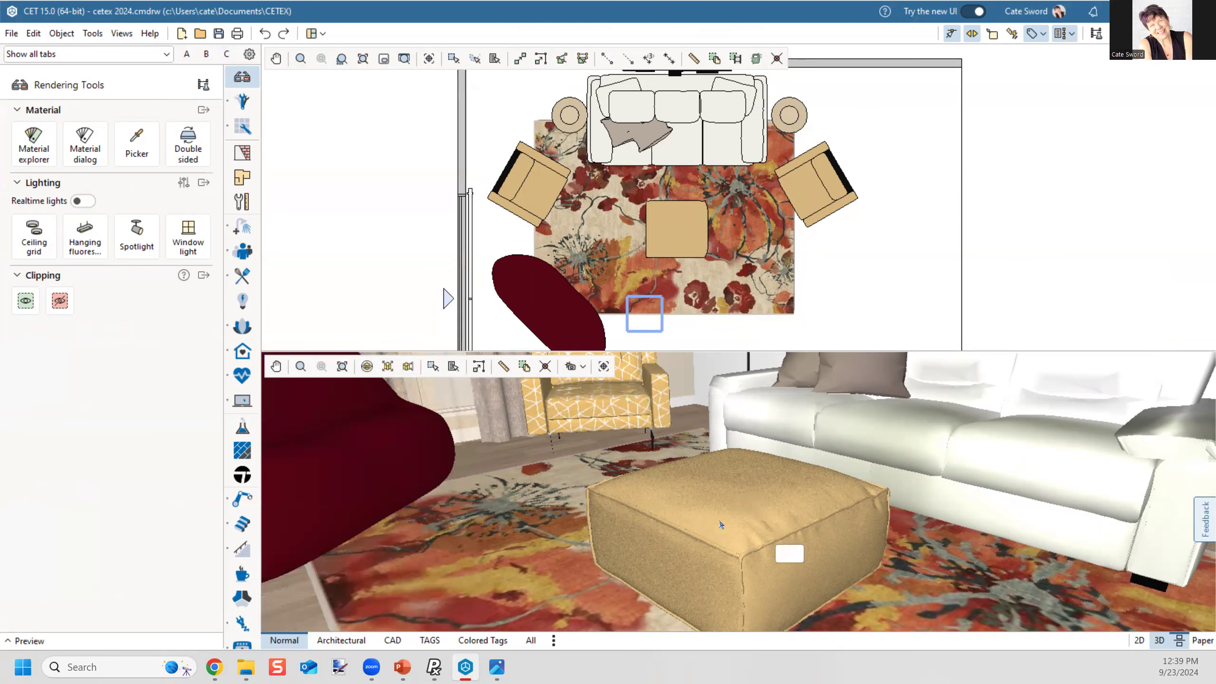
Step: Make the pouf's graphics editable with the Edit Graphics tools and select its mesh
click(241, 125)
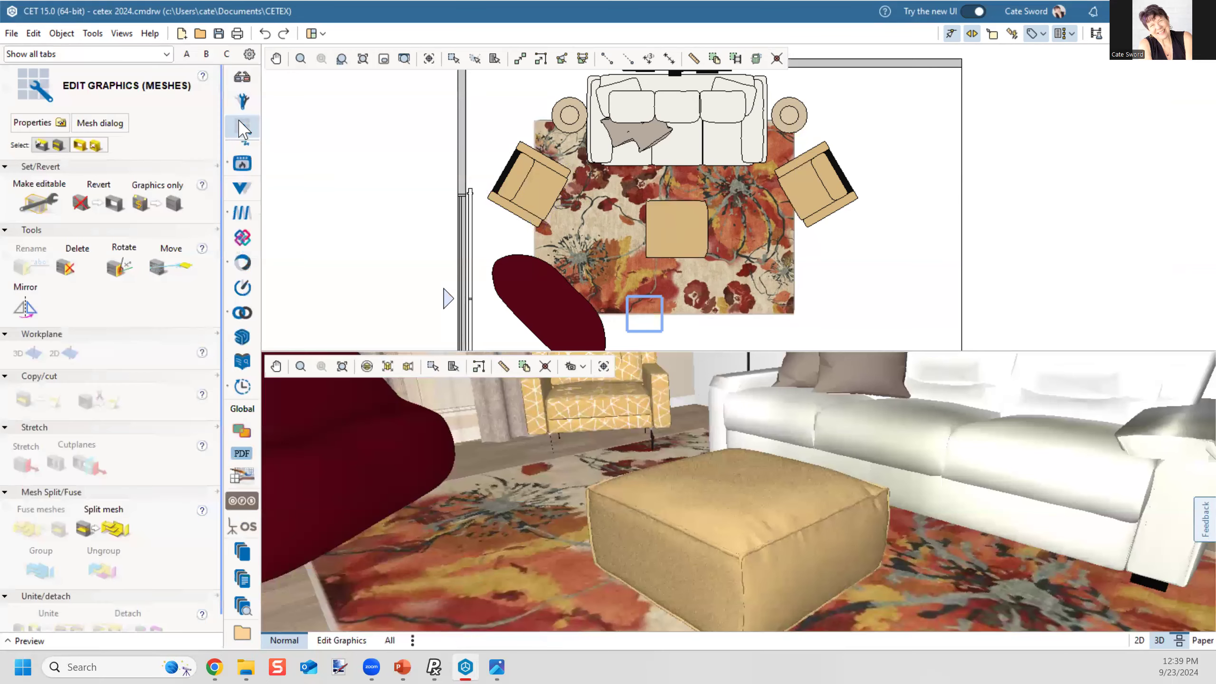
click(39, 199)
click(665, 518)
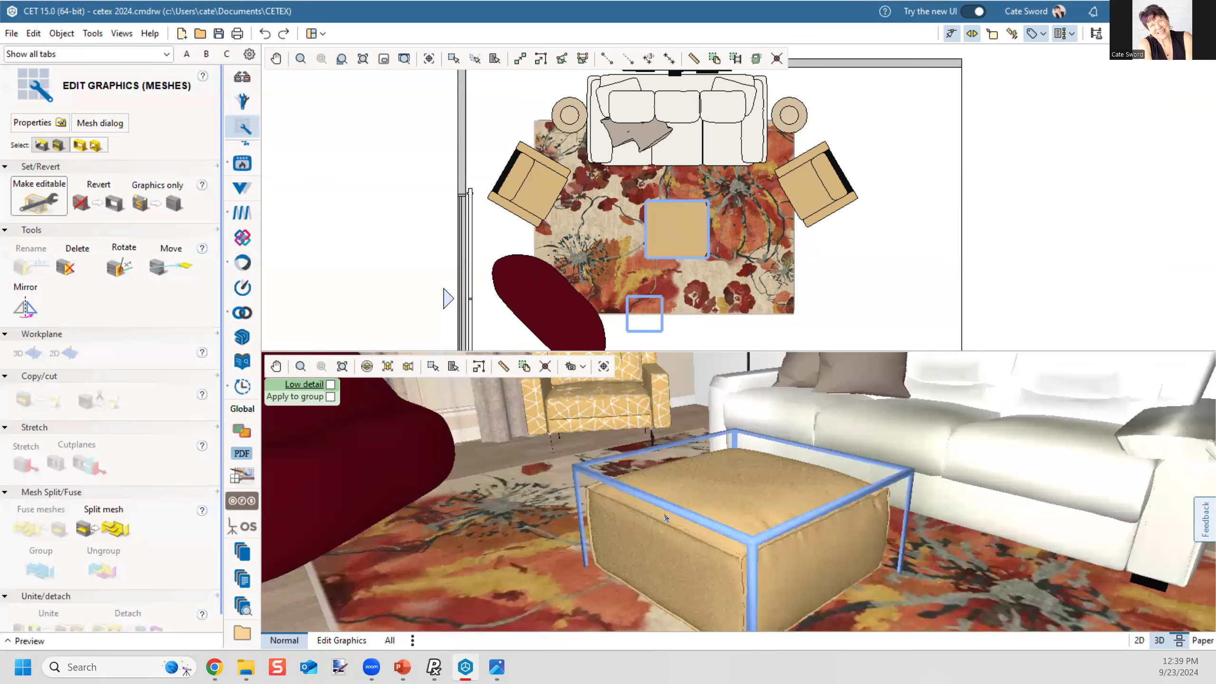
click(702, 518)
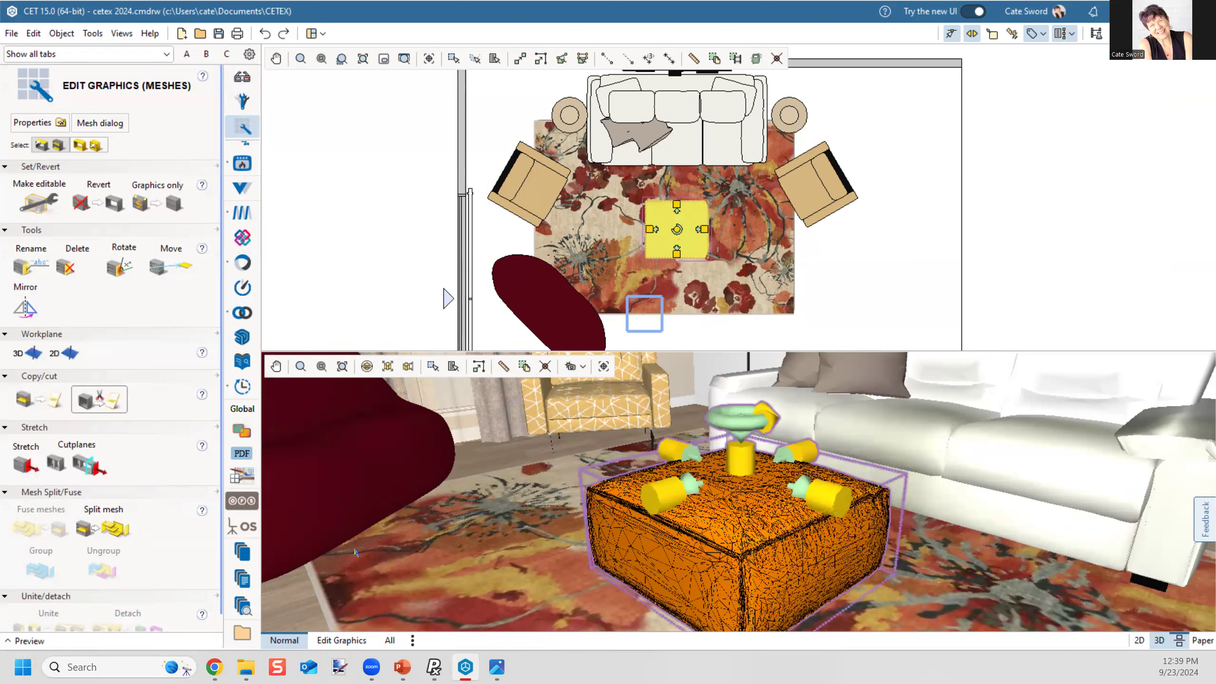
Step: Run Auto UV on the pouf's mesh from the Mesh Dialog, close the dialog and inspect the fabric's mapping
click(349, 253)
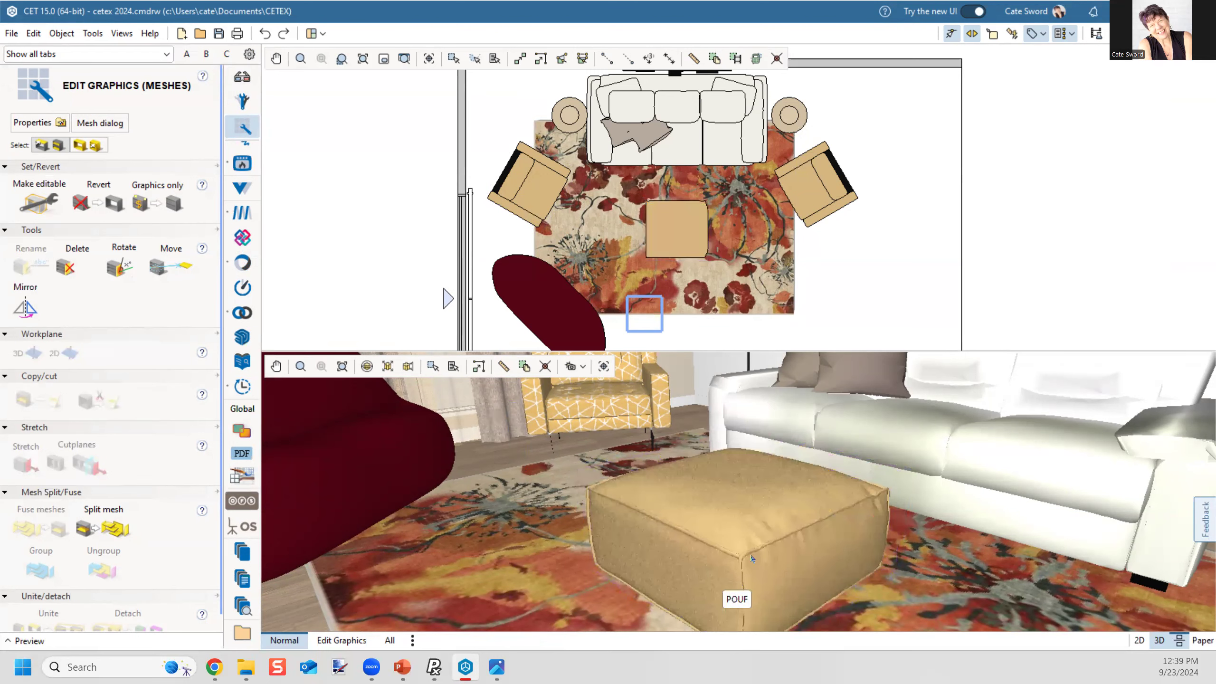
click(718, 502)
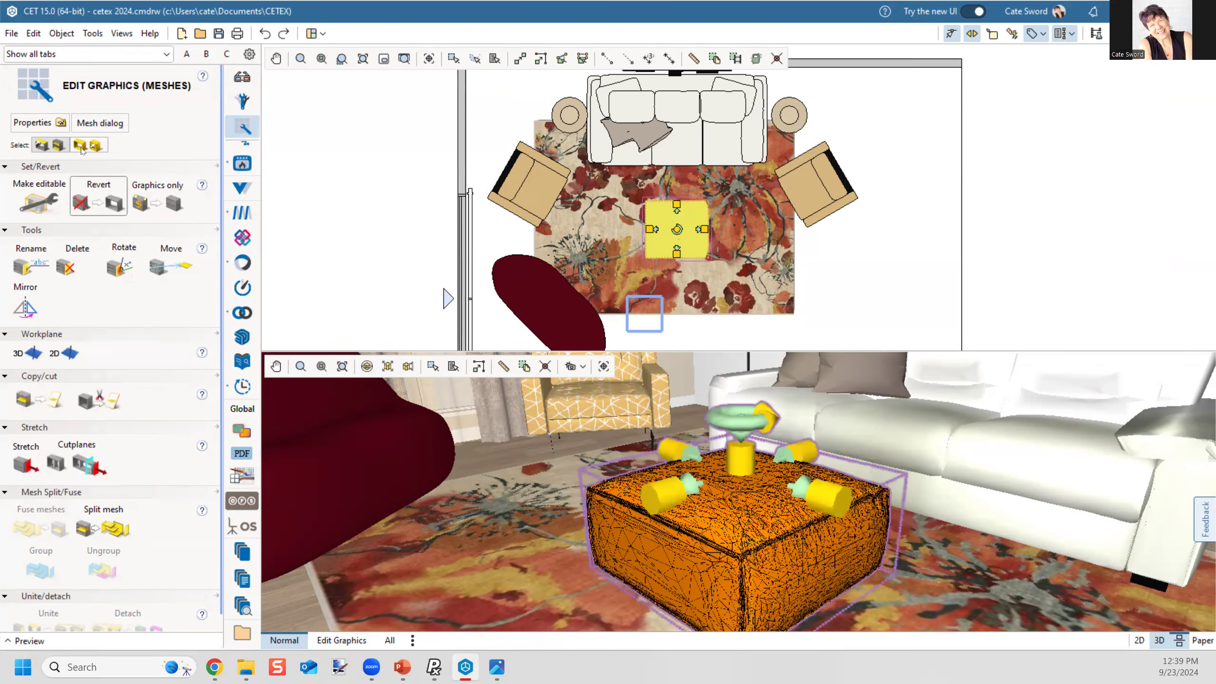
click(95, 124)
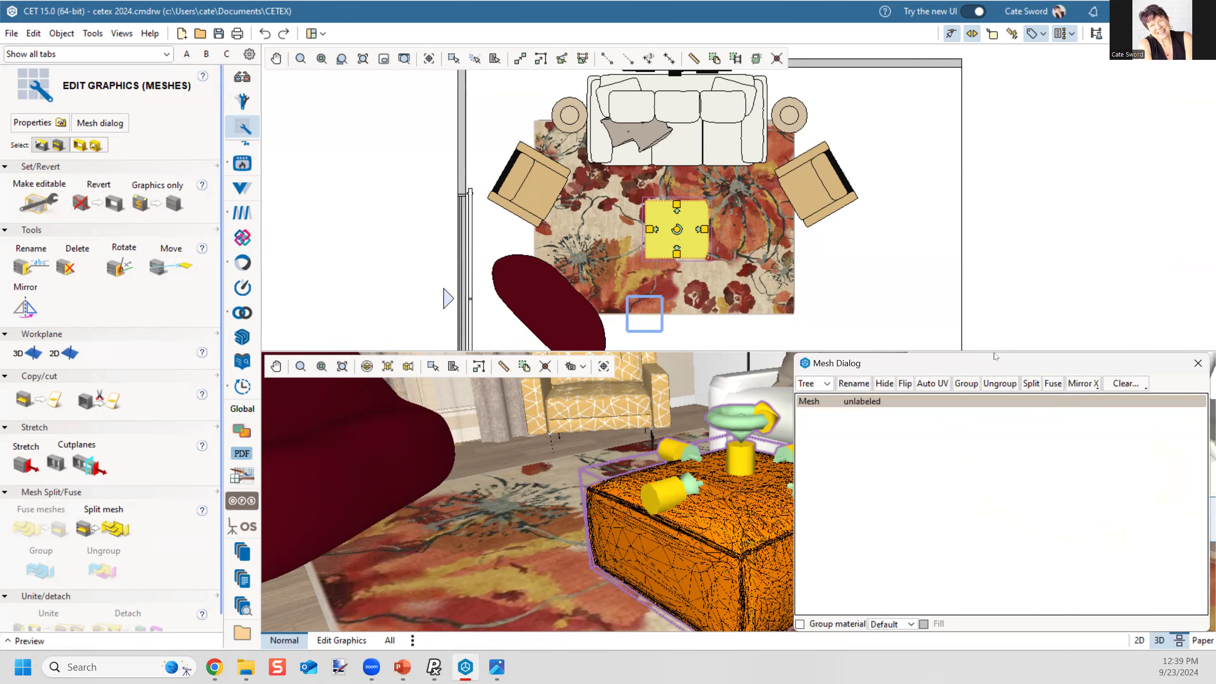
drag(995, 357, 1001, 194)
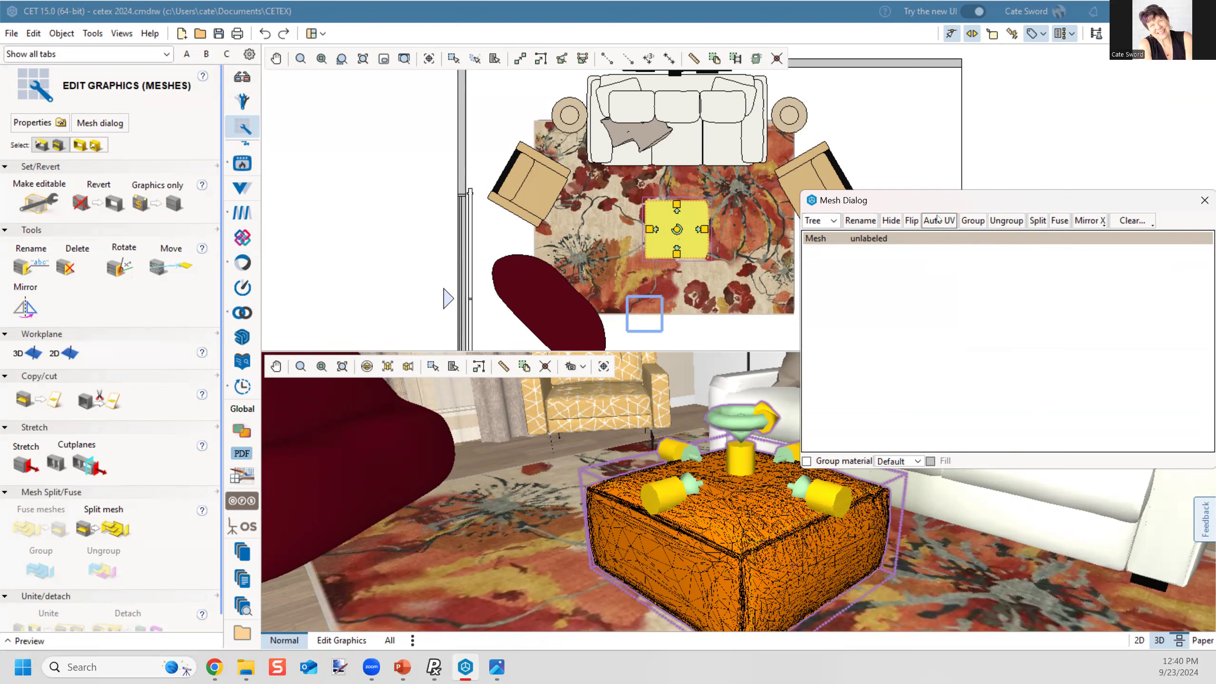
click(371, 229)
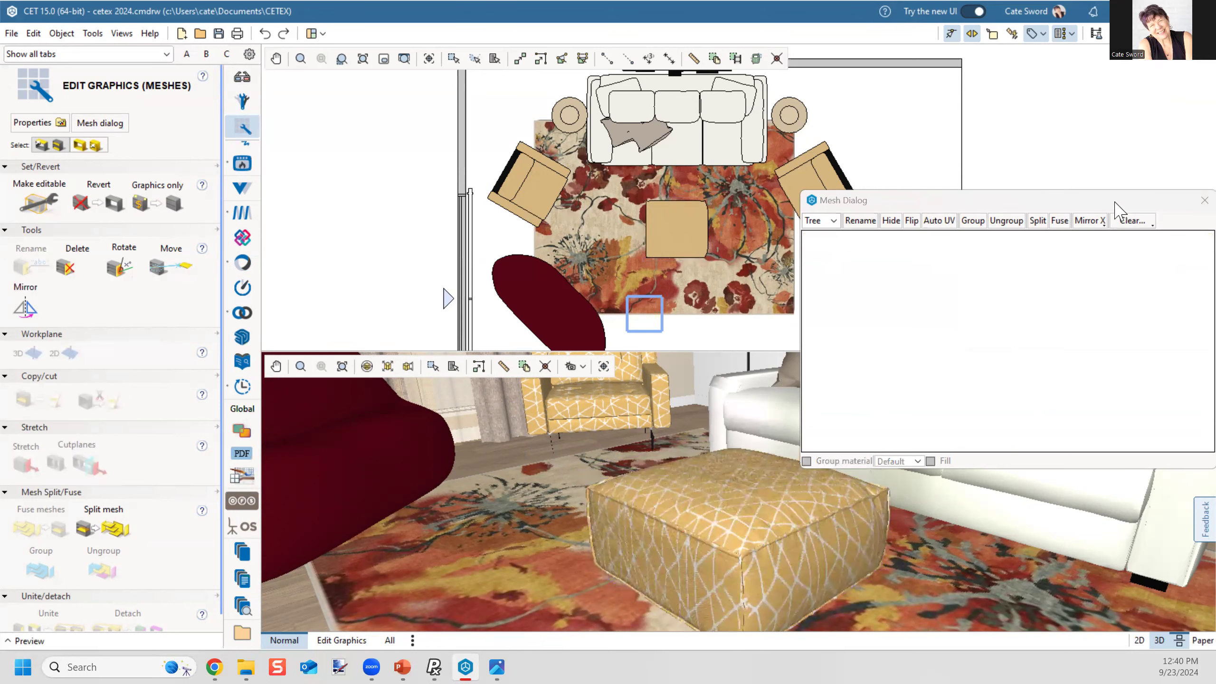
click(1204, 201)
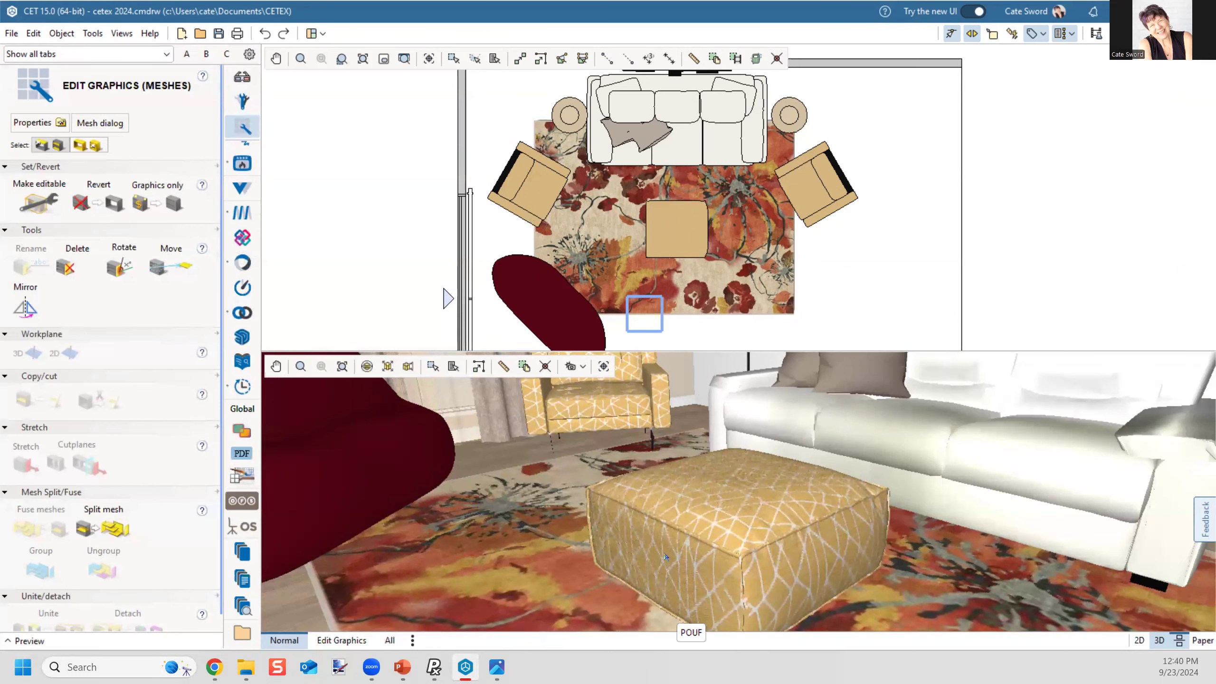
right_drag(666, 557, 621, 562)
middle_drag(608, 562, 770, 618)
key(alt+Tab)
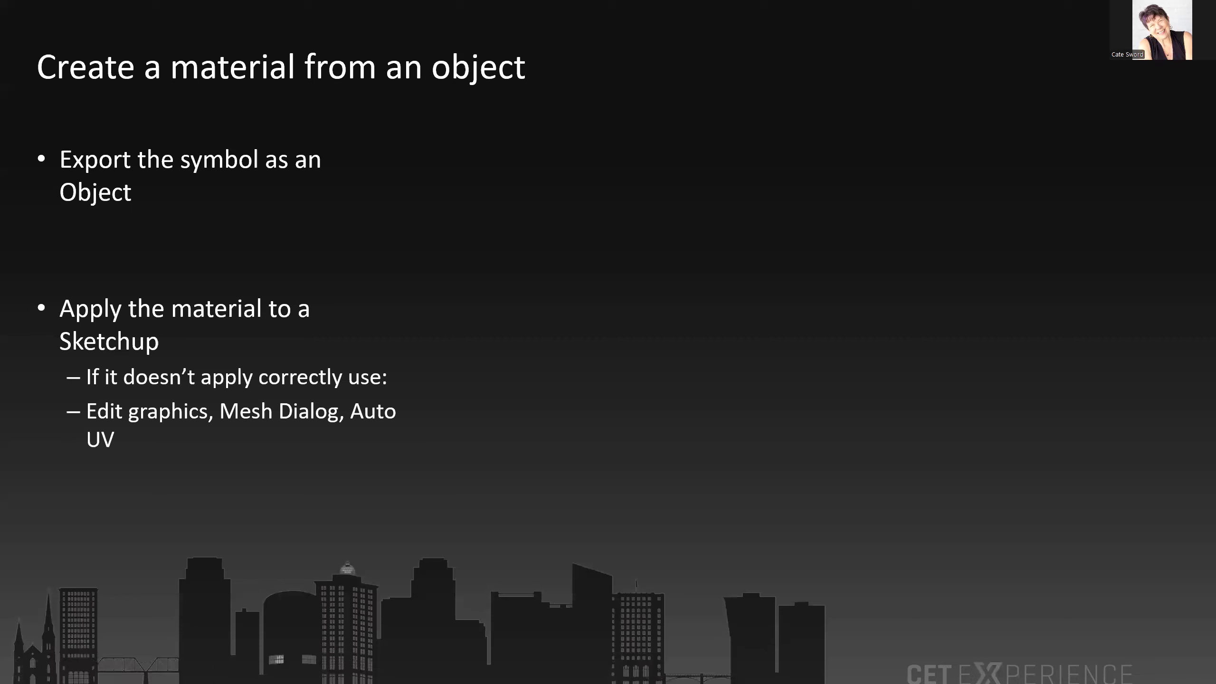
click(472, 261)
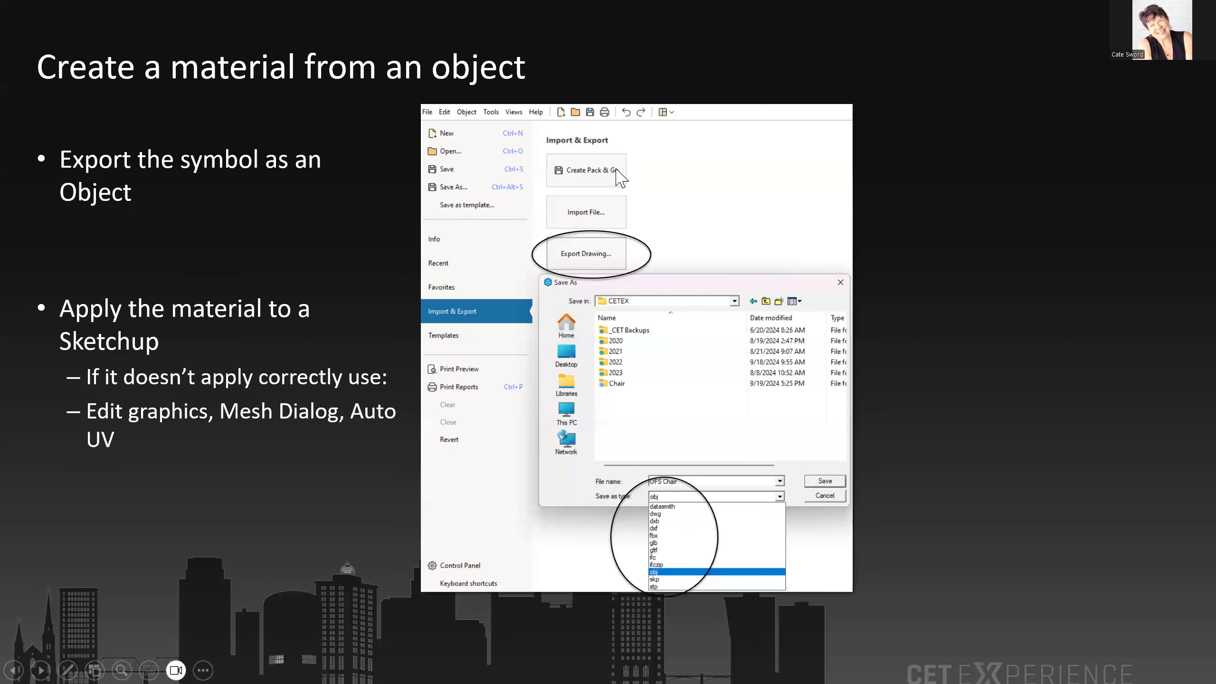
click(380, 226)
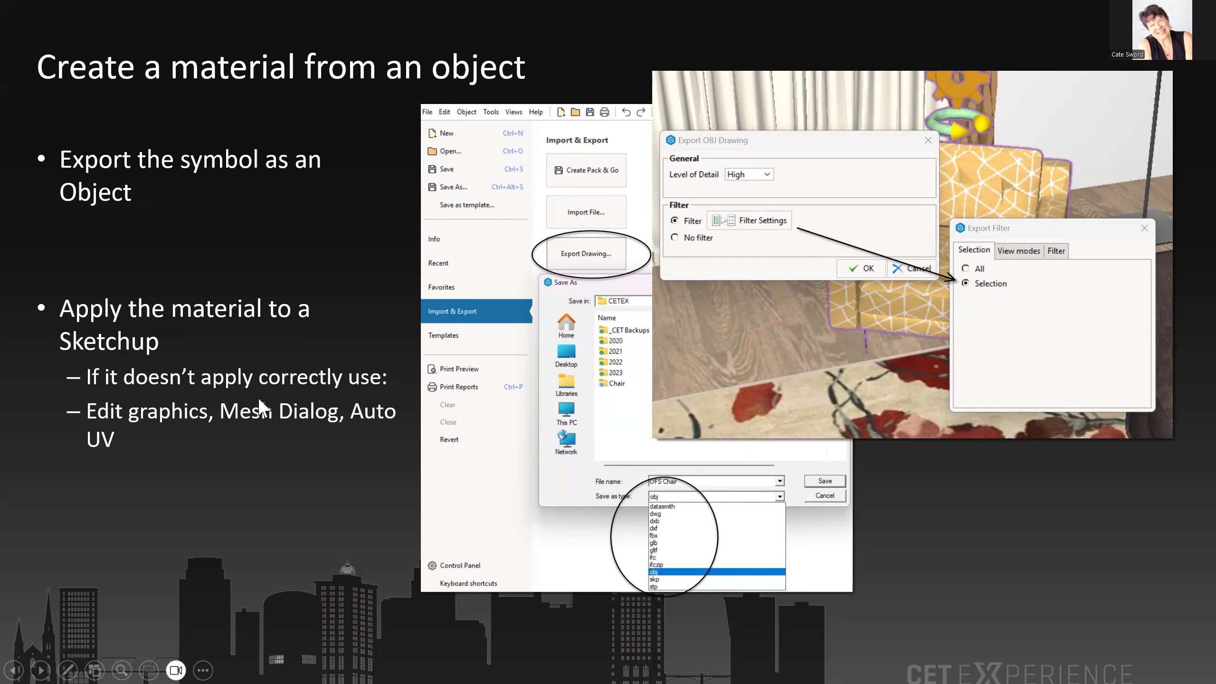
click(364, 283)
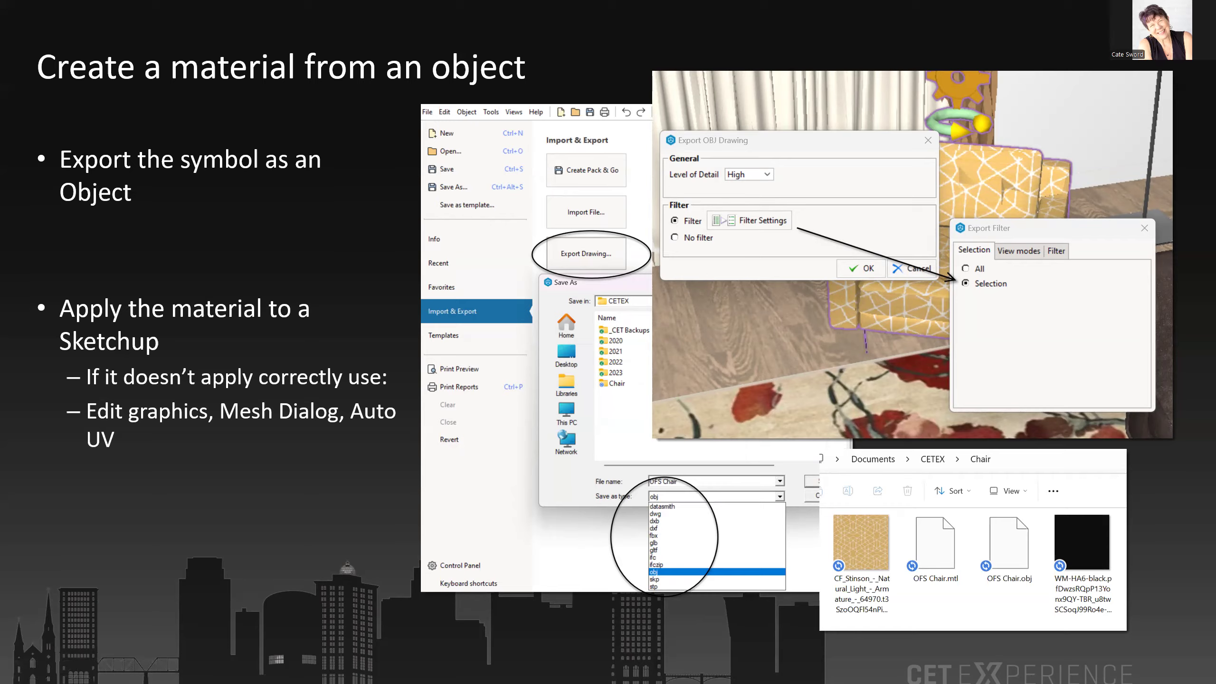
key(Right)
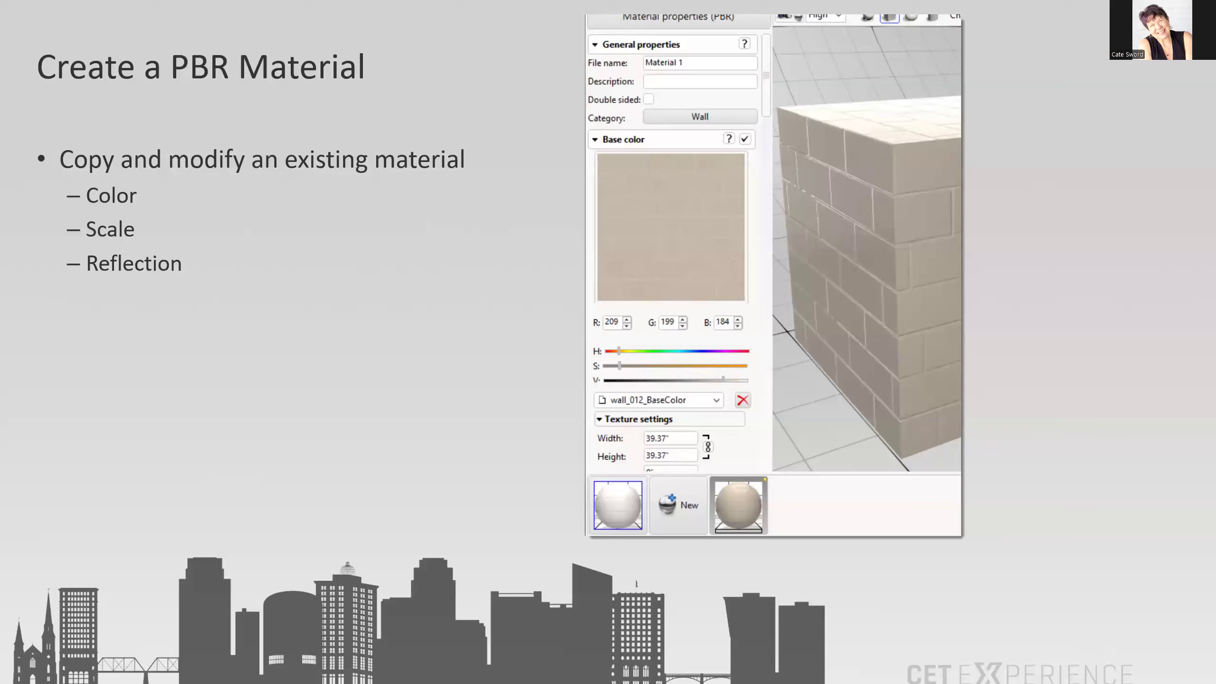
key(alt+Tab)
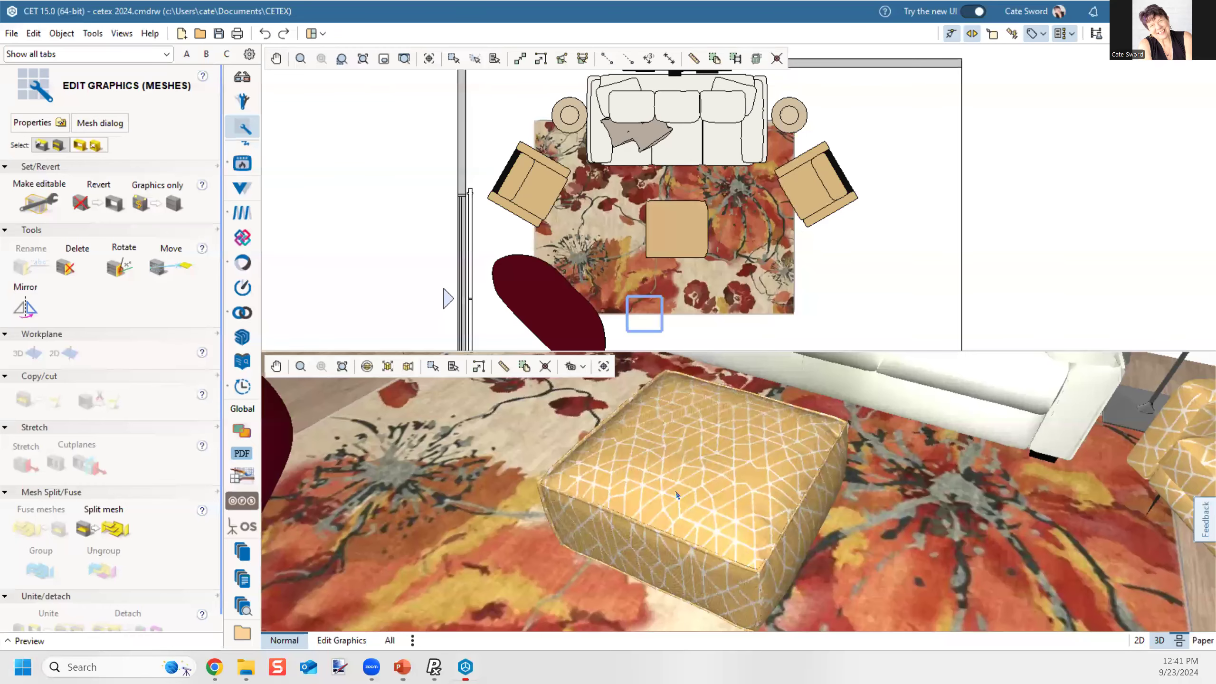
Step: Open the Material Explorer from the Rendering Tools and show its Wall category
scroll(724, 540, down, 5)
scroll(736, 503, up, 3)
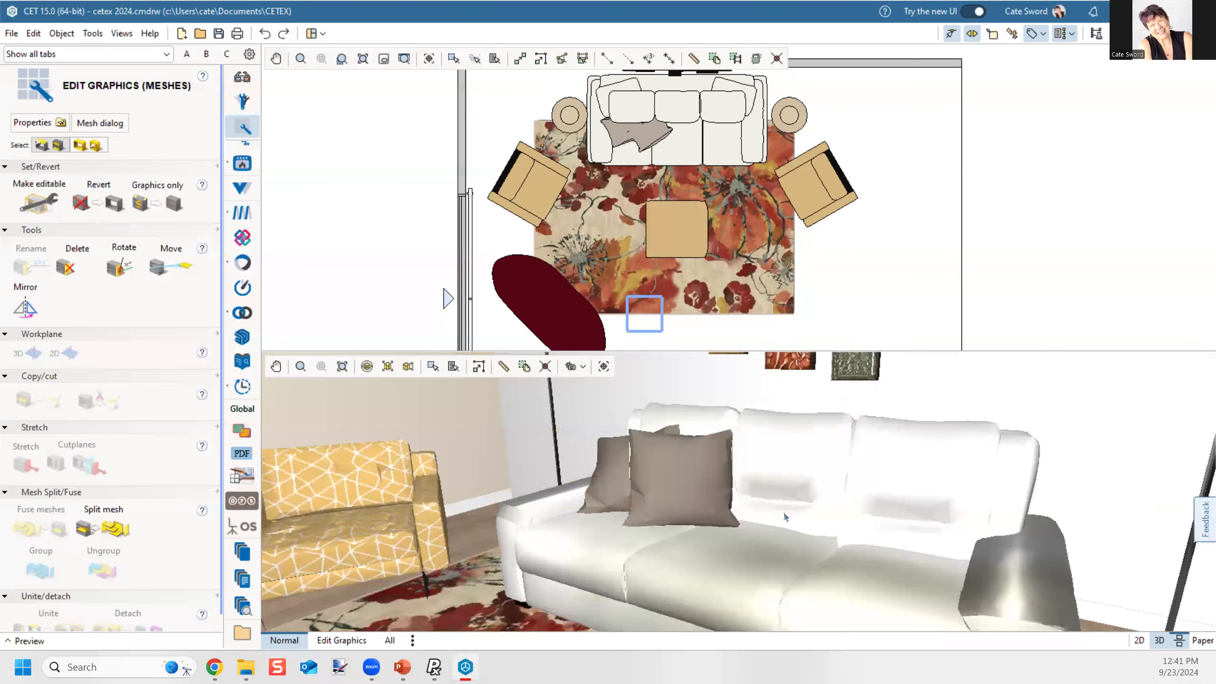
scroll(736, 503, up, 4)
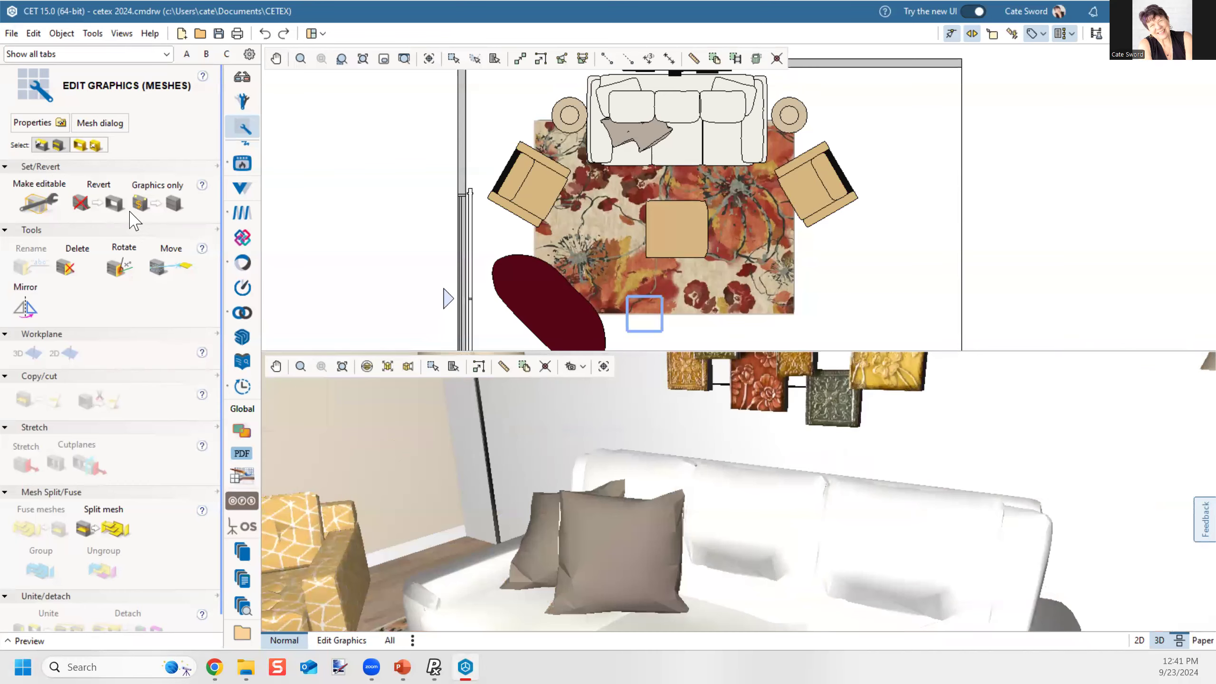
click(242, 77)
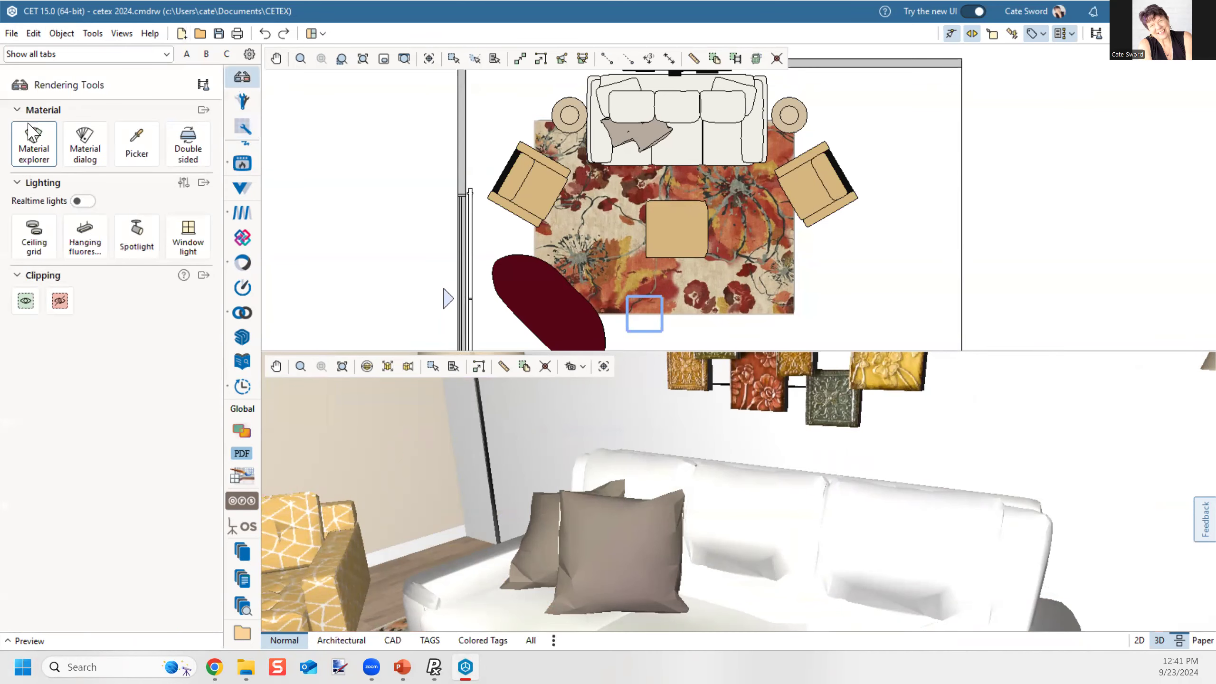
click(34, 139)
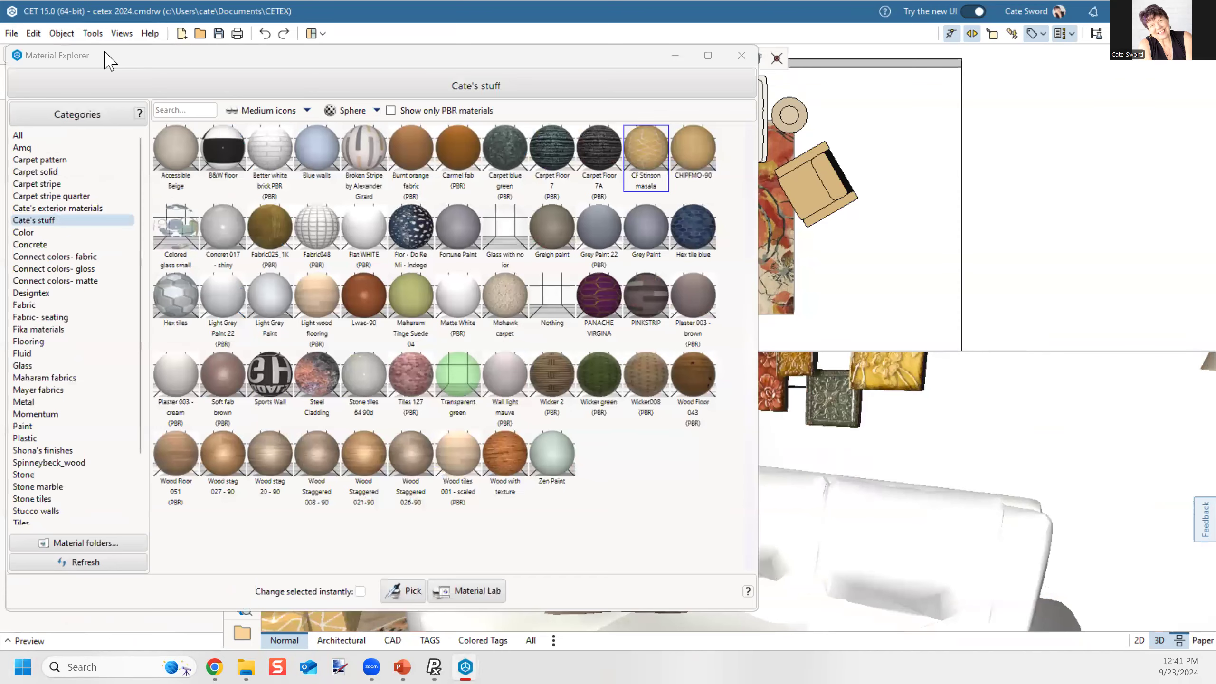
drag(106, 55, 410, 94)
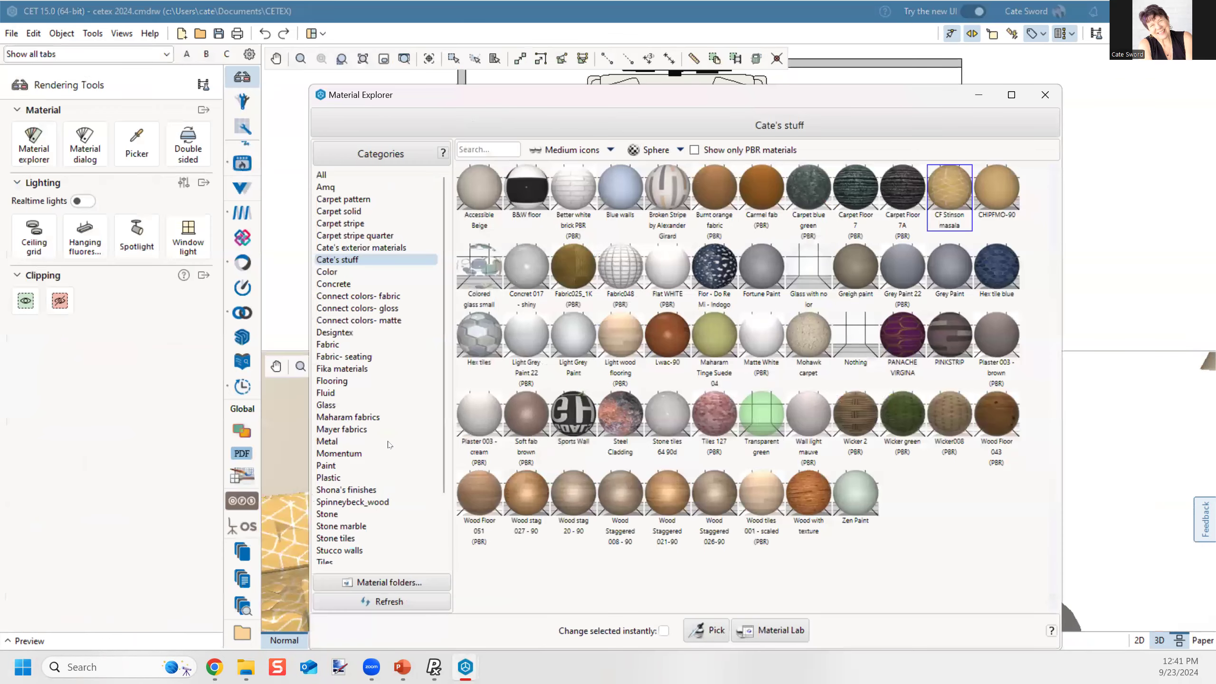
scroll(388, 445, down, 2)
click(325, 520)
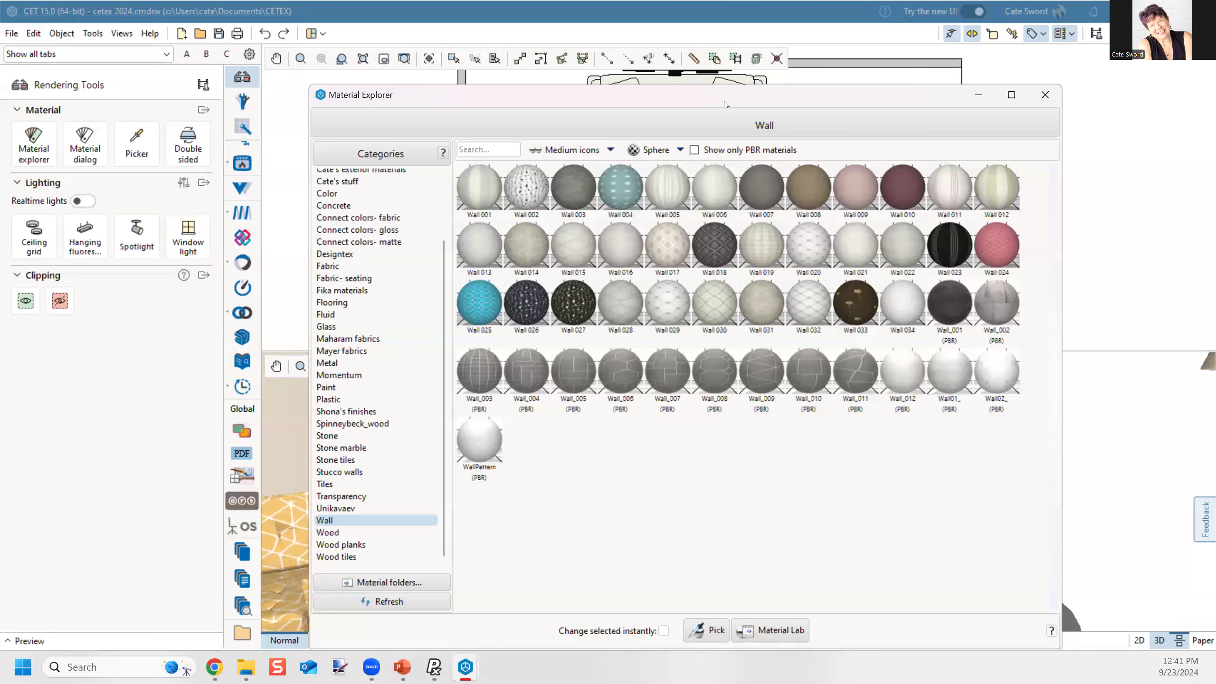
Step: Apply the Wall_012 PBR material to the wall behind the sofa in the 3D view
drag(595, 103, 187, 131)
drag(493, 398, 1001, 430)
click(1002, 430)
scroll(1001, 430, up, 3)
middle_drag(952, 462, 1008, 481)
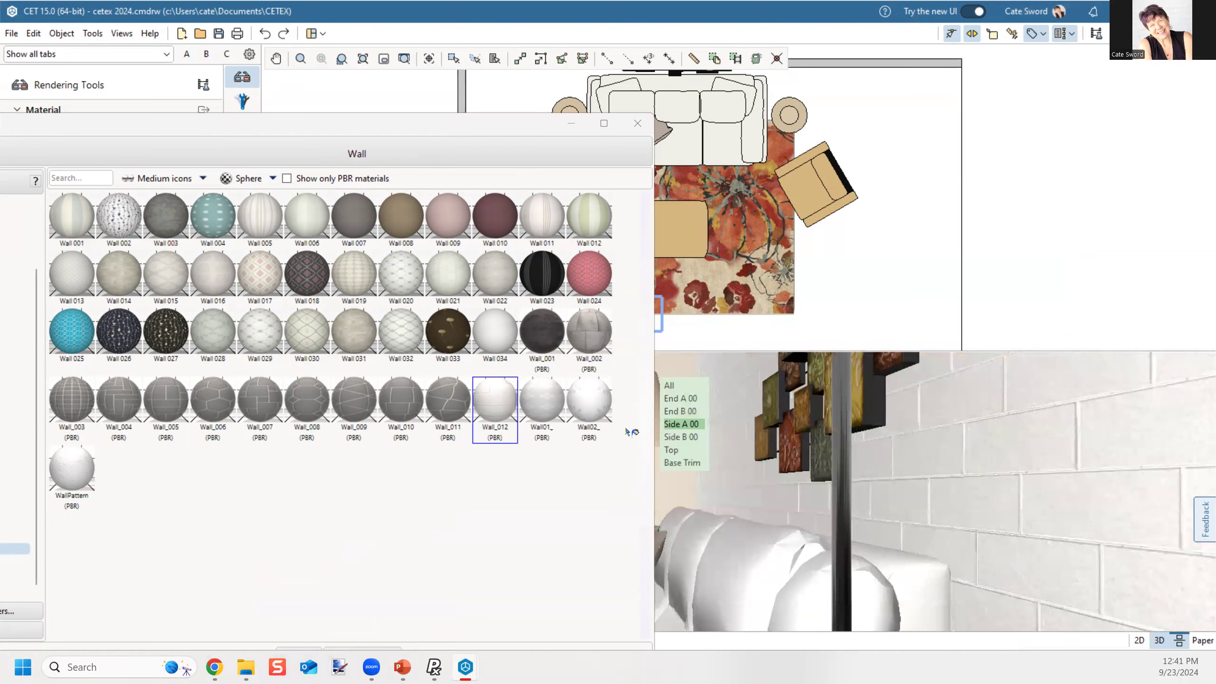
Step: Open Wall_012 in the Material Lab and create a new material from it
drag(290, 122, 353, 15)
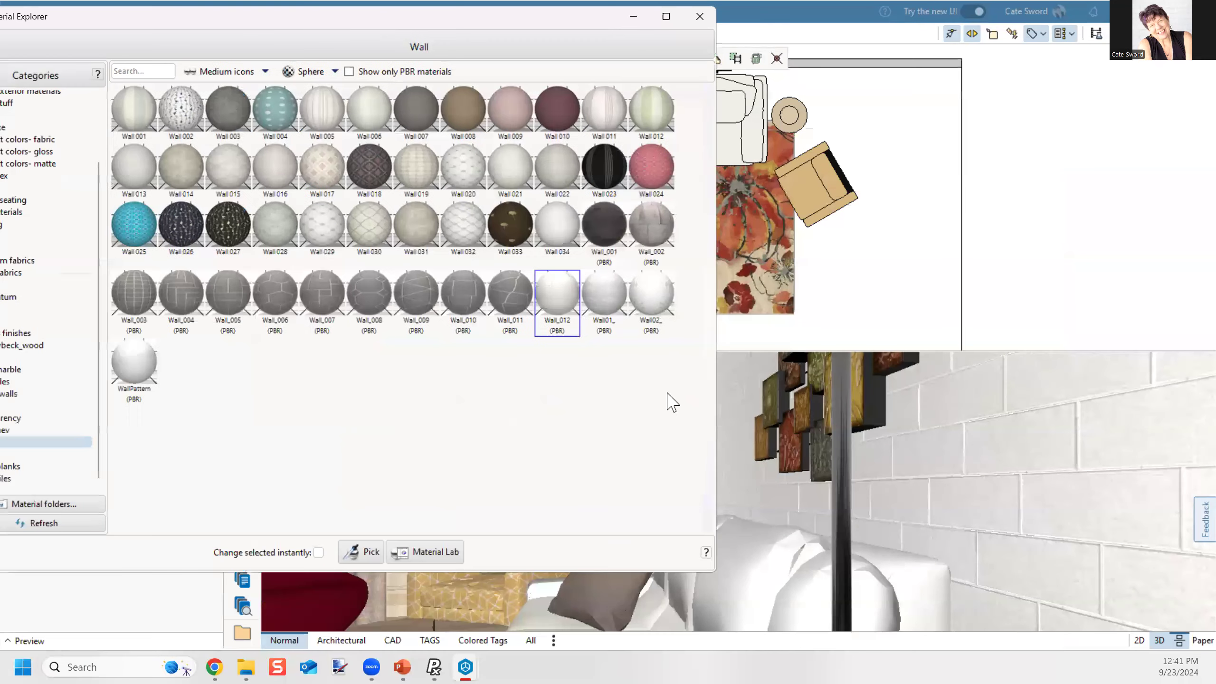
double_click(553, 297)
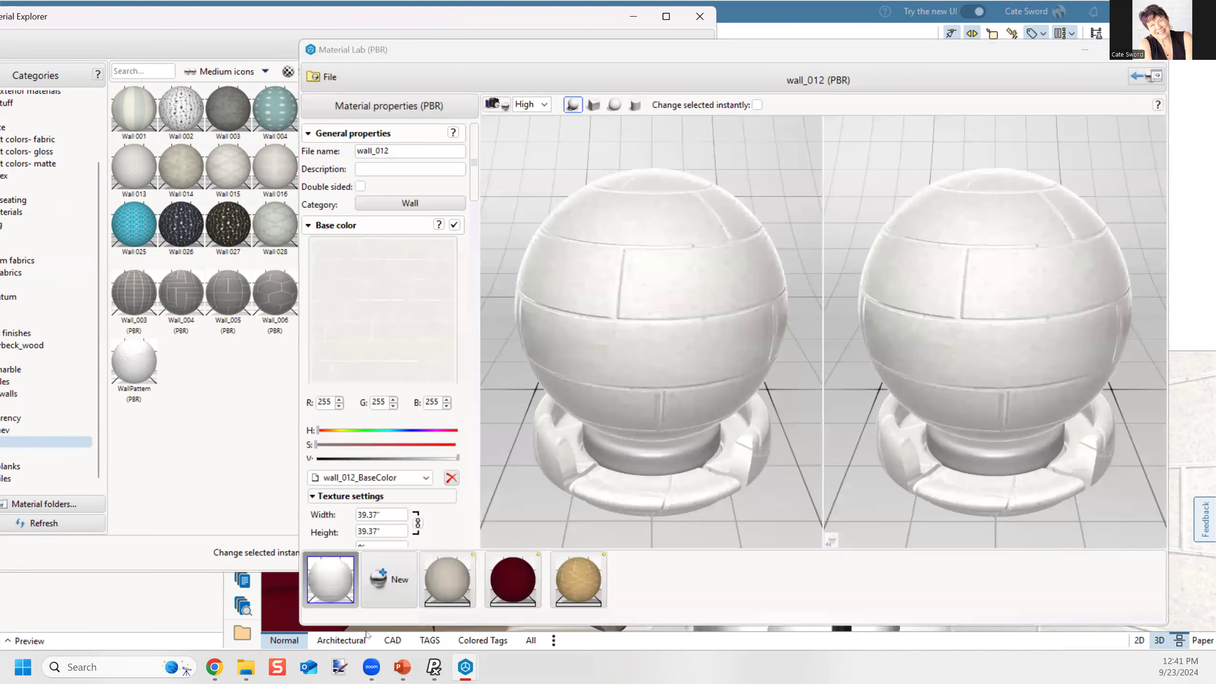
click(387, 581)
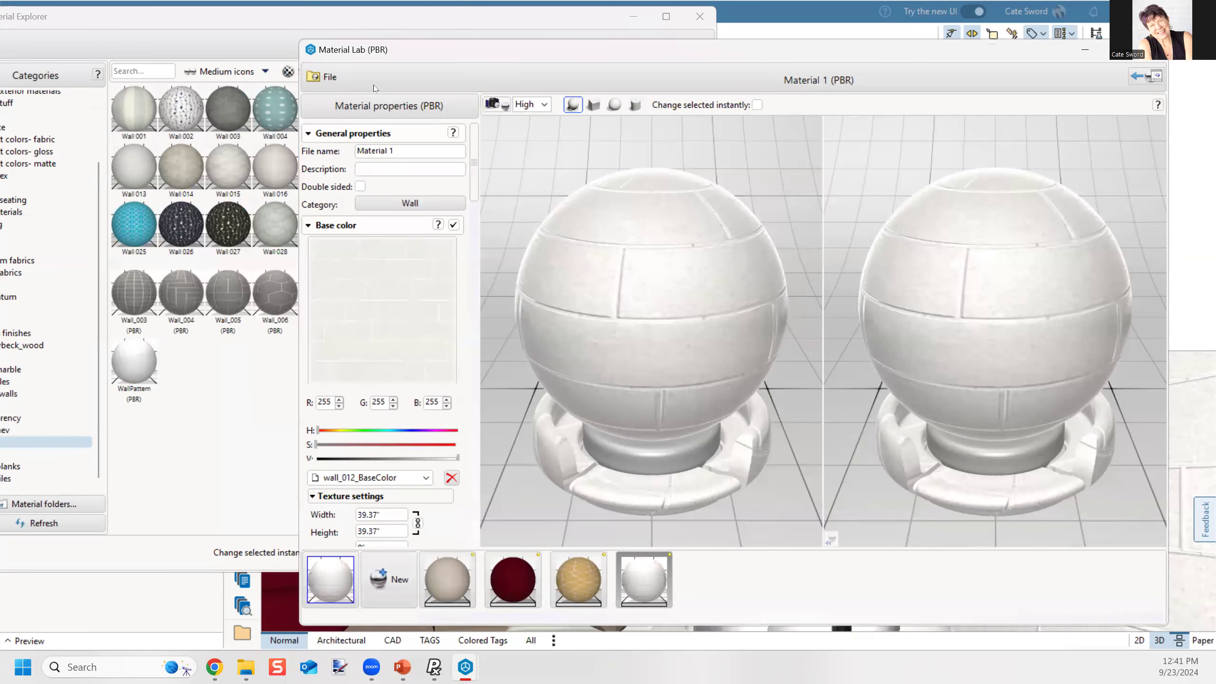
triple_click(399, 148)
Step: Examine the new wall material on the preview ball from near and far, repositioning the Material Lab window
scroll(688, 292, down, 3)
scroll(712, 339, down, 5)
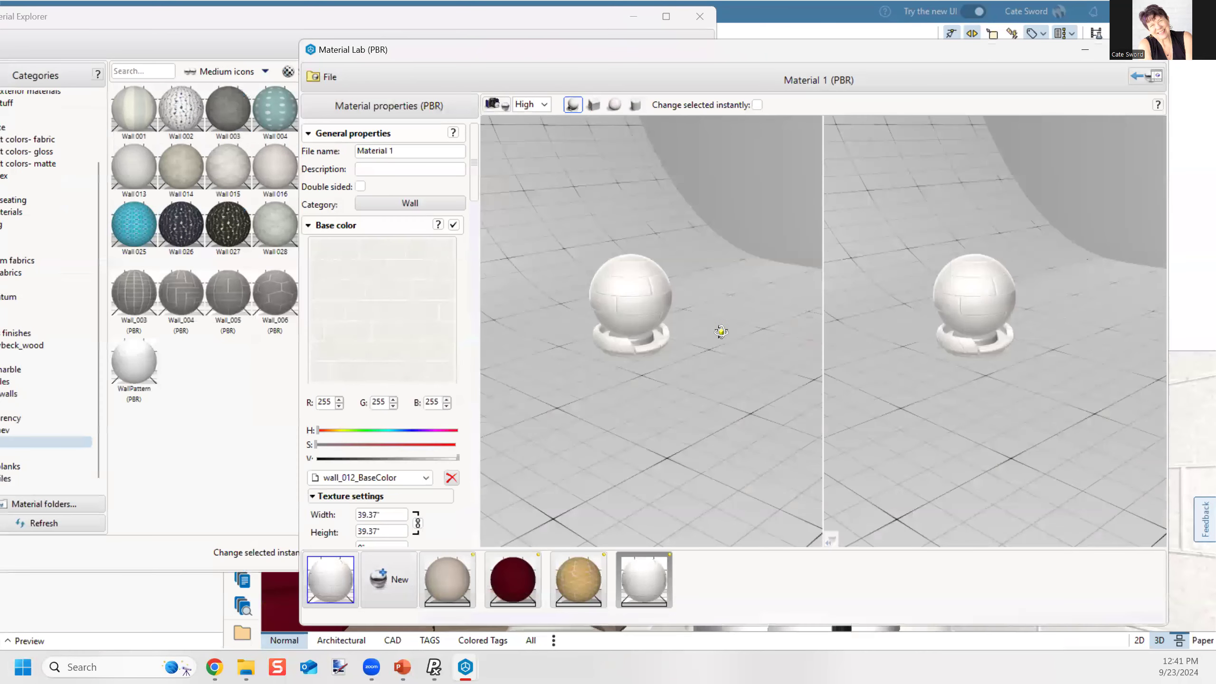
drag(712, 339, 699, 351)
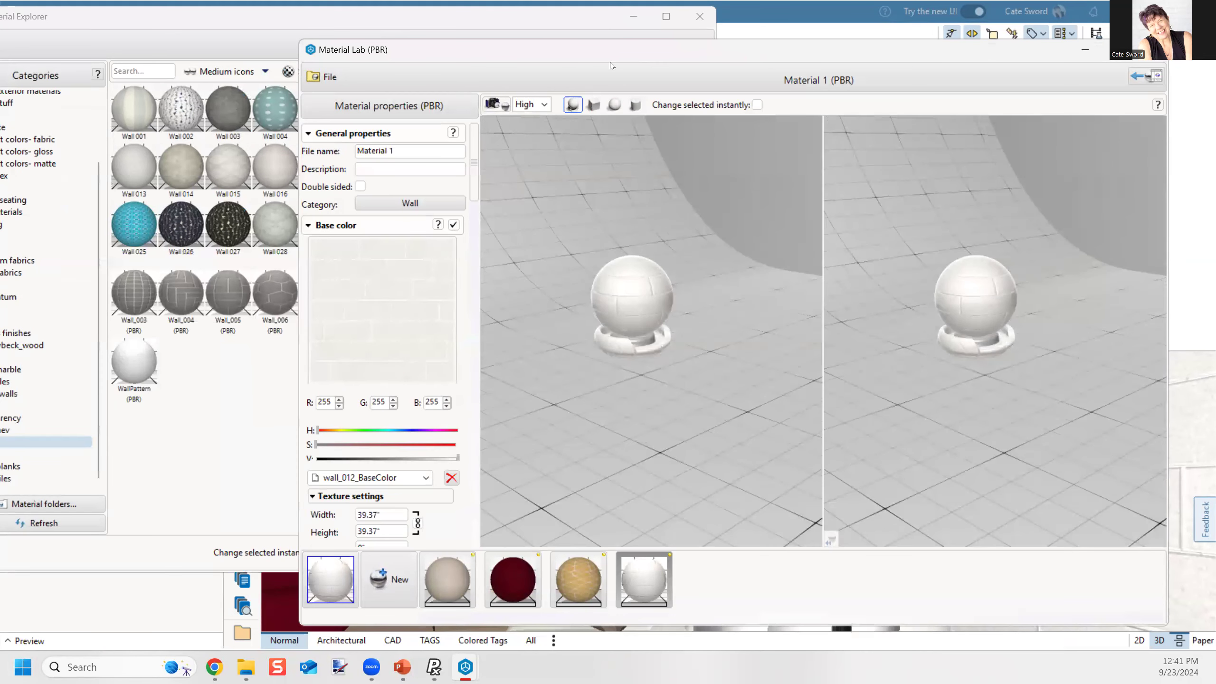
drag(610, 65, 487, 378)
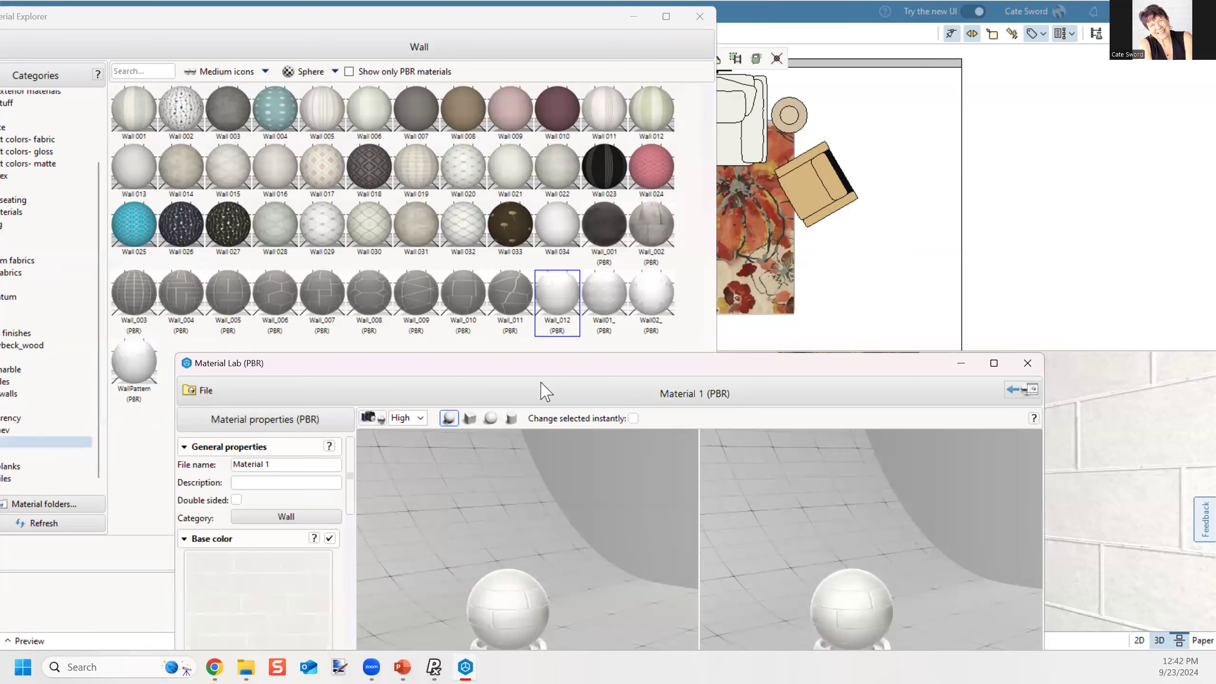
drag(529, 357, 637, 1)
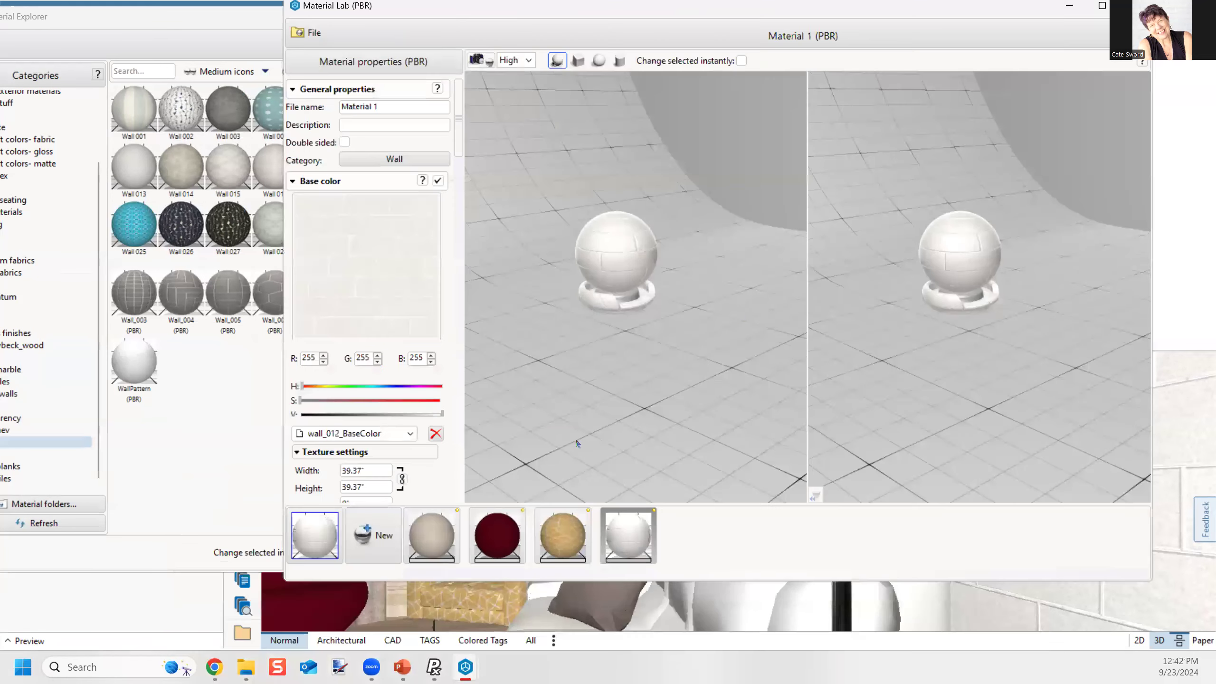
scroll(752, 306, down, 3)
drag(727, 301, 616, 368)
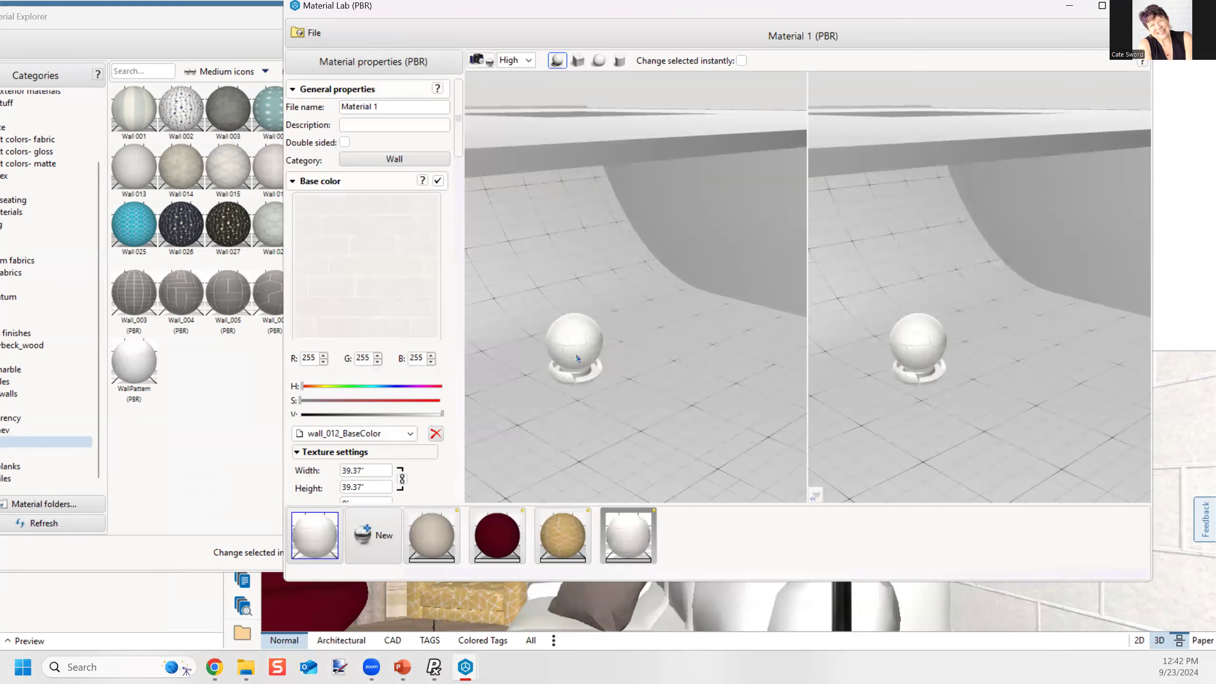
scroll(592, 366, up, 5)
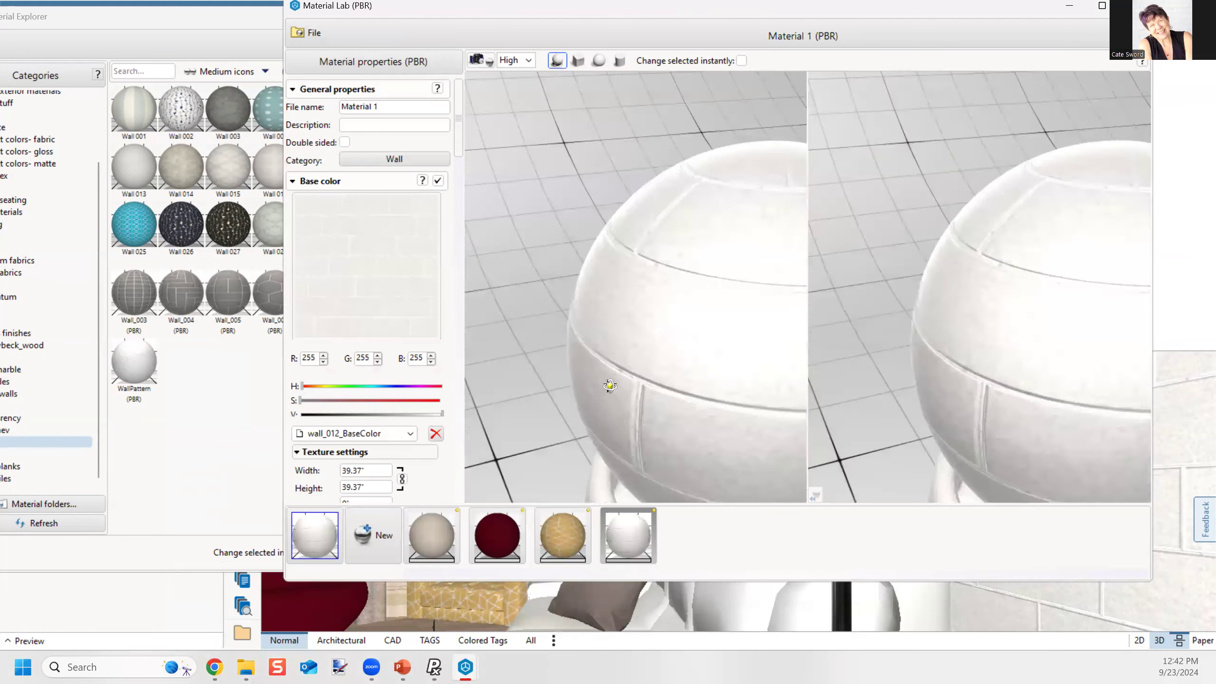
scroll(610, 281, down, 5)
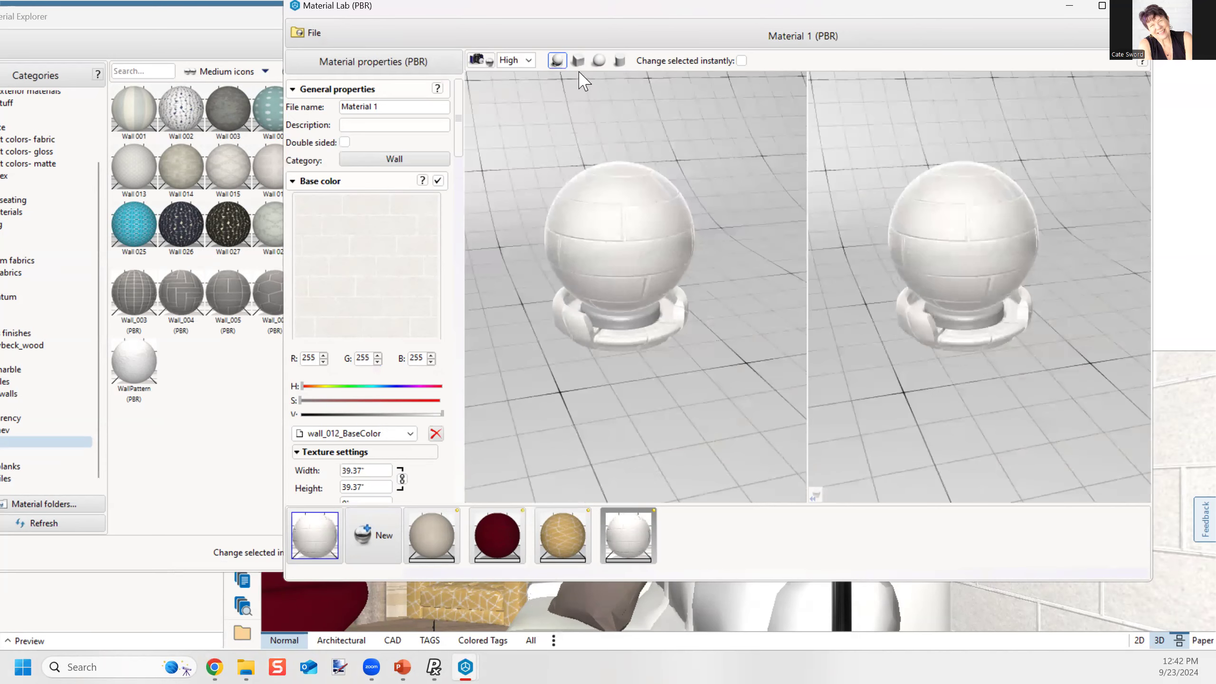
Step: Compare the material on the cube, sphere and cylinder previews, ending with the cube turned to show two brick faces
click(578, 61)
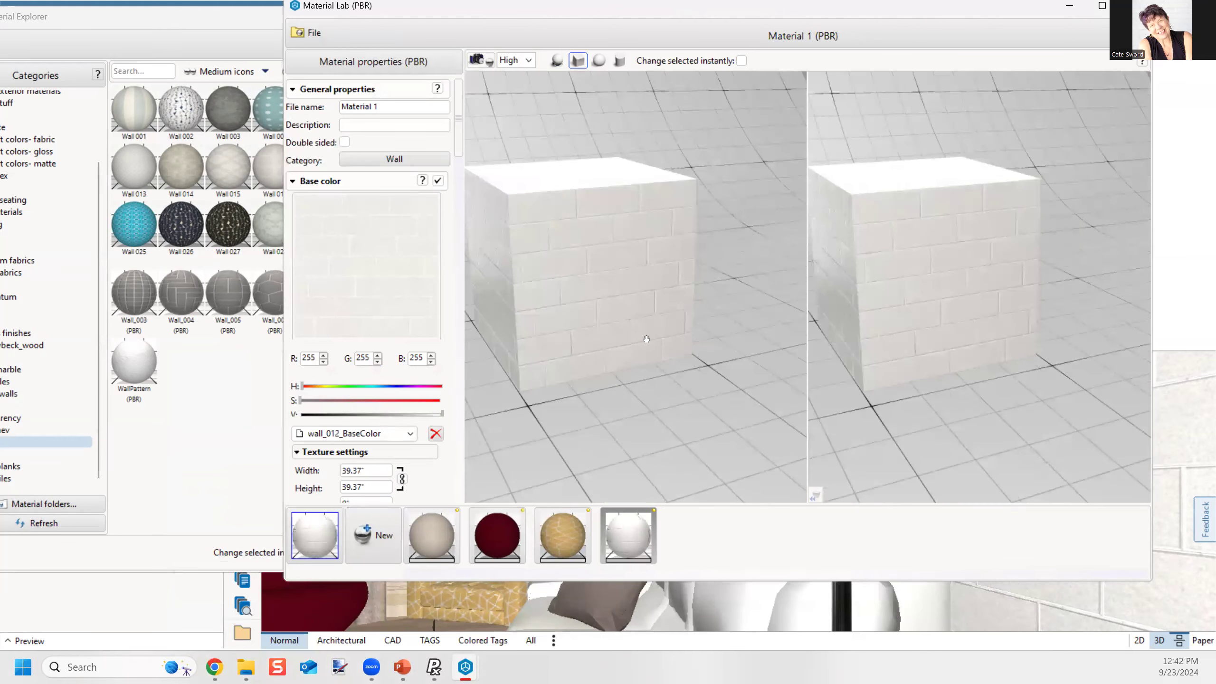
drag(621, 341, 721, 345)
click(599, 61)
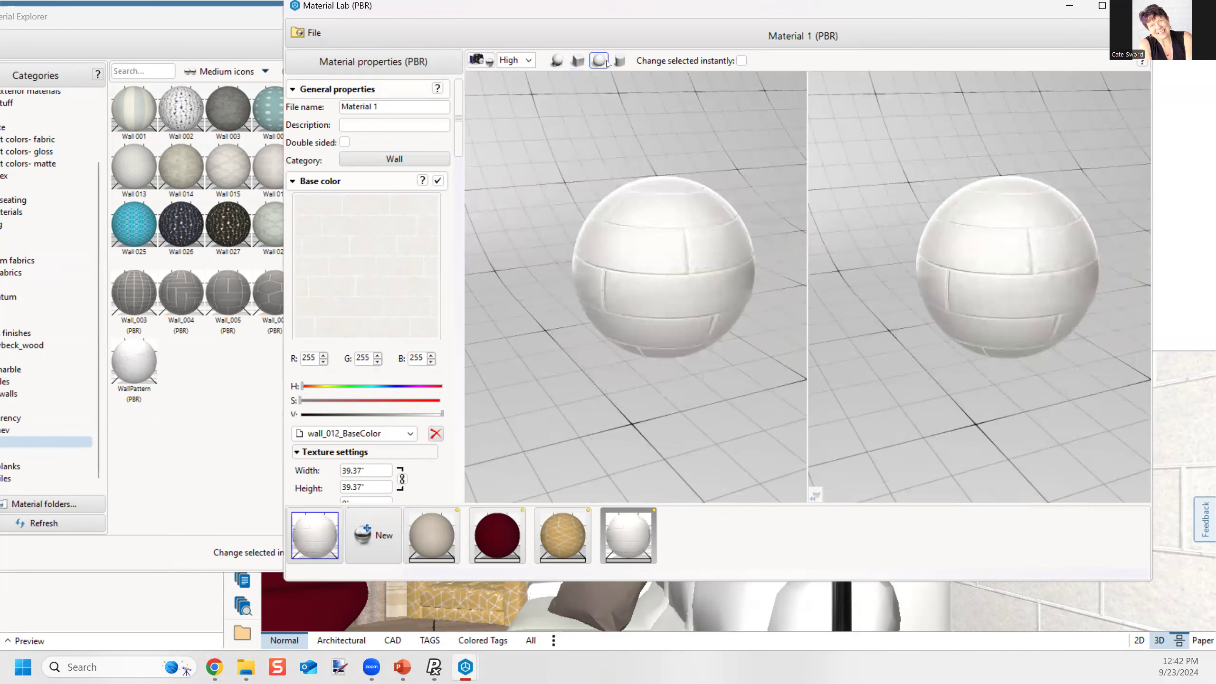
click(619, 61)
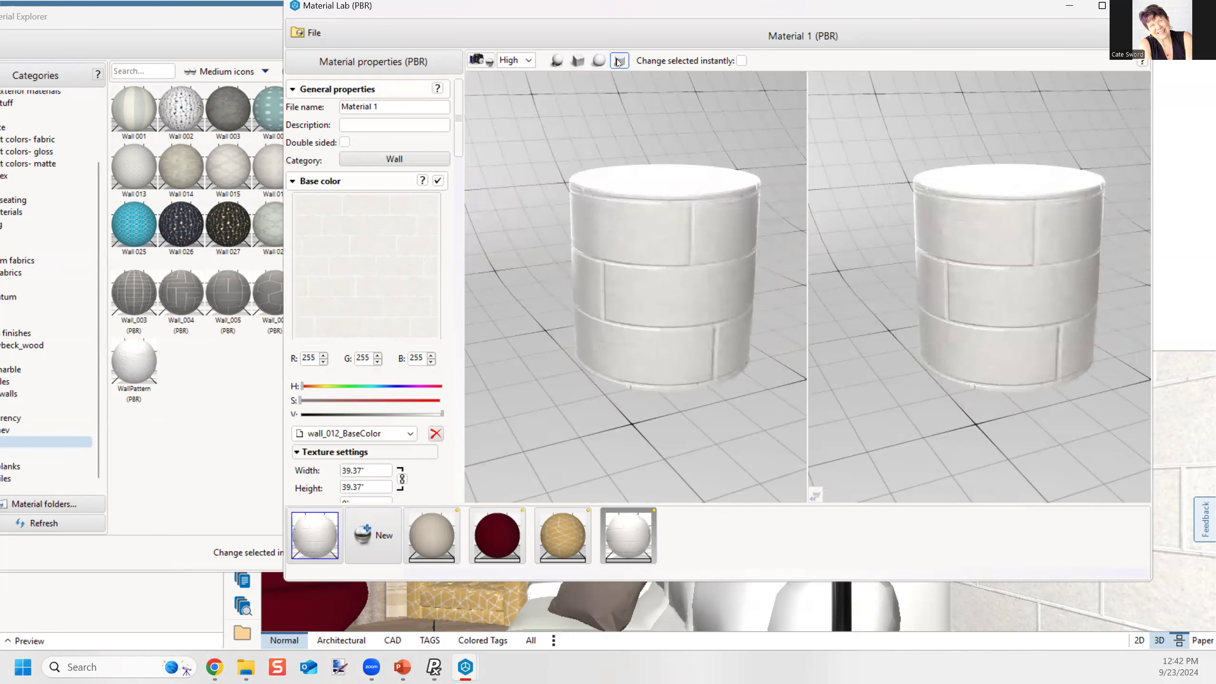
click(578, 61)
drag(579, 389, 622, 401)
drag(590, 355, 605, 388)
Step: Name the new material "Brick - Accessibble Beige"
click(396, 107)
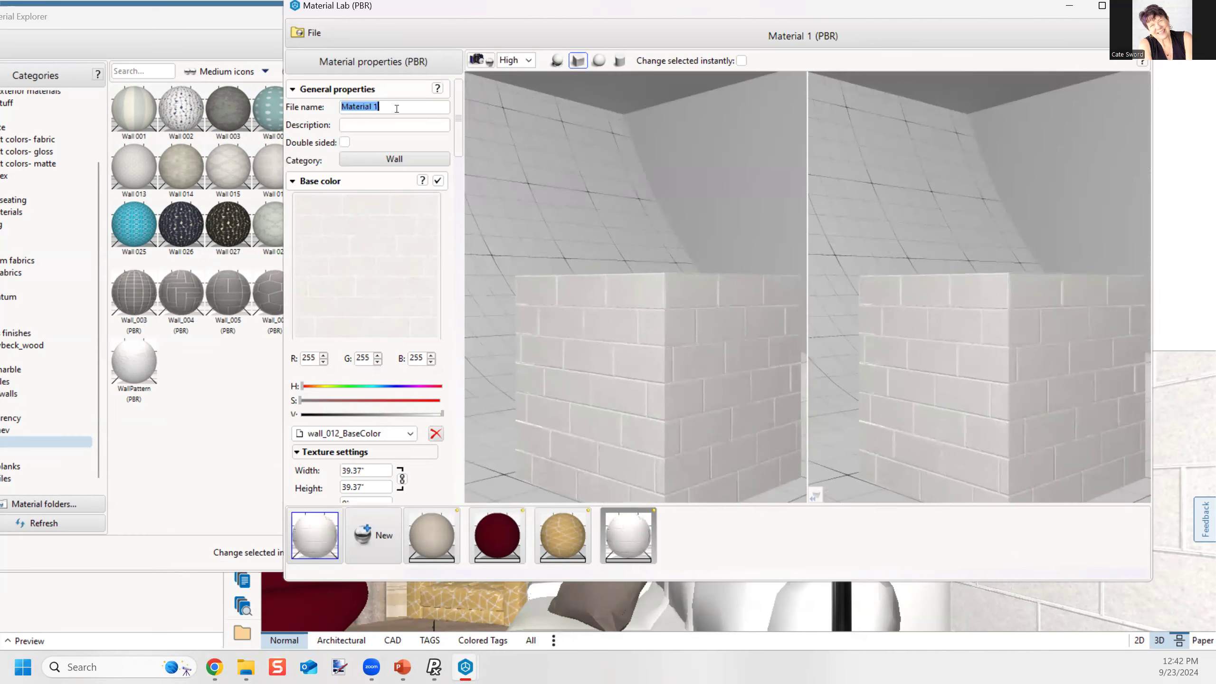
text(Bric)
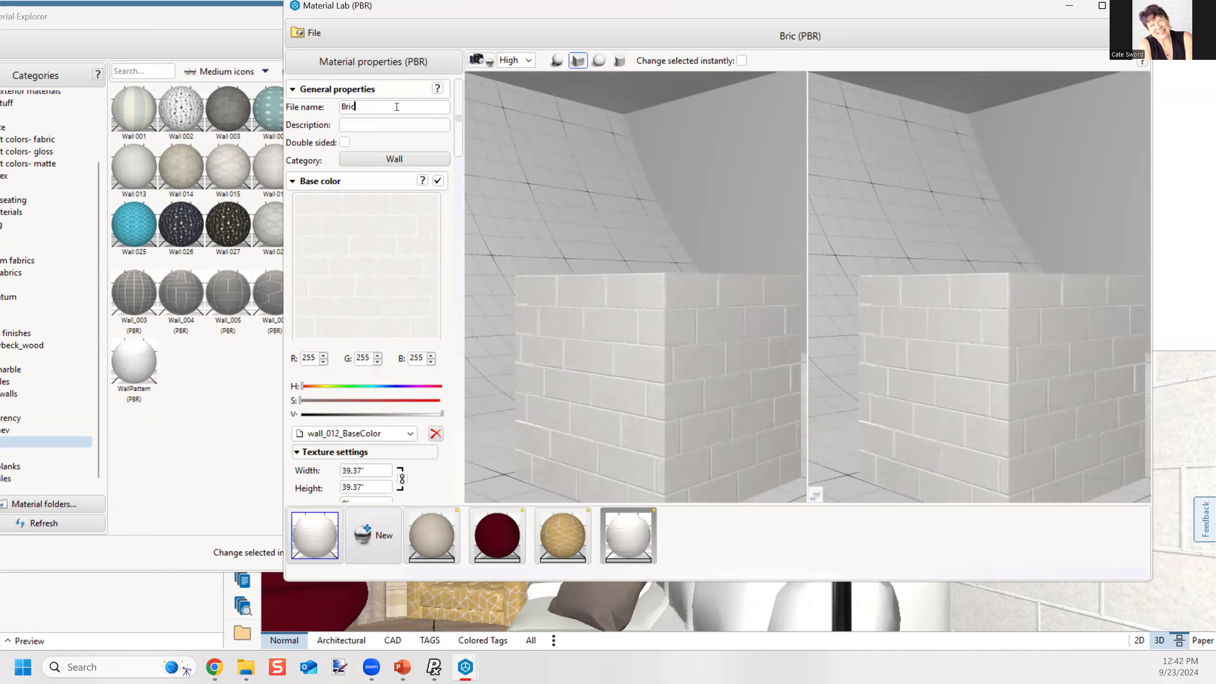
text(k - Accessibble Beige)
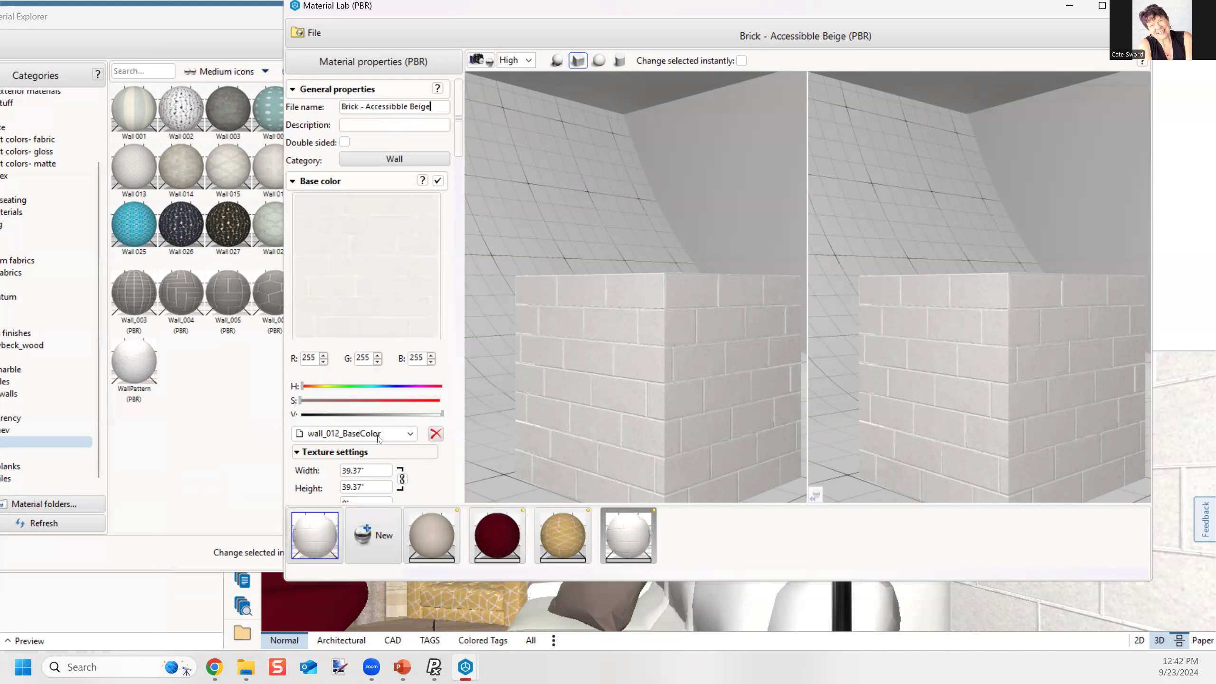
Step: Set the brick material's base color to RGB 209, 199, 184 and check it on the cube preview
scroll(614, 378, down, 2)
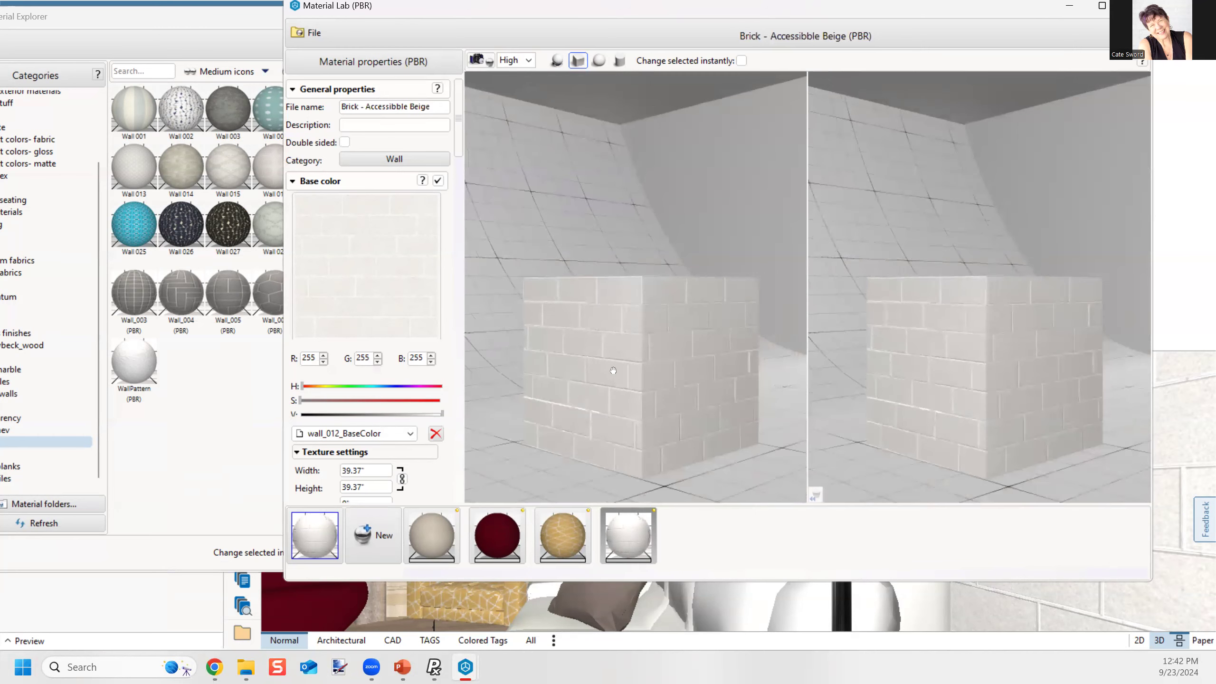
scroll(610, 367, up, 3)
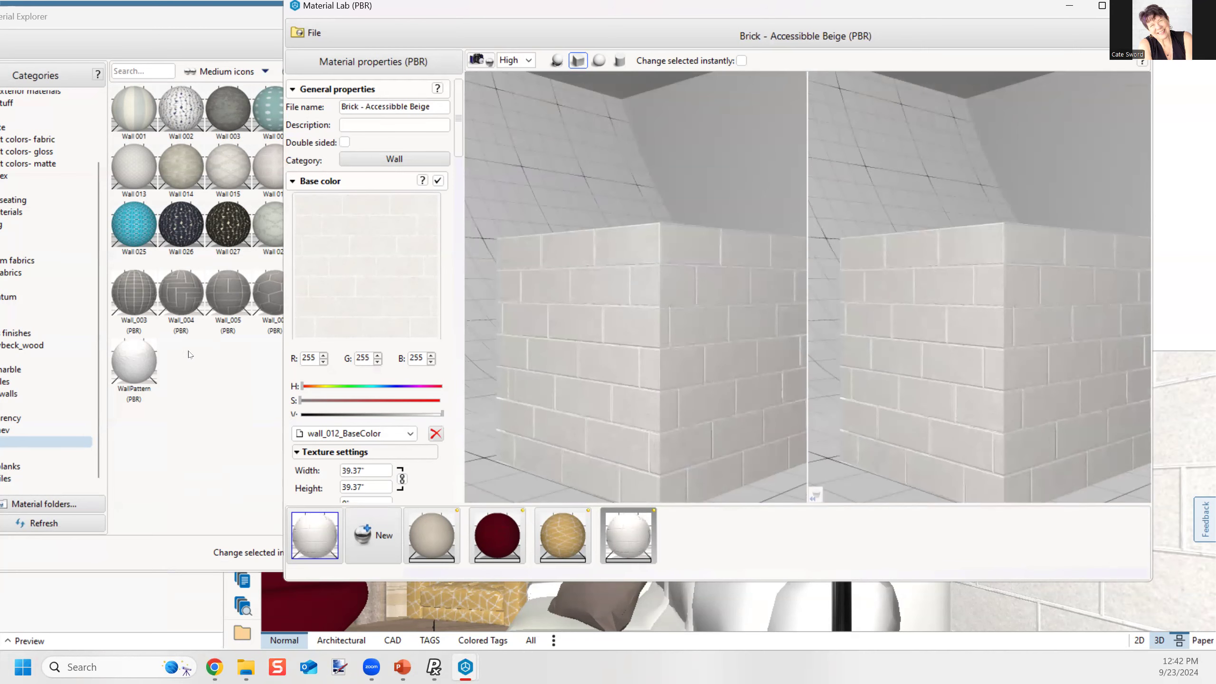
double_click(309, 359)
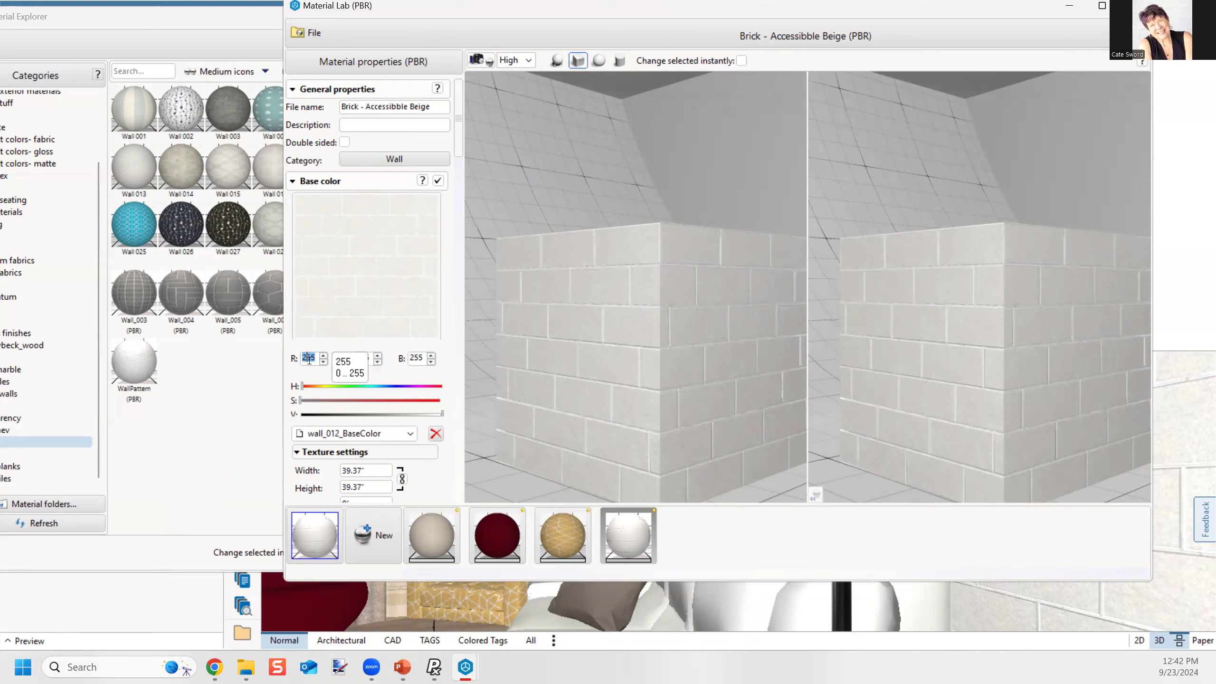
text(209)
key(Tab)
text(199)
key(Tab)
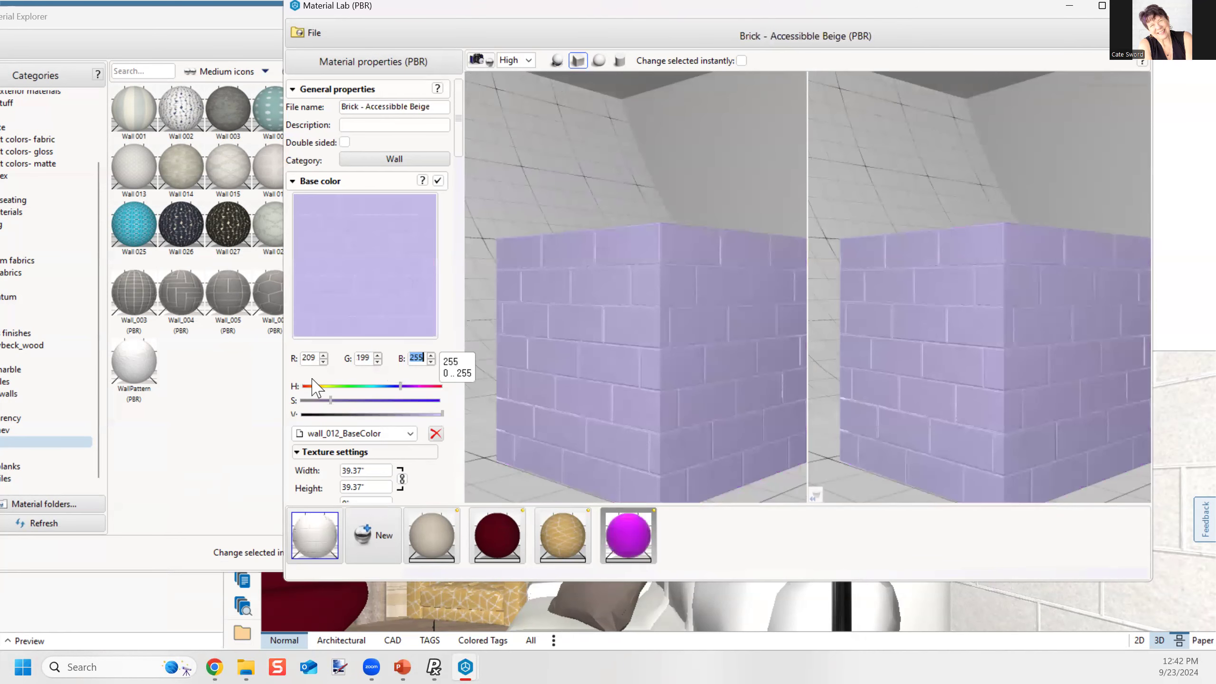
text(184)
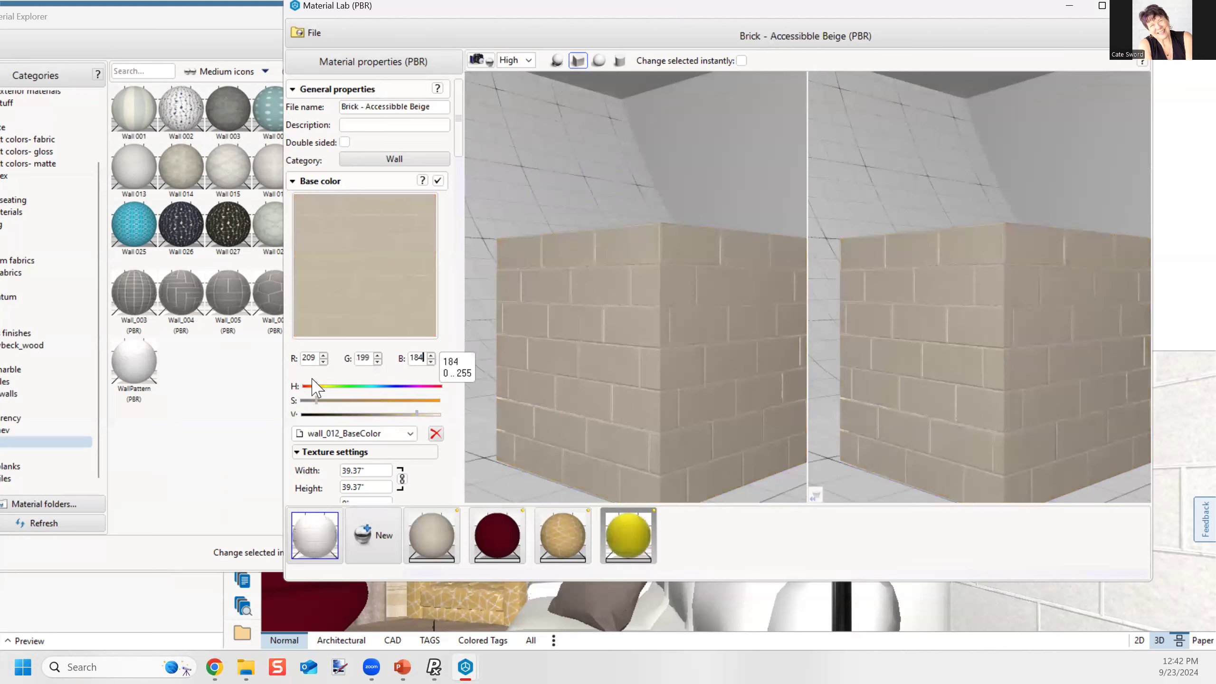
drag(658, 366, 635, 386)
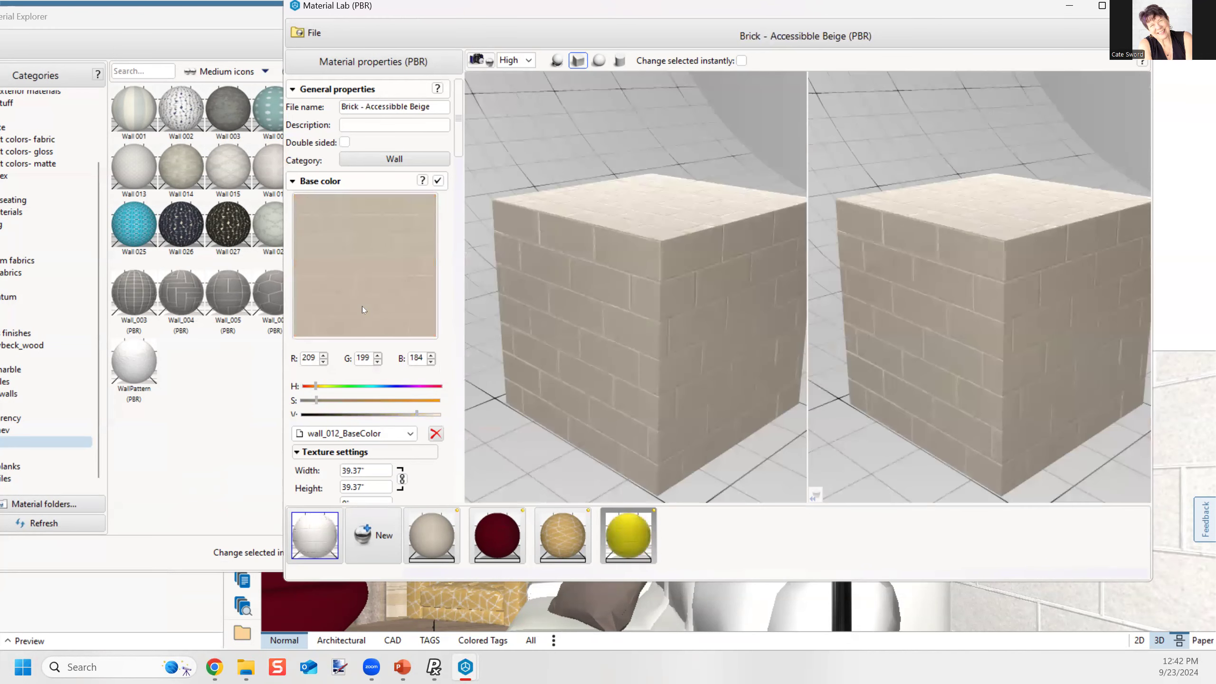
Step: Reposition the Material Lab window and examine the base color's texture width and height against the bricks on the cube preview
scroll(450, 306, down, 5)
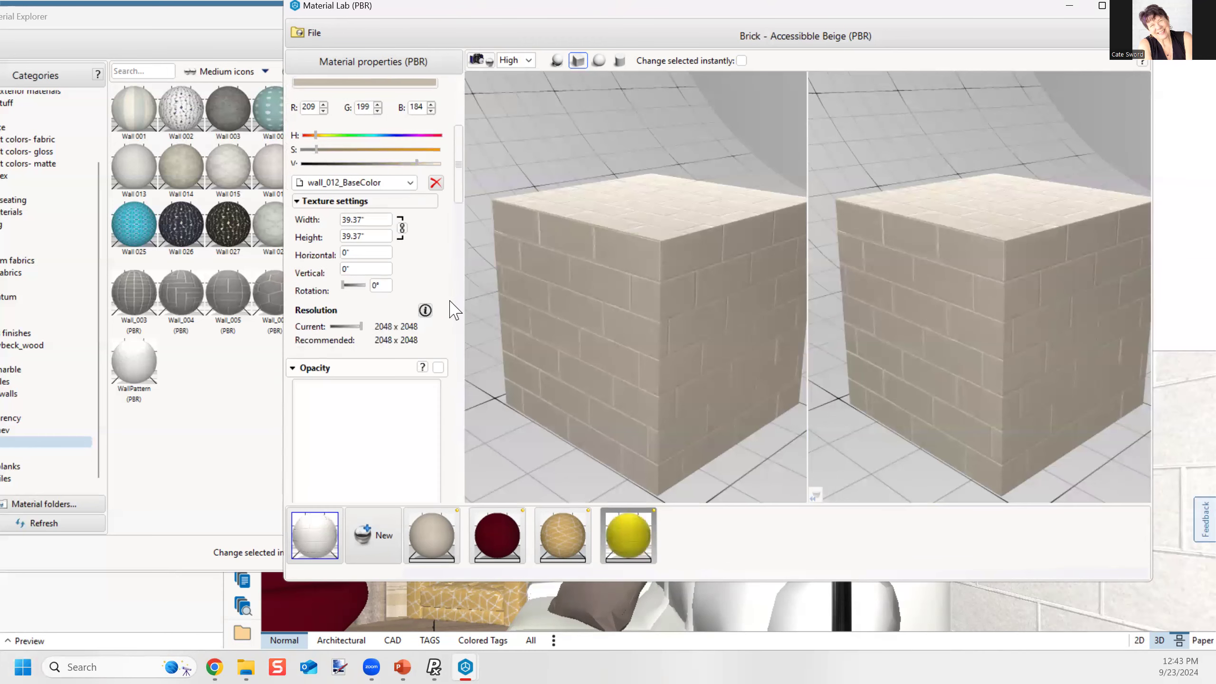
scroll(452, 309, down, 4)
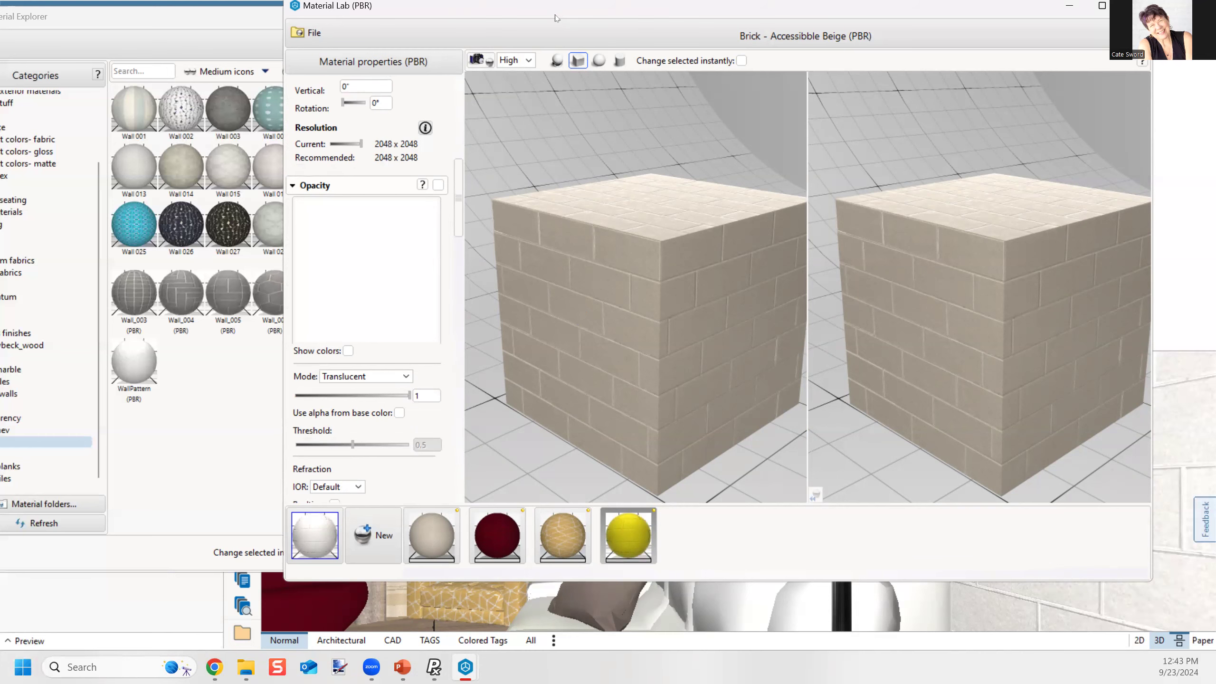
drag(560, 14, 241, 82)
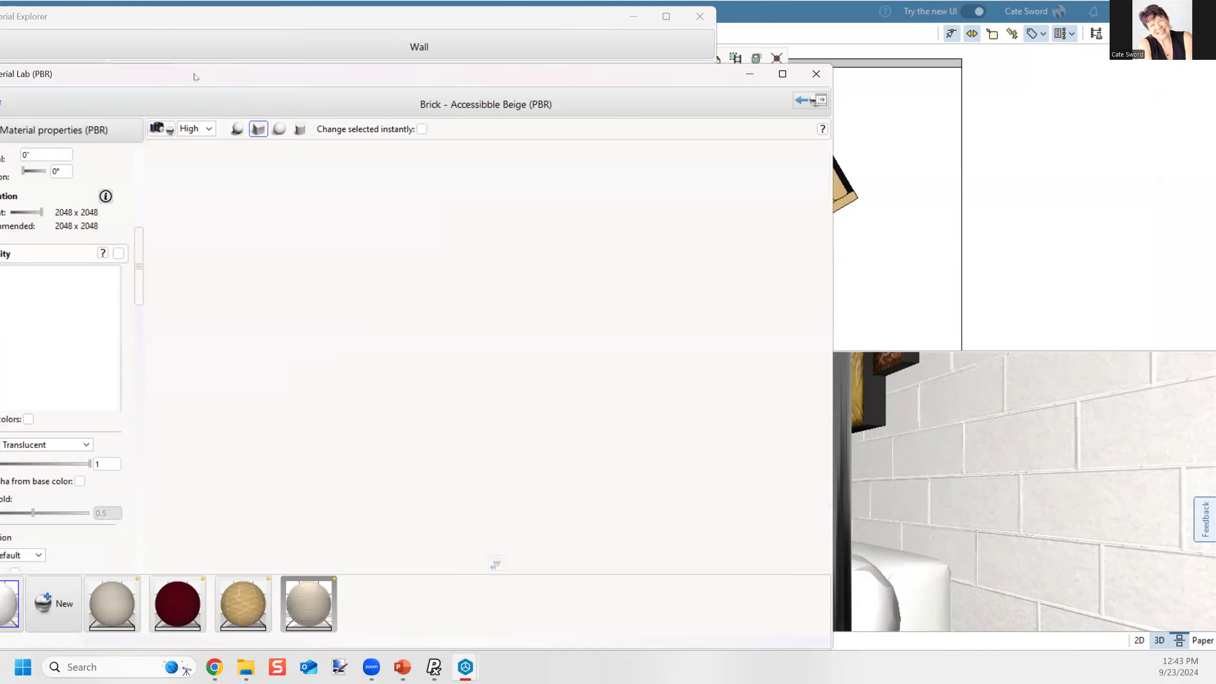
drag(175, 77, 675, 58)
scroll(659, 272, up, 3)
scroll(632, 261, up, 5)
scroll(797, 305, down, 1)
scroll(797, 306, up, 3)
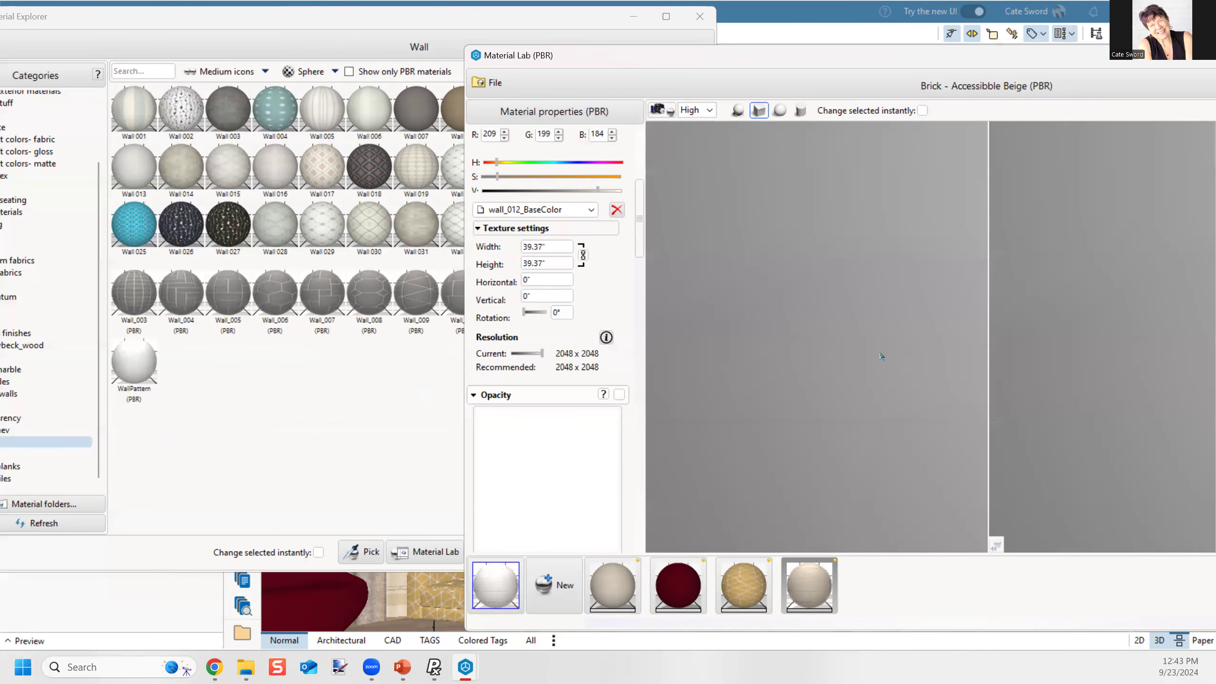
scroll(881, 356, down, 5)
scroll(863, 372, up, 2)
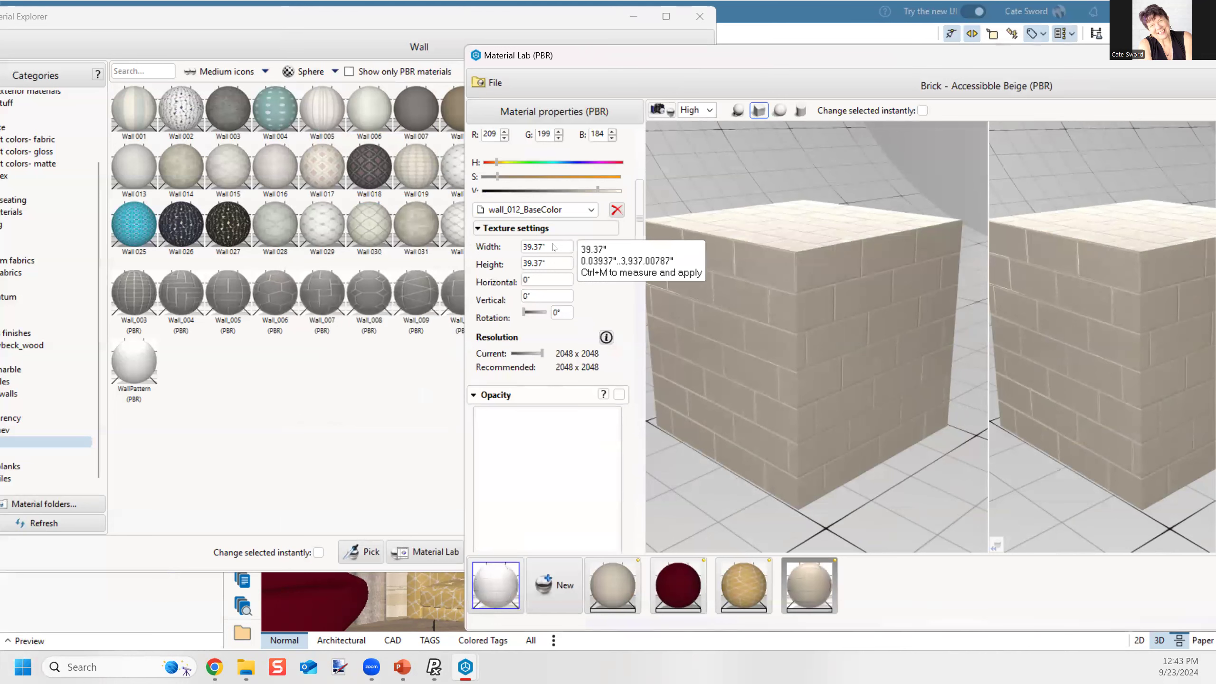
click(551, 245)
drag(735, 385, 819, 420)
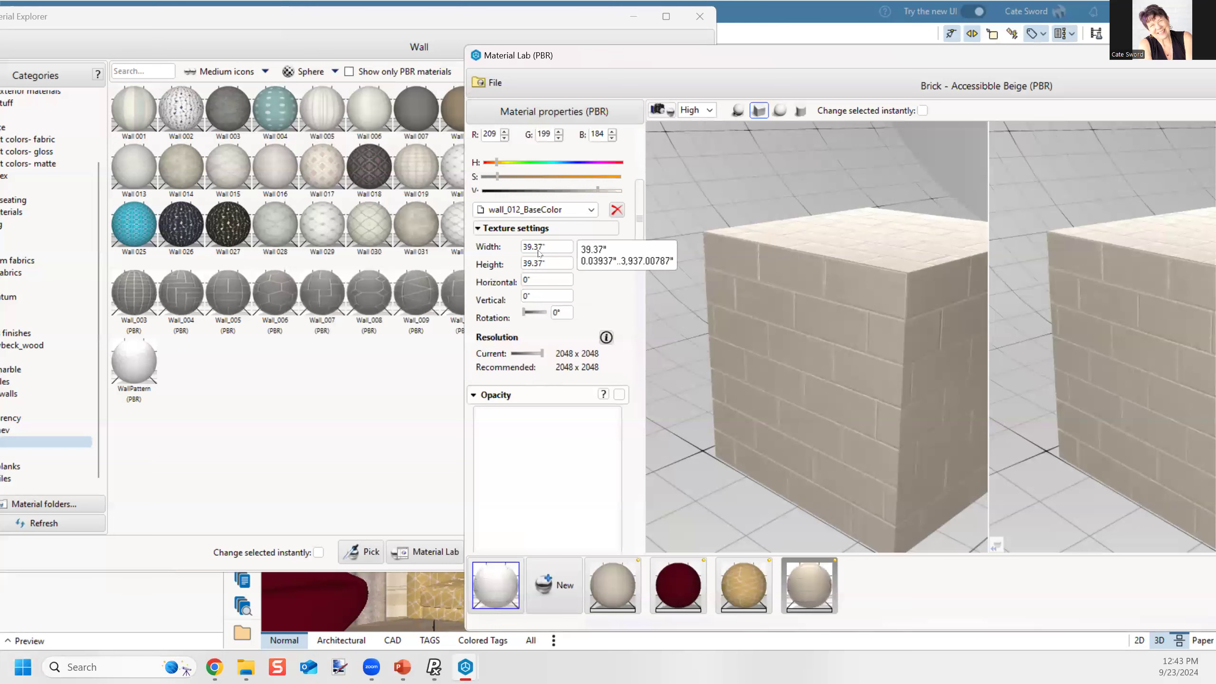
Step: Review the brick material's opacity, metallic and roughness settings alongside the cube preview
scroll(570, 409, down, 4)
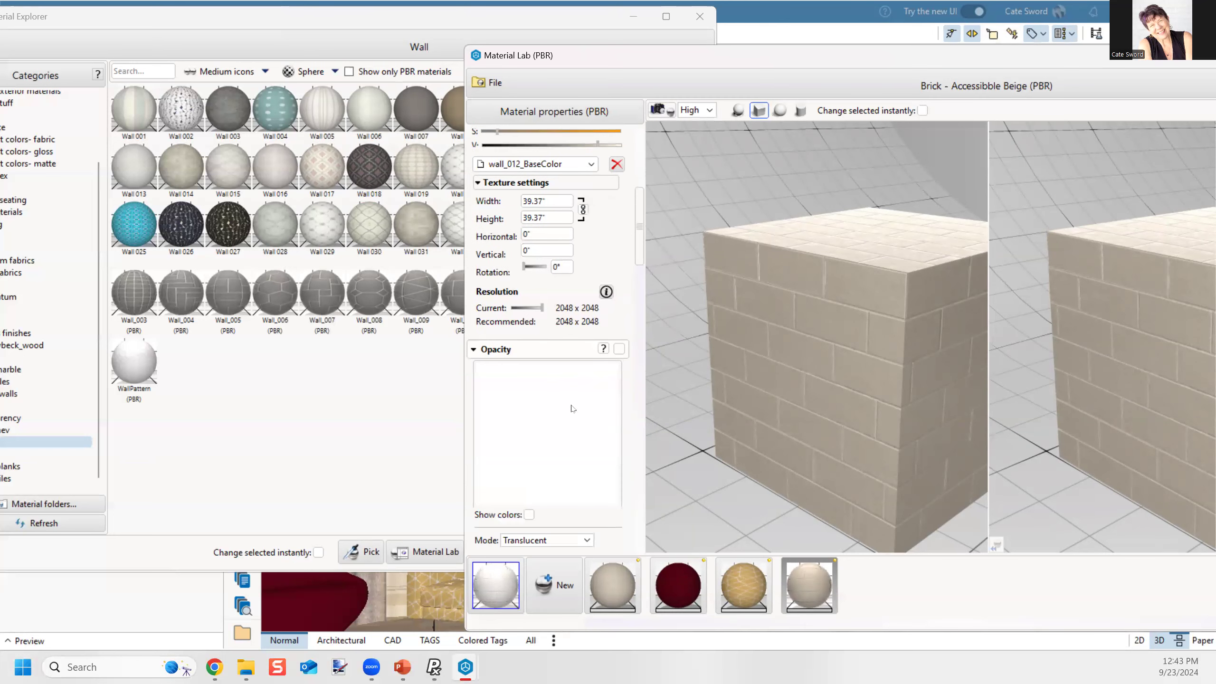
scroll(571, 409, down, 7)
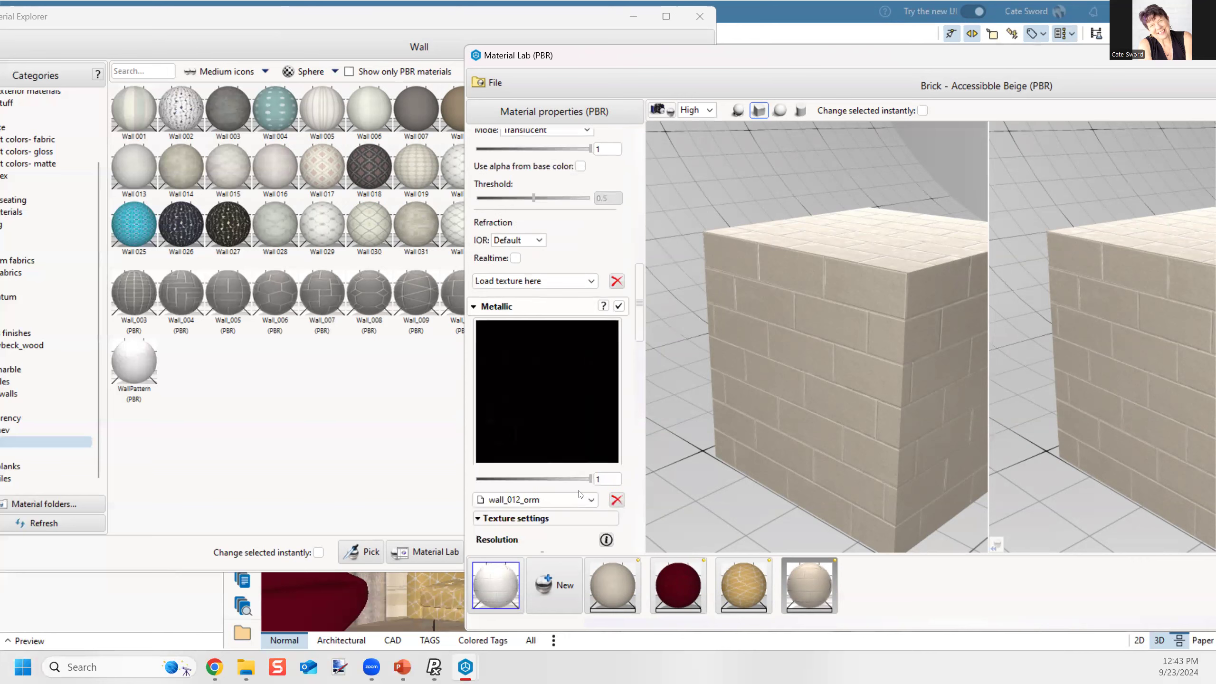
scroll(578, 492, down, 4)
drag(796, 362, 775, 355)
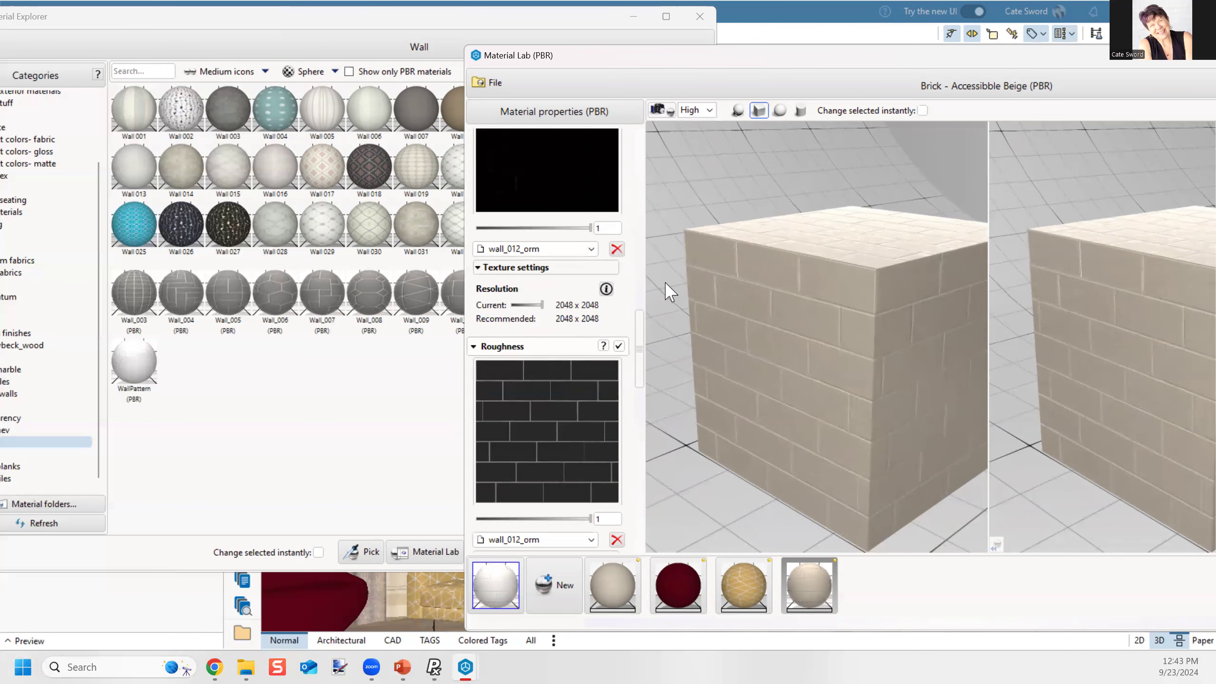
scroll(520, 238, up, 2)
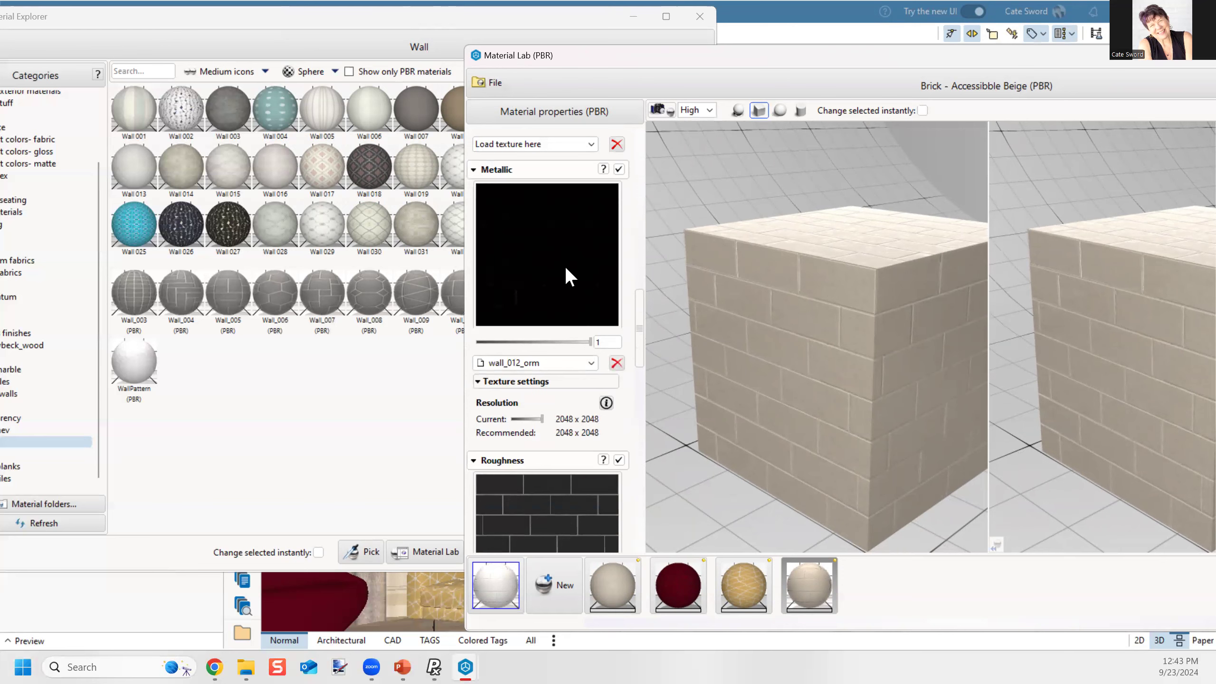
scroll(558, 216, up, 12)
scroll(560, 197, up, 5)
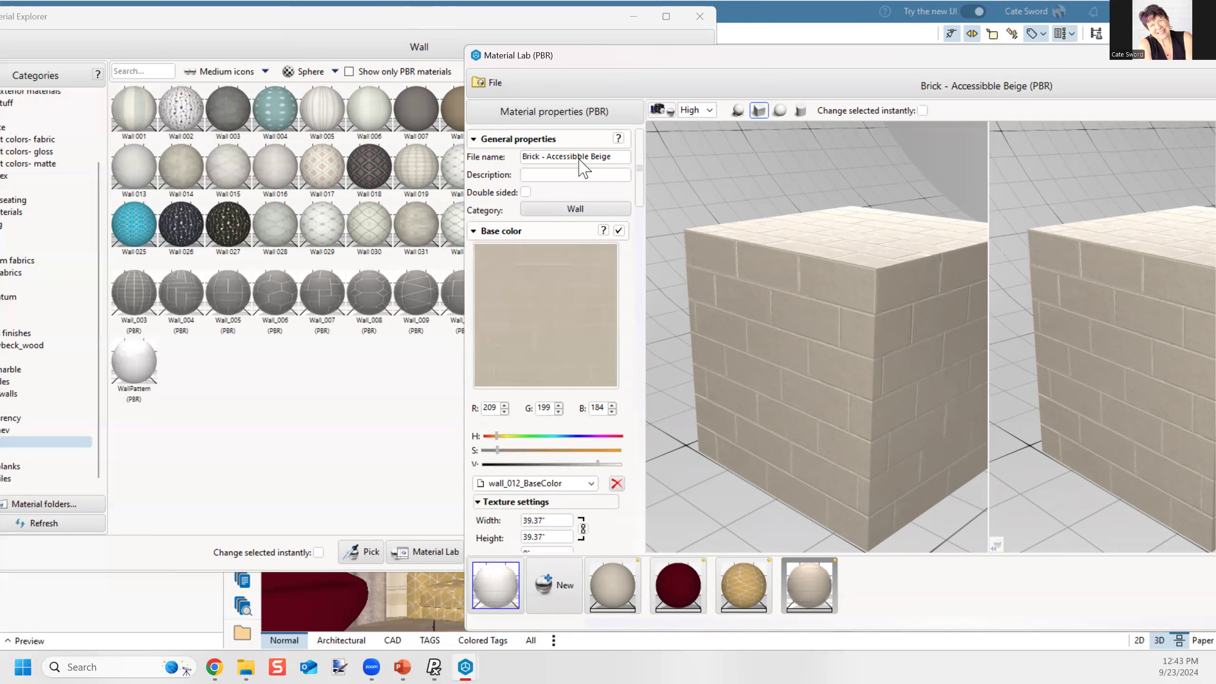
Step: Assign the brick material to the personal "stuff" category and open the Material Lab's file commands
click(565, 211)
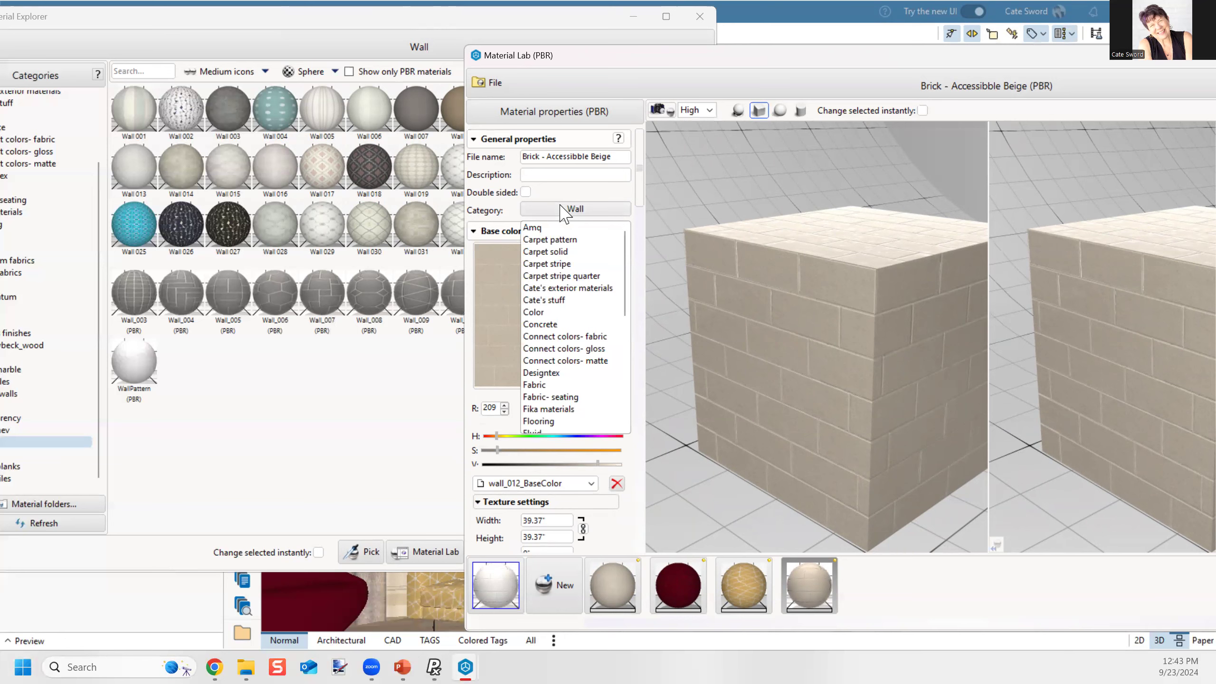
click(550, 300)
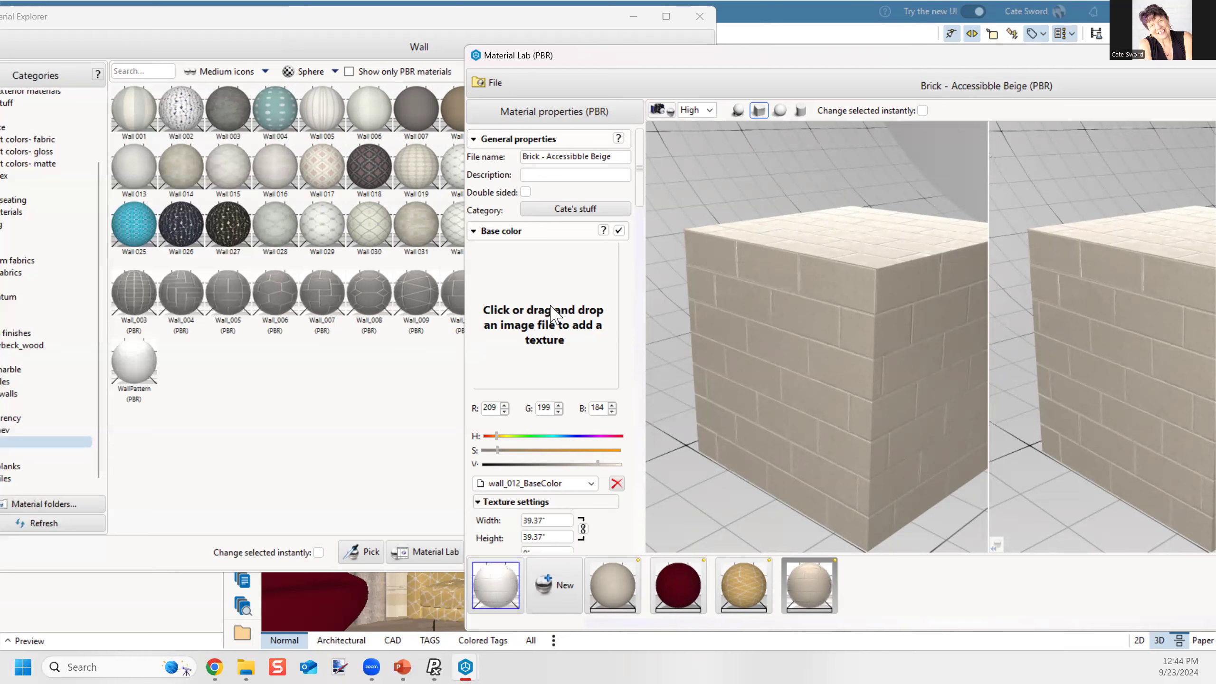
click(495, 82)
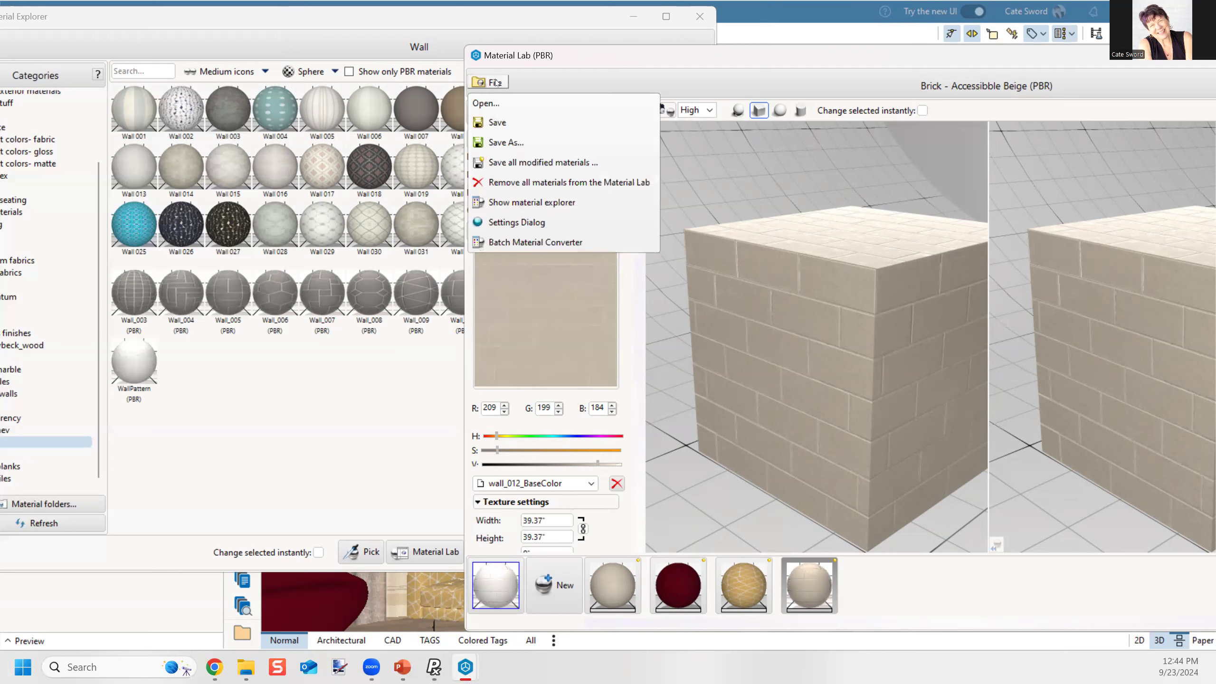
Step: Save the brick material as "Brick - Accessibble Beige" in the CET Materials folder
click(491, 126)
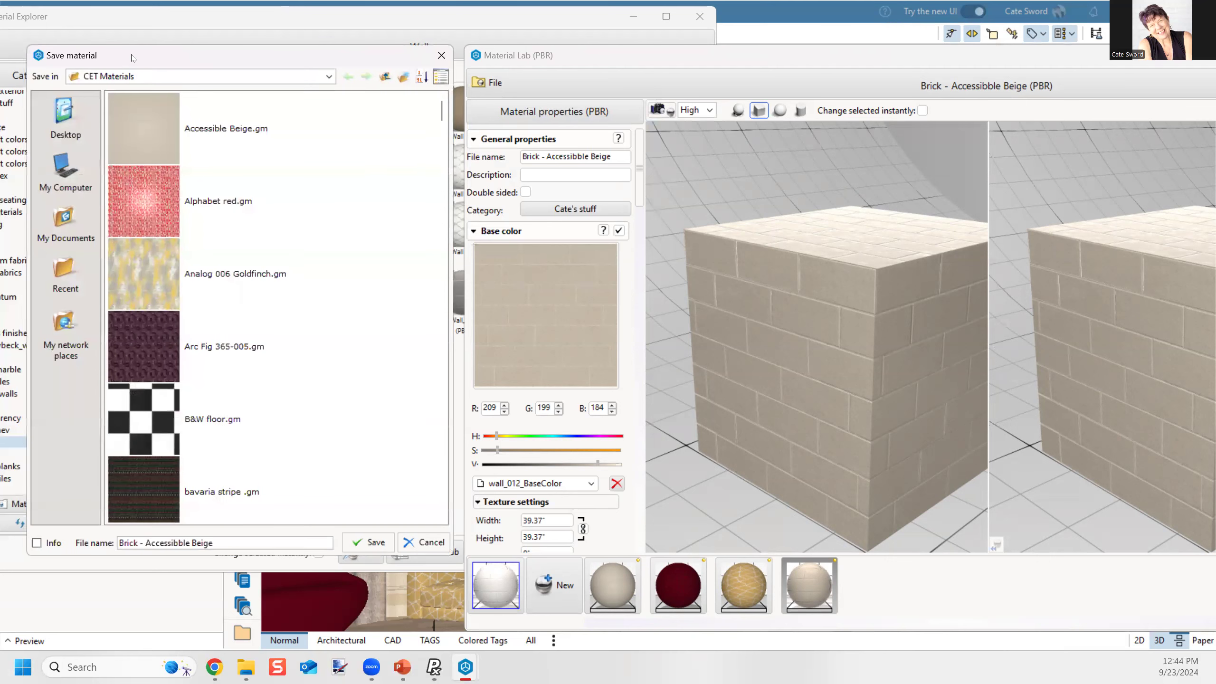
drag(146, 63, 690, 159)
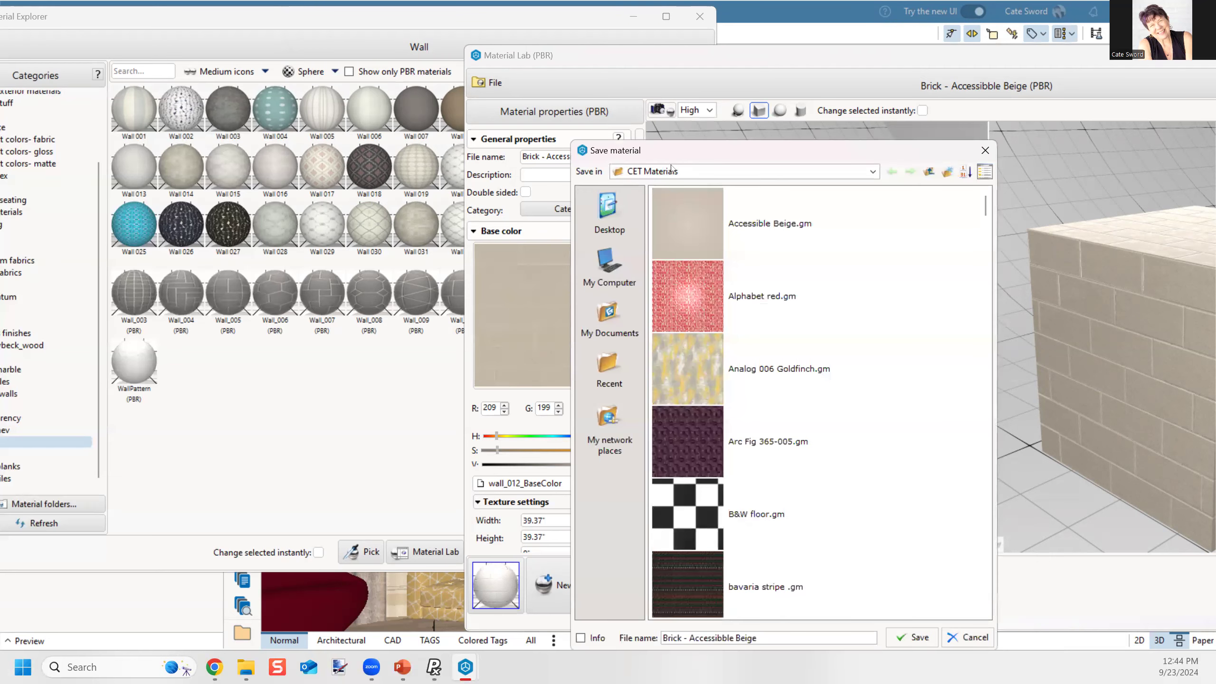
drag(667, 150, 604, 5)
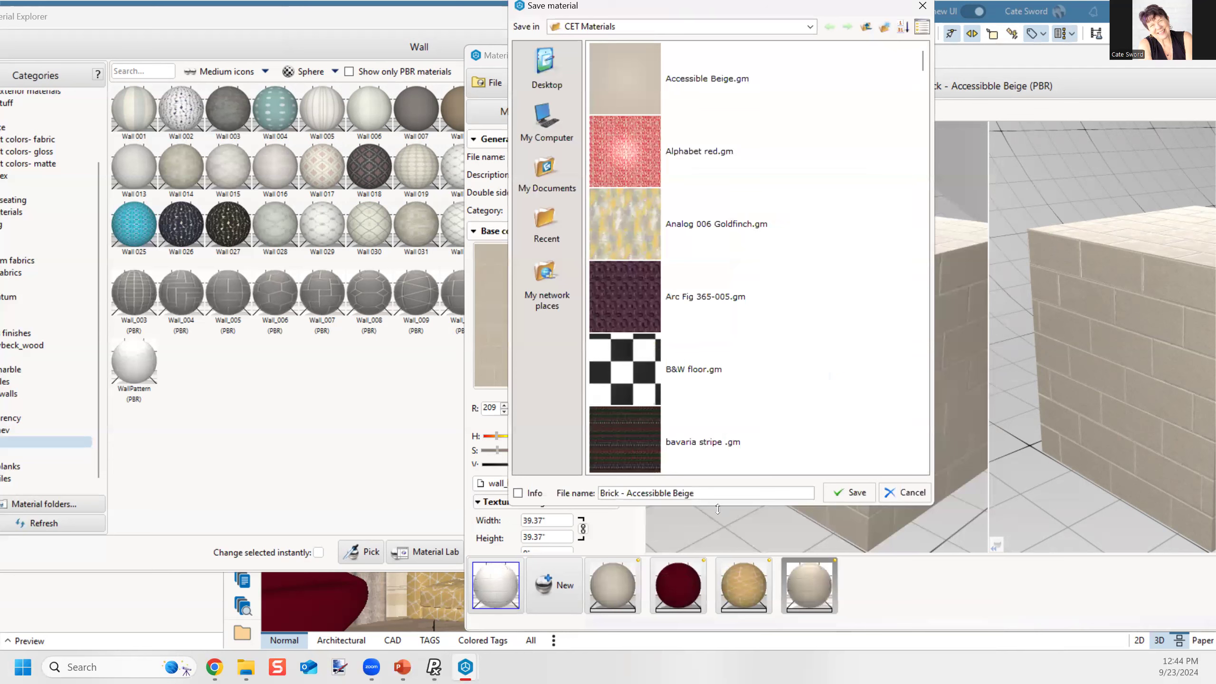
click(848, 493)
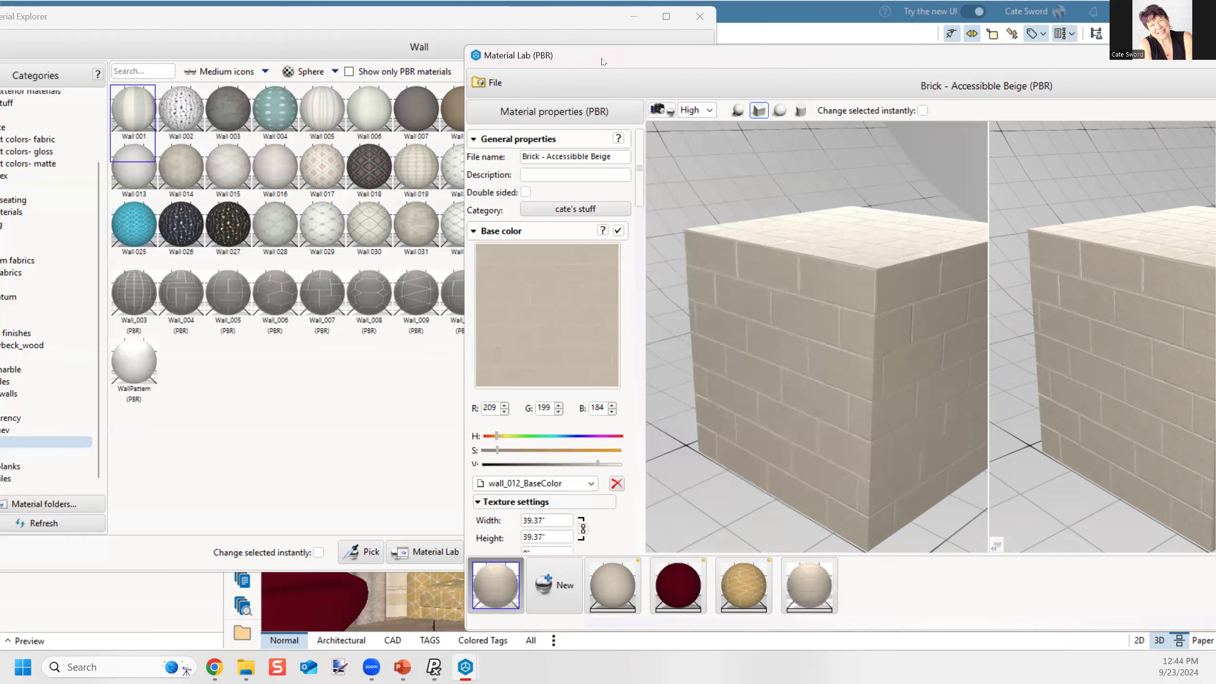
Step: Apply the saved beige brick material to the wall behind the sofa in the 3D view and close the Material Lab
drag(602, 62, 209, 2)
click(414, 521)
click(1143, 503)
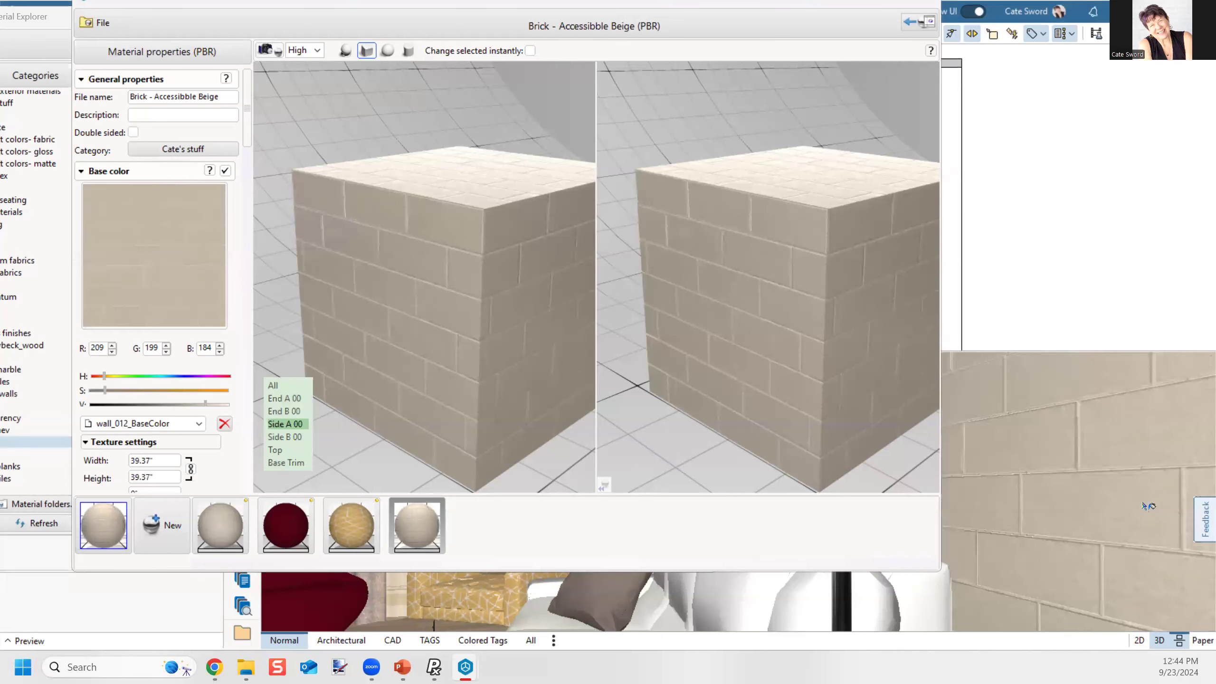
scroll(1131, 500, down, 5)
middle_drag(1132, 500, 1210, 548)
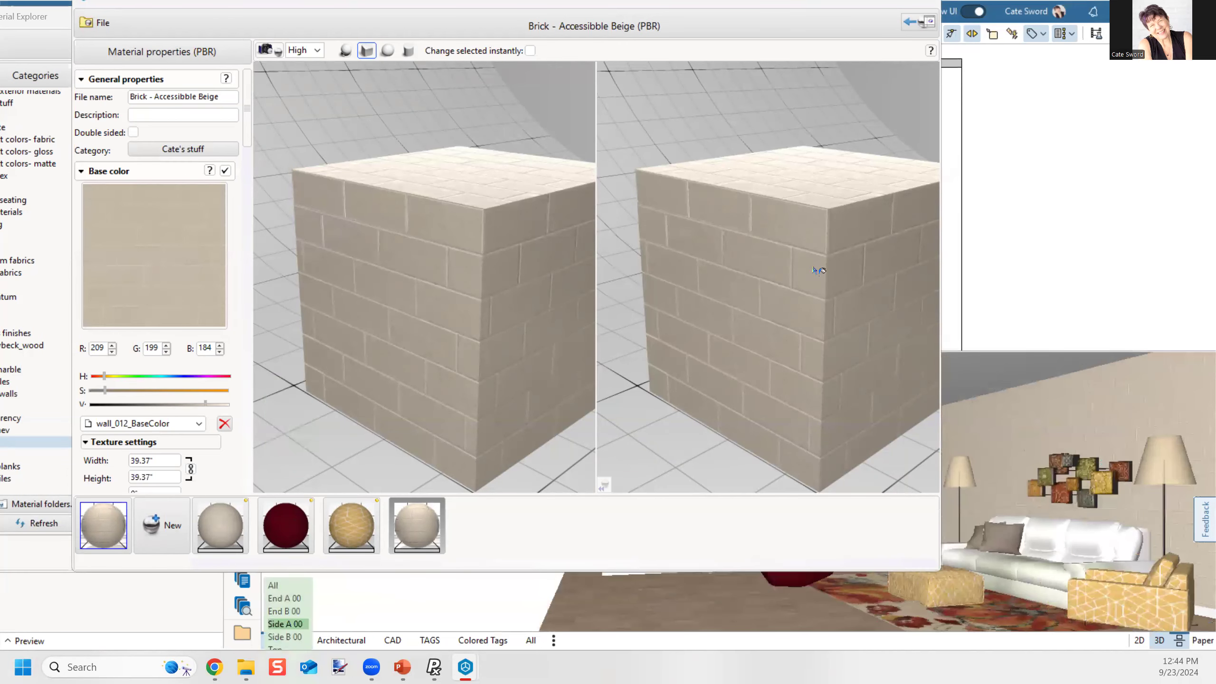
click(437, 64)
click(924, 4)
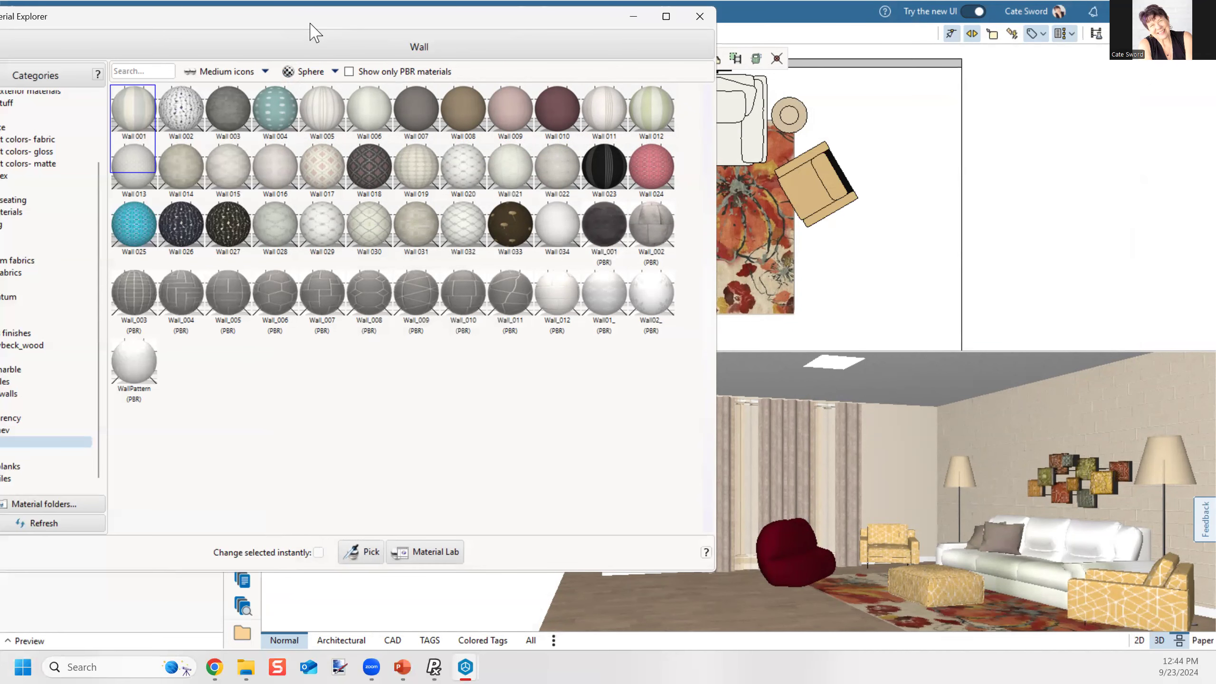
Step: Open Wall_006 (PBR) from the Wall category in the Material Lab and preview it on a cube
drag(310, 24, 533, 103)
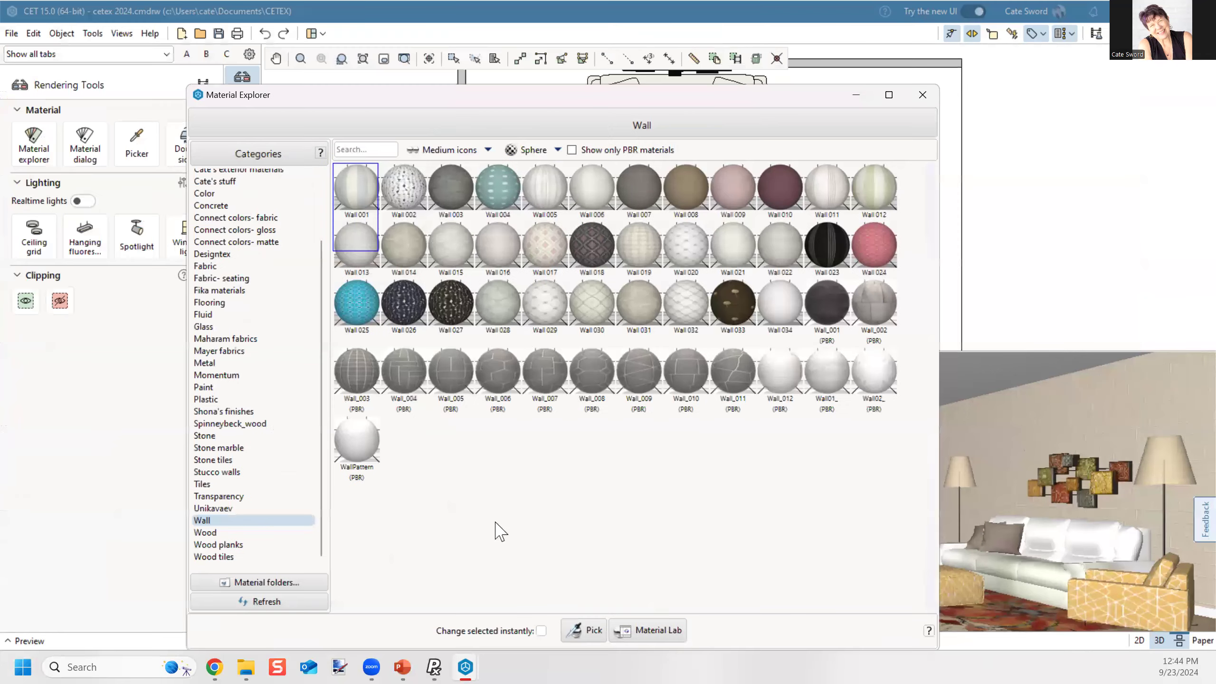
click(511, 383)
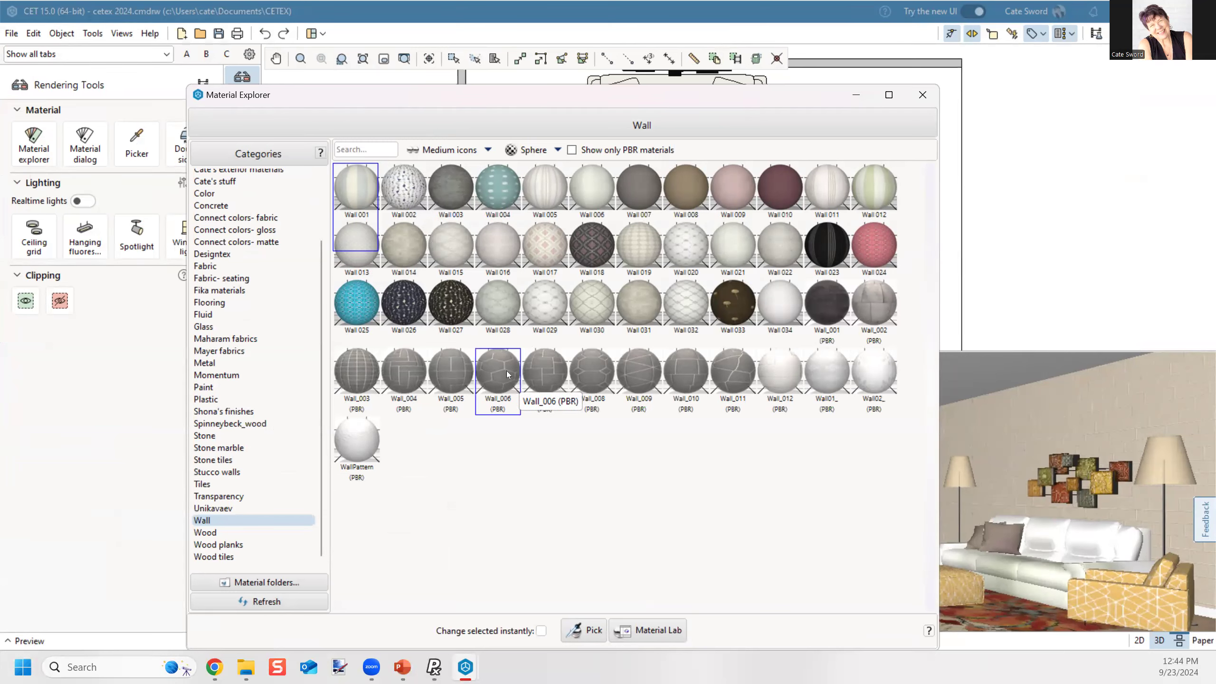
double_click(507, 373)
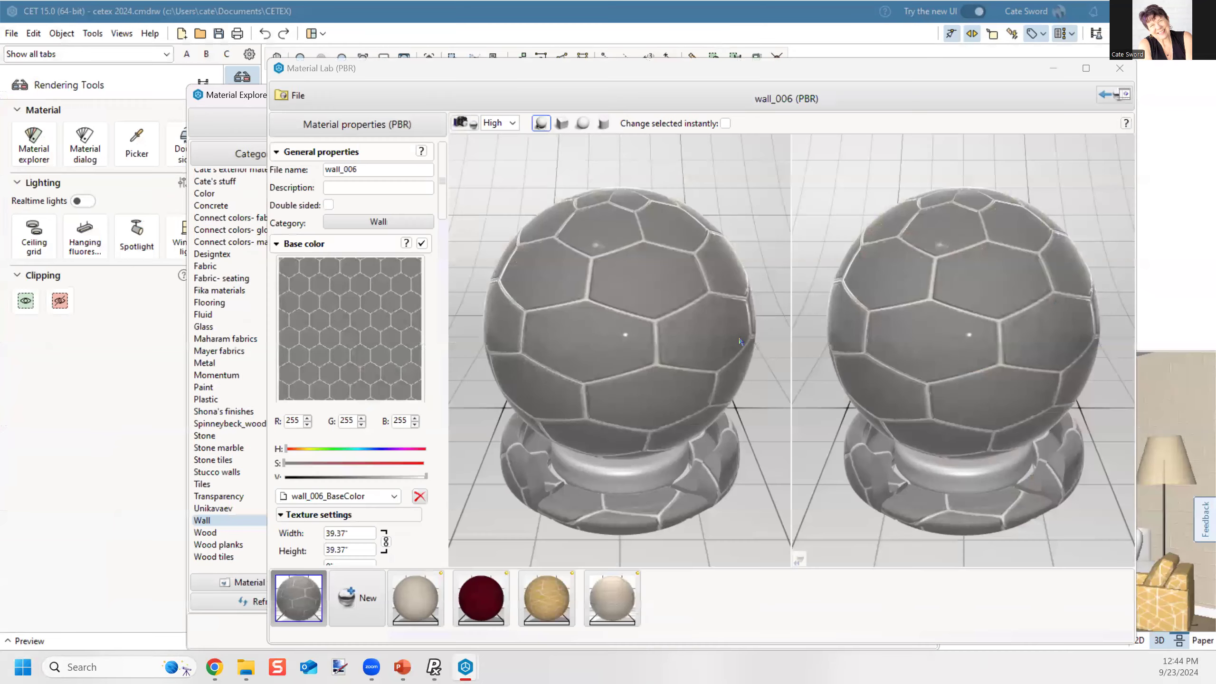
click(561, 123)
scroll(661, 414, down, 3)
middle_drag(736, 421, 590, 418)
scroll(590, 418, up, 2)
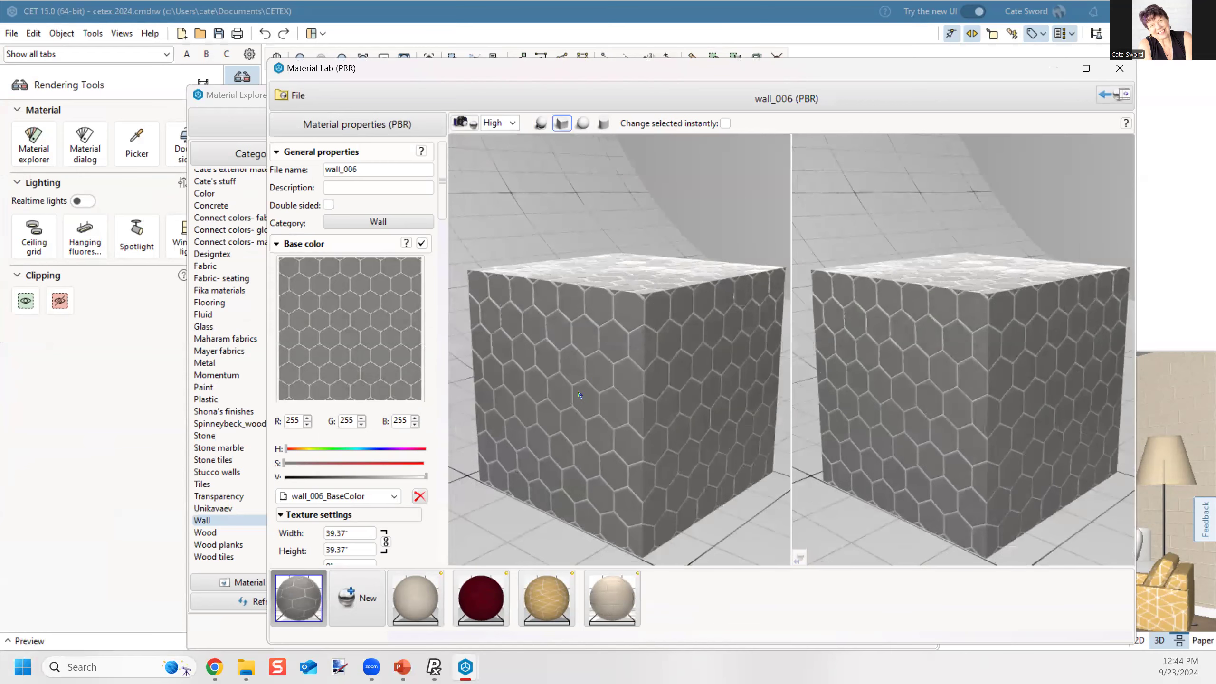
Step: Set the hexagon wall material's base color to RGB 209, 199, 184 over its existing texture
double_click(296, 420)
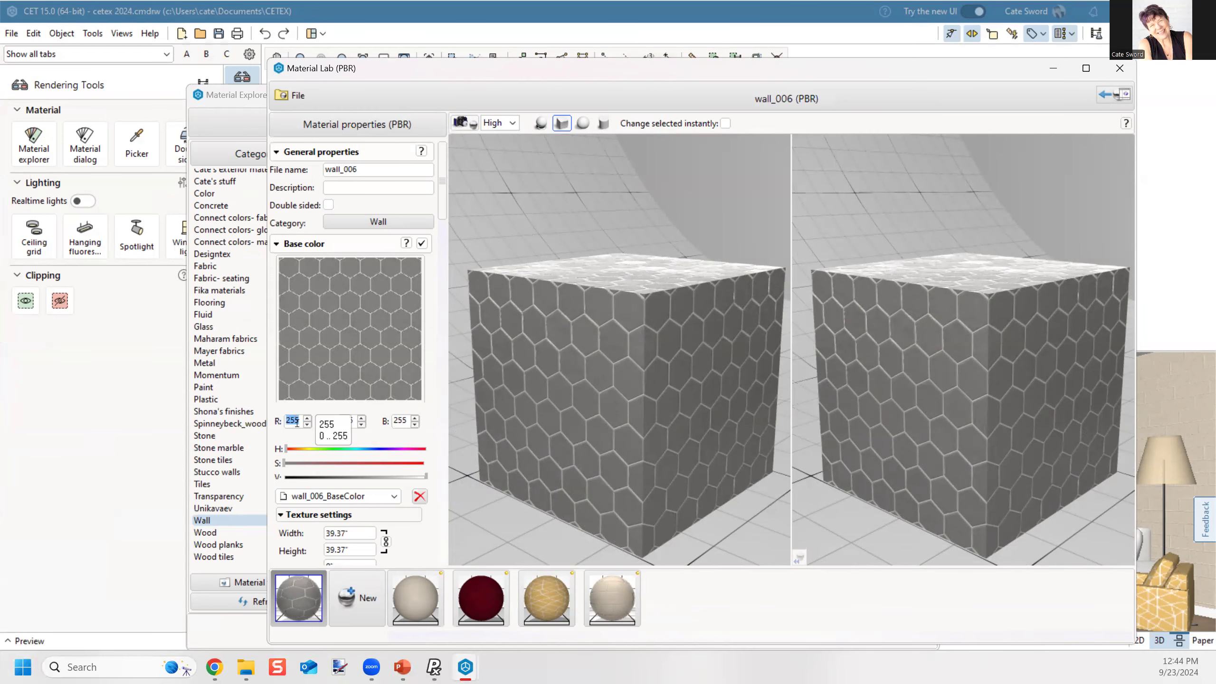
text(02)
text(9)
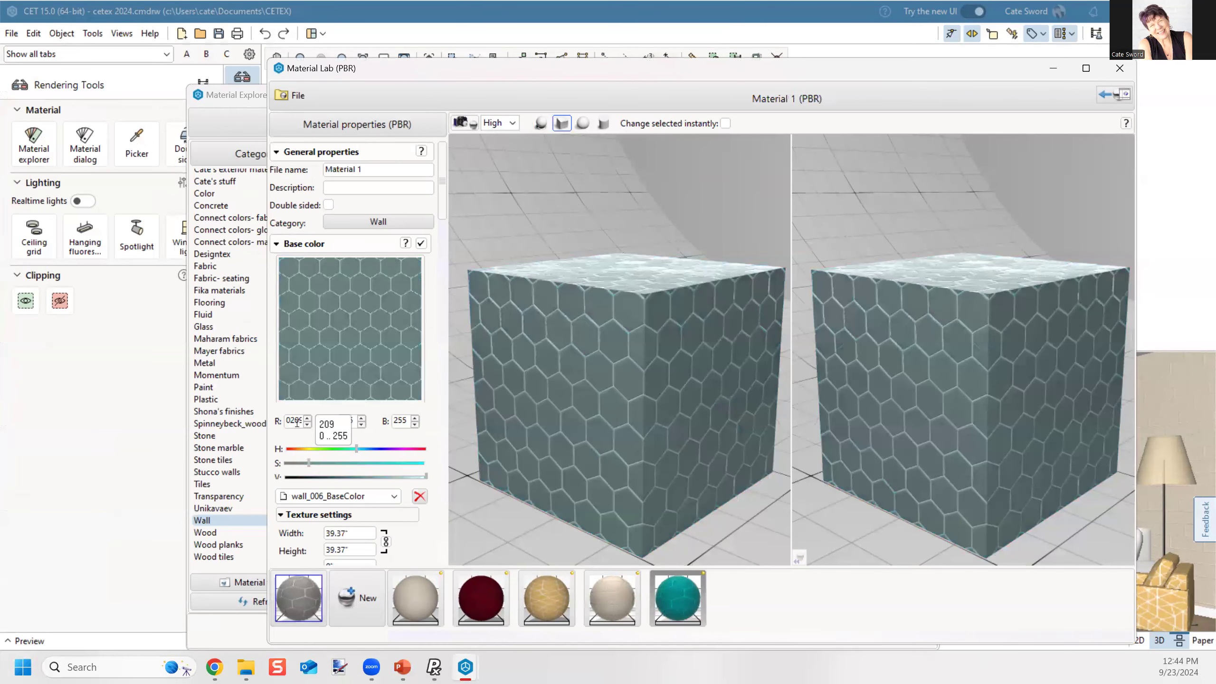
key(Tab)
text(199)
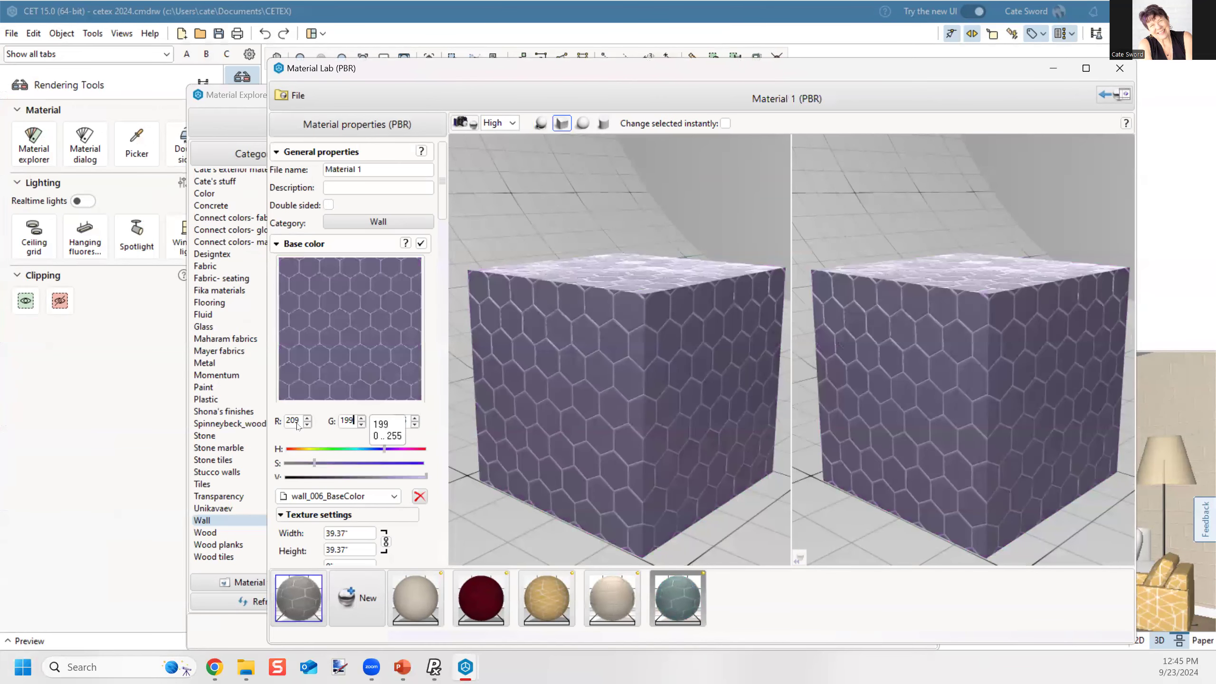
key(Tab)
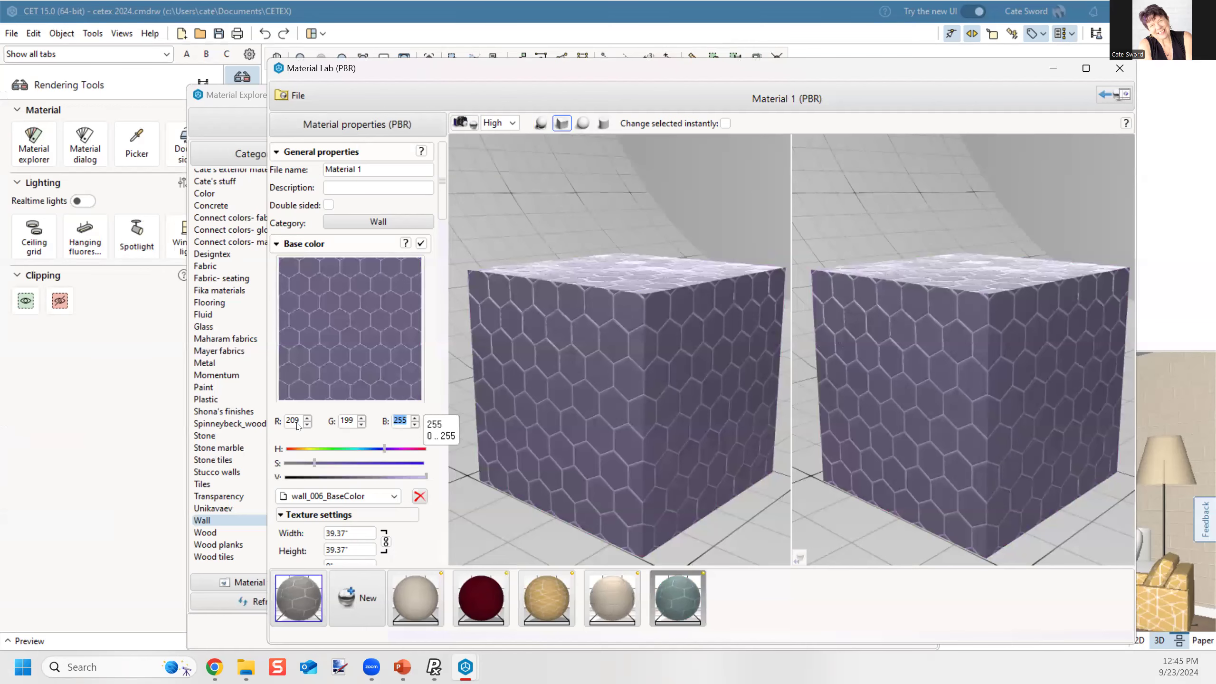
text(184)
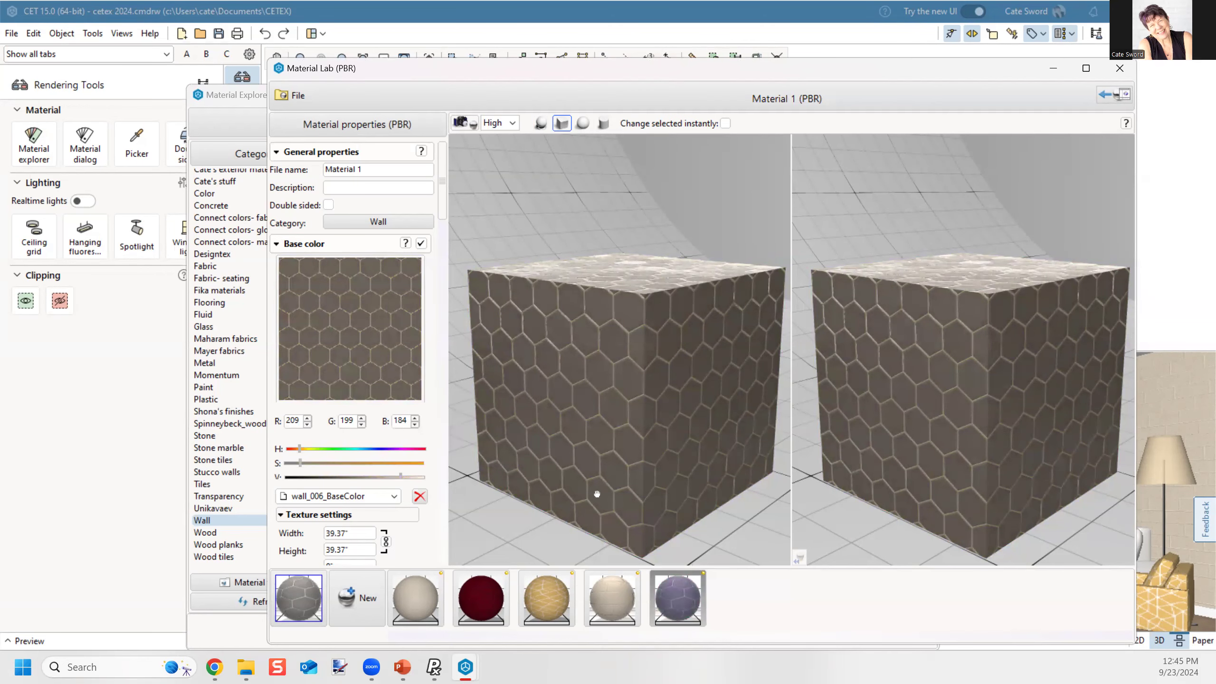
Step: Examine the hexagon joints close up on the preview cube and review the material's metallic, roughness and bump maps
scroll(596, 489, up, 2)
scroll(591, 435, up, 3)
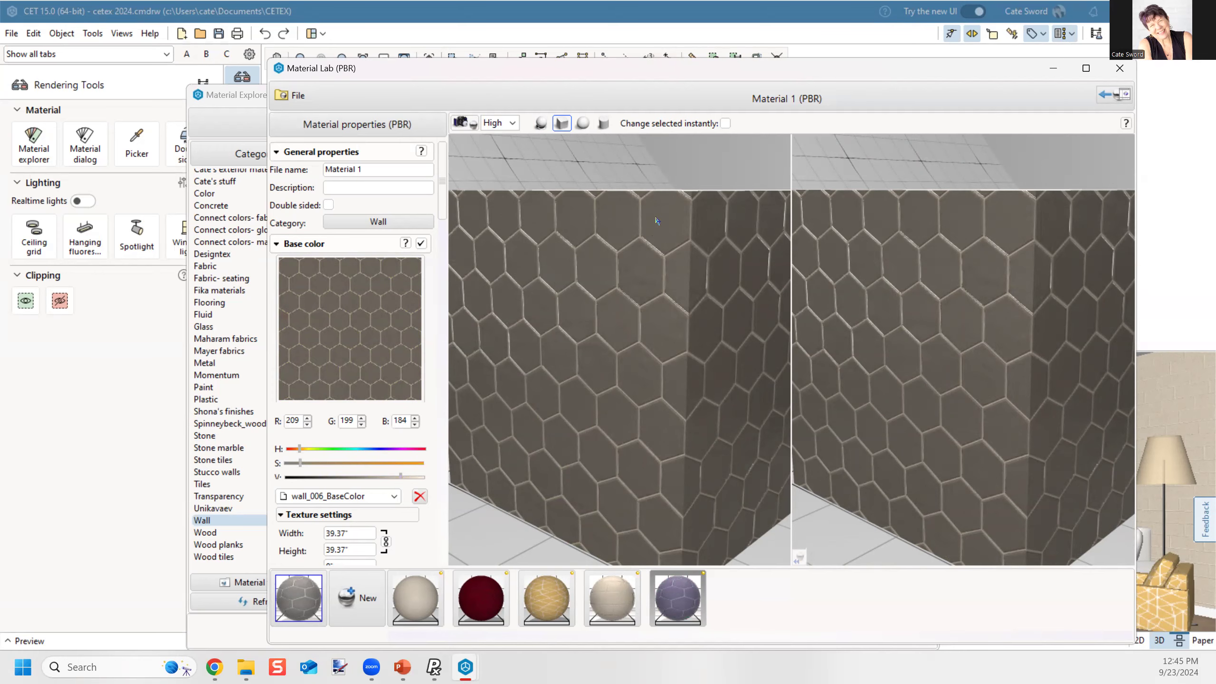
scroll(649, 327, up, 2)
scroll(615, 264, up, 2)
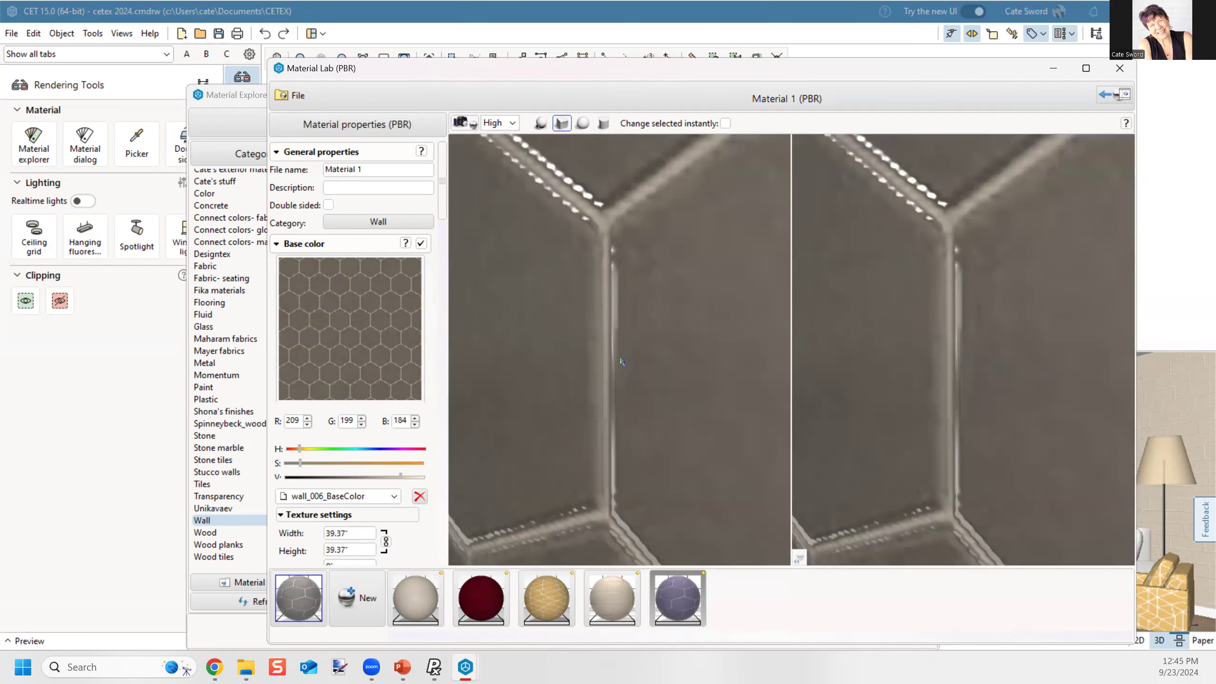
scroll(620, 361, down, 6)
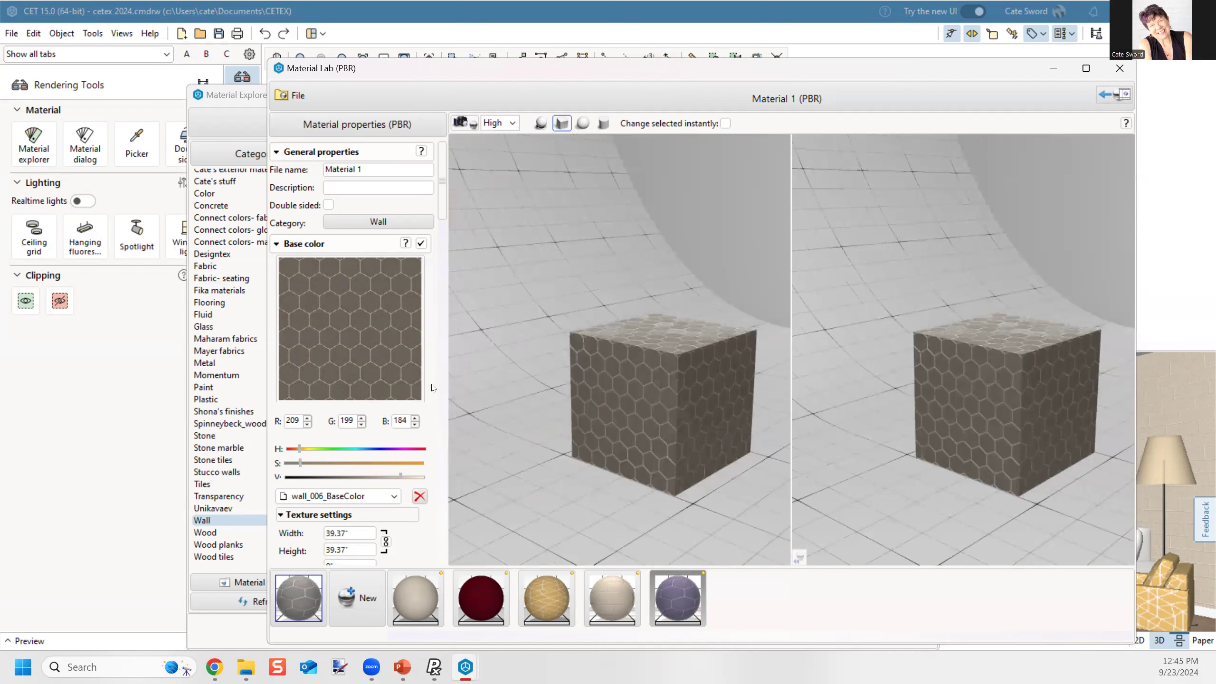
scroll(432, 387, down, 2)
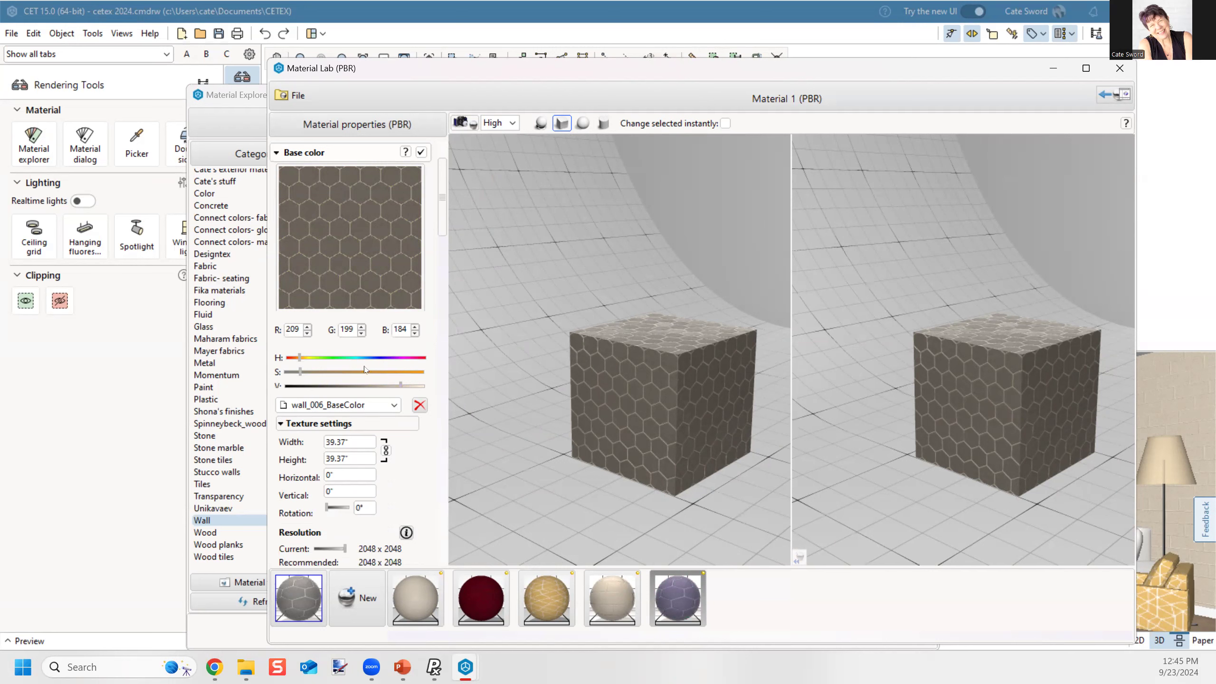
scroll(426, 462, down, 4)
scroll(425, 463, down, 8)
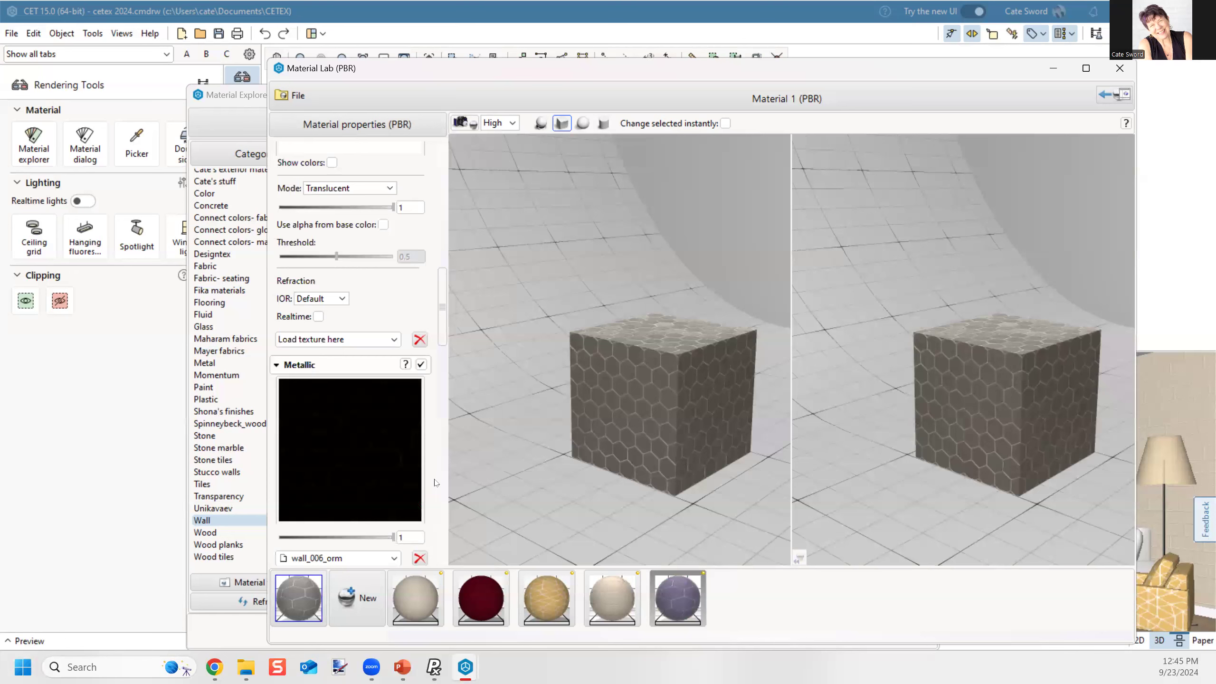
scroll(436, 481, down, 5)
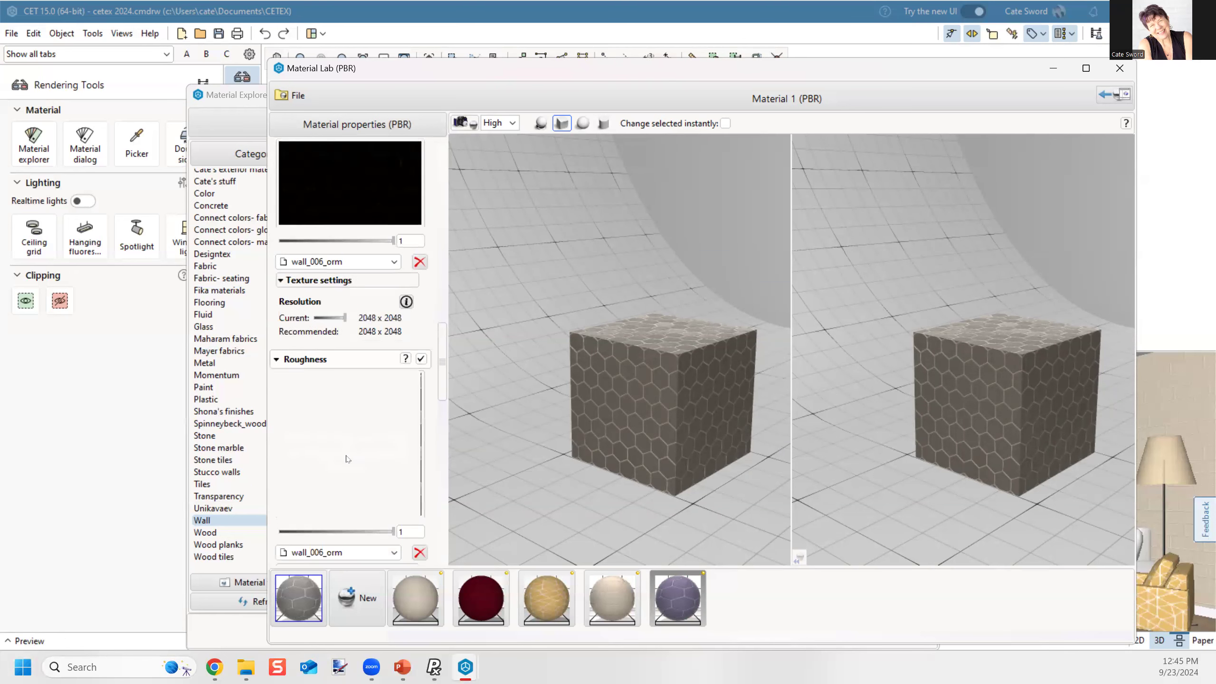
scroll(443, 470, down, 5)
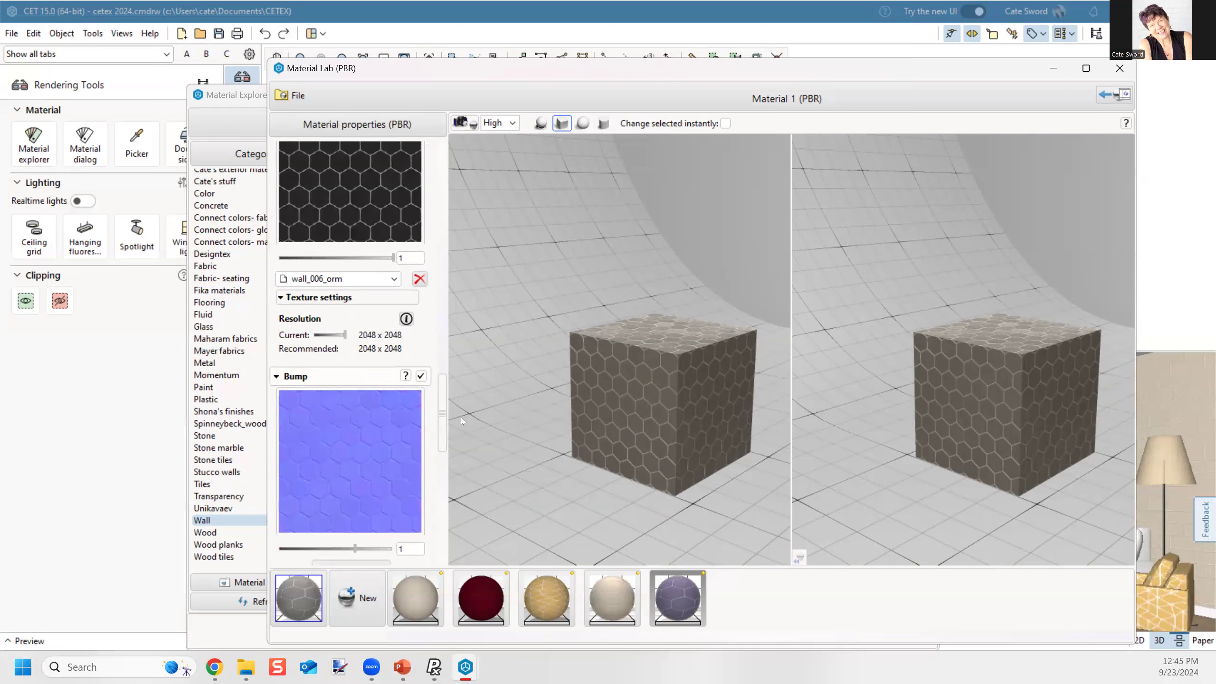
Step: Remove the wall_006_BaseColor texture from the base color and set the color to RGB 209, 199, 184
drag(443, 435, 462, 191)
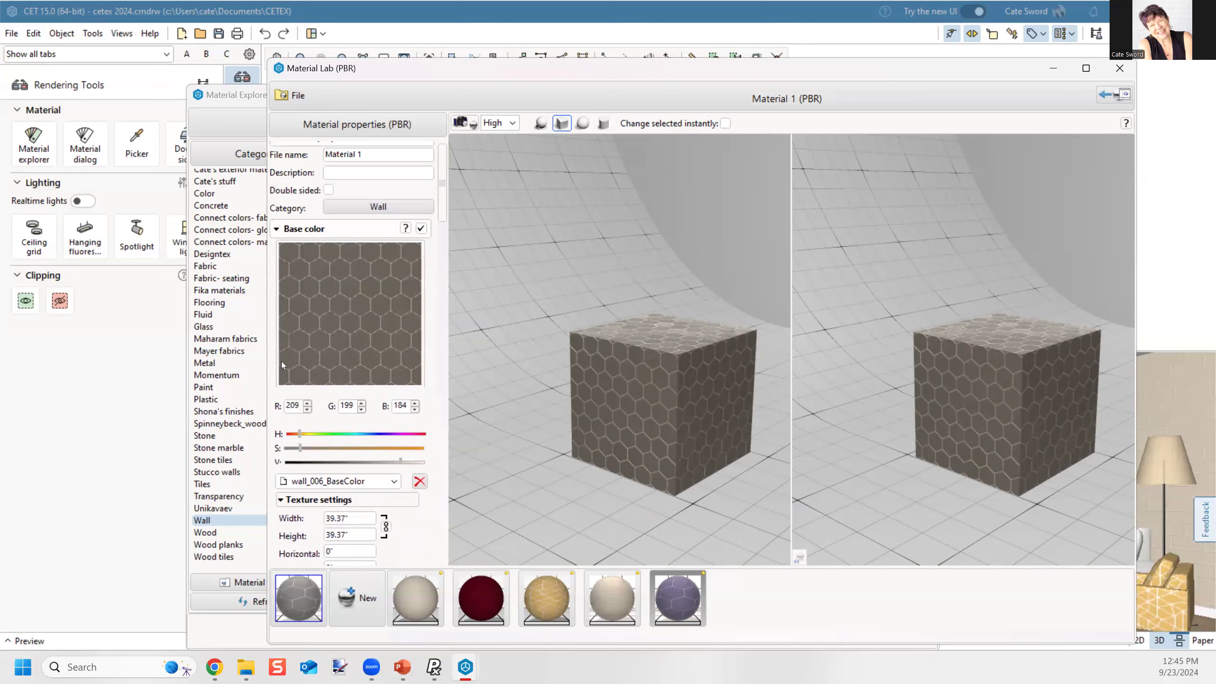
click(419, 481)
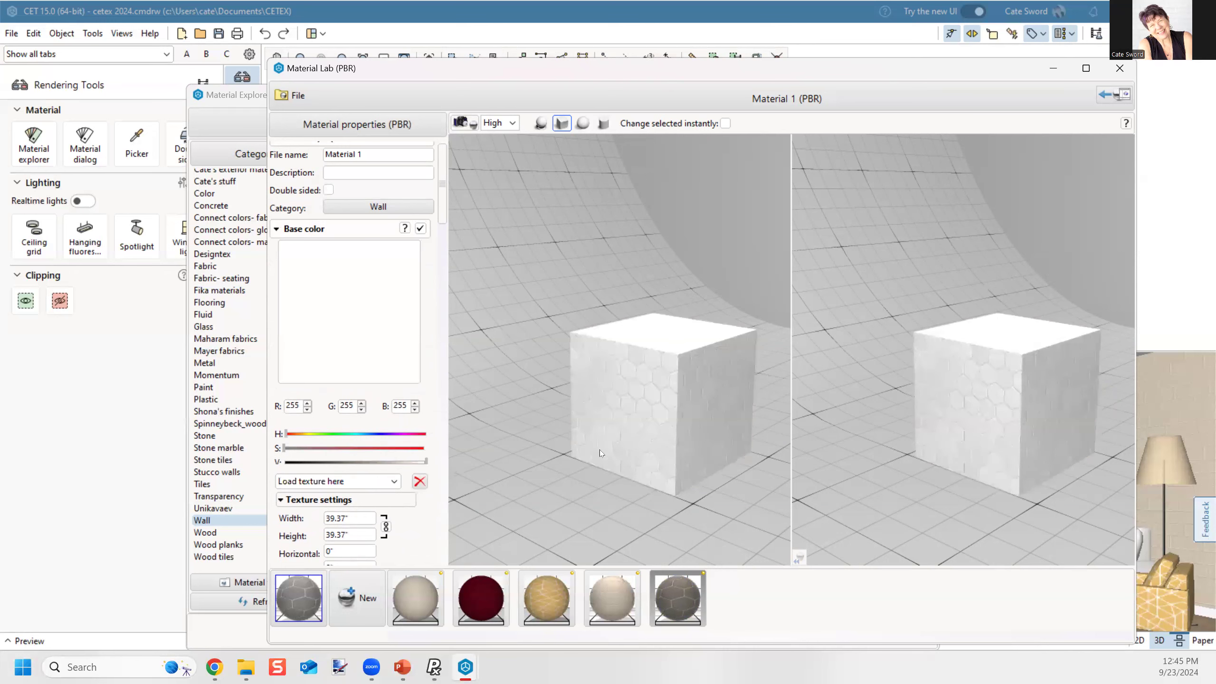
double_click(291, 407)
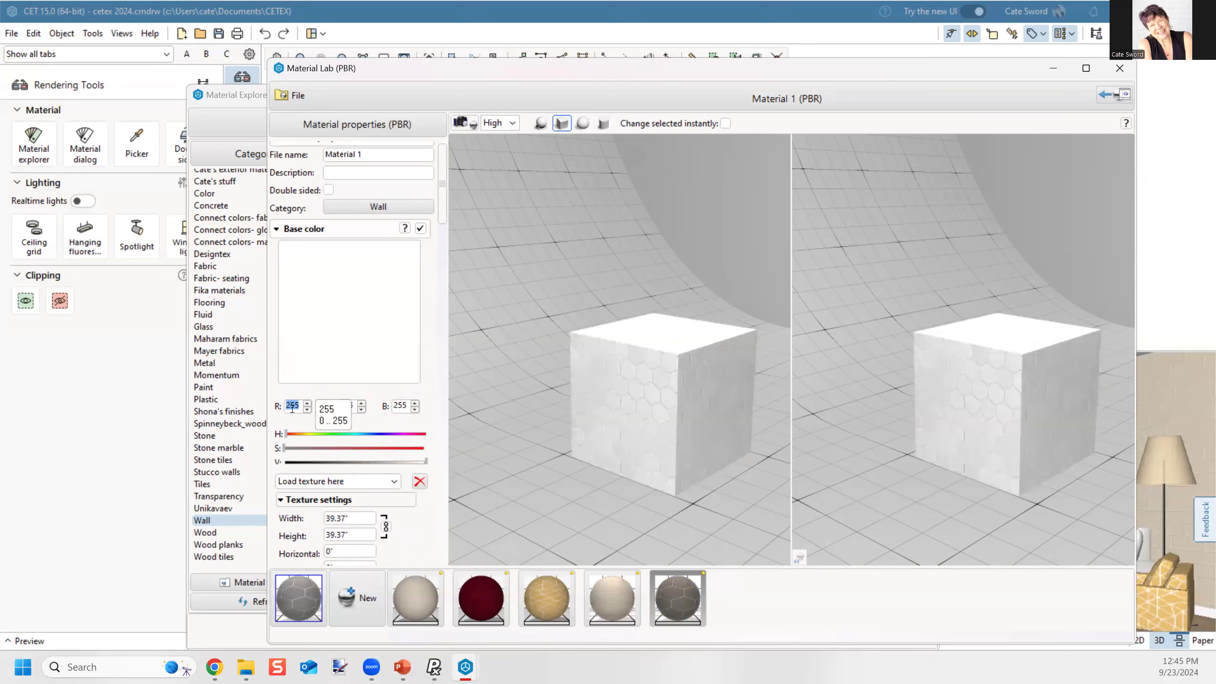
text(209)
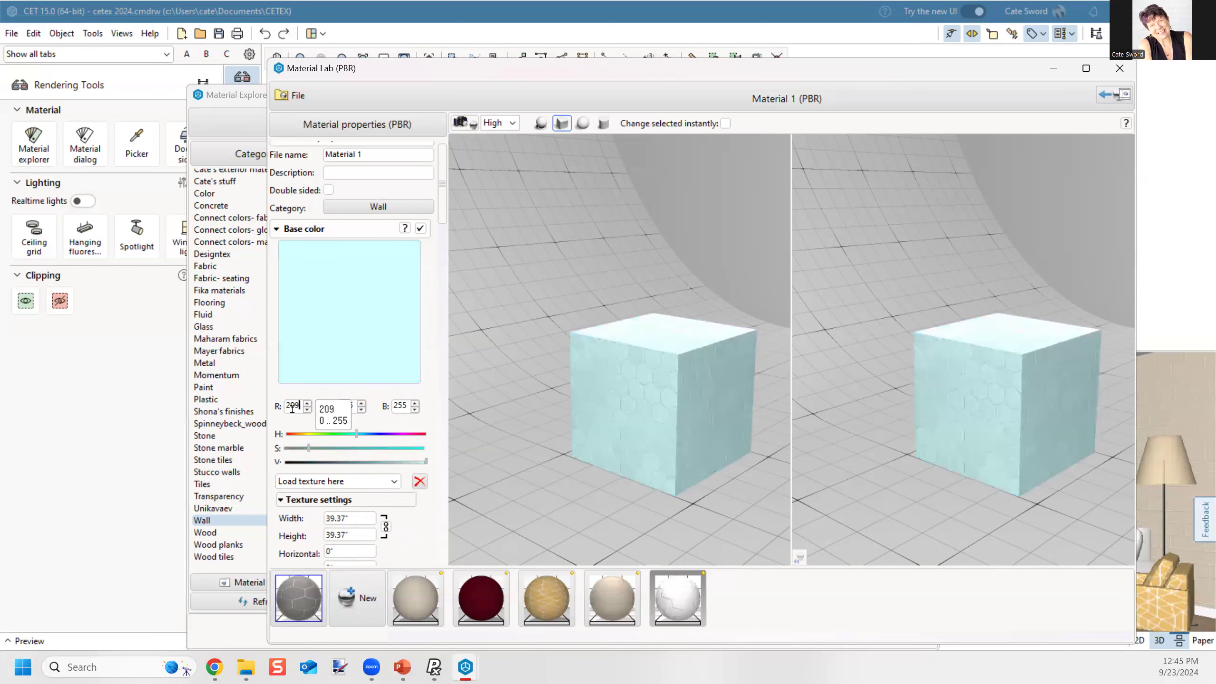
key(Tab)
text(199)
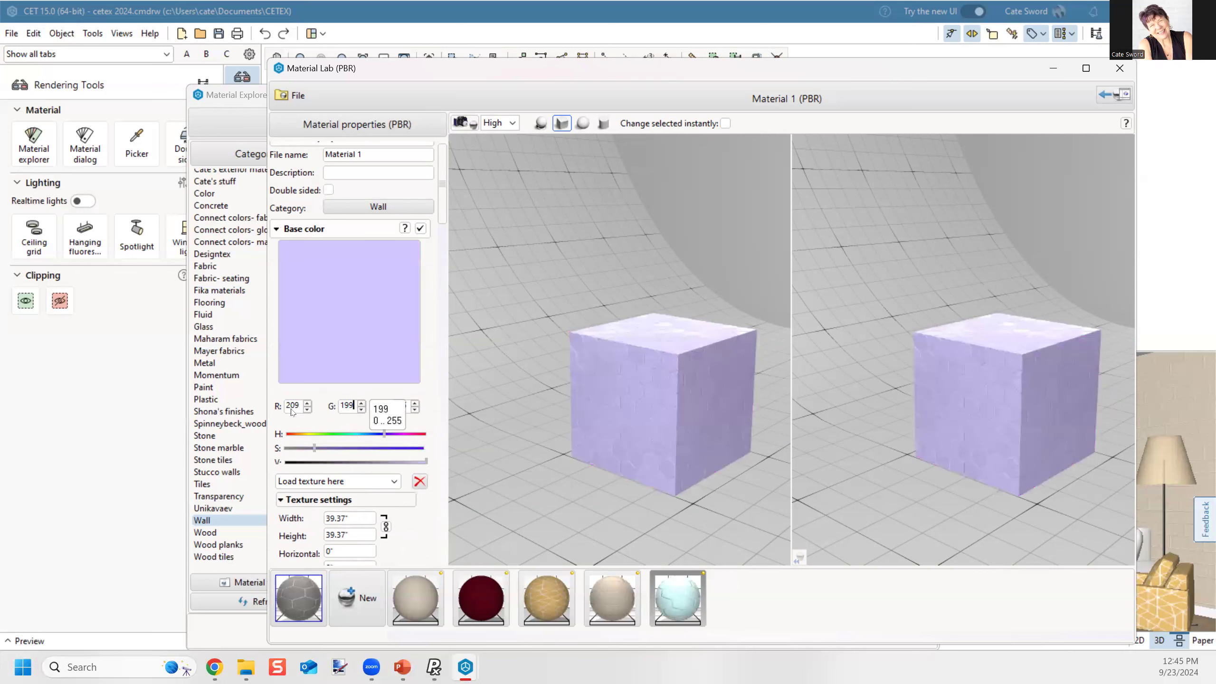
key(Tab)
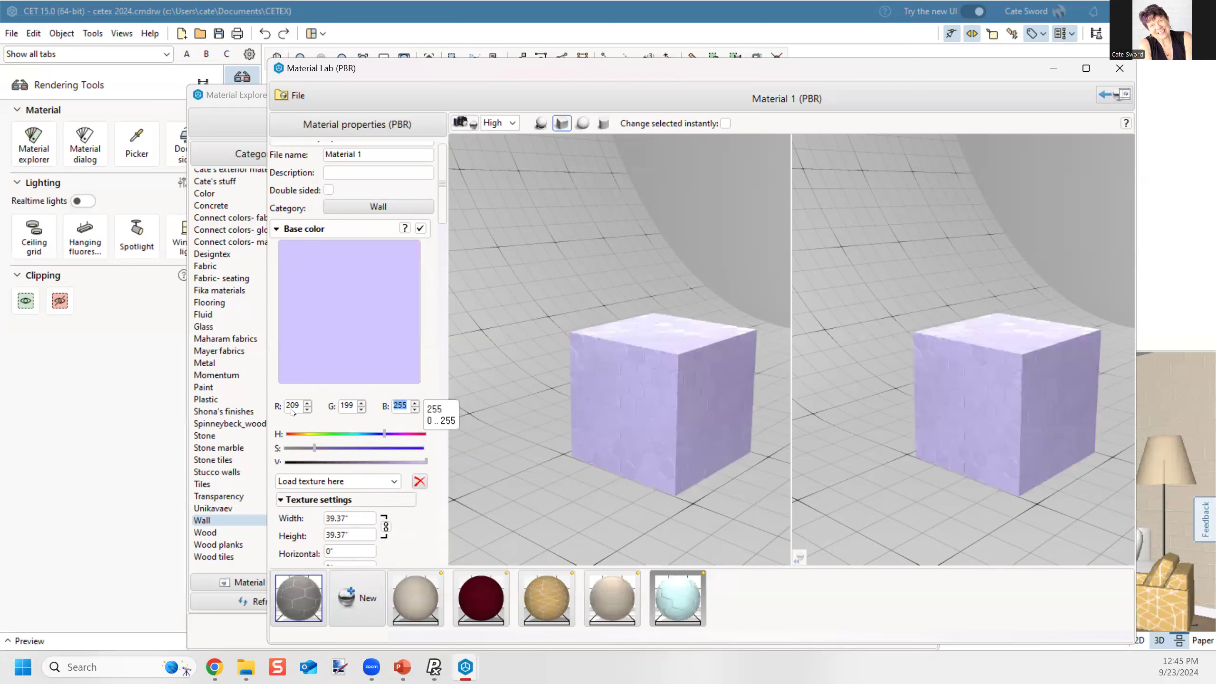
text(184)
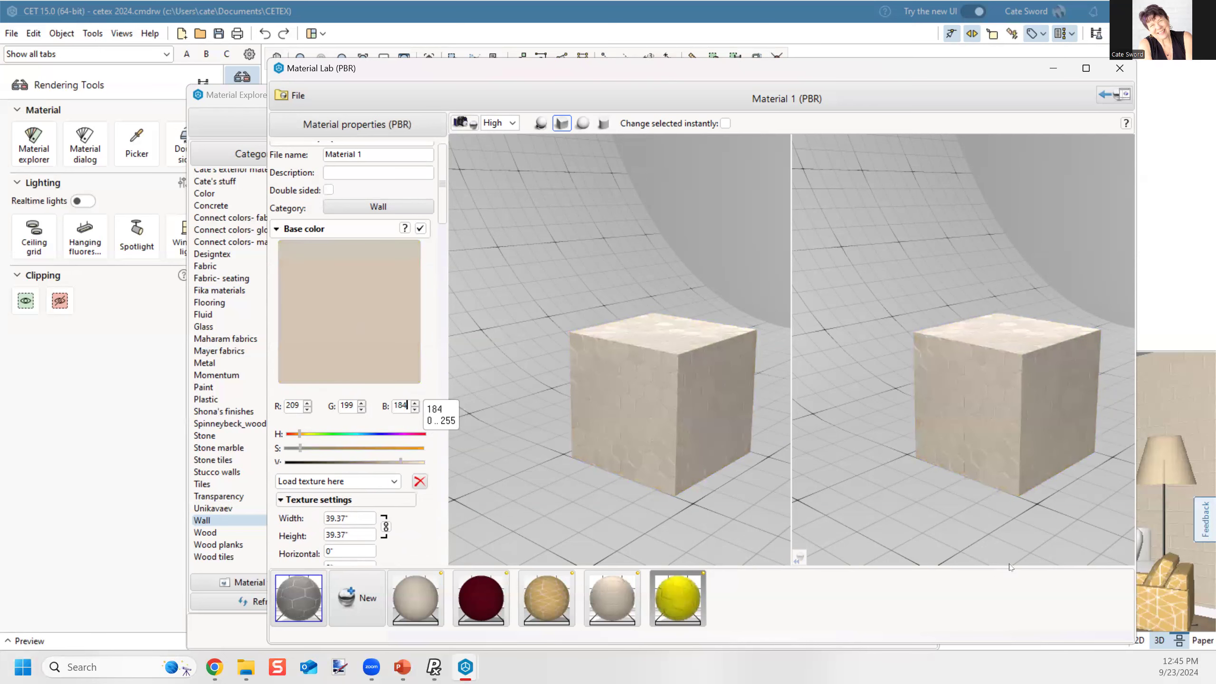
Step: Inspect the beige hexagon relief on the preview cube from close up and from a distance
scroll(644, 406, up, 6)
scroll(615, 393, down, 3)
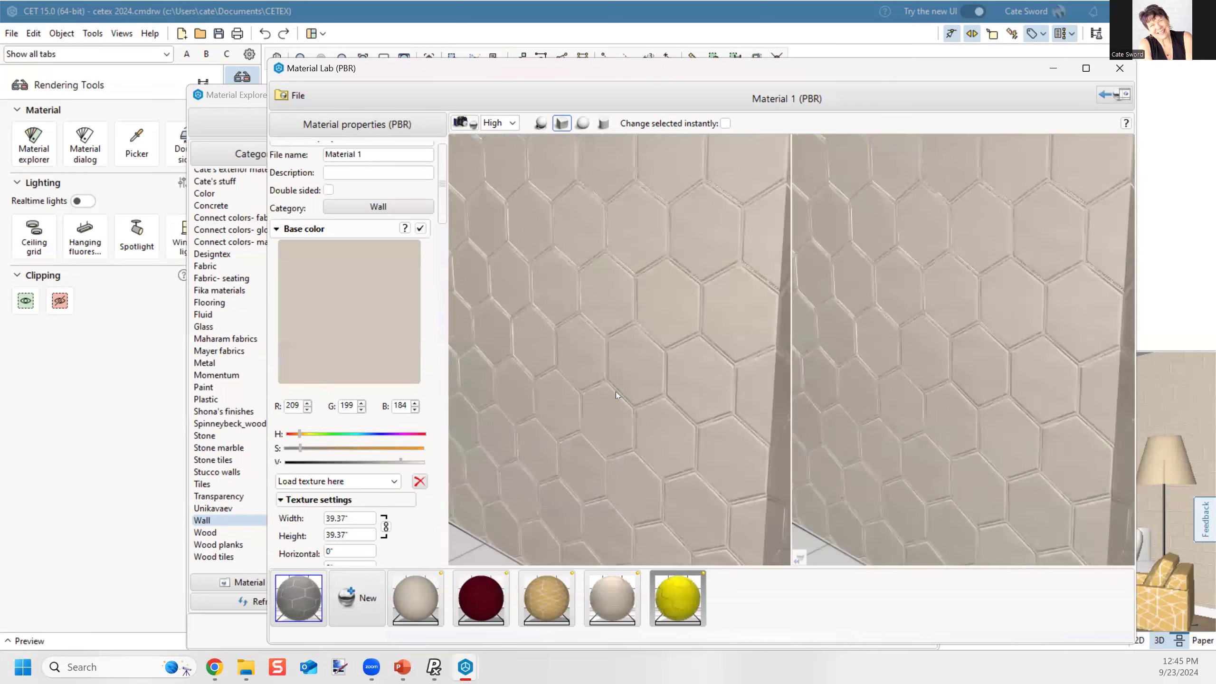
mouse_move(561, 476)
mouse_down()
mouse_move(502, 456)
mouse_move(629, 474)
mouse_move(635, 420)
mouse_move(624, 452)
mouse_move(659, 449)
mouse_move(606, 453)
mouse_move(554, 497)
mouse_up()
scroll(605, 418, up, 2)
scroll(608, 418, down, 4)
scroll(559, 494, down, 5)
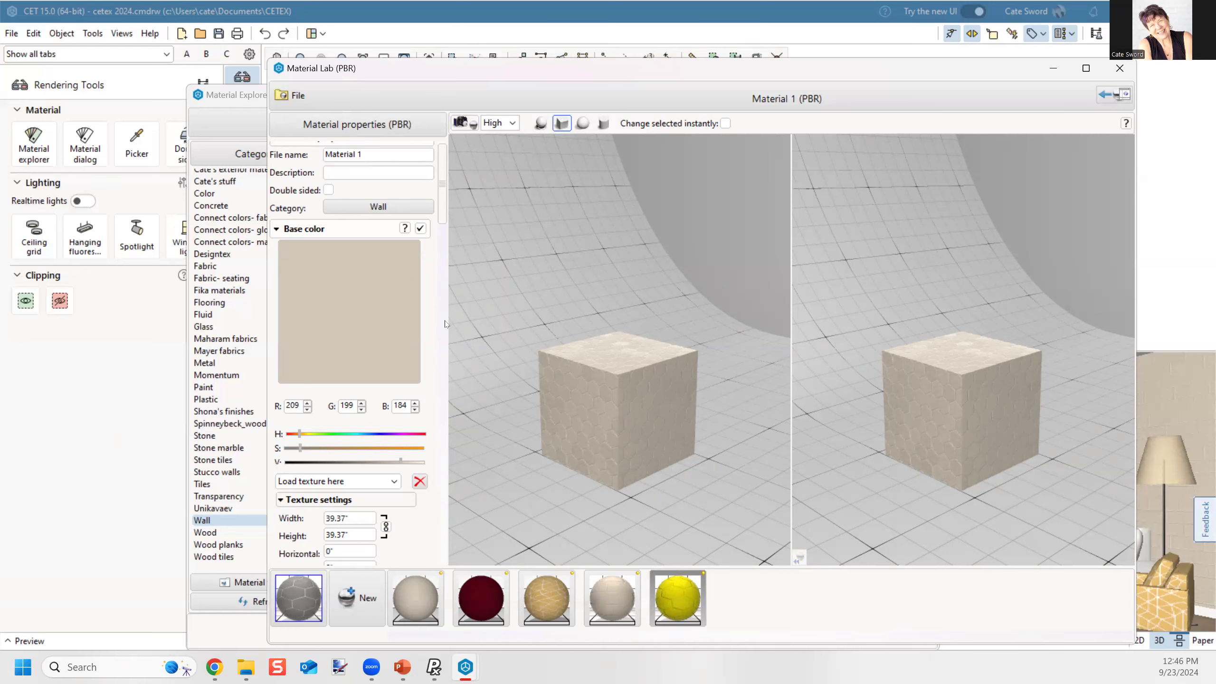
Step: Switch to the PowerPoint presentation and advance to the slide listing internet sources of PBR materials
key(alt+Tab)
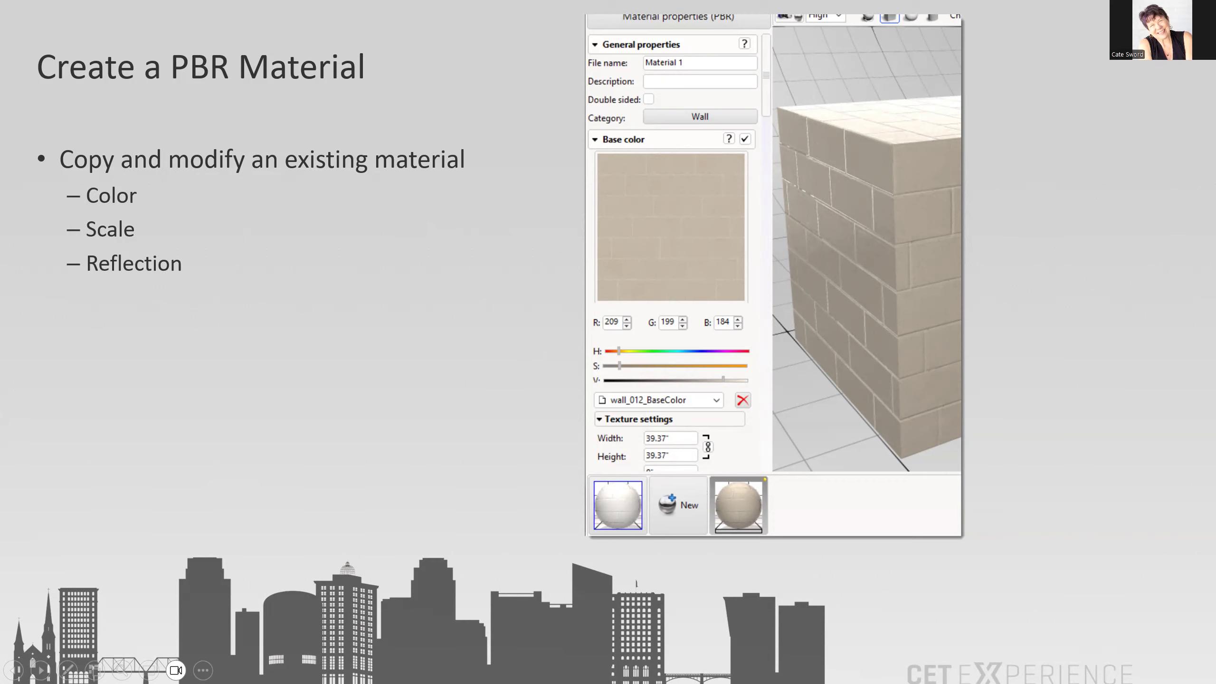
key(Right)
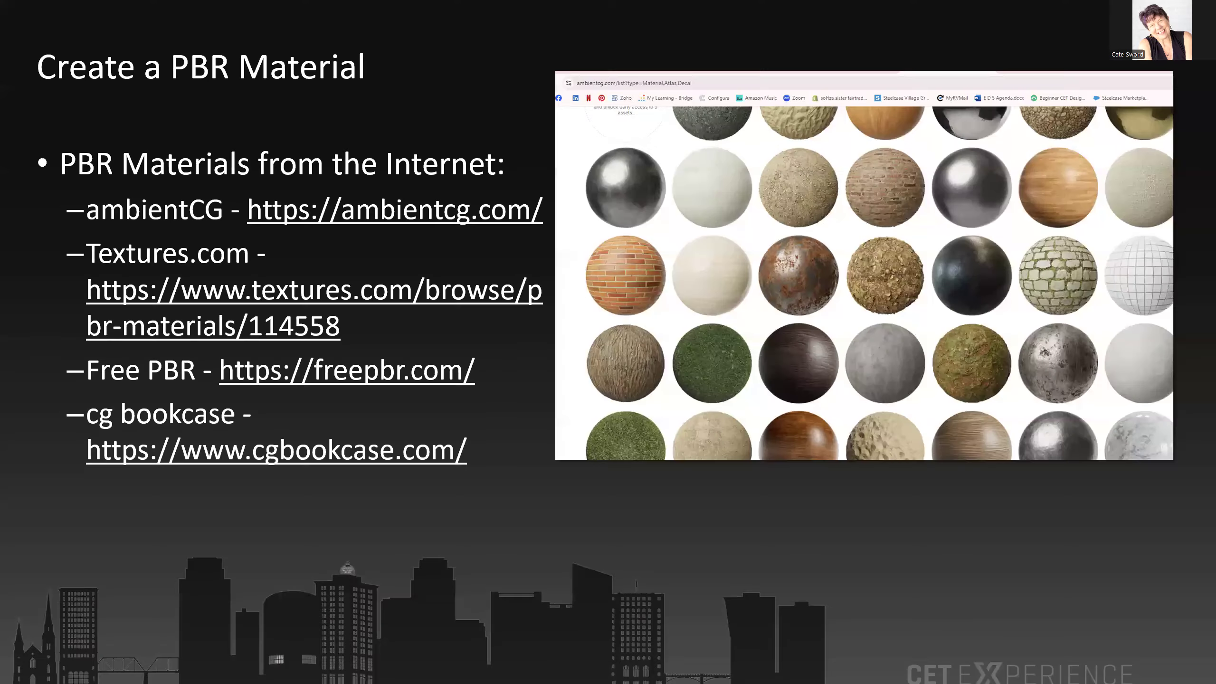
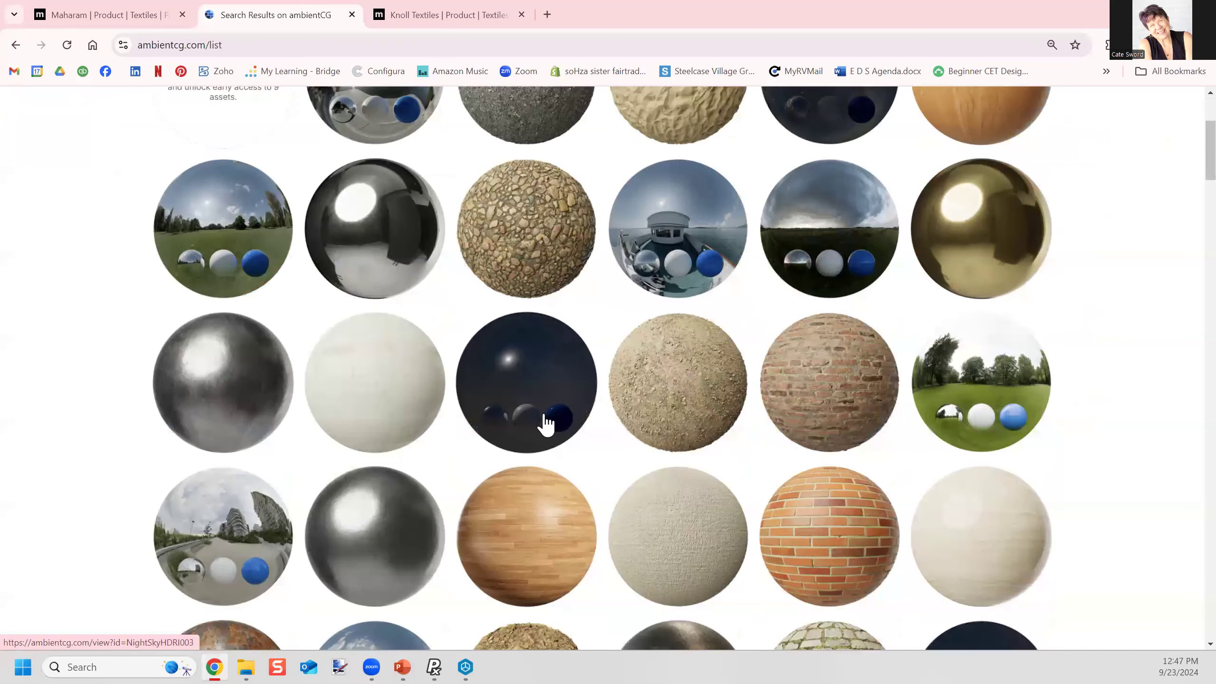
Step: Return to the ambientCG home page, open the full asset list and browse the popular assets
scroll(48, 127, up, 4)
click(14, 100)
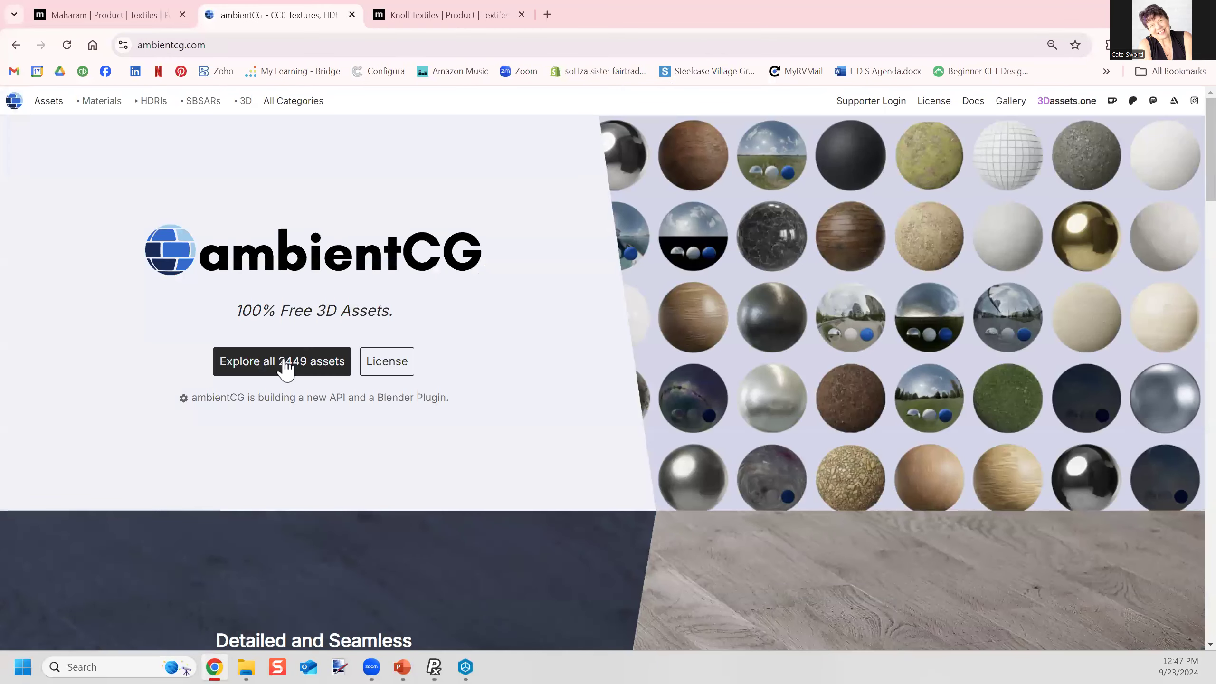
click(304, 369)
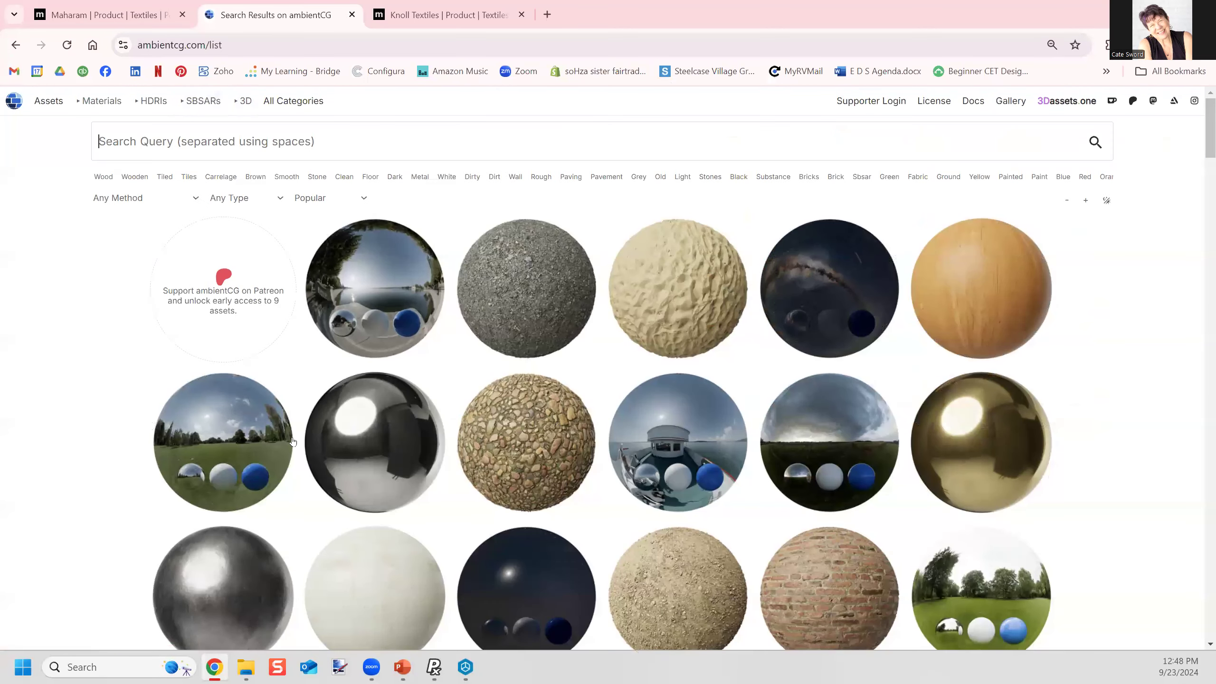
scroll(603, 457, down, 4)
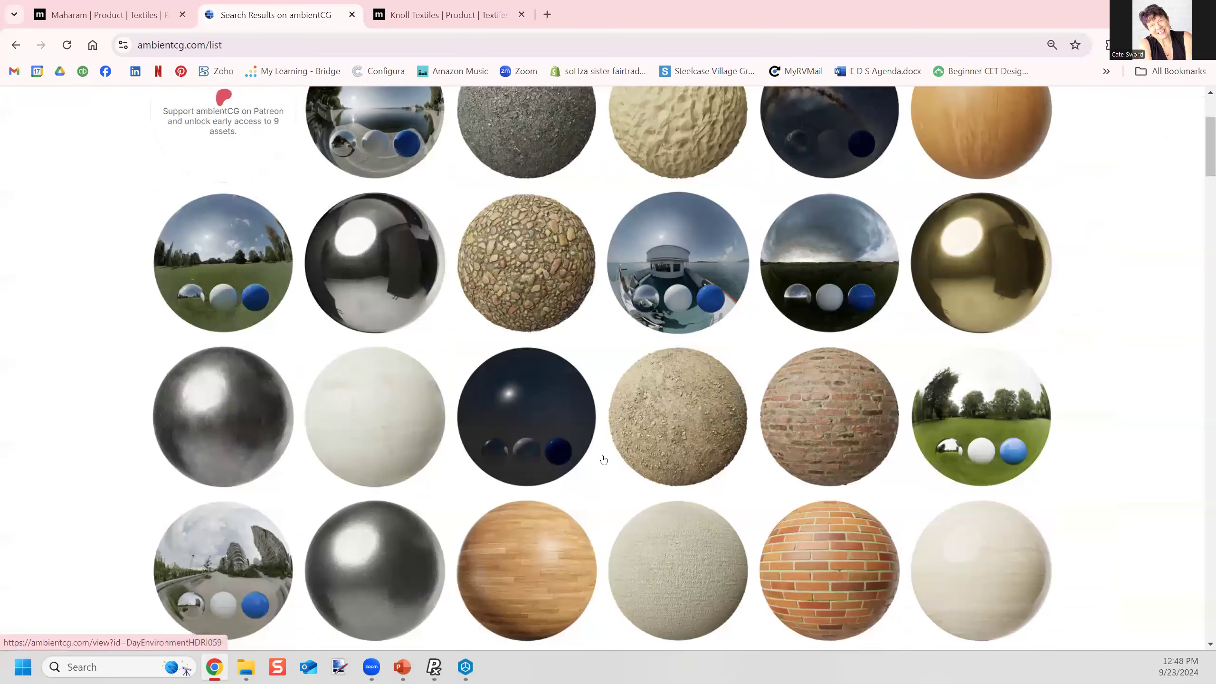
scroll(708, 512, down, 10)
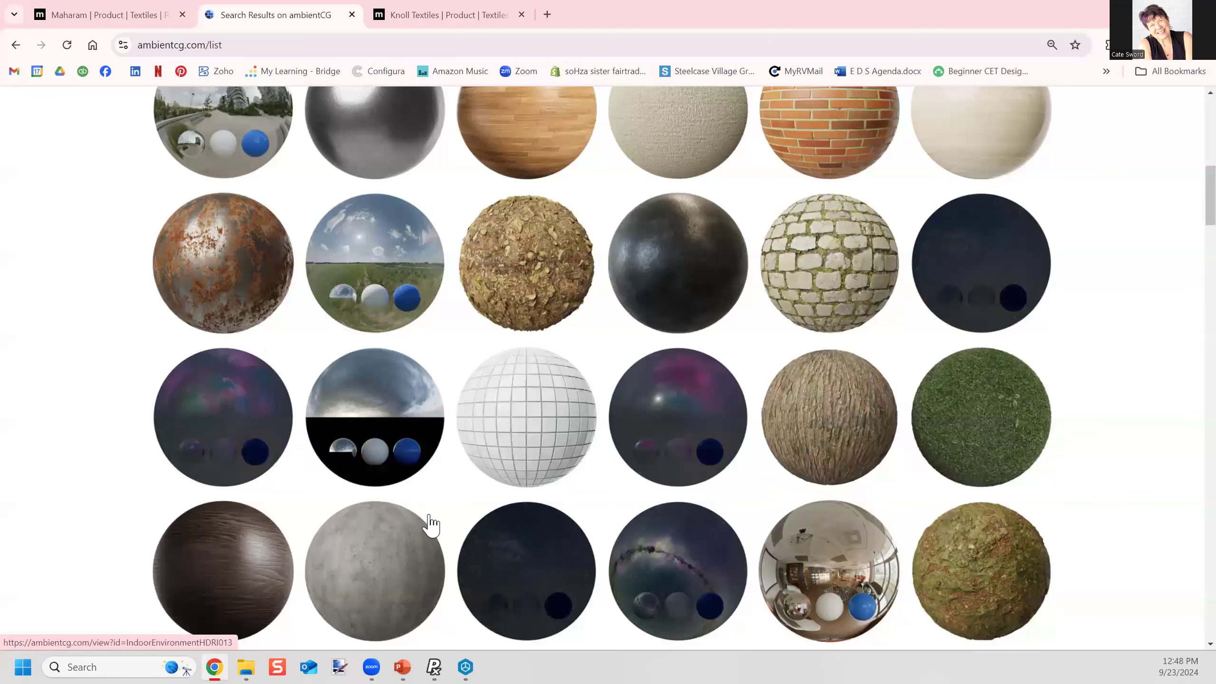
scroll(431, 524, up, 14)
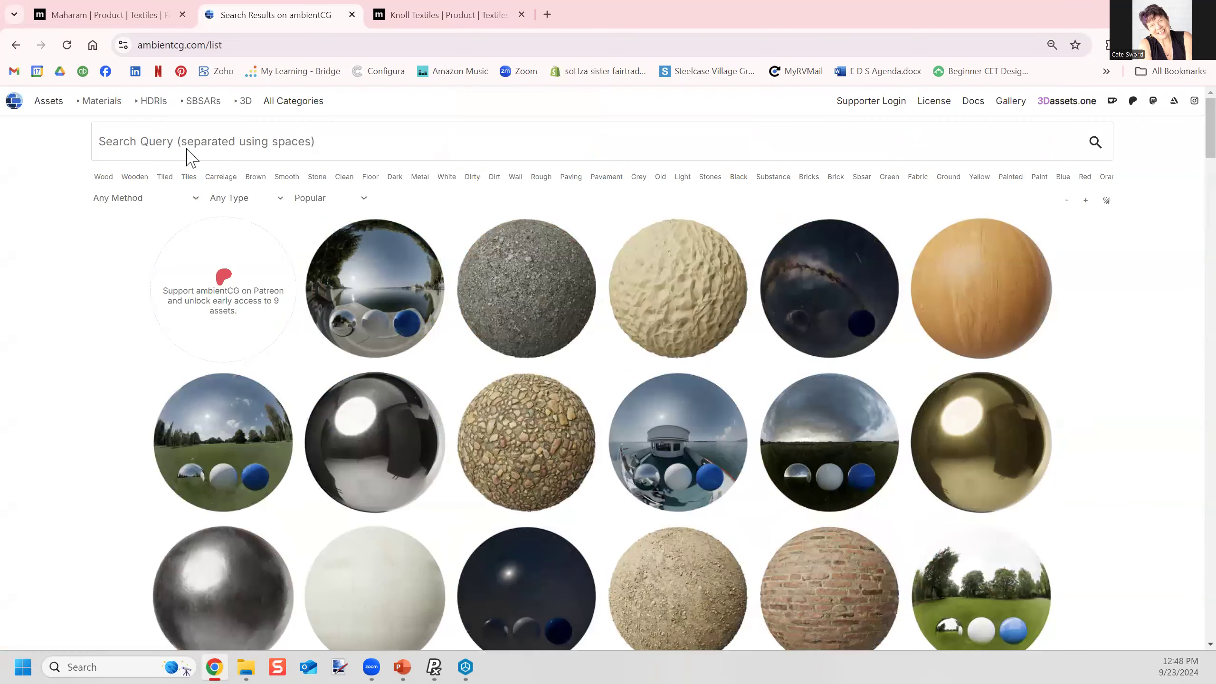
Step: Search the ambientCG assets for leather and look through the results
text(leather)
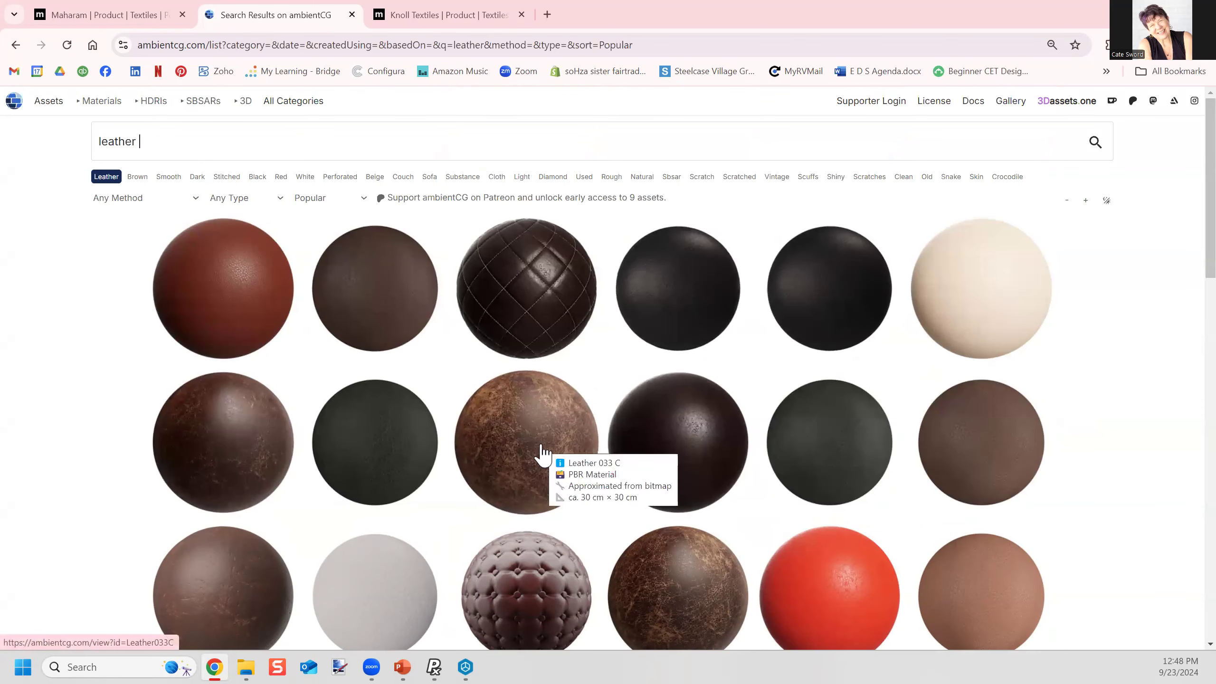
scroll(622, 391, down, 5)
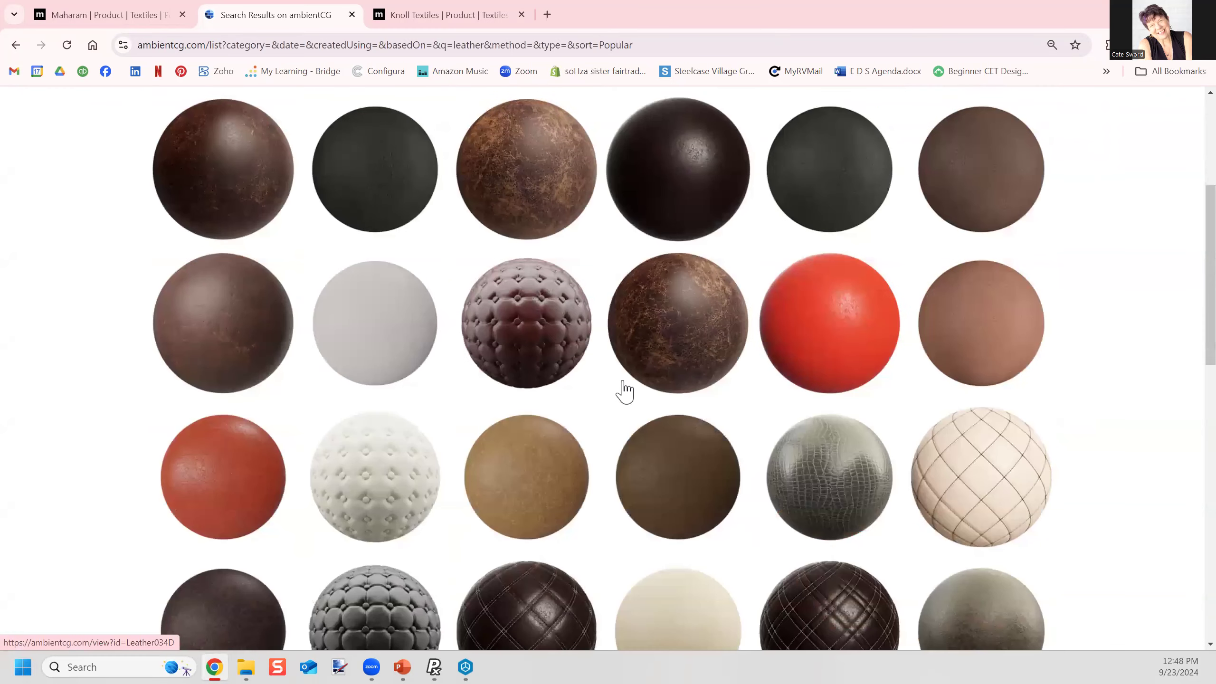
scroll(625, 392, down, 3)
scroll(407, 358, down, 3)
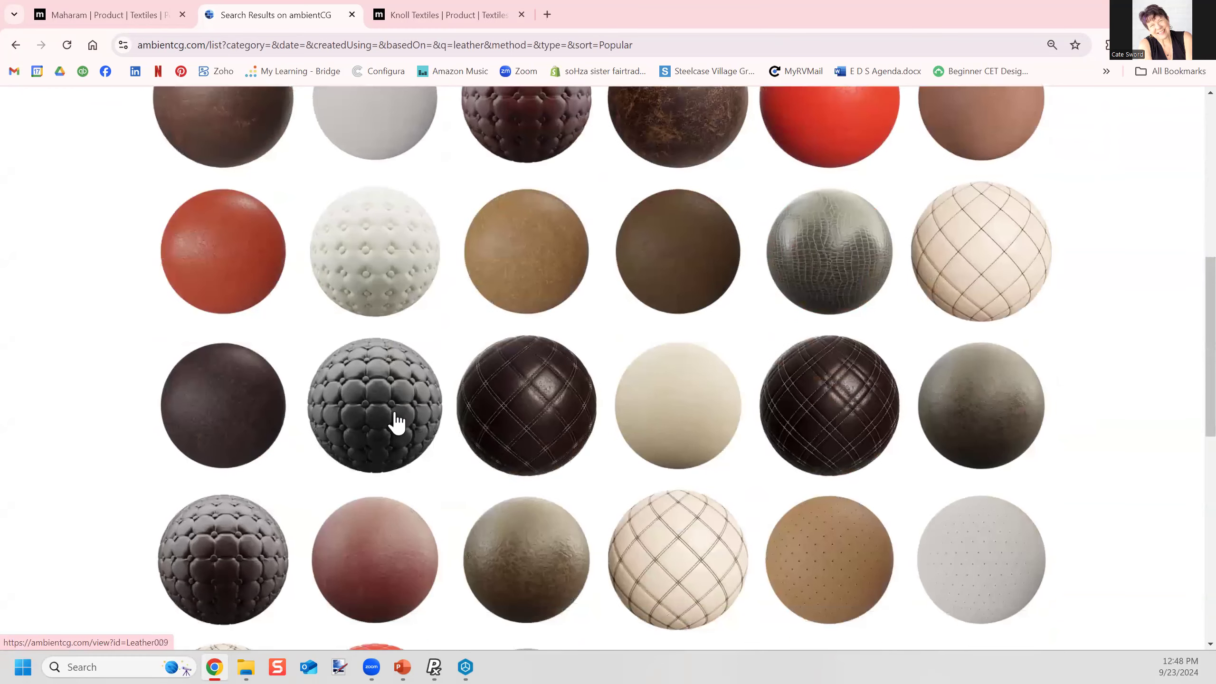
scroll(335, 472, down, 5)
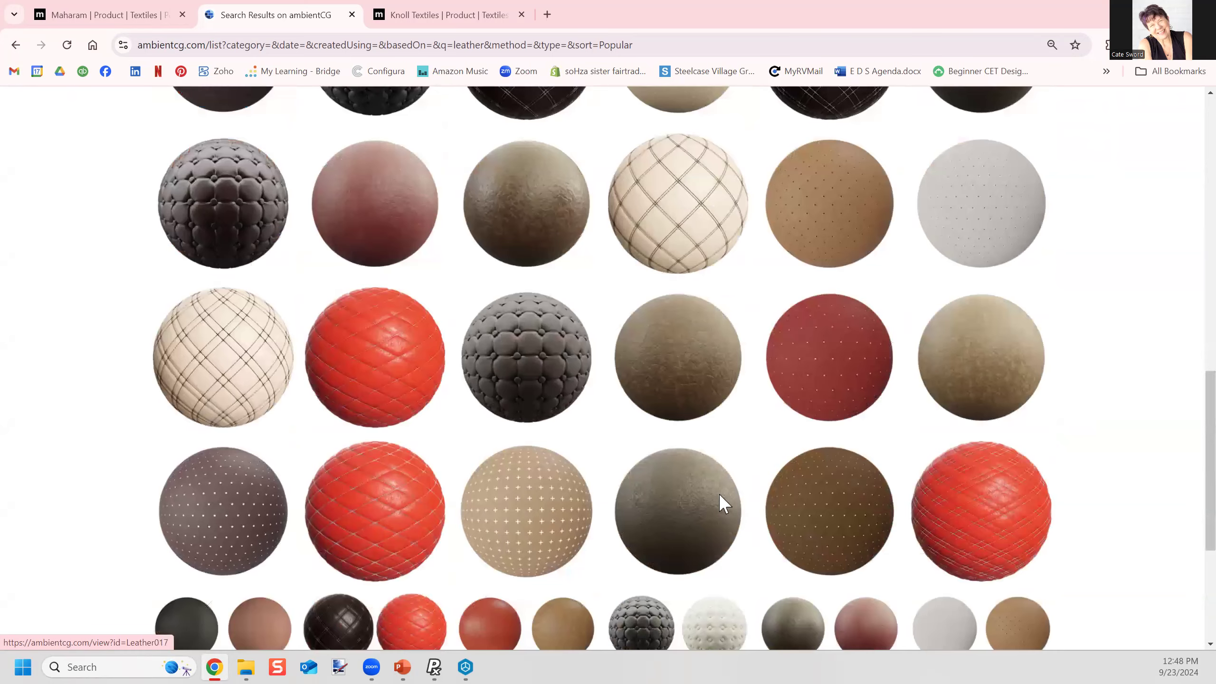
scroll(540, 361, down, 5)
scroll(537, 359, up, 20)
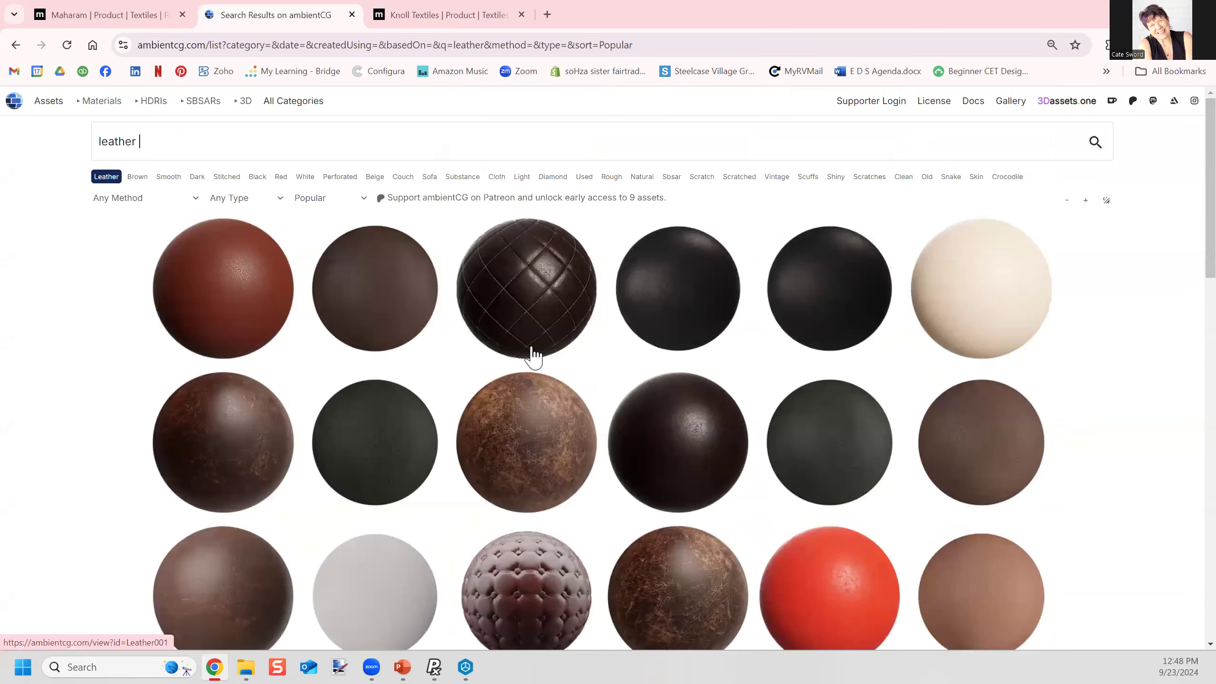
Step: Open the Leather 037 material page and compare the resolutions, file sizes and contents of its JPG and PNG downloads
click(231, 299)
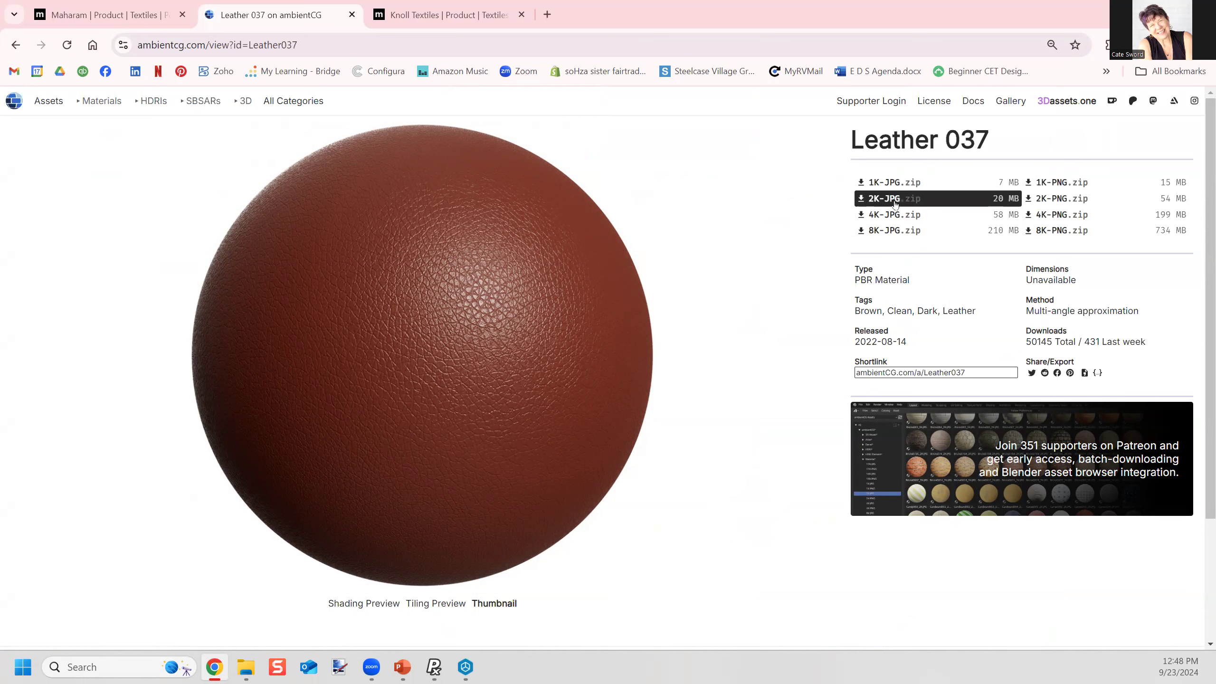
mouse_move(879, 183)
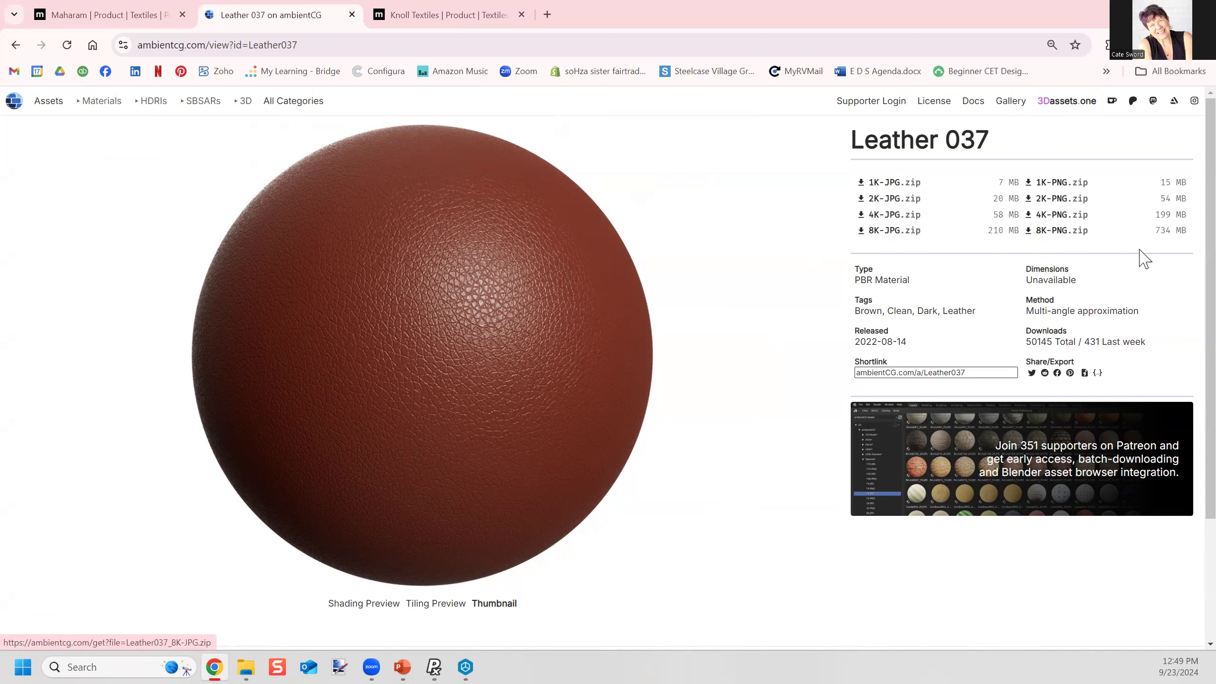
mouse_move(1052, 233)
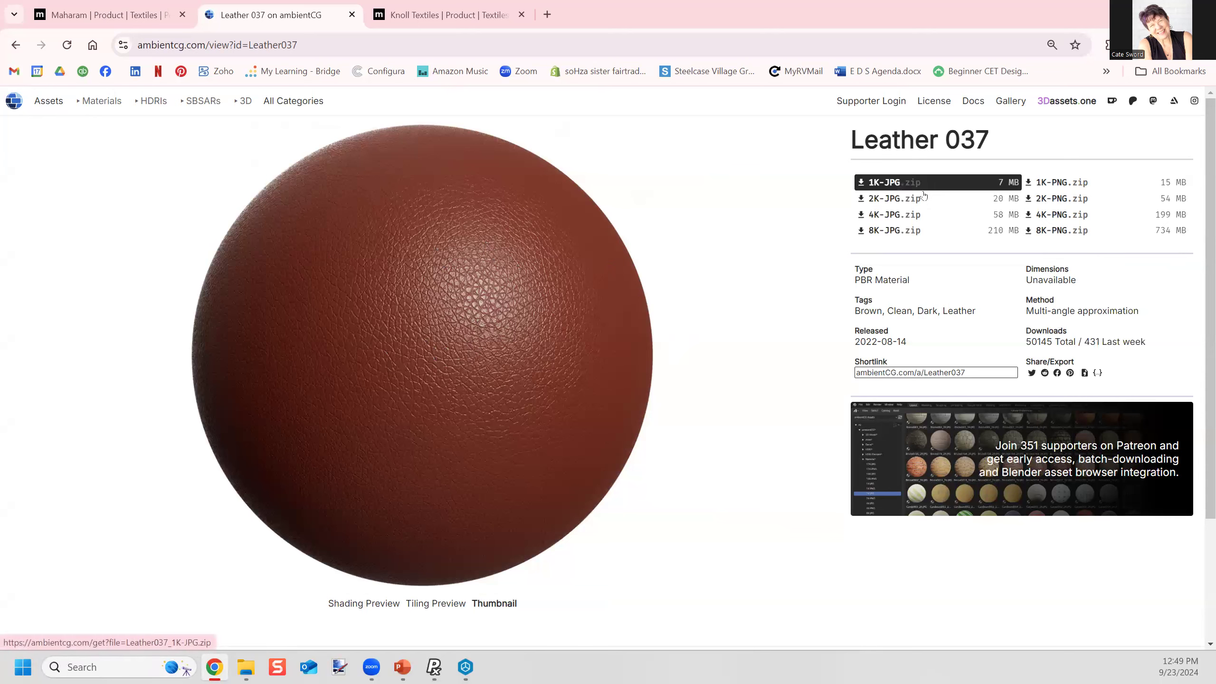
mouse_move(925, 203)
click(1002, 186)
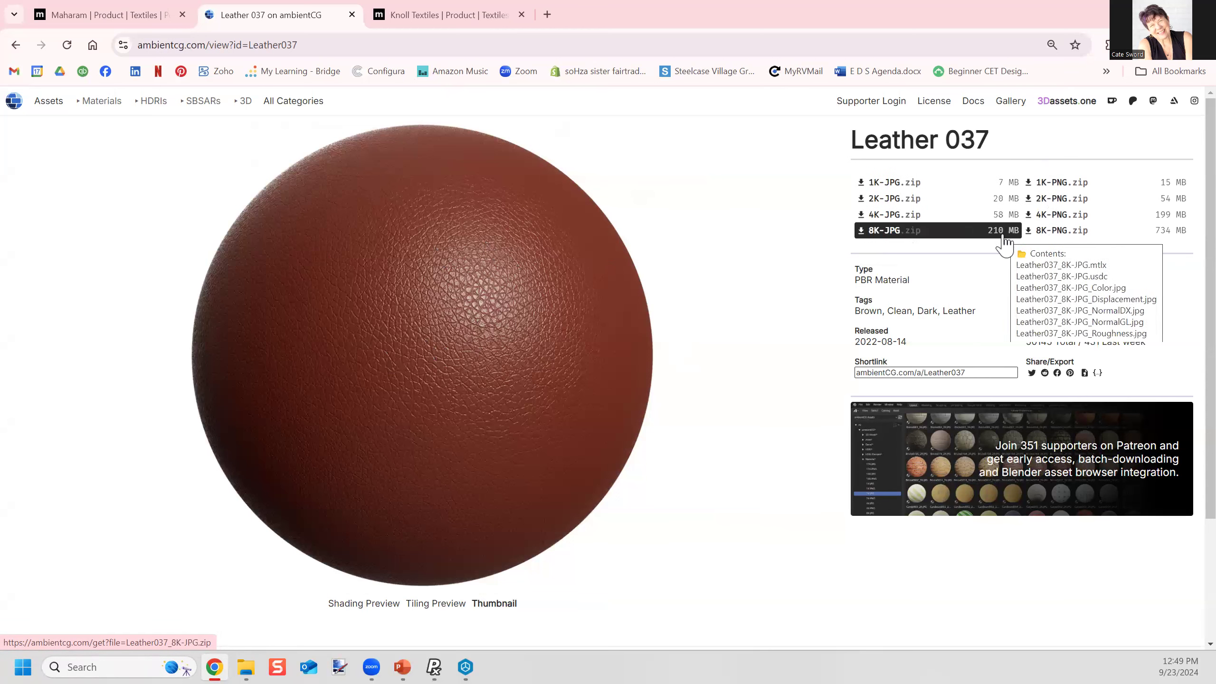
mouse_move(1159, 238)
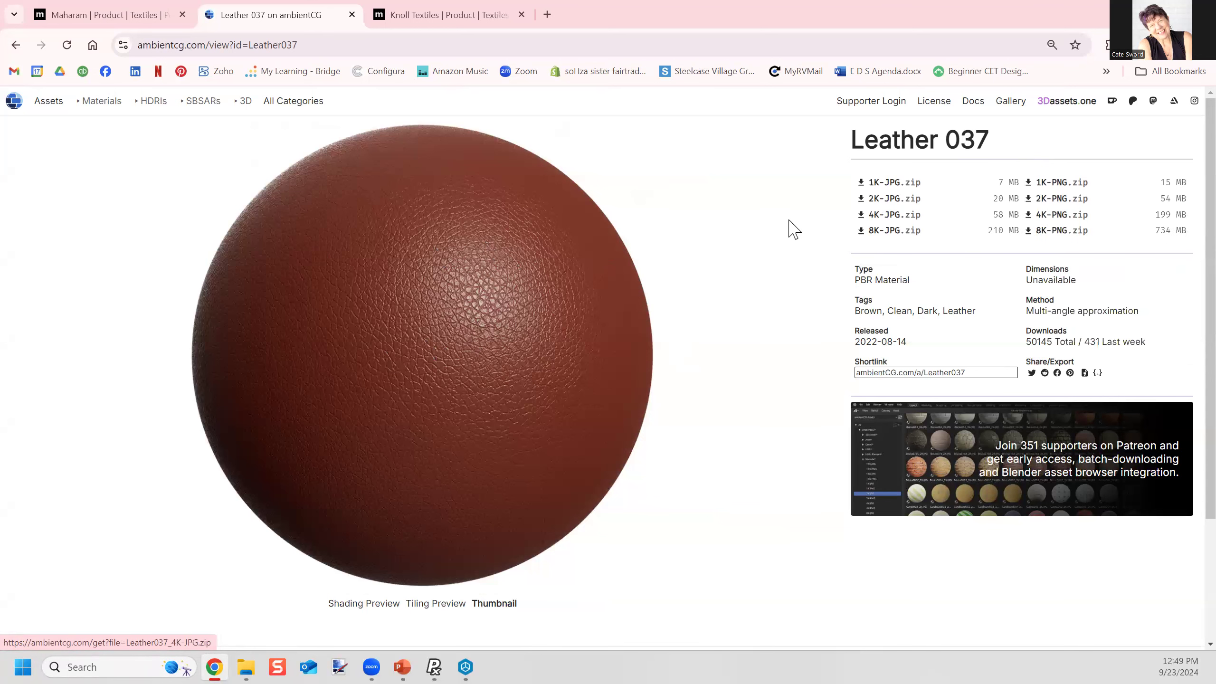
mouse_move(905, 195)
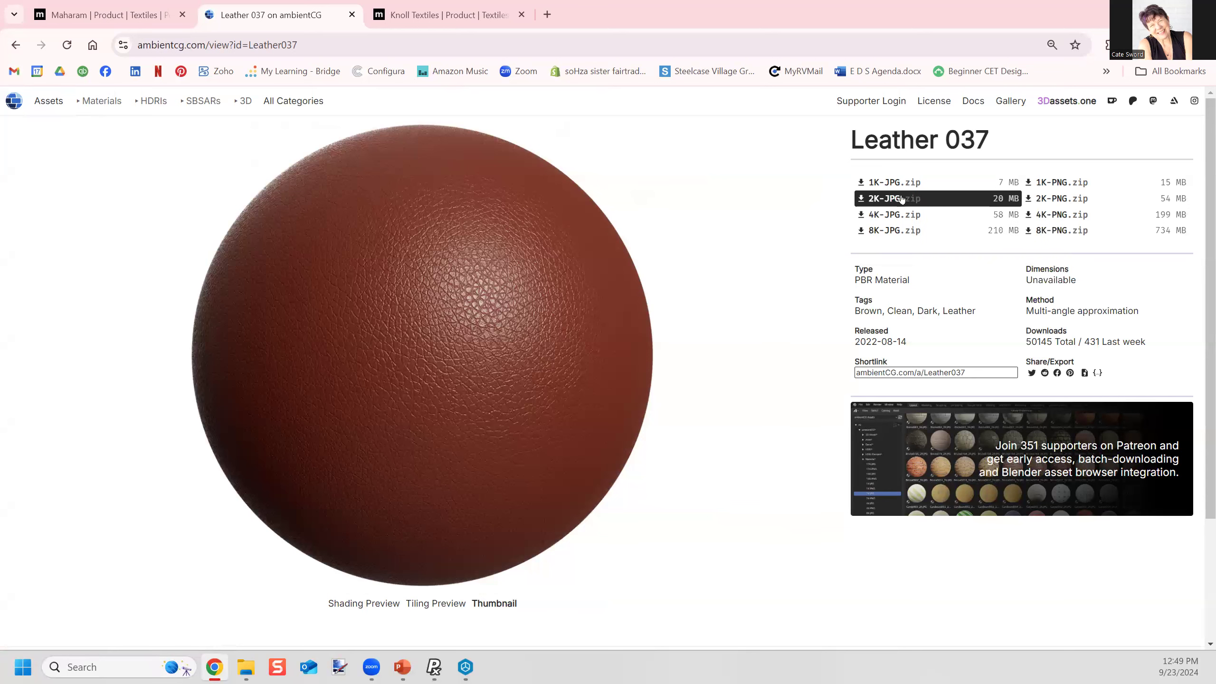
Step: Download the Leather 037 material as 2K-JPG.zip and open the downloaded archive
click(886, 205)
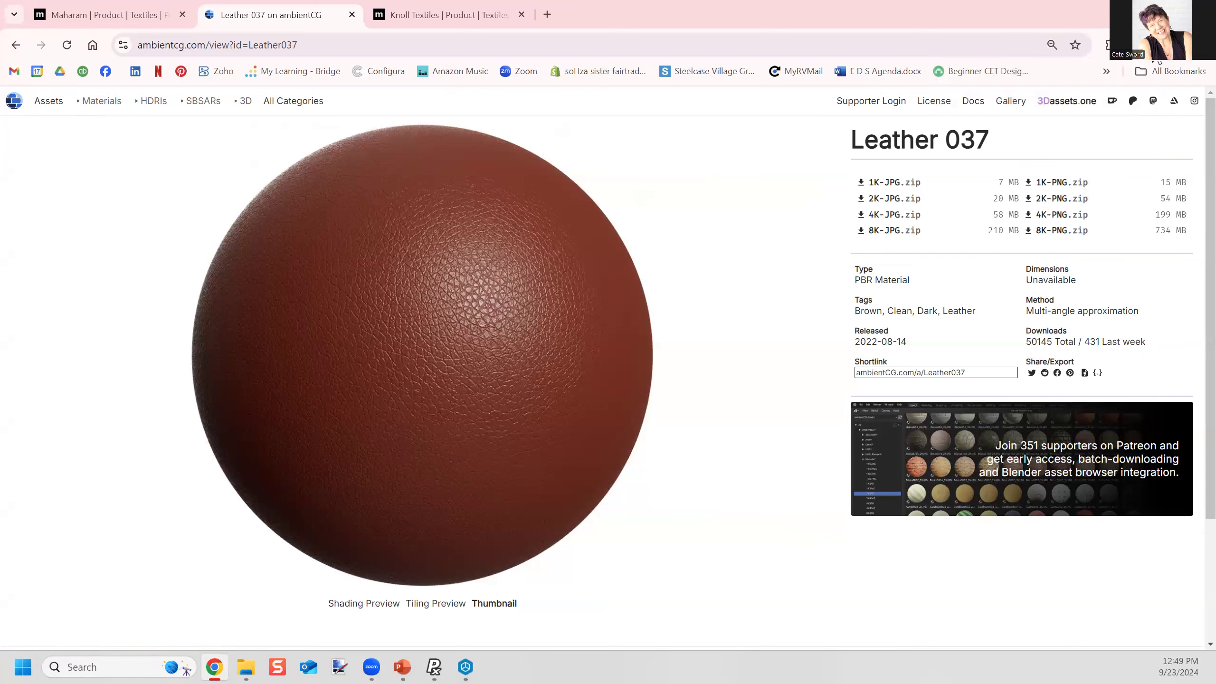
click(1152, 46)
click(1024, 110)
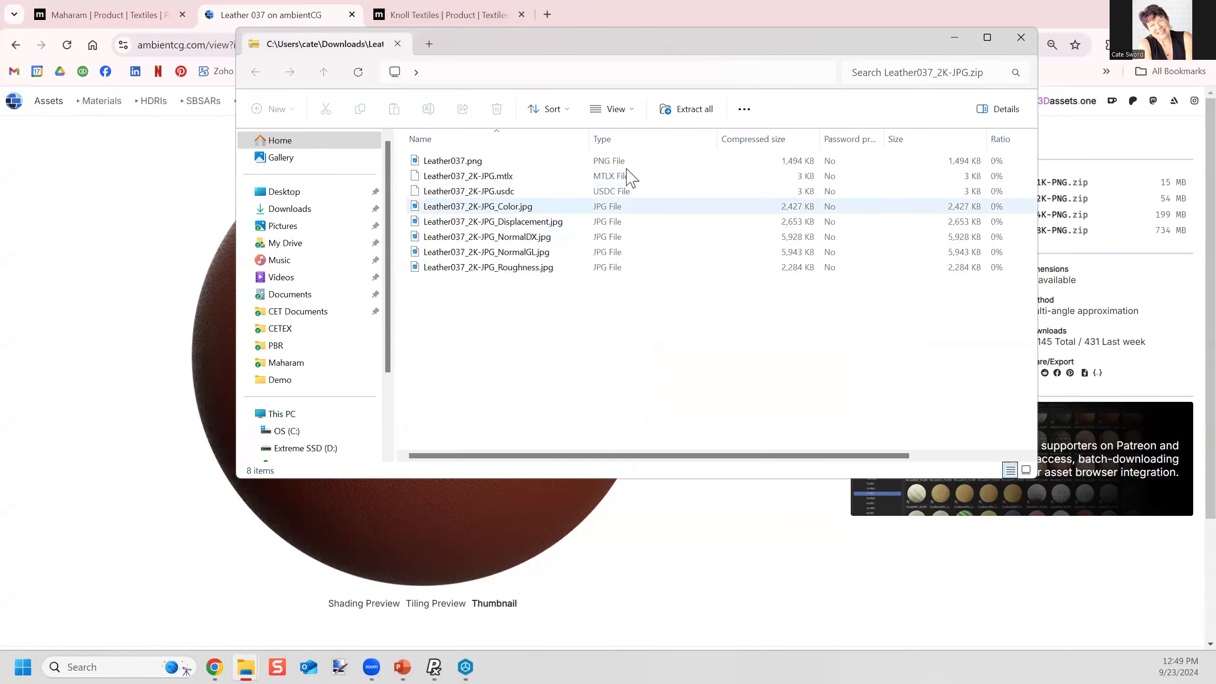
Step: Extract all files of the Leather037_2K-JPG archive into the Demo folder on the Desktop
click(694, 114)
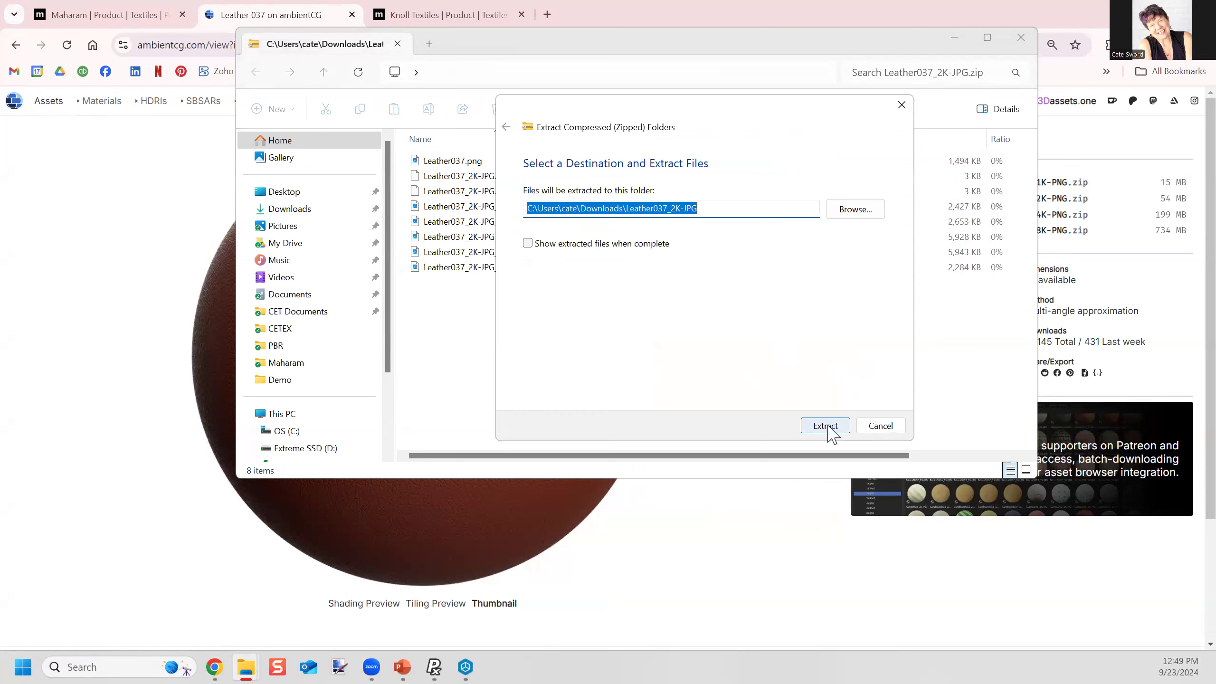
click(856, 210)
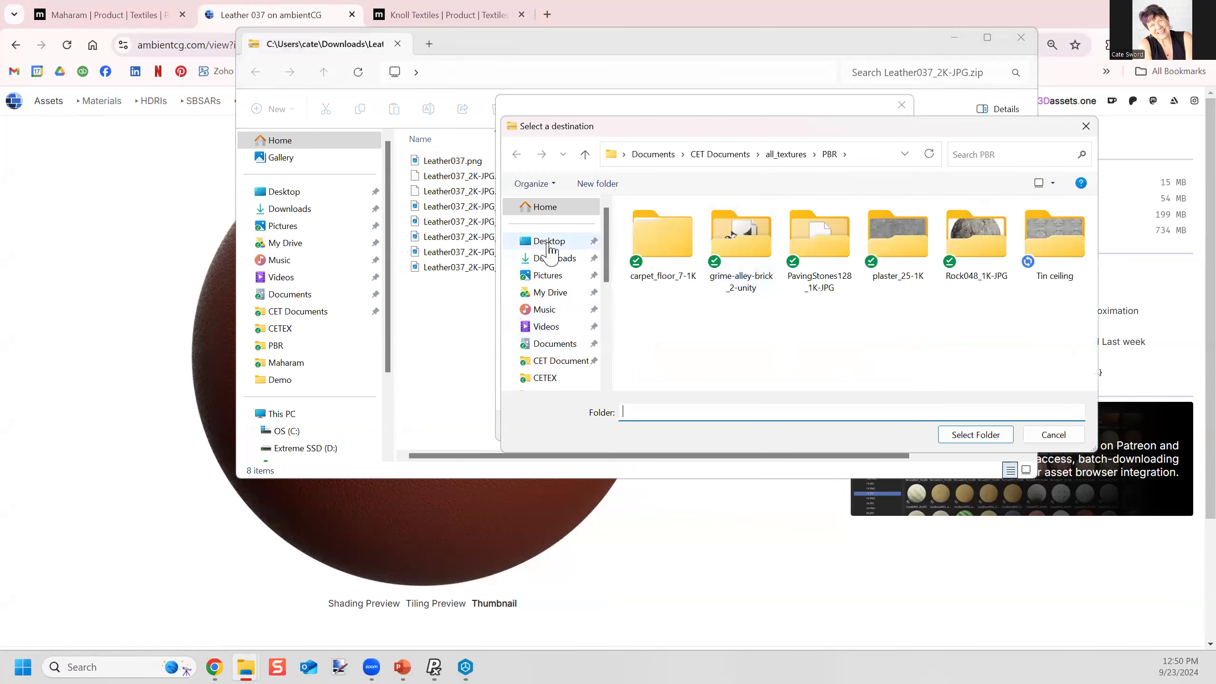
click(548, 241)
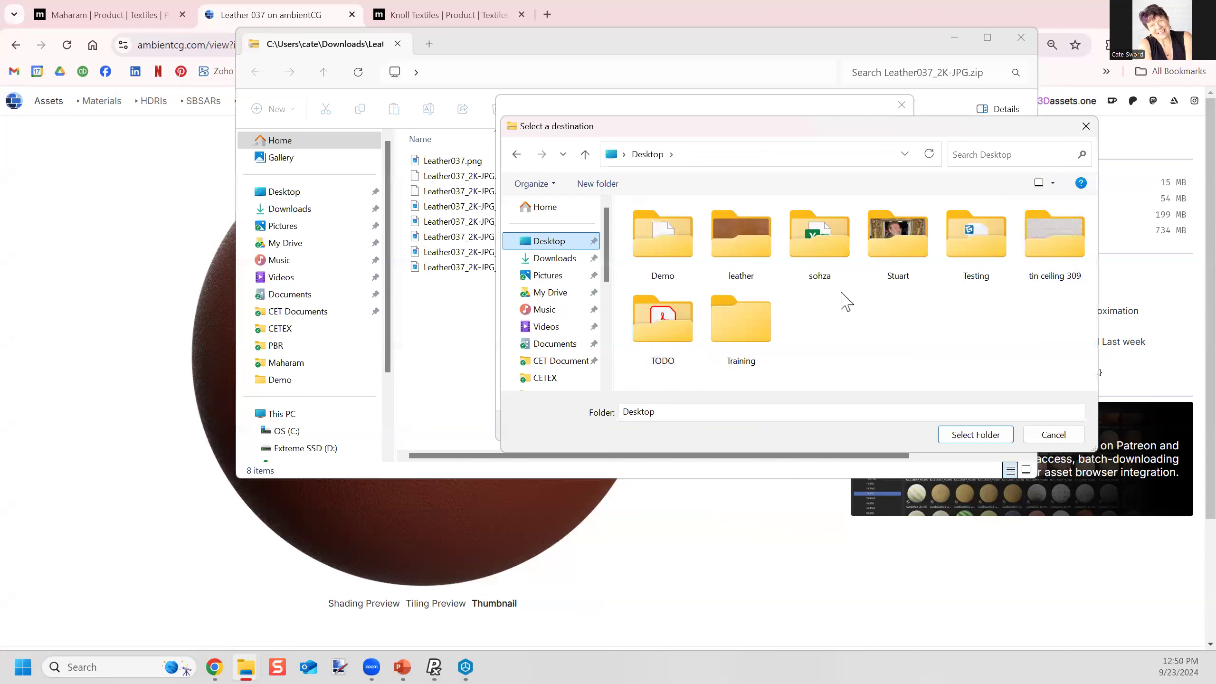
double_click(661, 235)
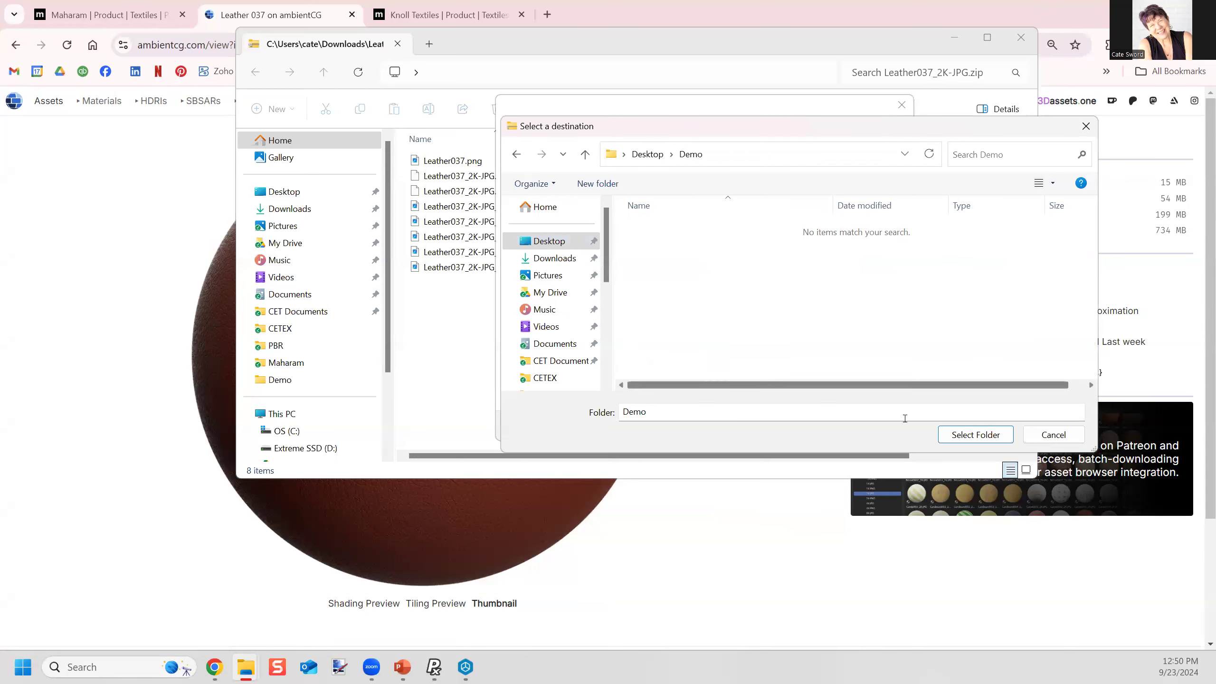
click(975, 435)
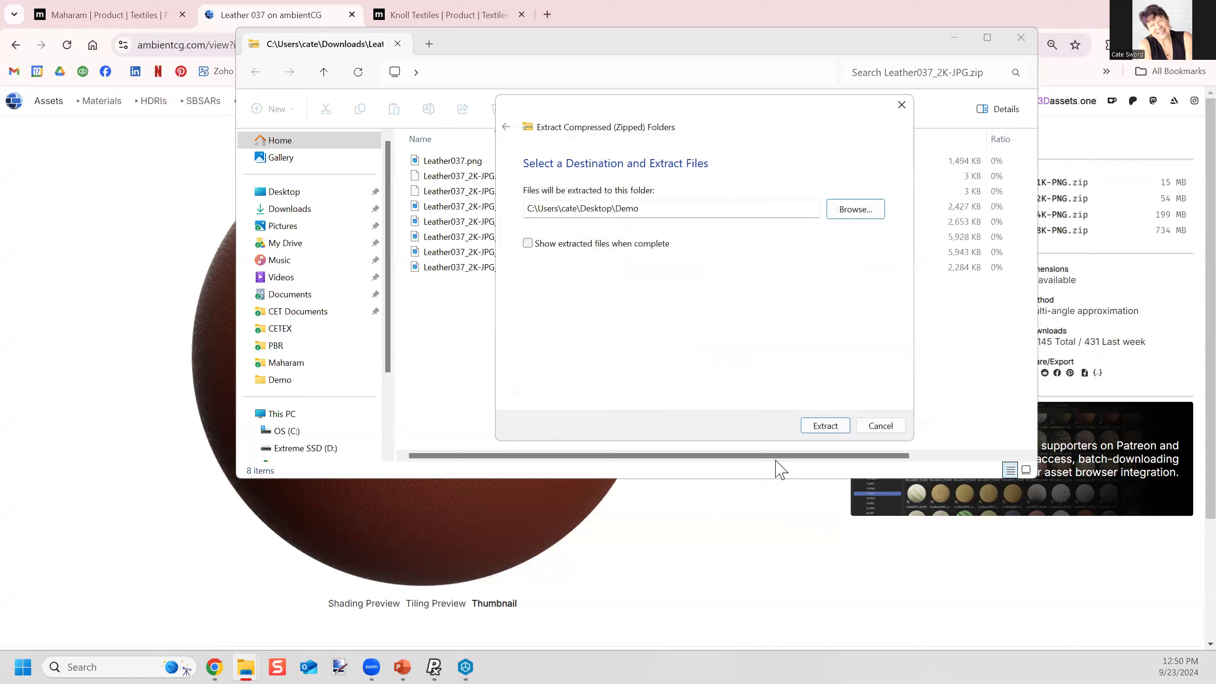
click(823, 426)
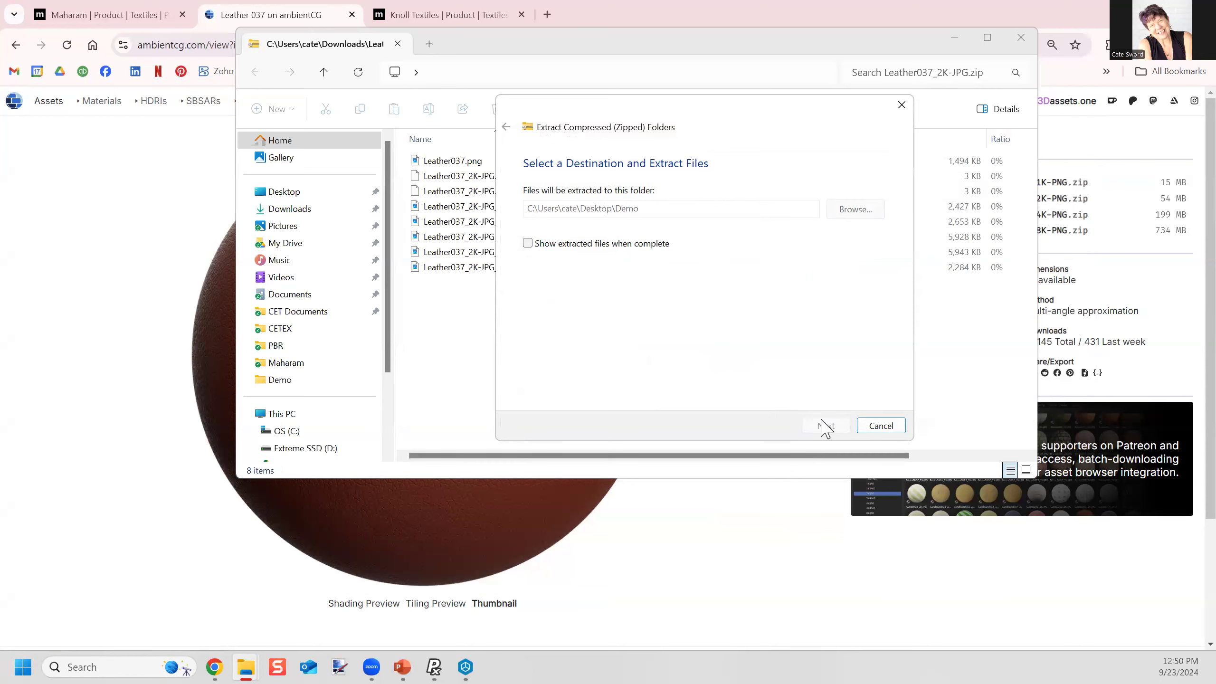
Step: Review the extracted leather texture files in the Desktop's Demo folder as a detailed list with full file names, then minimize the window
click(285, 191)
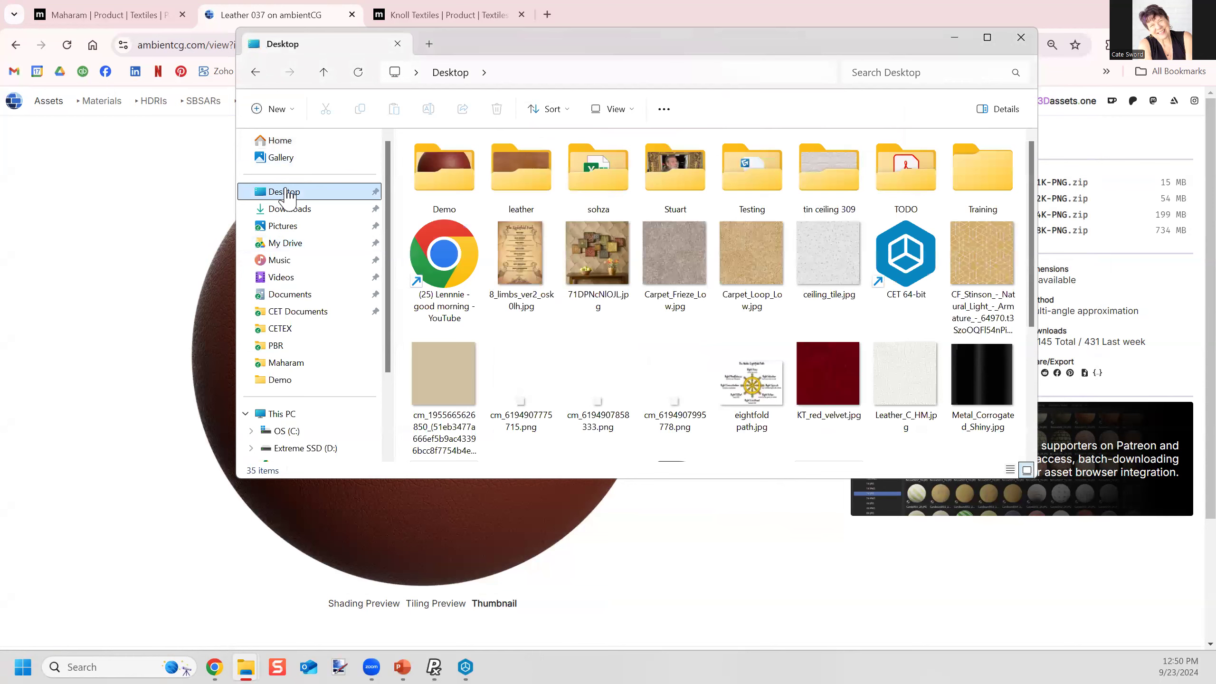
double_click(443, 173)
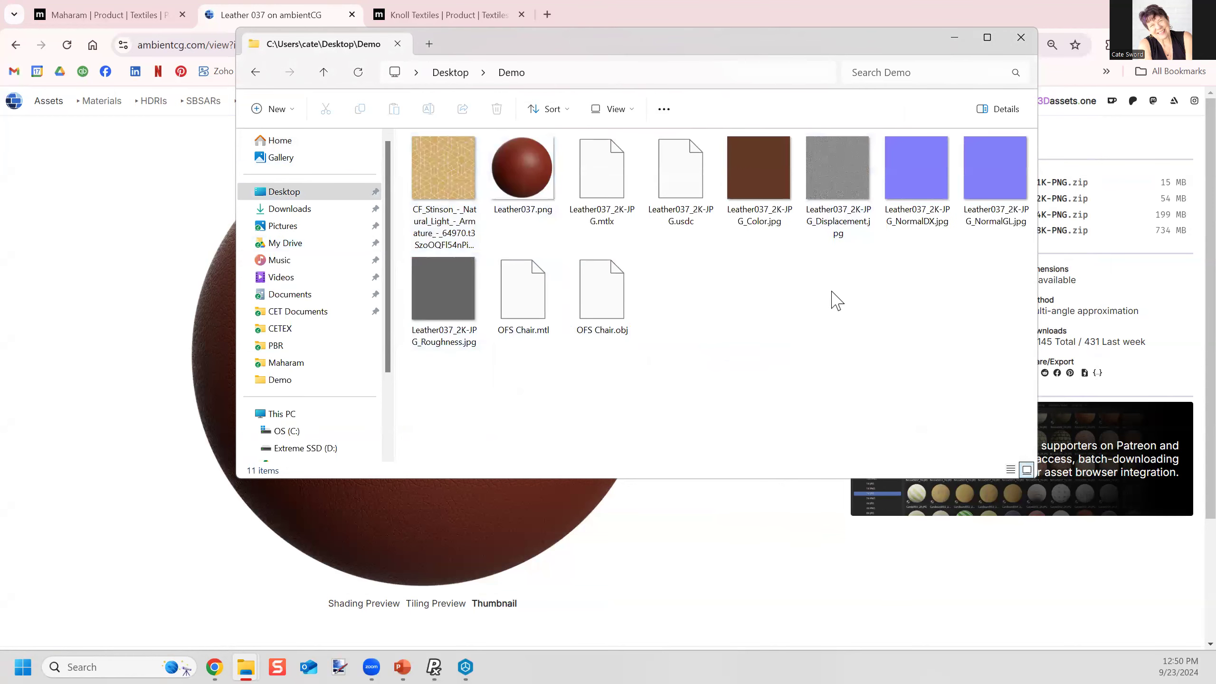
click(1011, 469)
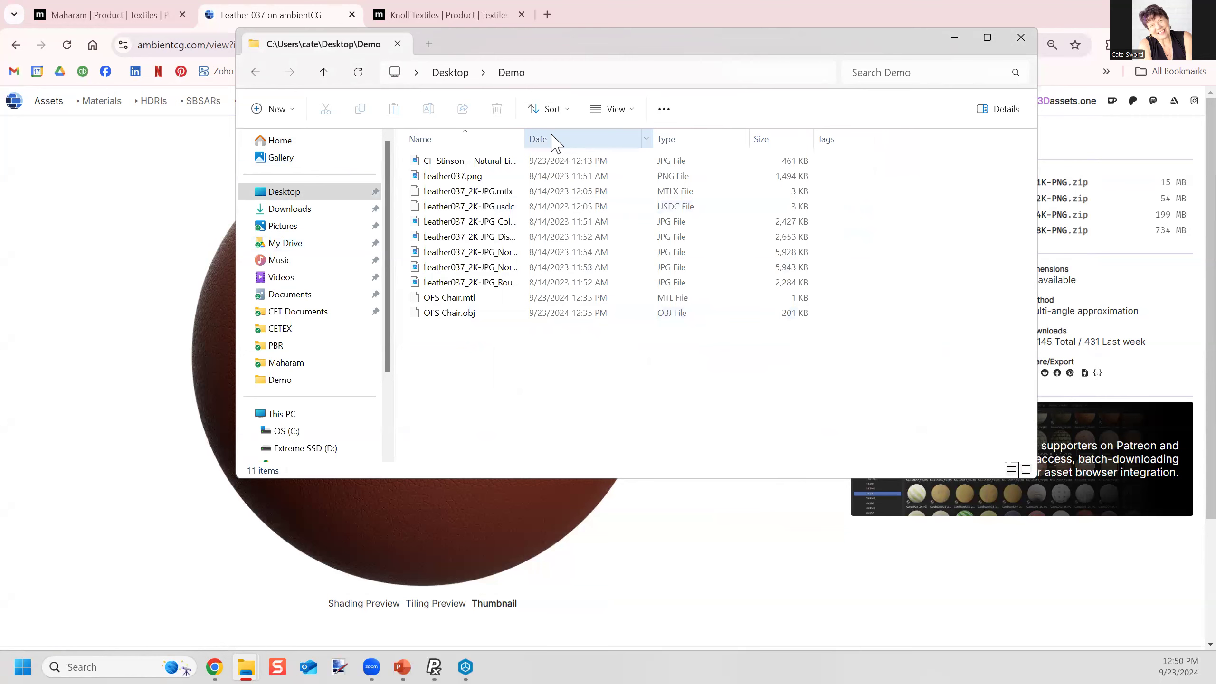
drag(529, 139, 684, 147)
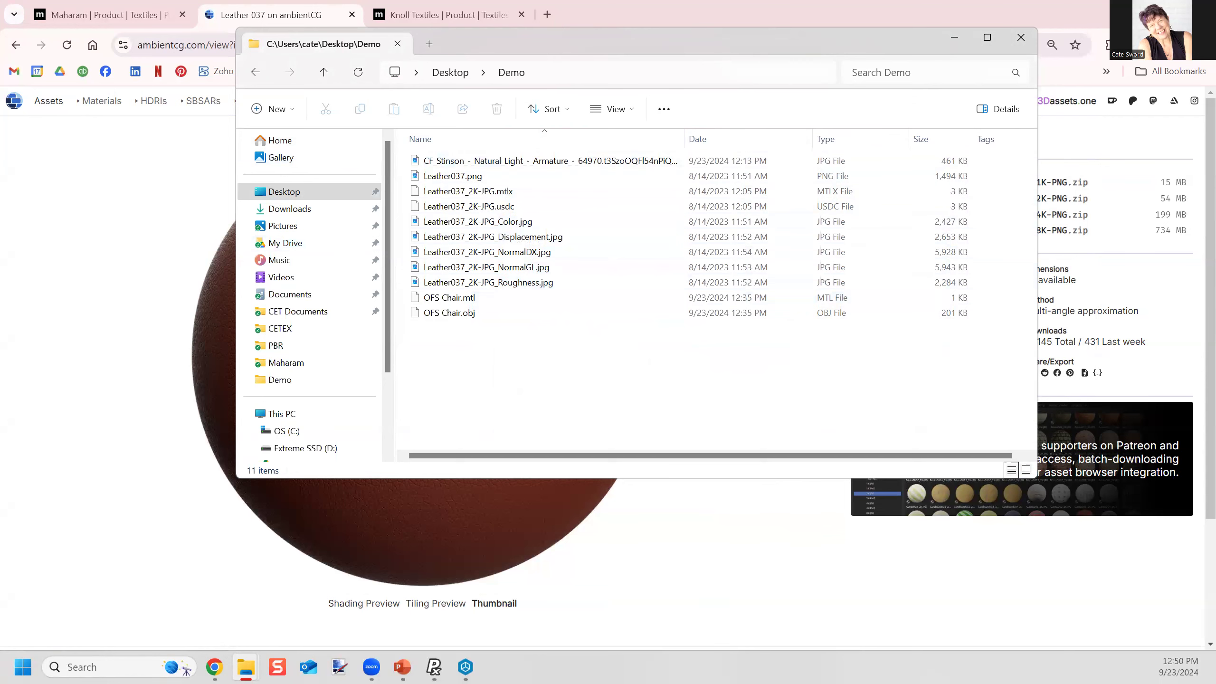
click(955, 37)
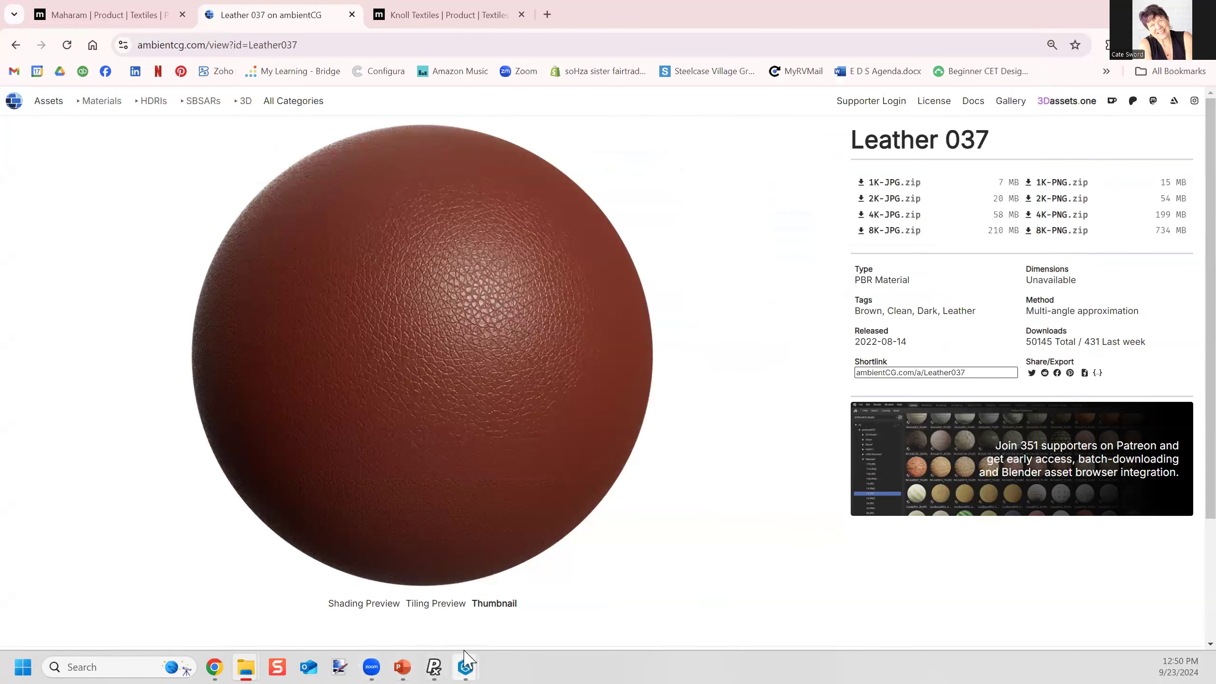
Step: Switch to CET and open the Material Lab from the Material Explorer
mouse_move(467, 663)
click(550, 605)
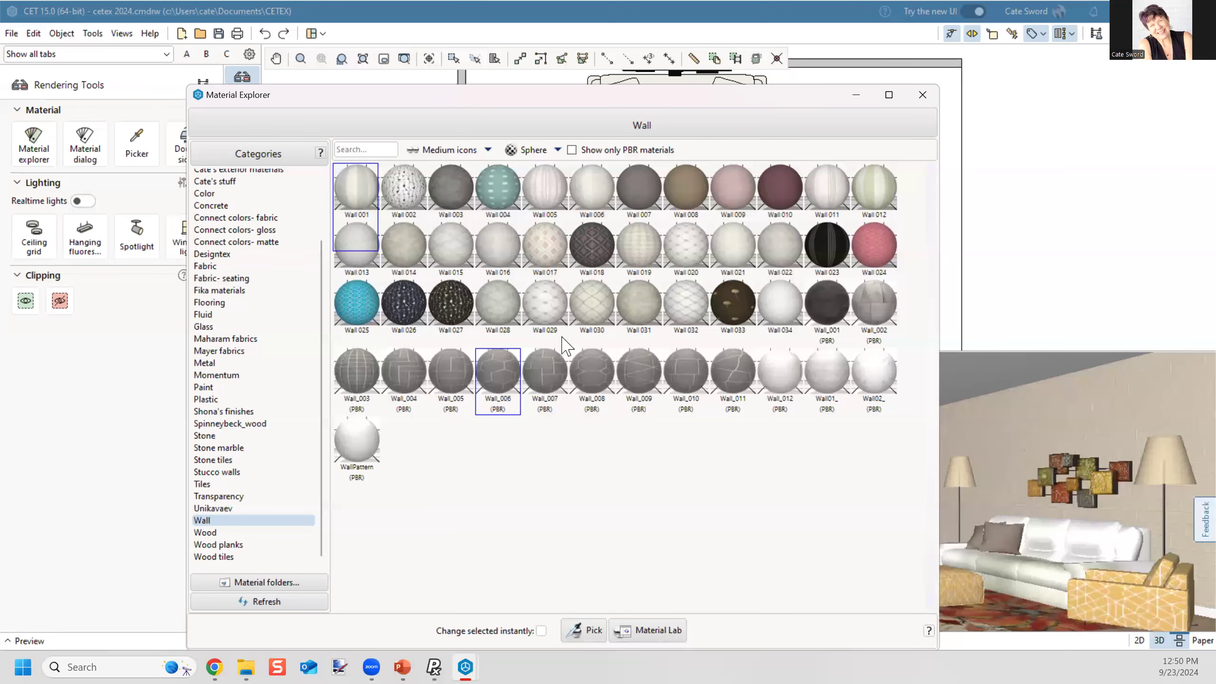
click(649, 630)
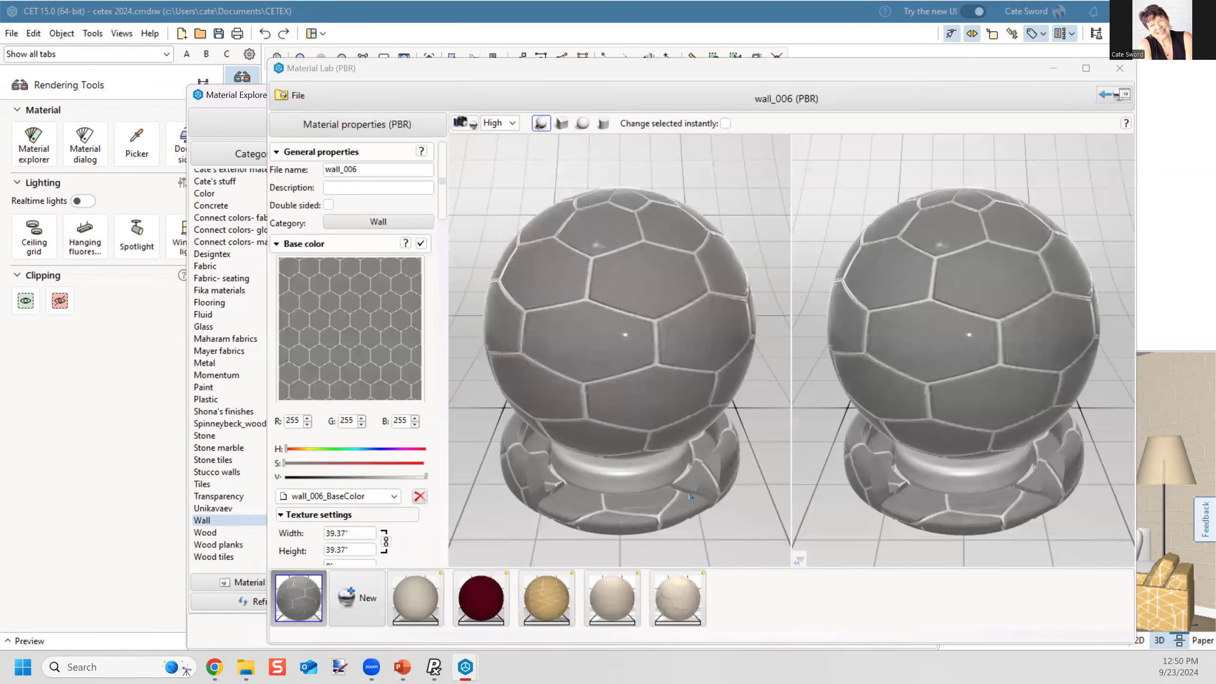
Step: Add a new material in the Material Lab and reset it to a blank white material
click(357, 597)
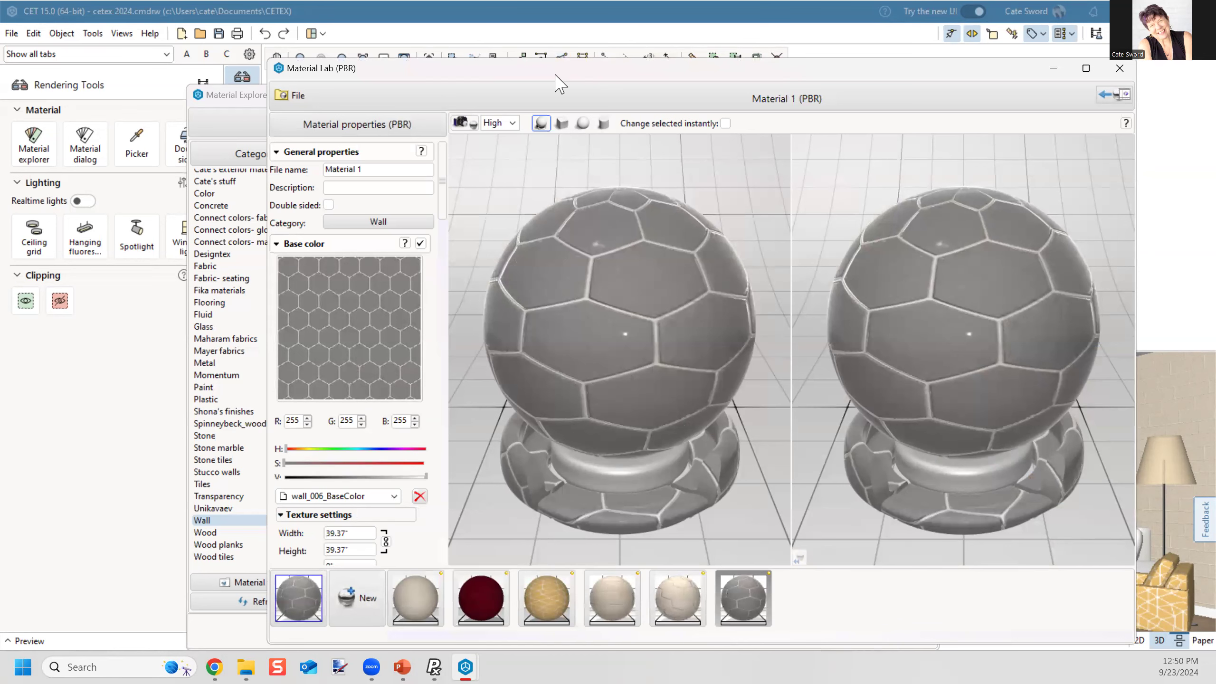
drag(553, 70, 553, 35)
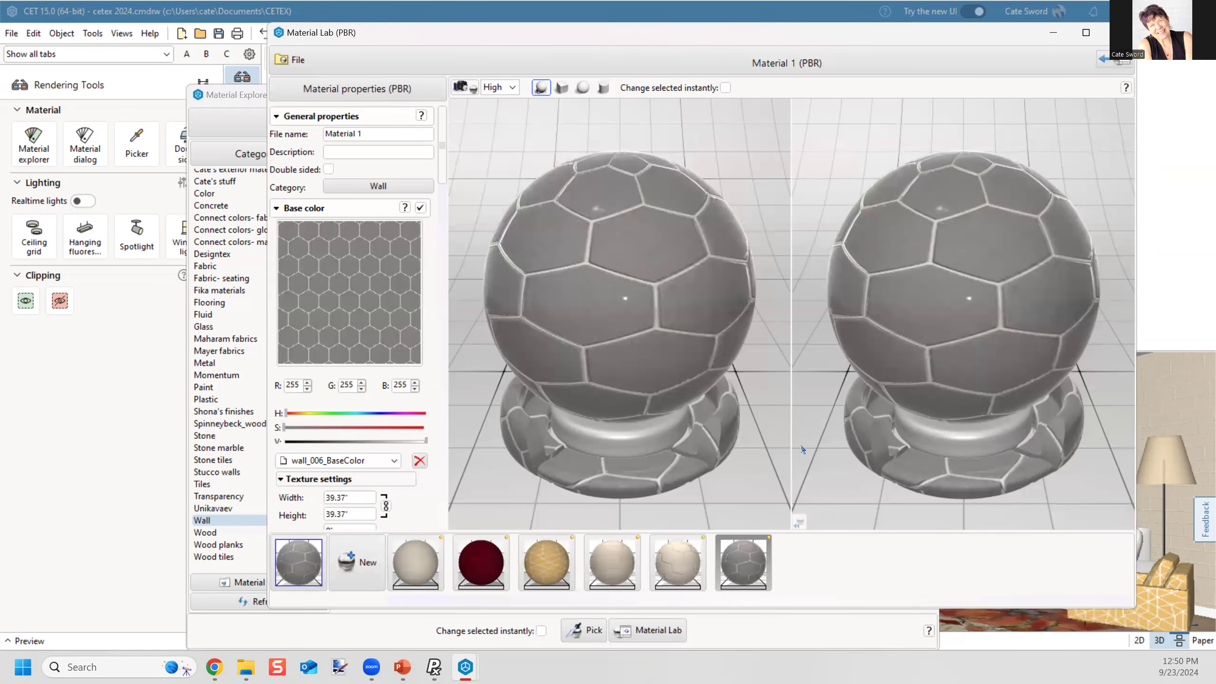
right_click(751, 558)
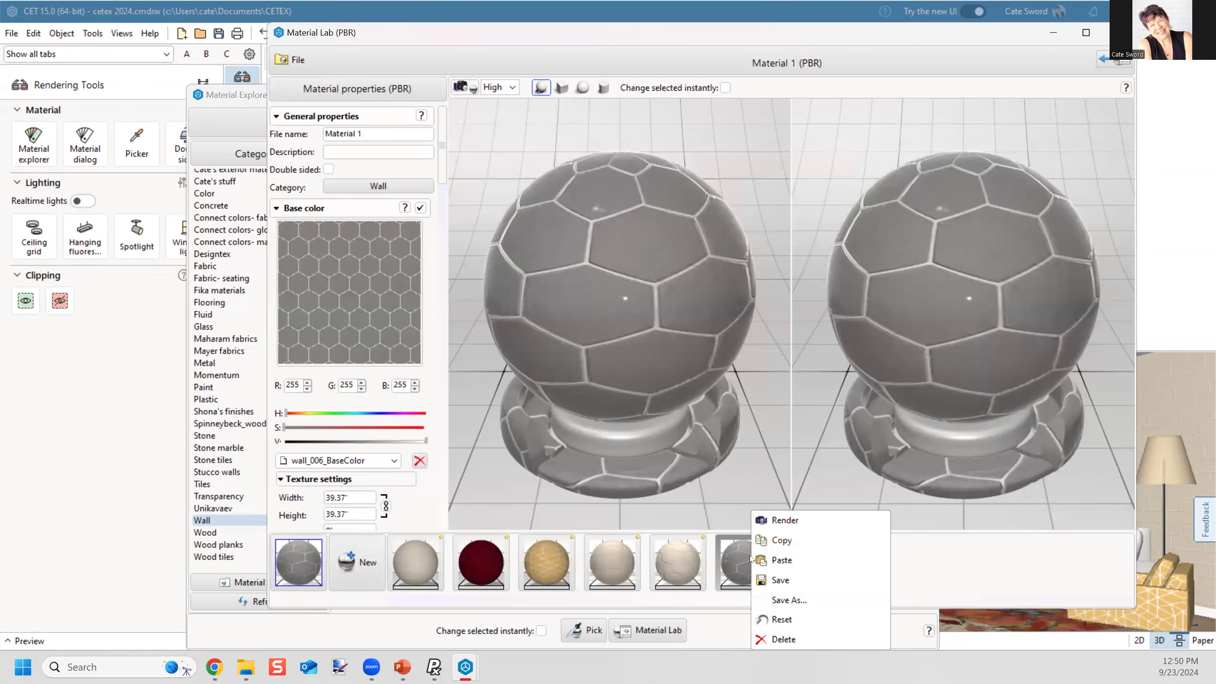
click(787, 618)
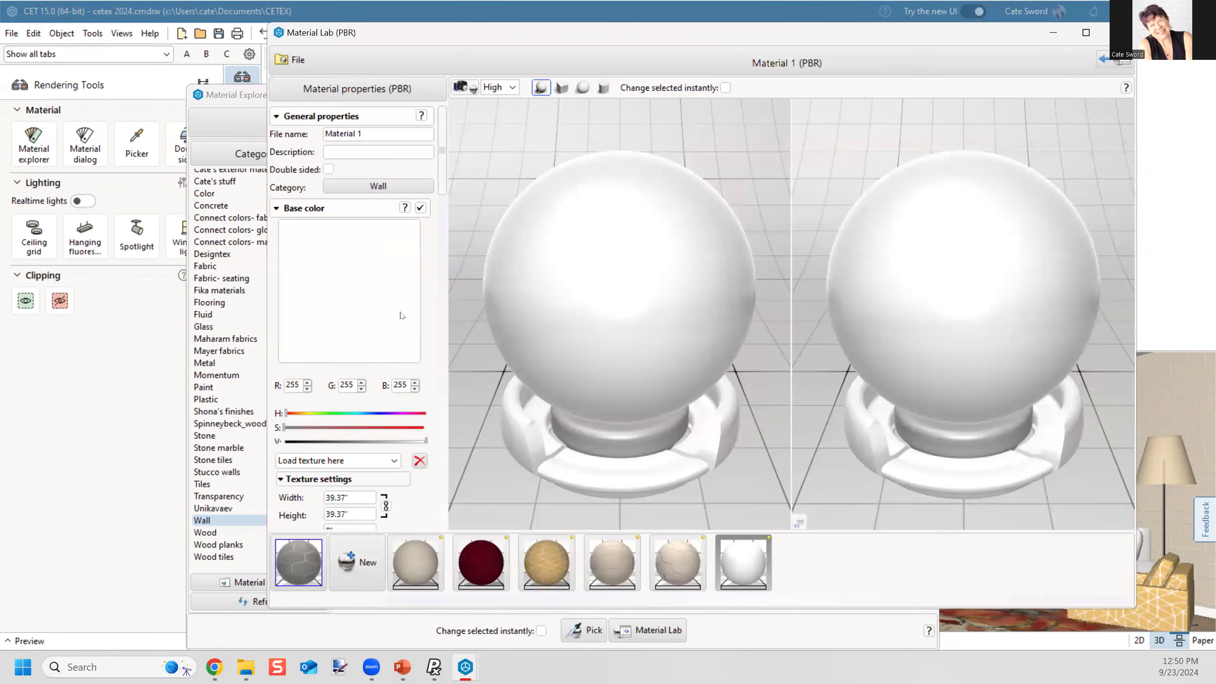
Step: Review the blank material's property sections from Base color through Opacity, Metallic, Roughness, Bump and Occlusion
scroll(367, 253, down, 2)
scroll(368, 254, down, 8)
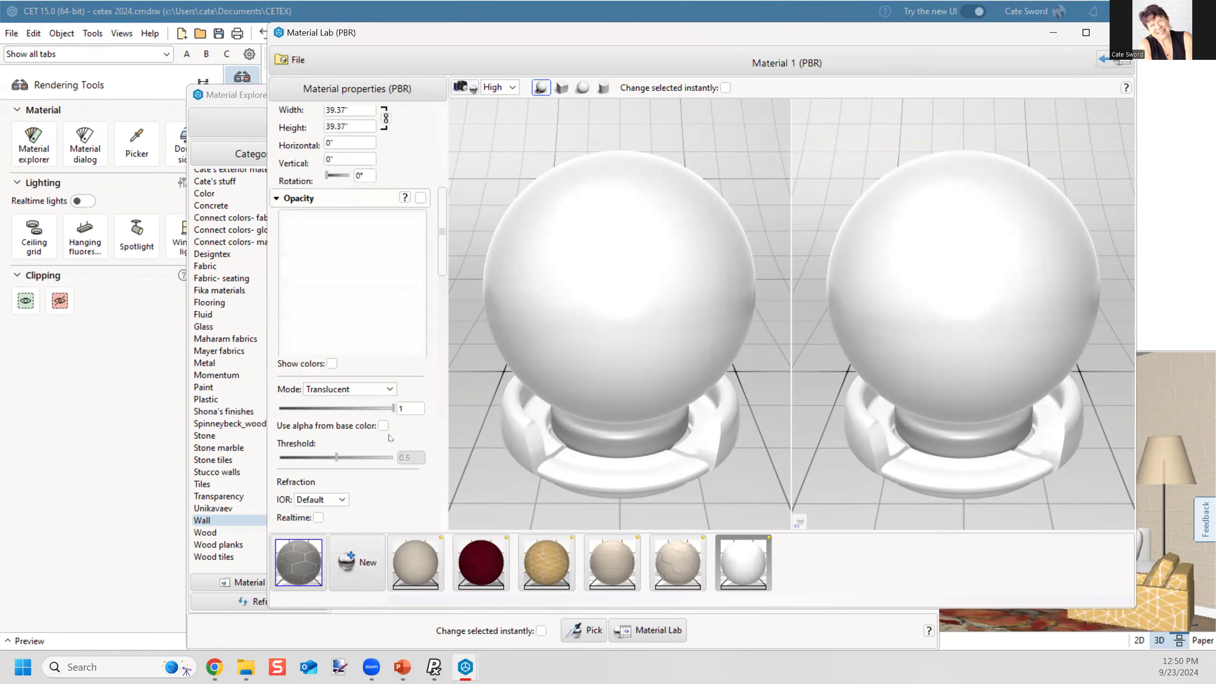
scroll(381, 434, down, 9)
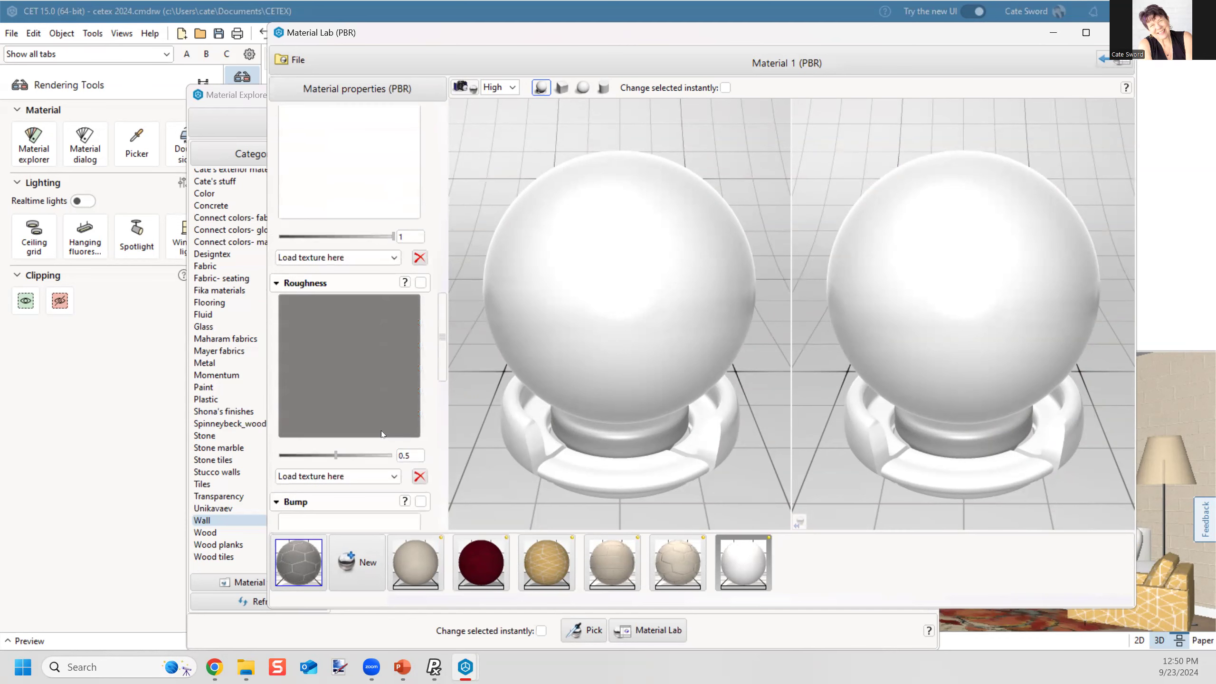
scroll(382, 433, down, 9)
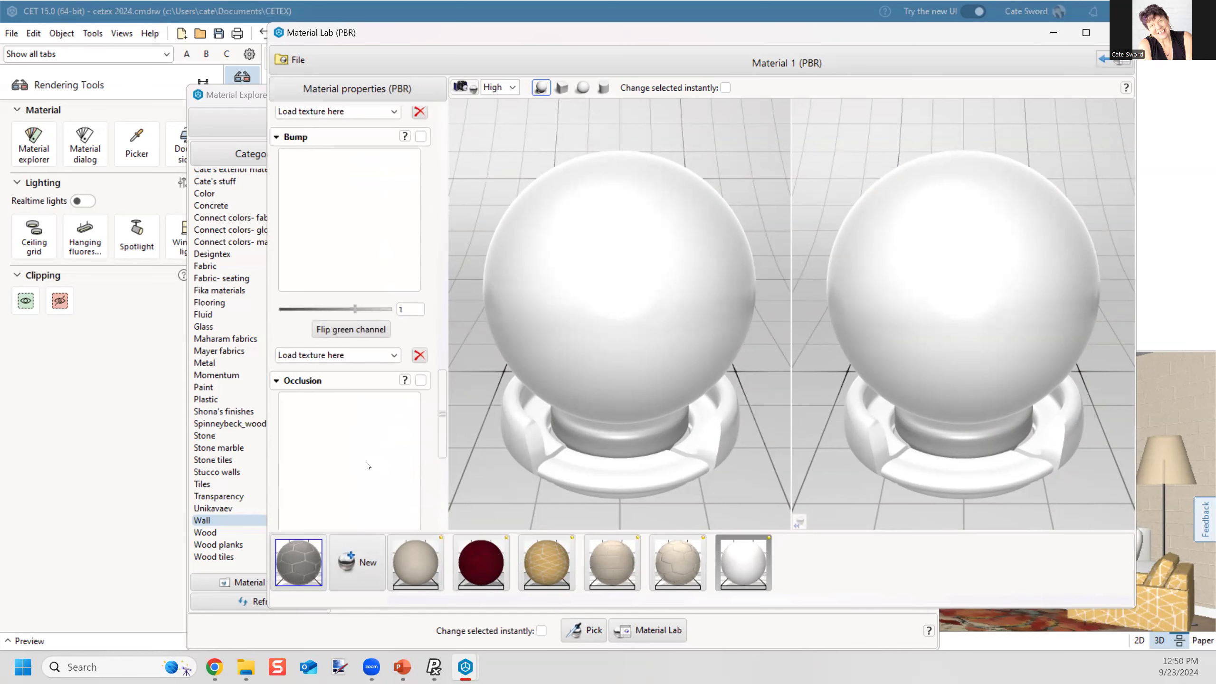
scroll(357, 482, down, 2)
scroll(372, 301, up, 8)
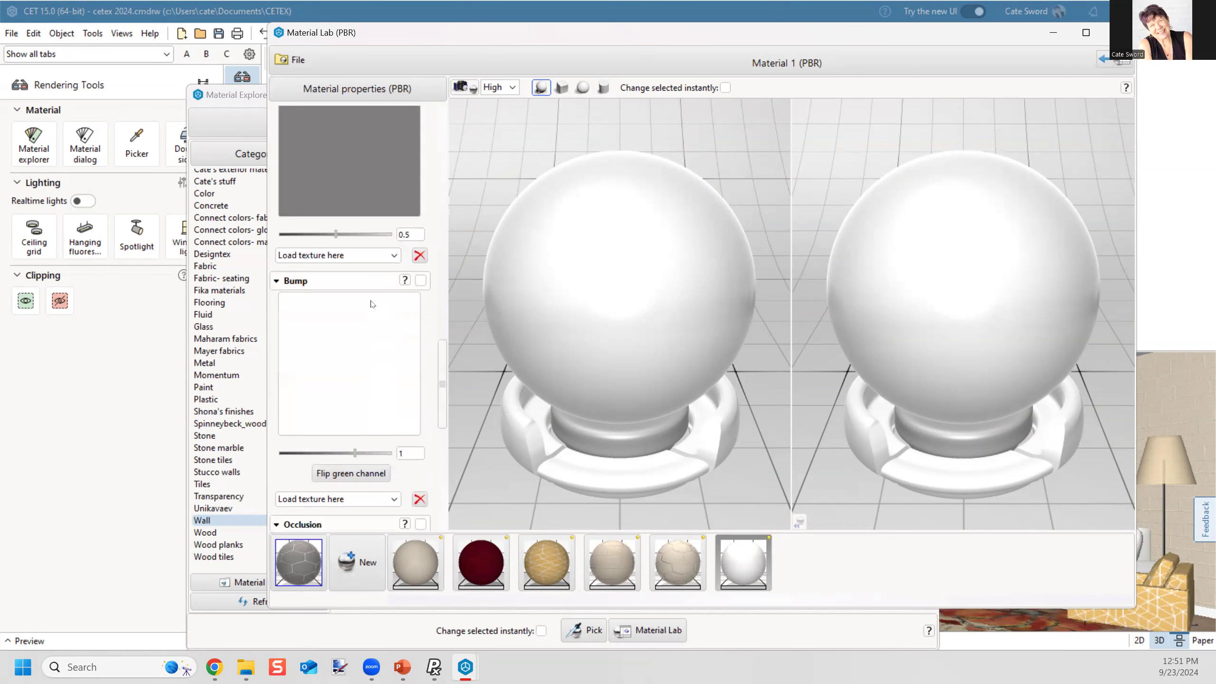
scroll(372, 303, up, 2)
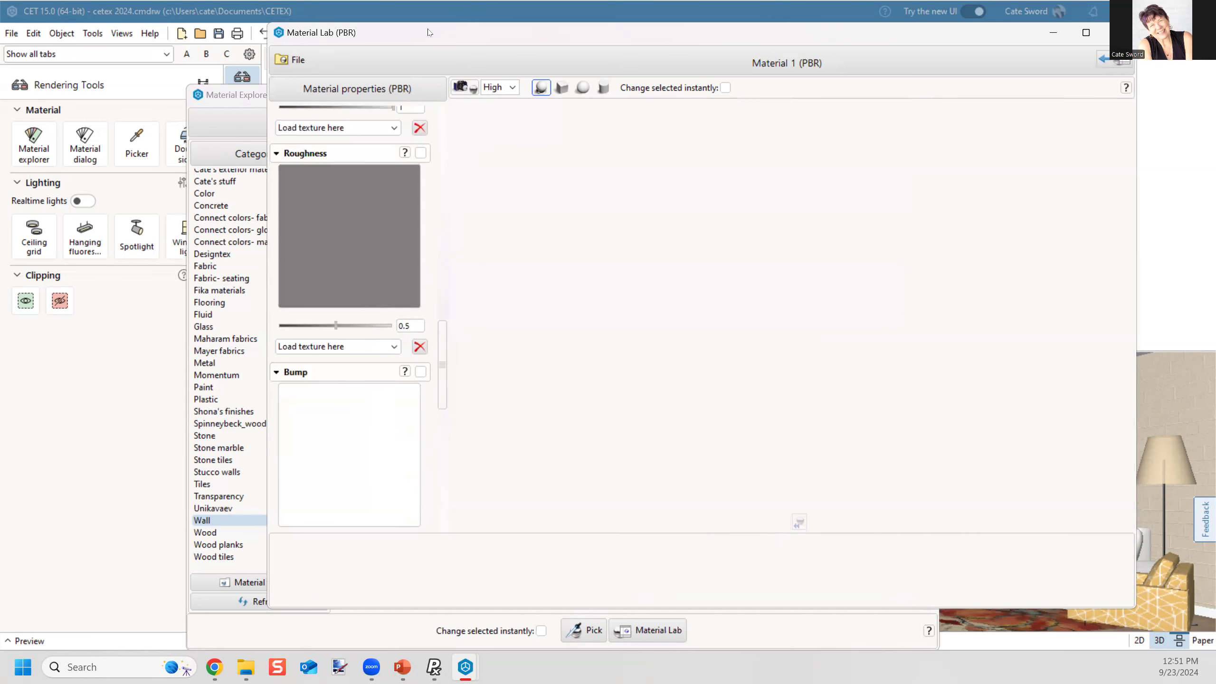
Step: Load Leather037_2K-JPG_Color.jpg from the Demo folder as the material's base color texture, together with its associated textures
drag(449, 40, 368, 35)
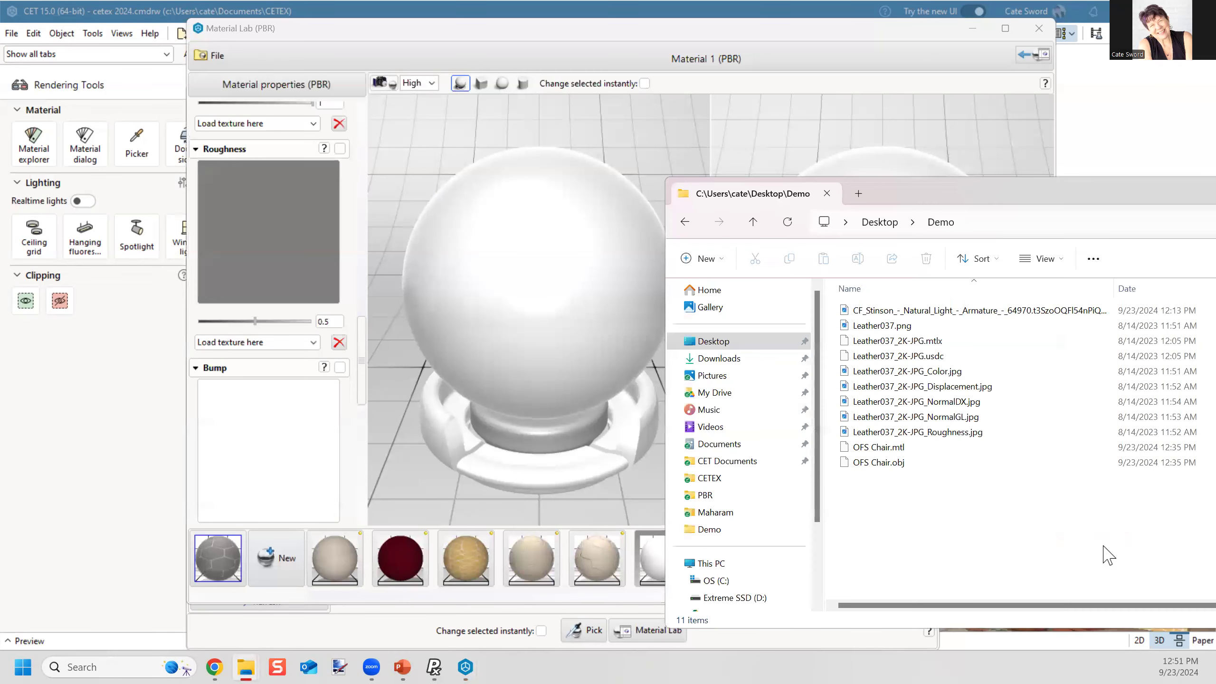
click(946, 378)
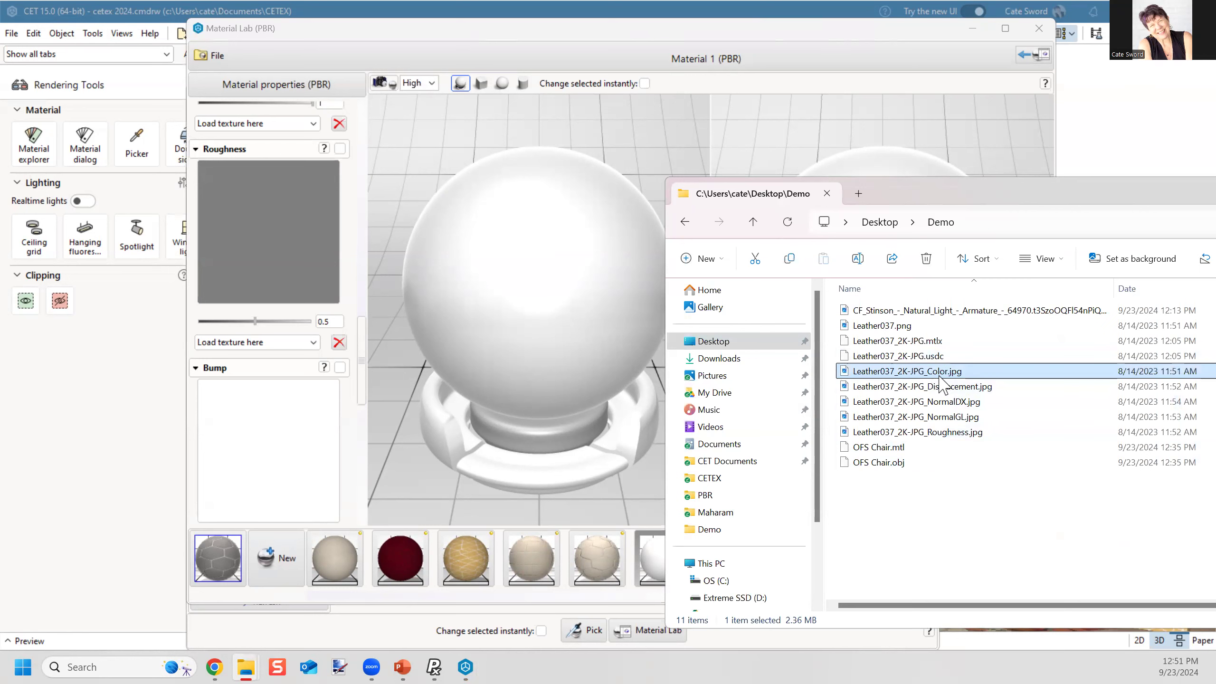
scroll(280, 251, up, 12)
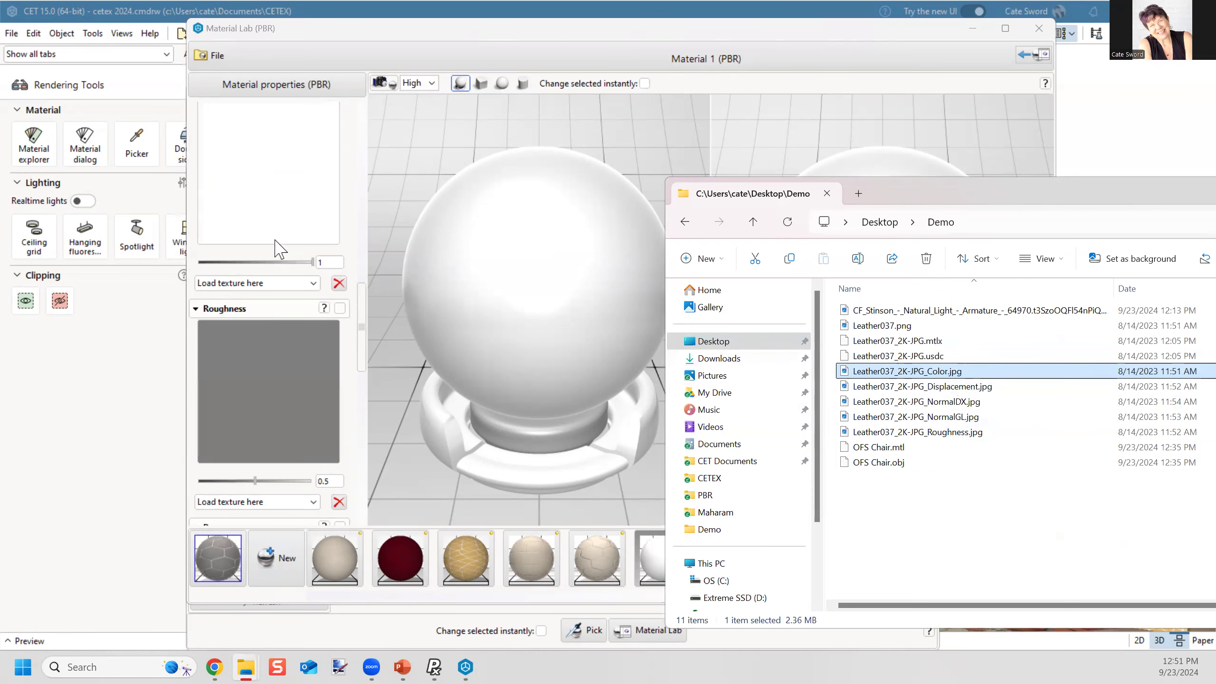
scroll(280, 249, up, 10)
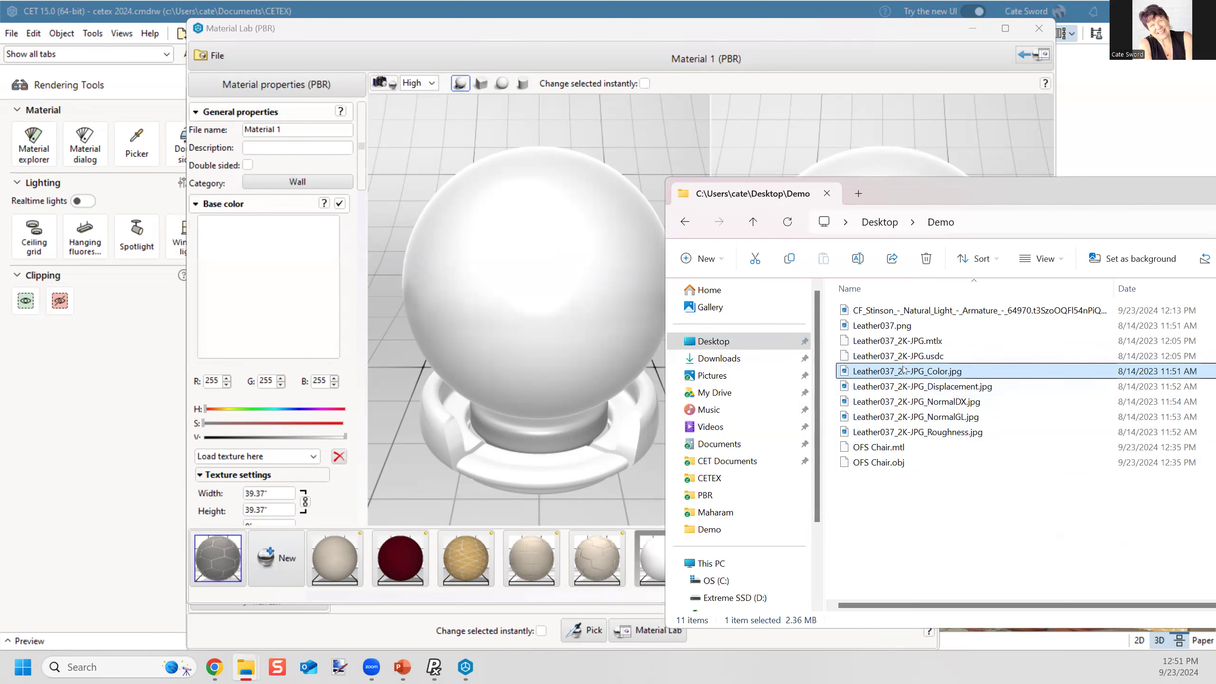
drag(886, 206, 917, 239)
drag(937, 406, 278, 265)
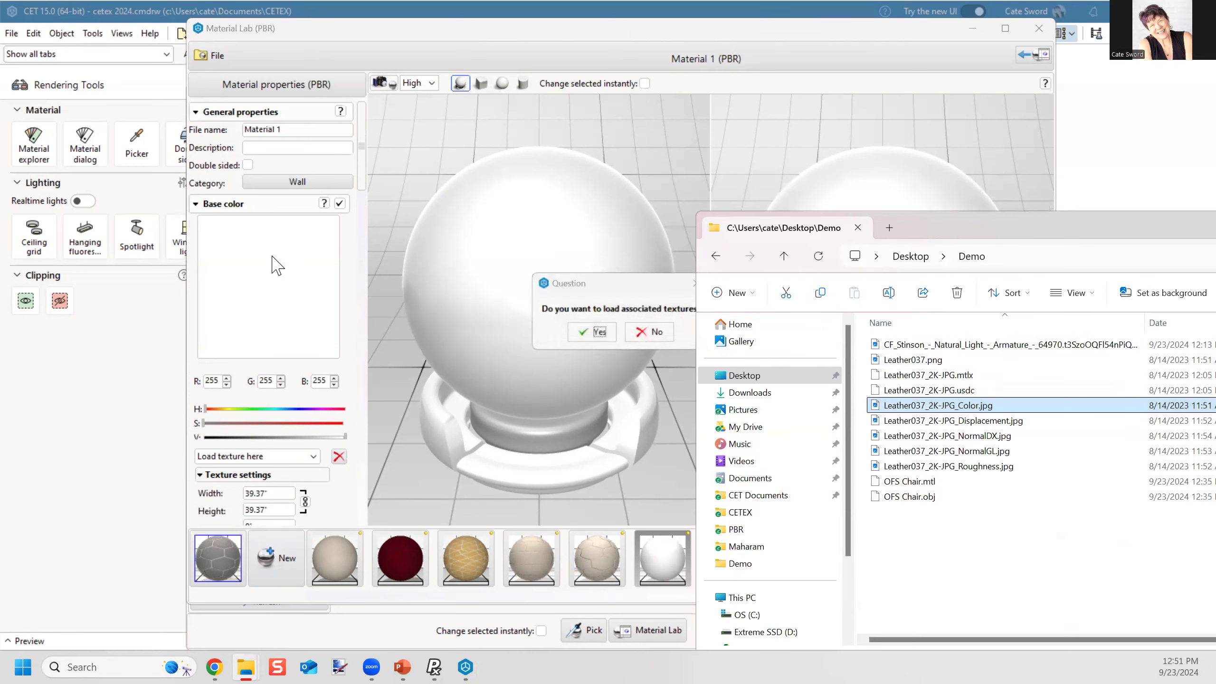
click(642, 290)
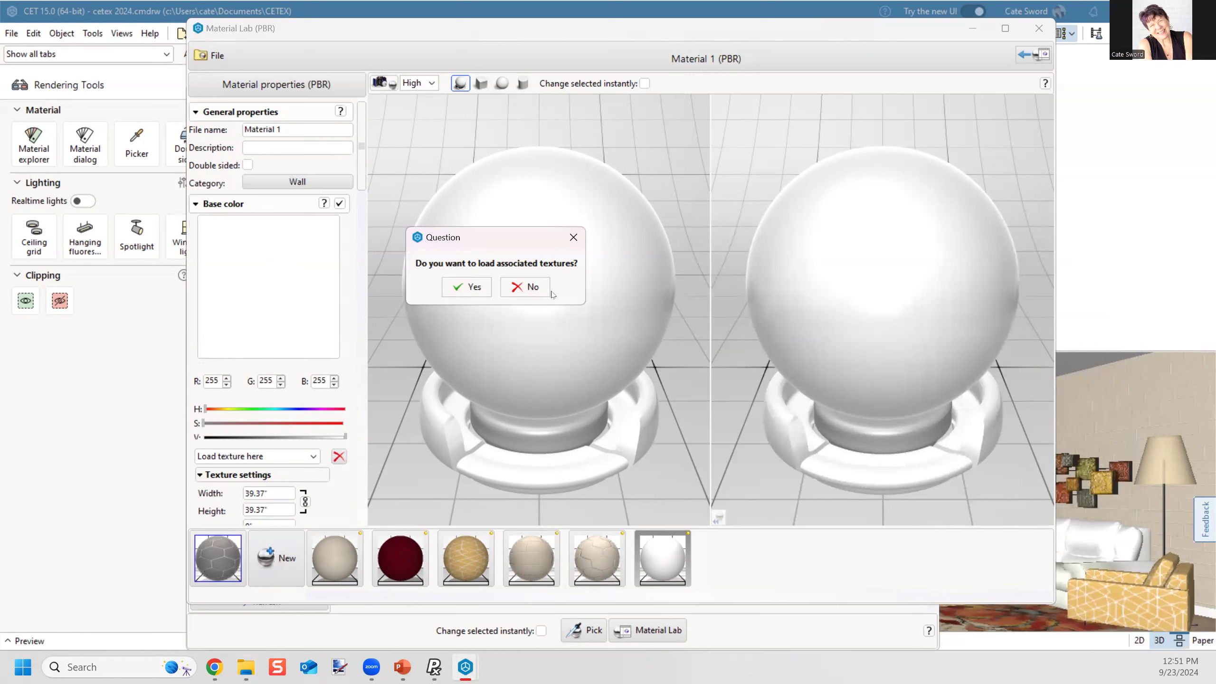
click(474, 290)
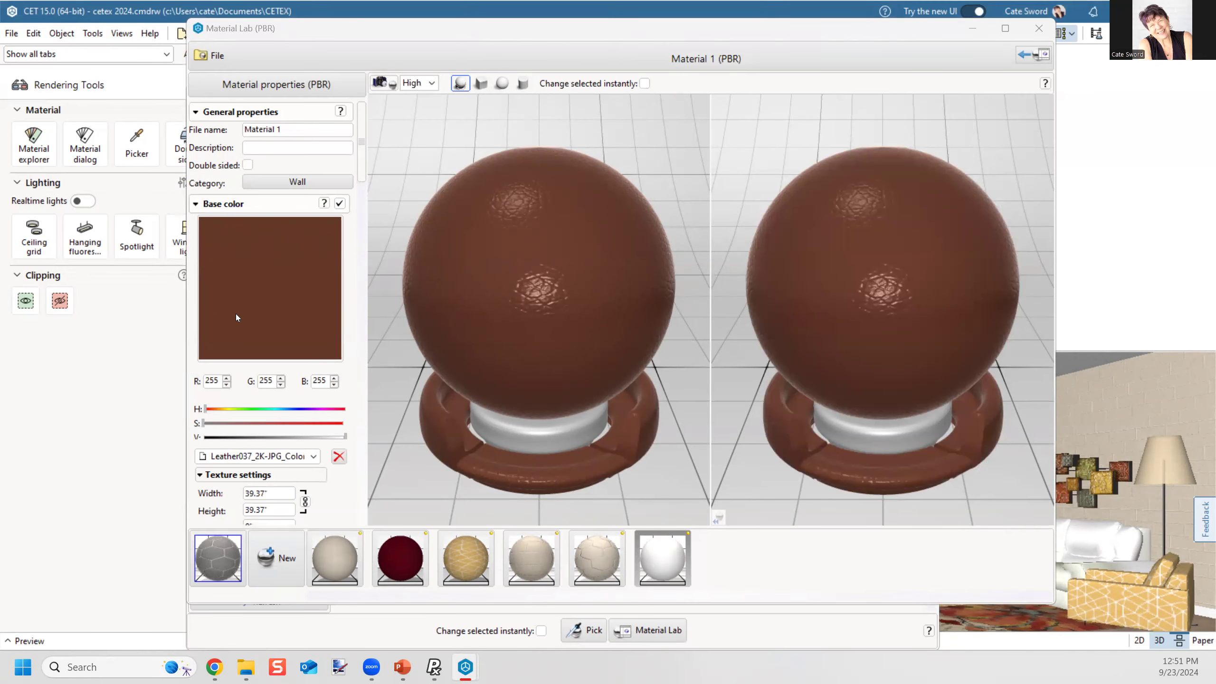
Step: Check which property sections, such as Roughness and Bump, received textures from the Leather037 set
scroll(314, 304, down, 6)
scroll(296, 383, down, 10)
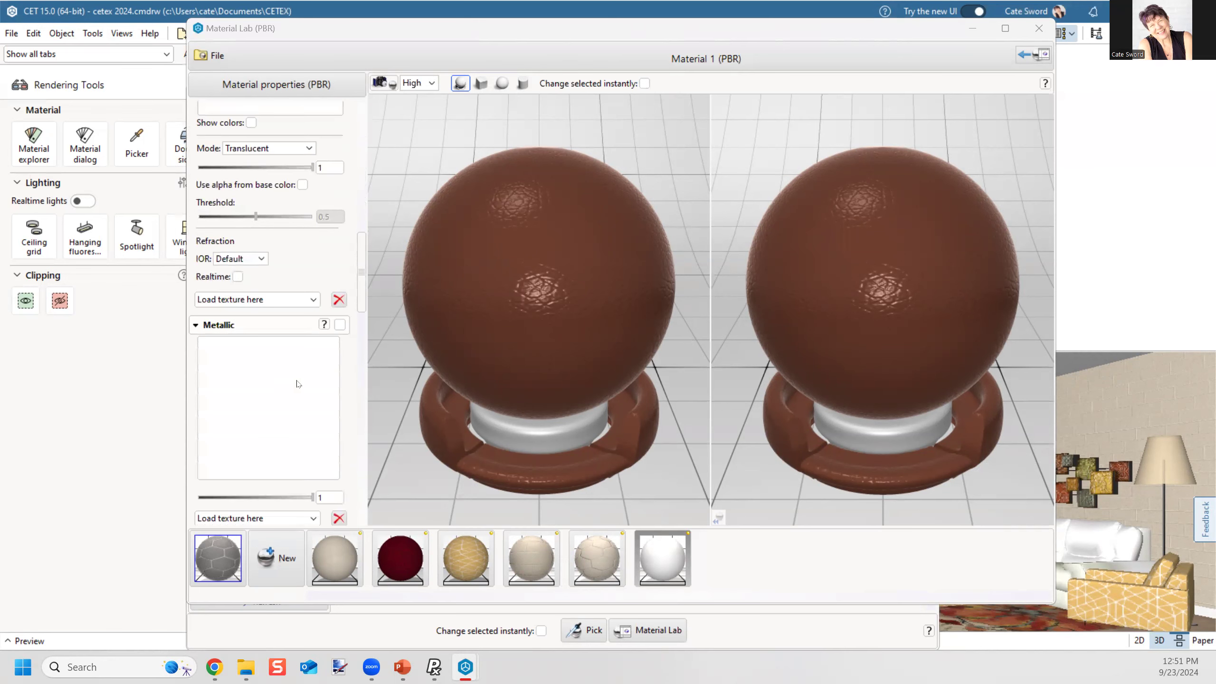
scroll(270, 407, down, 4)
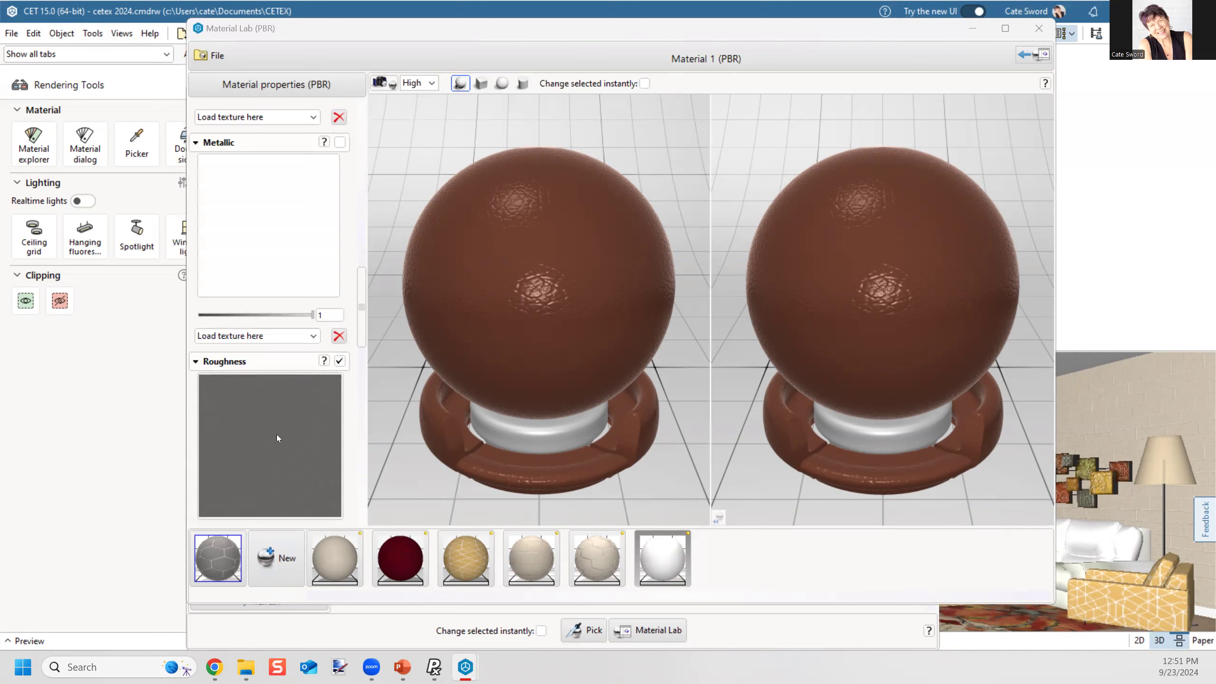
scroll(277, 436, down, 5)
scroll(262, 362, down, 3)
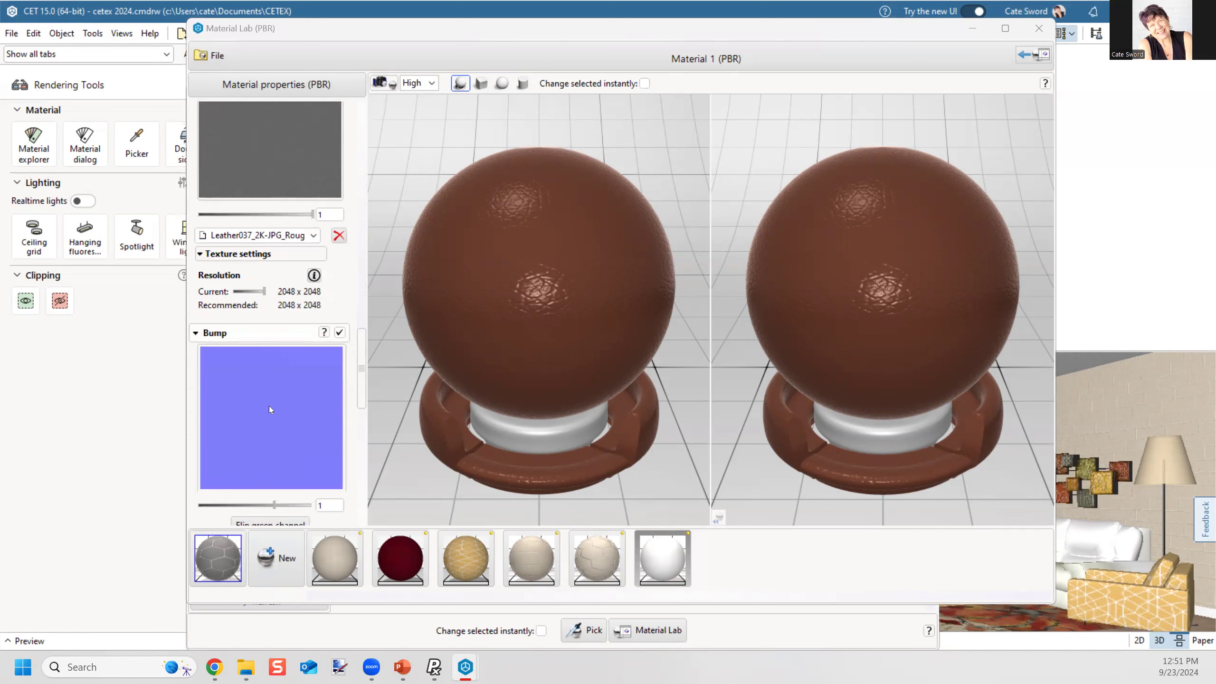
scroll(269, 405, down, 8)
scroll(269, 408, down, 5)
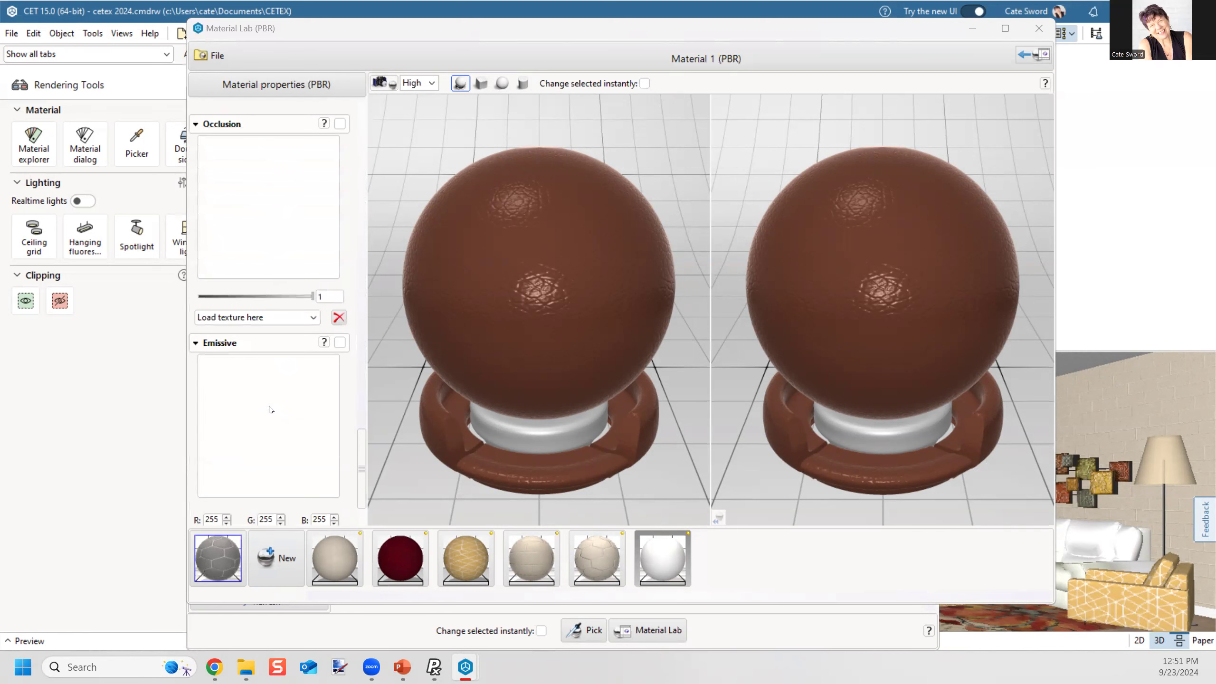
scroll(307, 300, up, 7)
scroll(308, 300, up, 4)
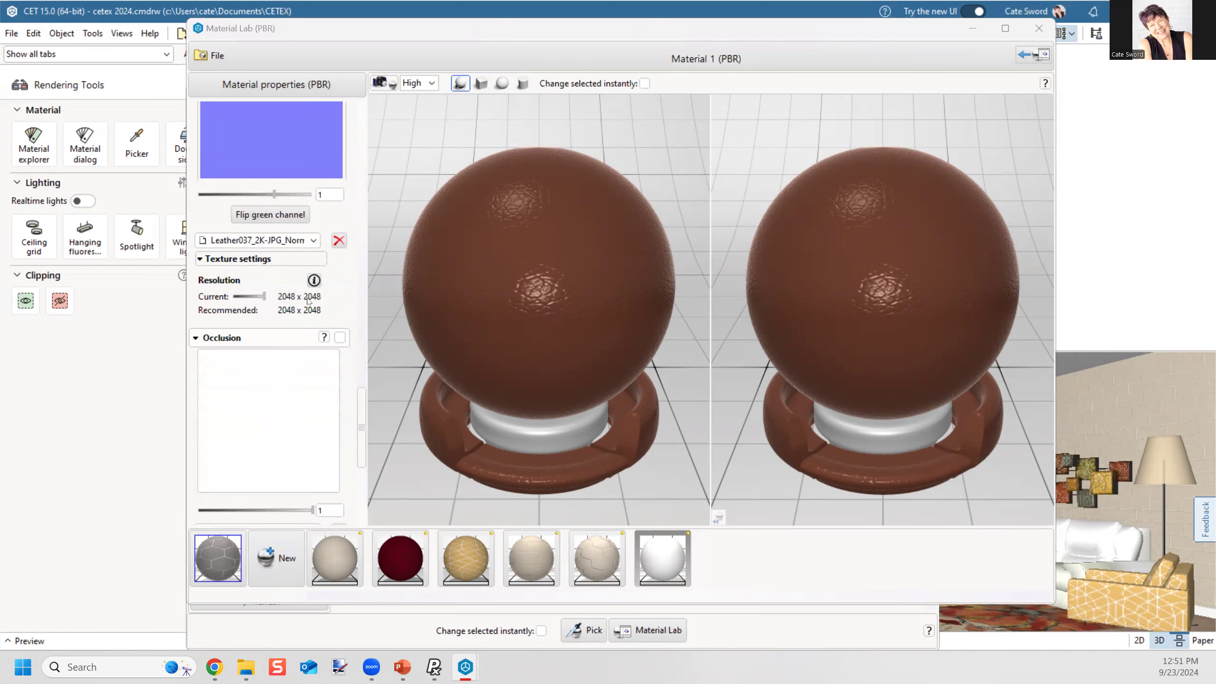
Step: Preview the leather material on a cube and examine its surface up close
click(481, 83)
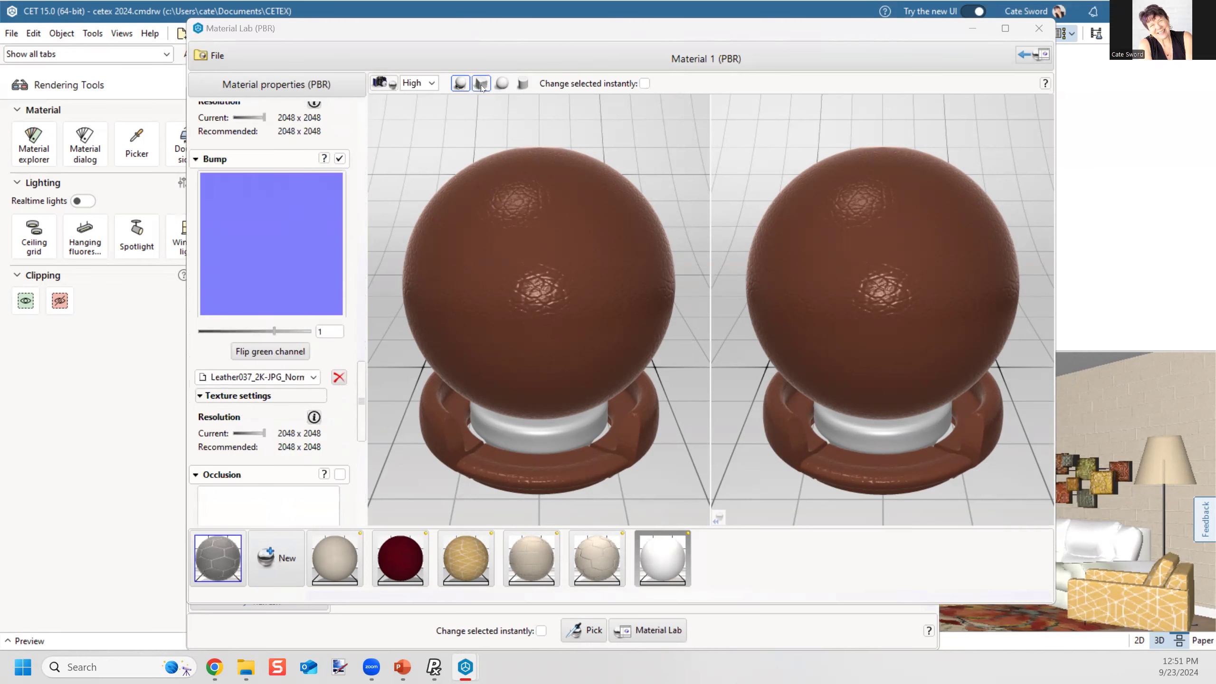
drag(475, 342, 558, 450)
scroll(575, 359, up, 3)
scroll(548, 350, down, 2)
right_drag(508, 362, 480, 379)
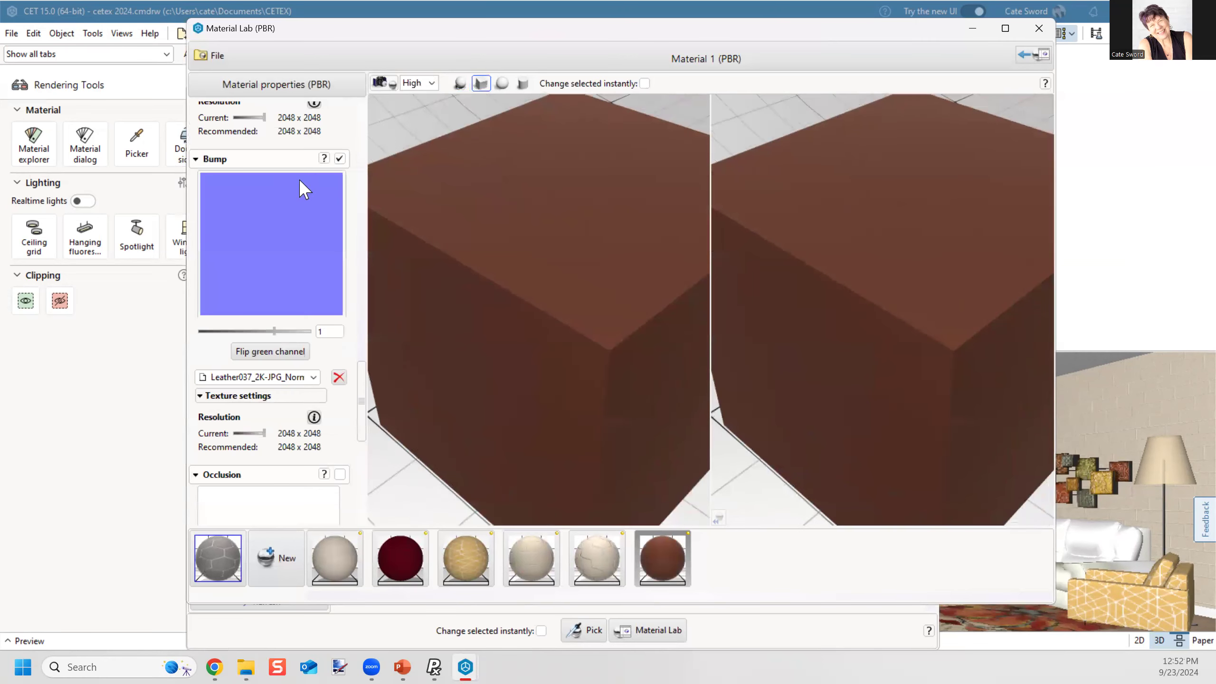
scroll(457, 335, up, 3)
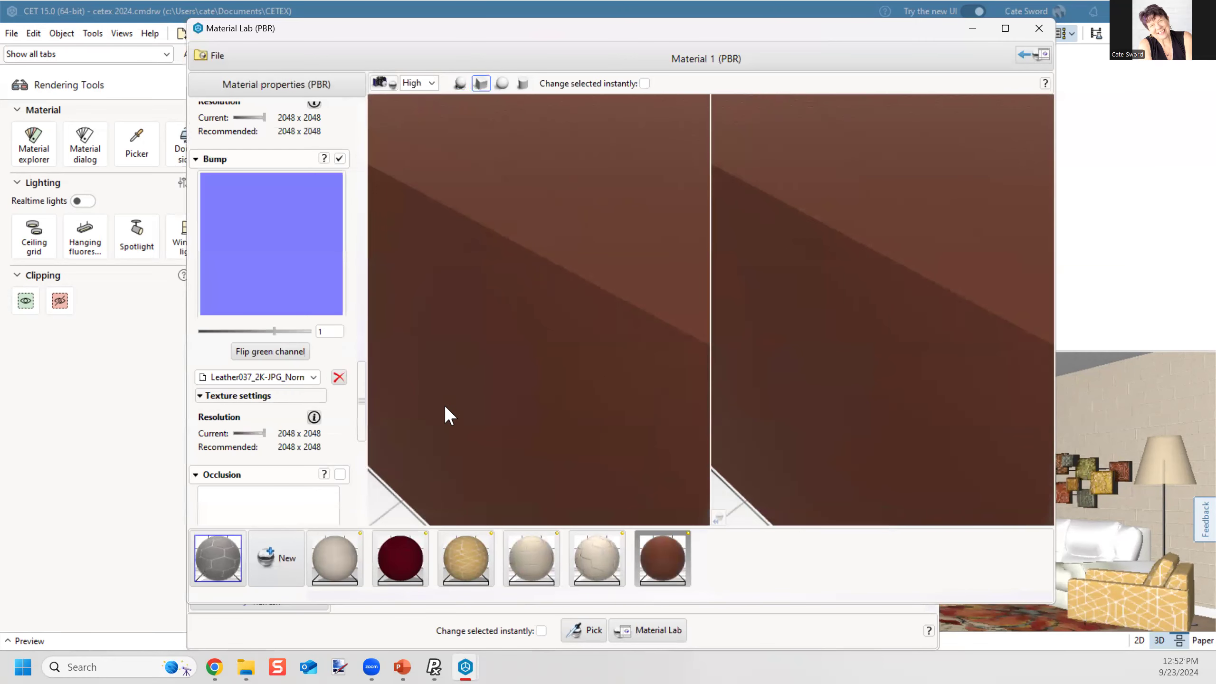
Step: View Leather037_2K-JPG_Color.jpg from the Demo folder, close it, and inspect the leather grain on the preview cube
mouse_move(245, 667)
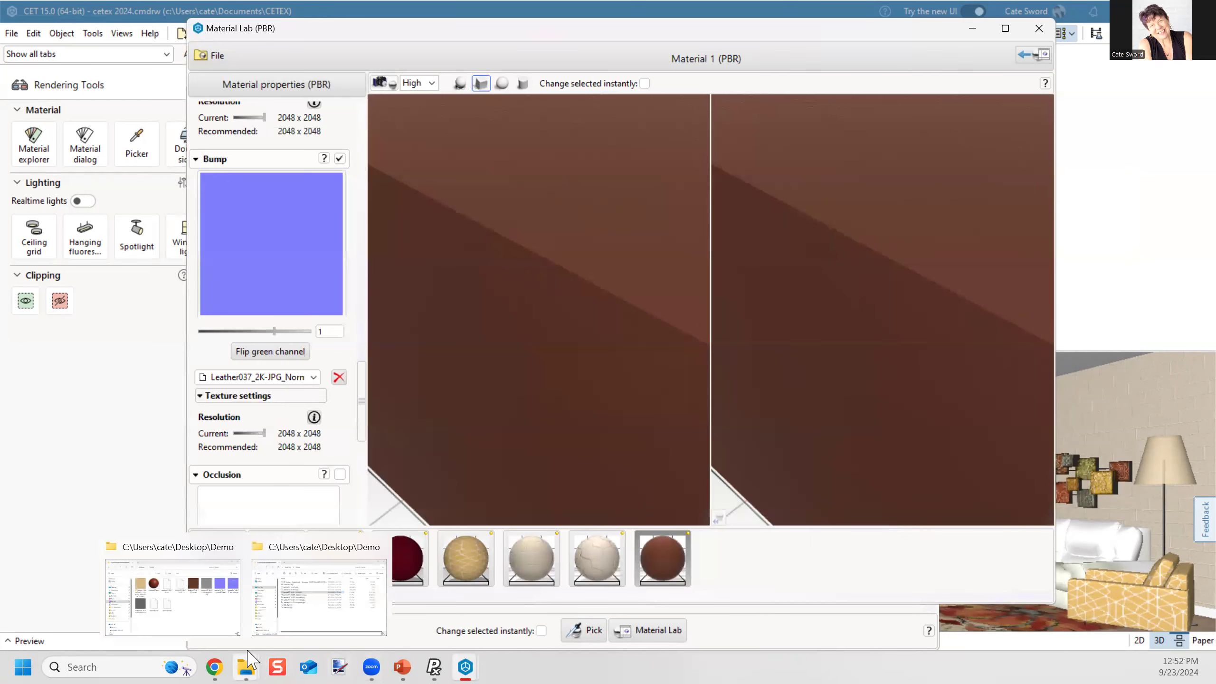
click(328, 608)
click(968, 408)
double_click(968, 407)
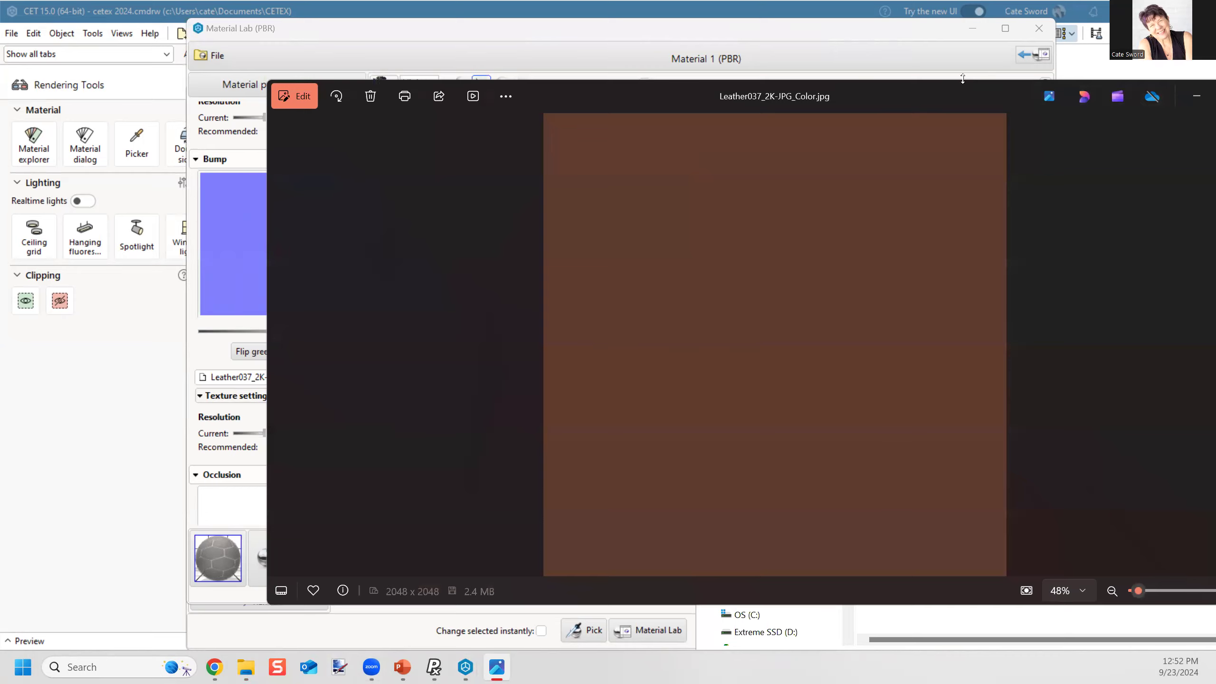
drag(943, 97, 714, 141)
click(751, 133)
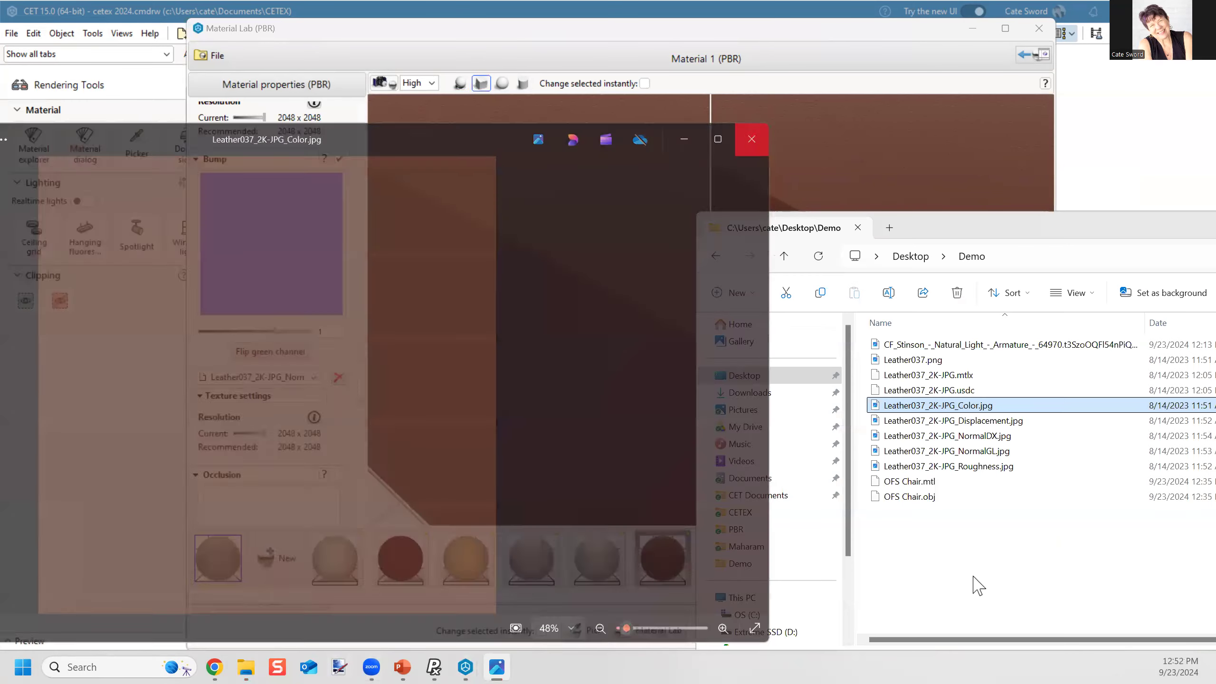
scroll(556, 366, up, 2)
middle_drag(556, 366, 605, 356)
scroll(473, 331, down, 1)
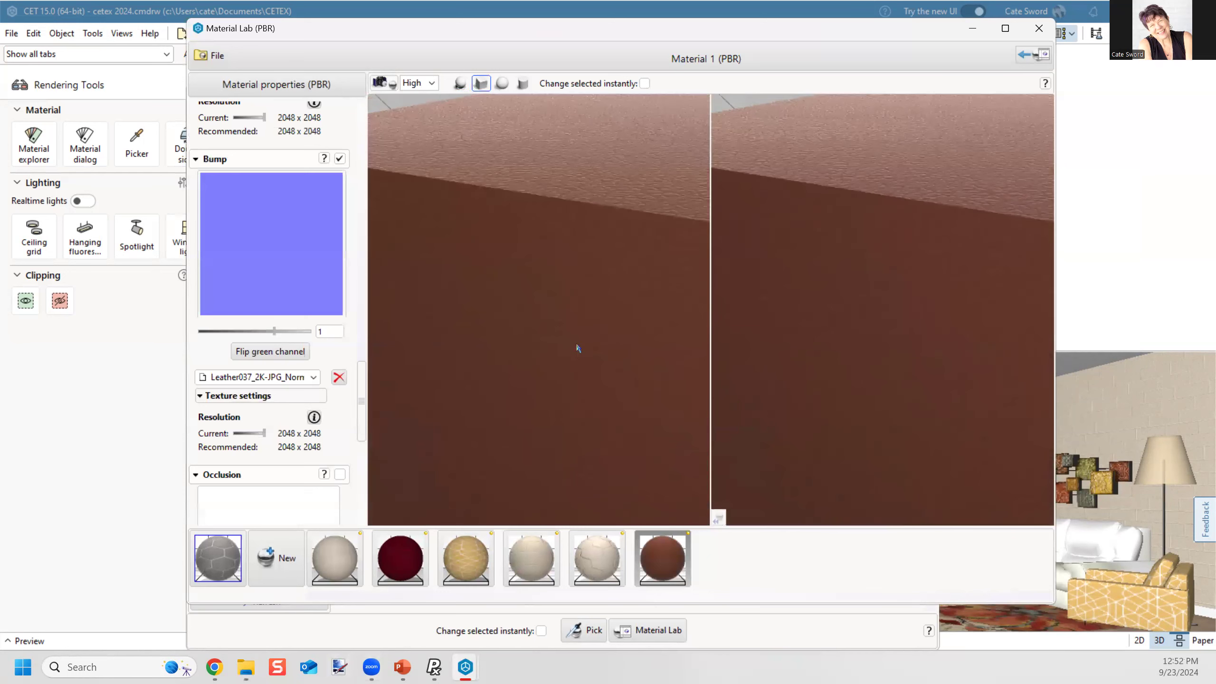
scroll(576, 346, down, 2)
Step: Switch to ambientCG in Chrome, check the dimensions on the Leather 034 C page, and return to the Material Lab
scroll(342, 206, up, 10)
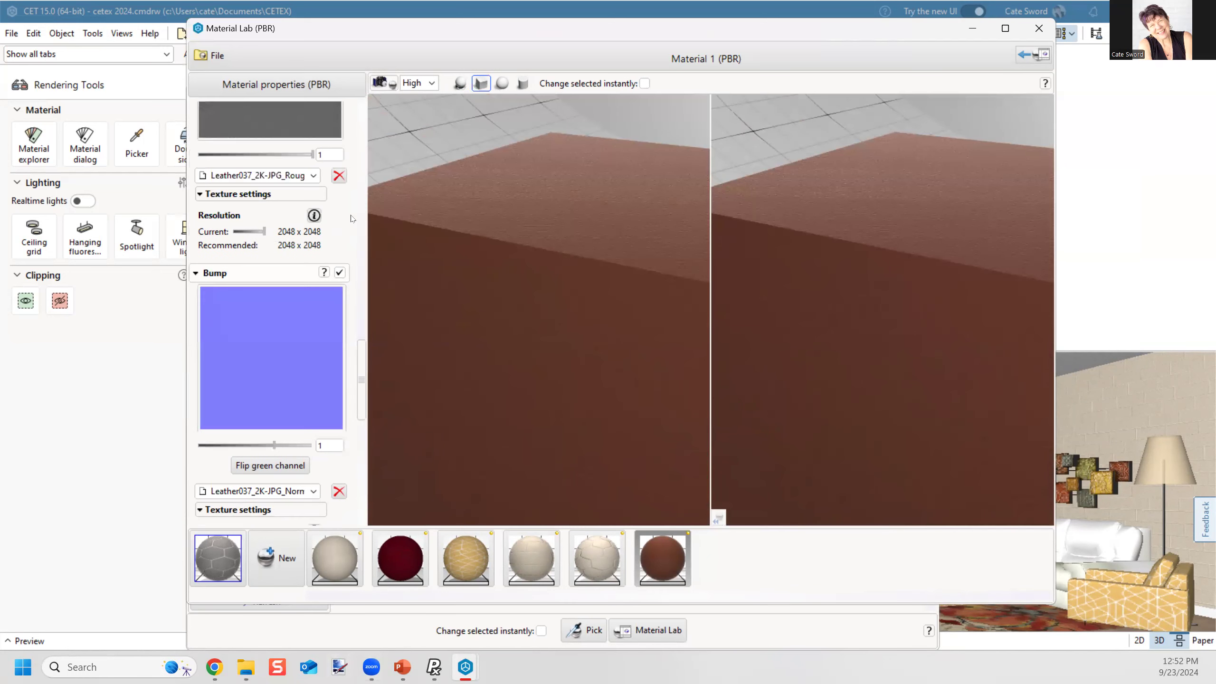
scroll(352, 218, up, 1)
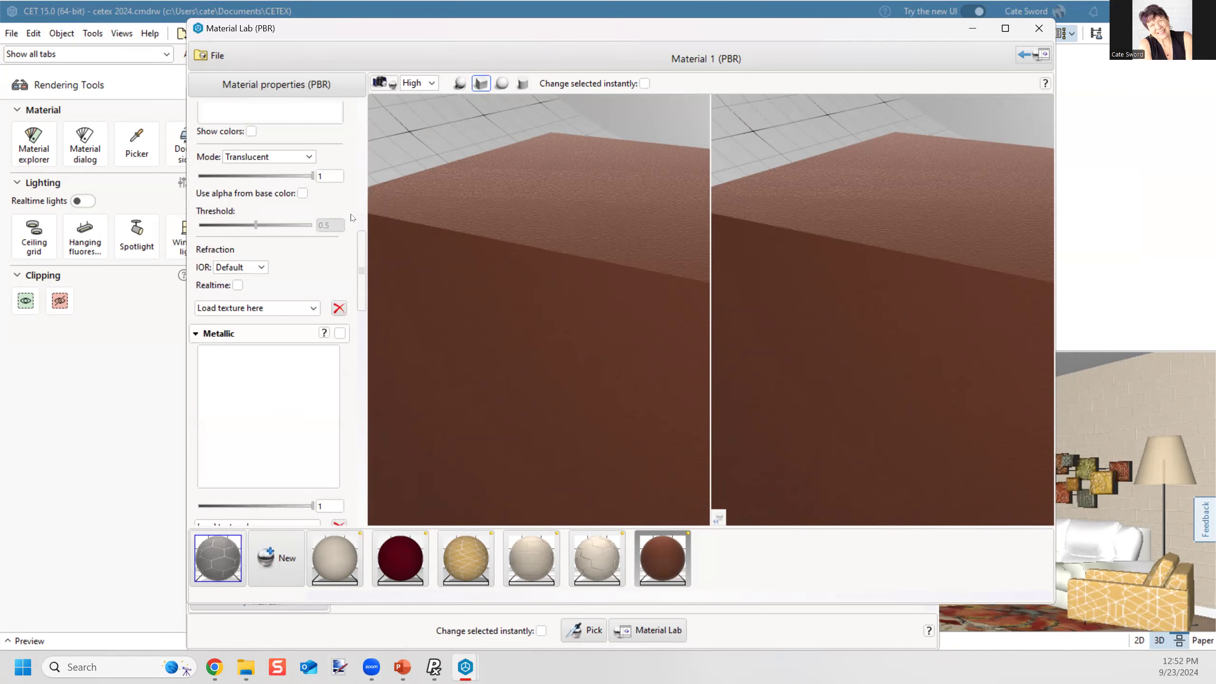
mouse_move(214, 666)
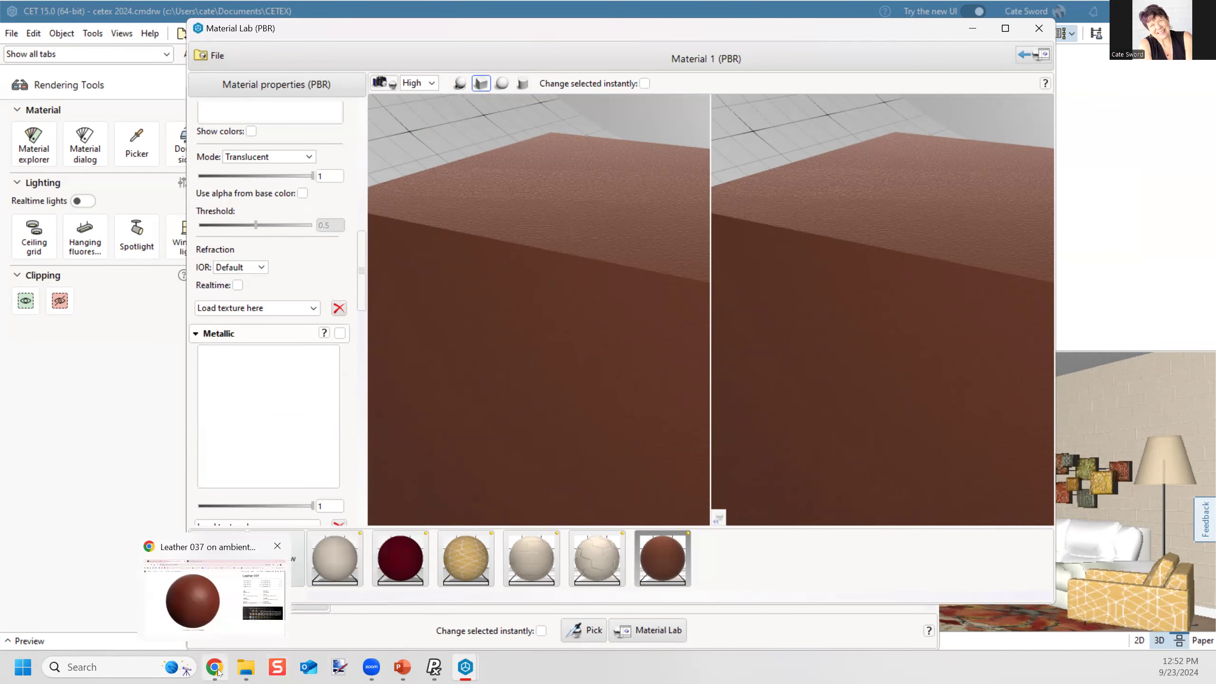
click(197, 592)
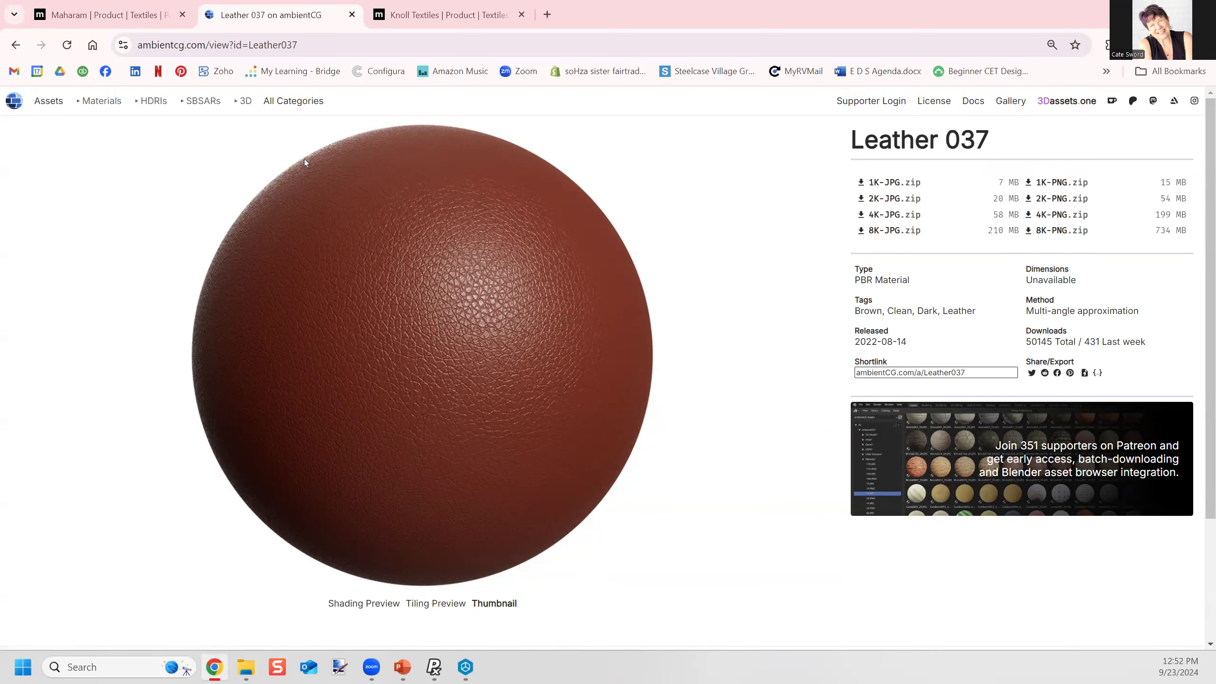
click(16, 44)
click(533, 290)
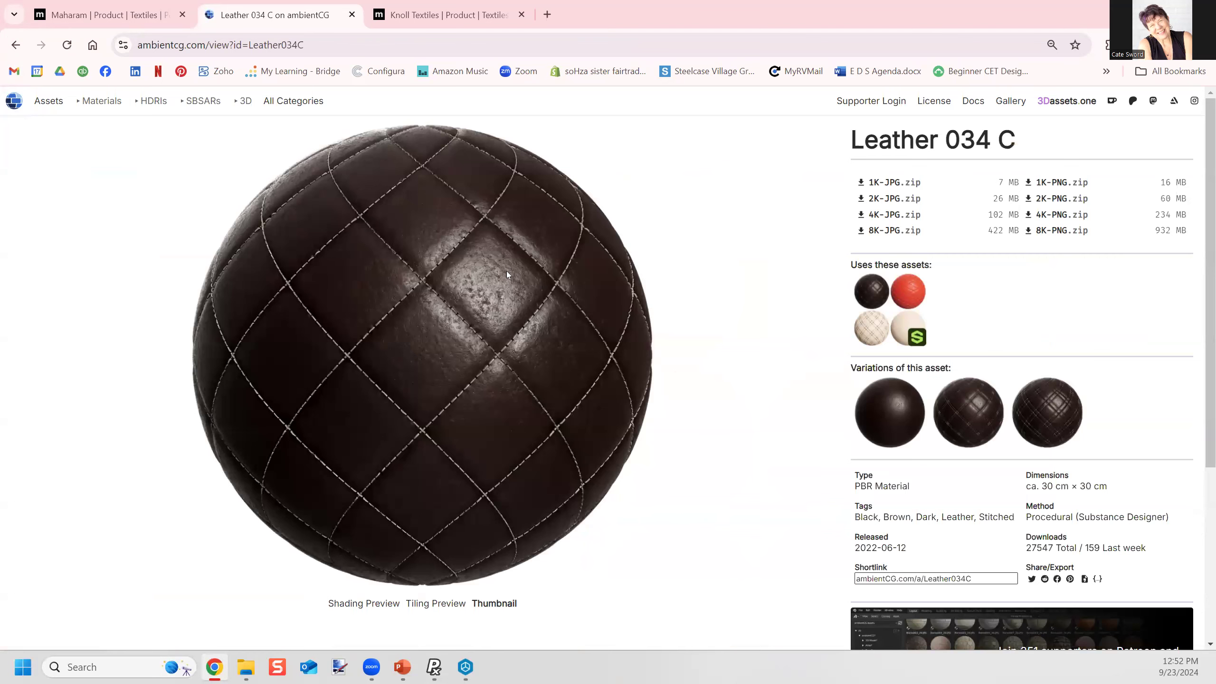
scroll(1115, 445, down, 3)
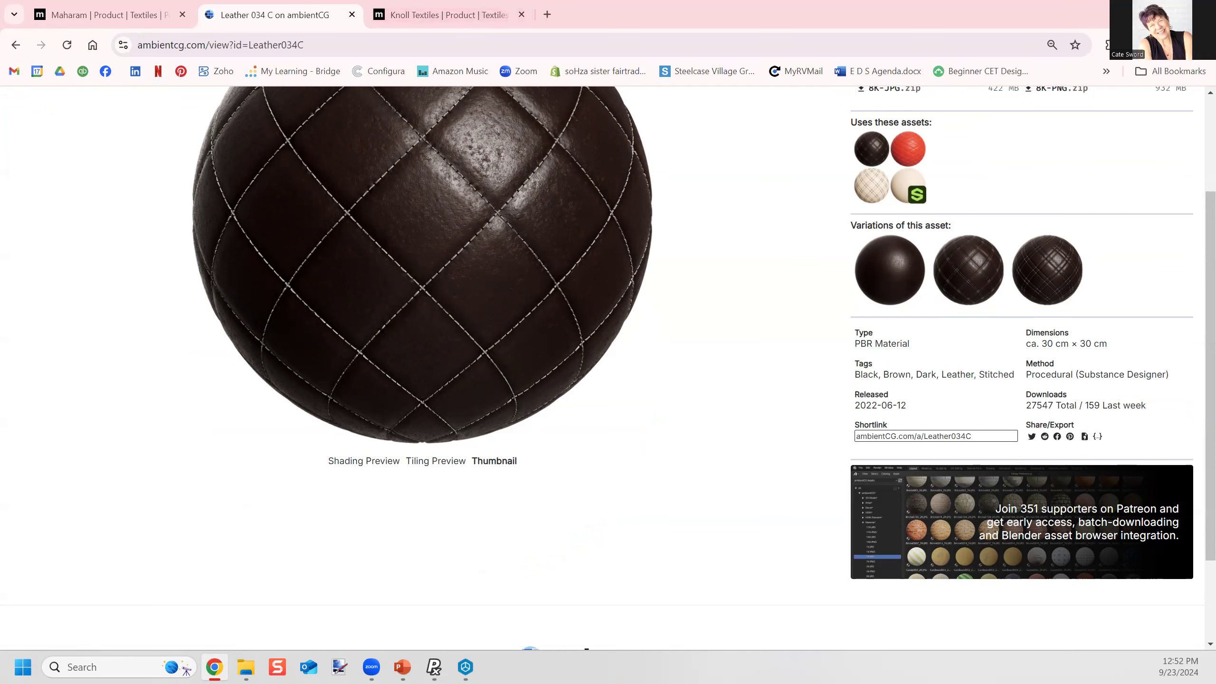
scroll(460, 278, up, 3)
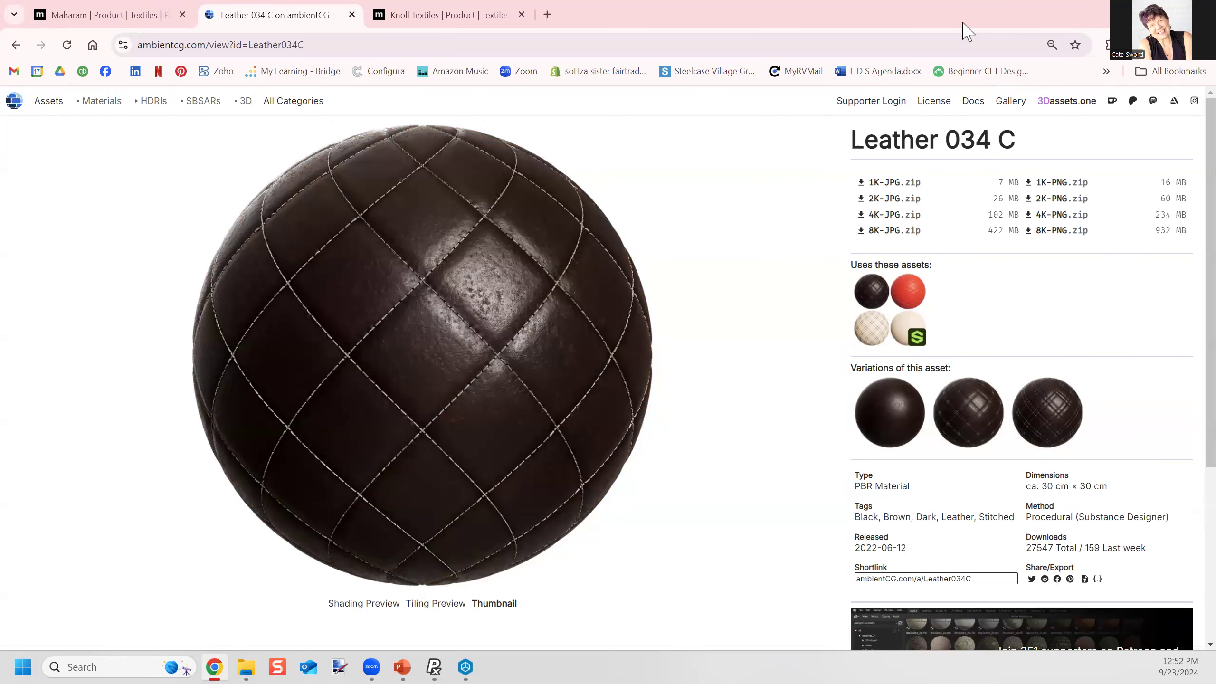
click(1134, 14)
Step: Set the base color texture's width to 30 cm with the height linked, and check the scale on the preview cube
scroll(271, 236, up, 10)
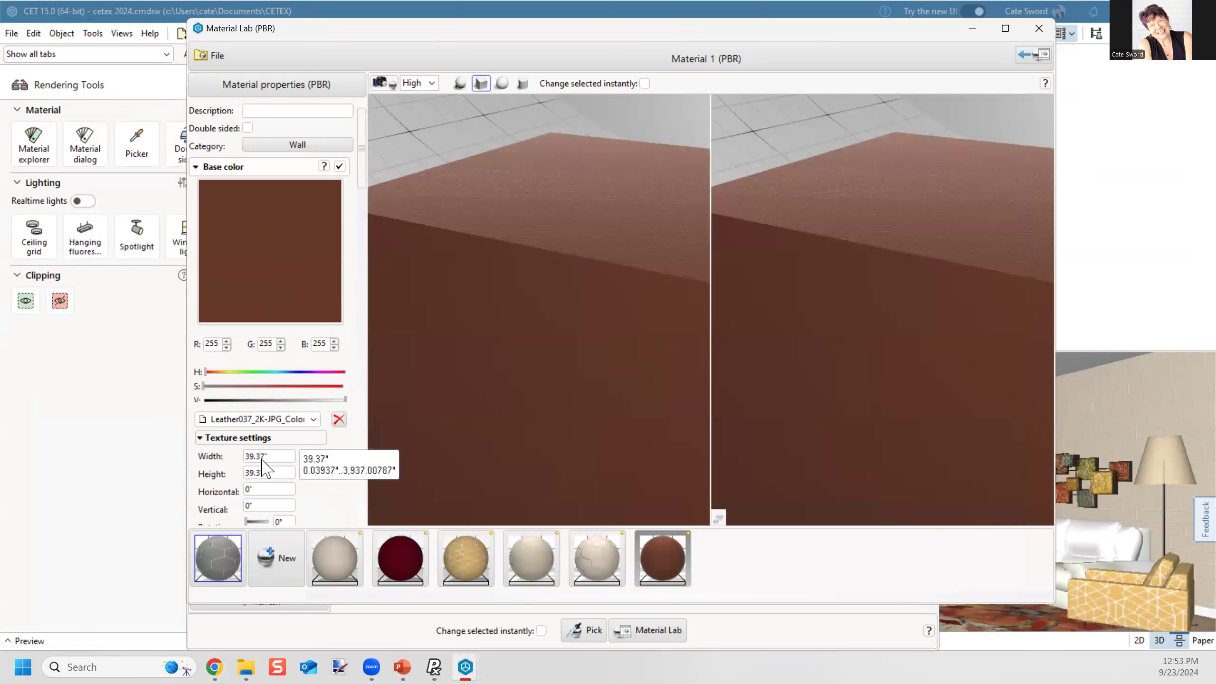
scroll(268, 460, down, 2)
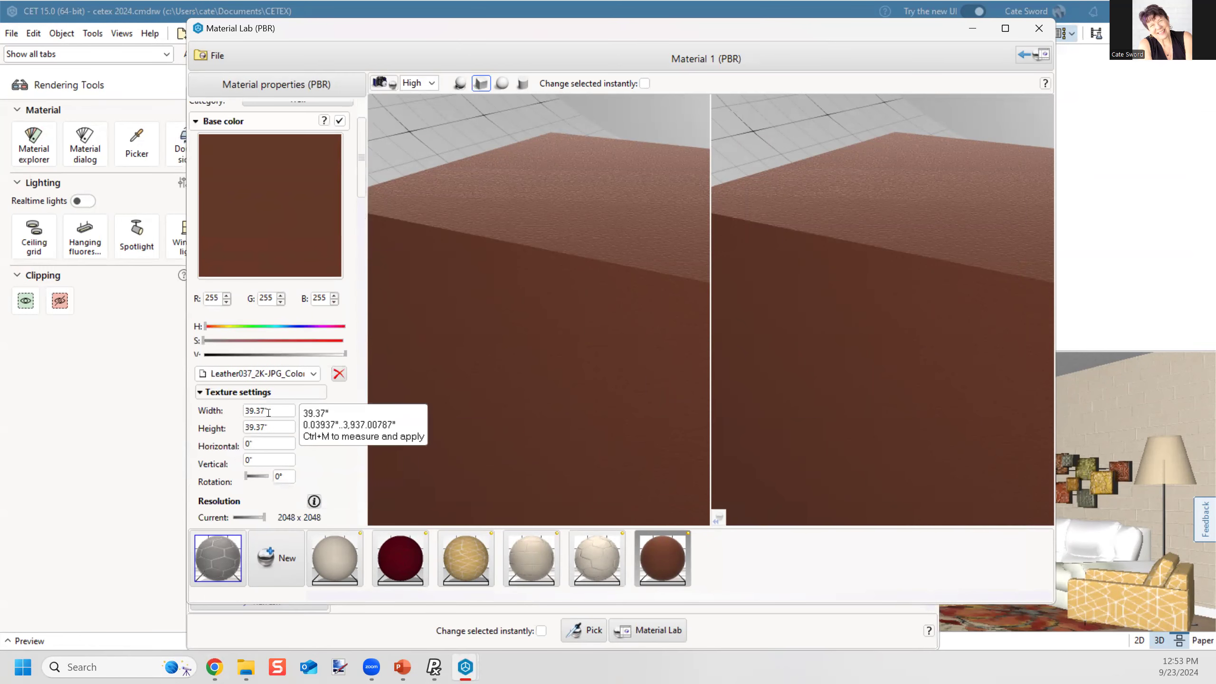
click(266, 407)
double_click(266, 408)
text(30cm)
key(Return)
scroll(529, 320, up, 5)
mouse_move(533, 327)
mouse_down()
mouse_move(556, 353)
mouse_move(592, 301)
mouse_up()
scroll(579, 291, down, 6)
drag(551, 416, 516, 337)
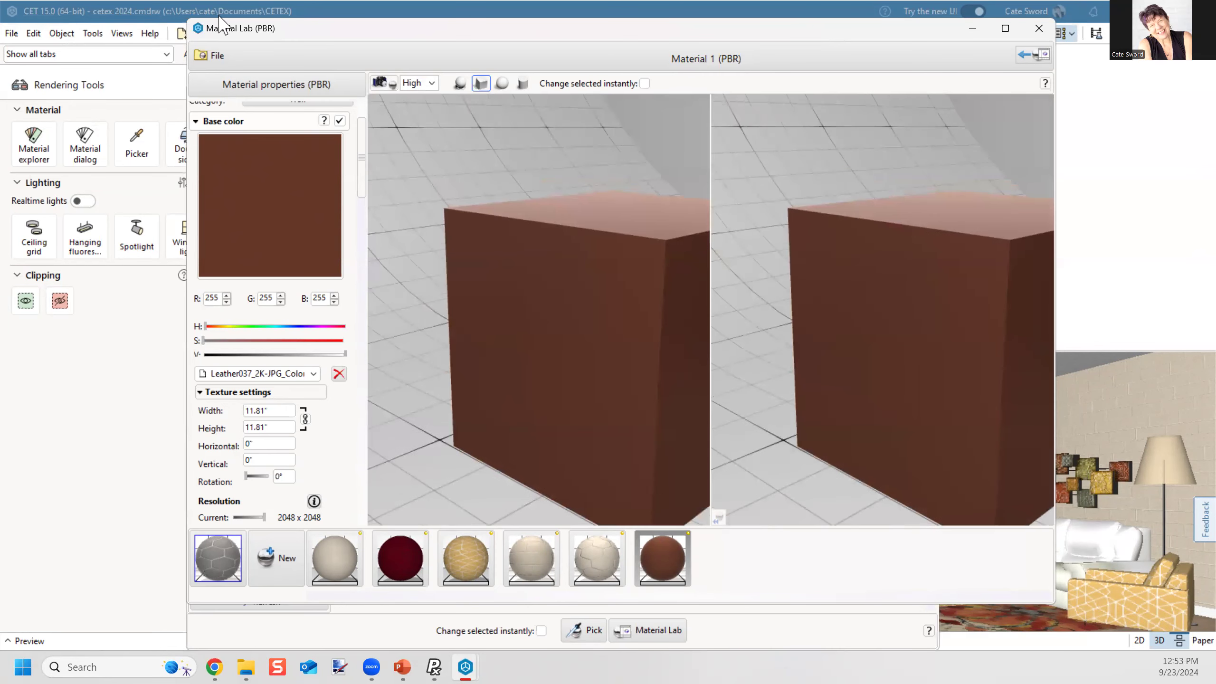
scroll(291, 240, up, 2)
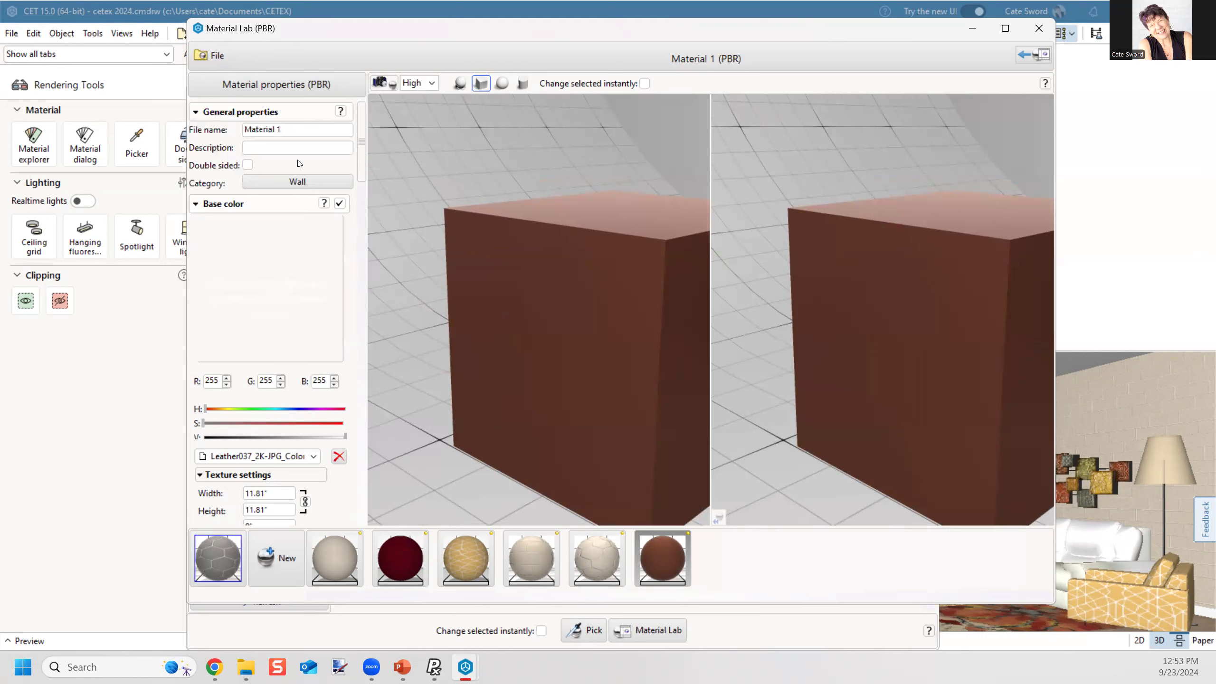
Step: Name the material "leather 37 2K" and enter "ambient CG" as its description
click(306, 126)
text(leather)
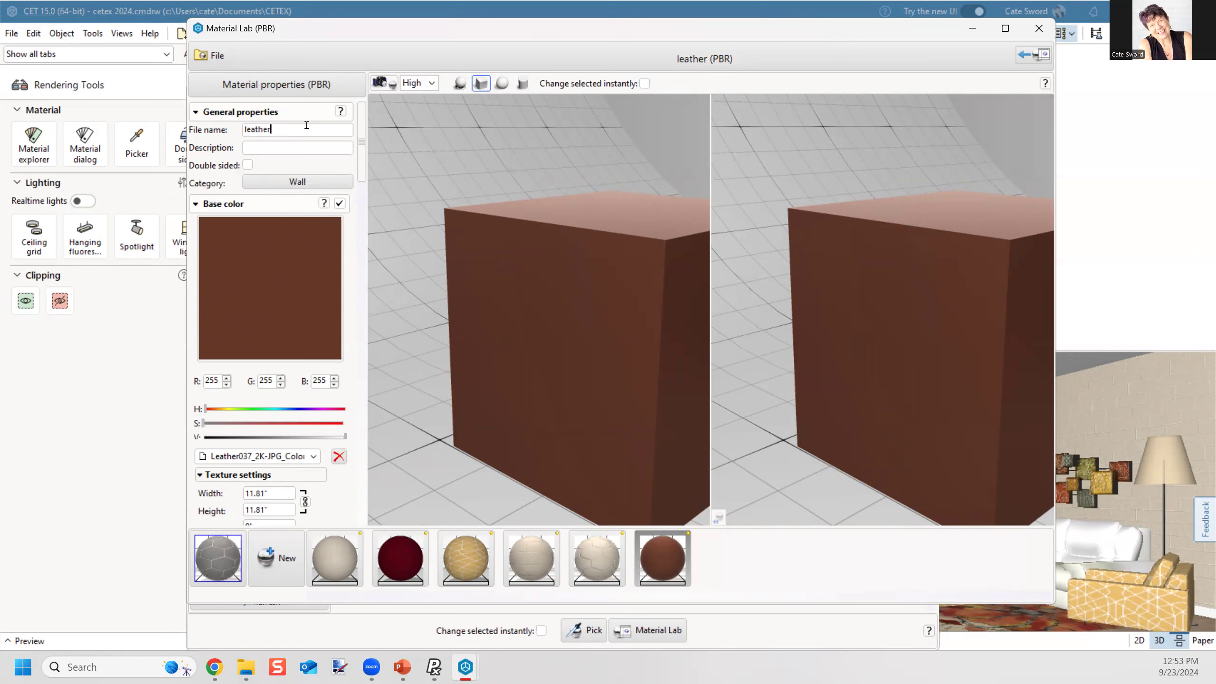
text(37 2K)
click(291, 146)
text(ambient)
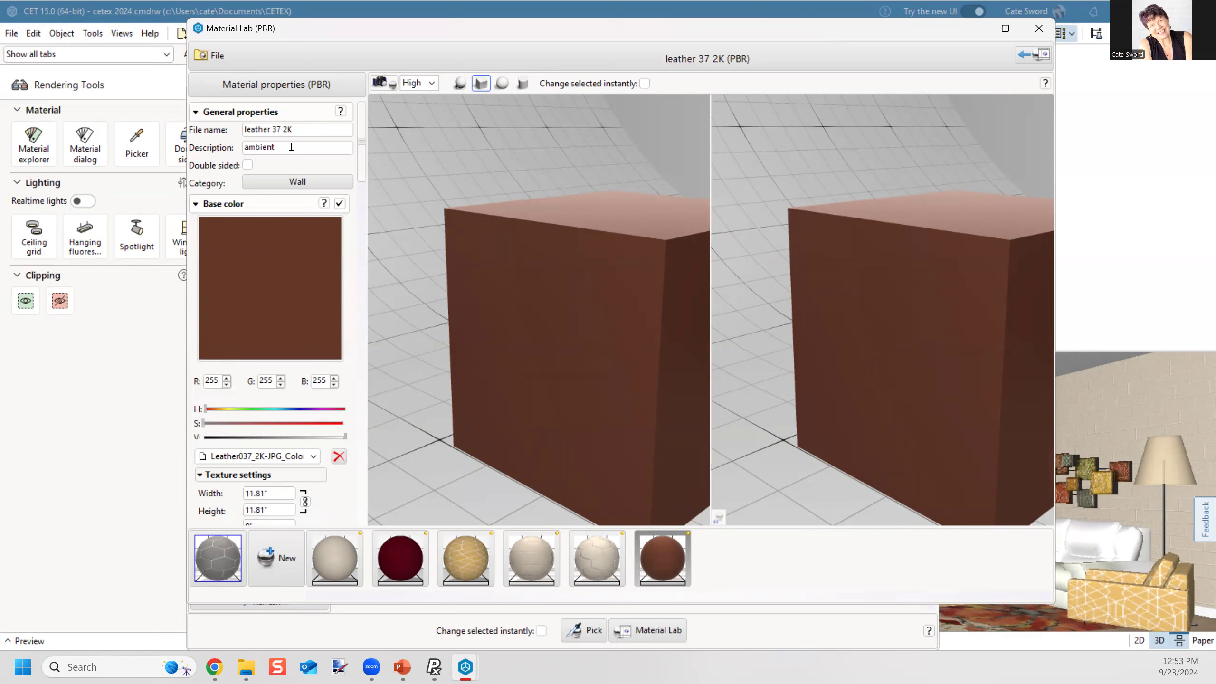
text( CG)
Step: Assign the material to the personal "stuff" category and save it as leather 37 2K in the CET Materials folder
click(273, 184)
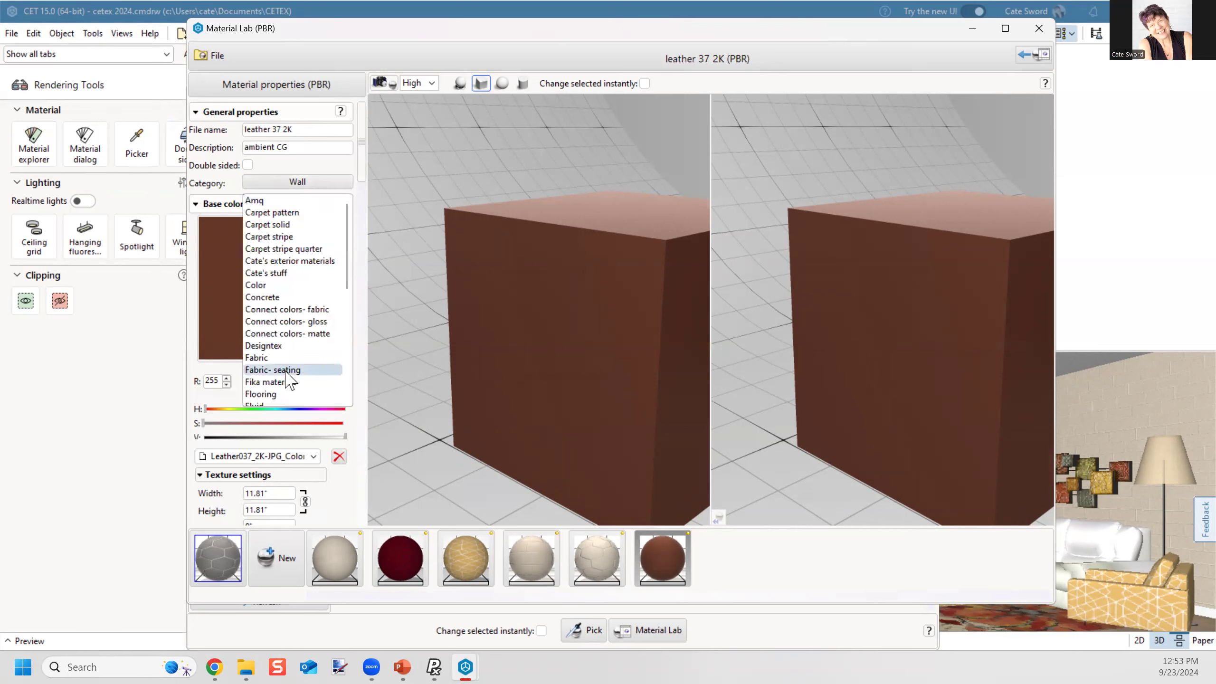
click(274, 274)
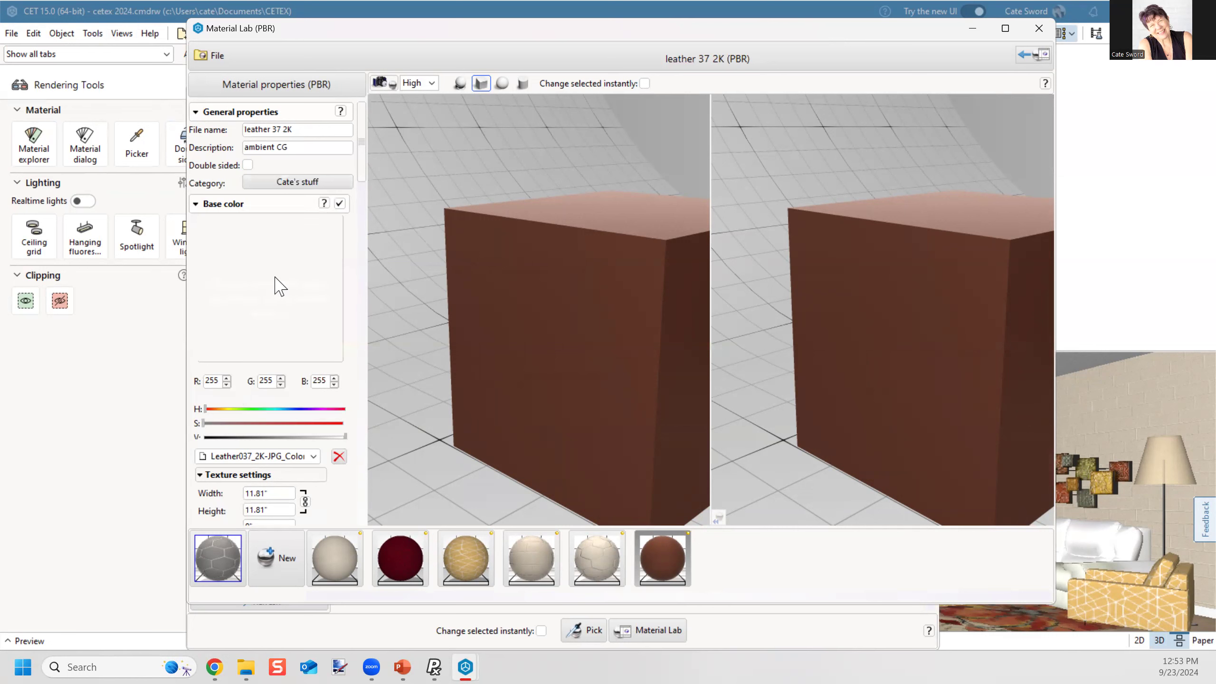
click(217, 55)
click(220, 95)
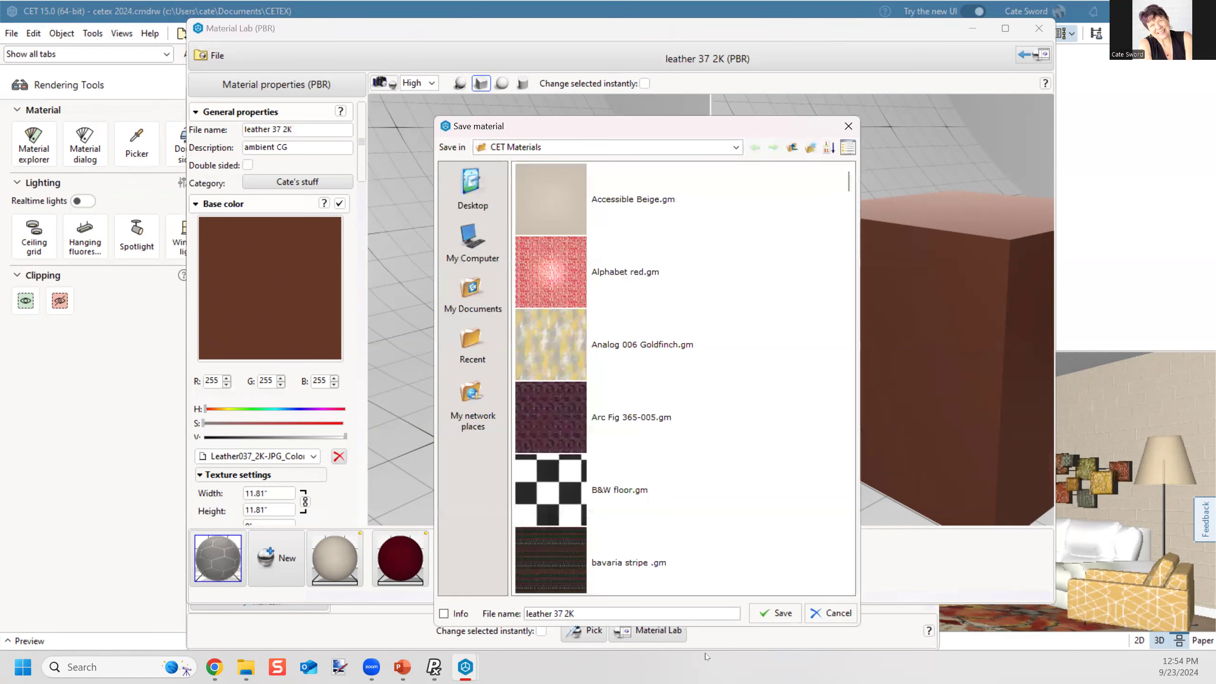
click(777, 614)
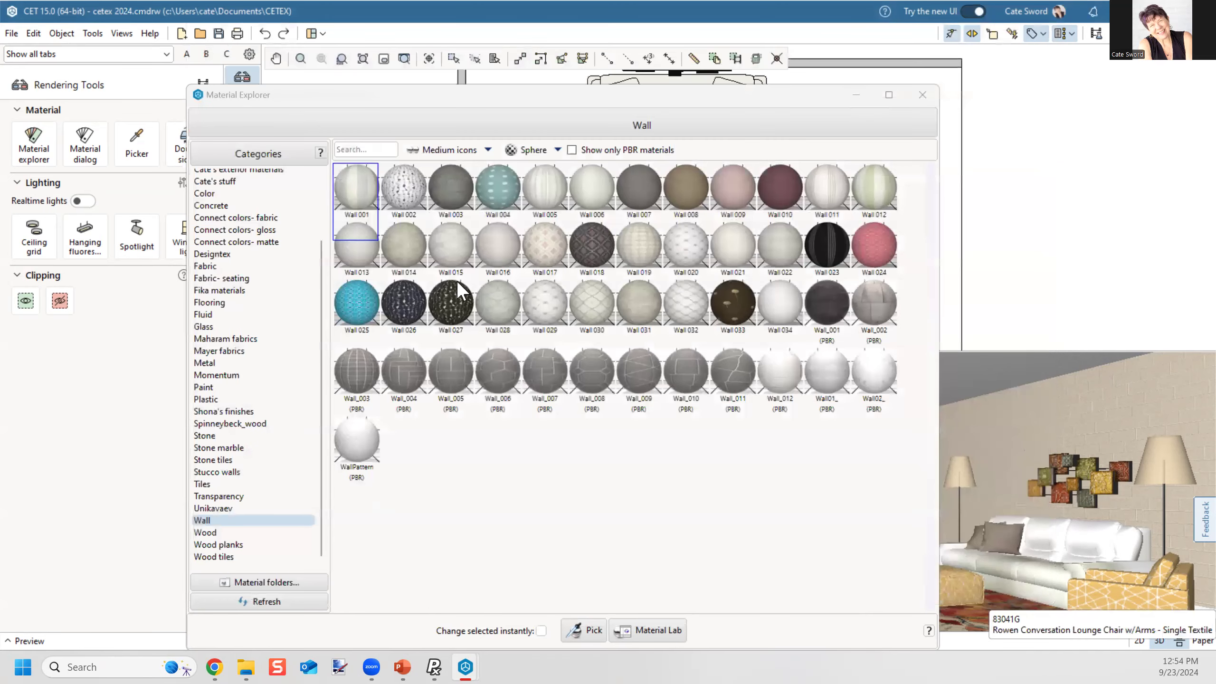
Step: Find the saved Leather 37 2K material in the personal "stuff" category of the Material Explorer and select it
scroll(232, 219, up, 3)
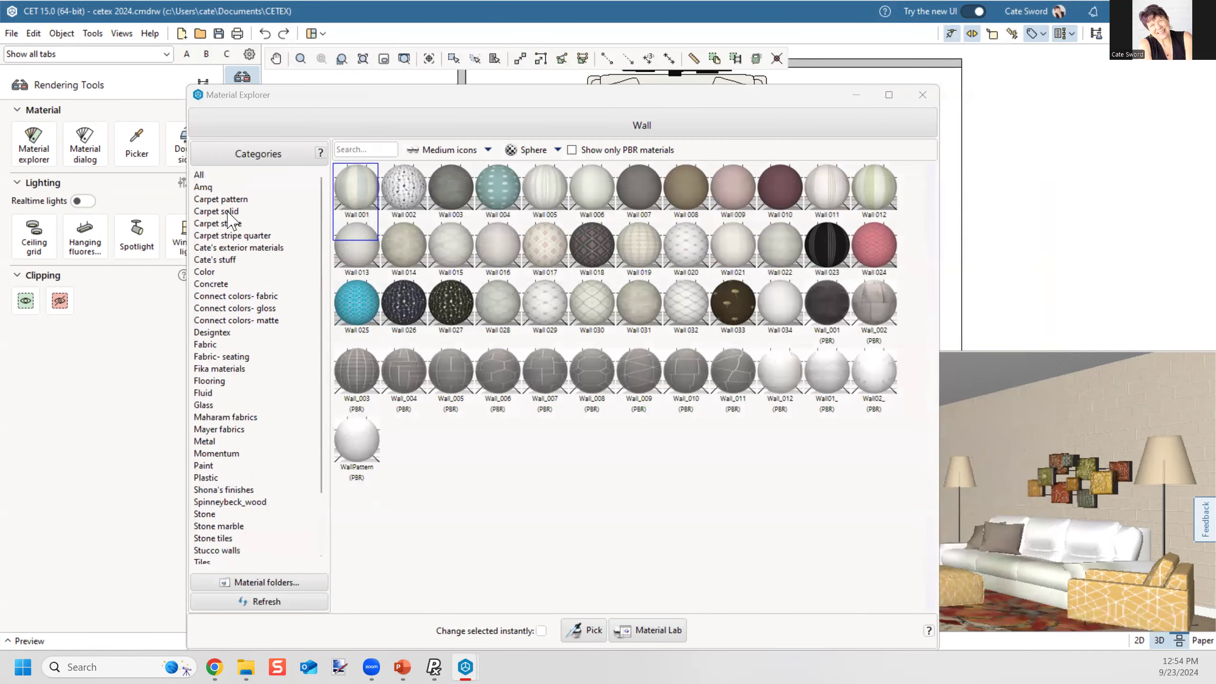
click(213, 259)
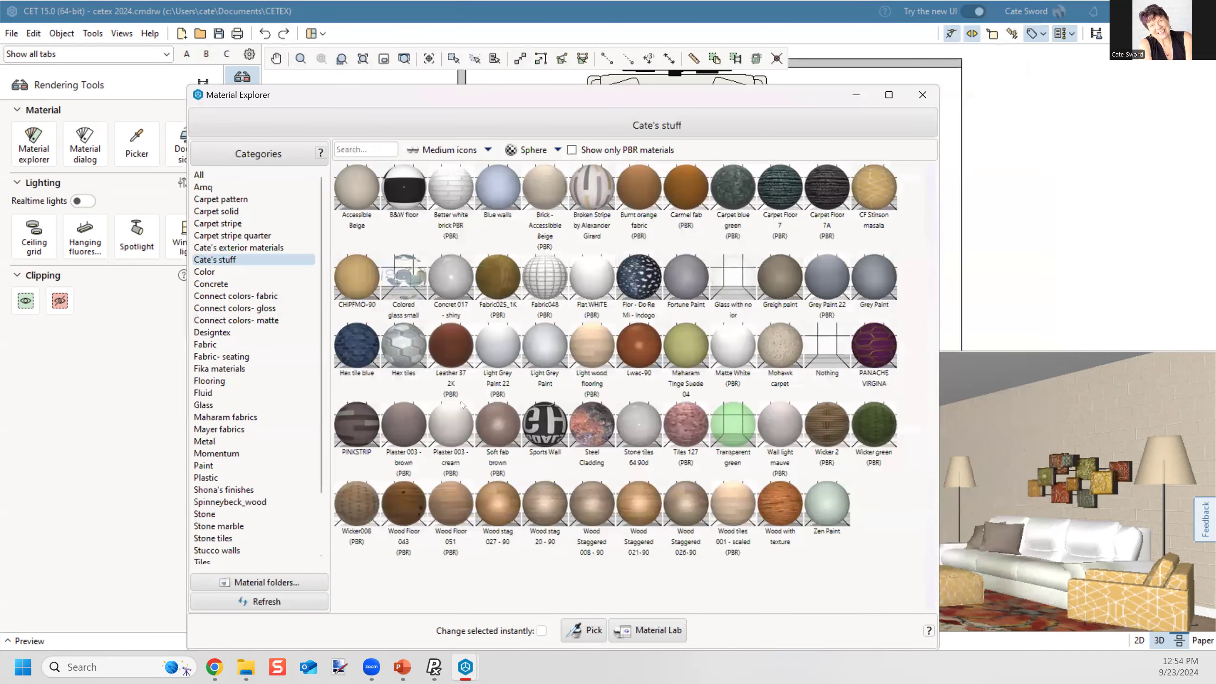
click(433, 331)
click(707, 10)
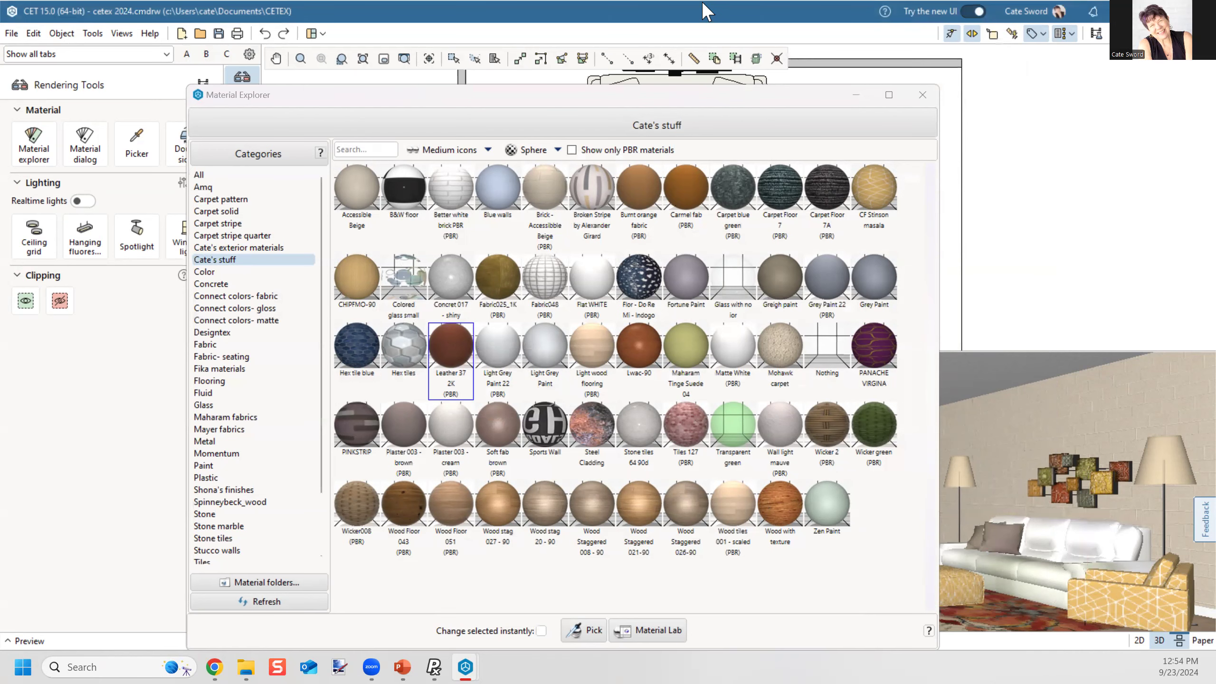
drag(781, 102, 317, 411)
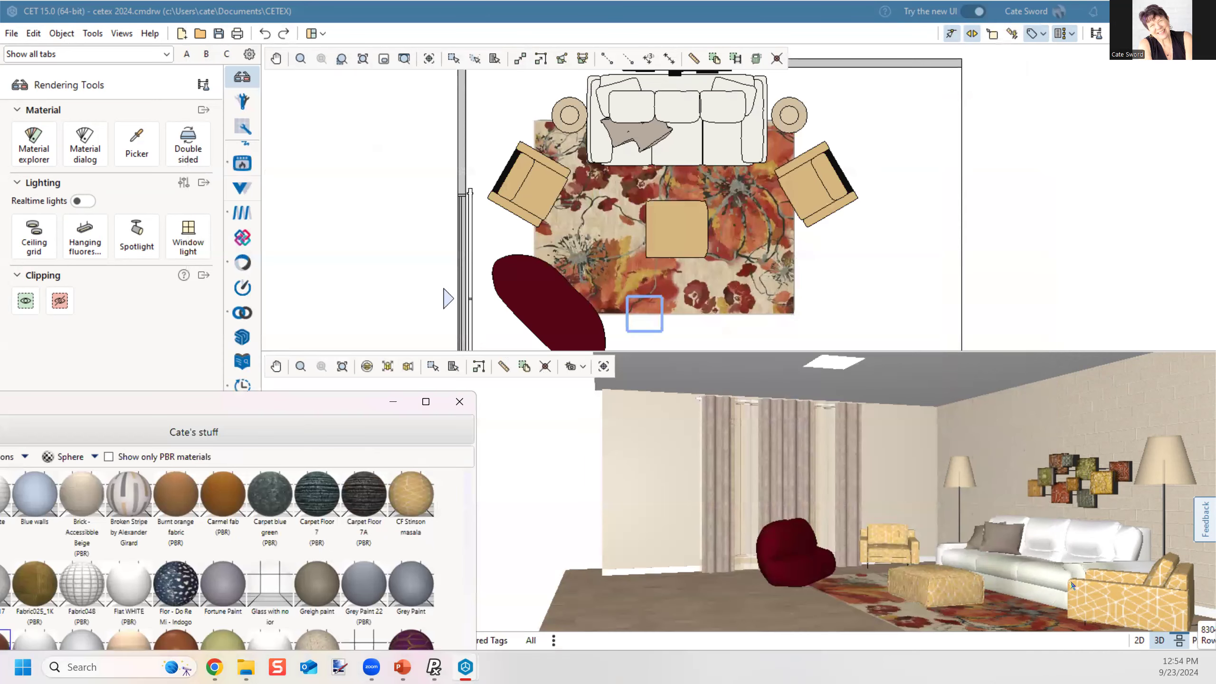
scroll(940, 546, down, 8)
scroll(940, 546, up, 7)
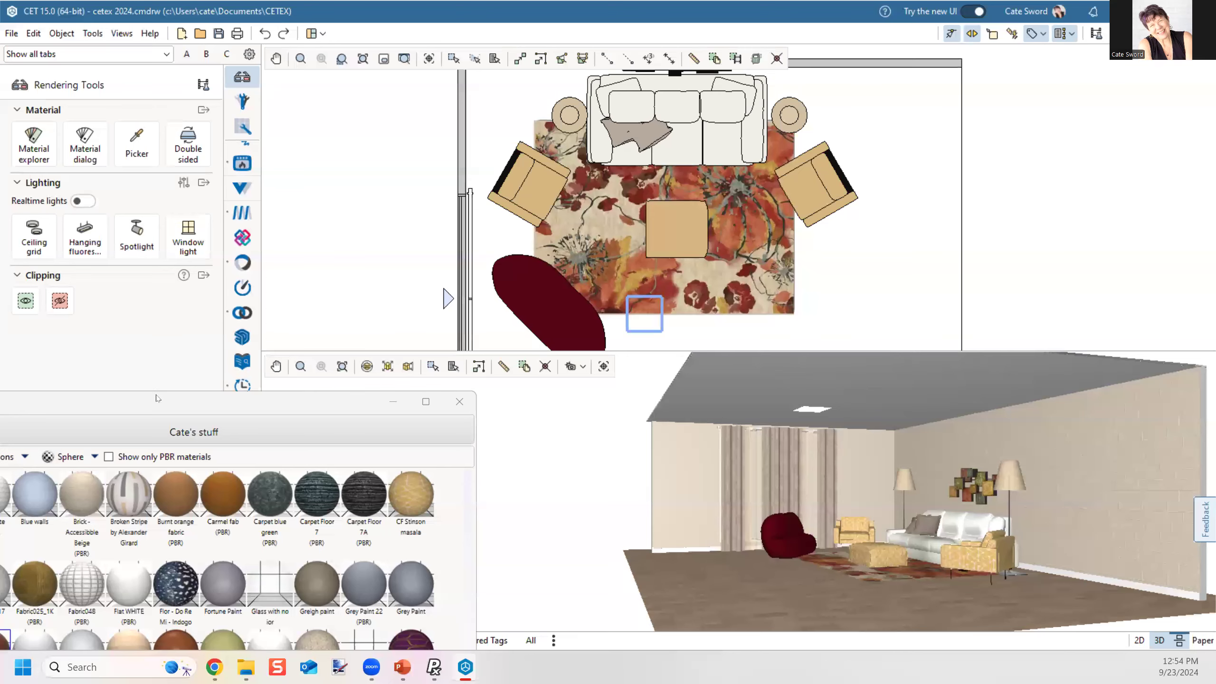
drag(157, 397, 198, 287)
drag(36, 564, 931, 543)
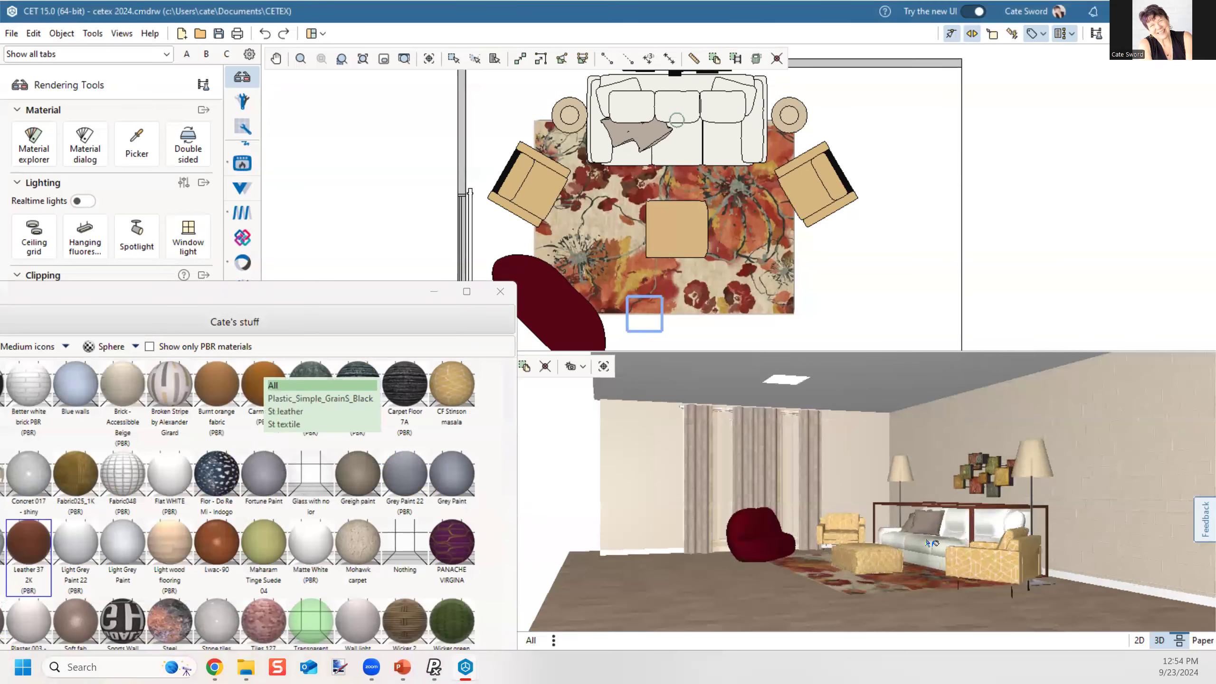
Step: Apply Leather 37 2K to the St leather material of the white sofa in the 3D view
scroll(927, 543, up, 2)
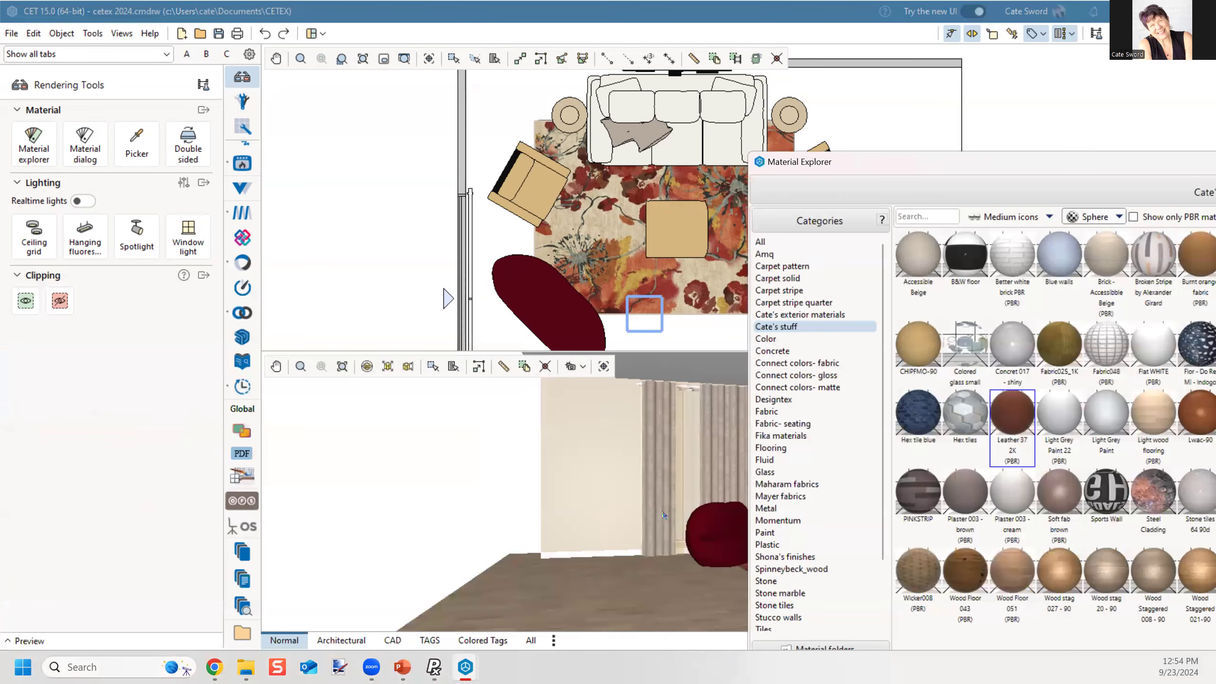
right_drag(664, 515, 399, 514)
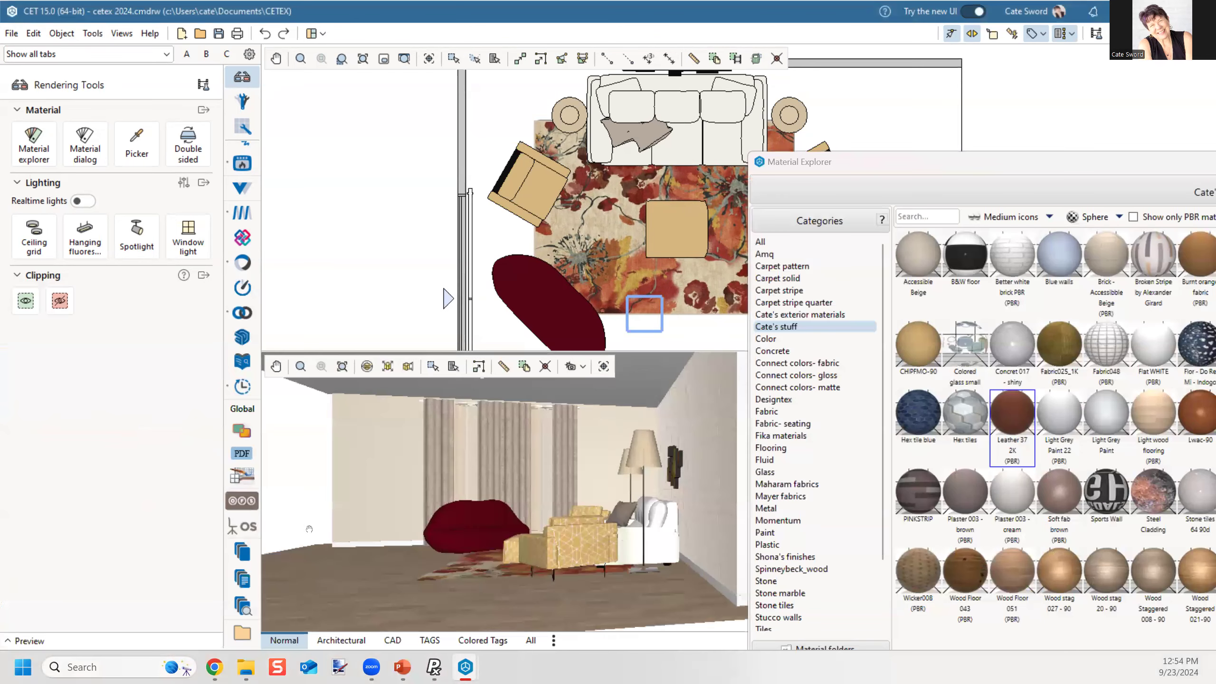
middle_drag(328, 501, 467, 567)
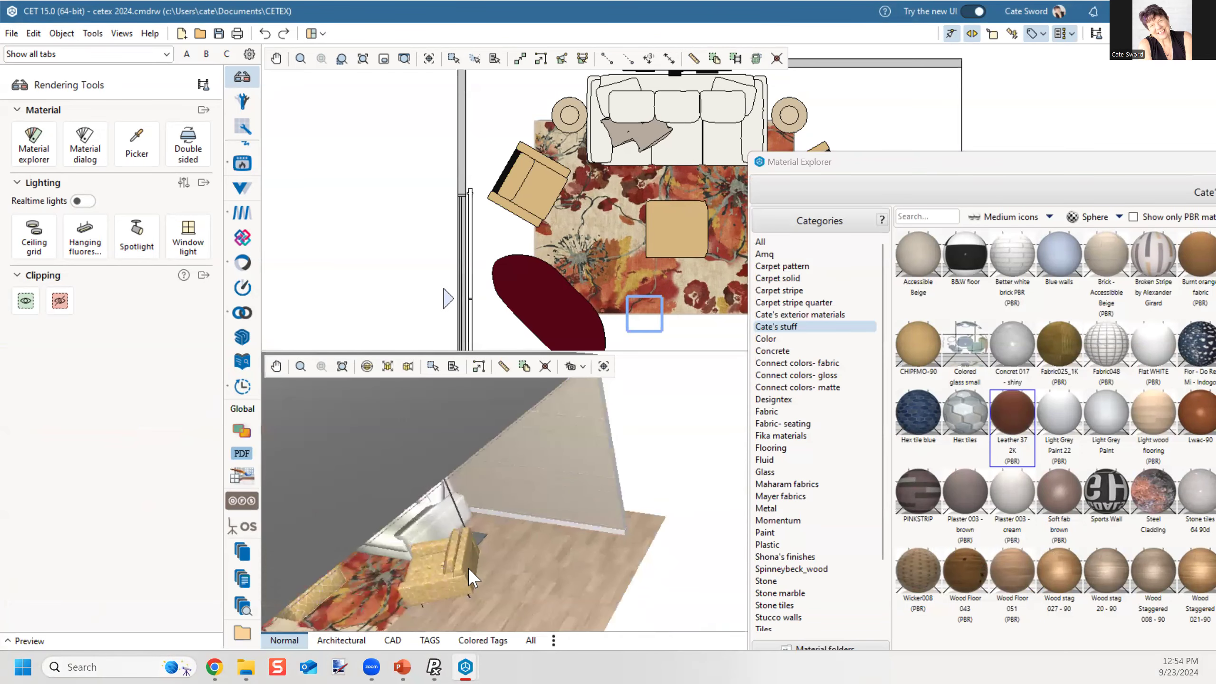
scroll(467, 568, up, 5)
right_drag(427, 546, 538, 528)
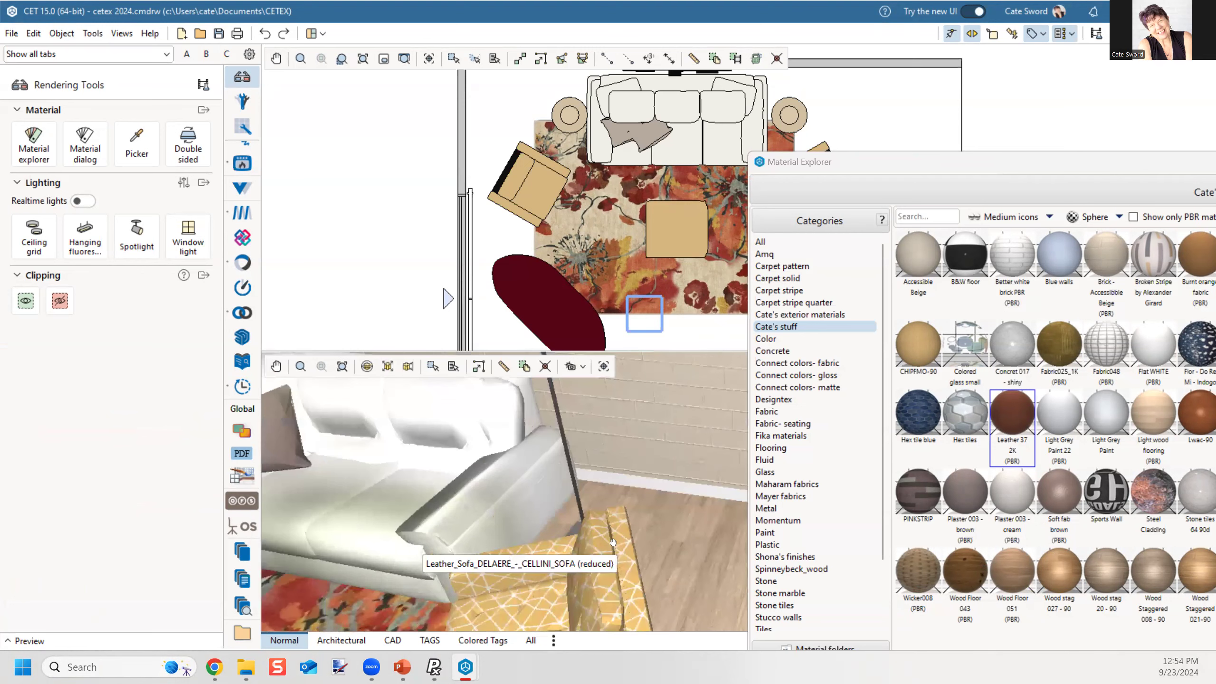
right_drag(613, 542, 805, 542)
drag(1000, 431, 532, 515)
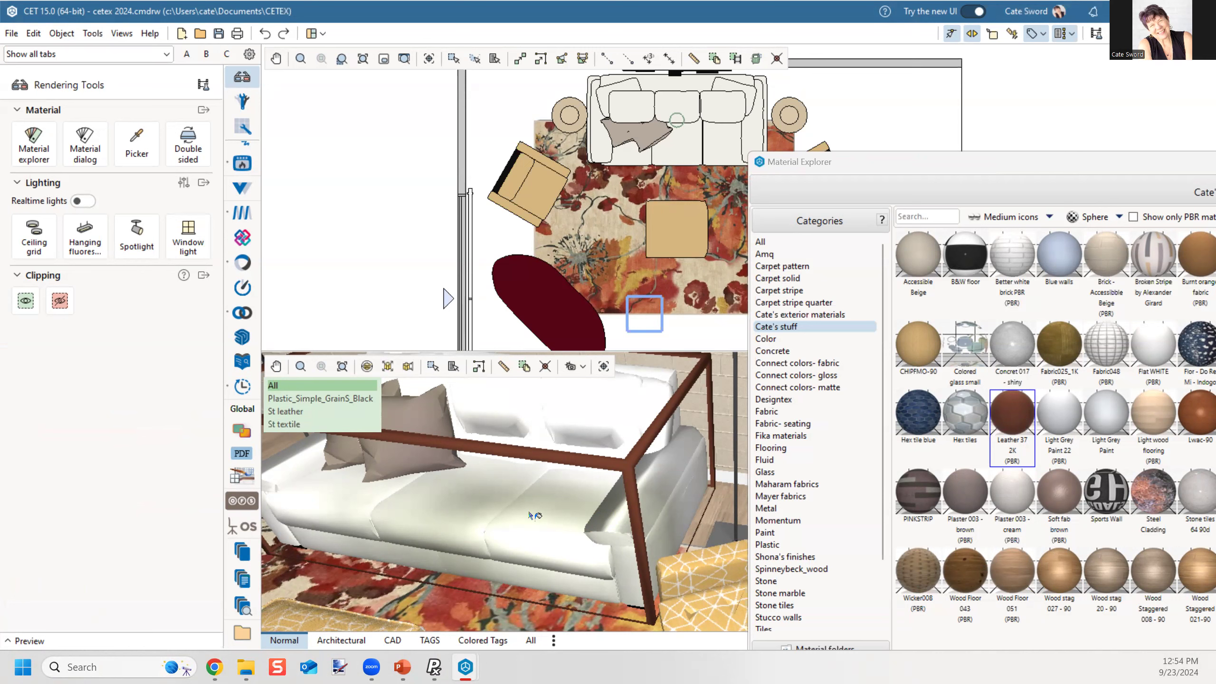
ctrl+scroll(530, 513, down, 2)
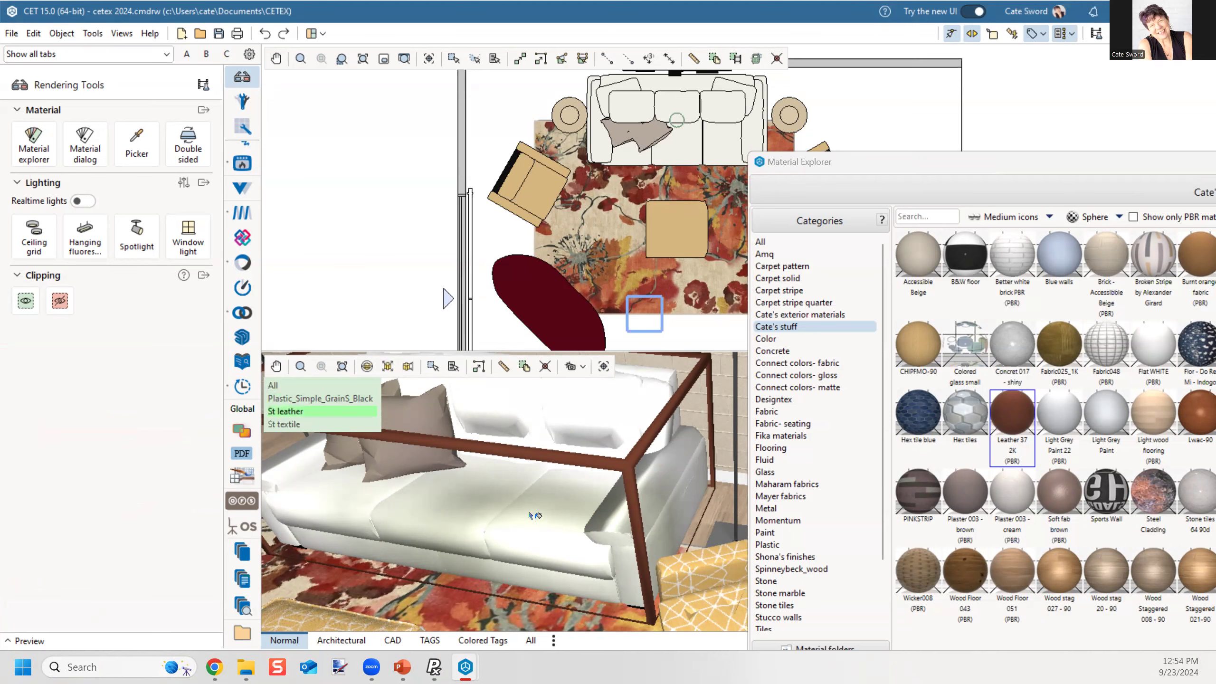
click(530, 515)
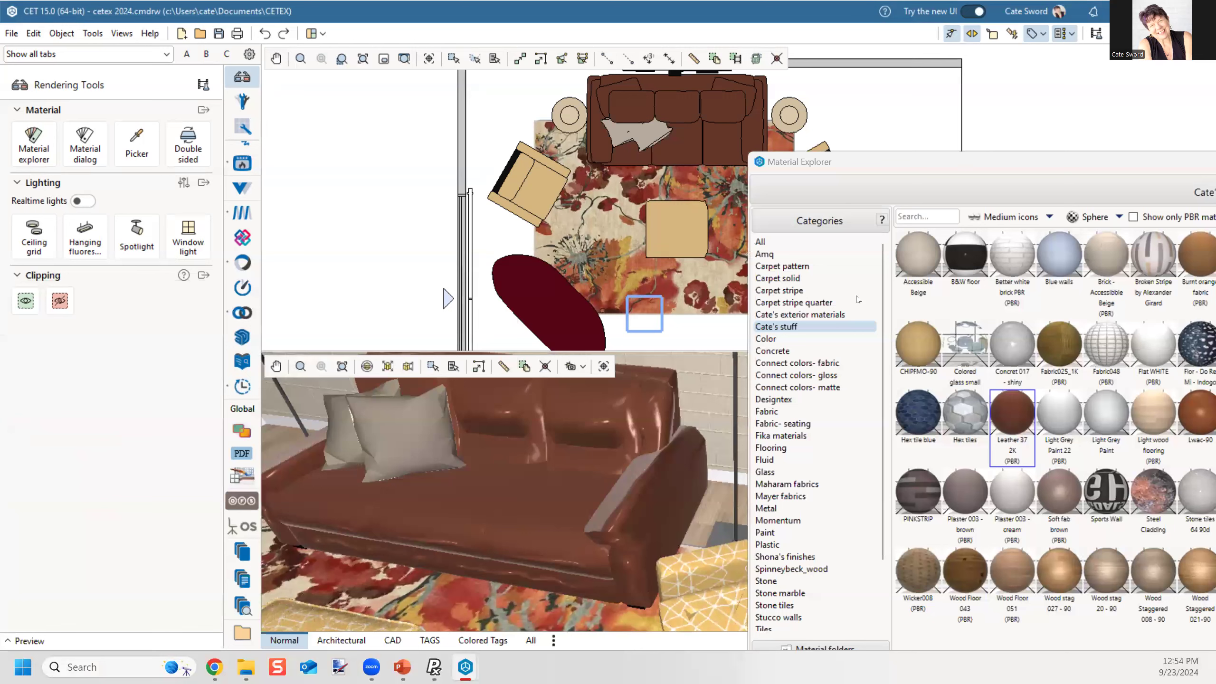
Step: Apply KT Ruby Velvet from the Maharam fabrics category to the sofa pillows' St textile material
click(782, 484)
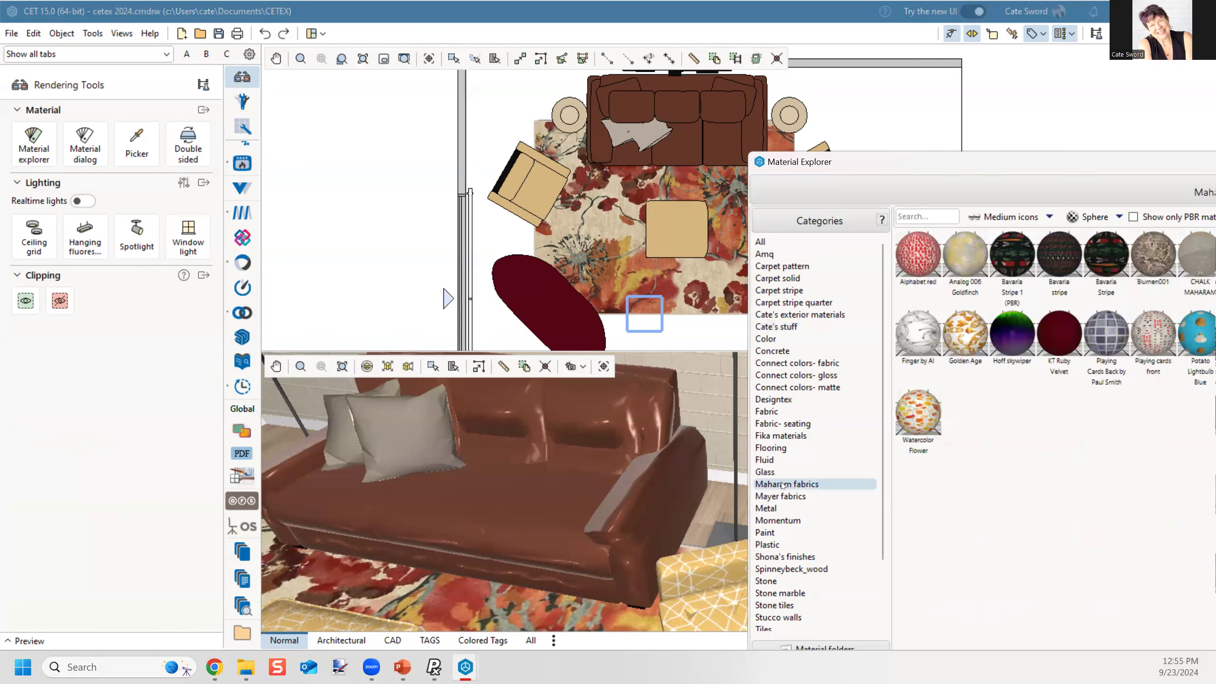
drag(1066, 330, 368, 449)
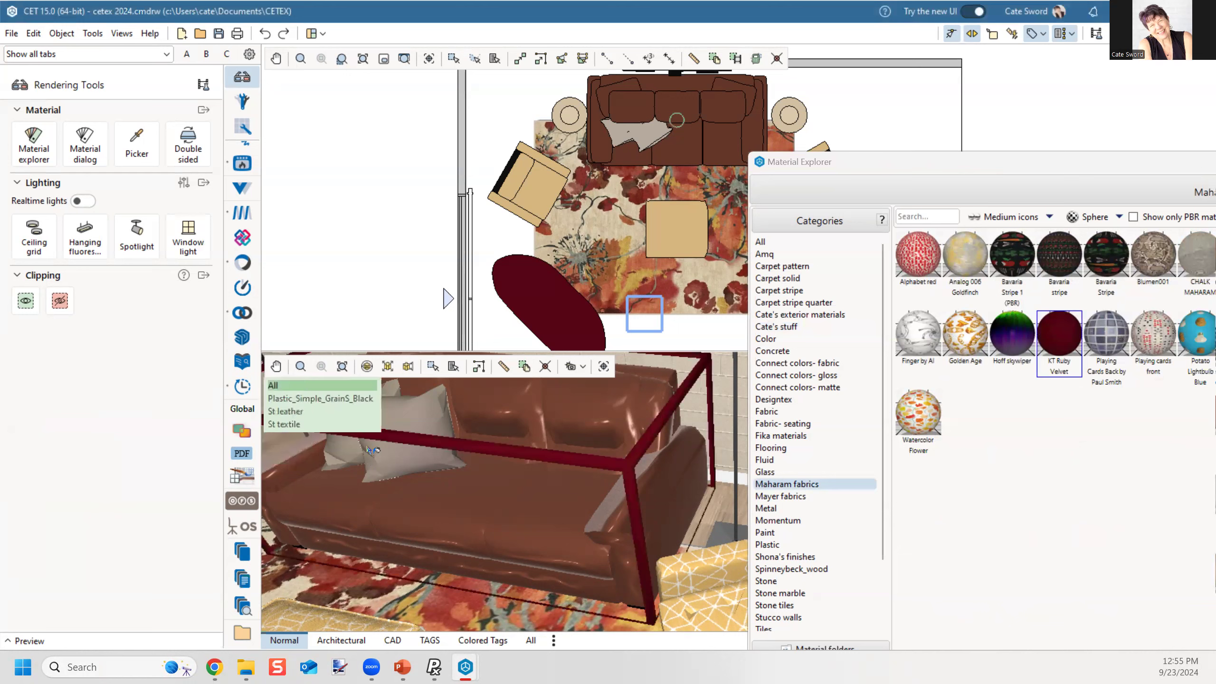
key(Tab)
key(Tab)
key(Tab)
key(Tab)
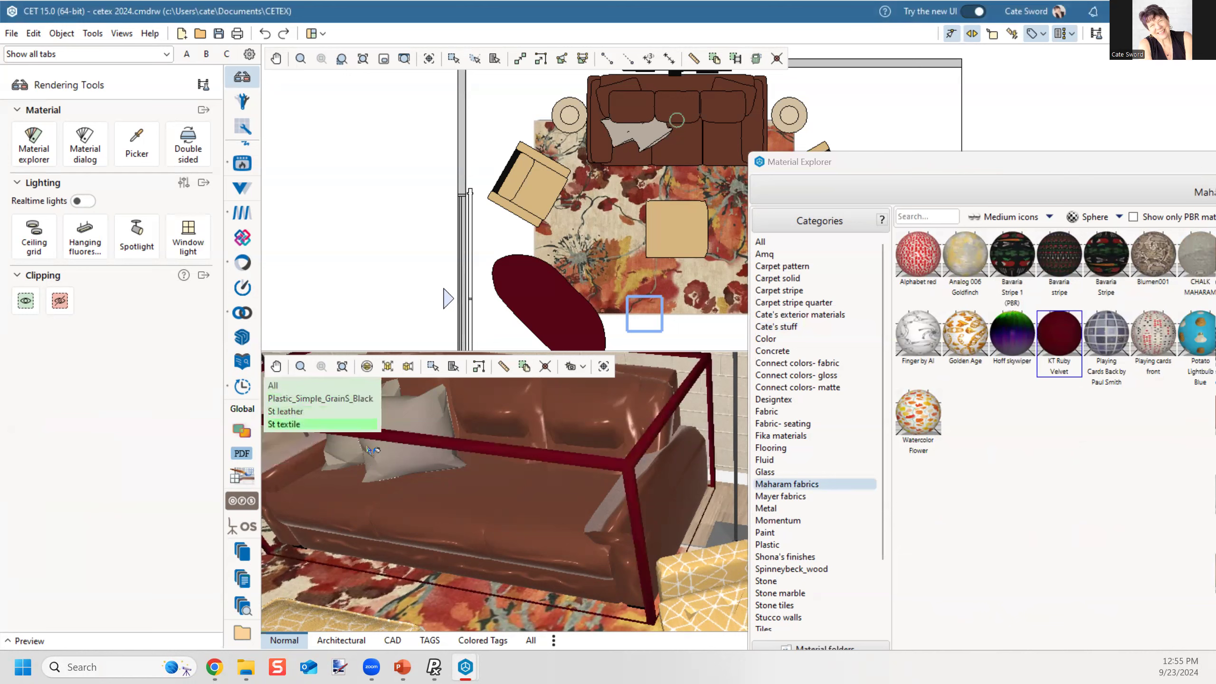
click(367, 447)
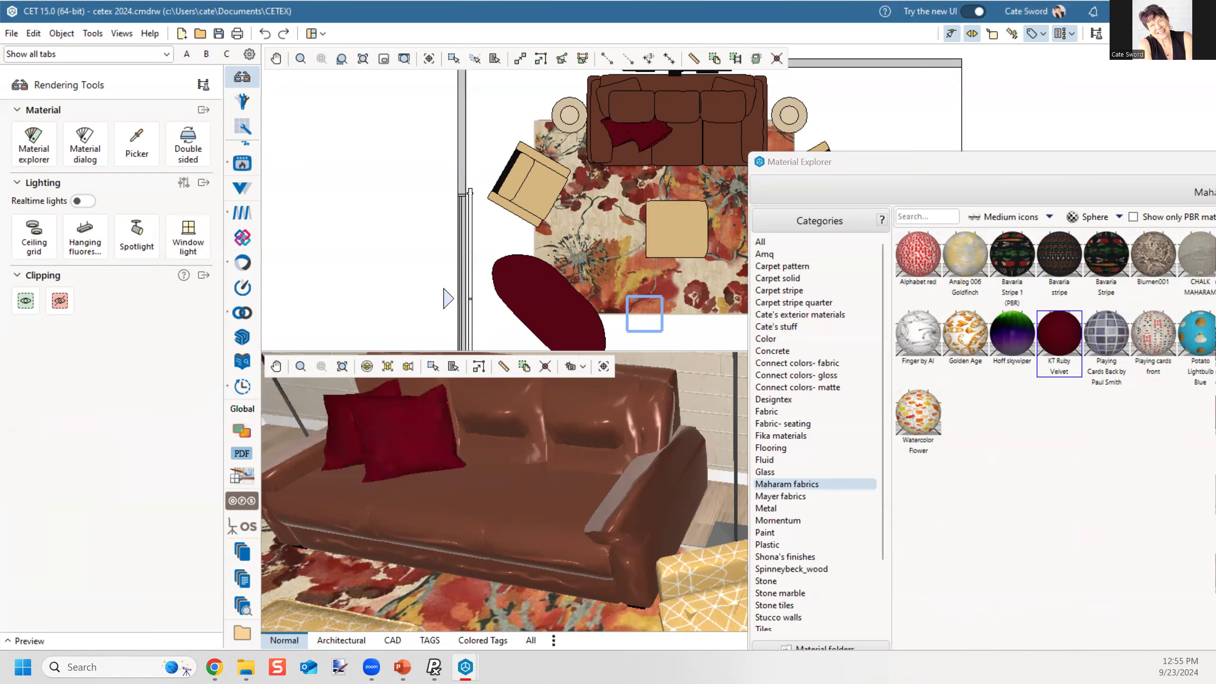
Step: Inspect the leather on the sofa up close and move the Material Explorer away from the 3D view
middle_drag(465, 580, 617, 501)
scroll(521, 549, up, 3)
scroll(521, 548, down, 4)
scroll(614, 501, down, 1)
click(926, 166)
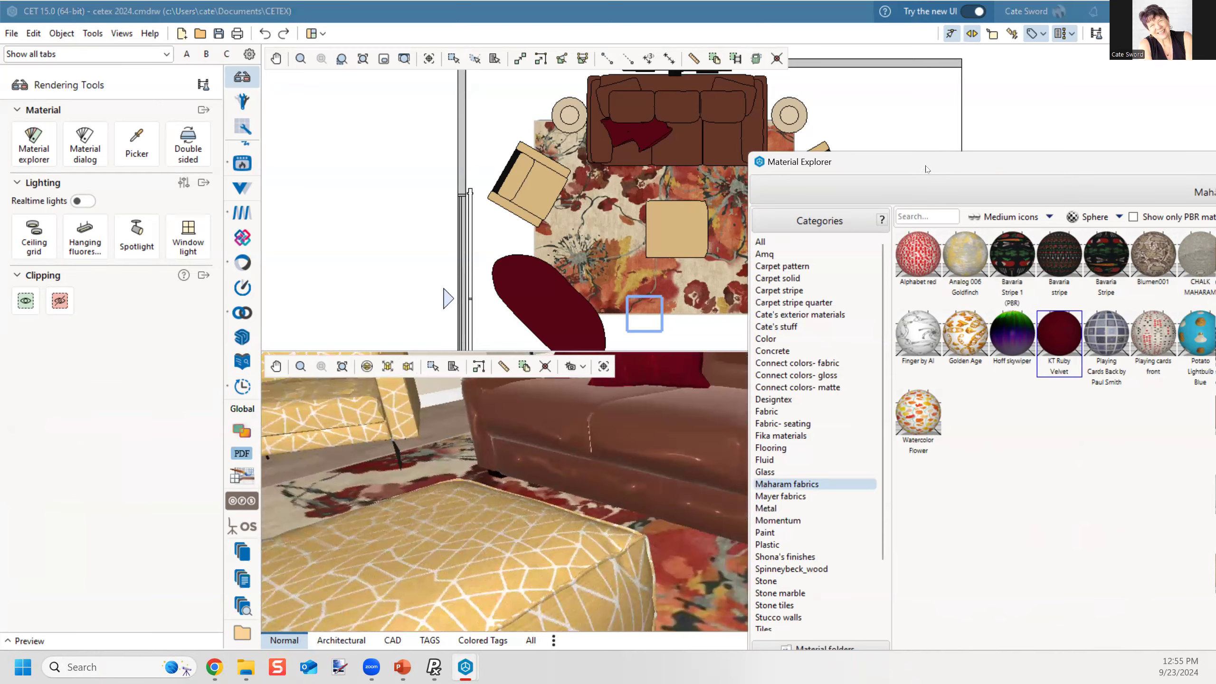
drag(926, 165, 1, 248)
click(537, 245)
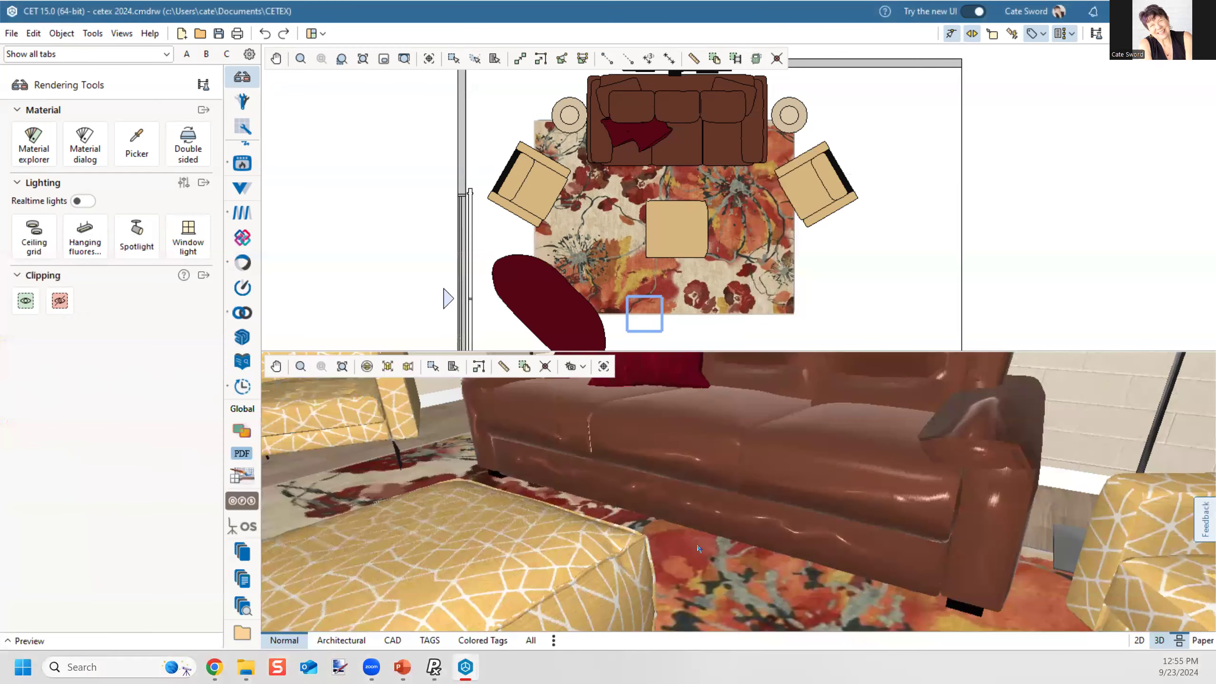
Step: Make the leather sofa's graphics editable with the Edit Graphics mesh tools
click(719, 504)
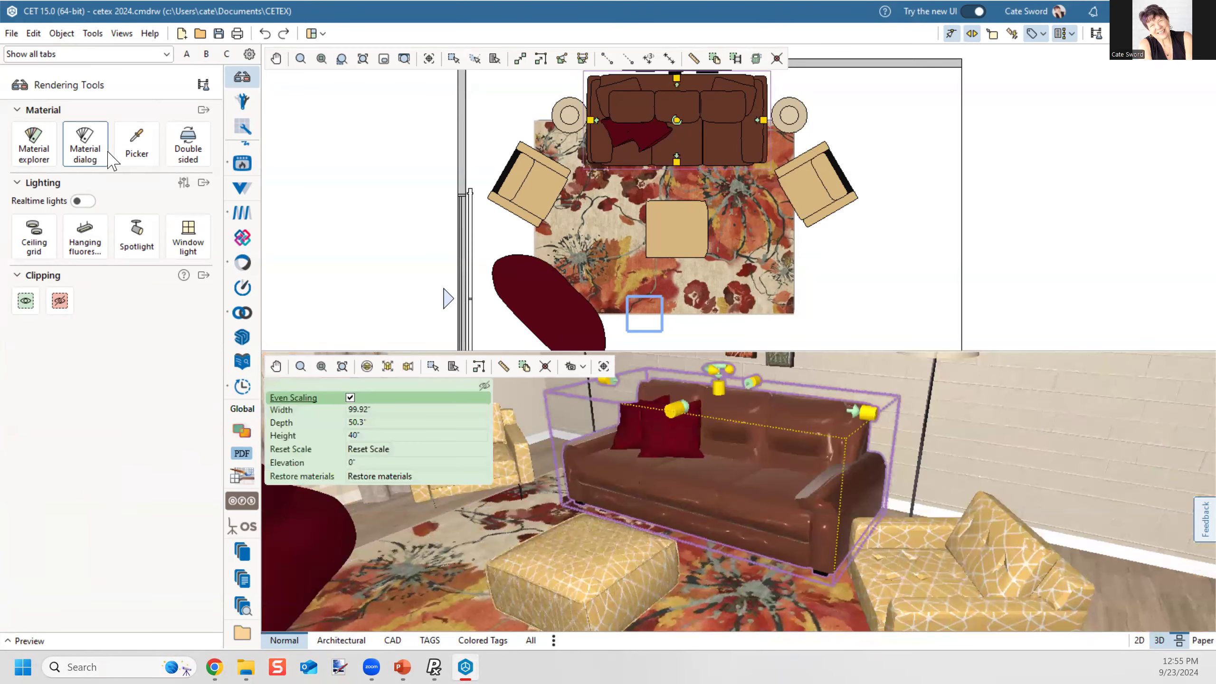
click(243, 127)
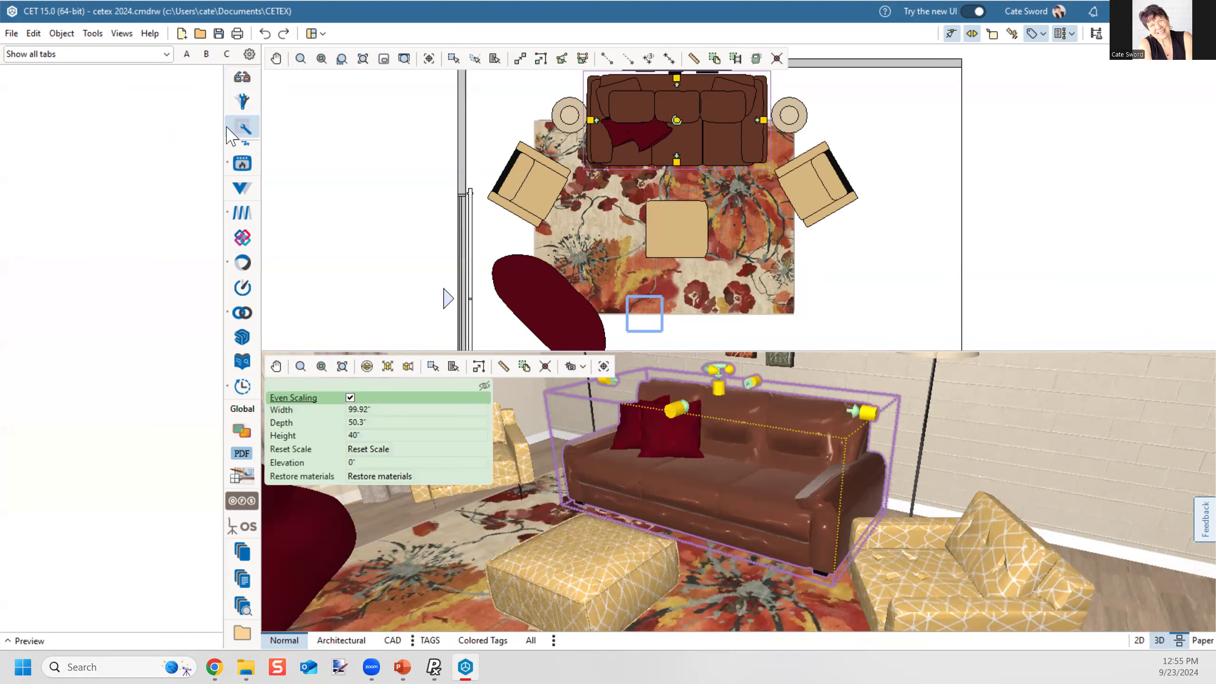
click(48, 207)
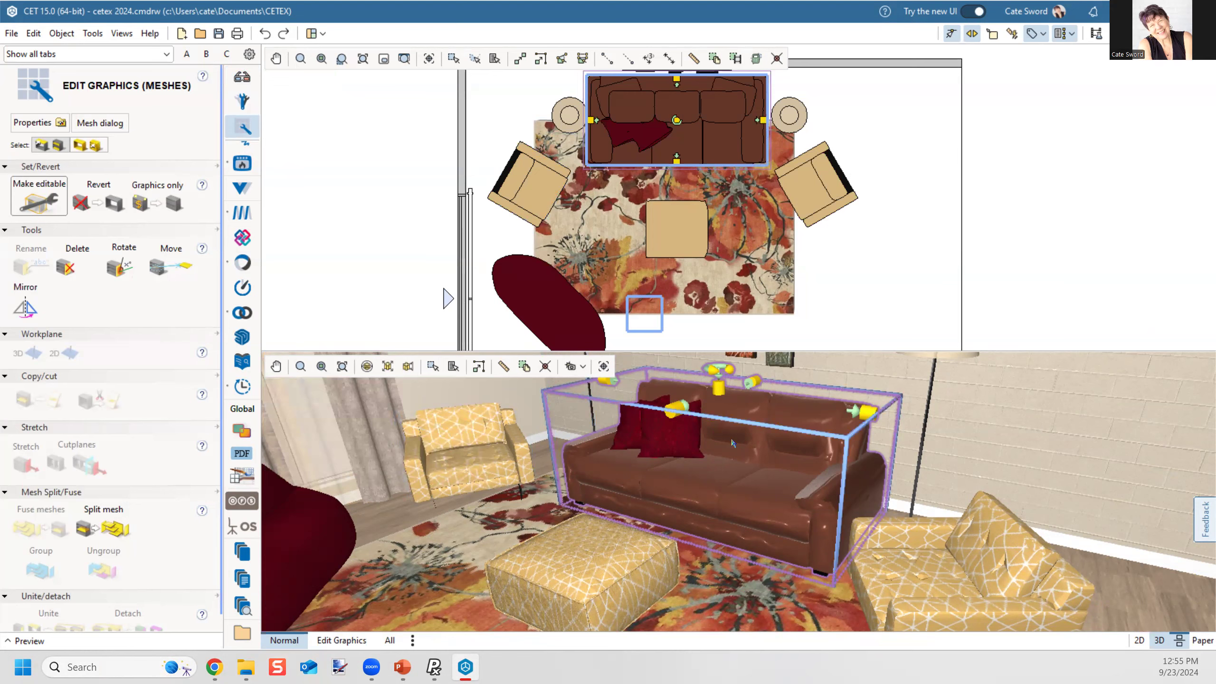
click(730, 480)
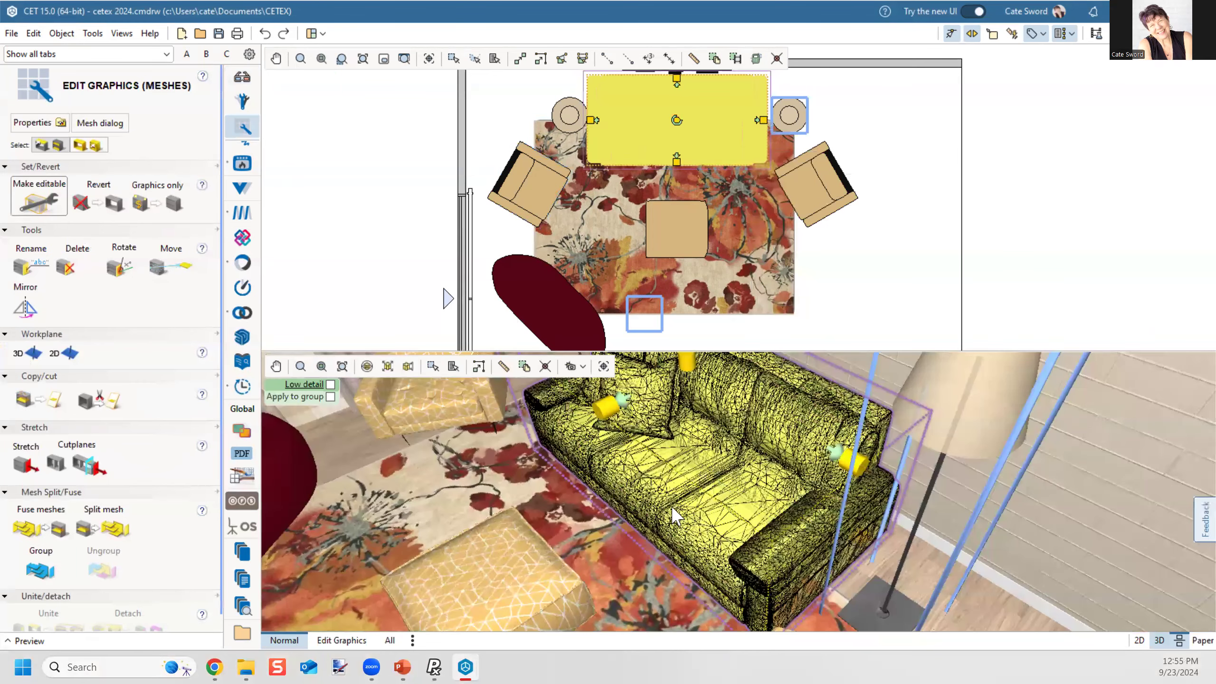
Step: Select a seat cushion mesh of the sofa and open the Mesh Dialog
middle_drag(617, 498, 502, 559)
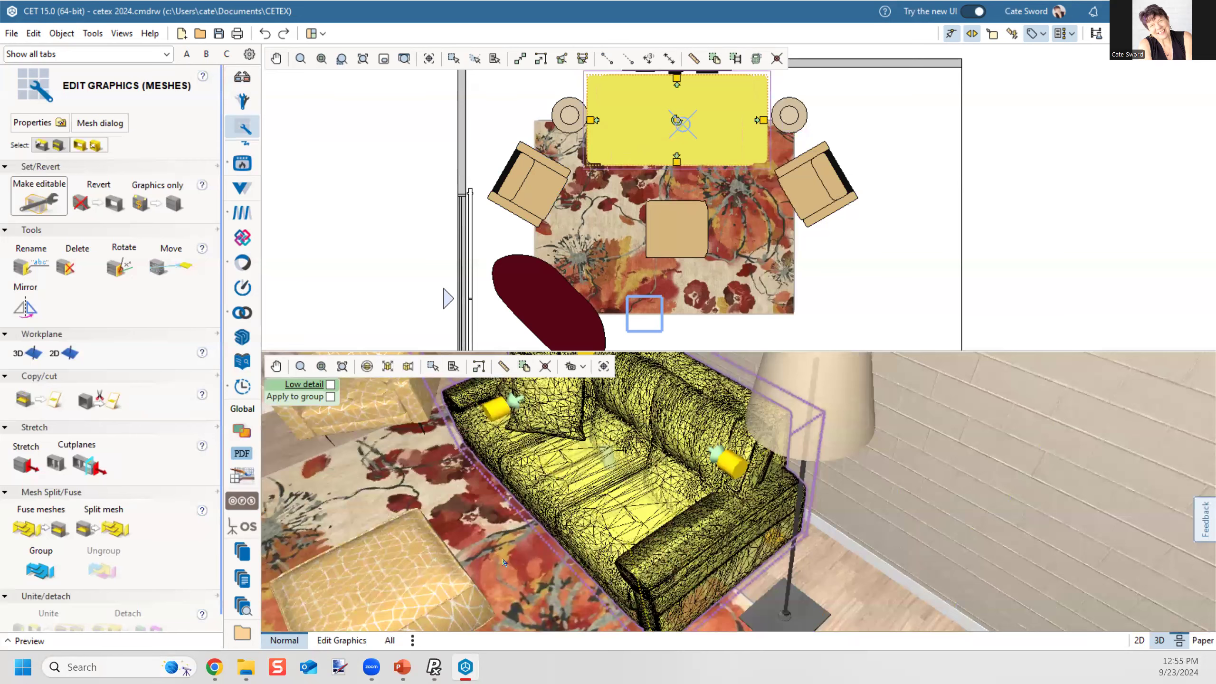
scroll(799, 576, up, 5)
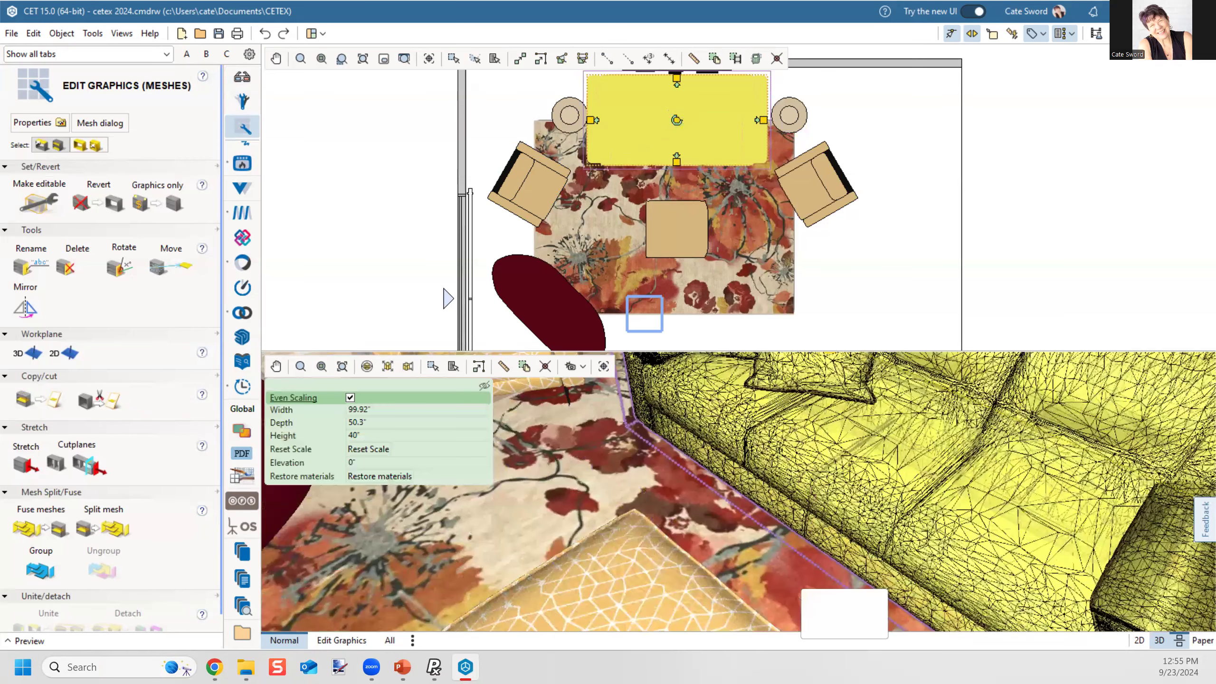
scroll(888, 481, up, 3)
click(888, 481)
click(100, 122)
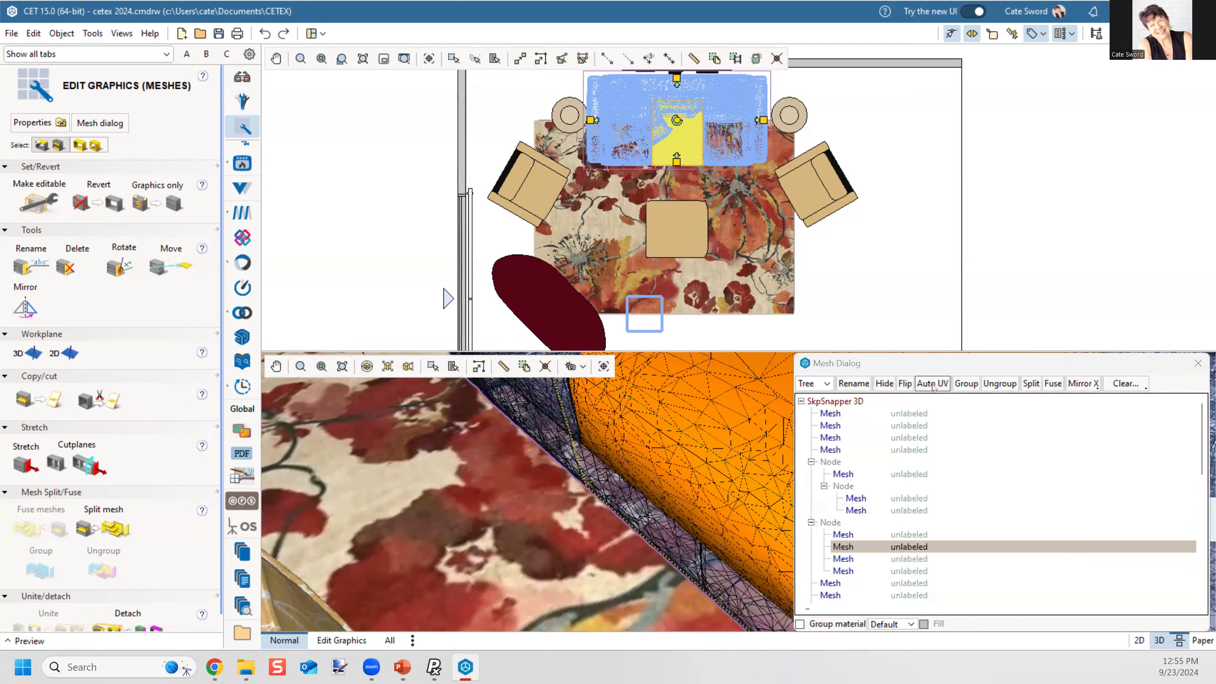
Step: Apply Auto UV to the sofa's entire SkpSnapper 3D mesh tree, close the Mesh Dialog, and check the leather texture
drag(847, 363, 697, 156)
click(684, 192)
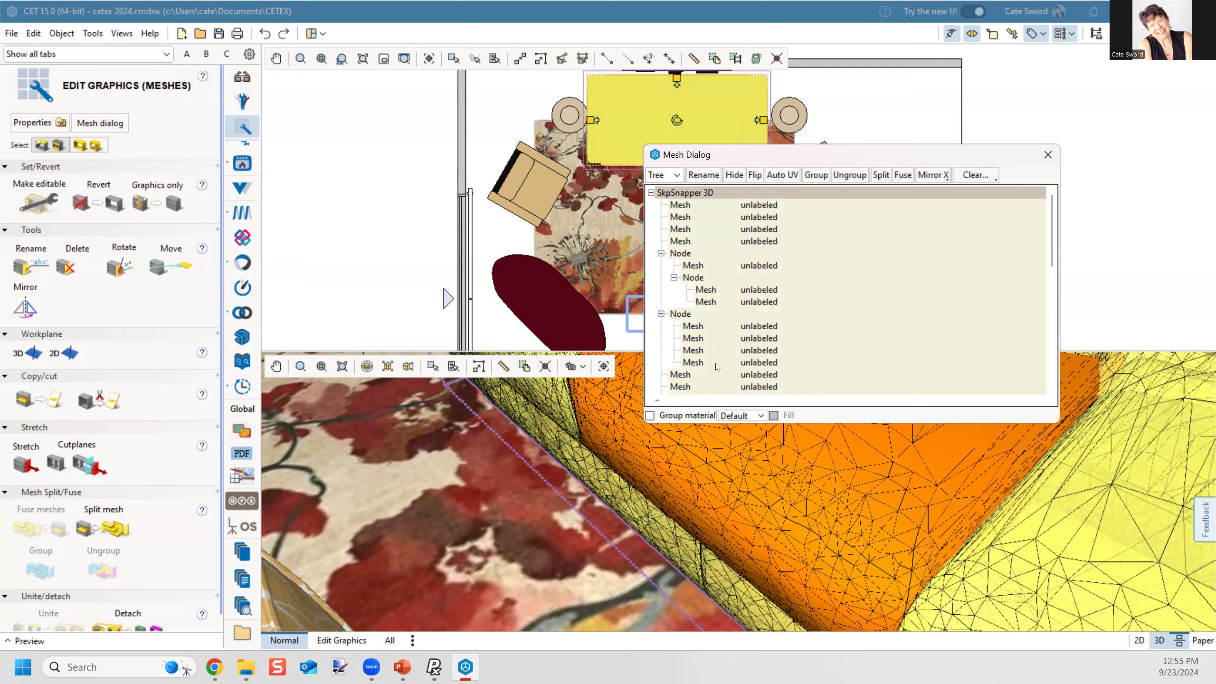
click(785, 180)
click(1042, 156)
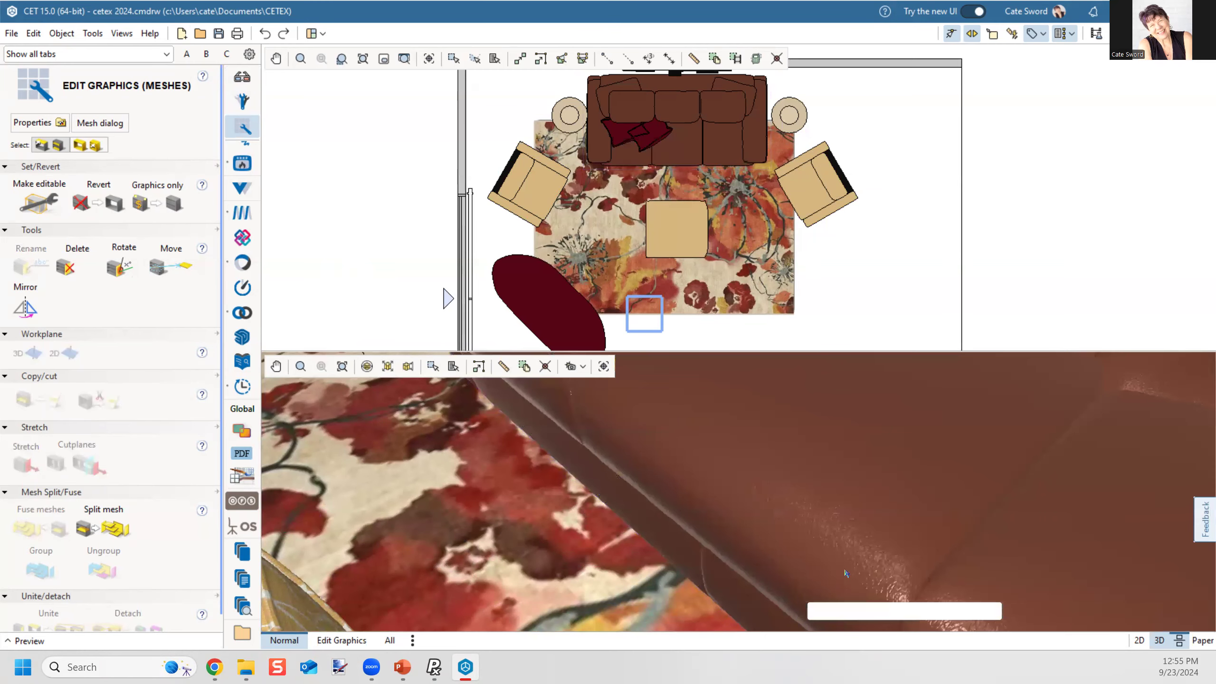
middle_drag(873, 591, 814, 557)
scroll(814, 555, down, 5)
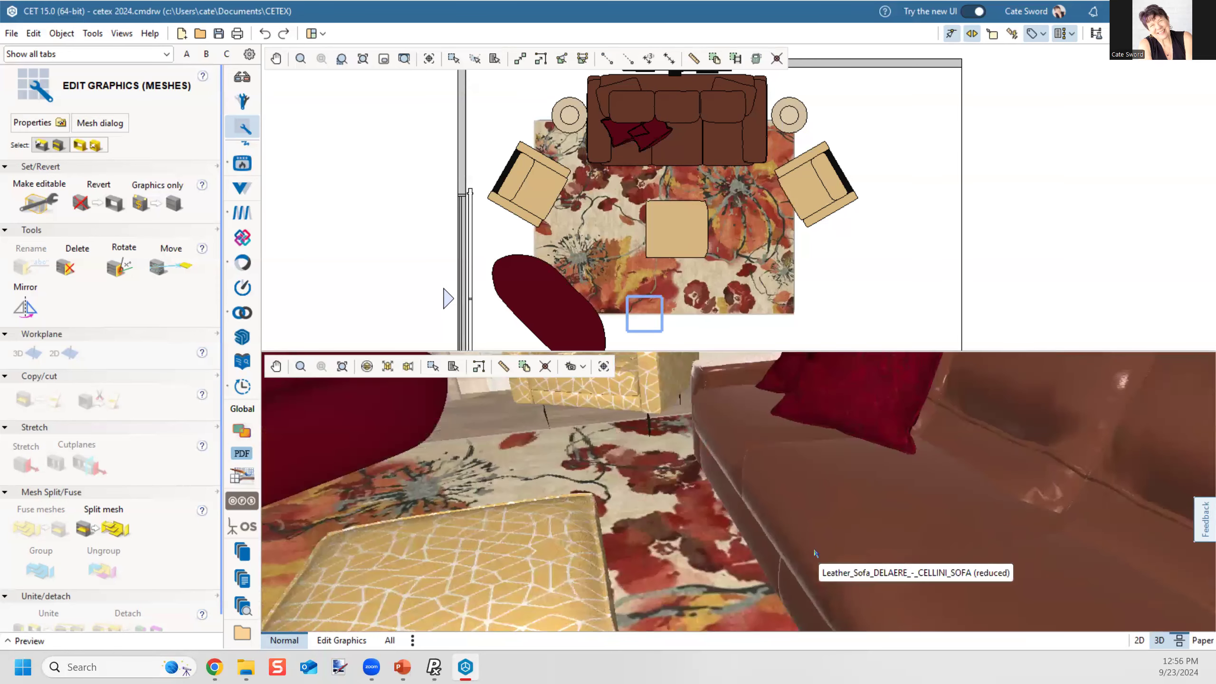
Step: Make the red lips sofa's graphics editable and select its meshes
middle_drag(842, 486, 1039, 574)
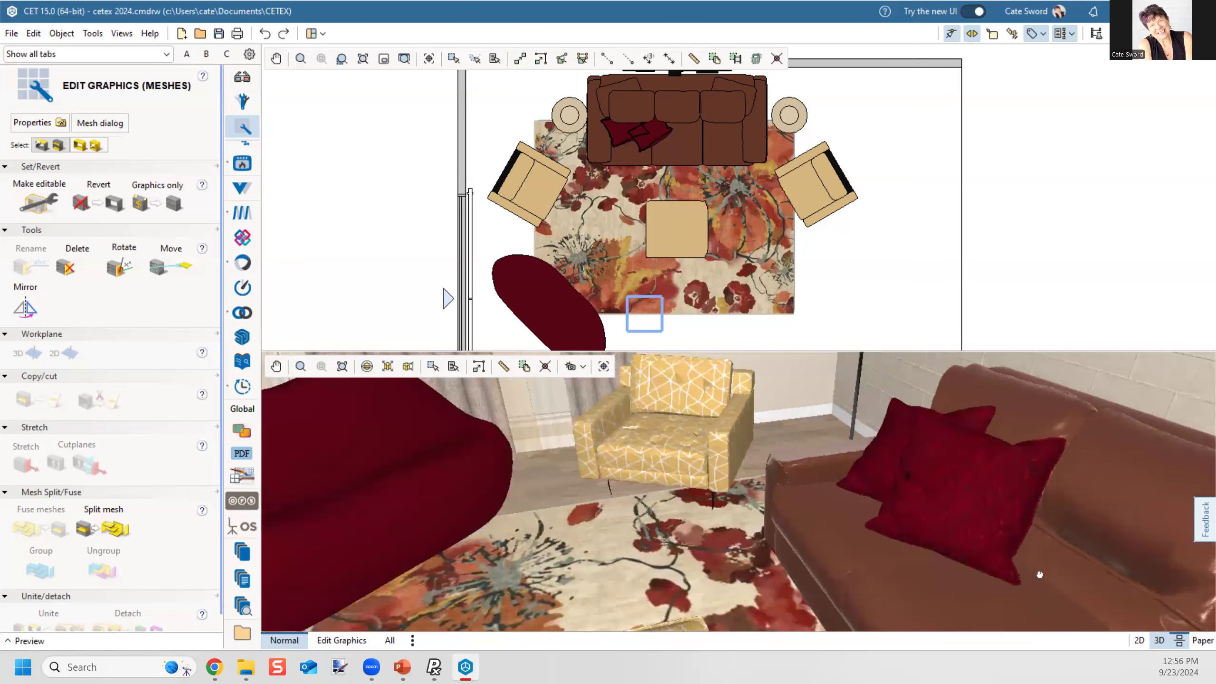
middle_drag(499, 543, 630, 535)
click(630, 535)
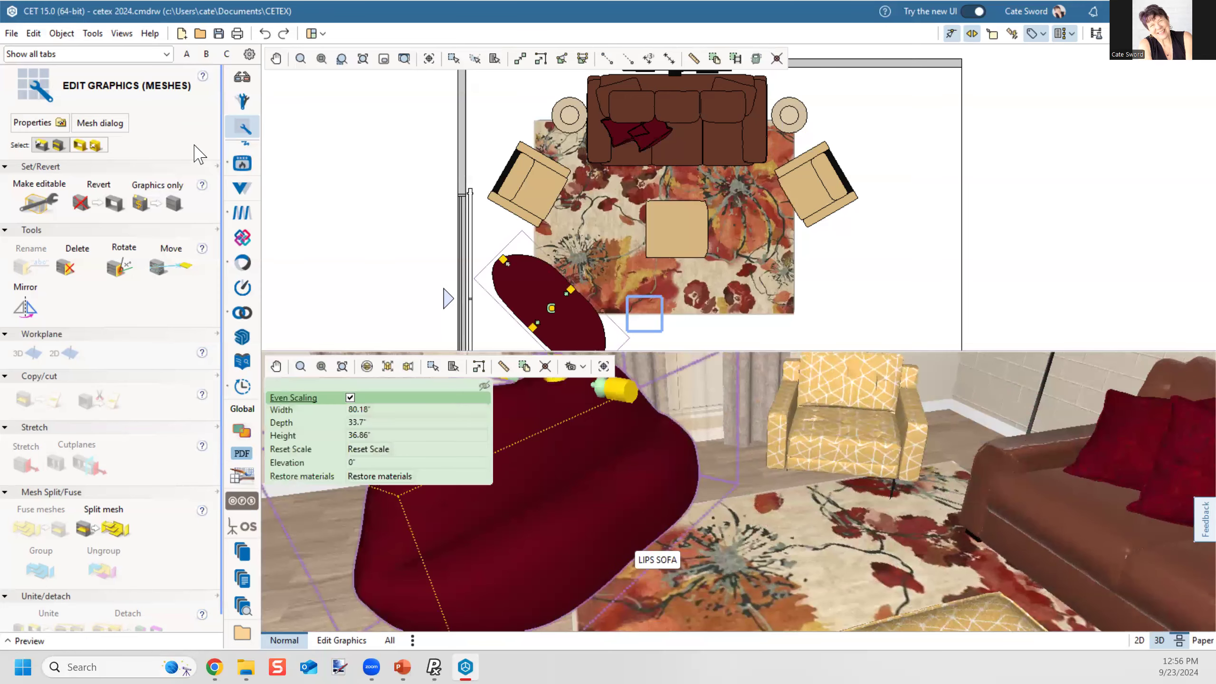
click(39, 201)
click(569, 498)
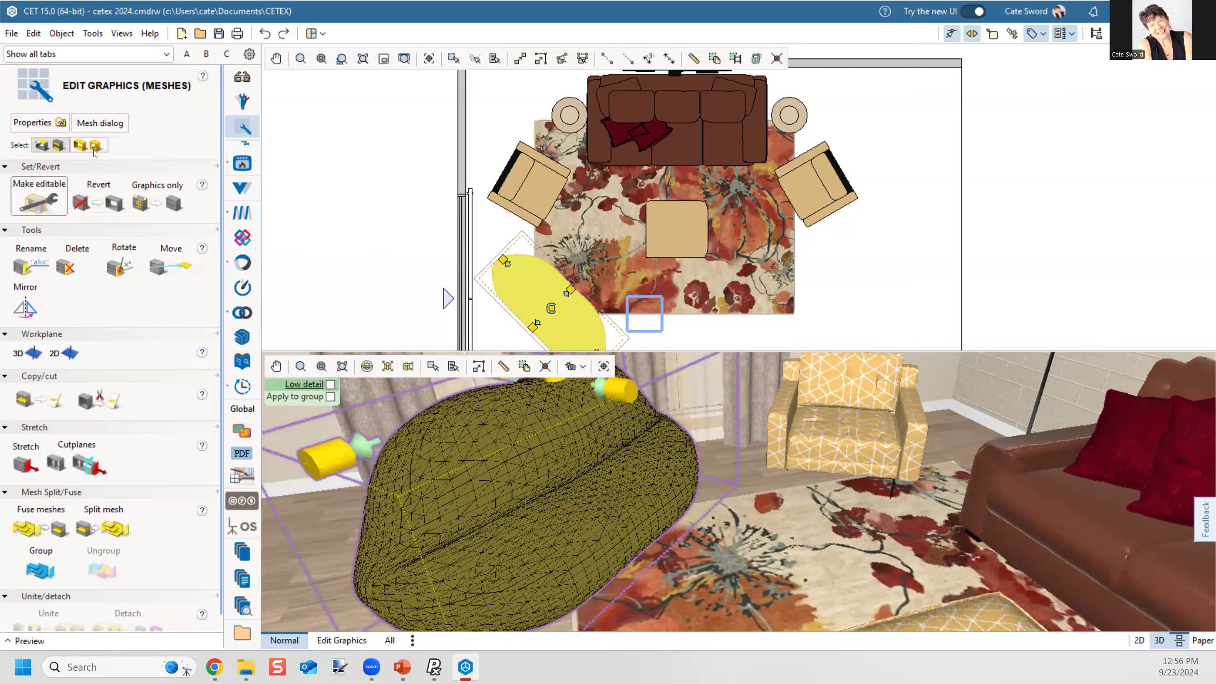
Step: Apply Auto UV to the lips sofa's entire SkpSnapper 3D mesh tree in the Mesh Dialog, then close the dialog
click(98, 123)
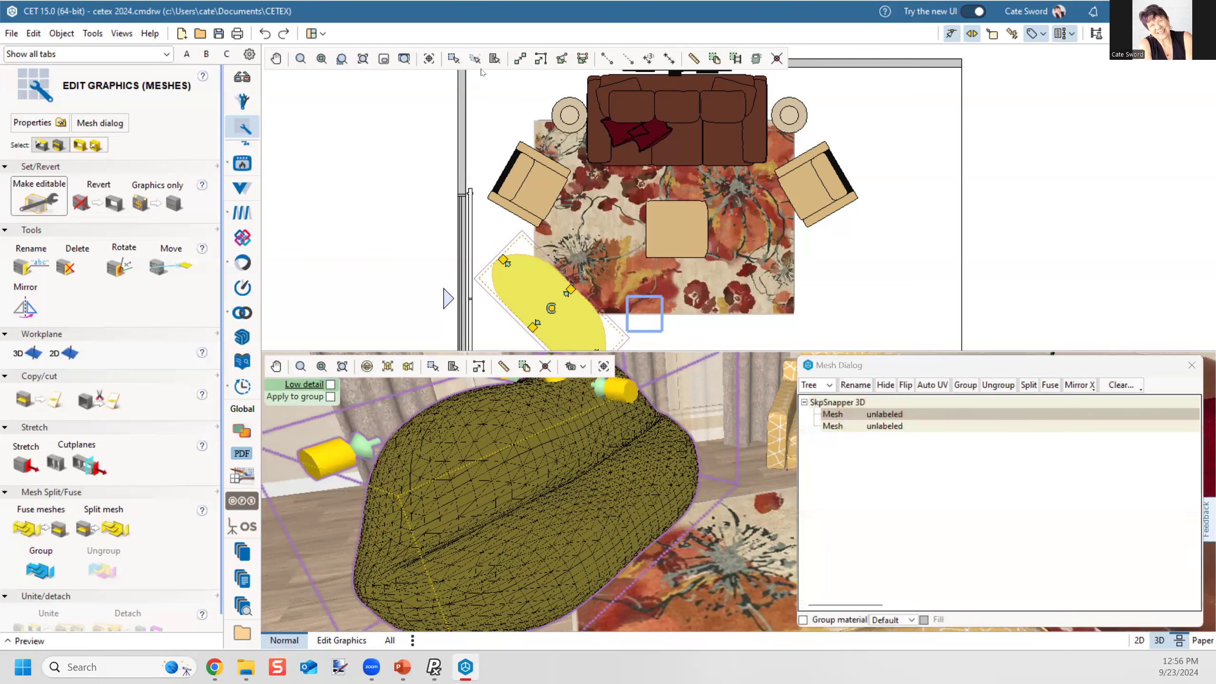
click(836, 415)
click(836, 426)
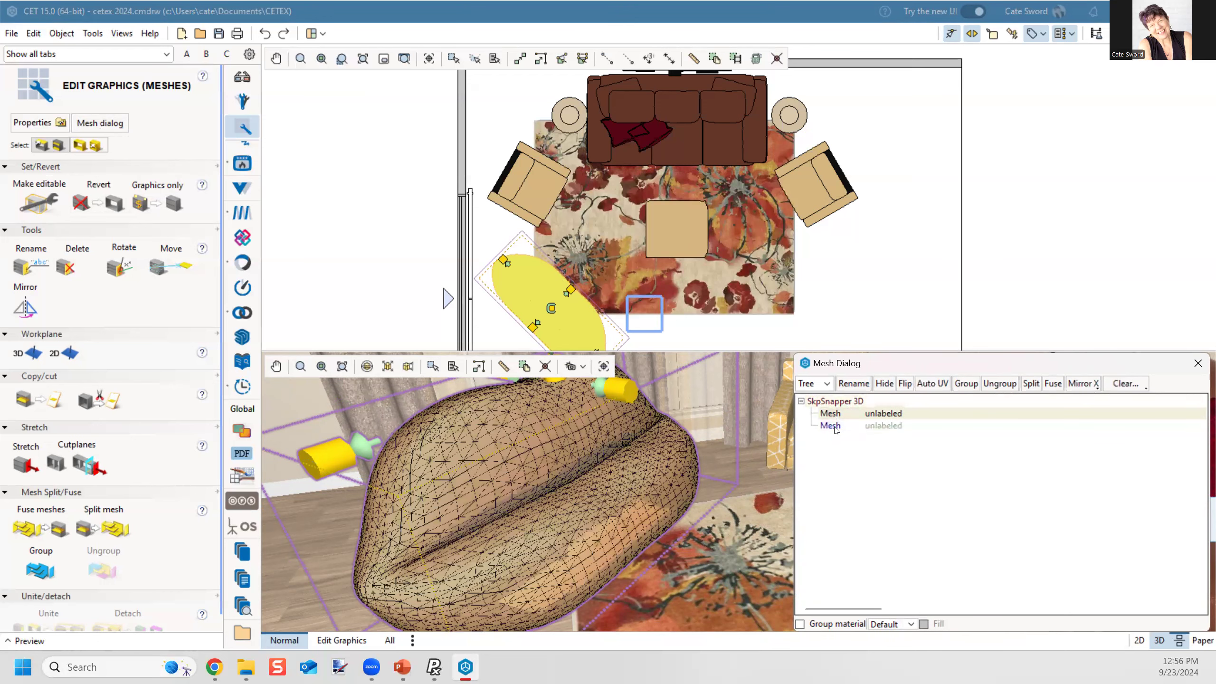
click(863, 402)
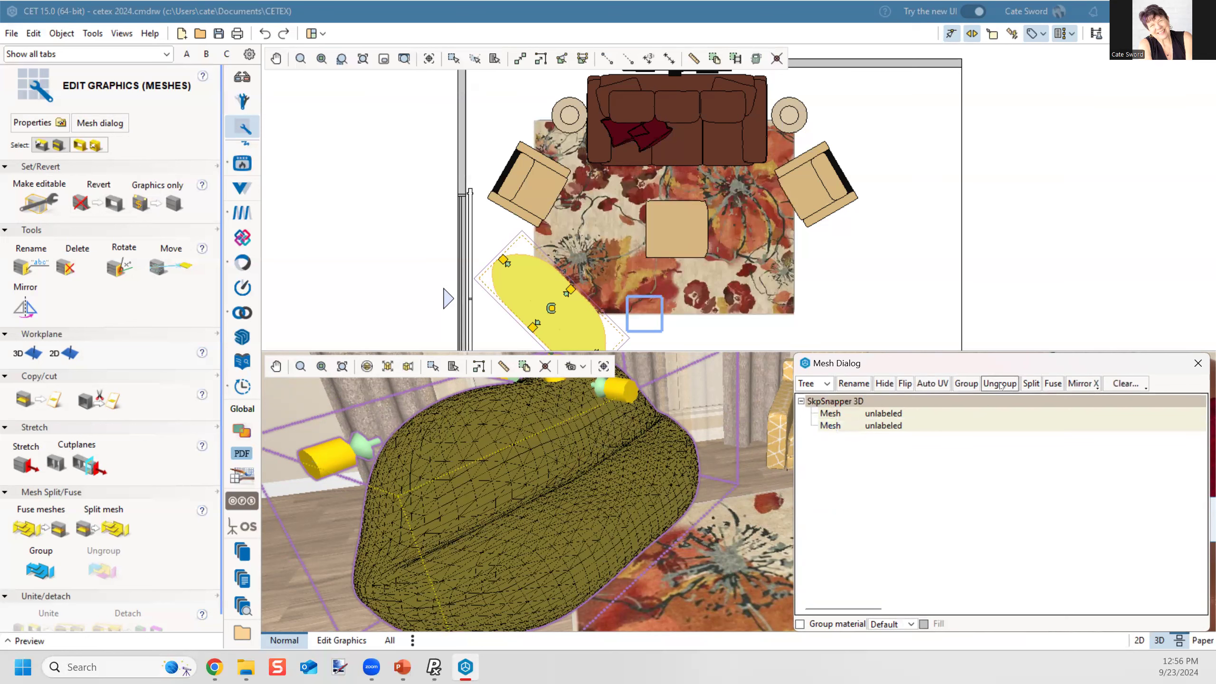
click(355, 258)
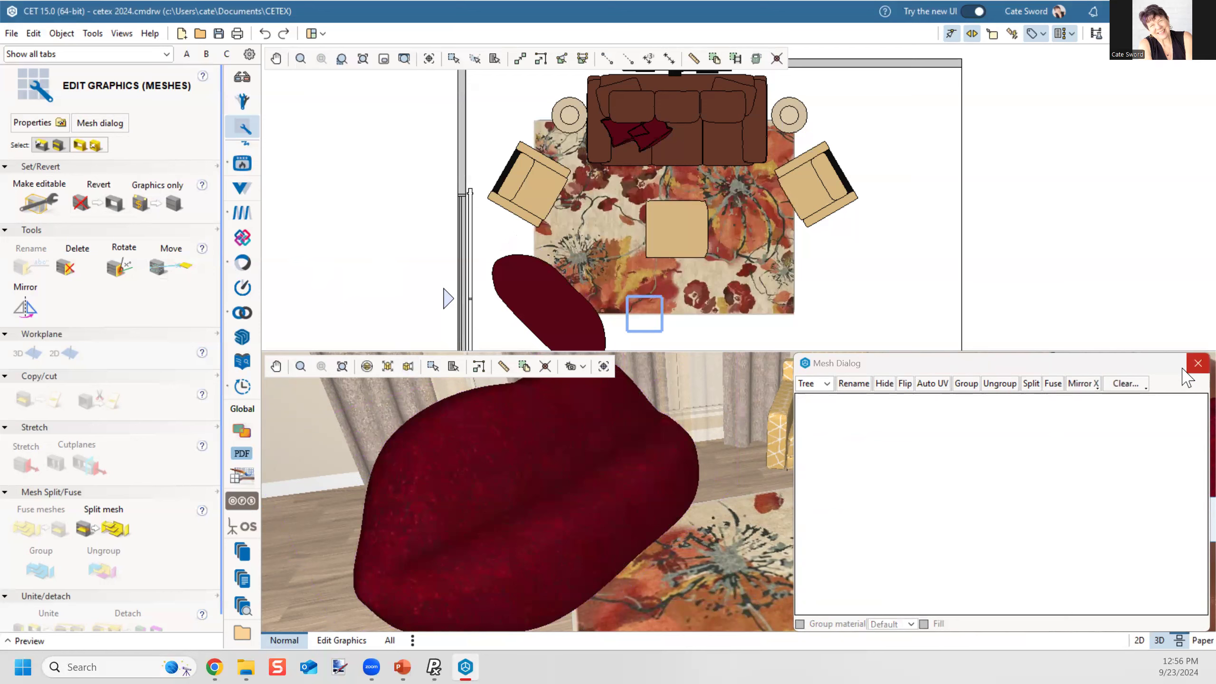
click(1197, 363)
Step: Show the 3D view alone and inspect the furnished room from a wider viewpoint that includes the ceiling
middle_drag(720, 555, 609, 486)
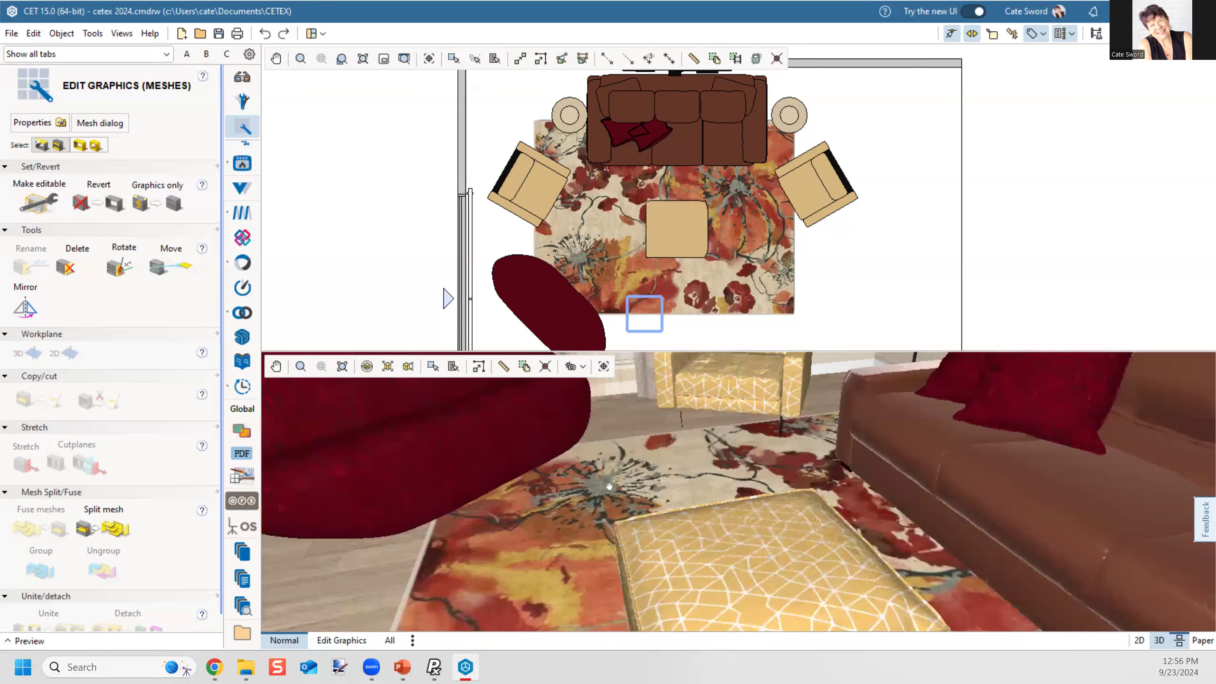
scroll(609, 486, down, 2)
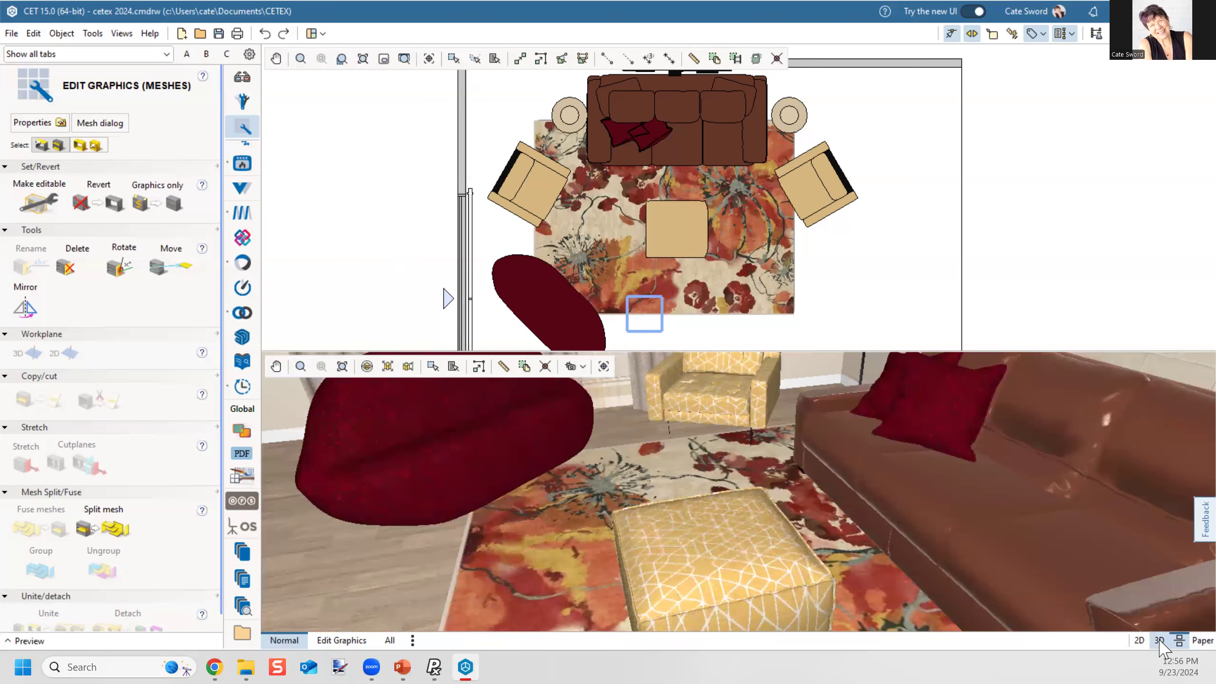
click(1159, 643)
scroll(585, 463, down, 3)
right_drag(621, 471, 696, 532)
middle_drag(685, 543, 717, 403)
scroll(725, 290, down, 6)
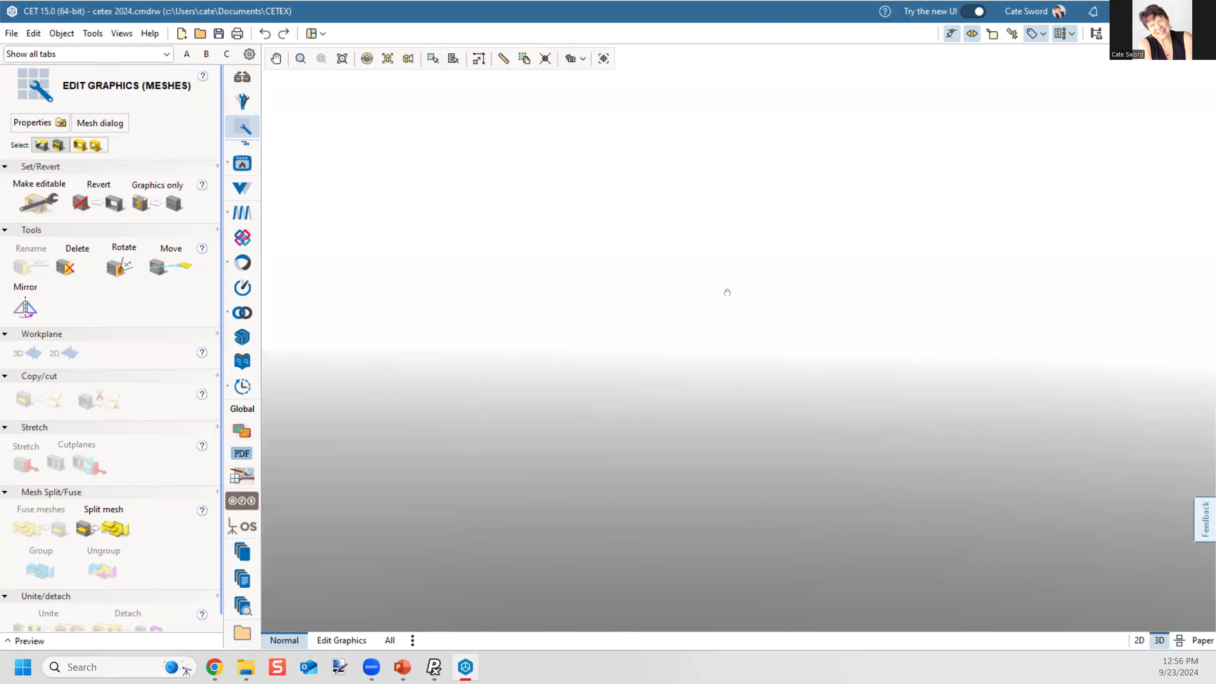
scroll(710, 338, up, 2)
scroll(709, 339, up, 2)
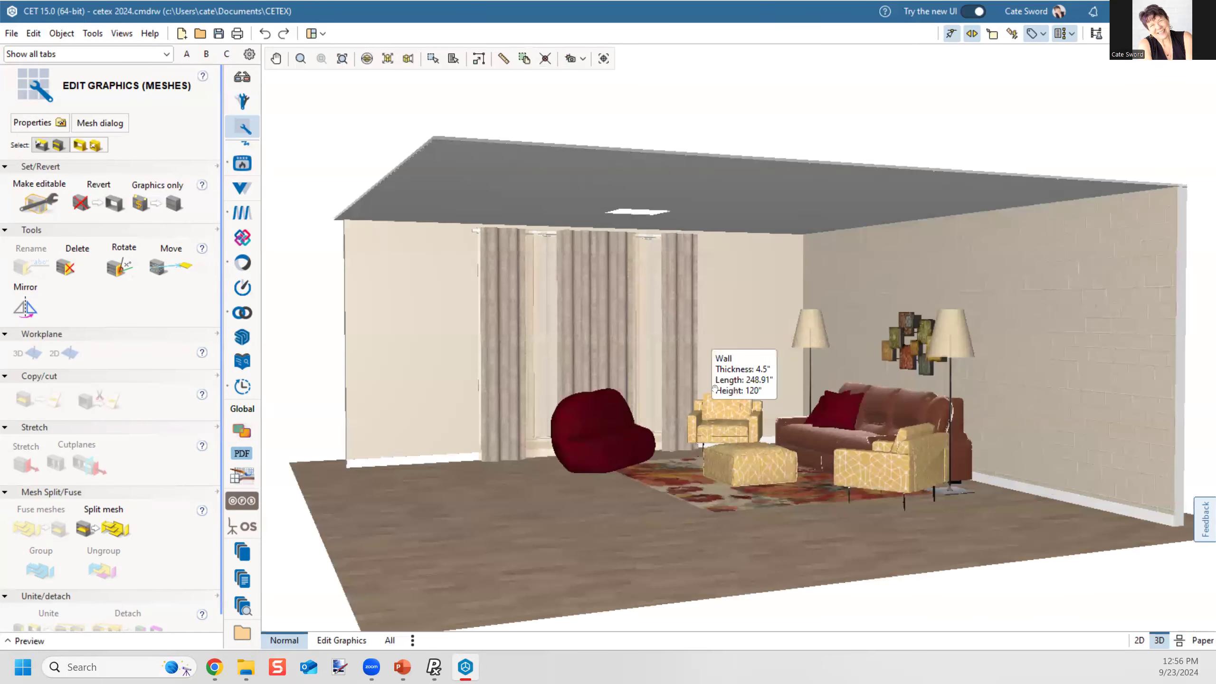
scroll(710, 338, up, 2)
scroll(556, 537, down, 4)
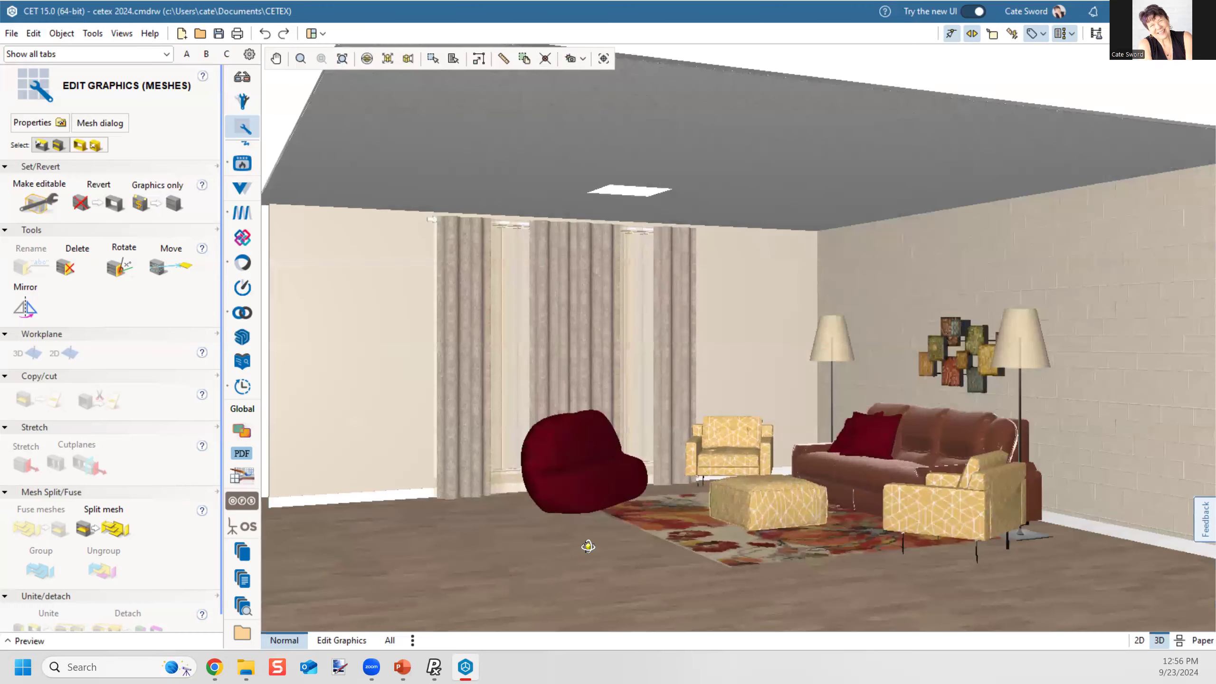
scroll(868, 151, up, 5)
scroll(868, 150, up, 1)
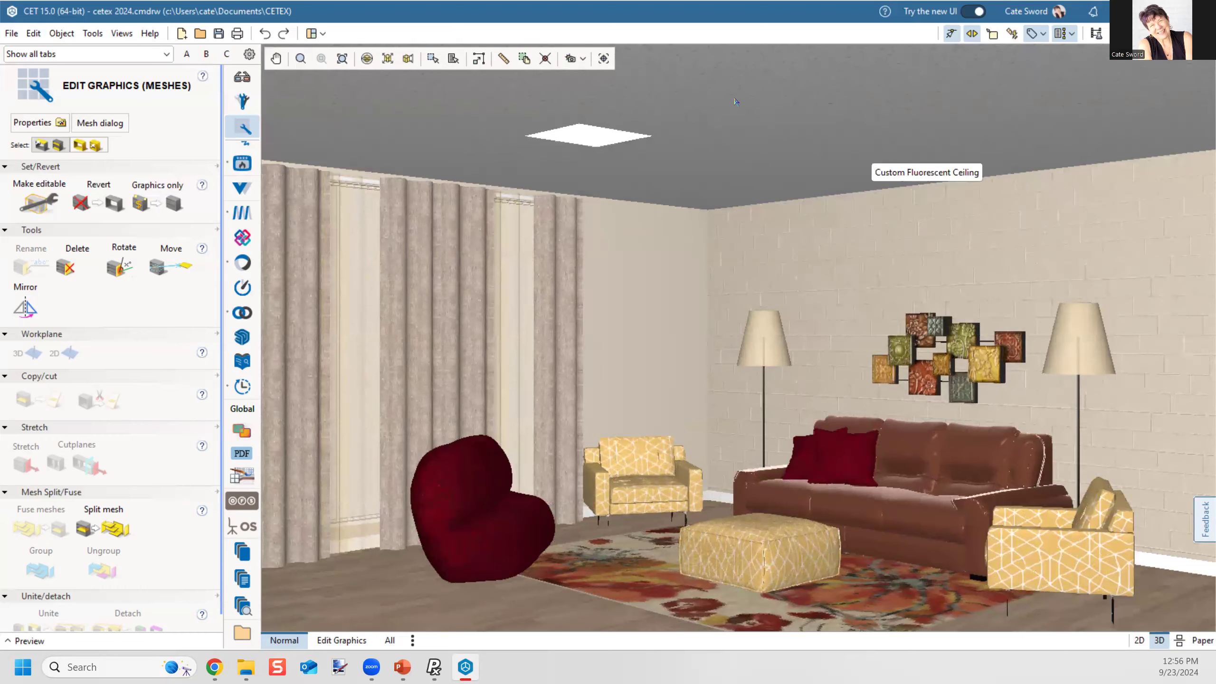
Step: Switch to the PowerPoint presentation and advance past the ambientCG leather slide to the Tin Ceiling slide
key(alt+Tab)
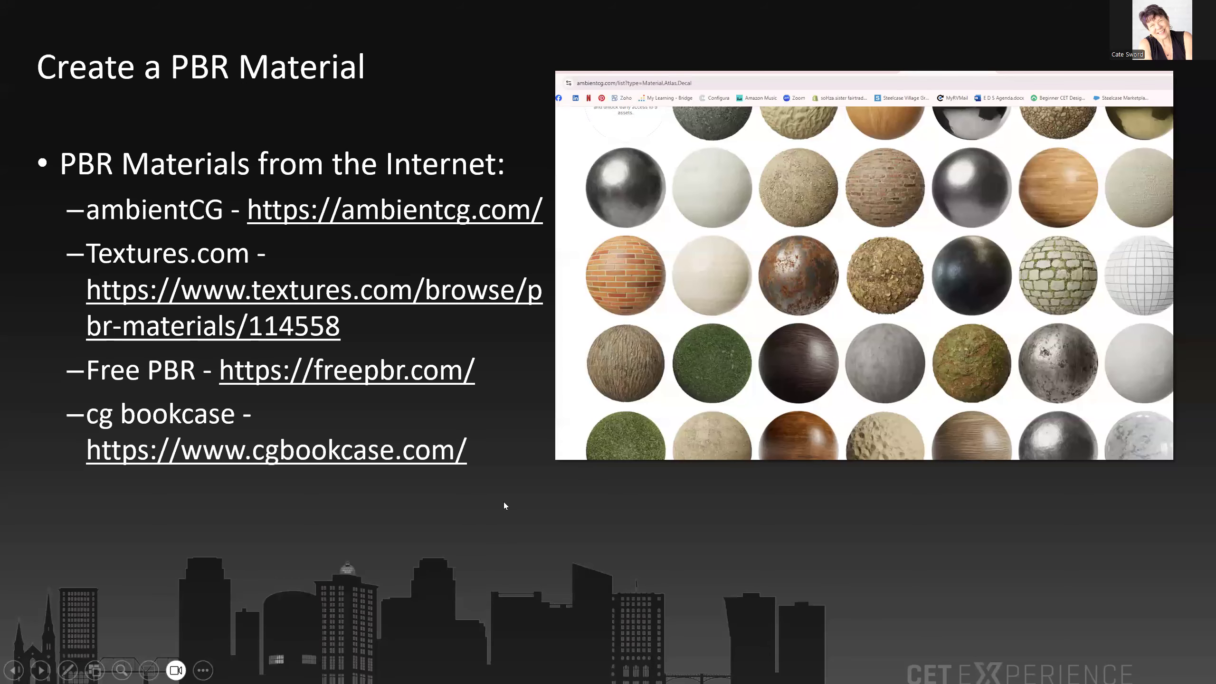
key(Right)
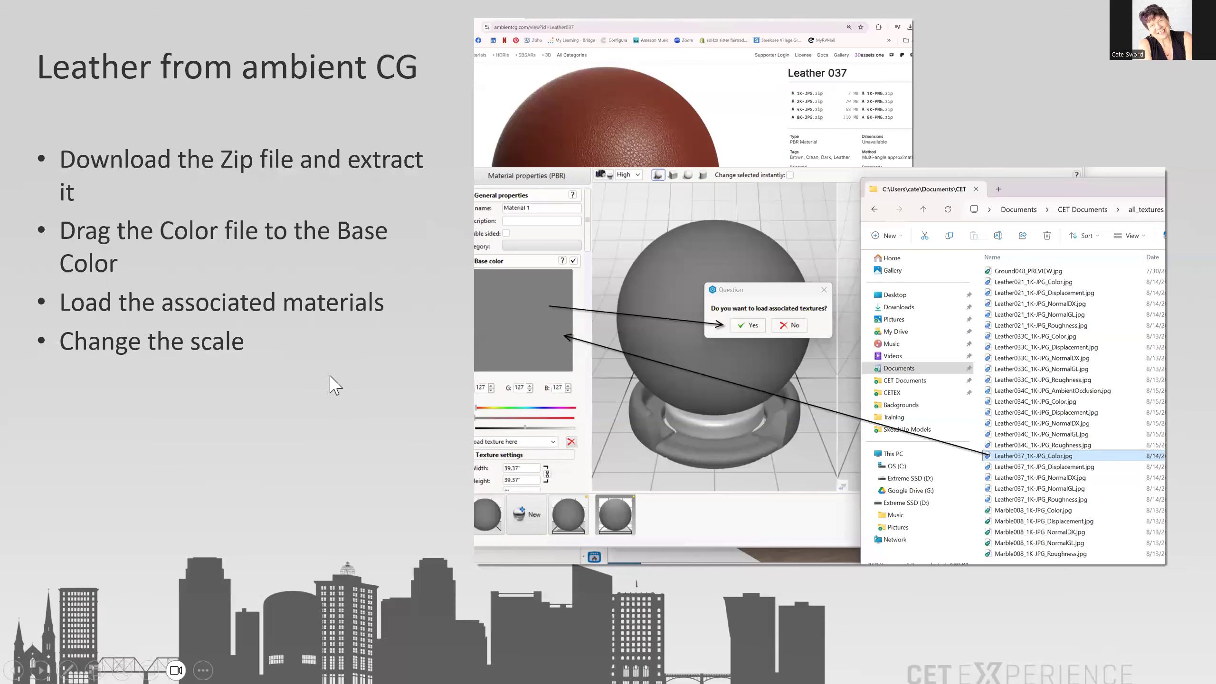
key(Right)
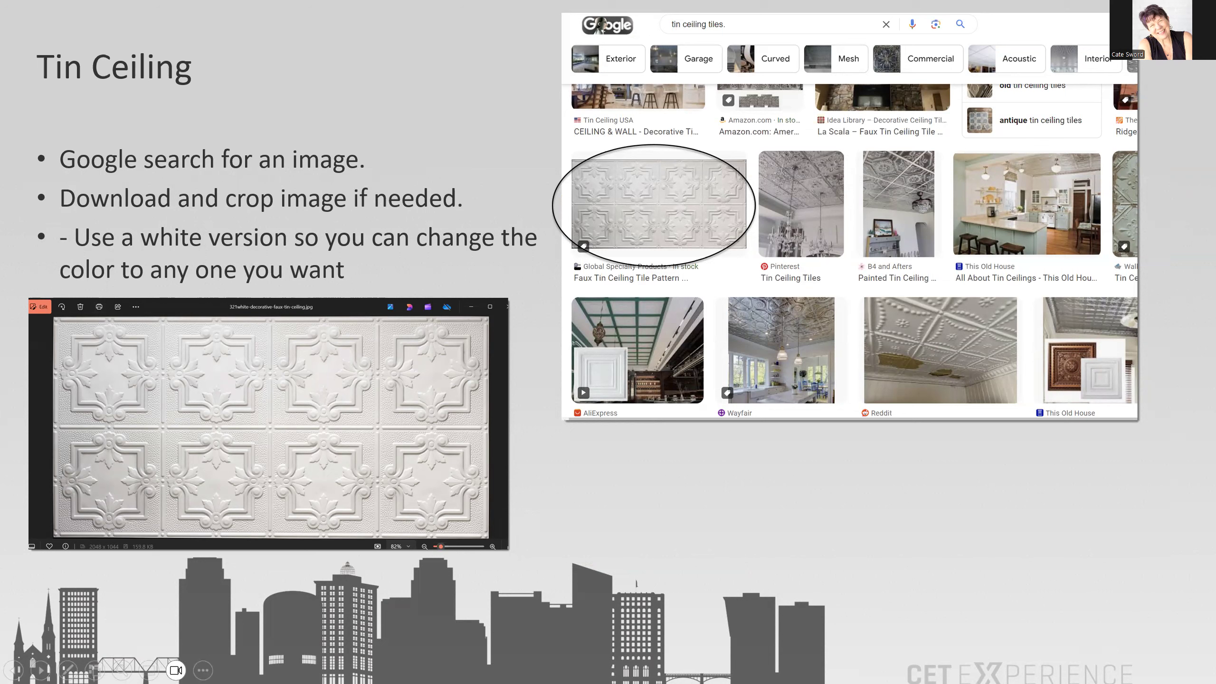
Step: Switch to File Explorer and open the CETEX folder inside Documents
key(alt+Tab)
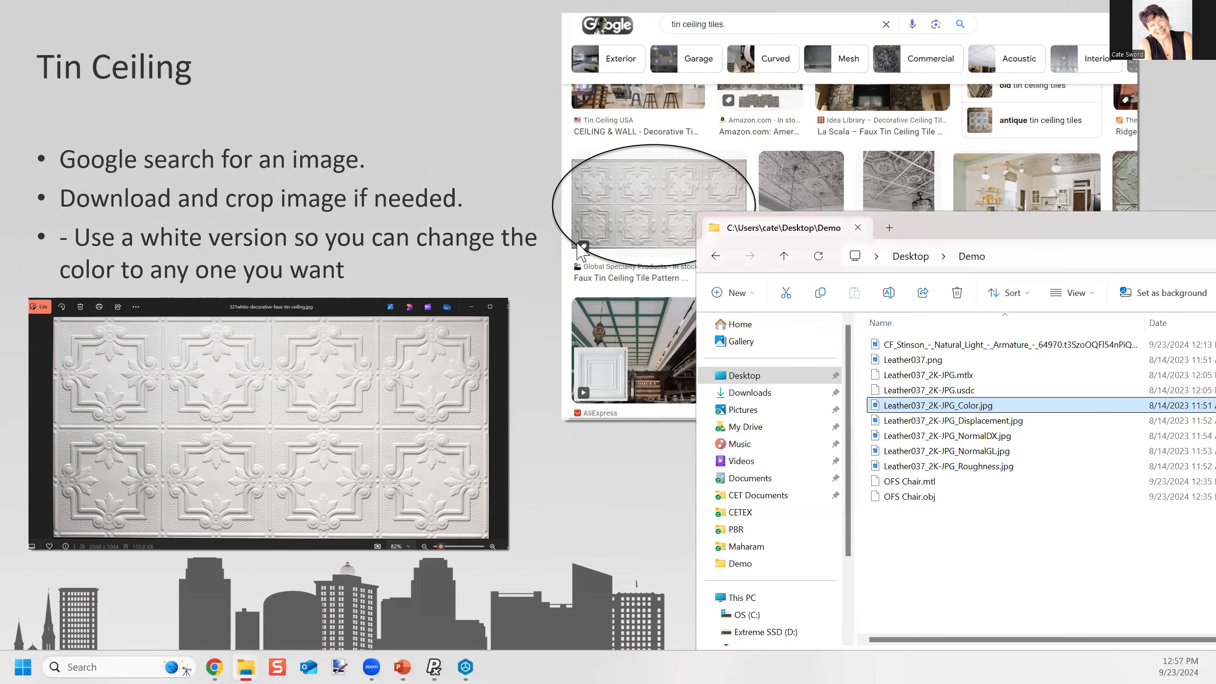
drag(938, 217, 665, 60)
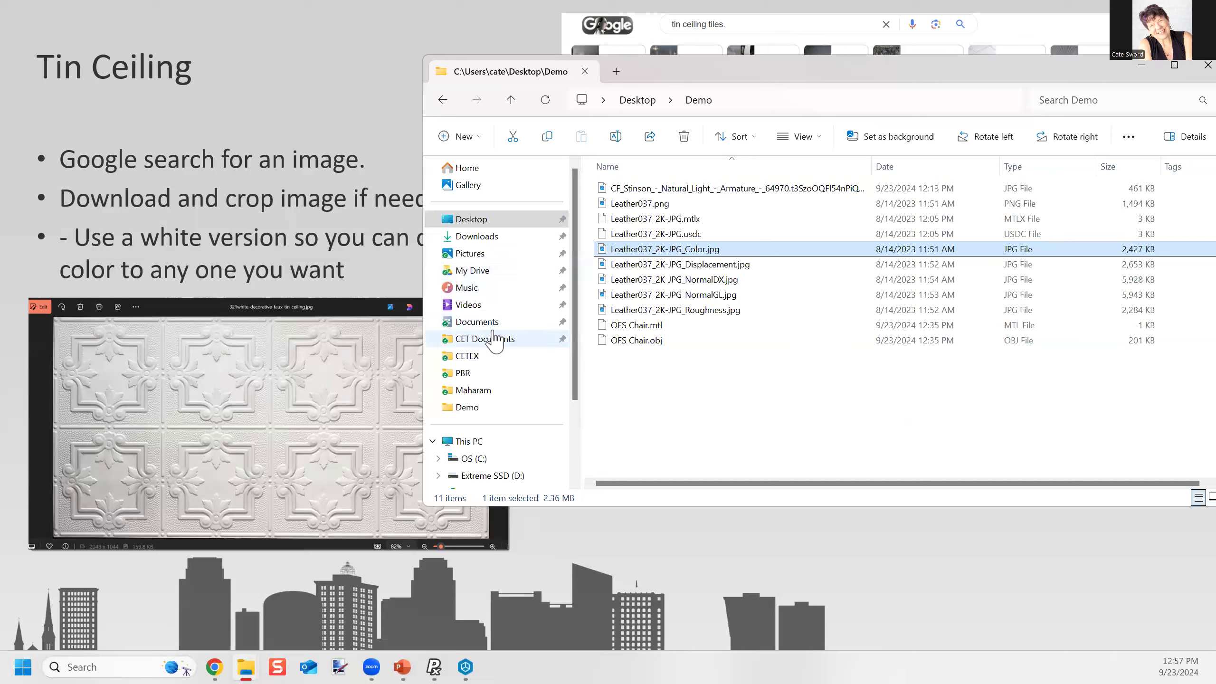
click(477, 322)
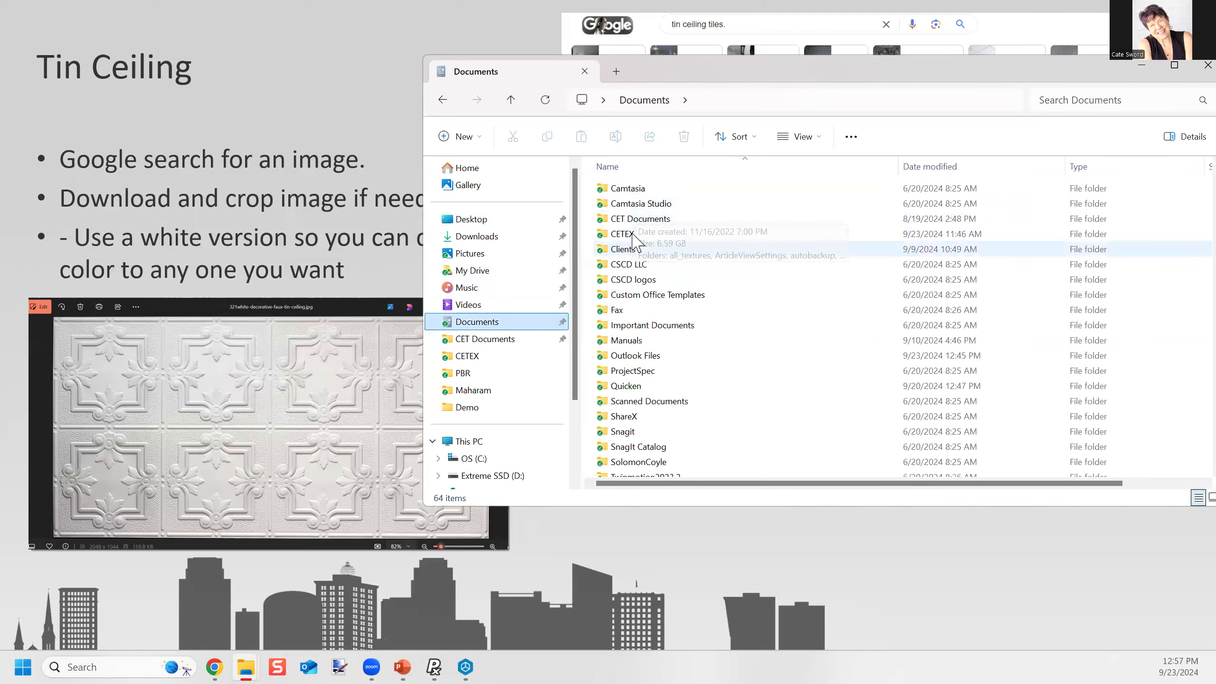
double_click(628, 219)
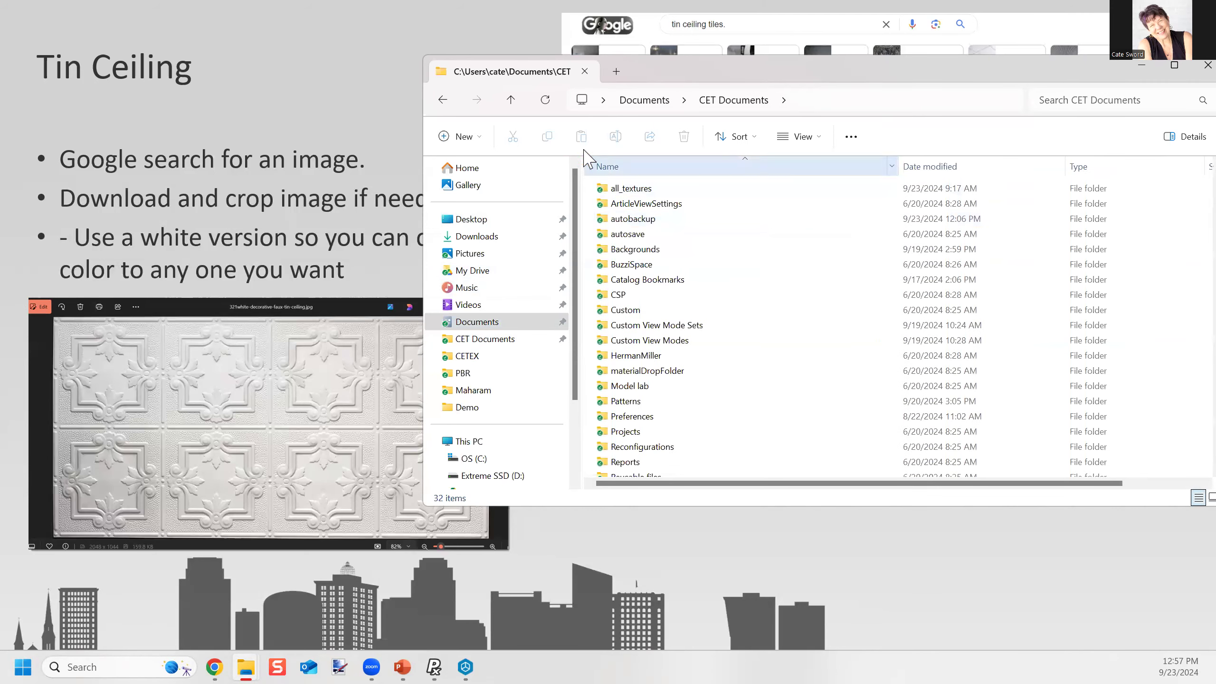
key(alt+Left)
double_click(628, 234)
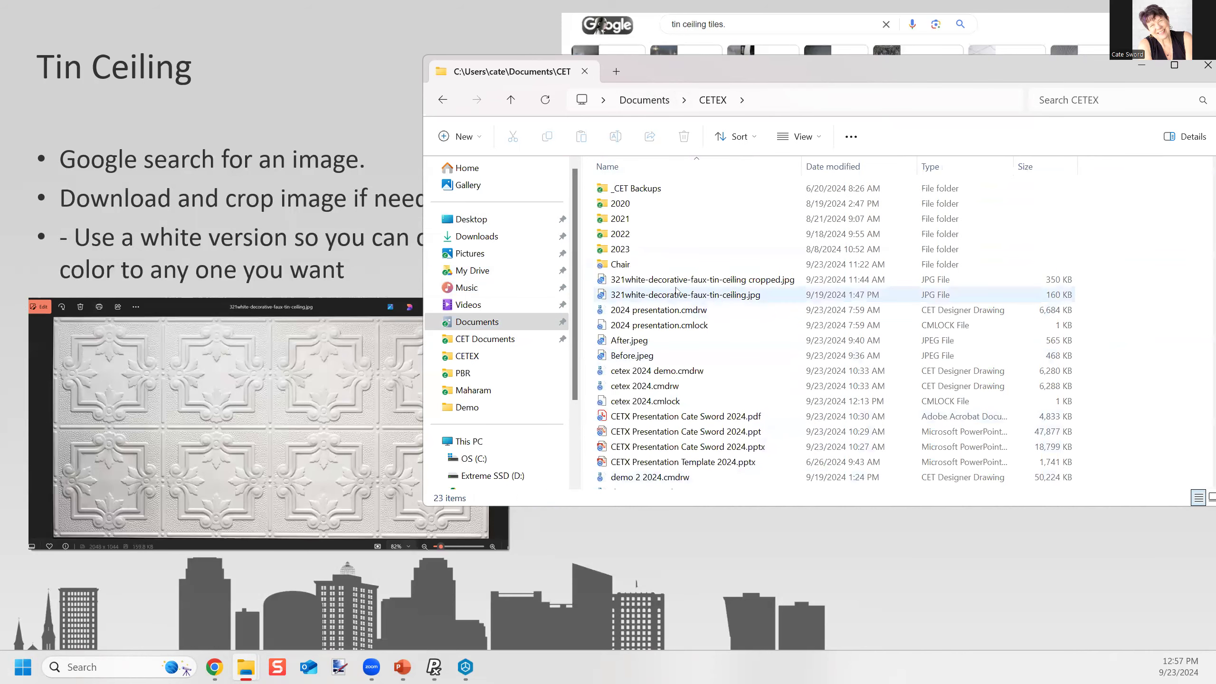
Step: Open 321white-decorative-faux-tin-ceiling.jpg in the Photos editor and crop its outer edges to 2016 x 993 pixels
click(643, 295)
double_click(643, 295)
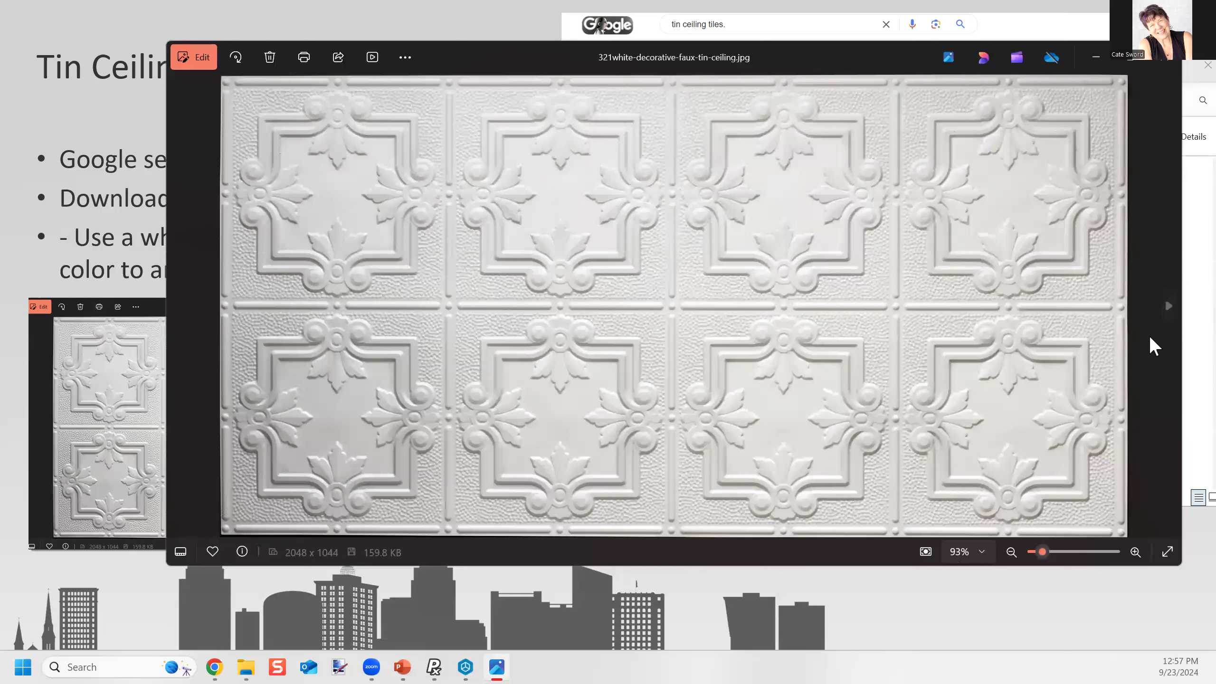
click(1123, 317)
click(186, 58)
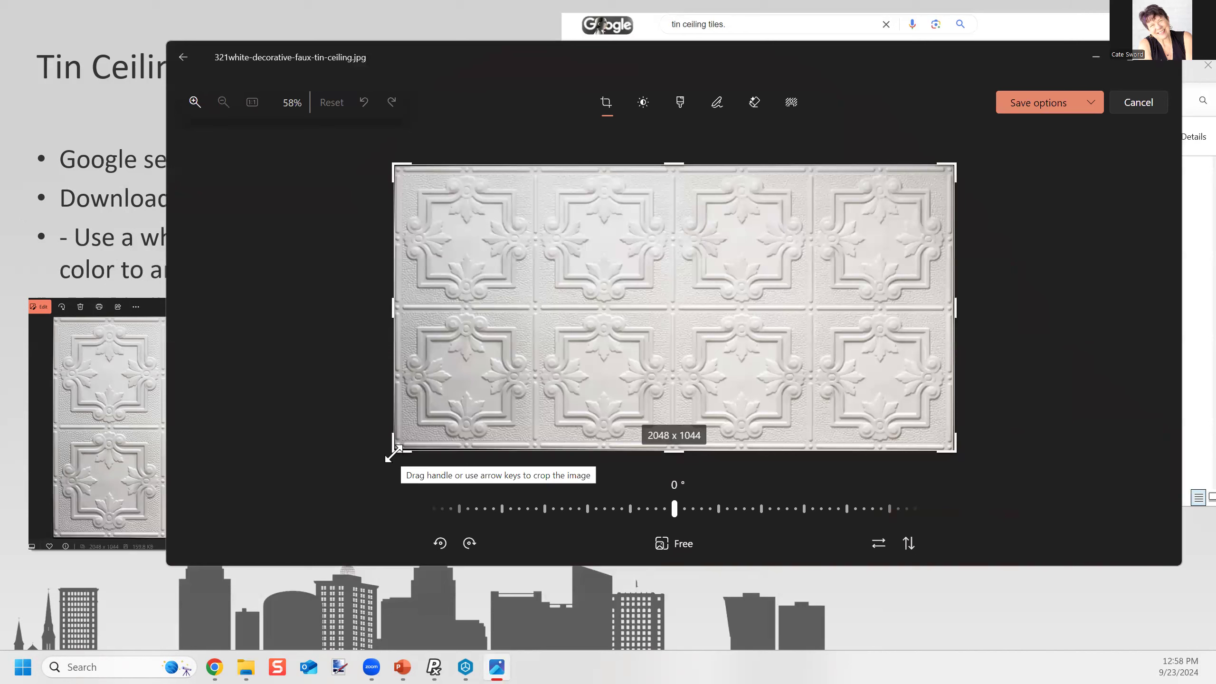
drag(394, 452, 402, 440)
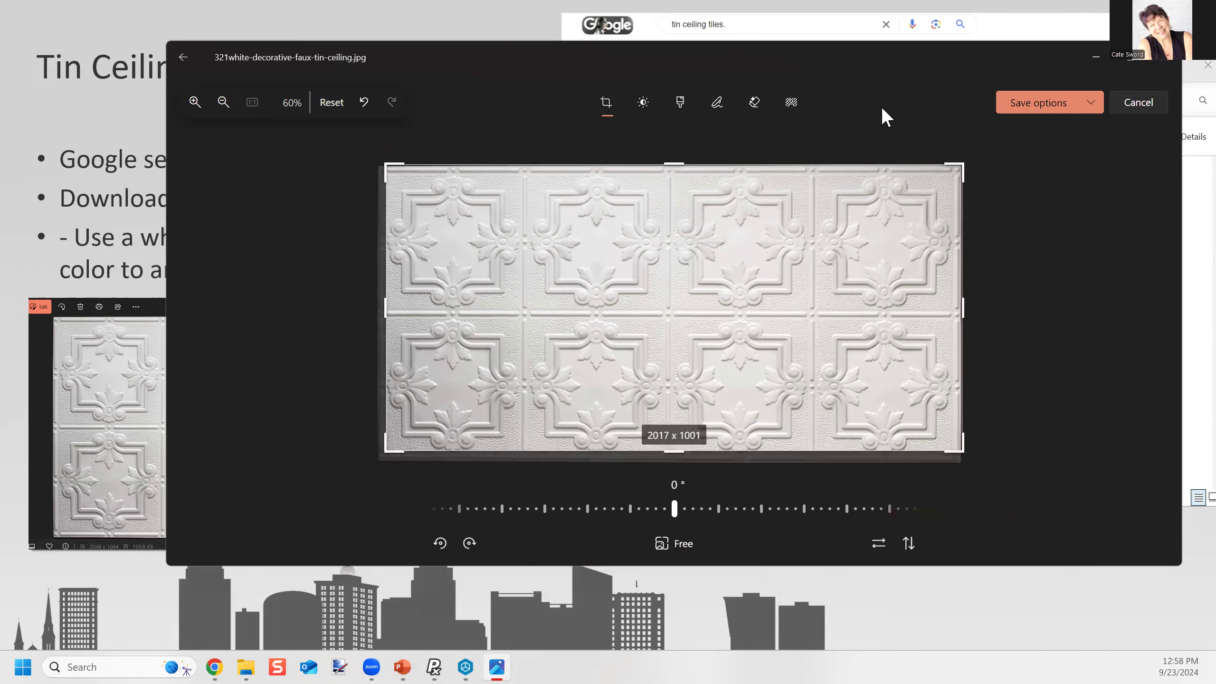
drag(671, 164, 670, 167)
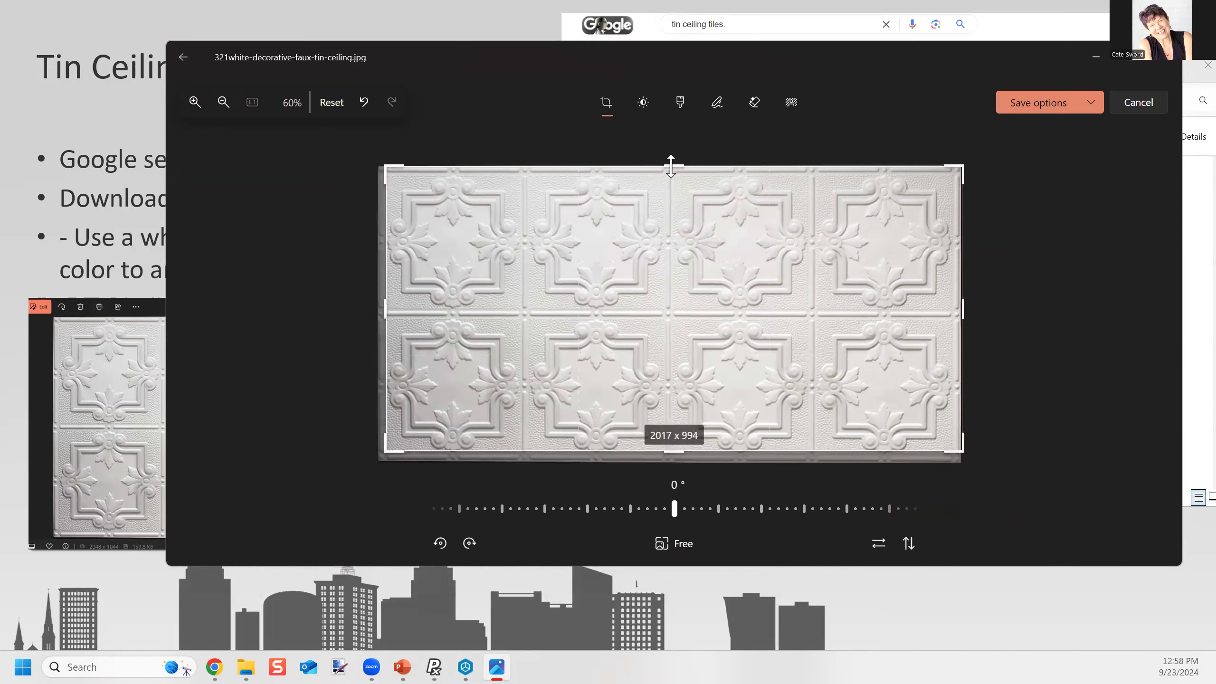
drag(967, 311, 965, 311)
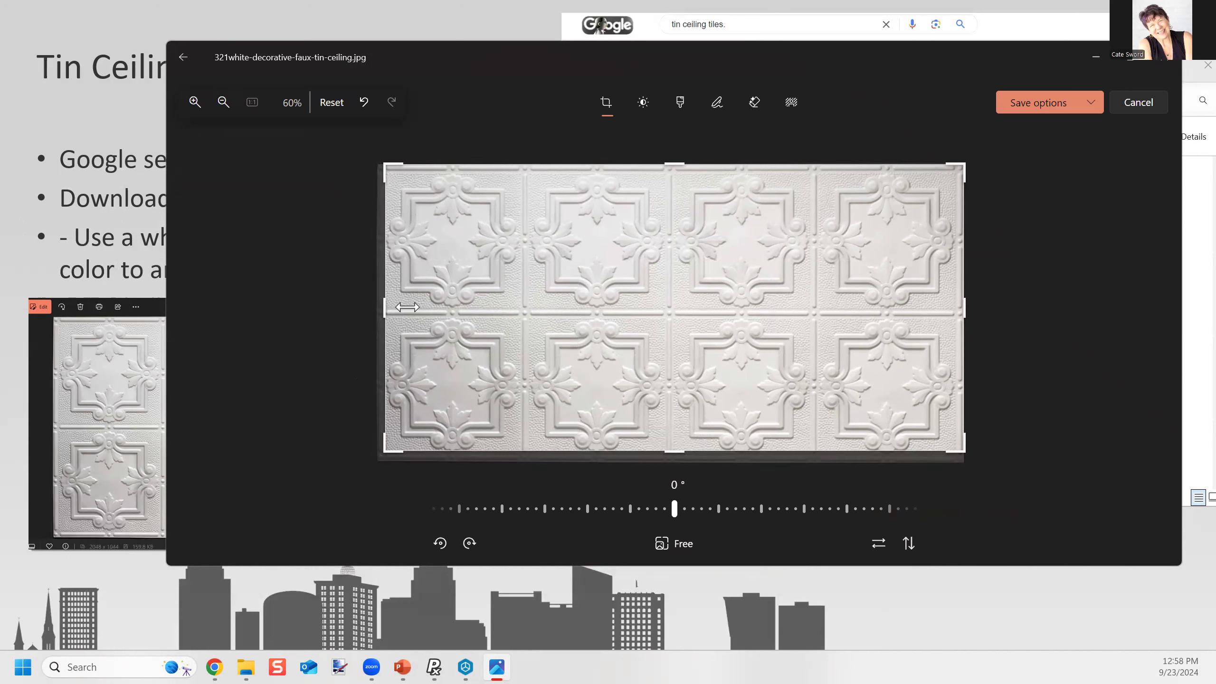
drag(385, 307, 383, 306)
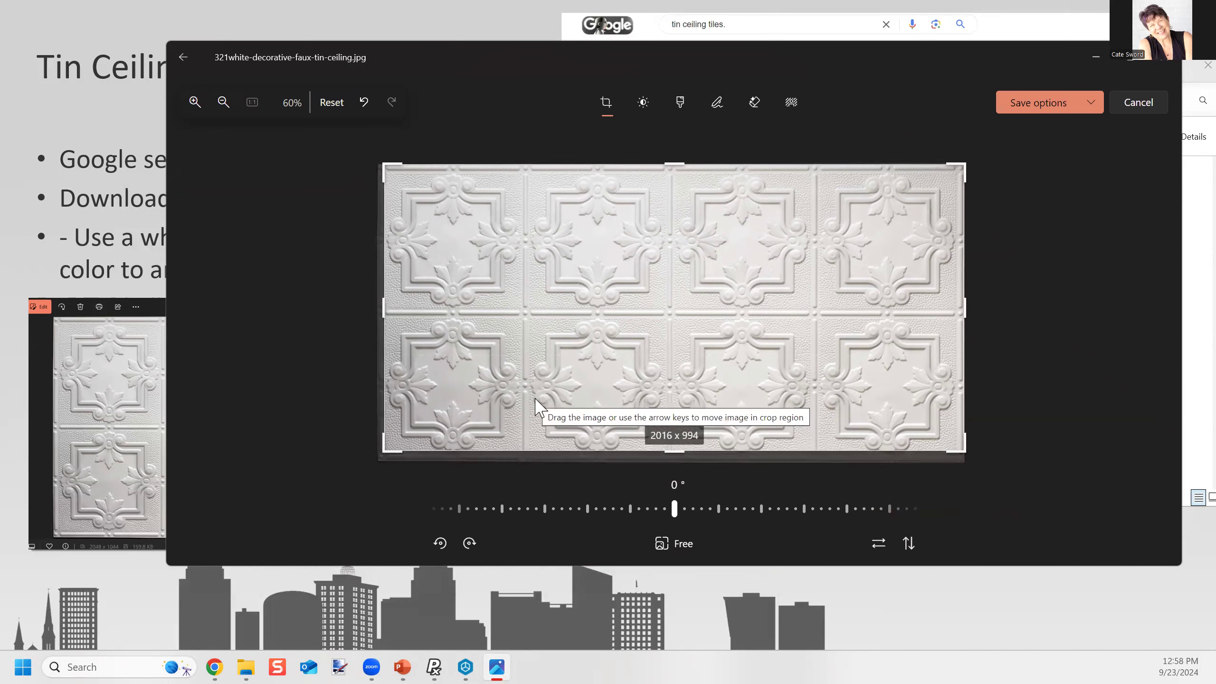
drag(674, 450, 669, 450)
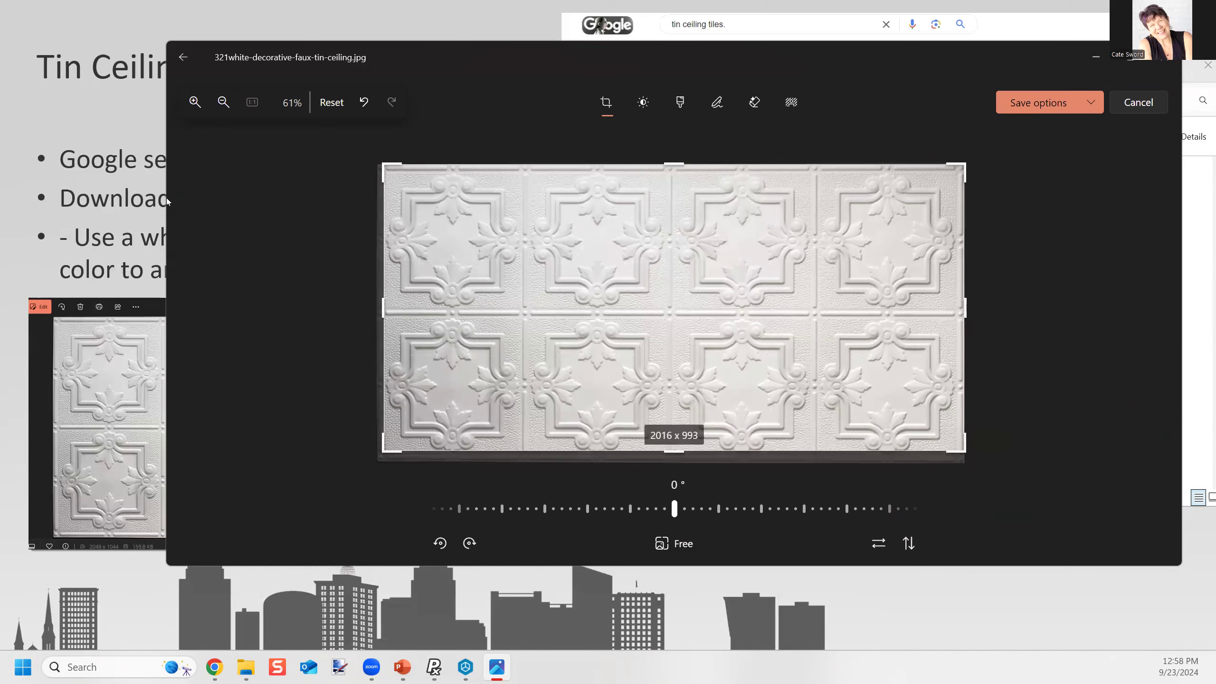
Step: Save the crop as a copy, replacing 321white-decorative-faux-tin-ceiling cropped.jpg in CETEX, and return to the File Explorer window
click(1047, 104)
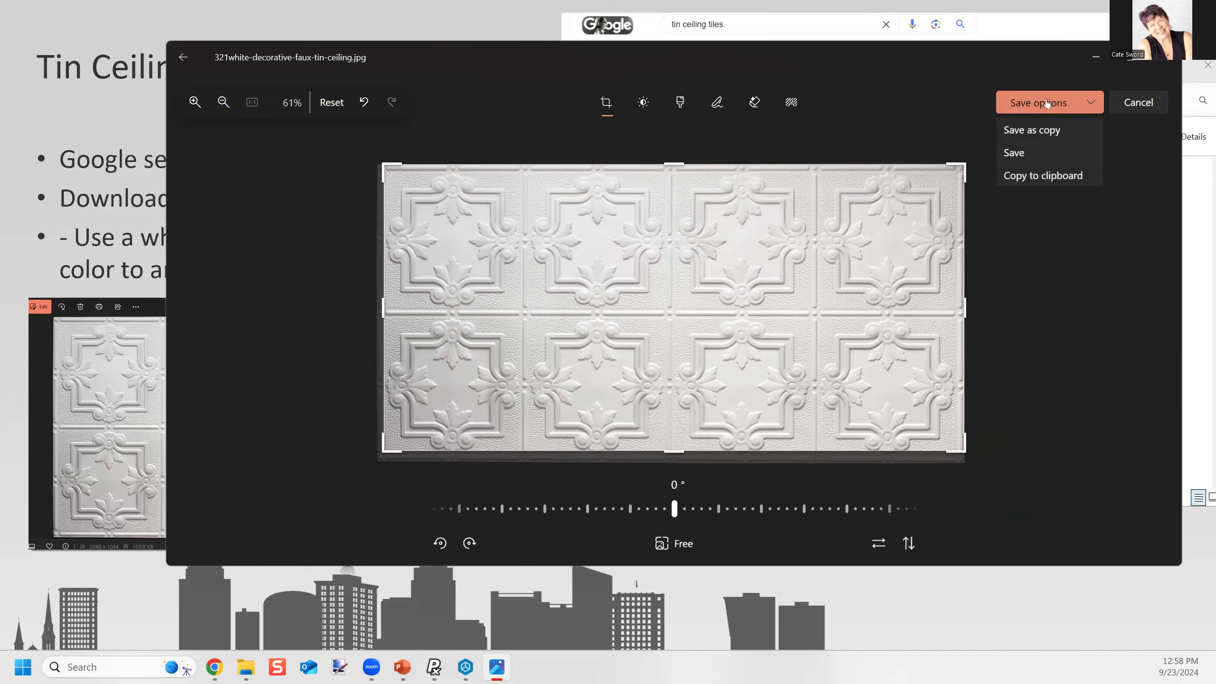
click(1034, 130)
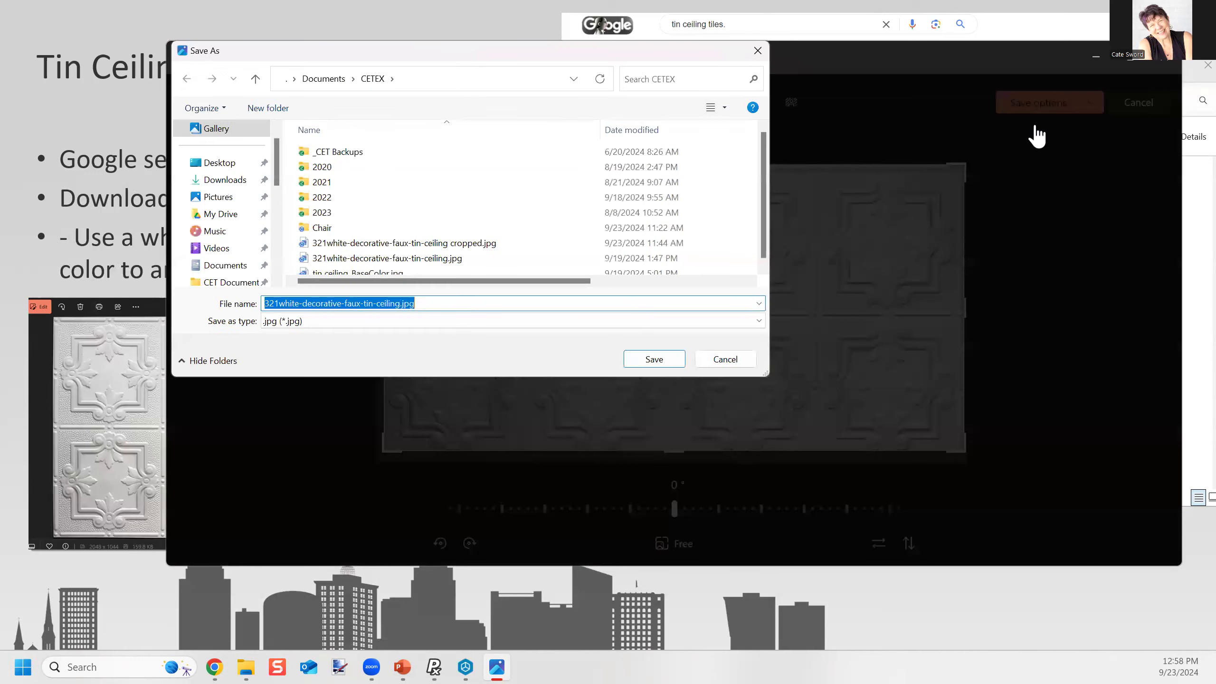
click(336, 244)
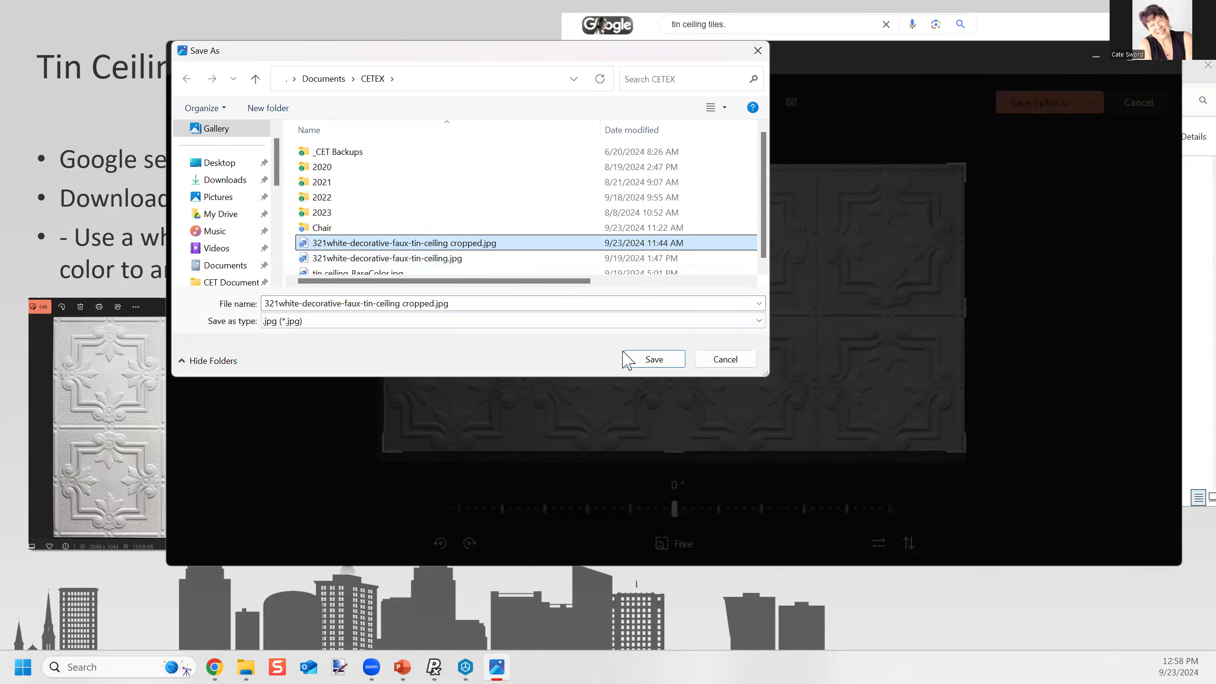
click(654, 359)
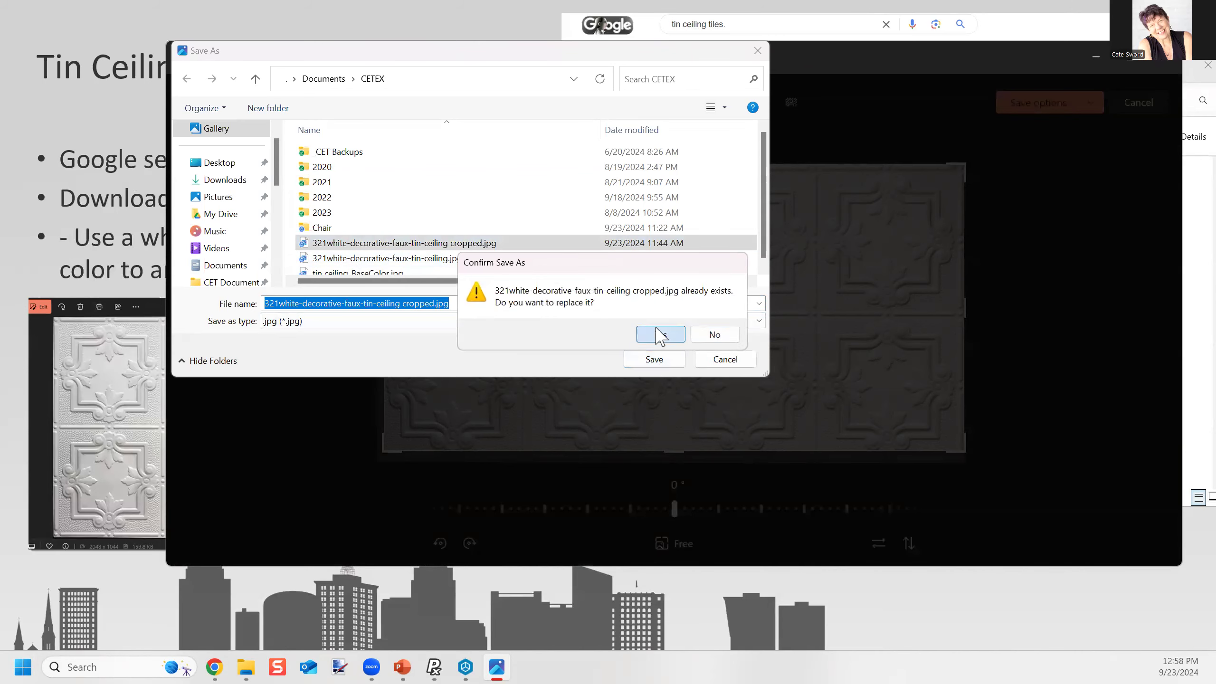
click(661, 334)
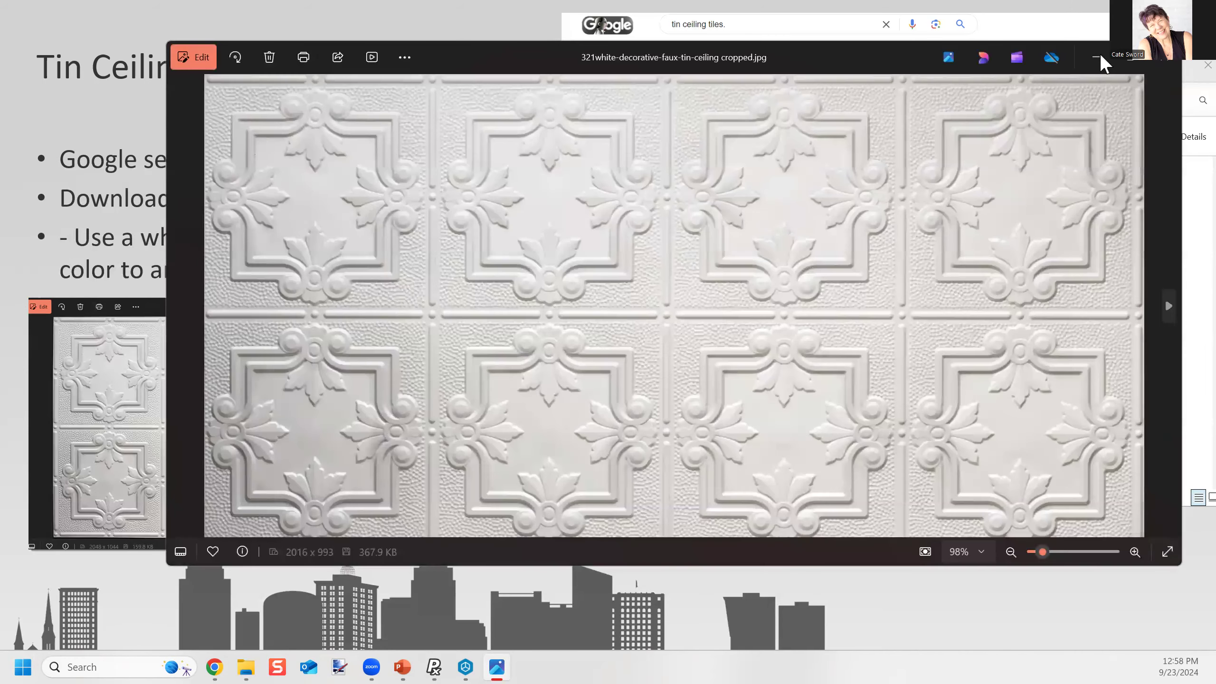
click(1098, 56)
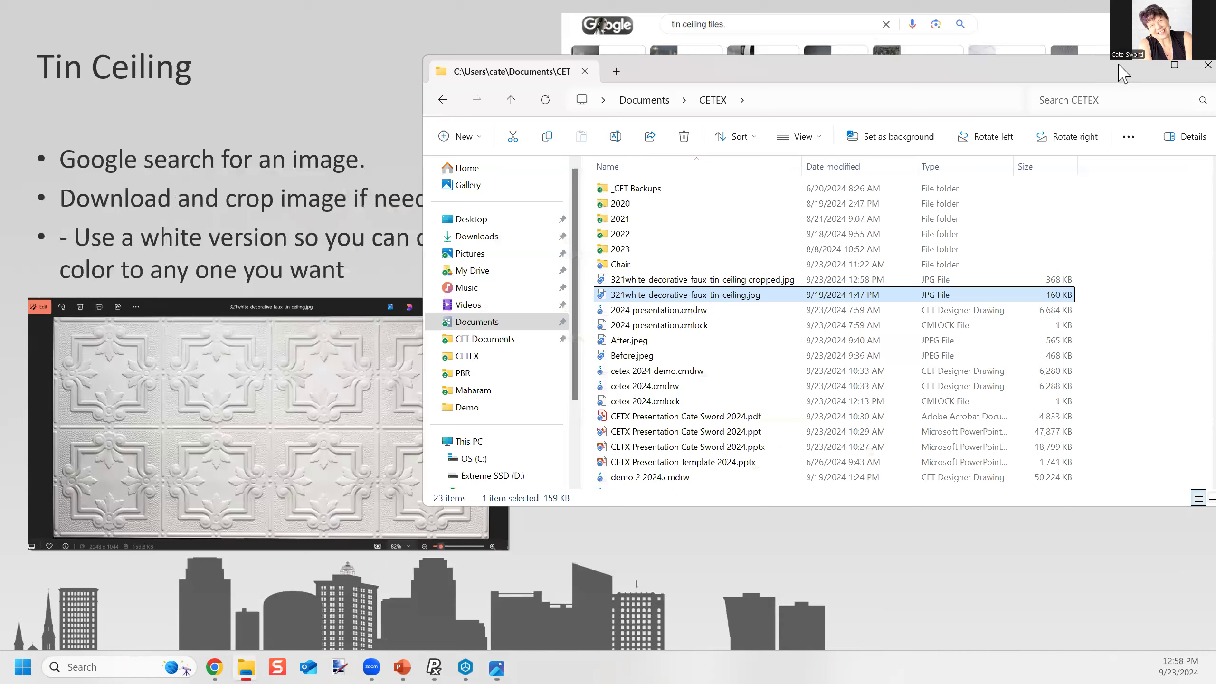
drag(1033, 75, 657, 172)
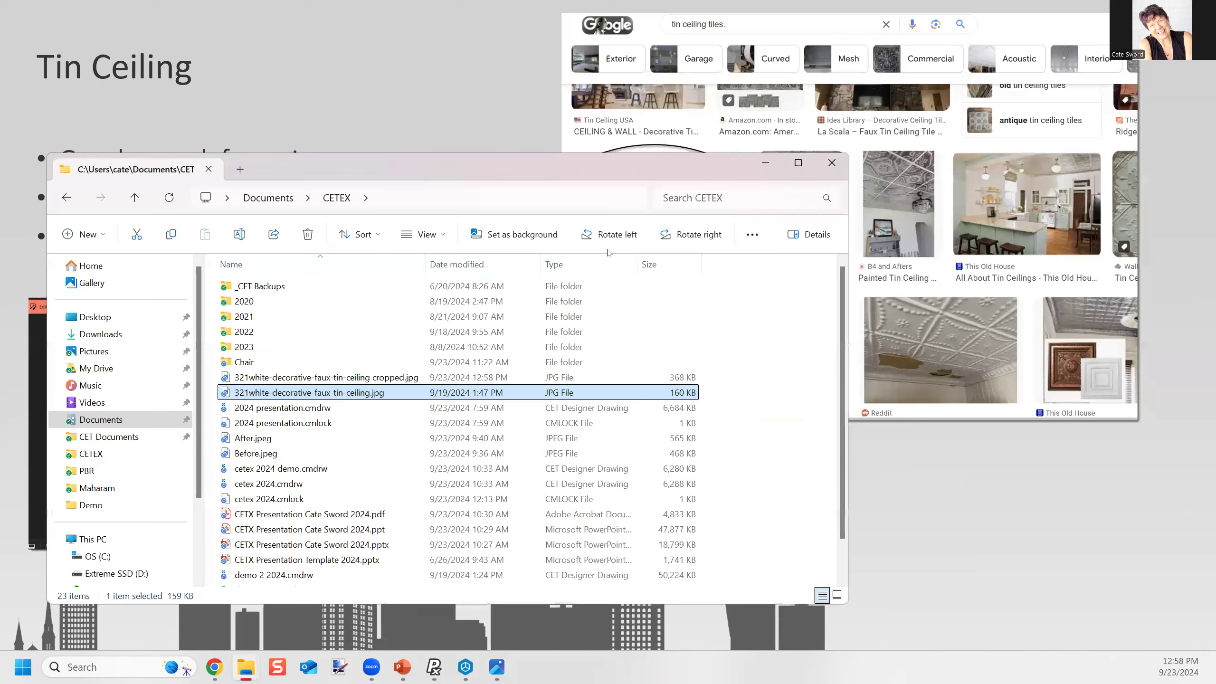
Step: Switch to the CET drawing, open the Material Explorer from Rendering Tools, and launch the Material Lab
key(alt+Tab)
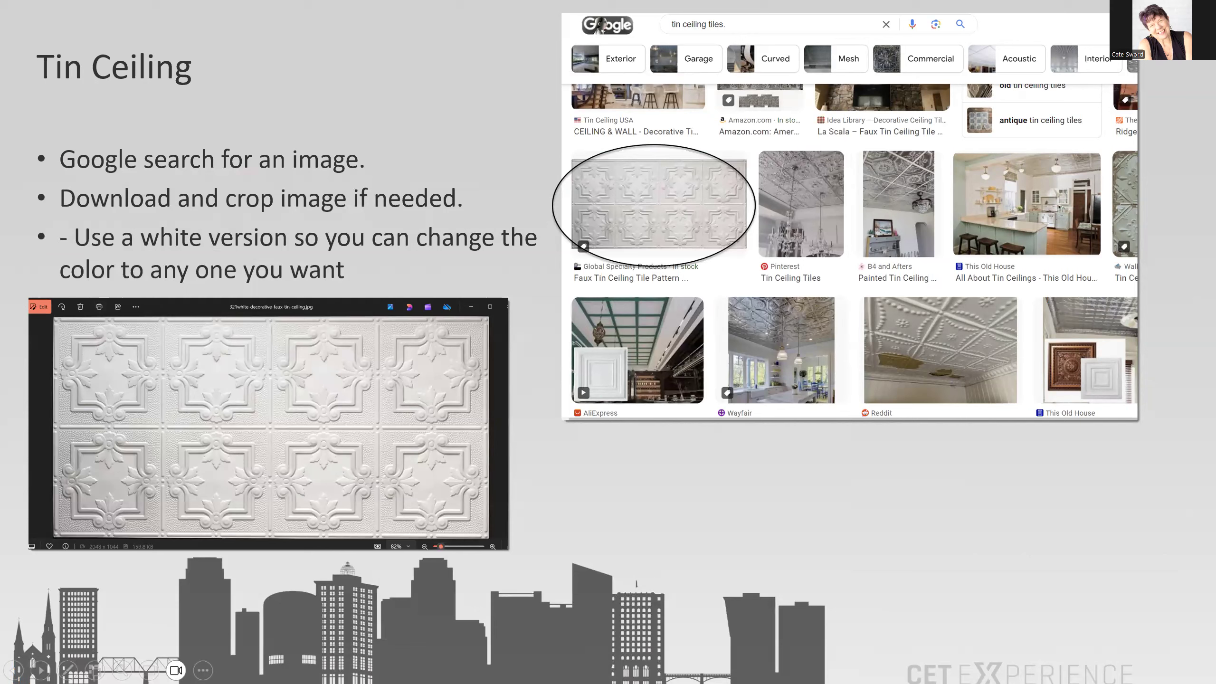
key(alt+Tab)
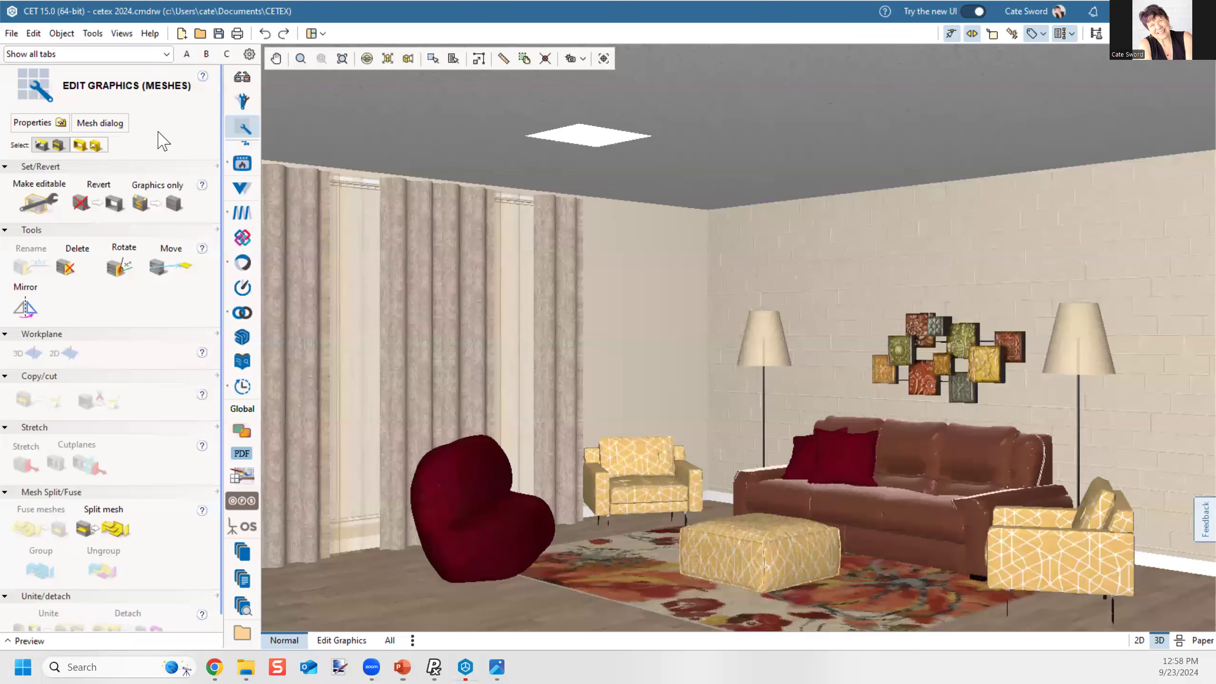
mouse_move(239, 119)
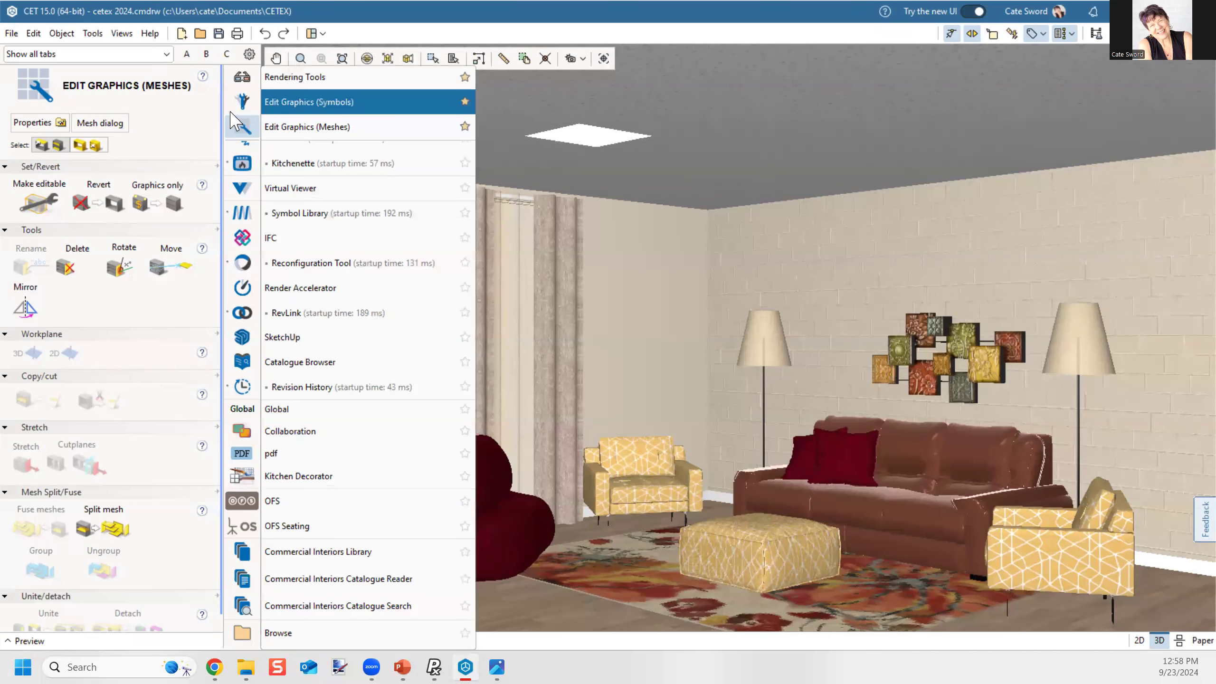
click(241, 77)
click(31, 143)
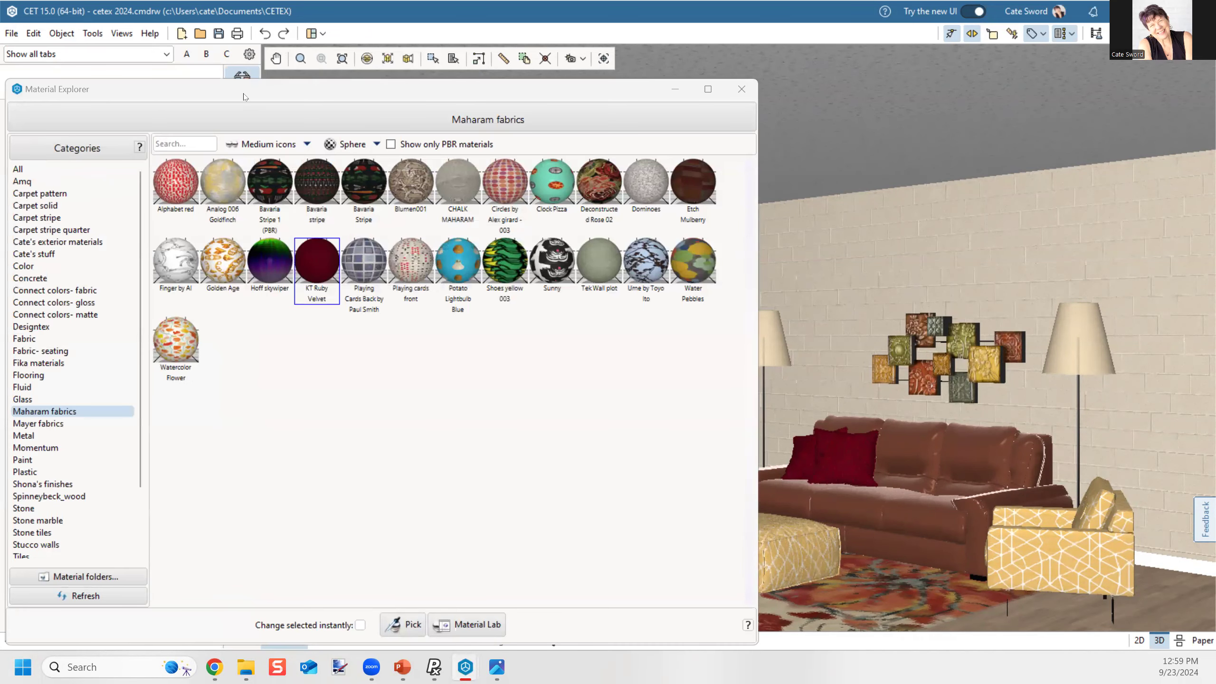
drag(243, 97, 464, 13)
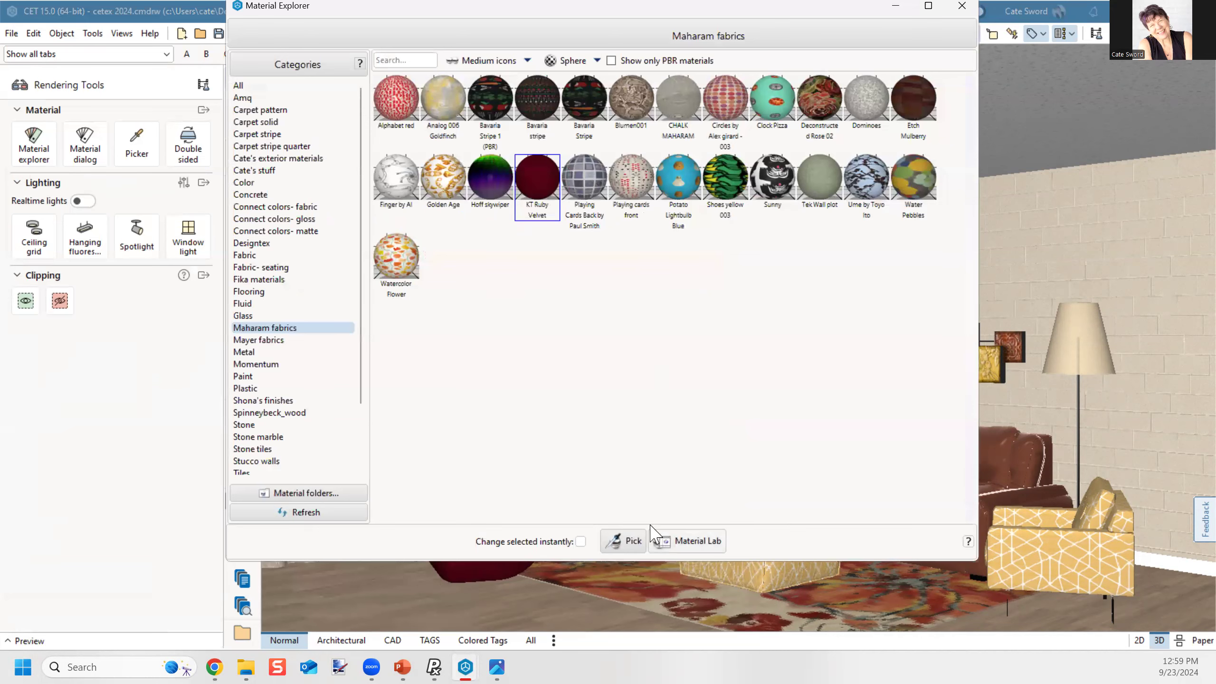
click(696, 541)
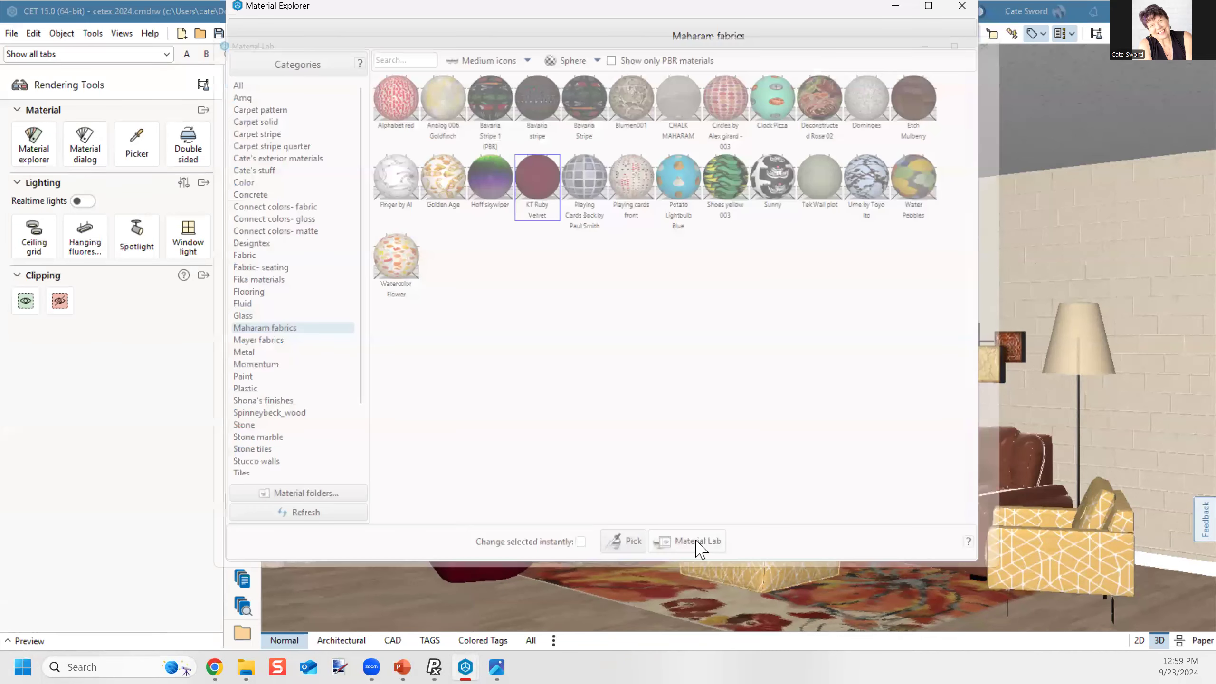
Step: Reset the cream hexagon-patterned PBR material in the Material Lab to a blank material
click(601, 558)
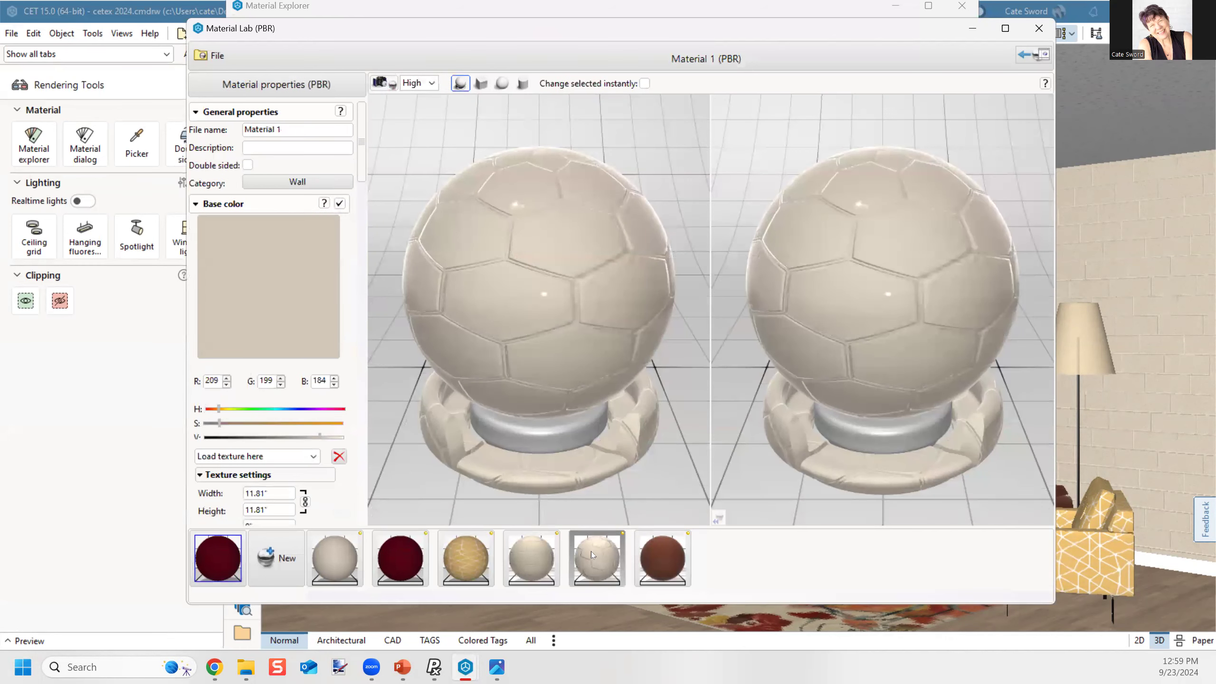
right_click(609, 558)
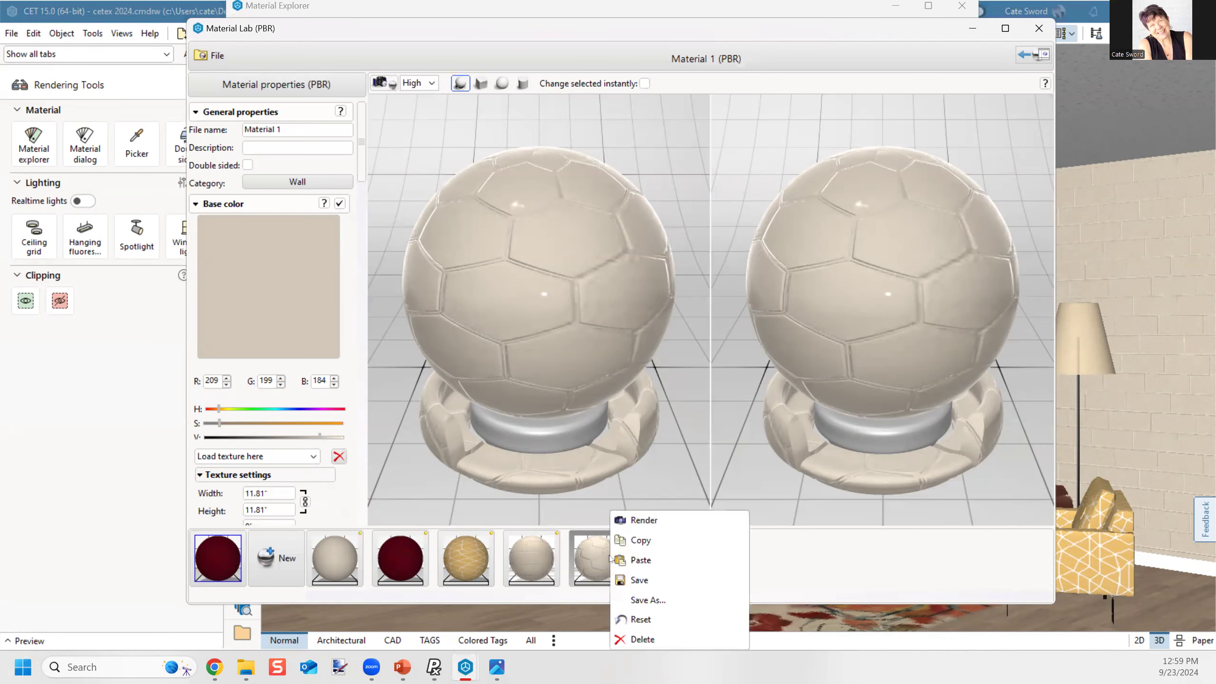
click(641, 619)
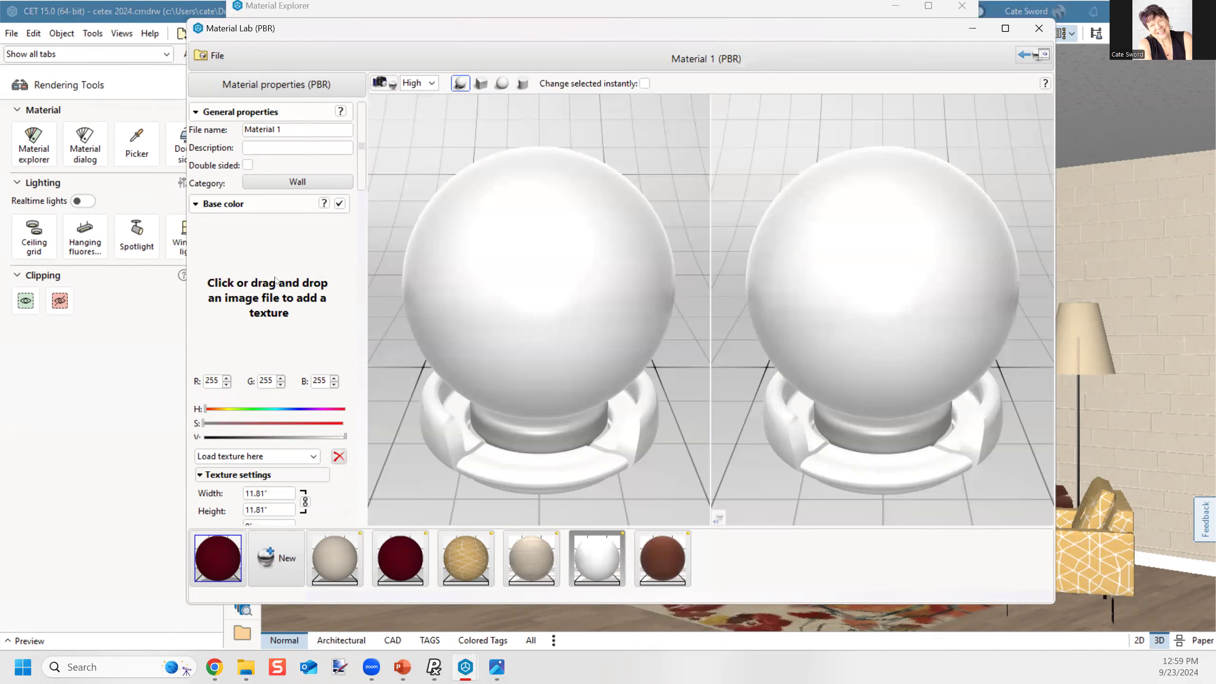
Step: Load 321white-decorative-faux-tin-ceiling cropped.jpg from the CETEX folder in Documents as the blank material's base color texture
click(276, 281)
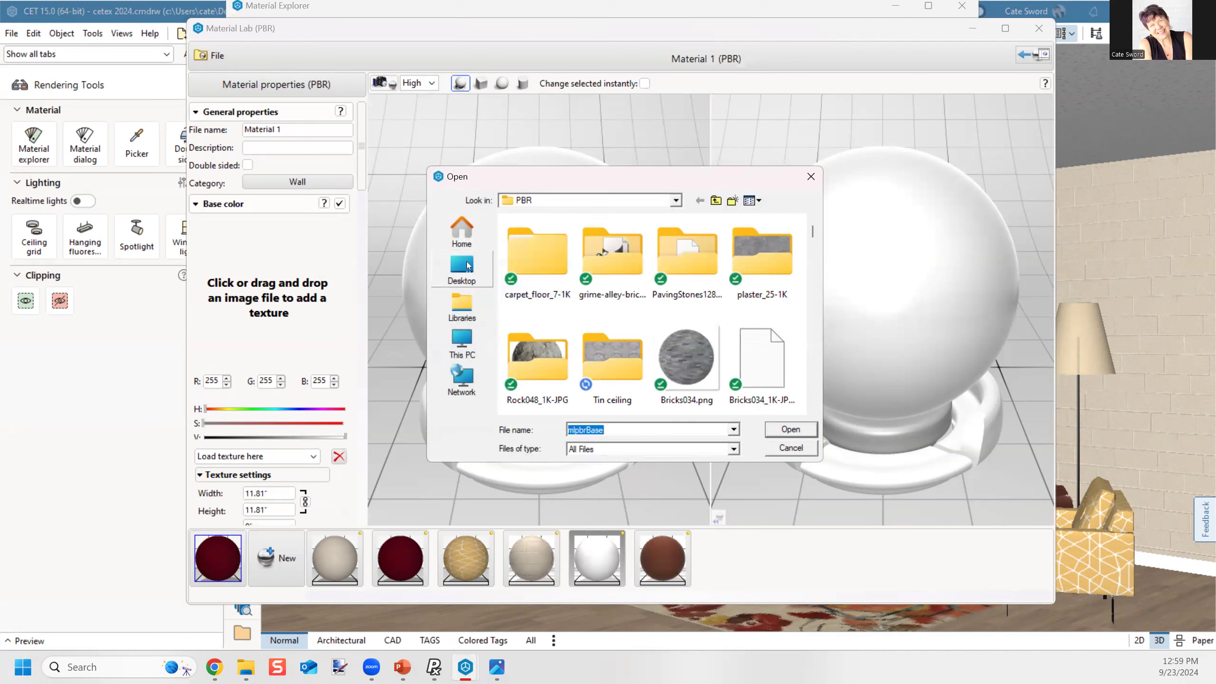
click(602, 200)
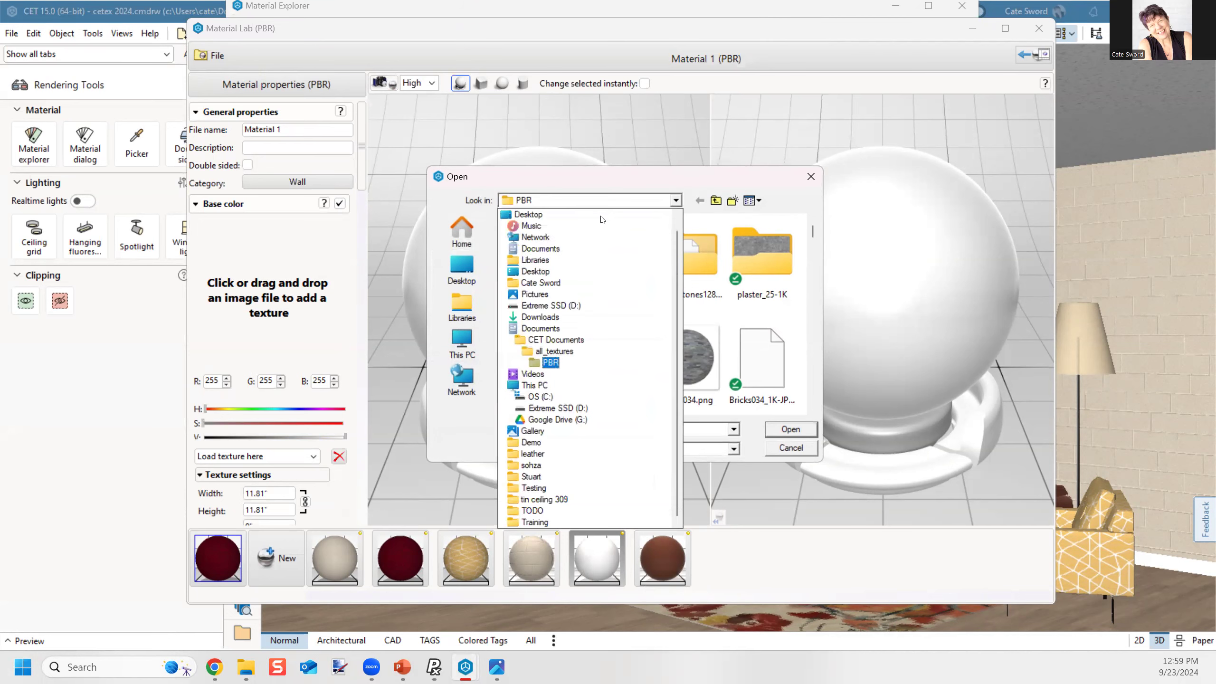
click(551, 341)
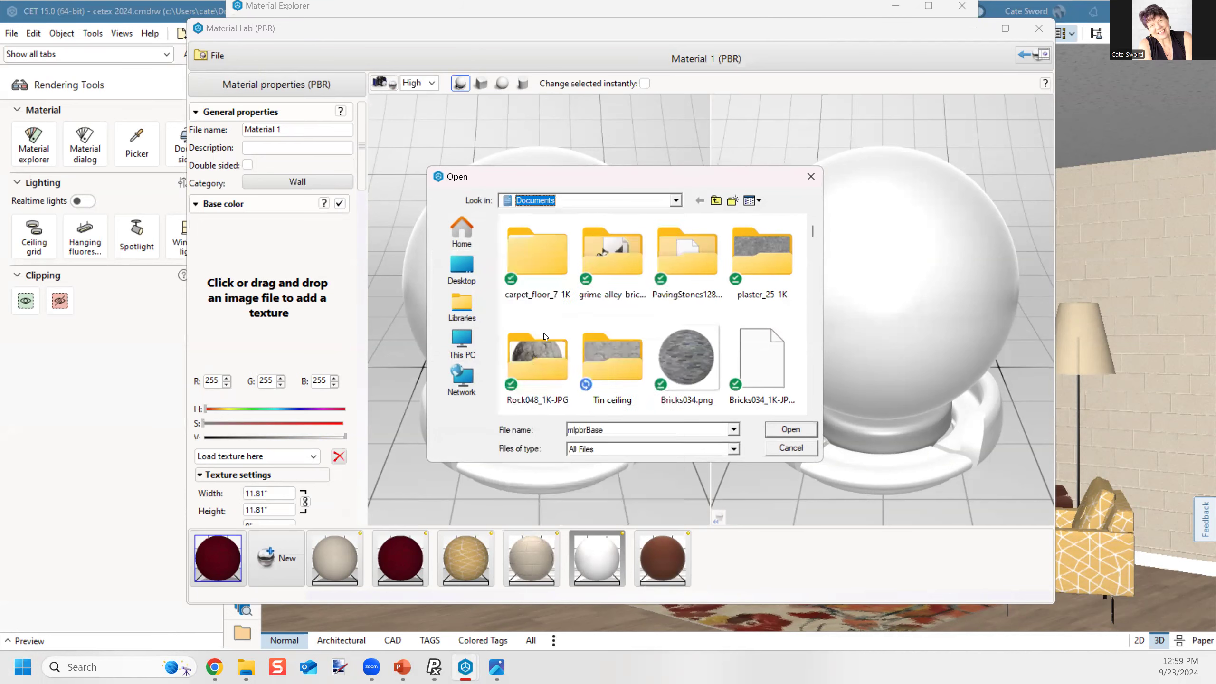
double_click(529, 277)
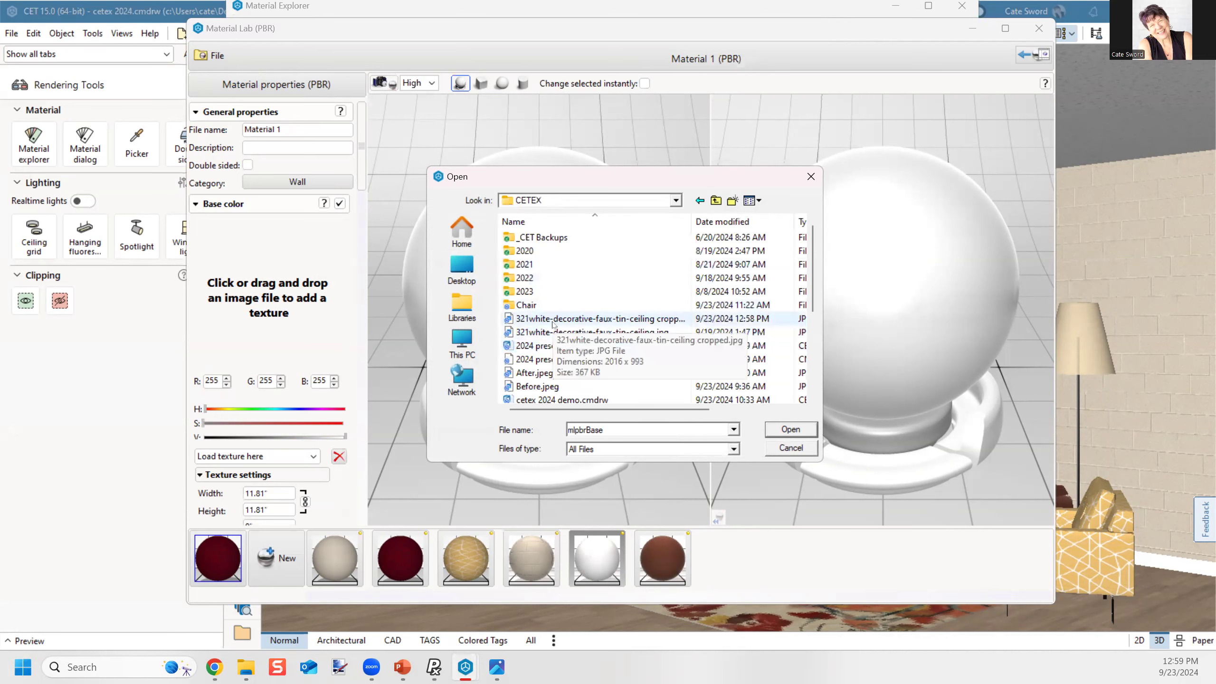
double_click(570, 319)
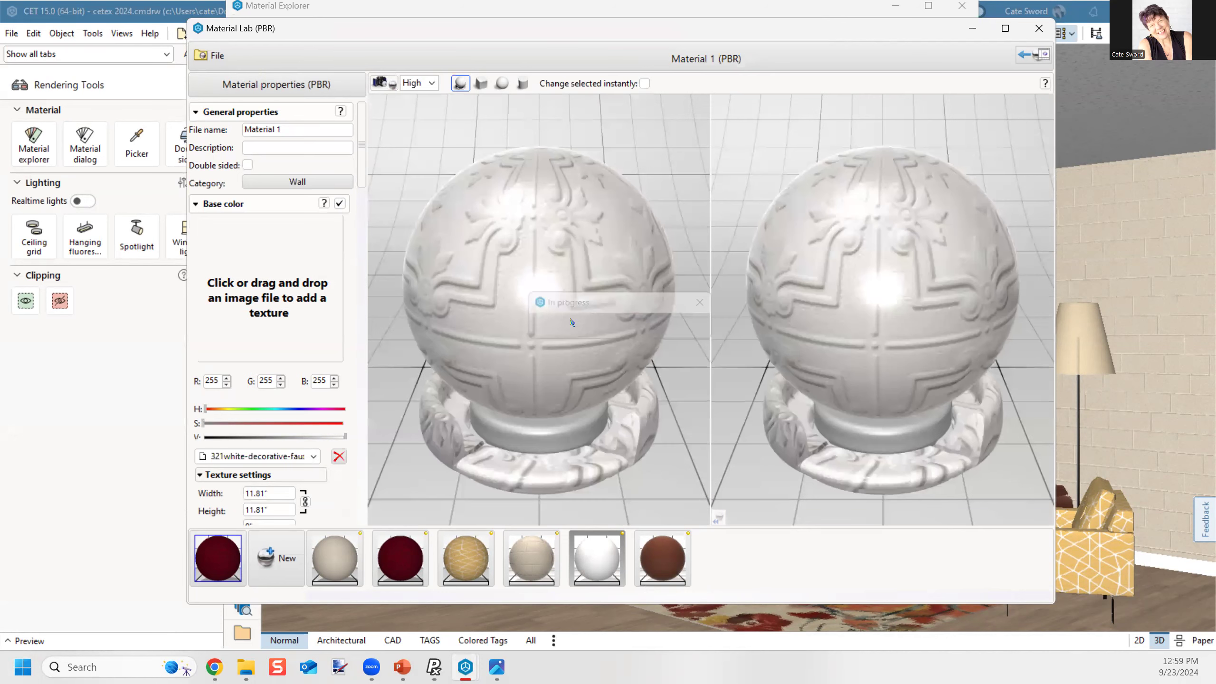
Step: Preview the tin ceiling material on a cube and set its texture size to 48" wide by 24" high
click(481, 83)
drag(584, 405, 573, 443)
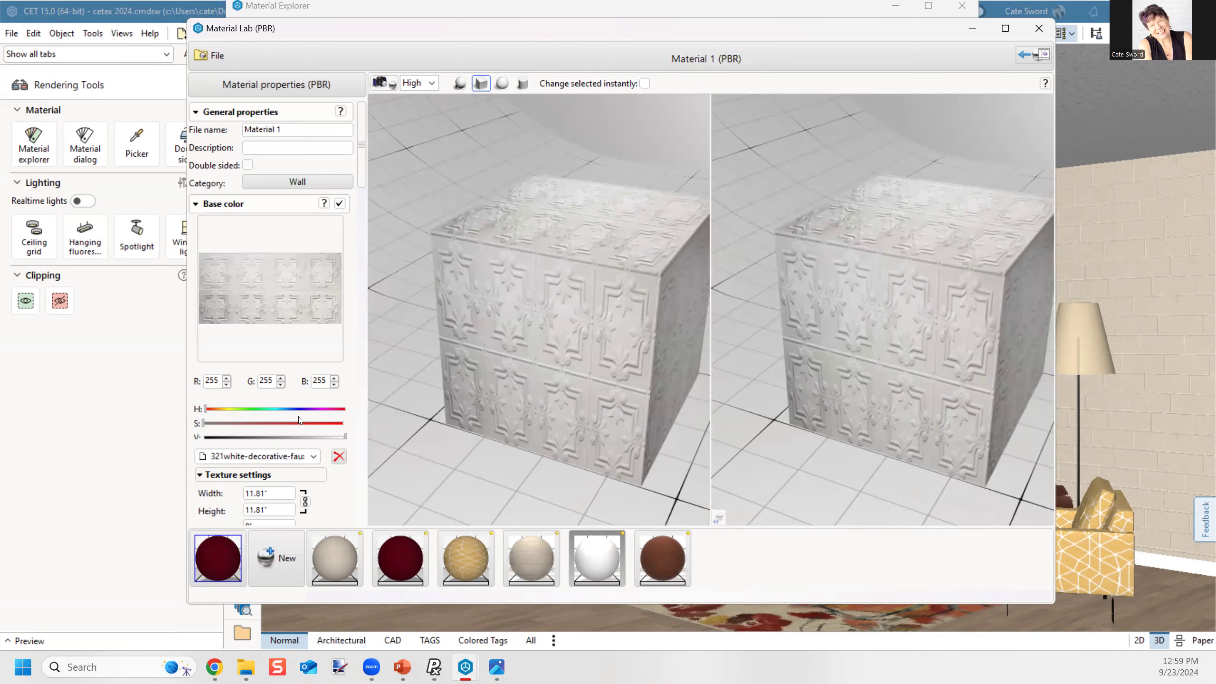
scroll(299, 419, down, 2)
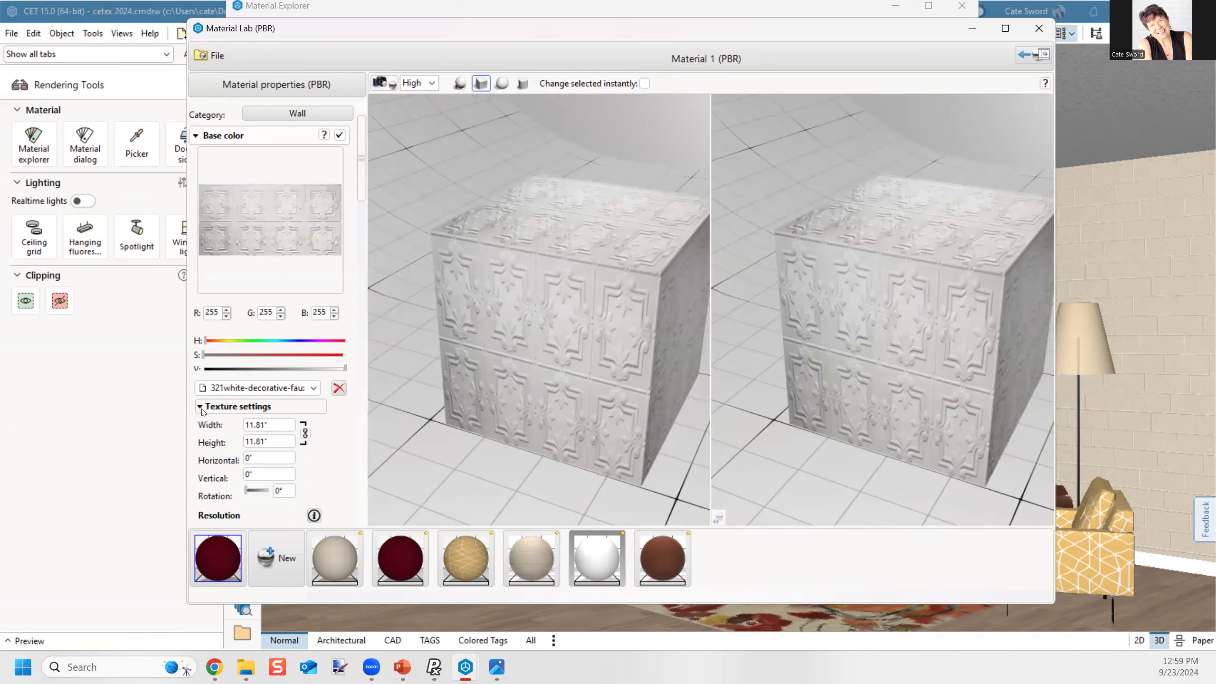
double_click(282, 423)
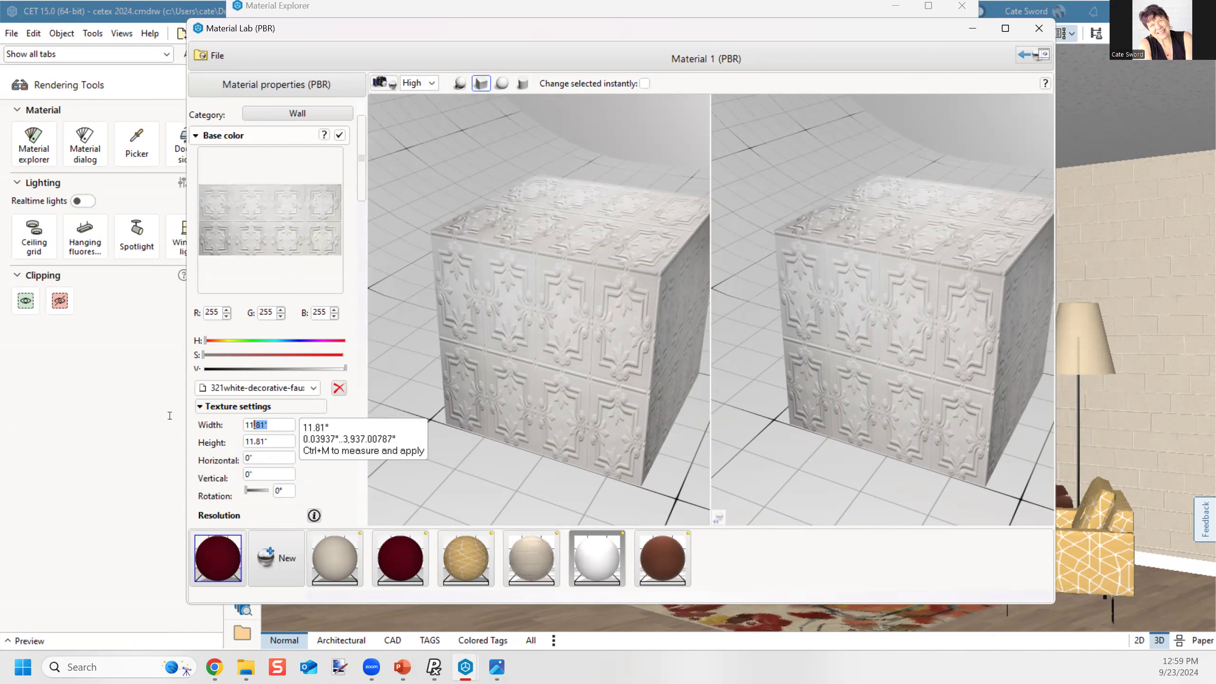
text(48)
key(Tab)
text(24)
key(Return)
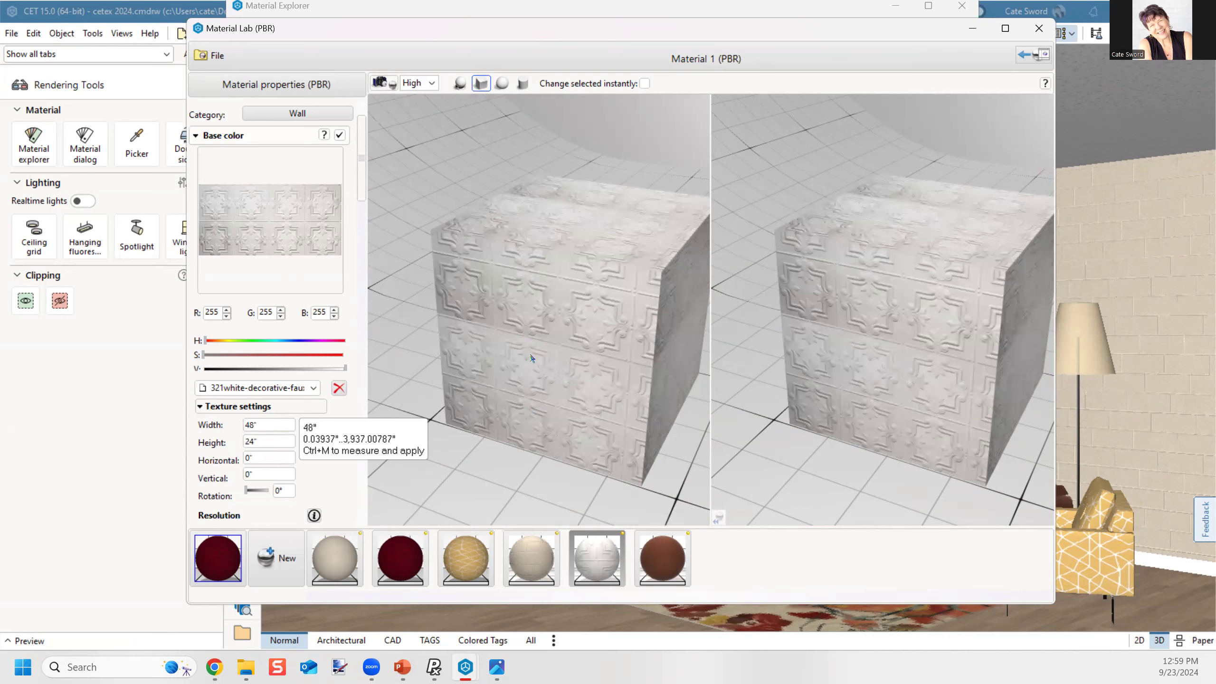
Step: Move the Material Lab aside and apply the tin ceiling material to the room's custom fluorescent ceiling
middle_drag(537, 408, 603, 405)
scroll(553, 361, up, 3)
scroll(537, 344, down, 5)
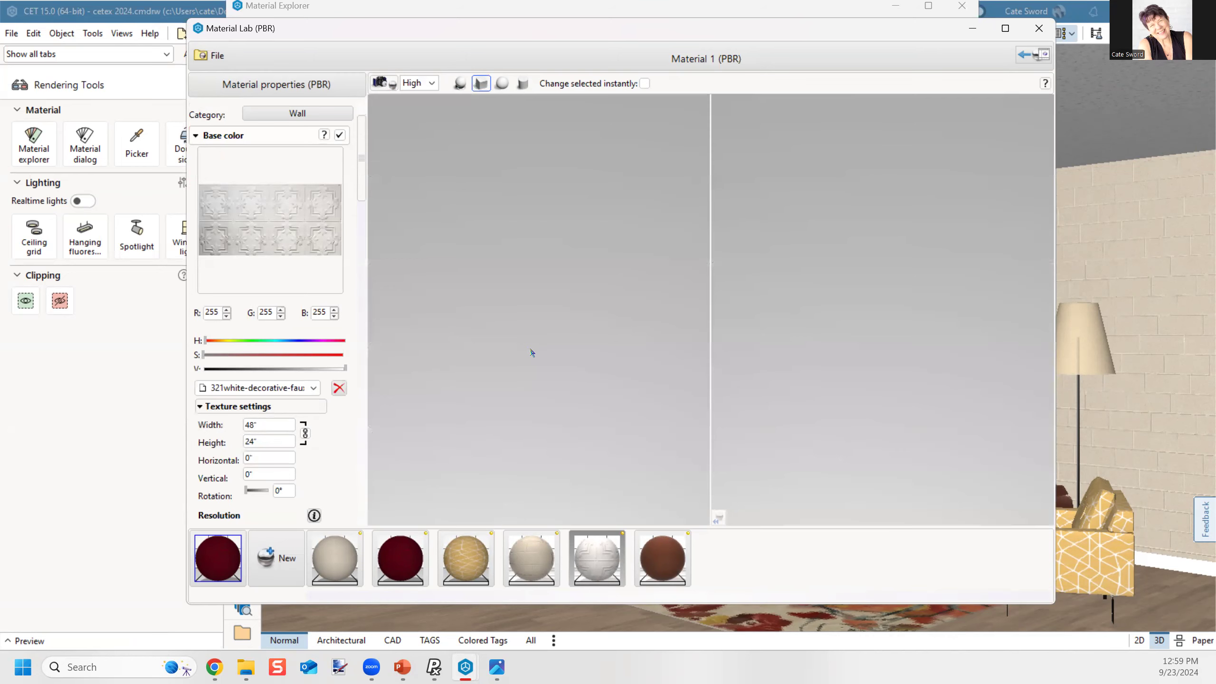
middle_drag(537, 344, 526, 268)
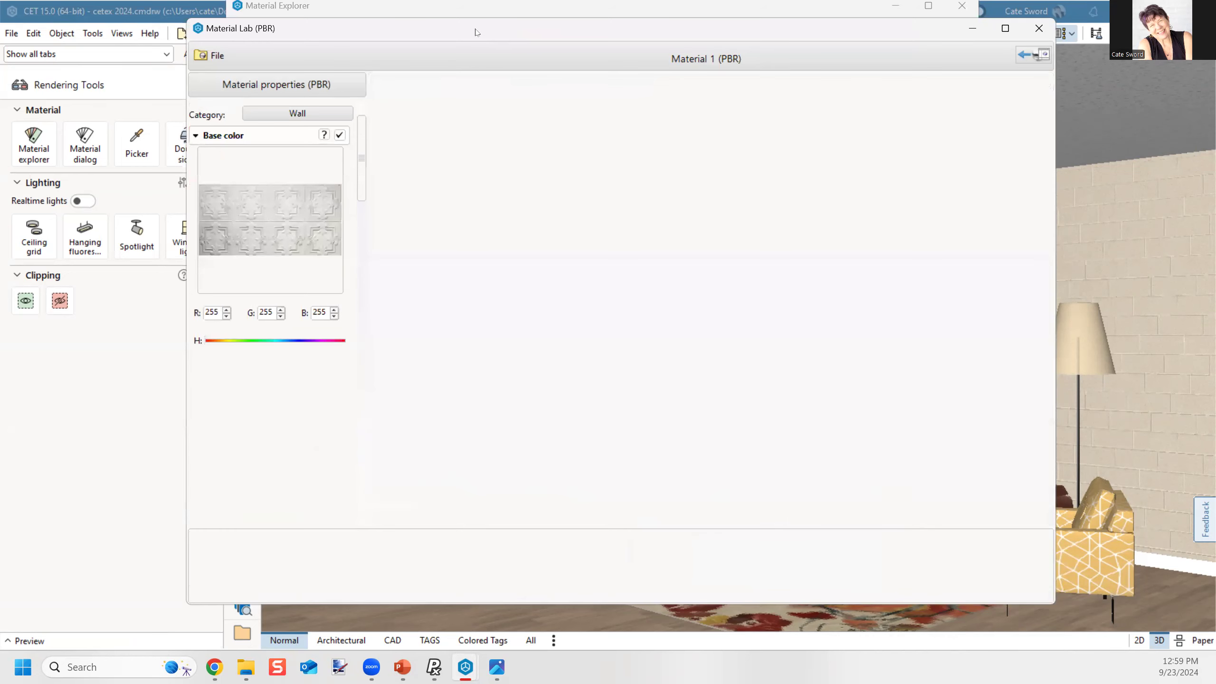
drag(483, 33, 47, 79)
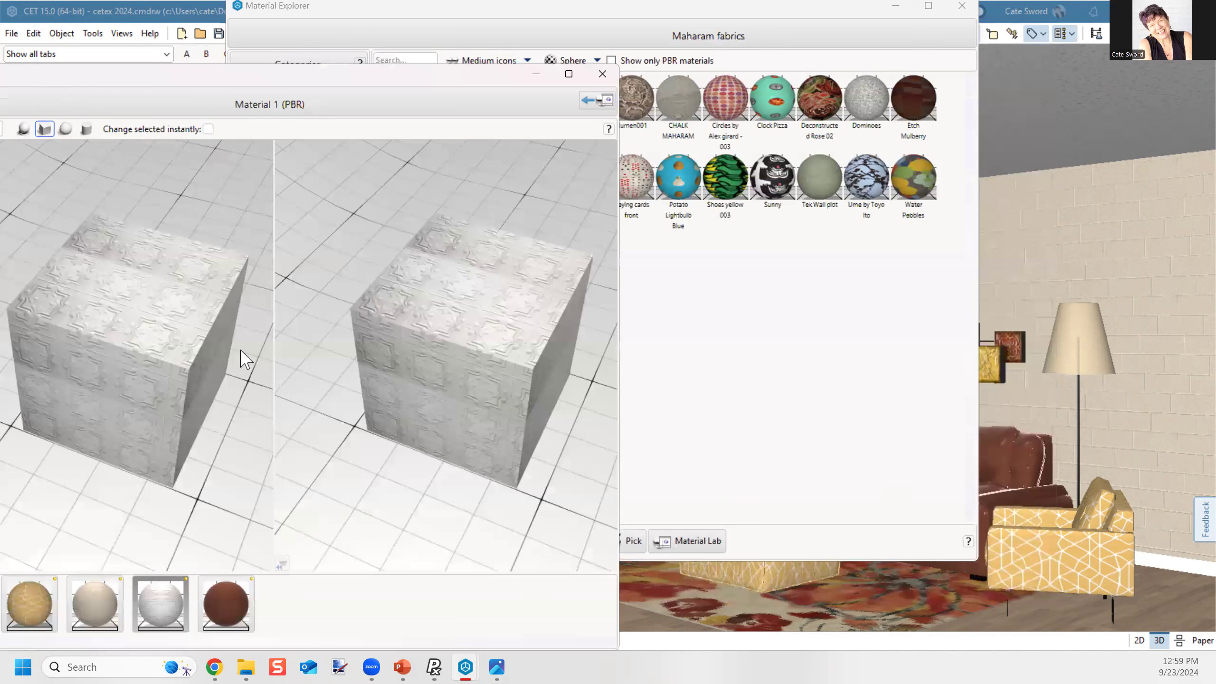
click(153, 613)
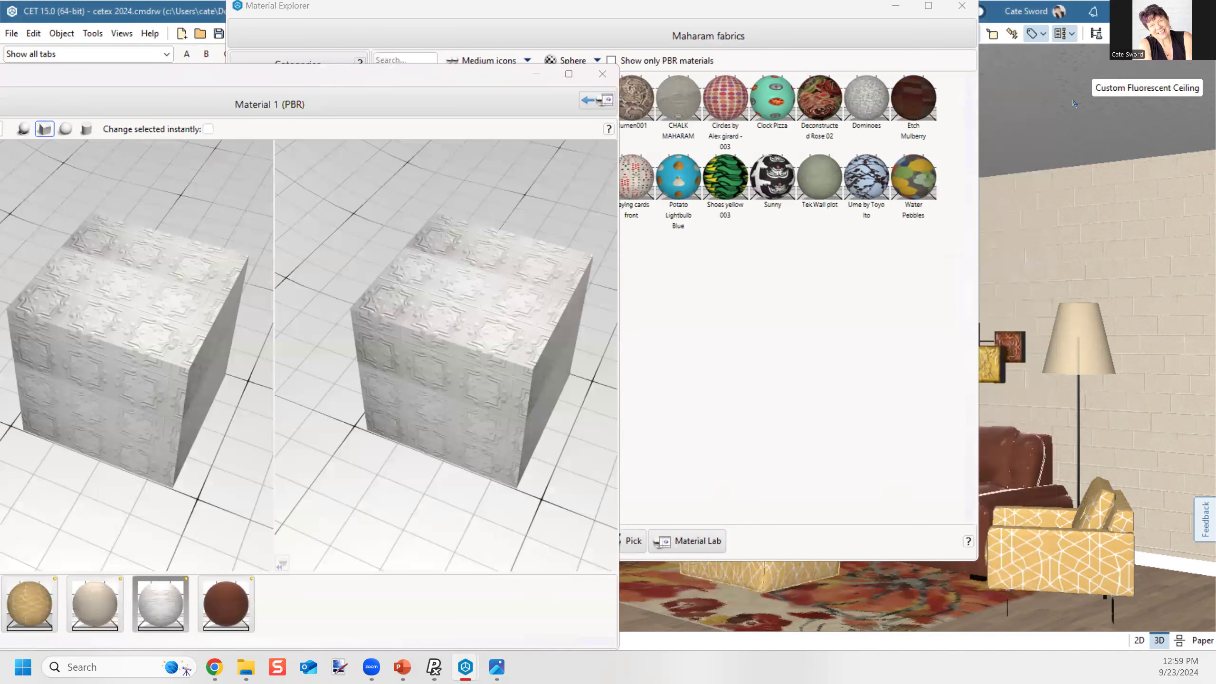
click(162, 613)
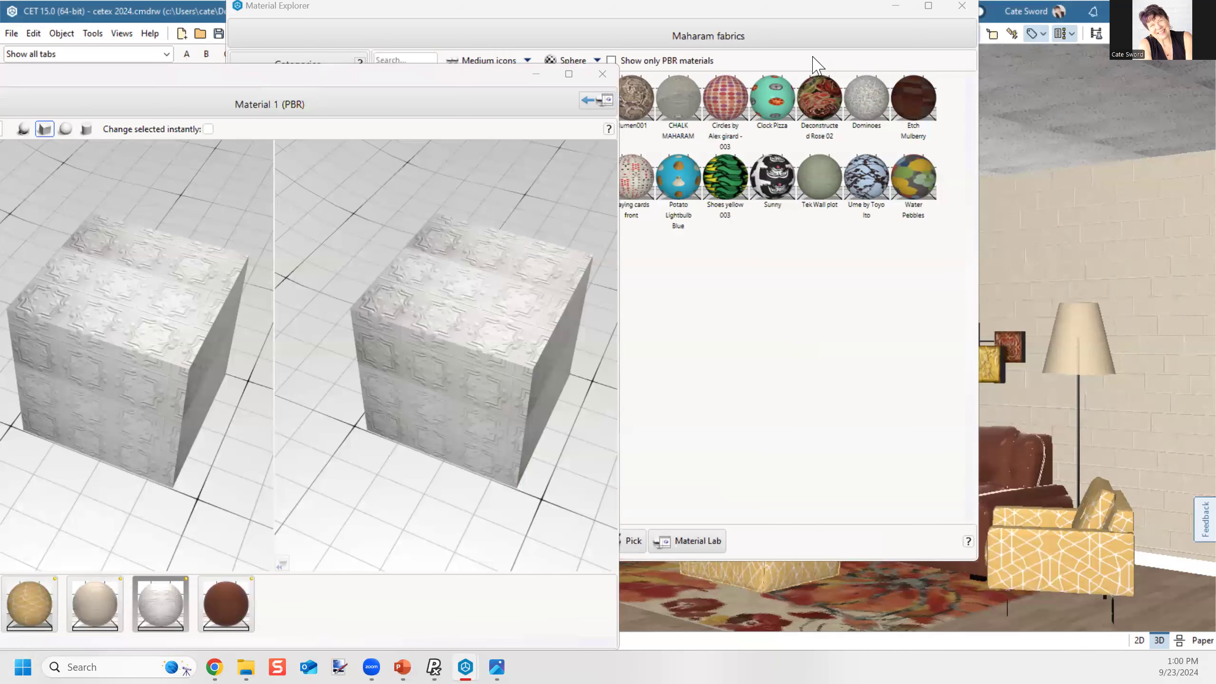
Step: Move the Material Explorer out of the way and examine the tiling of the tin texture on the ceiling up close
click(641, 15)
drag(636, 7, 1, 155)
middle_drag(861, 209, 999, 158)
scroll(876, 229, up, 2)
scroll(862, 193, up, 2)
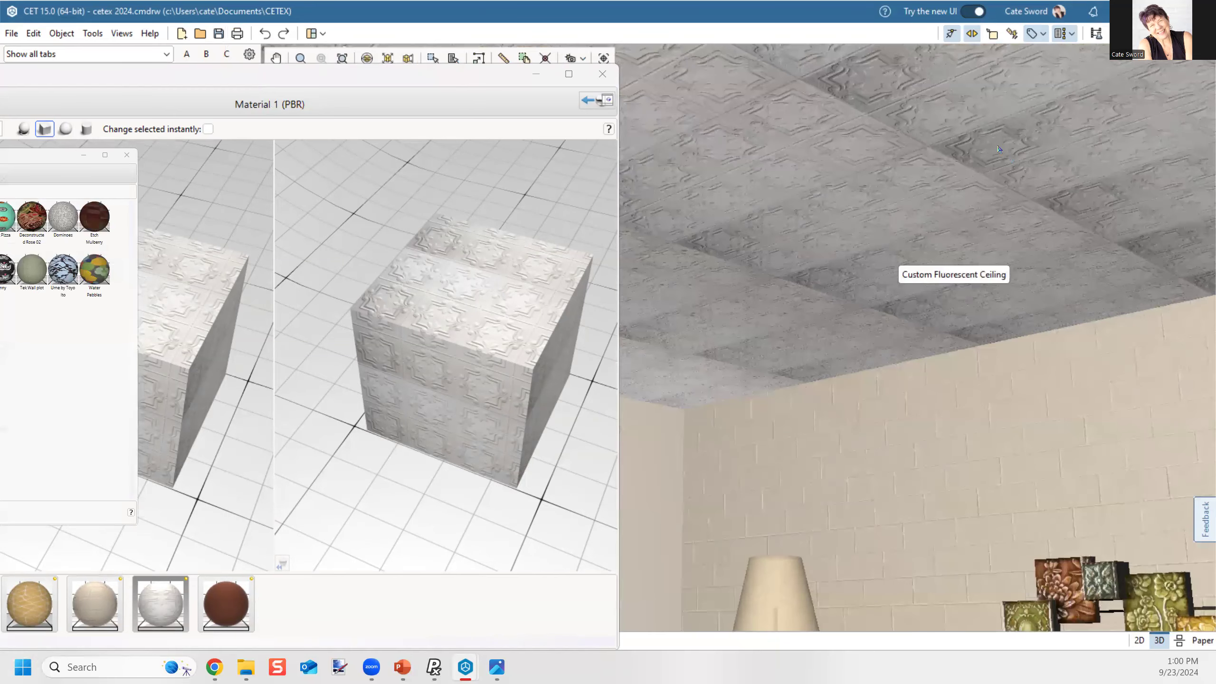
drag(139, 70, 770, 4)
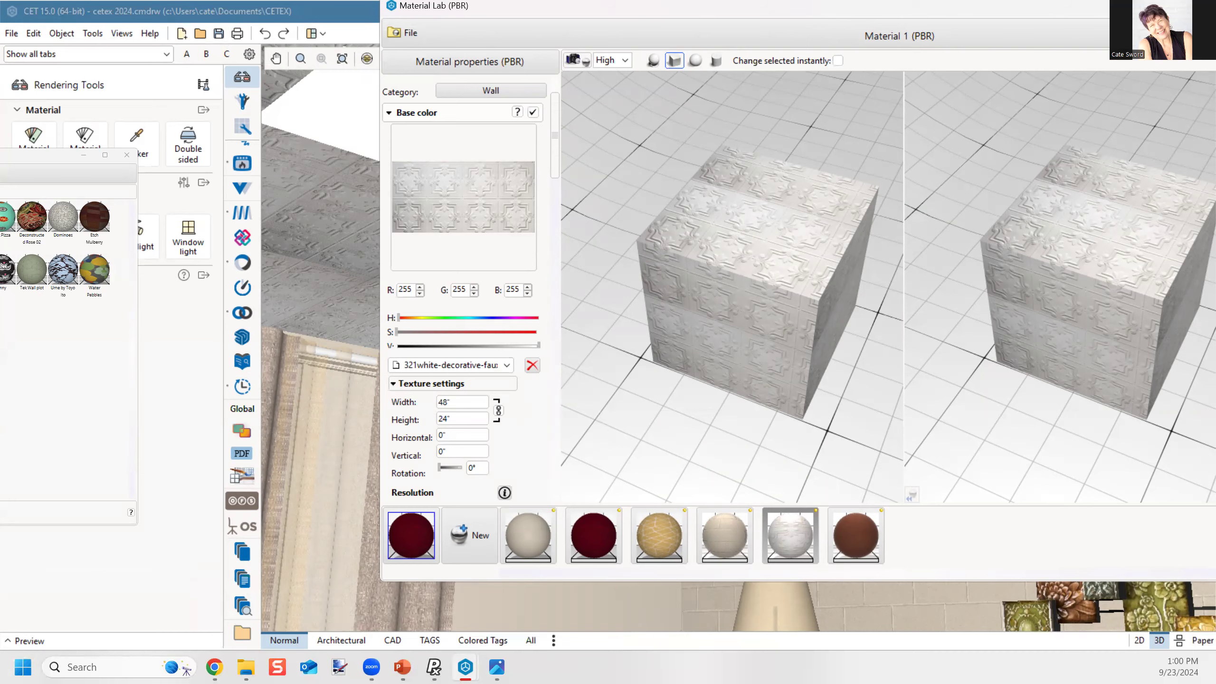
Step: Switch to the PowerPoint presentation and advance from the Tin Ceiling slide to the Tiling issues slide
click(402, 666)
click(671, 464)
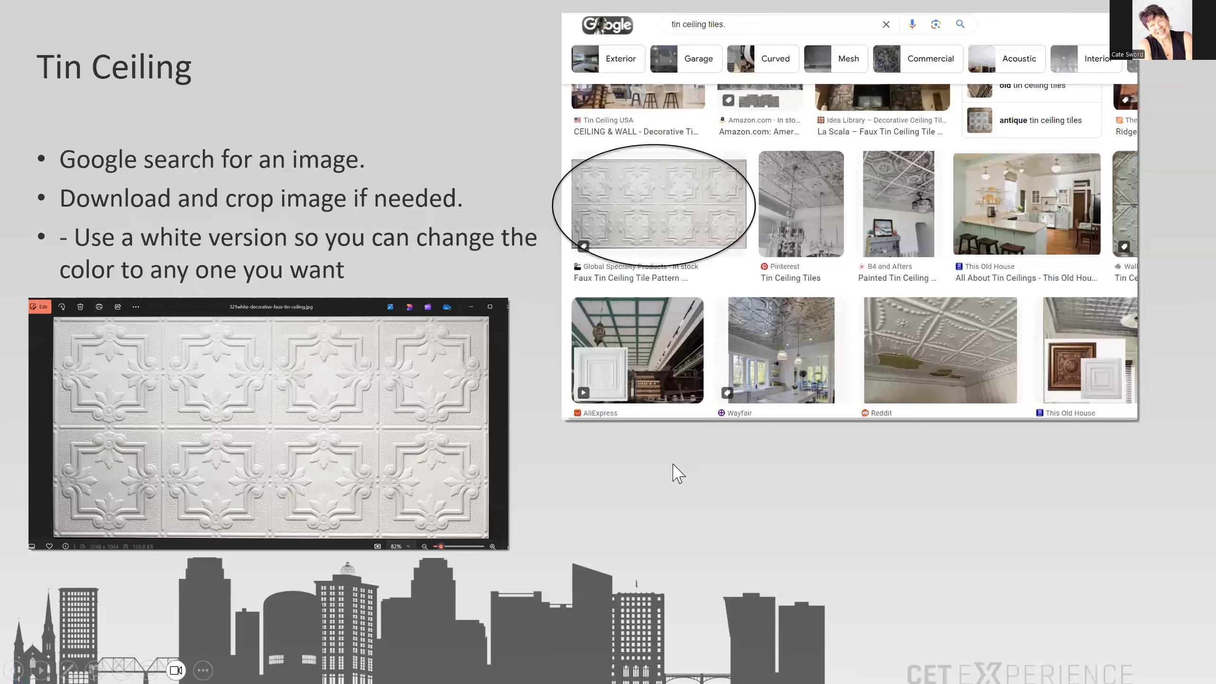
click(667, 459)
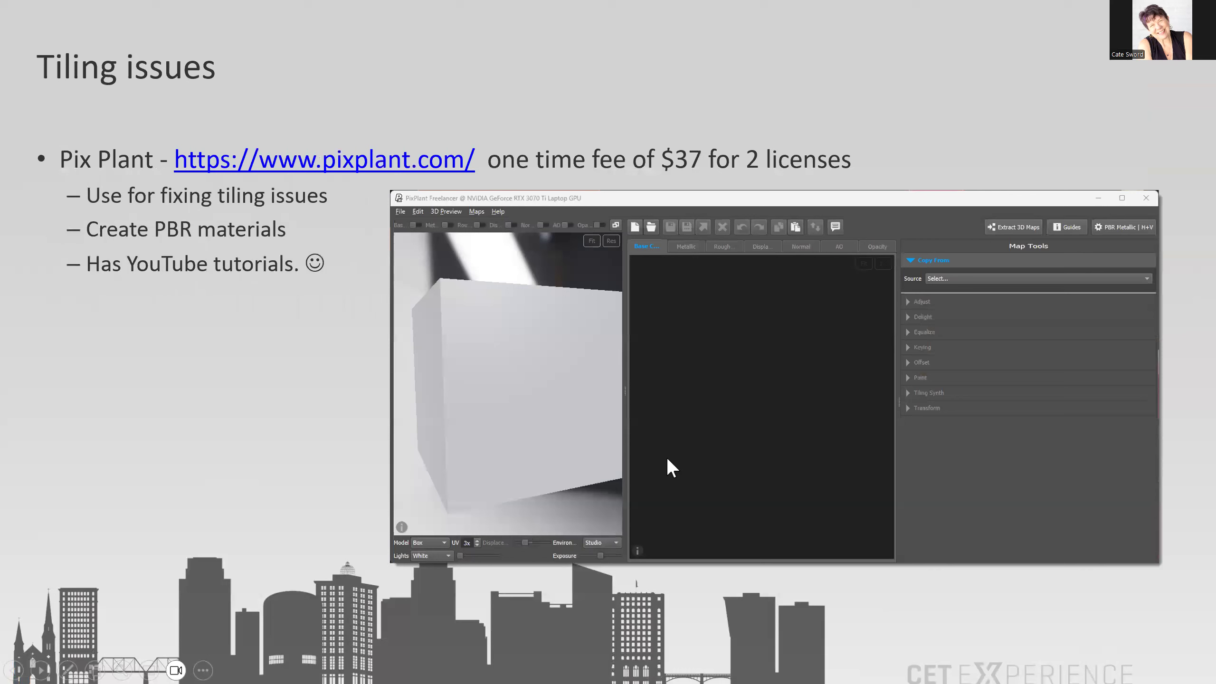
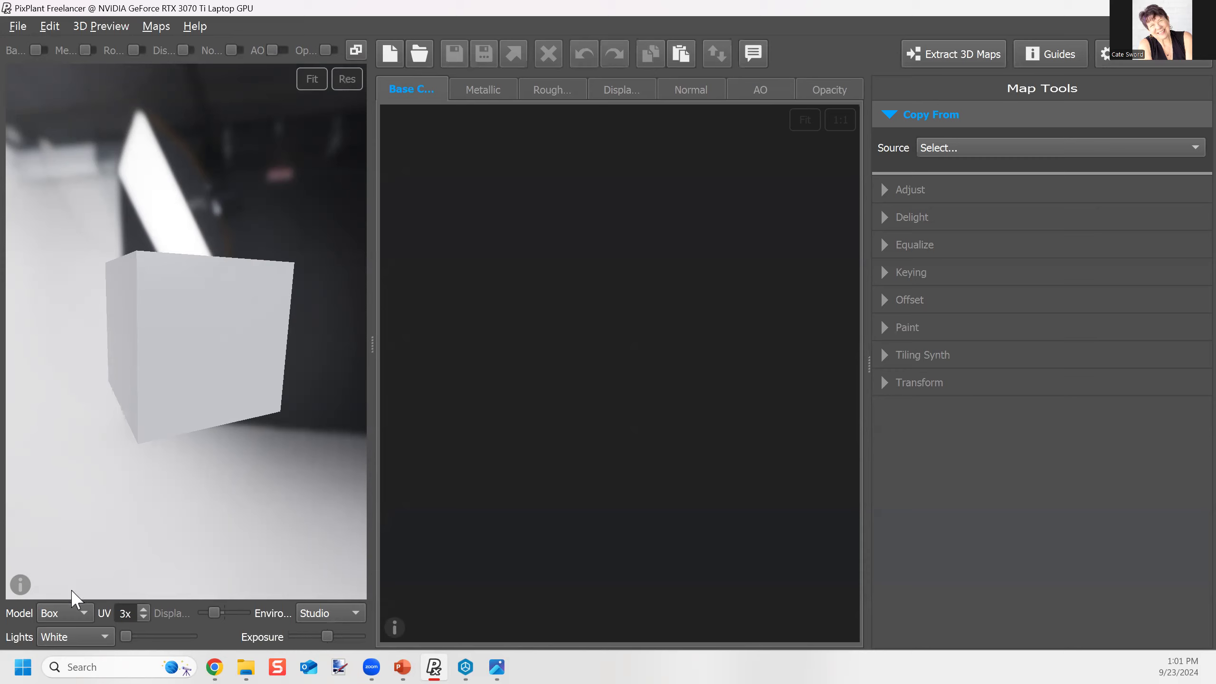
Step: Set PixPlant's 3D preview environment to House and examine the box from another angle
click(331, 611)
click(317, 585)
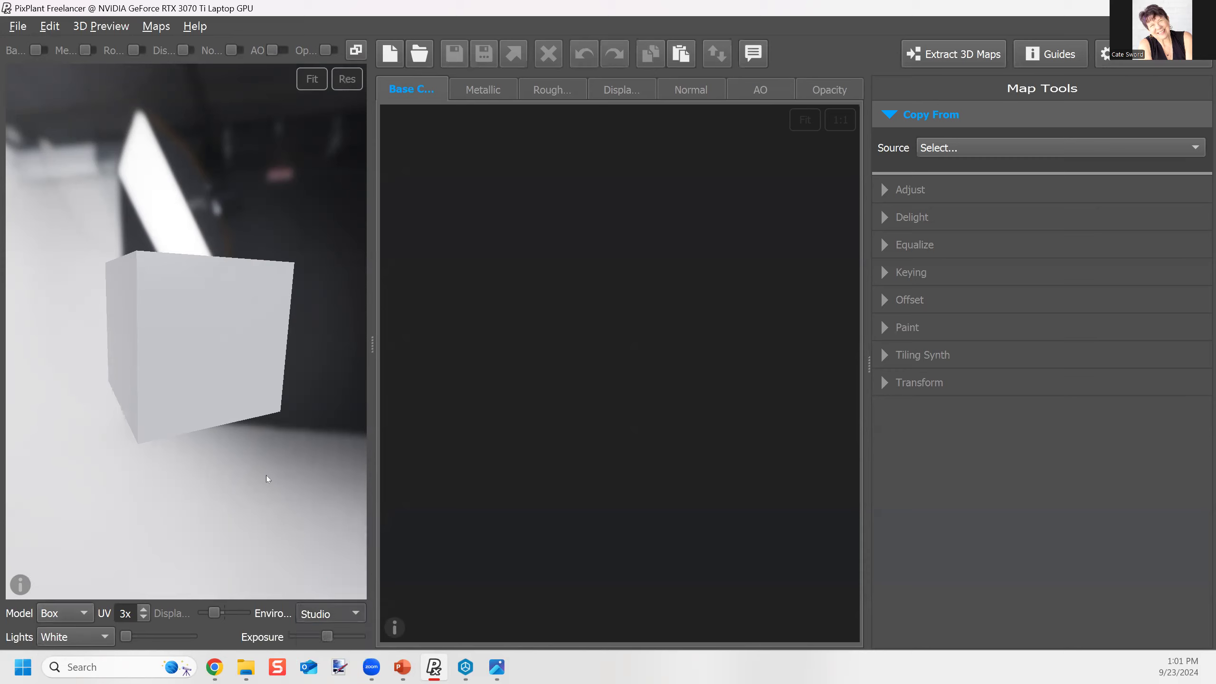
drag(345, 508, 133, 531)
right_drag(133, 531, 142, 531)
scroll(181, 495, up, 1)
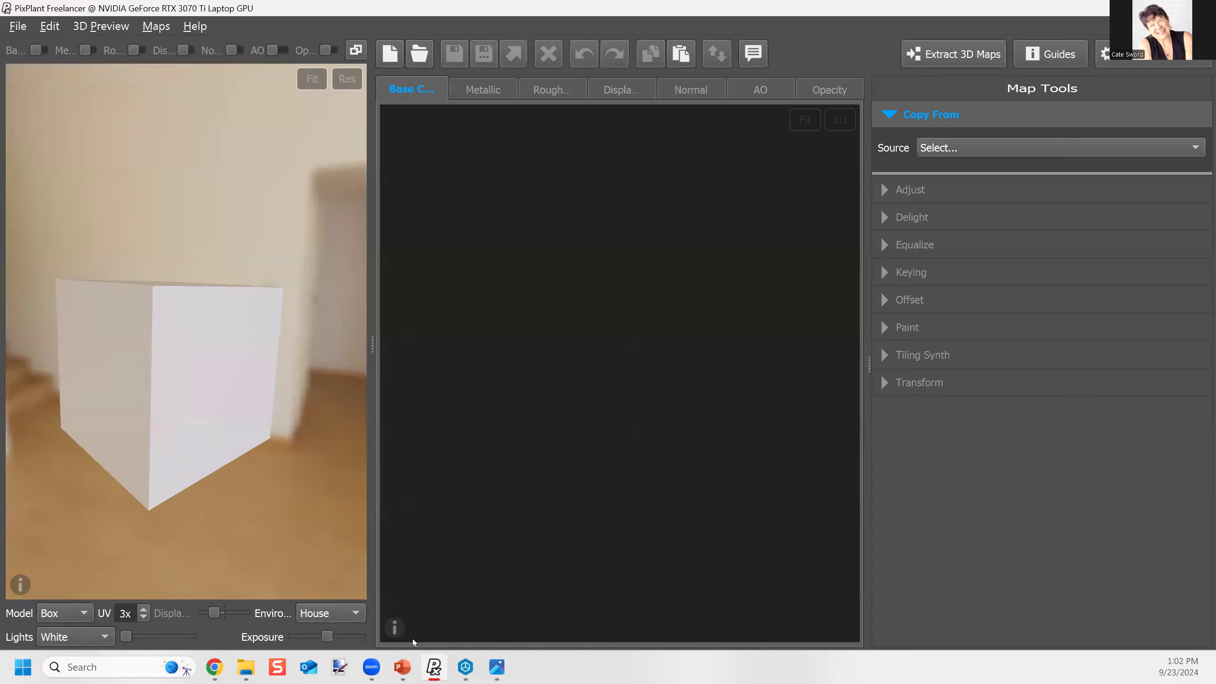
Step: Return the 3D preview environment to Studio and rotate the view around the box
click(348, 614)
click(323, 632)
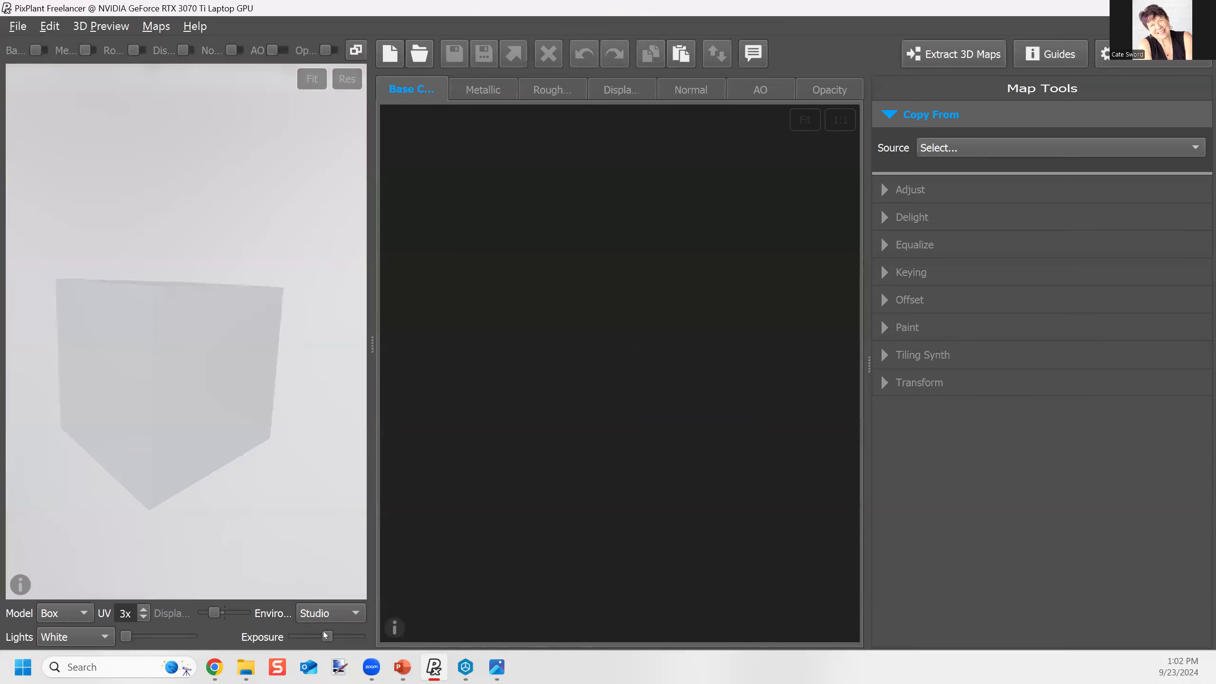
drag(271, 495, 294, 560)
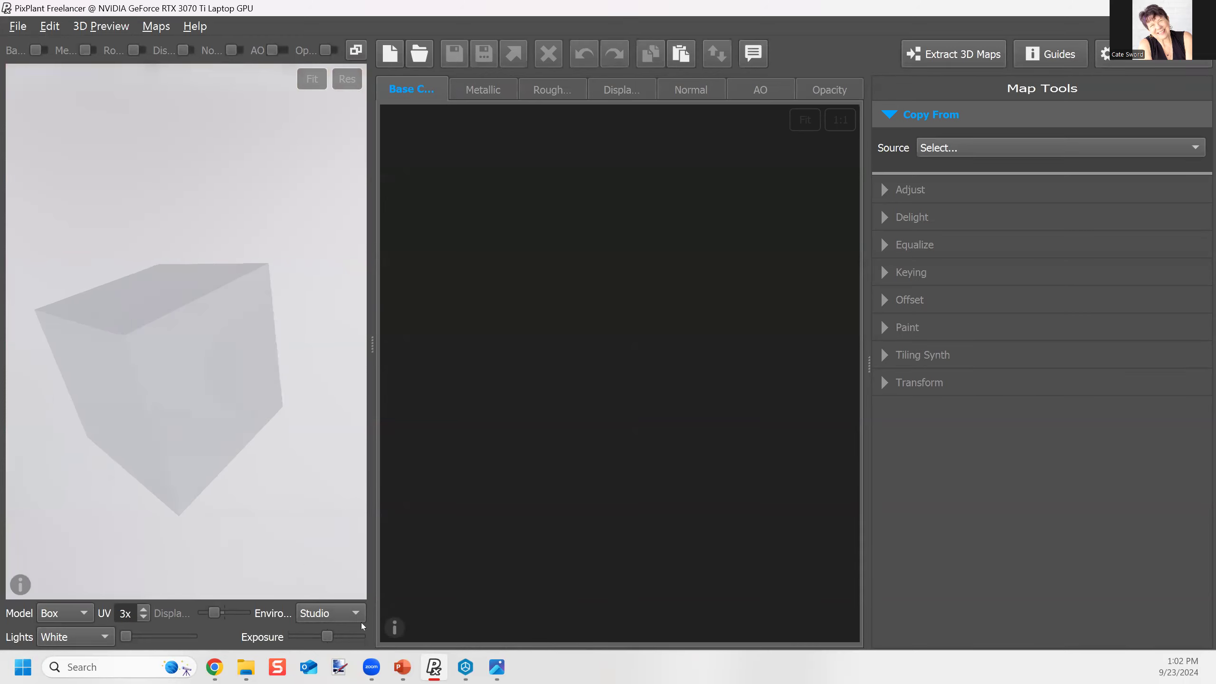
click(330, 613)
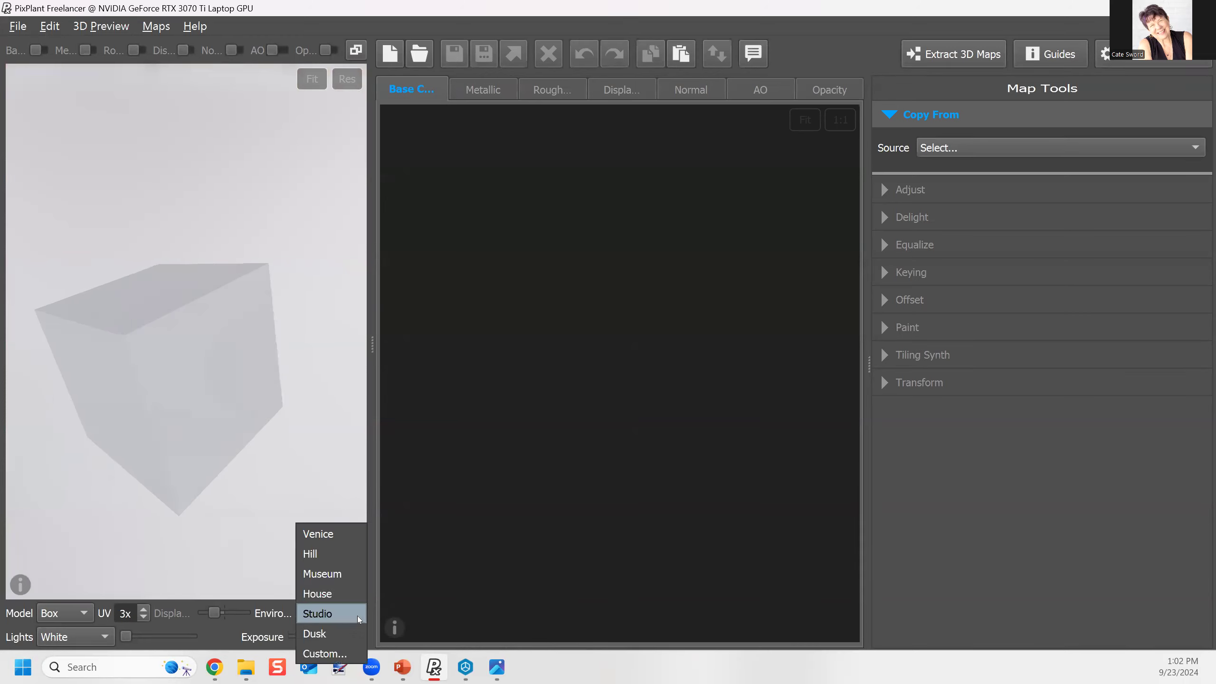
click(250, 473)
drag(154, 472, 258, 410)
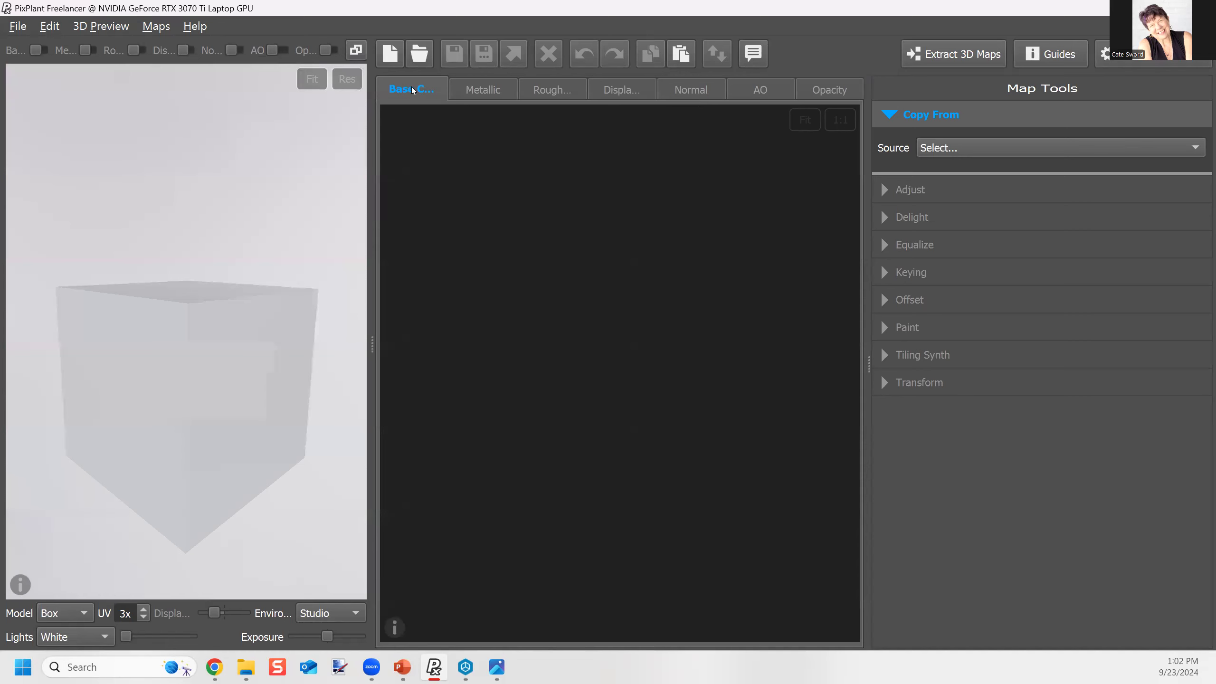
Step: Load 321white-decorative-faux-tin-ceiling cropped.jpg from the CETEX folder as the base color map and inspect its repeat on the preview box
mouse_move(248, 652)
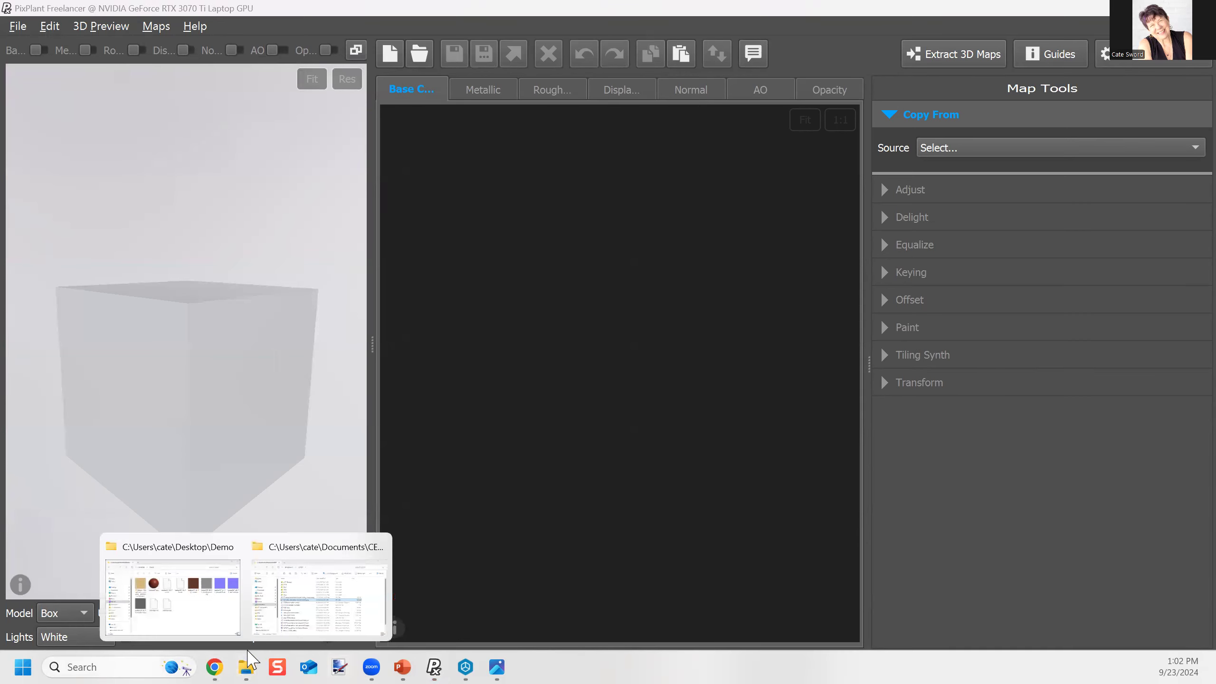
click(310, 596)
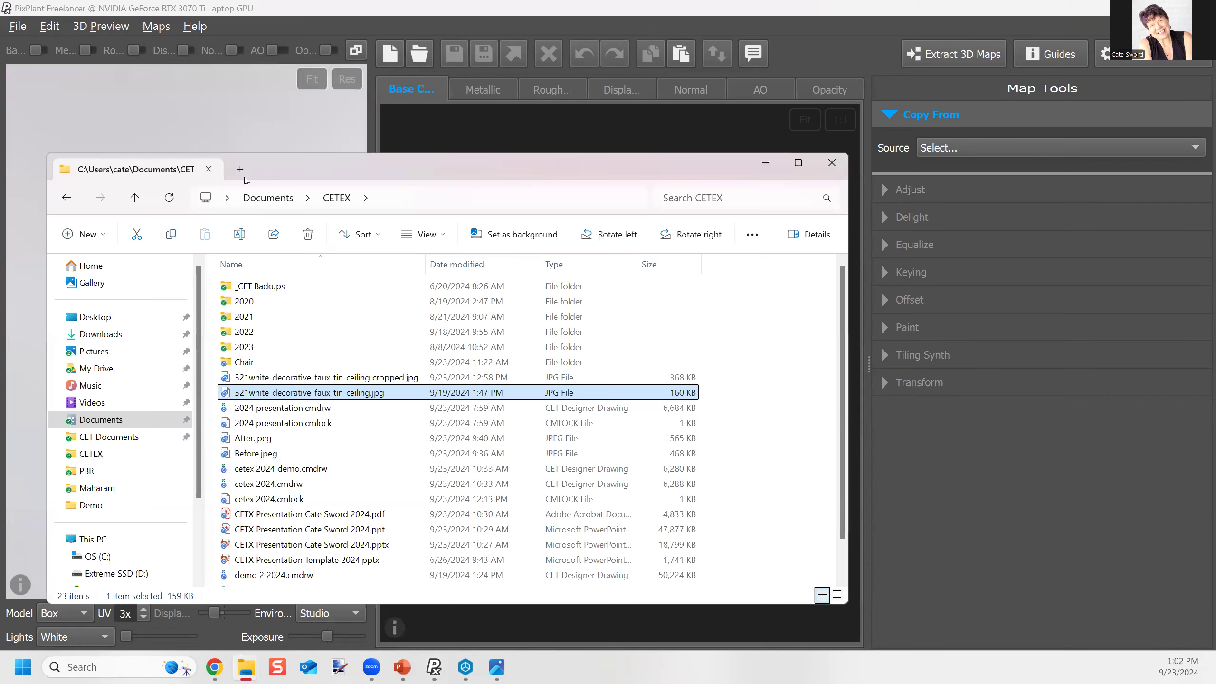
drag(263, 168, 1059, 193)
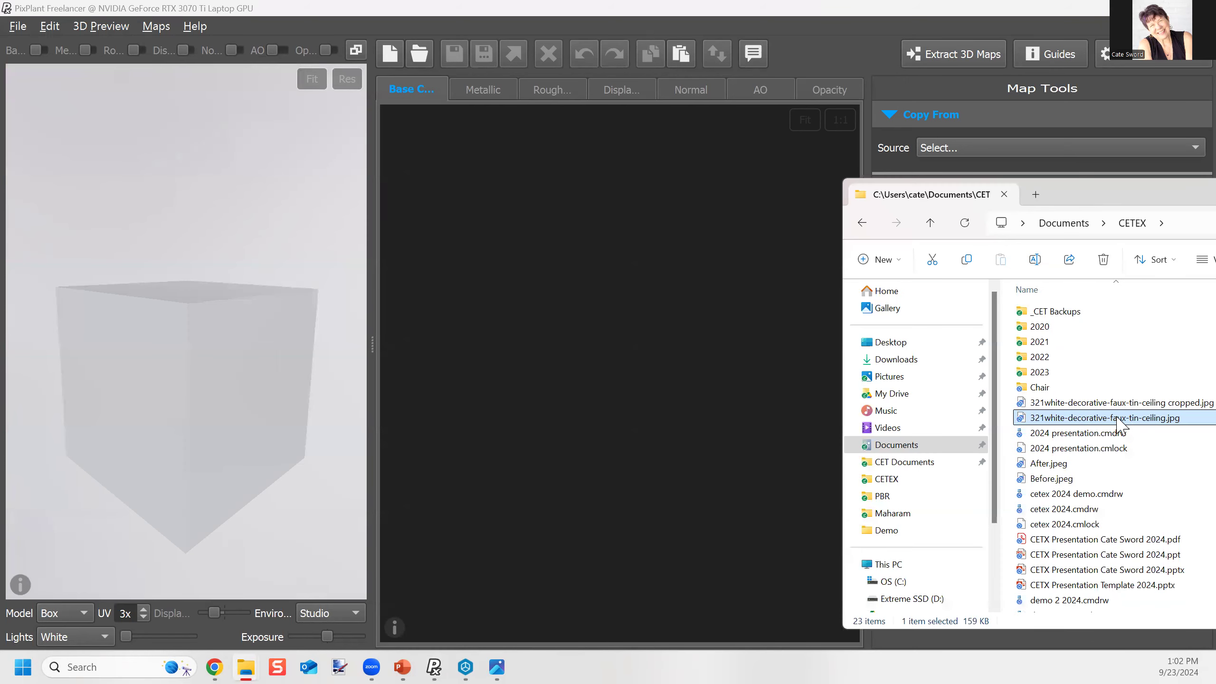
drag(1096, 403, 641, 346)
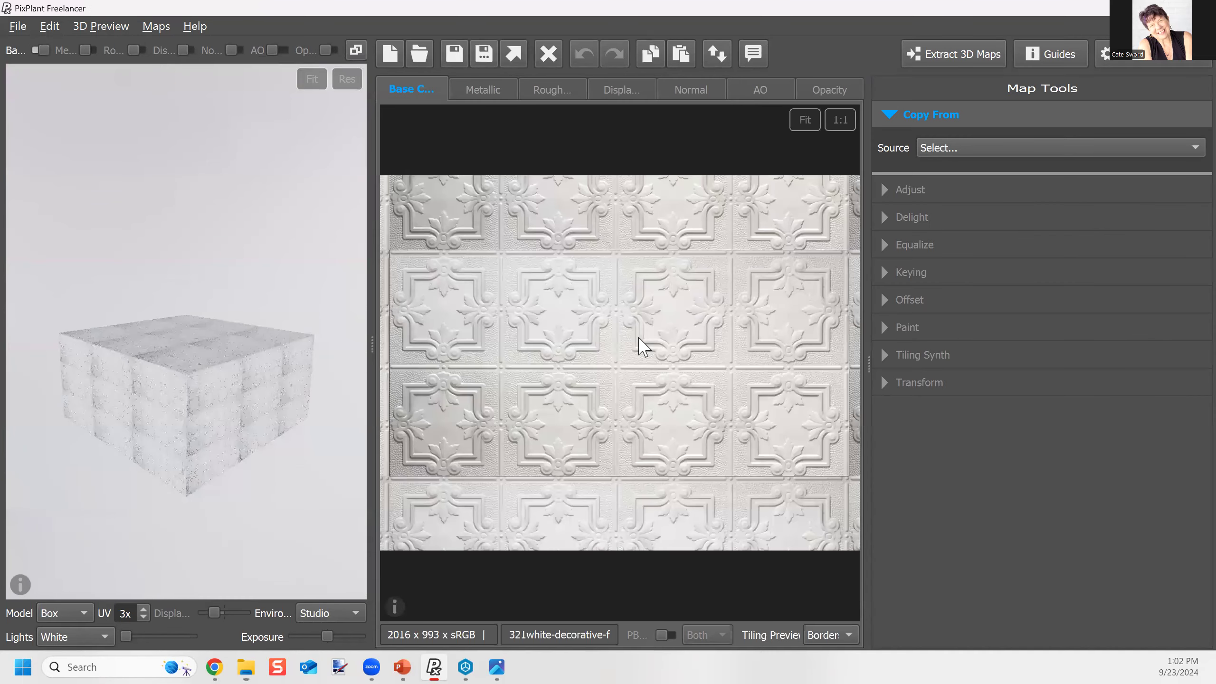
drag(168, 446, 194, 417)
scroll(212, 450, down, 5)
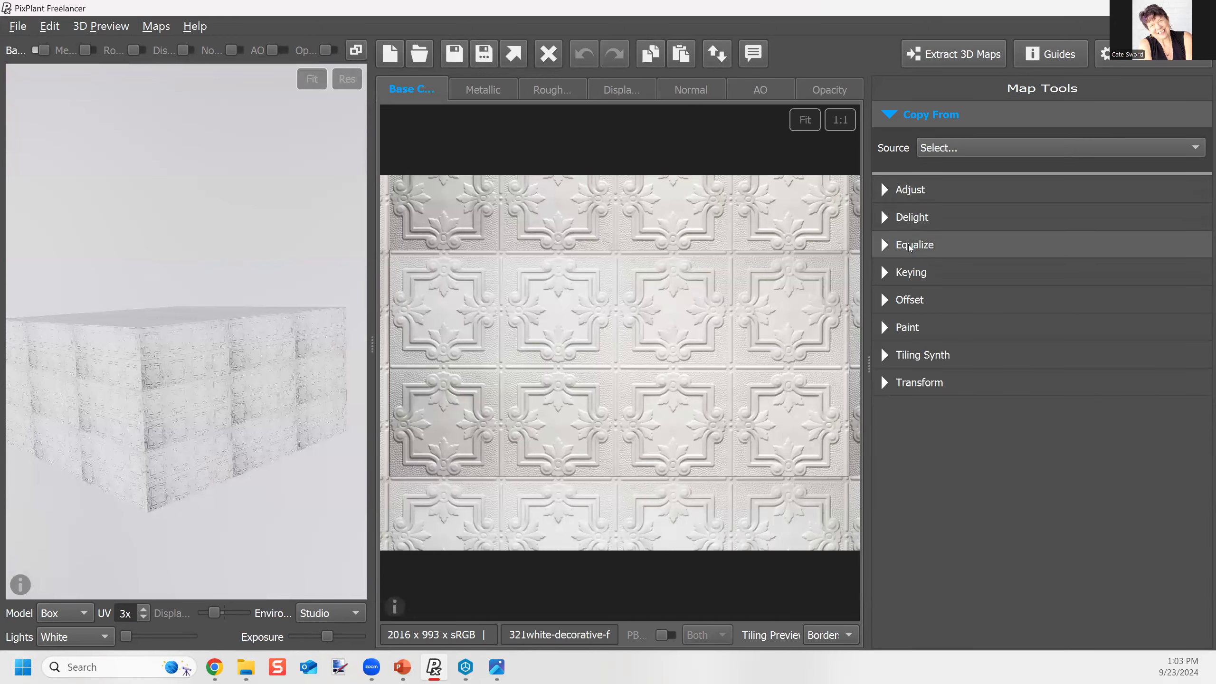
Step: Use the current base color map as the seed image for Tiling Synth
click(912, 357)
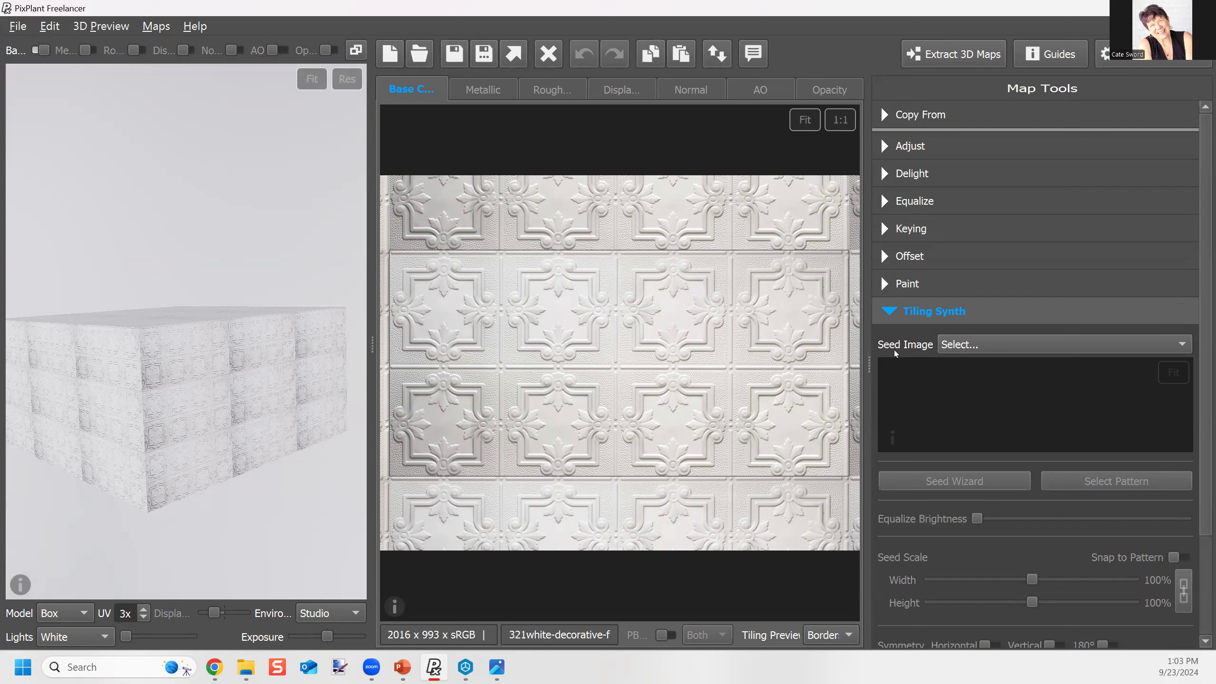
click(1183, 352)
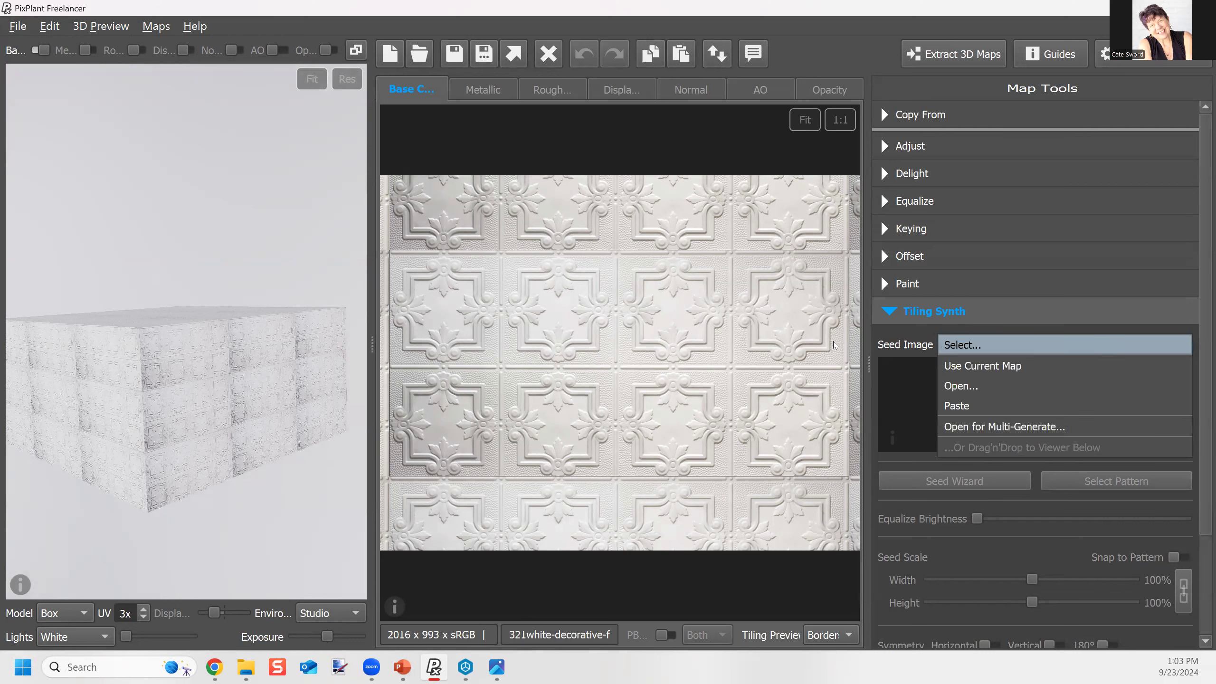
click(1005, 365)
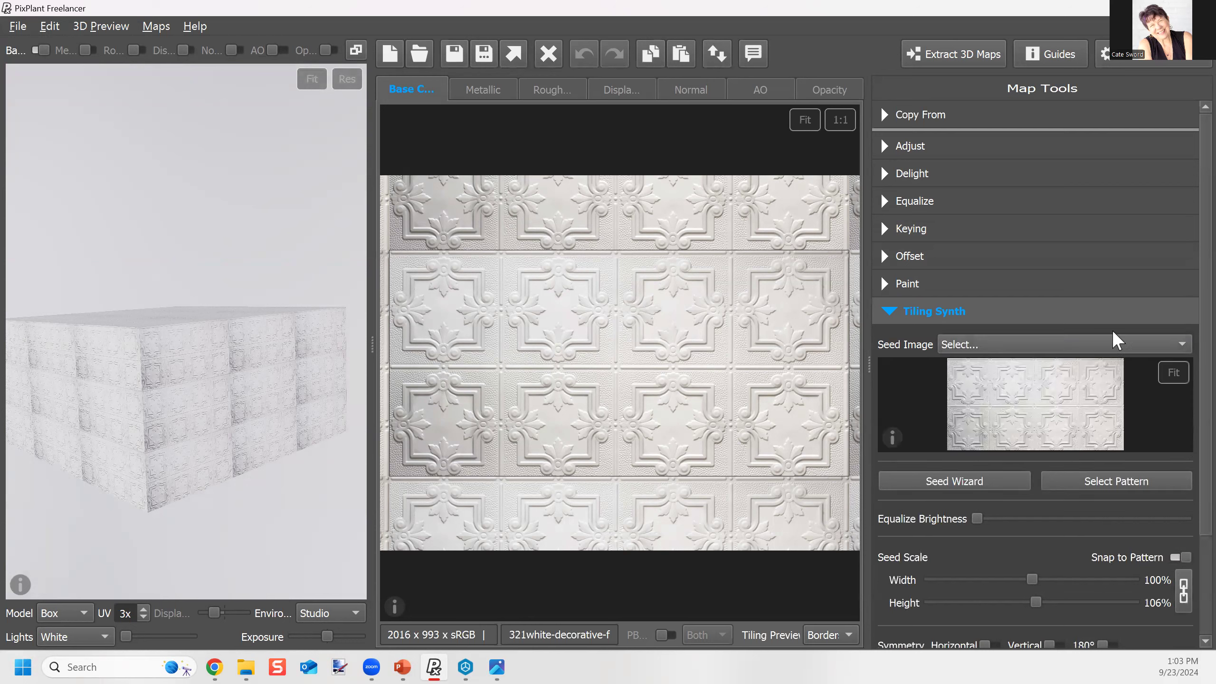
Step: Raise Equalize Brightness slightly, generate the tiling texture from the seed, and check it on the preview box
scroll(1186, 290, down, 3)
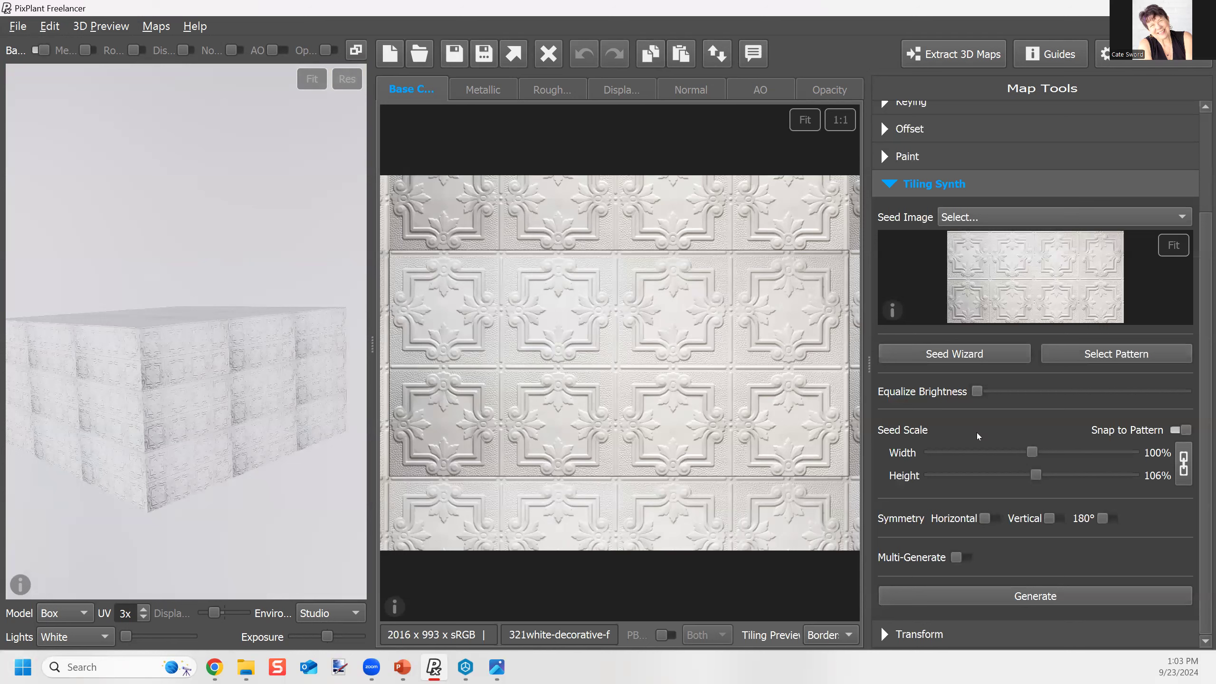
drag(977, 391, 1004, 401)
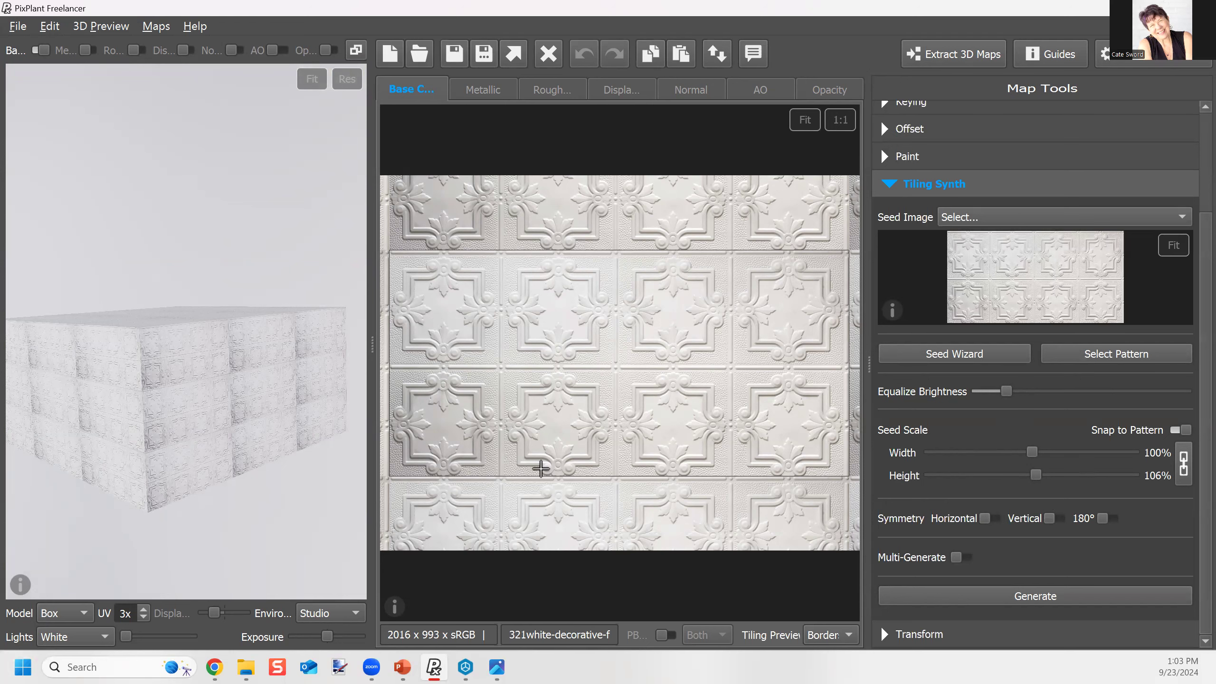
click(977, 595)
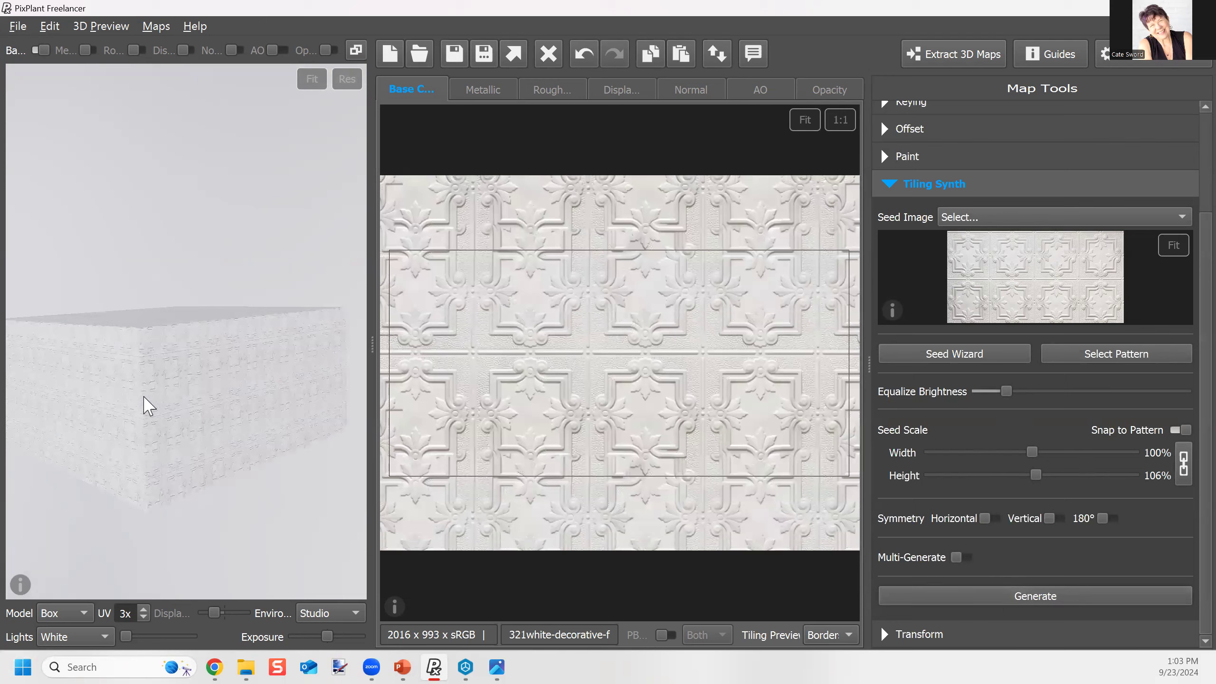
drag(146, 406, 268, 452)
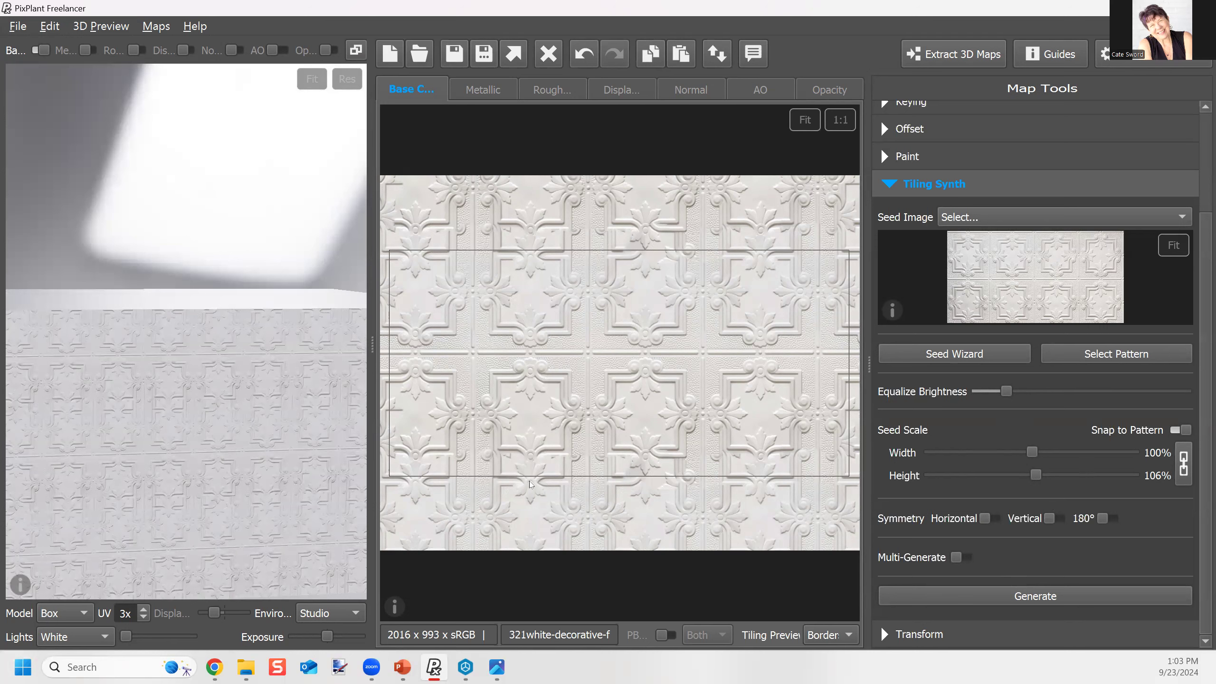
scroll(550, 415, down, 1)
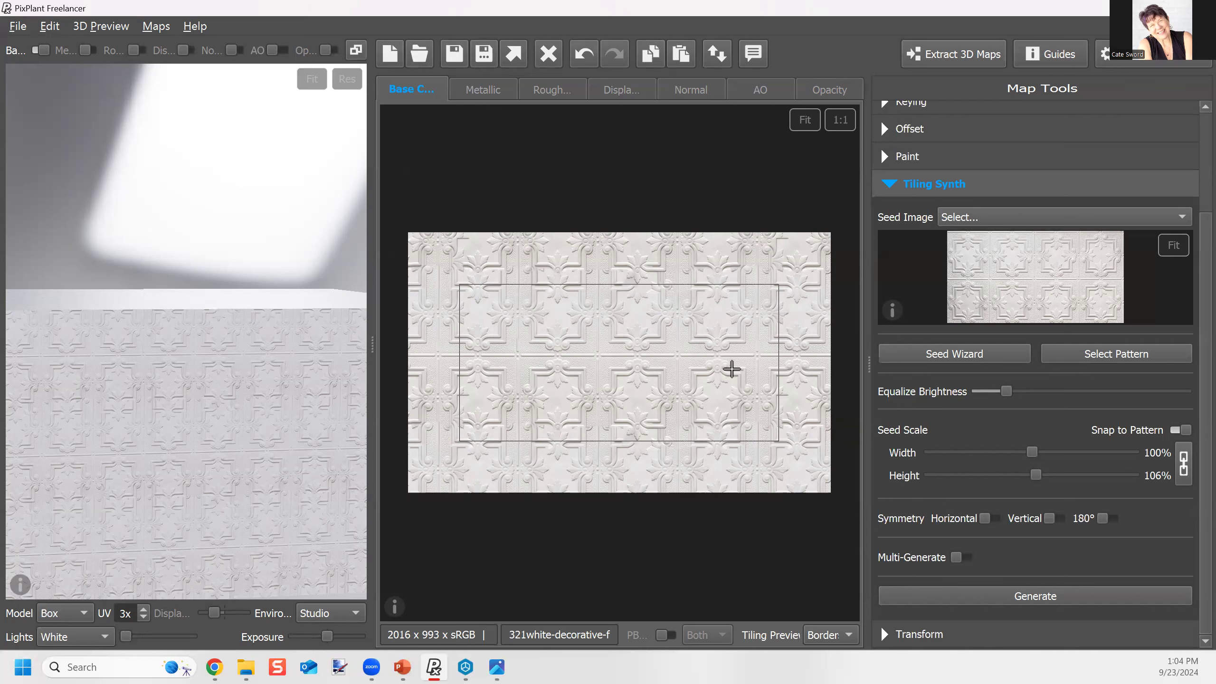
Step: Export the base color map as an 8-bit JPEG with the base name tin ceiling into the Desktop\Demo folder
click(511, 54)
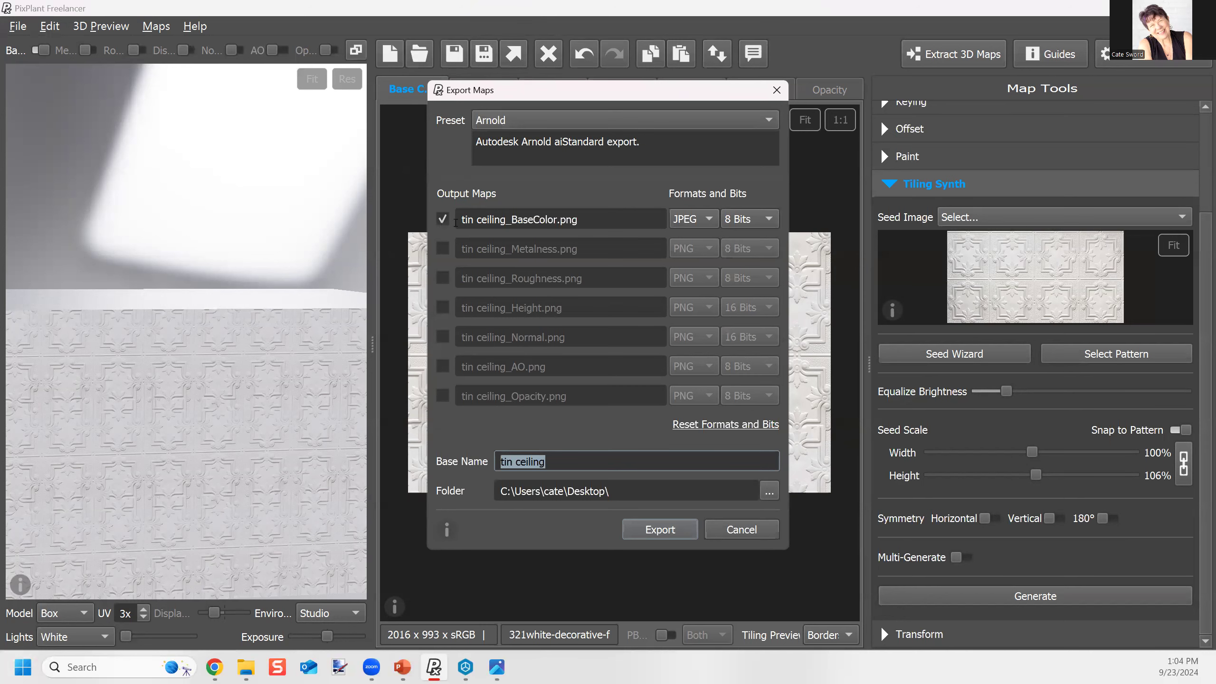
drag(556, 94, 587, 246)
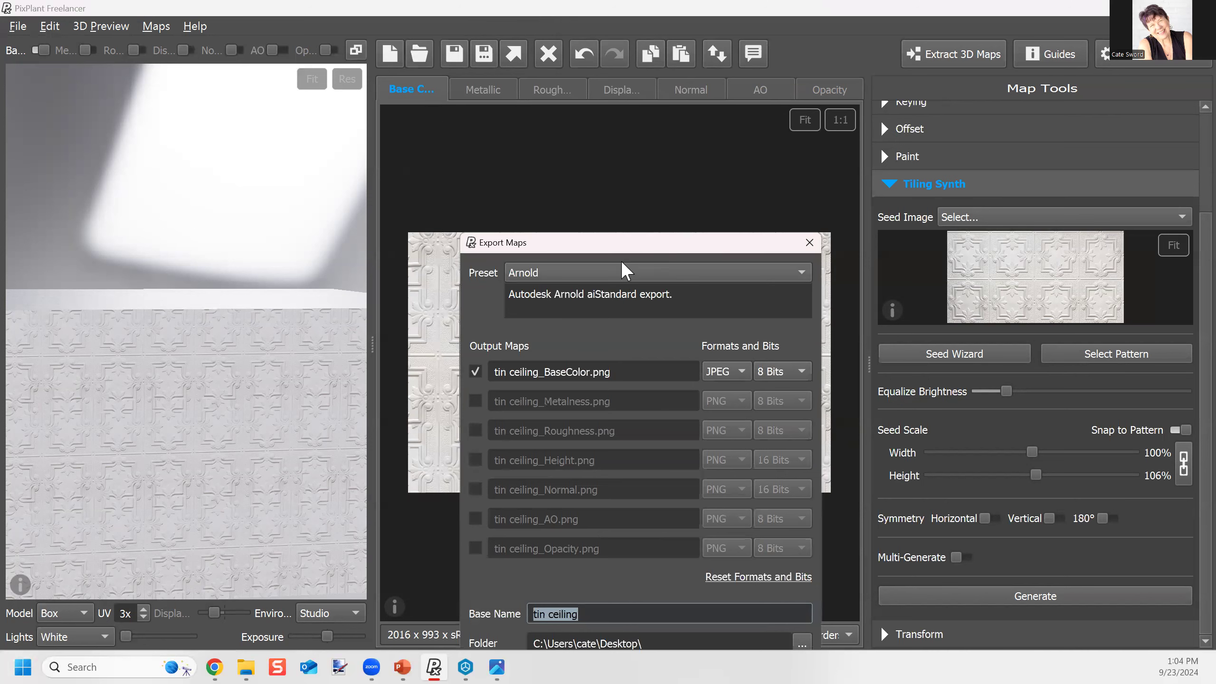
drag(610, 244, 584, 119)
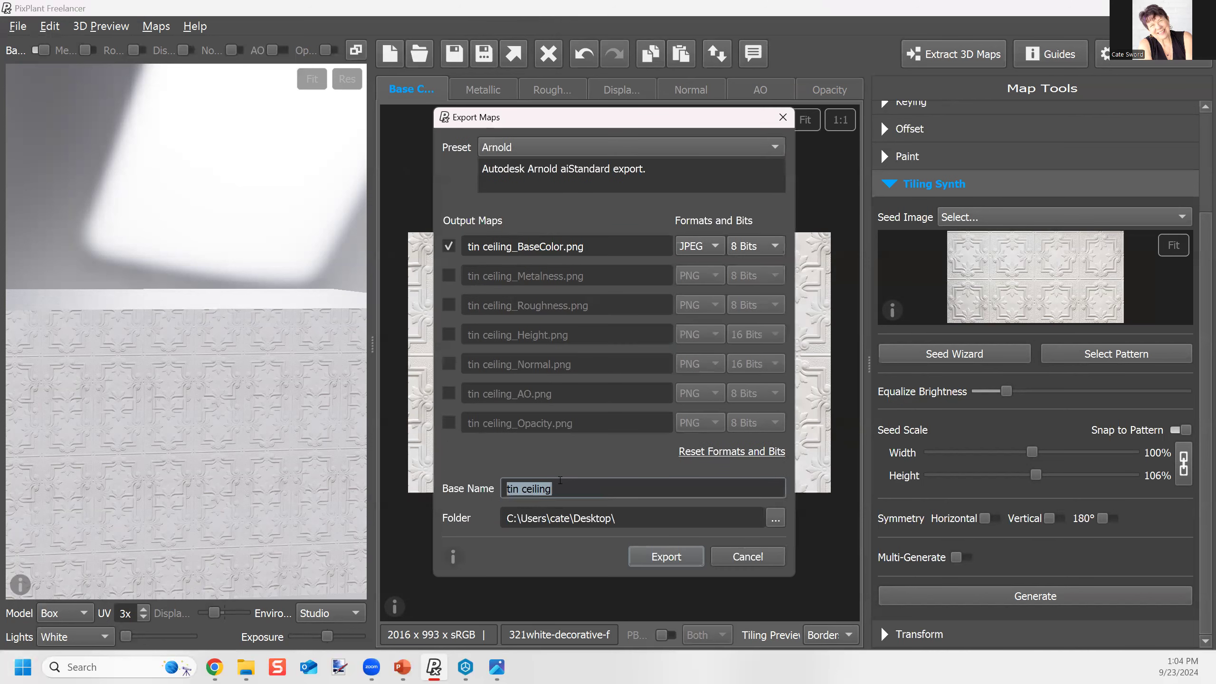
click(565, 491)
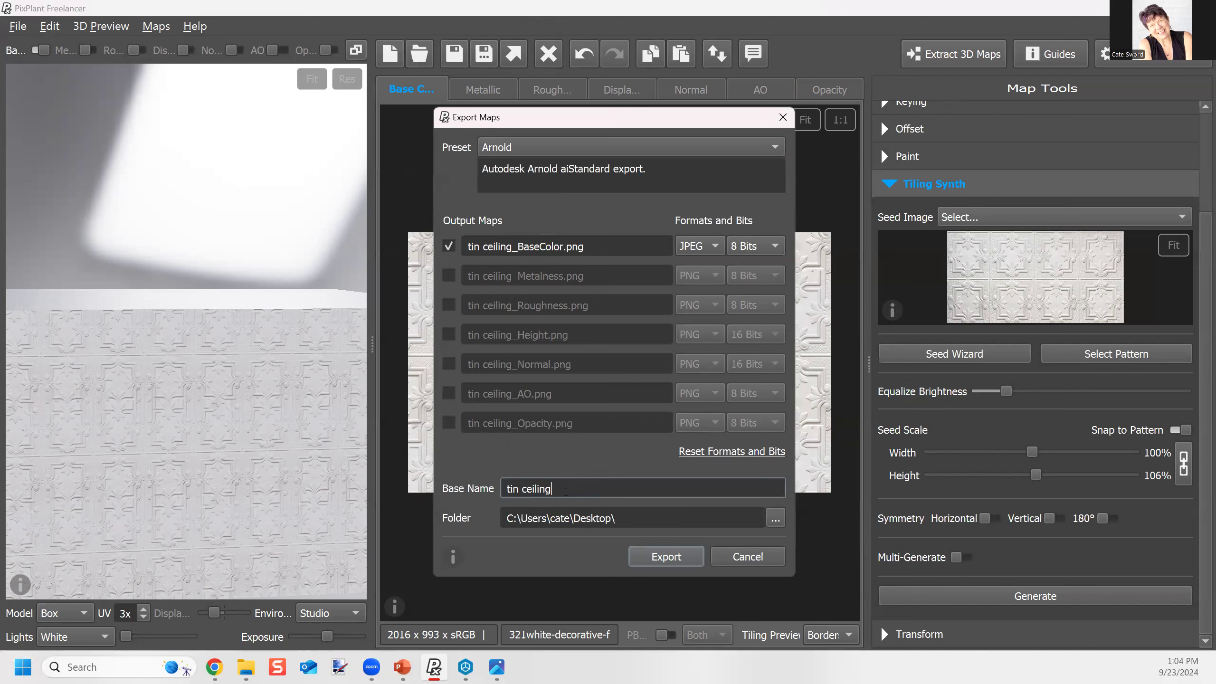
click(775, 518)
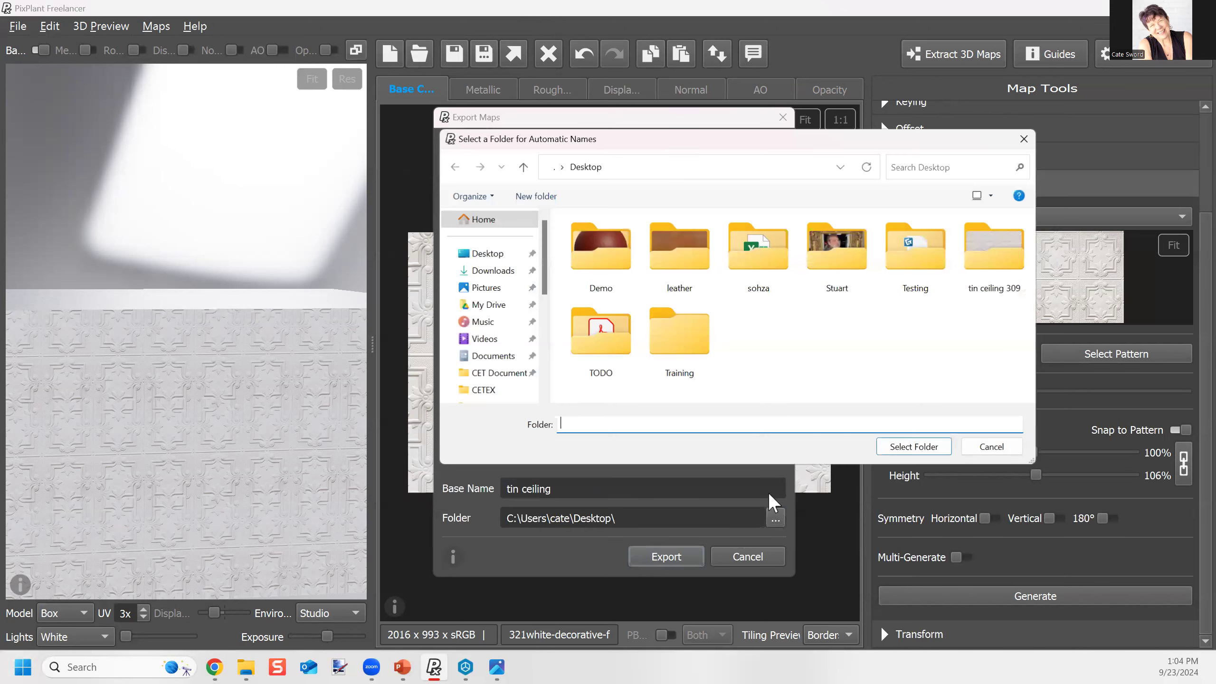
double_click(600, 249)
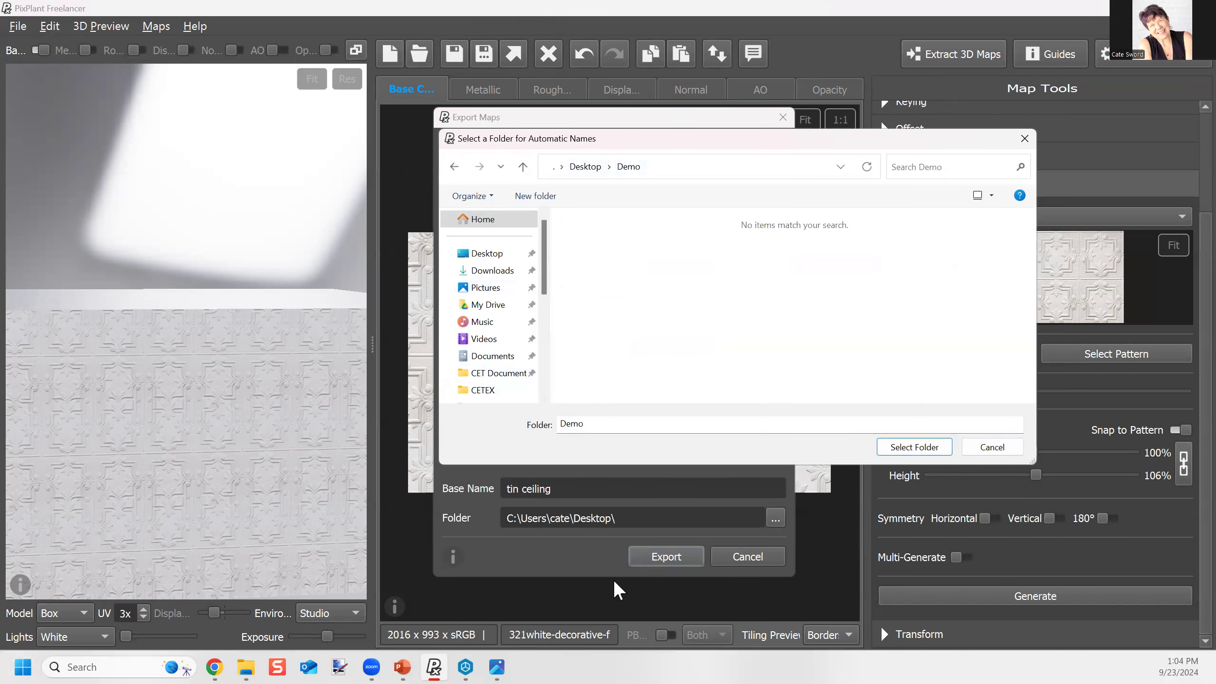
click(896, 450)
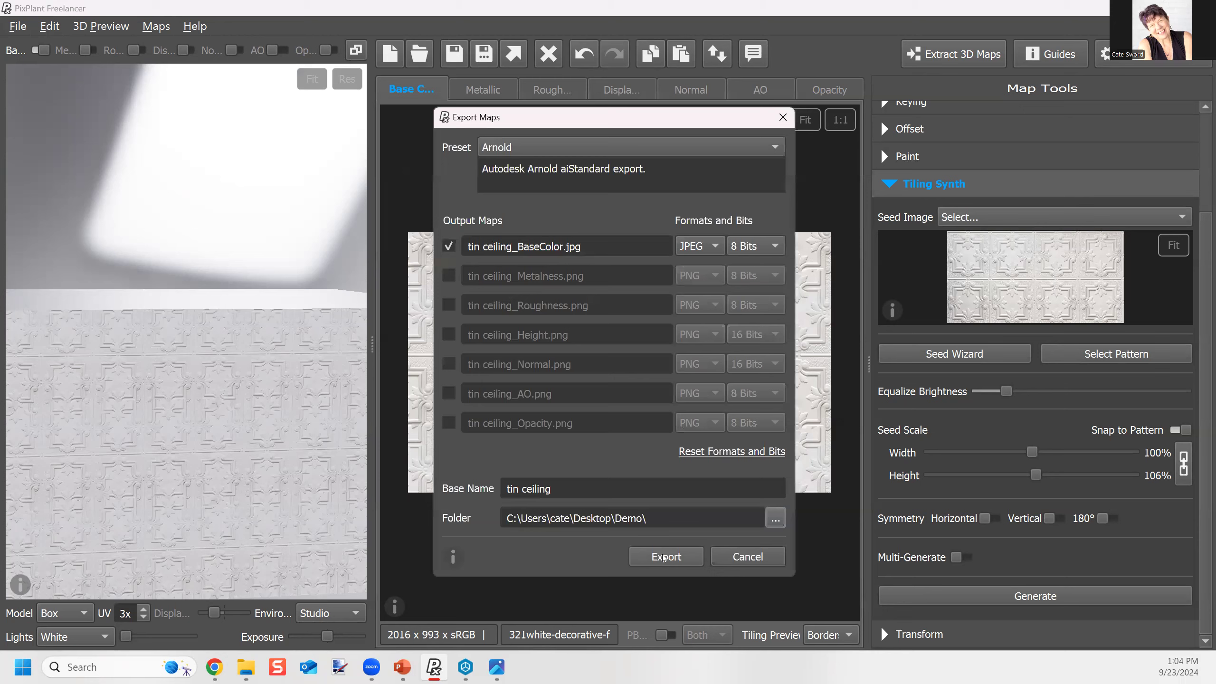
click(665, 556)
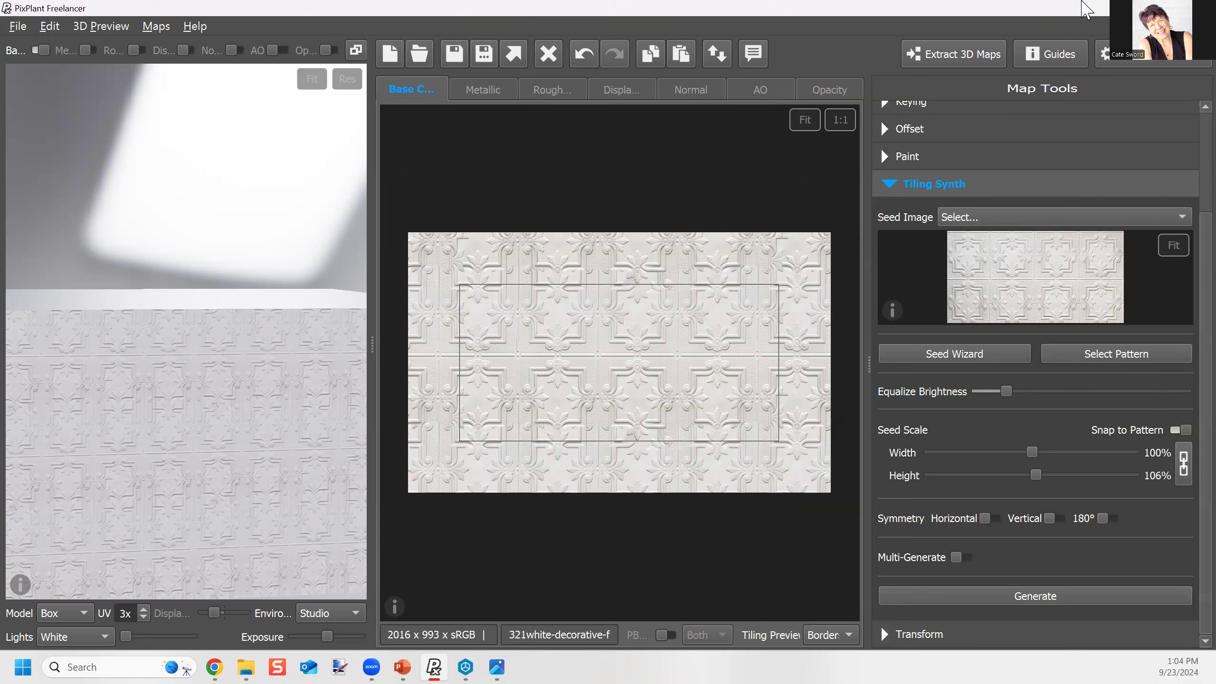
Step: Switch to CET's Material Lab and load tin ceiling_BaseColor.jpg from the Desktop's Demo folder as the material's base color texture
click(1133, 8)
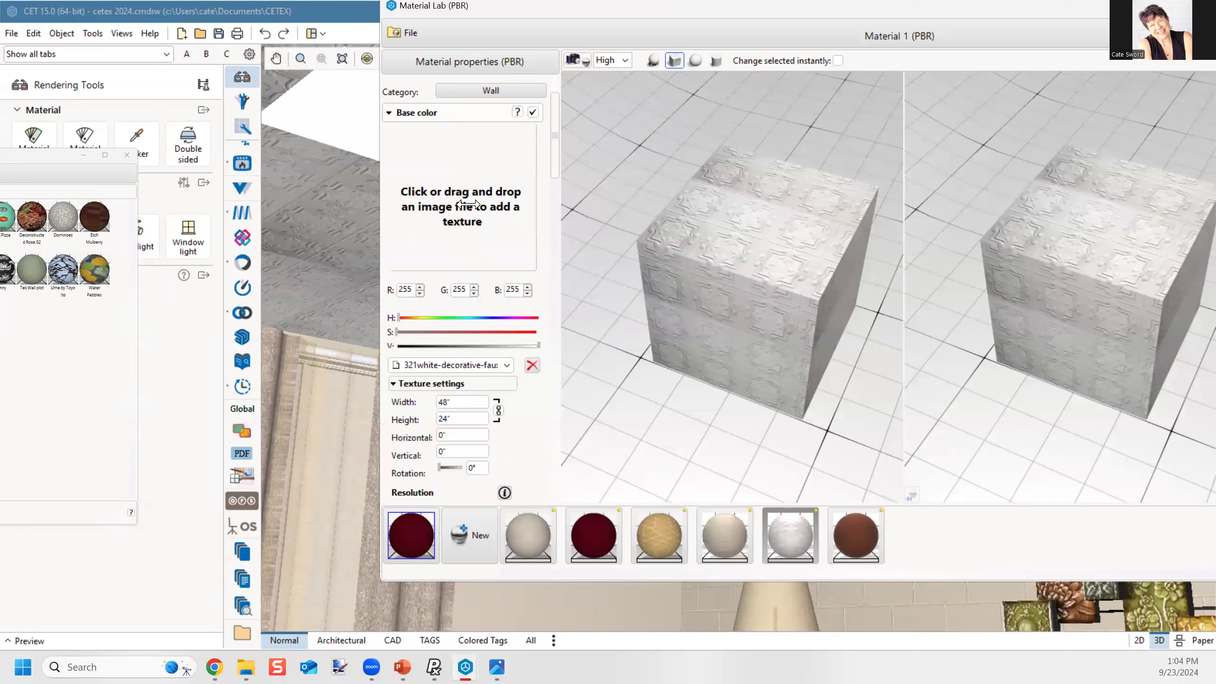
click(469, 211)
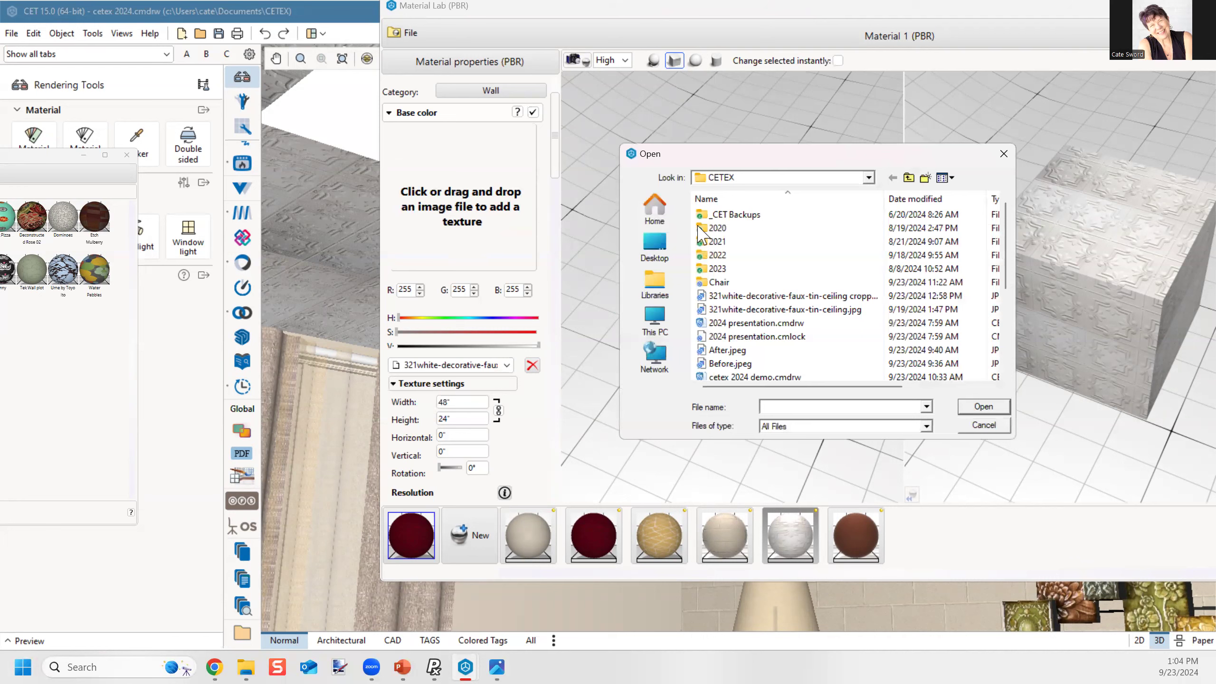
click(655, 245)
scroll(766, 329, down, 8)
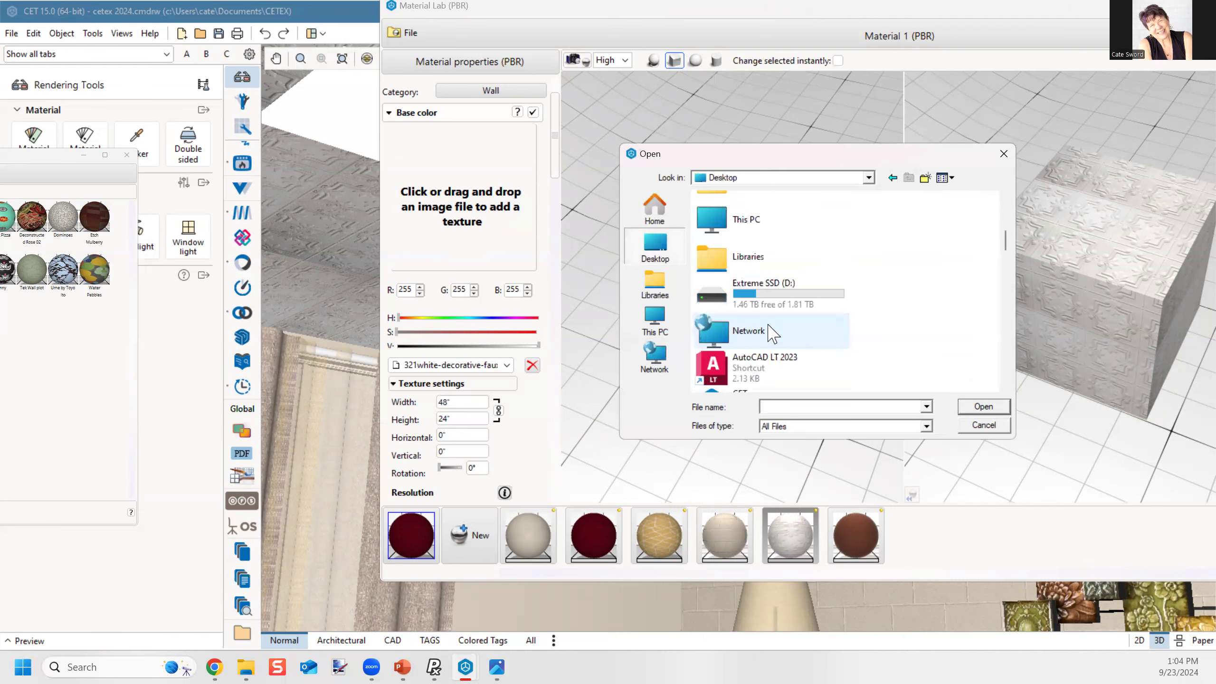
scroll(771, 337, down, 2)
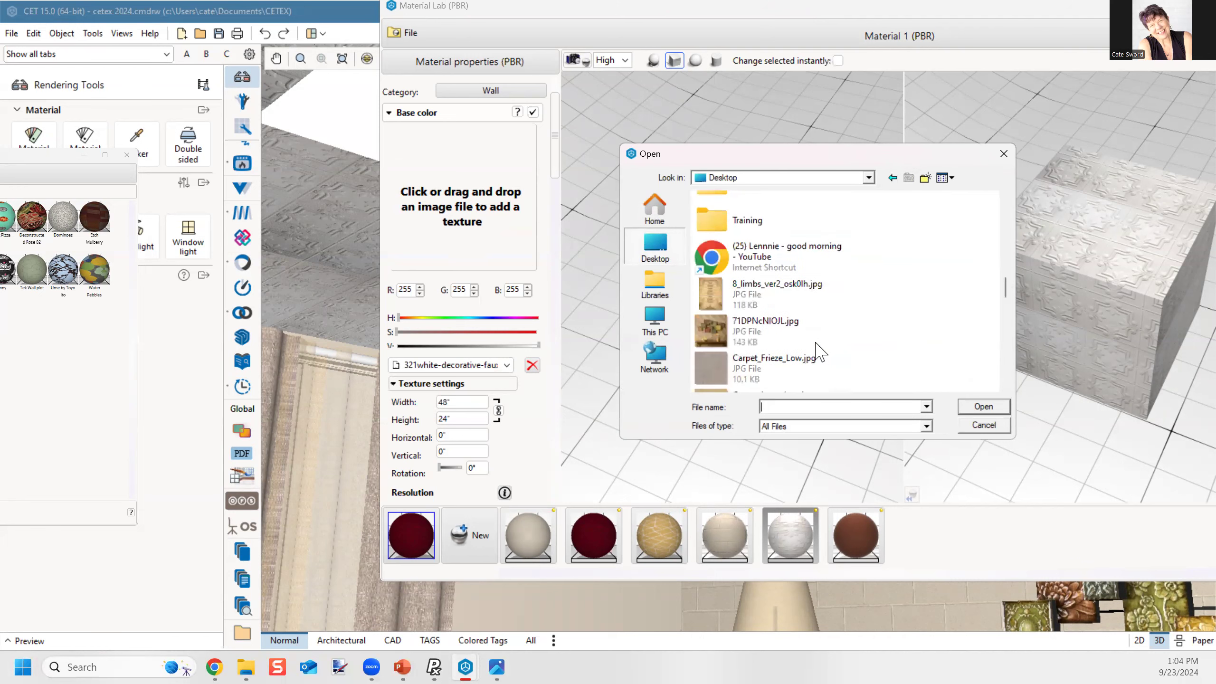
scroll(778, 258, up, 1)
scroll(775, 268, up, 5)
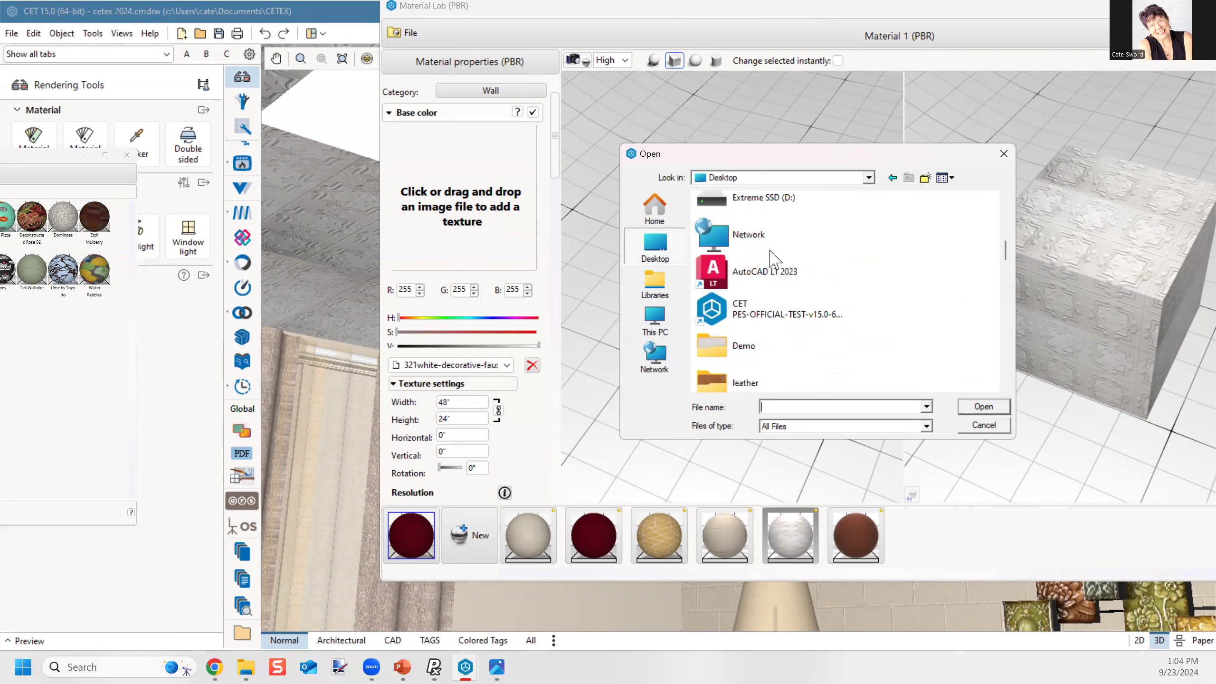
double_click(739, 345)
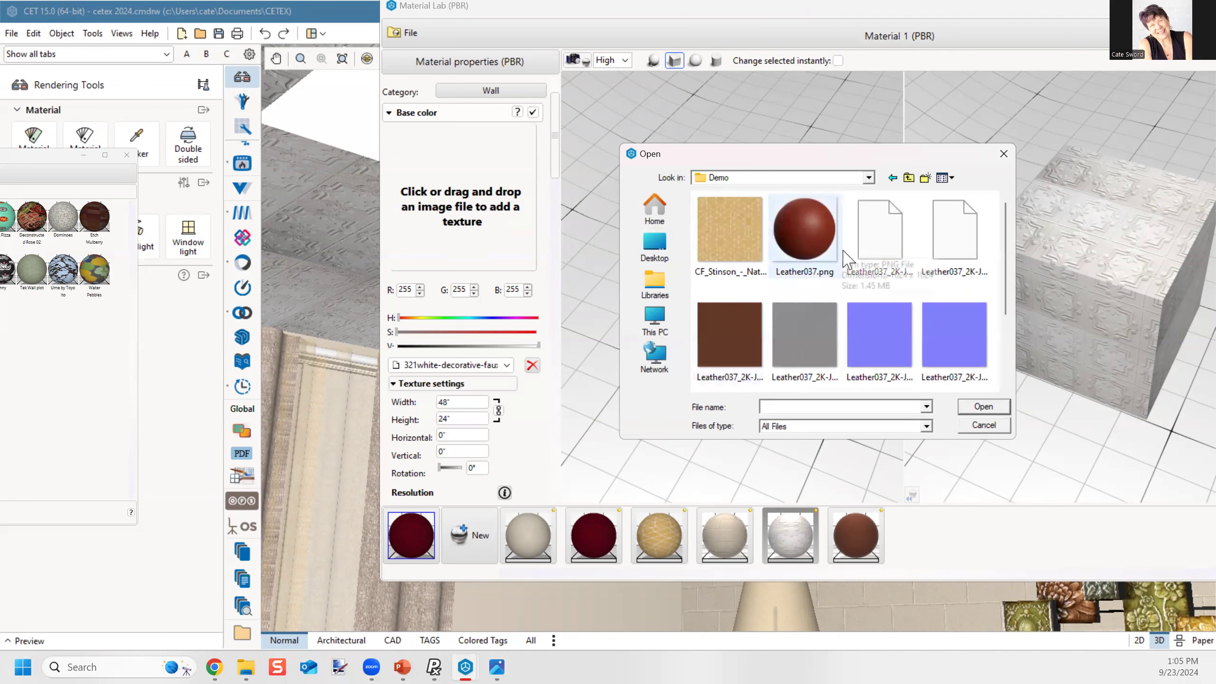
scroll(844, 263, down, 2)
click(942, 369)
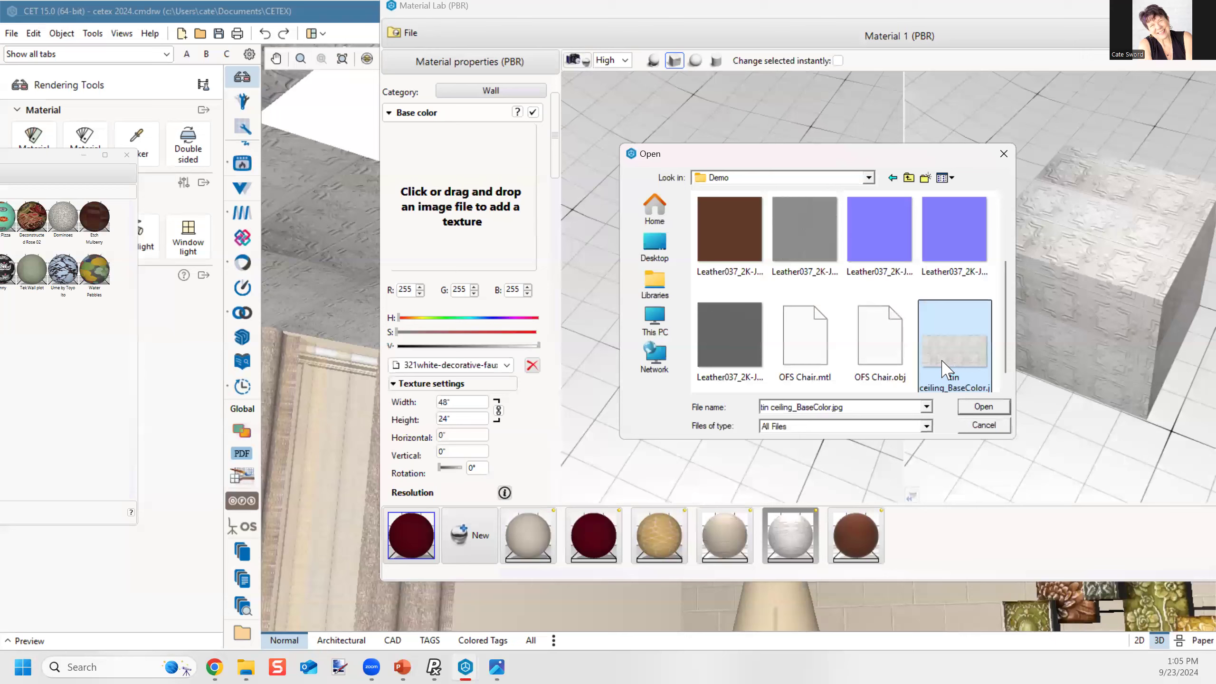
double_click(942, 368)
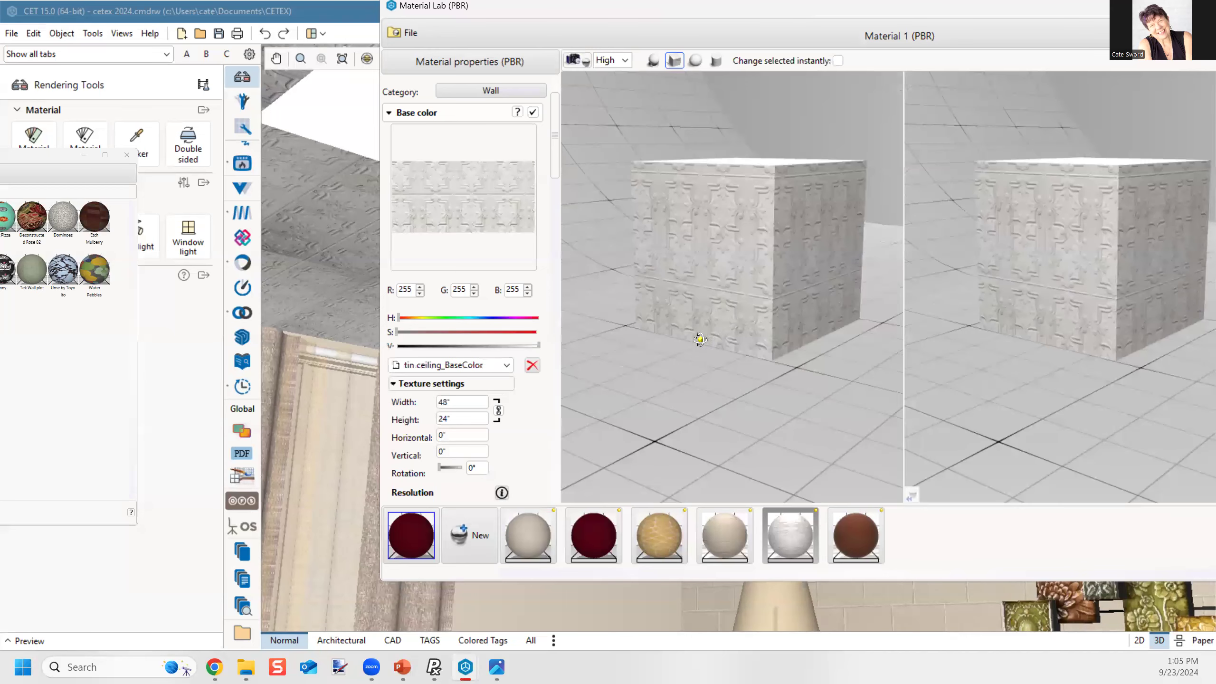
Step: Check the retextured tin material on the preview cube, move the Material Lab aside, and apply the material to the room's ceiling
drag(665, 338, 746, 337)
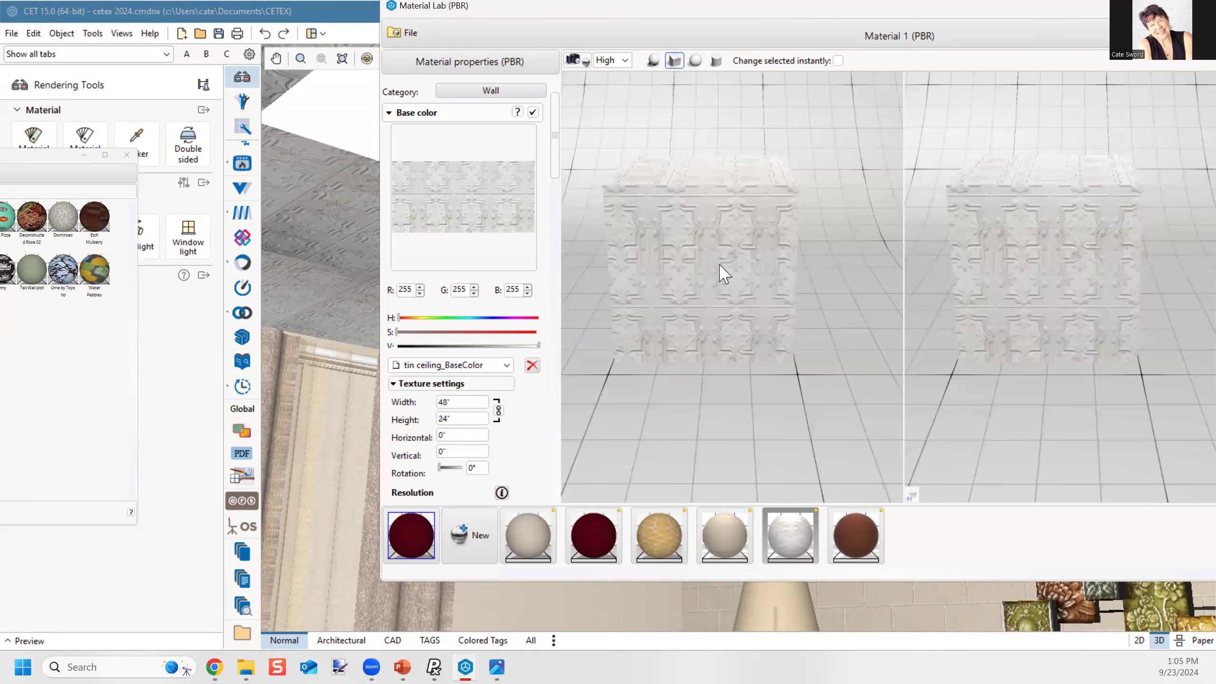
scroll(724, 273, up, 5)
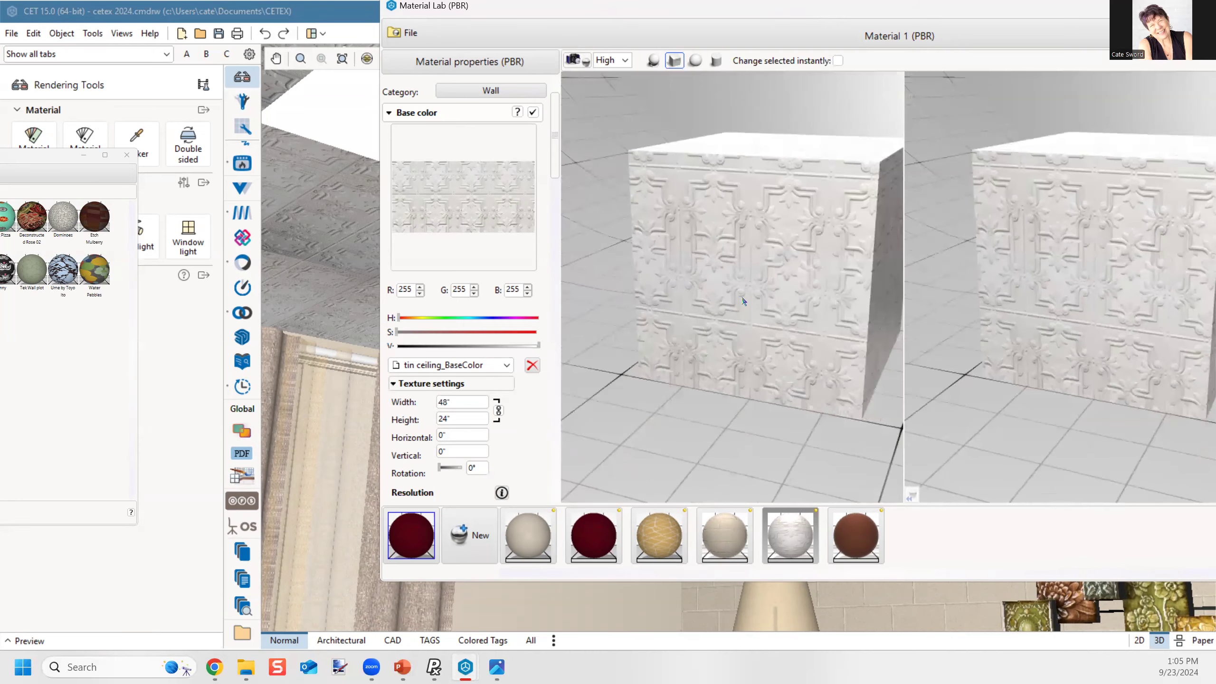
drag(729, 315, 697, 307)
scroll(702, 338, down, 2)
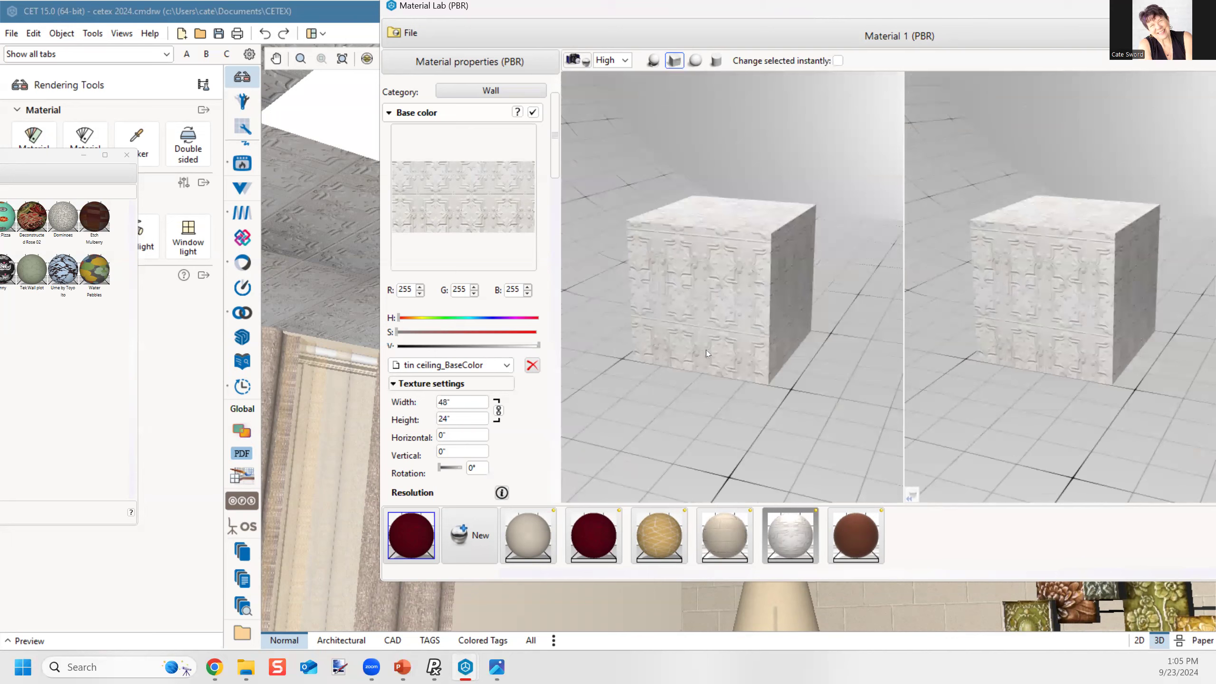
drag(593, 21, 52, 266)
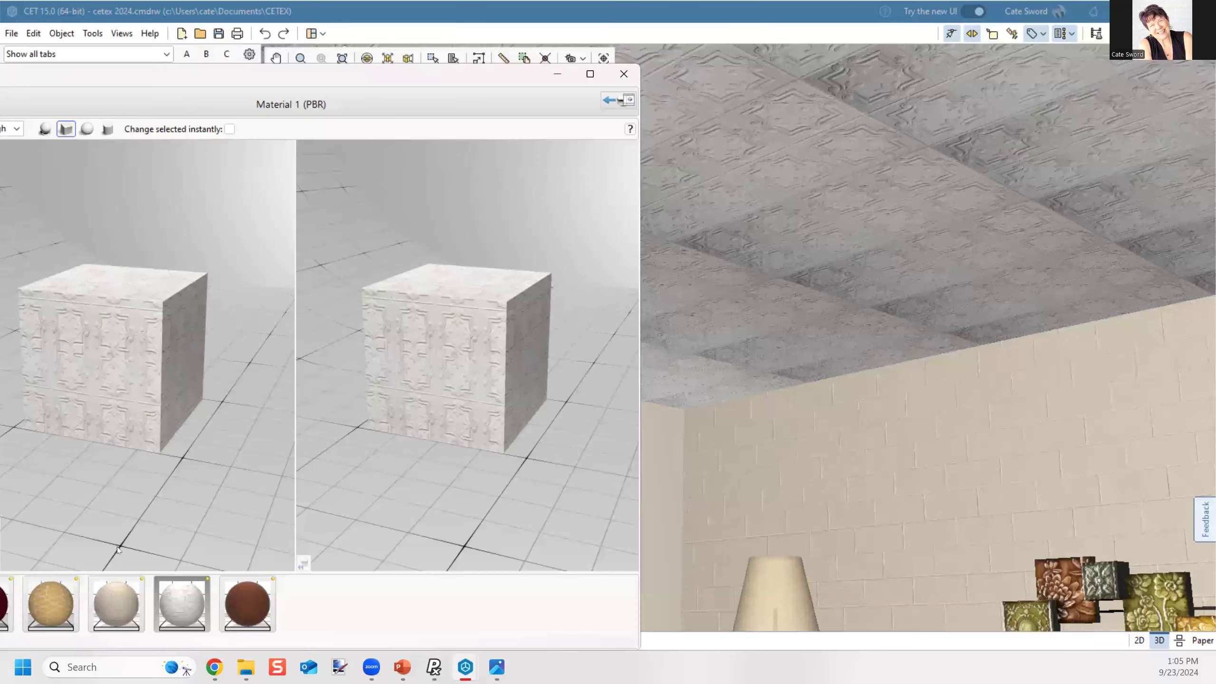
click(172, 608)
click(873, 231)
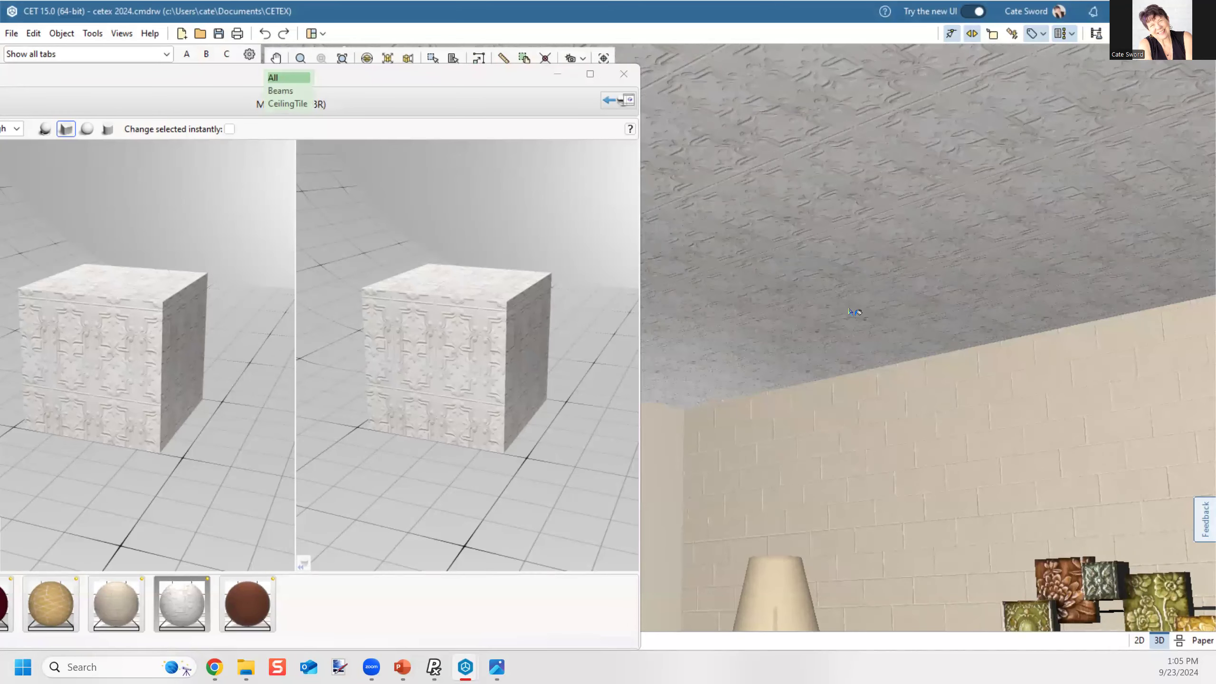
scroll(850, 310, down, 2)
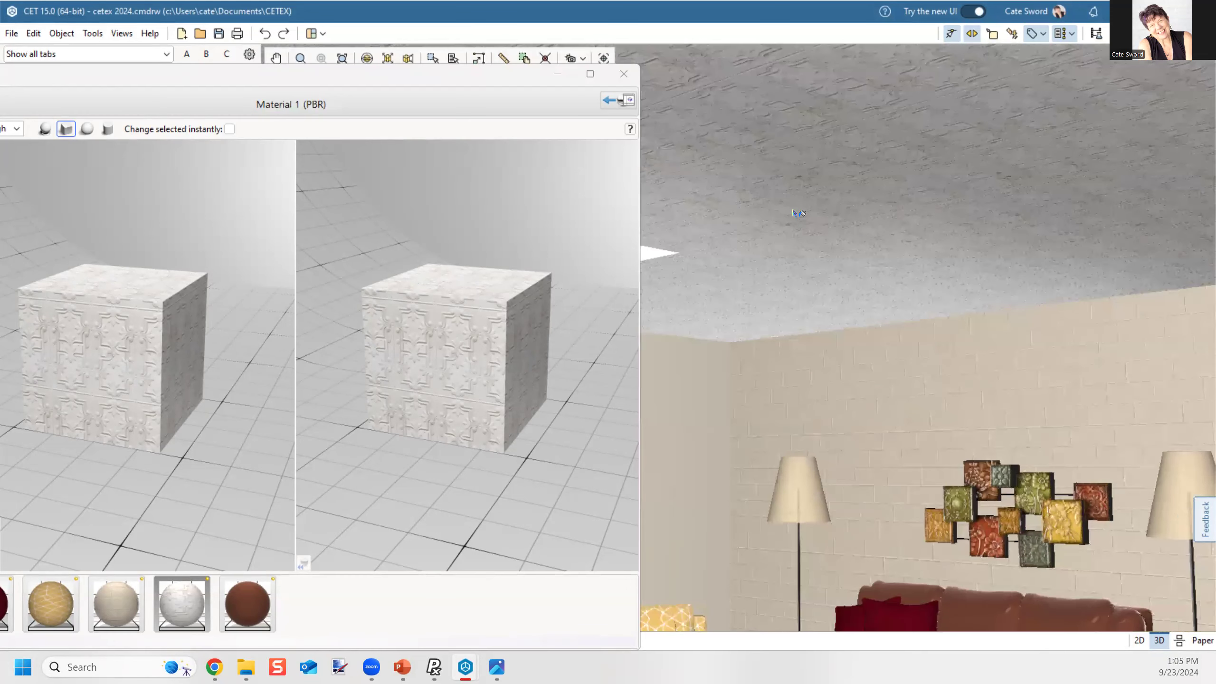
Step: Inspect the retextured tin ceiling in the 3D view, then move the Material Lab clear and close it
middle_drag(817, 262, 807, 234)
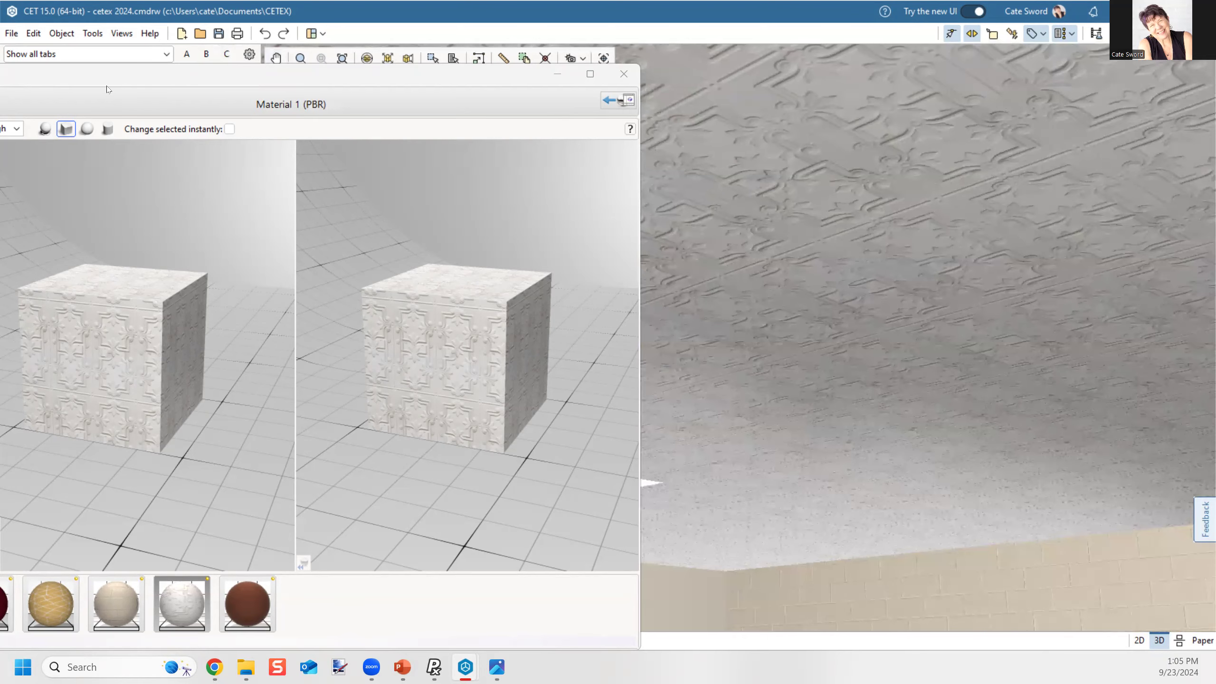
drag(106, 76, 701, 46)
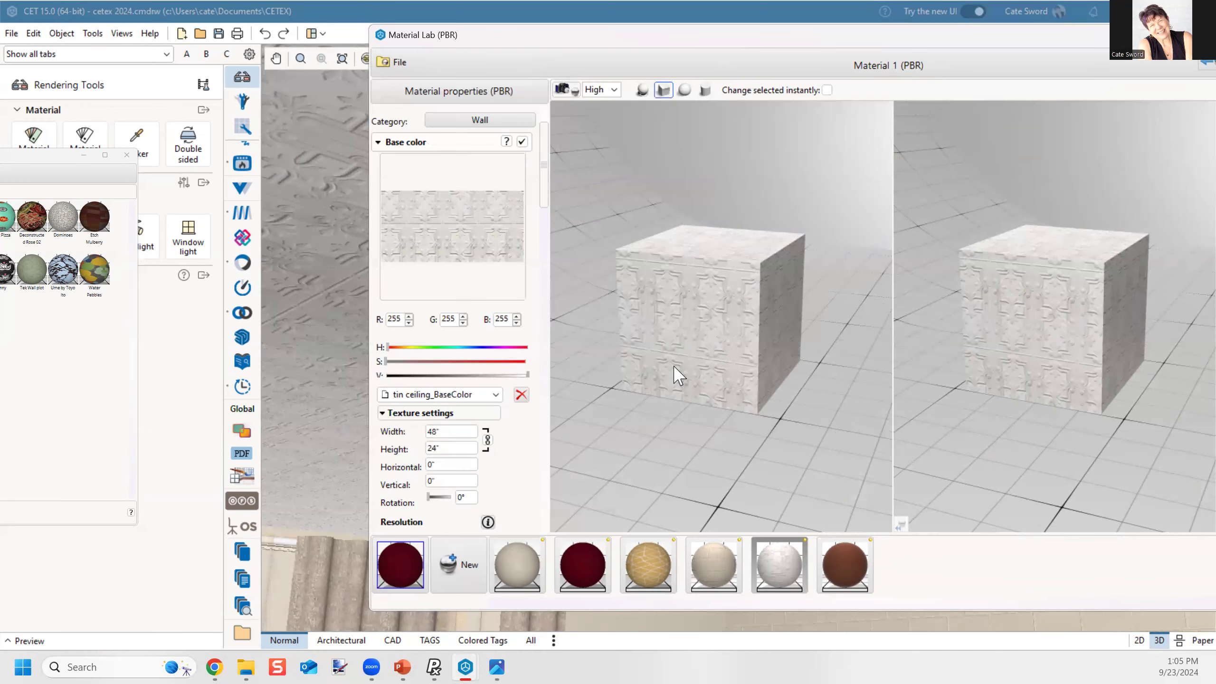
drag(656, 37, 665, 71)
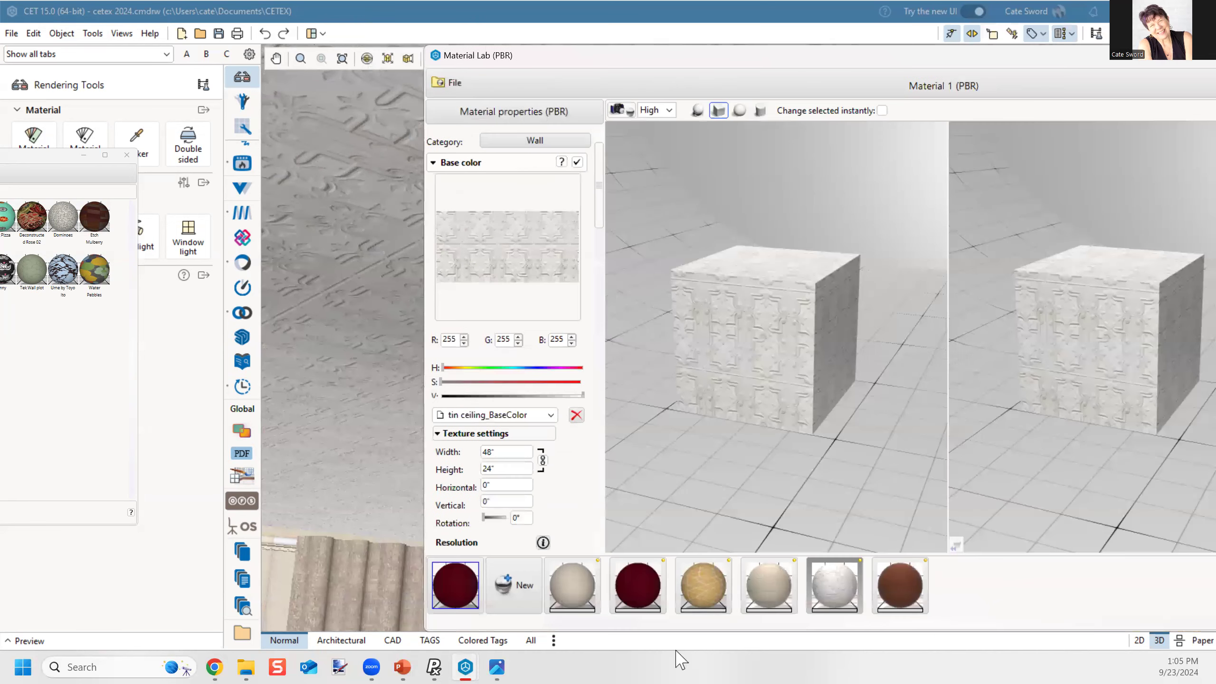
mouse_move(246, 667)
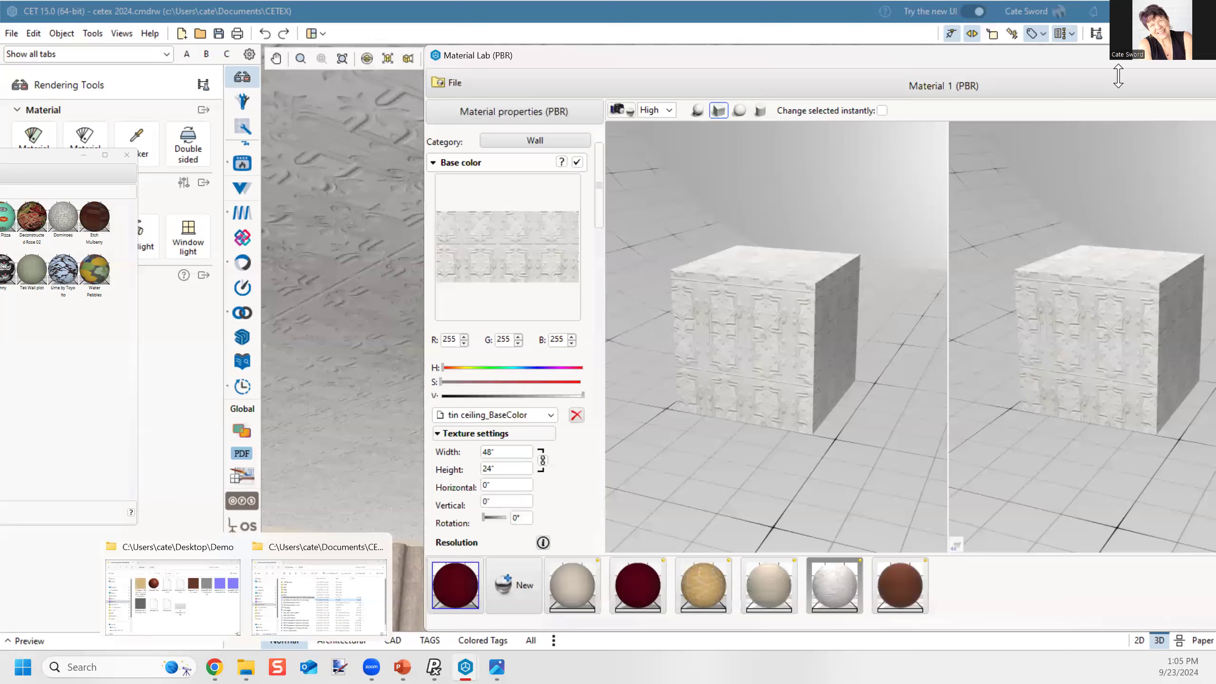
drag(1023, 53, 795, 102)
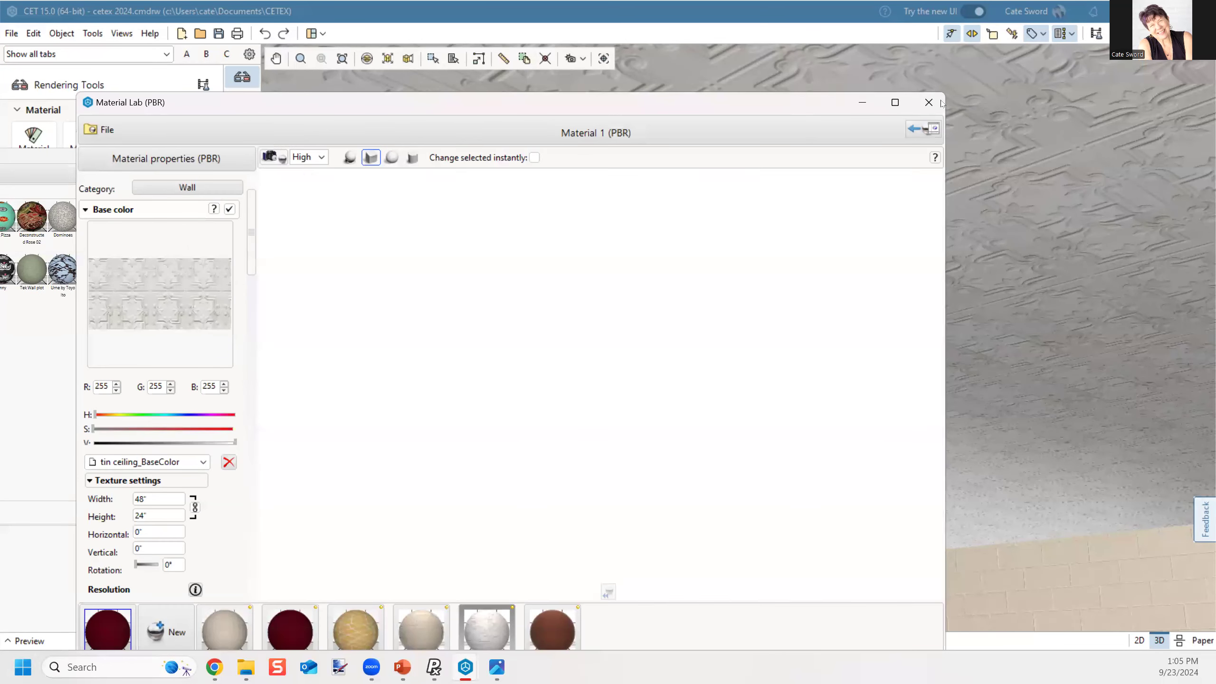
click(928, 102)
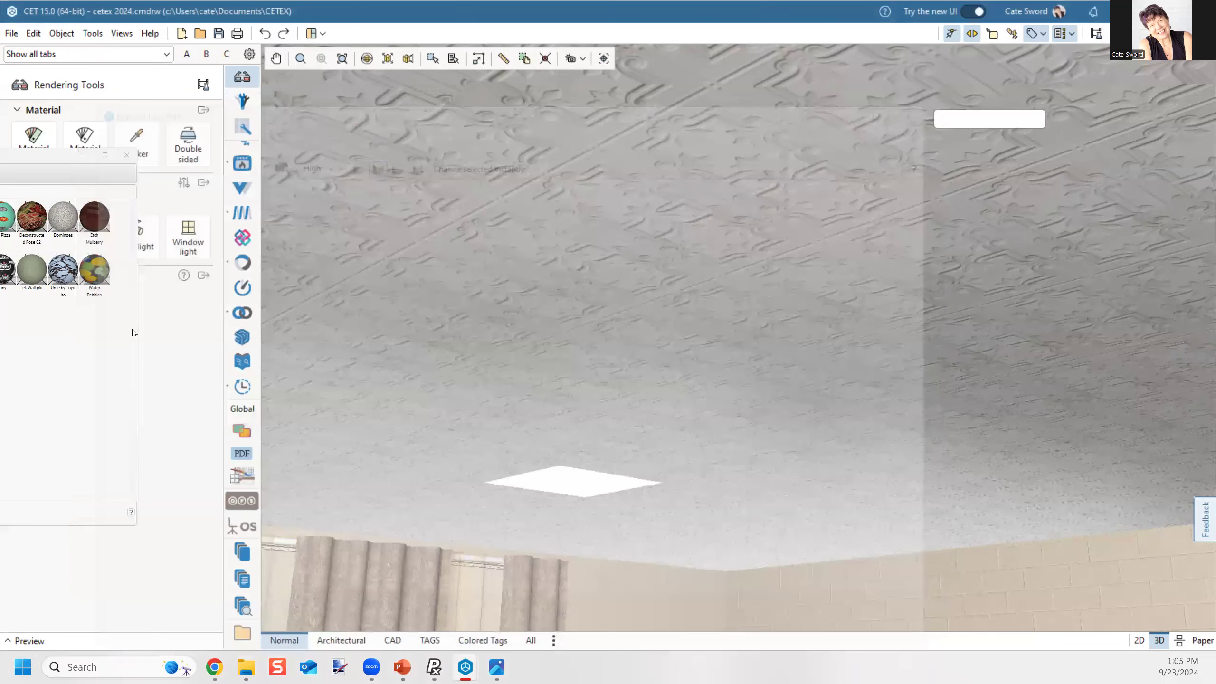
Step: Bring the Material Explorer into view and open the Copper (PBR) material from the Metal category in the Material Lab
drag(30, 156, 971, 52)
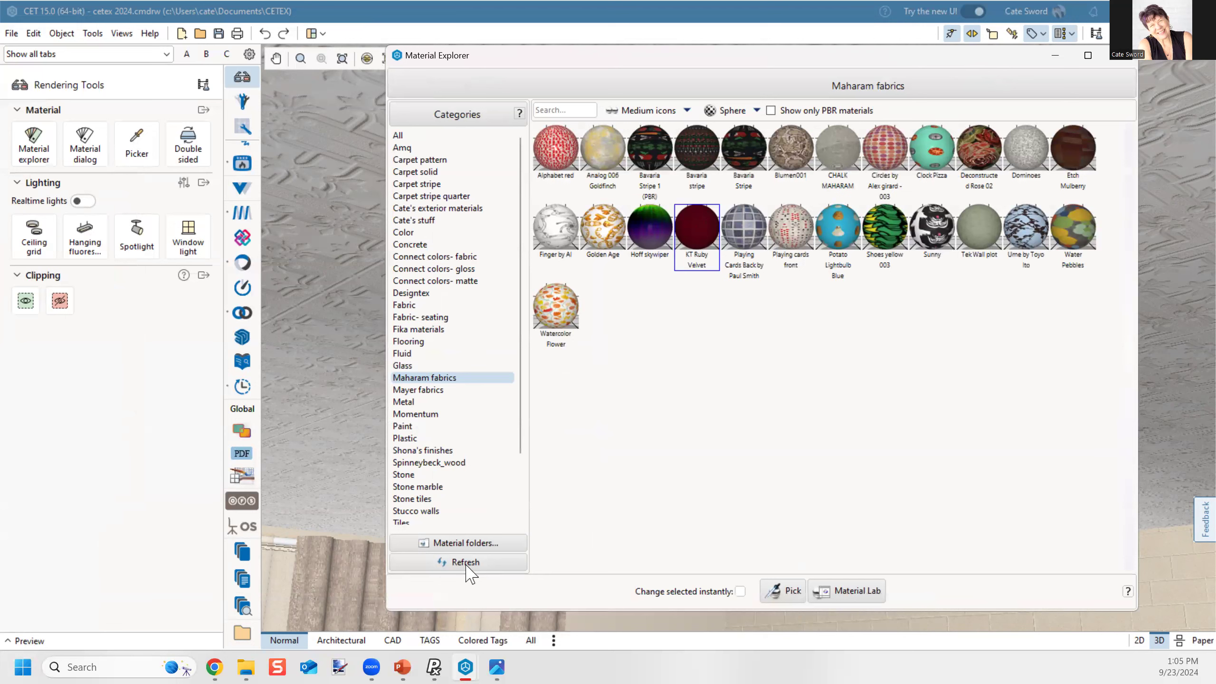
click(405, 402)
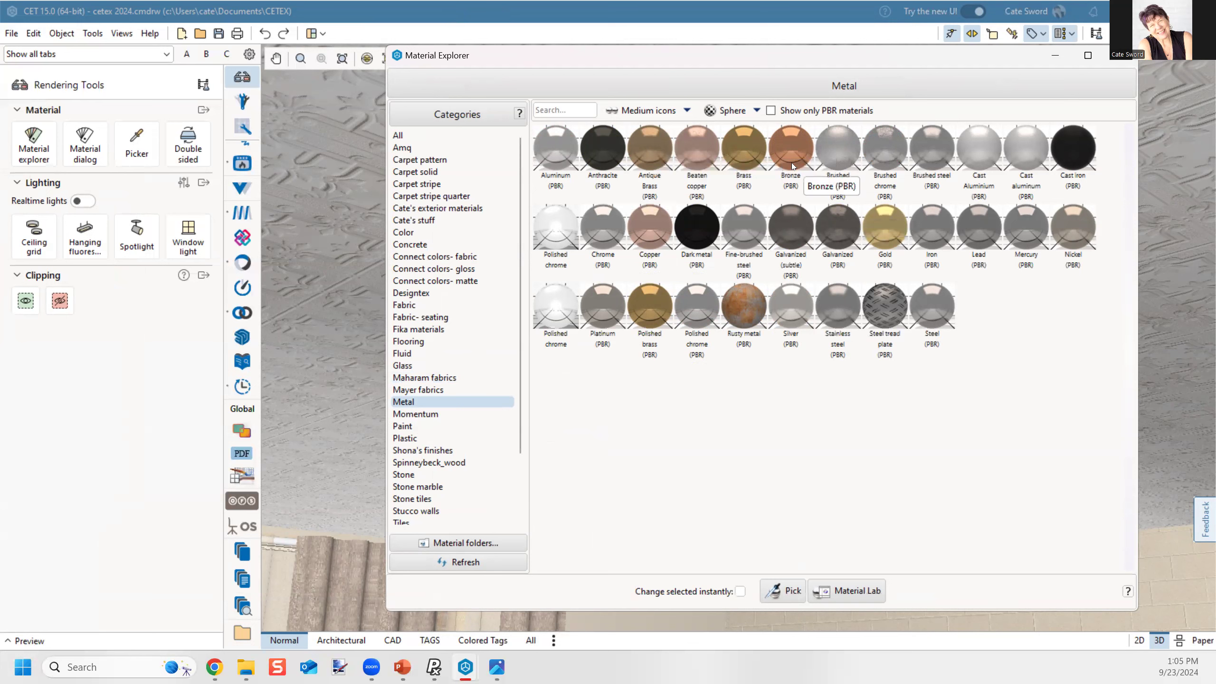
click(651, 234)
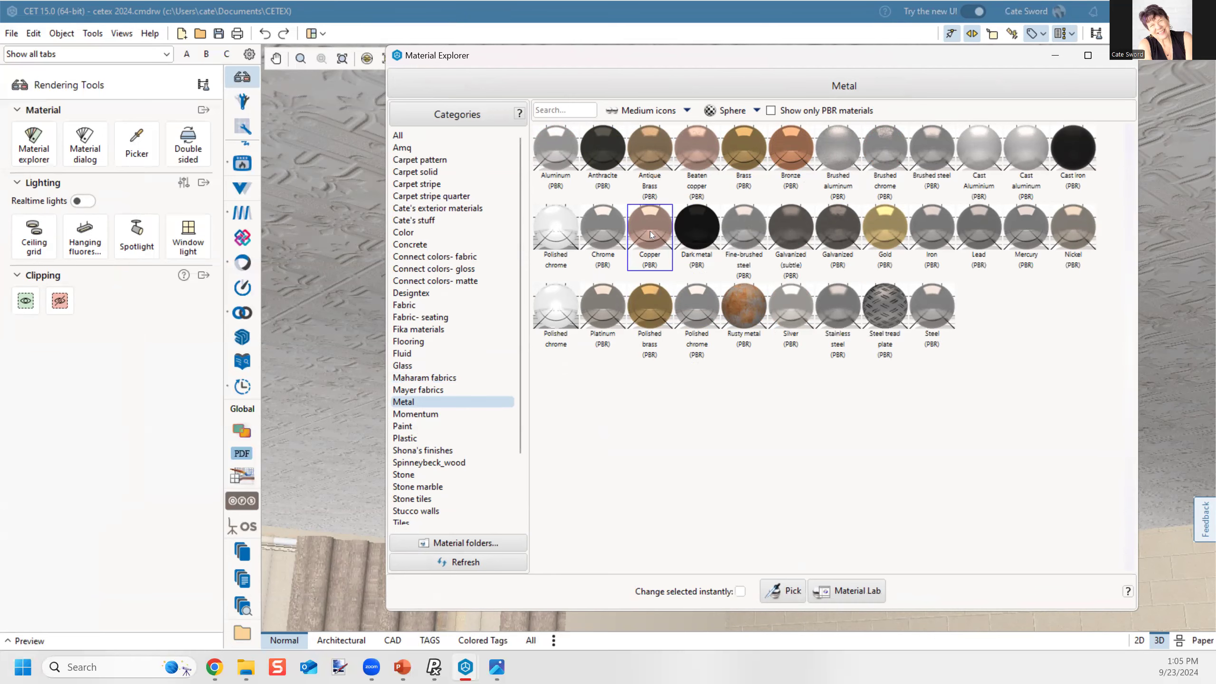
double_click(651, 235)
drag(284, 67, 510, 10)
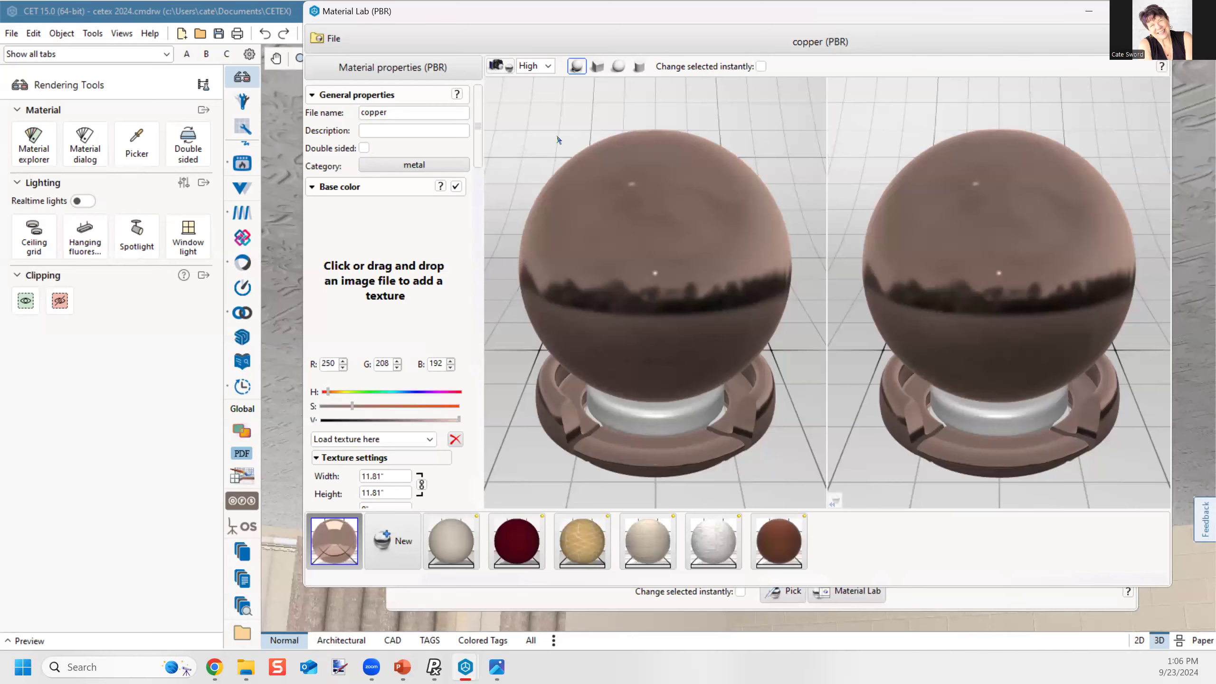
Step: Preview the copper material on the box and examine its base color, metallic, roughness and bump properties
click(597, 66)
drag(702, 379, 598, 326)
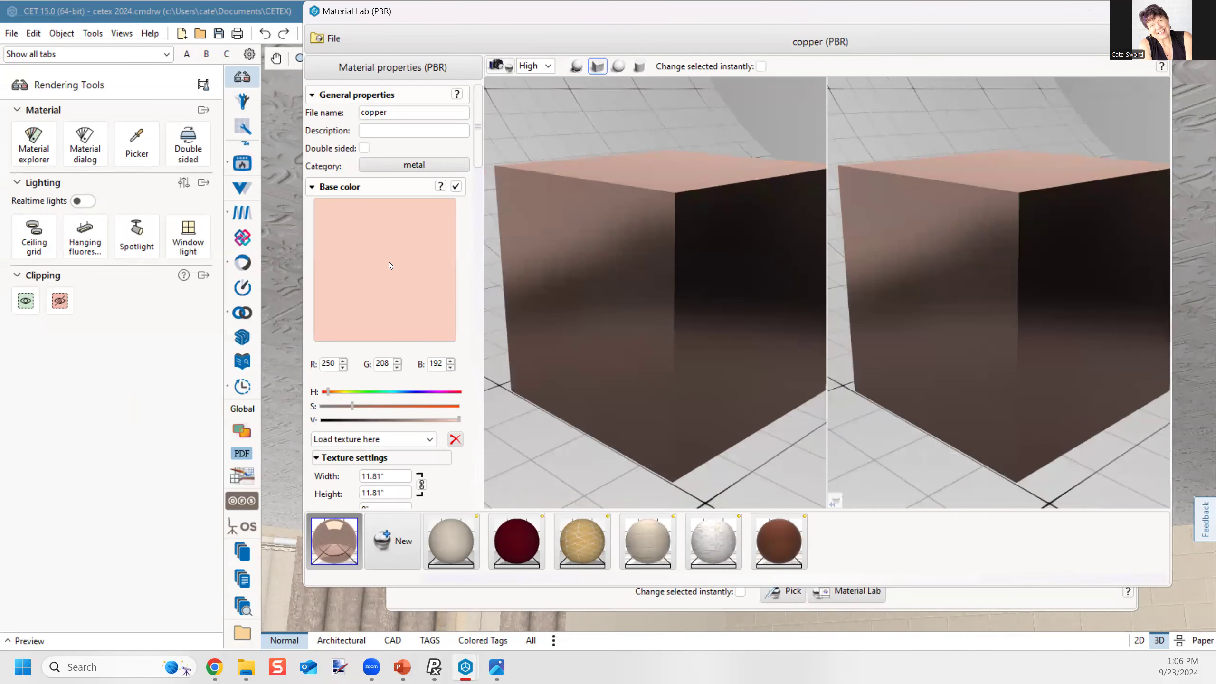
scroll(388, 264, down, 5)
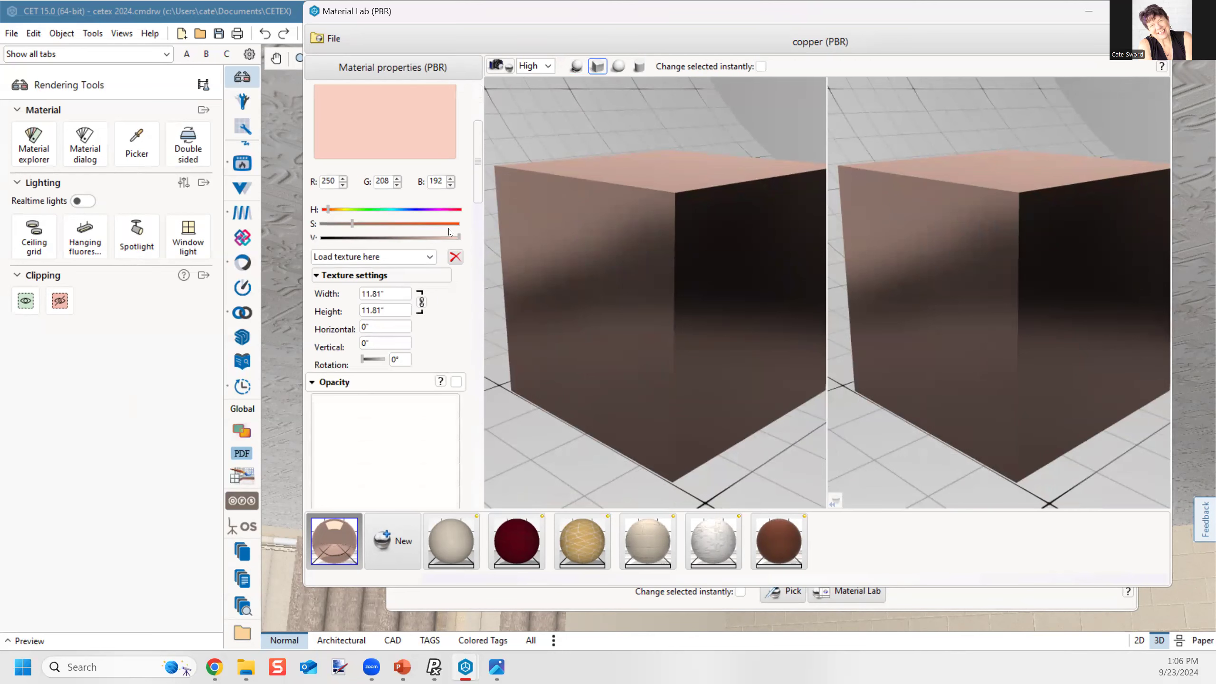
scroll(421, 211, up, 4)
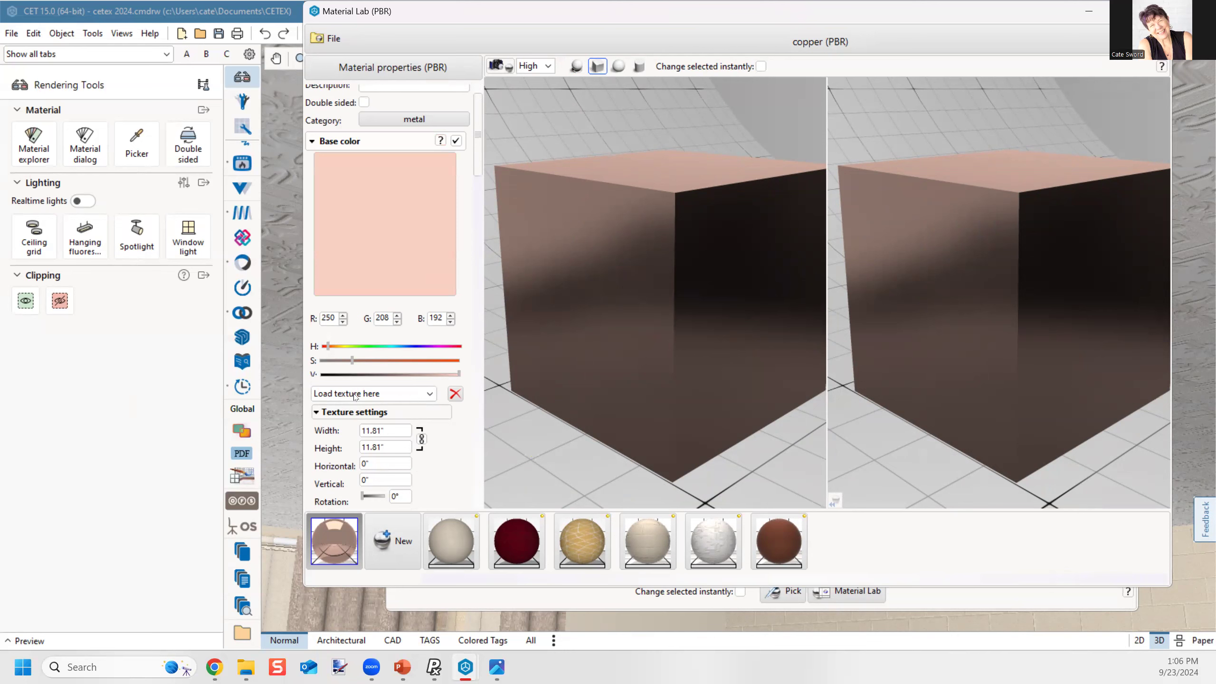
scroll(415, 431, down, 8)
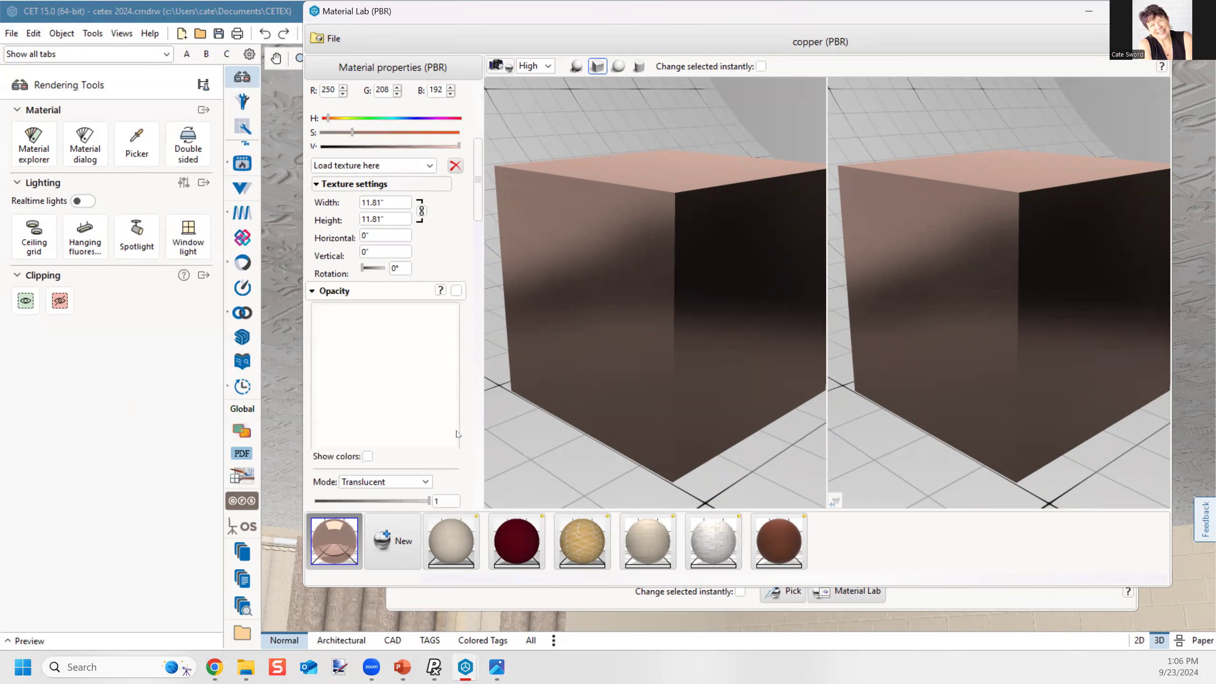
scroll(457, 434, down, 6)
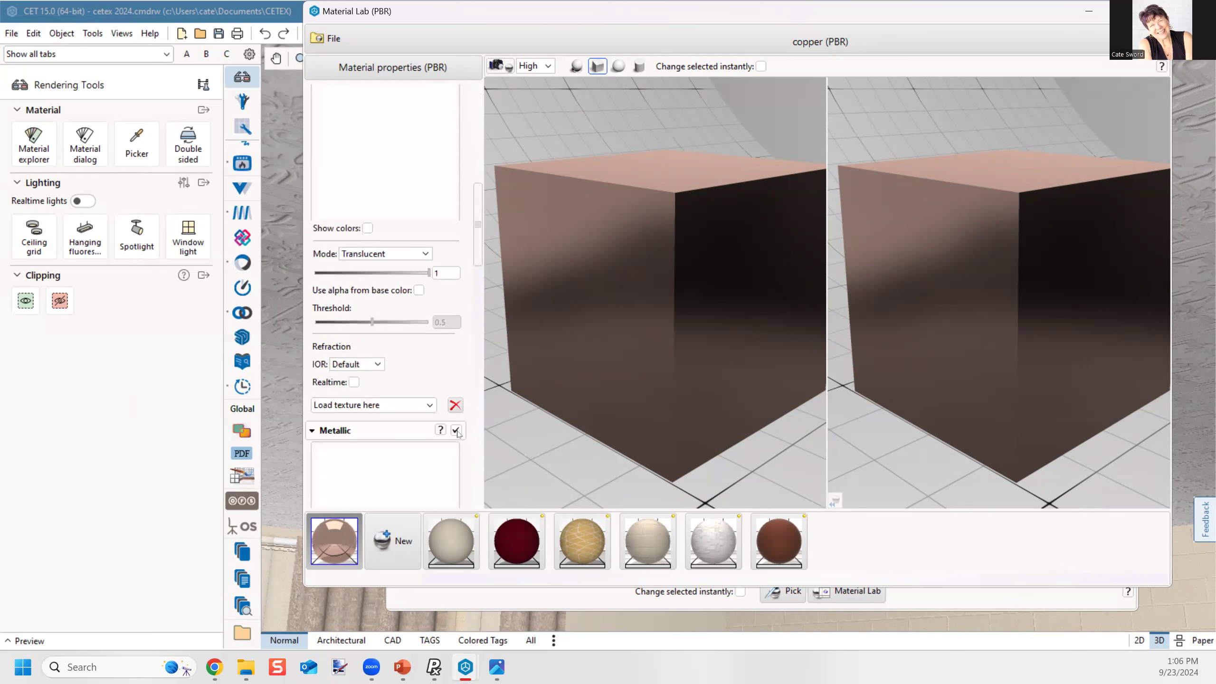
scroll(467, 440, down, 4)
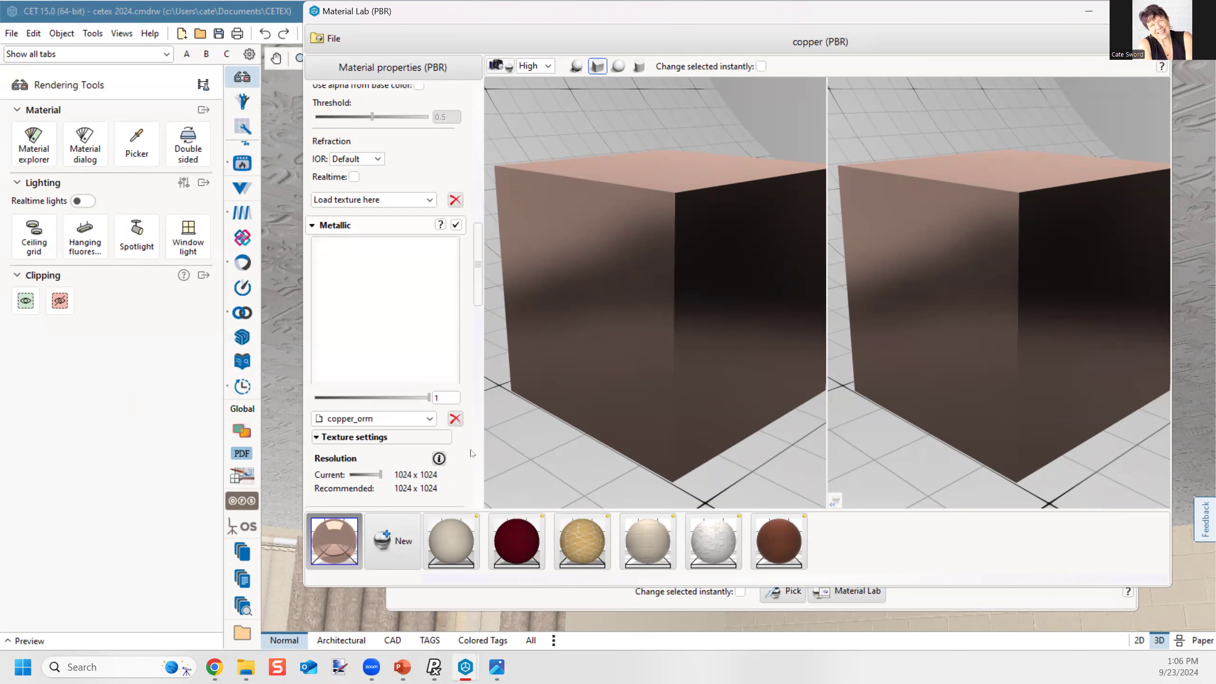
scroll(473, 455, down, 7)
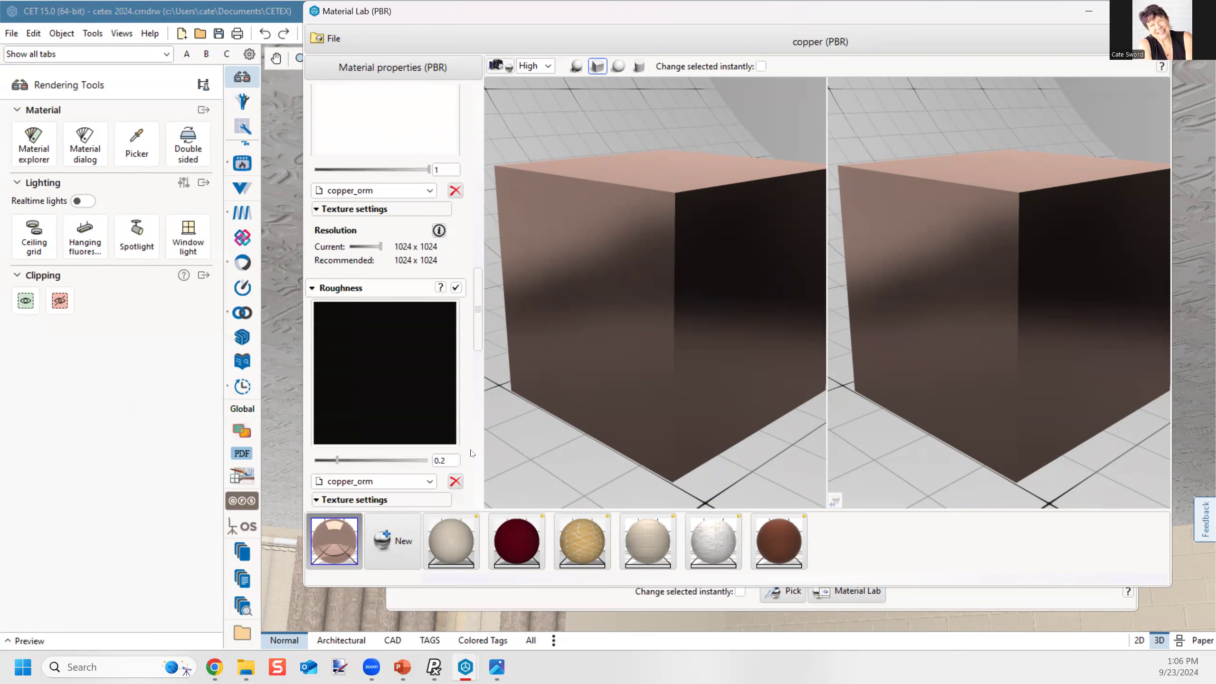
scroll(472, 453, down, 8)
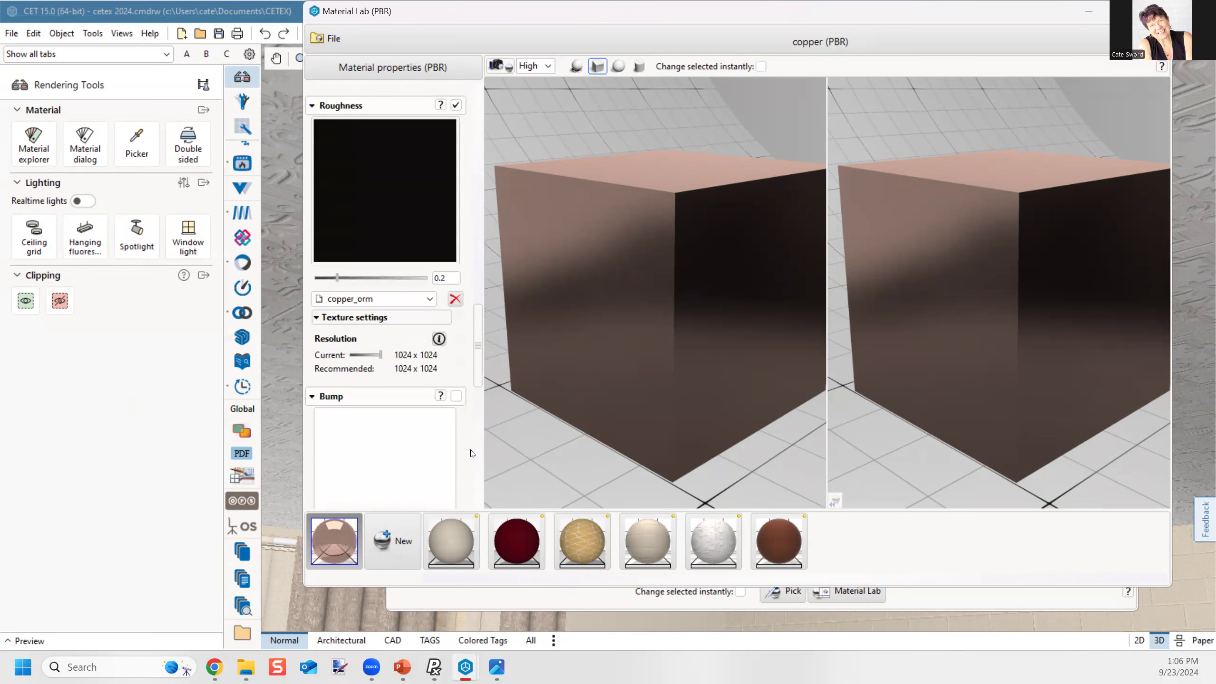
scroll(472, 453, down, 11)
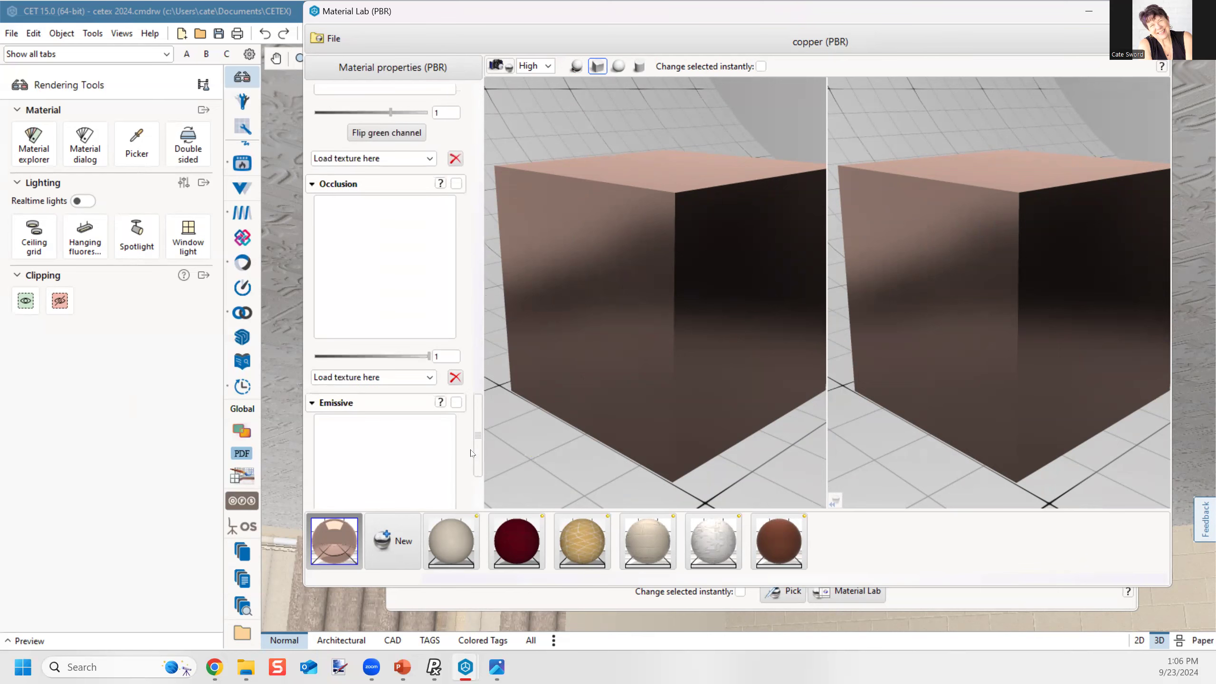
scroll(471, 451, down, 2)
drag(477, 452, 483, 133)
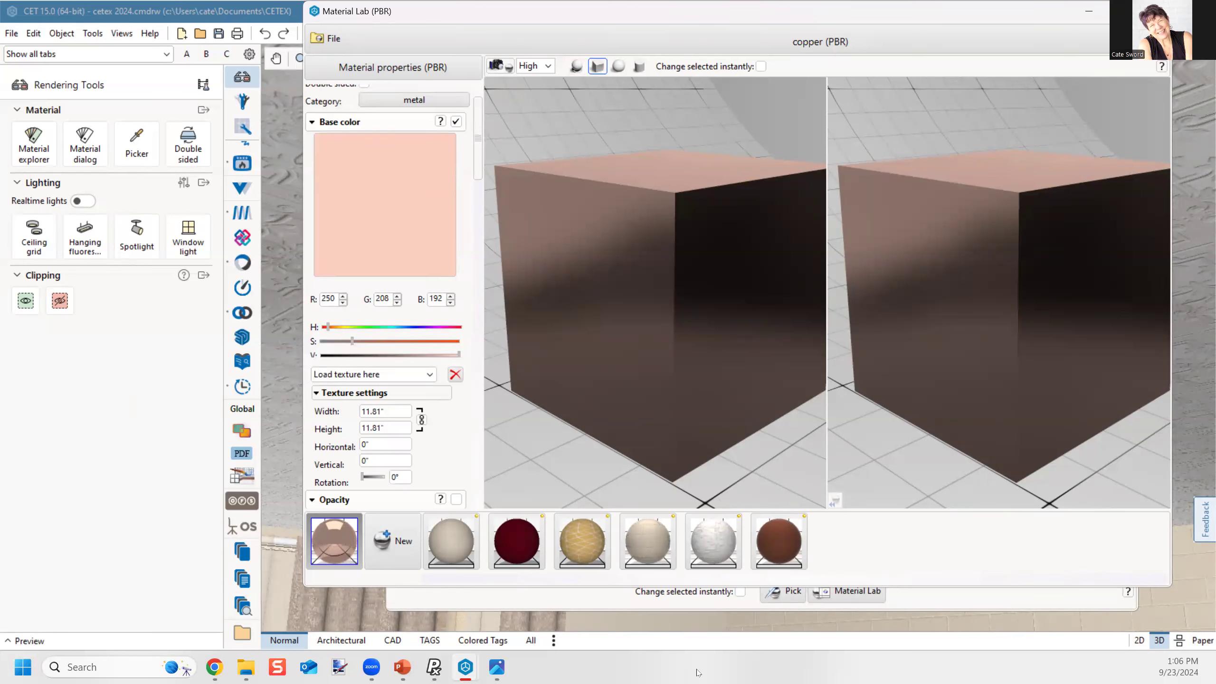
Step: Set the tin ceiling material's base color to R 250, G 208, B 192 and check the tint up close on the preview box
click(709, 552)
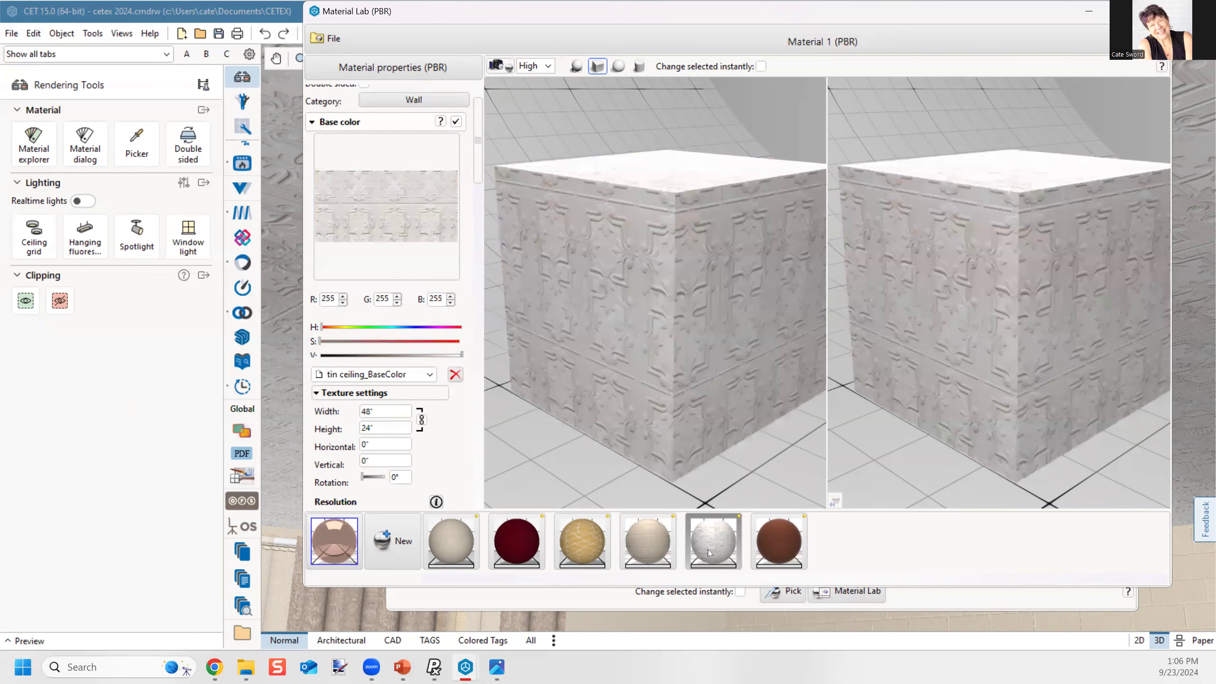
click(318, 299)
text(250)
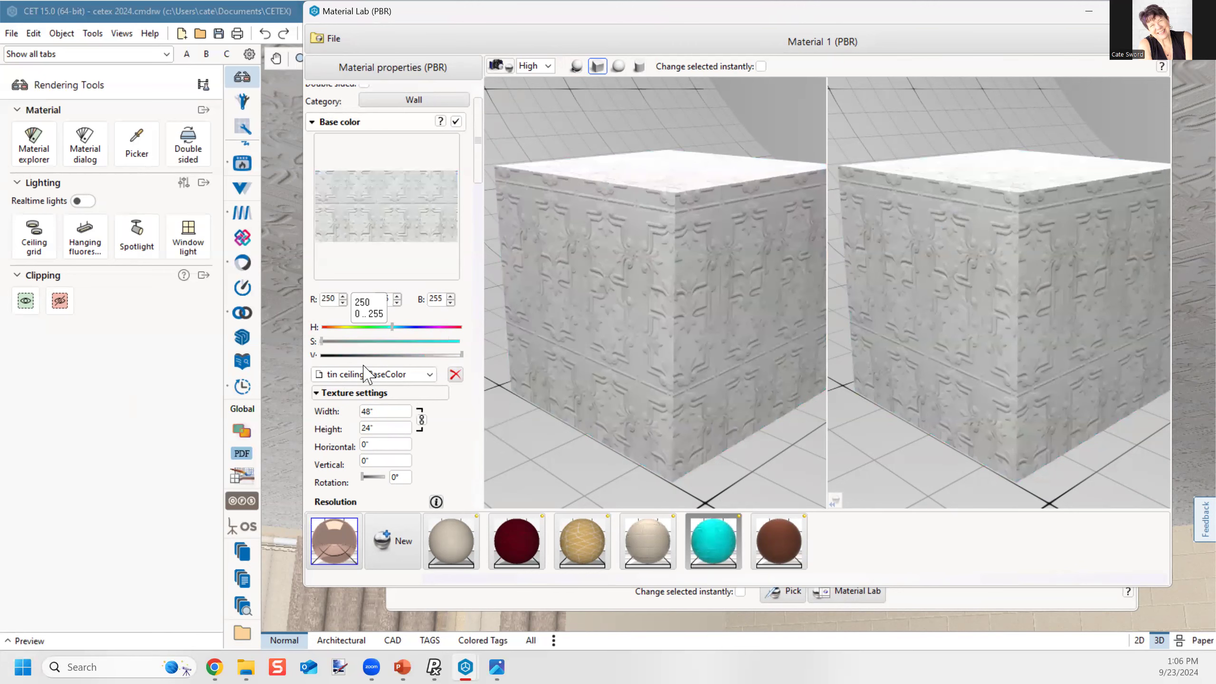
key(Tab)
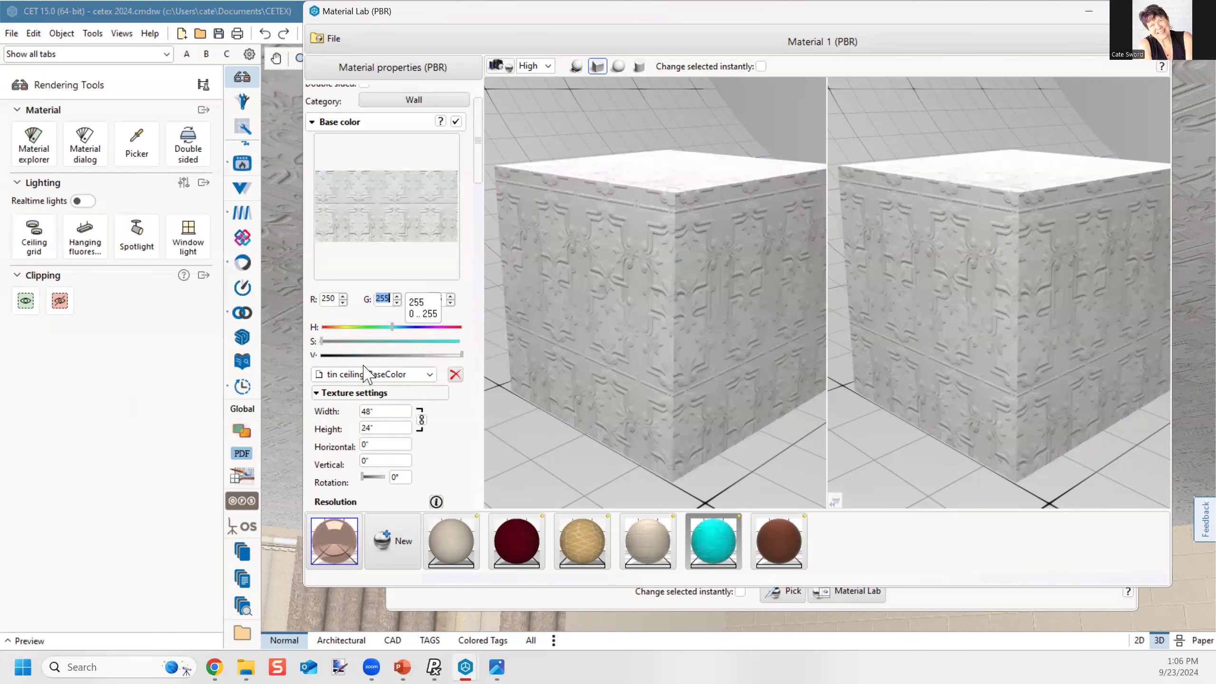
text(208)
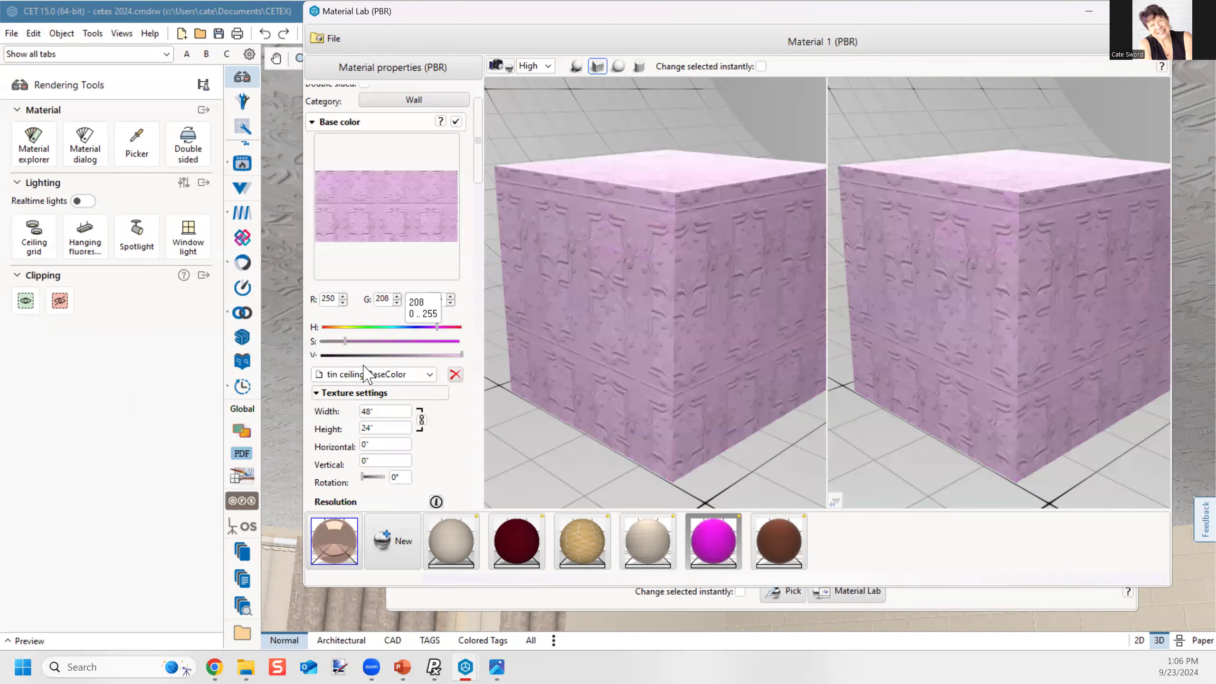
key(Tab)
text(192)
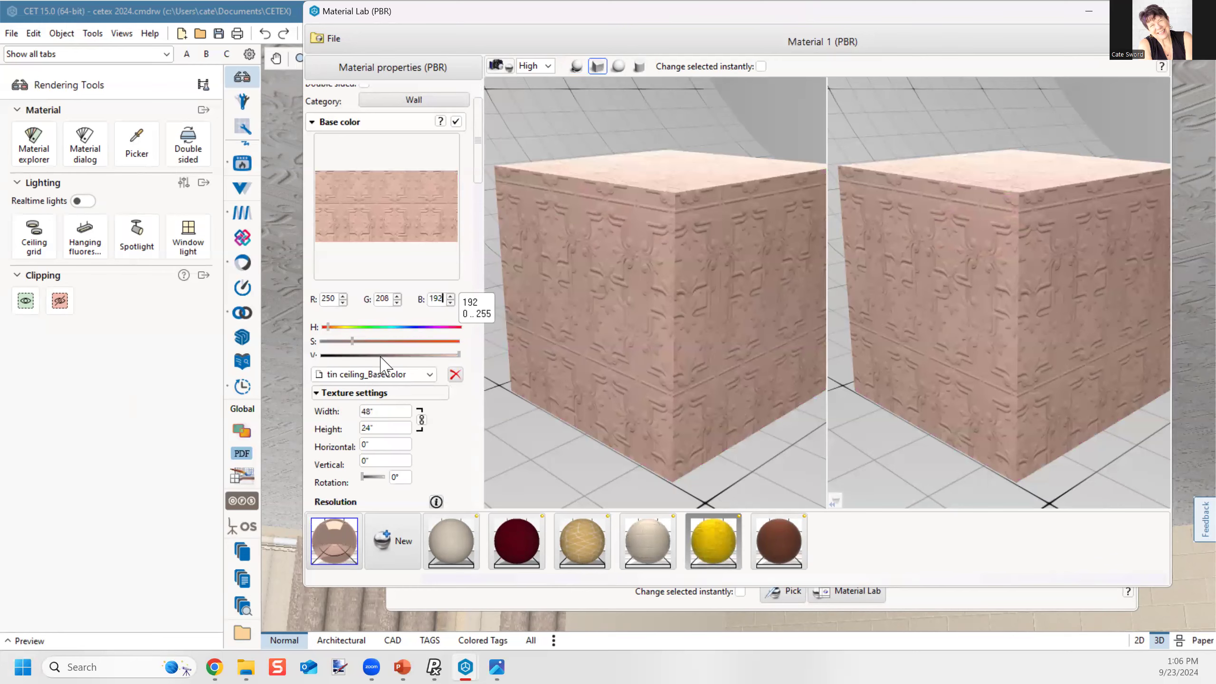
middle_drag(585, 384, 571, 271)
scroll(647, 319, up, 2)
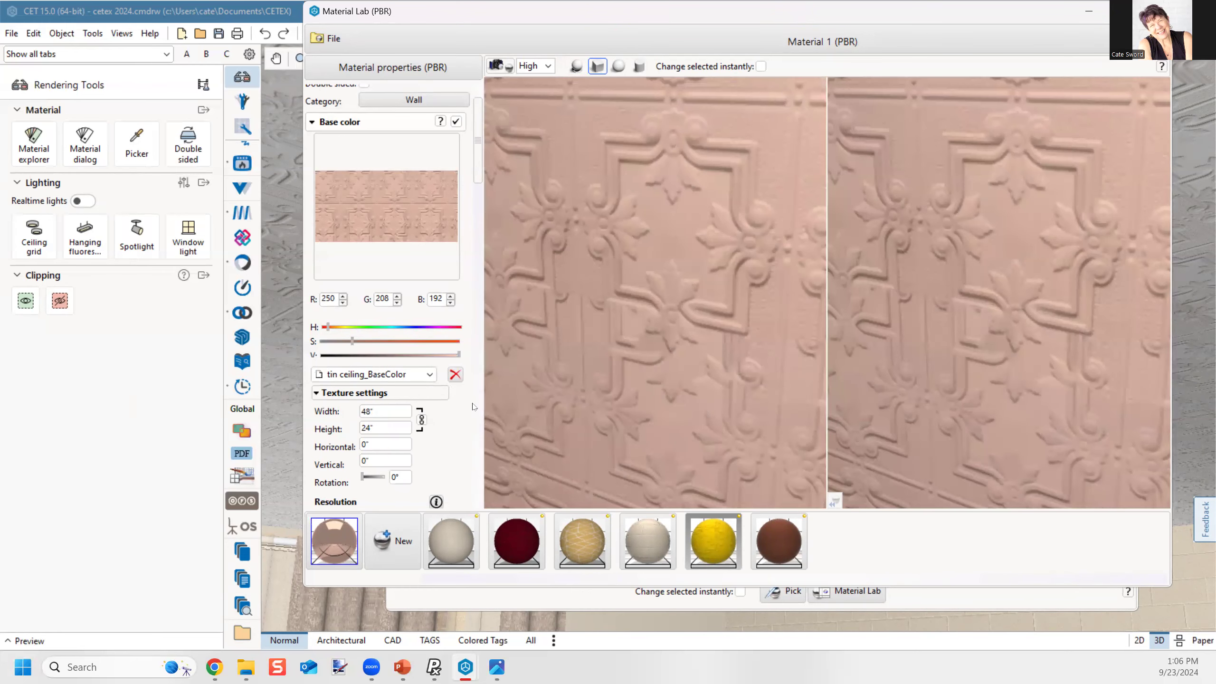
Step: Enable the tin ceiling material's Metallic property and reduce it to 0.767, checking the shine on the preview box
scroll(473, 406, down, 8)
scroll(473, 406, down, 3)
click(455, 380)
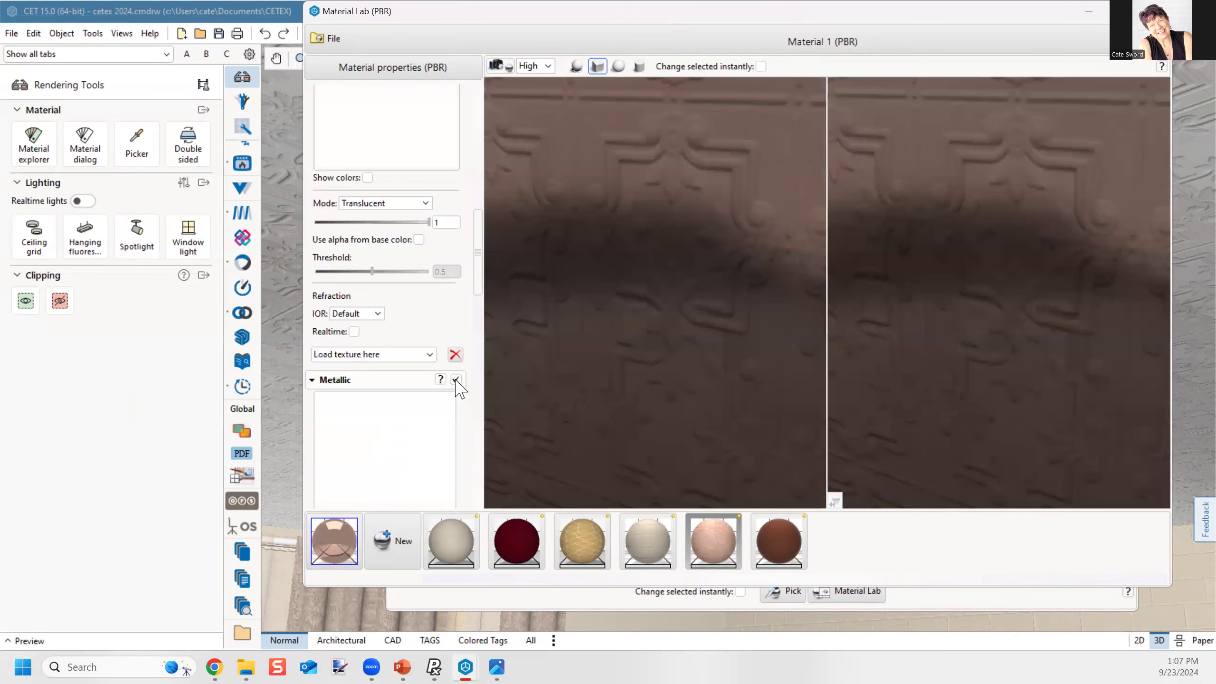
scroll(574, 377, down, 5)
drag(574, 377, 579, 412)
drag(477, 267, 402, 343)
mouse_move(583, 395)
mouse_down()
mouse_move(556, 366)
mouse_move(619, 415)
mouse_move(589, 395)
mouse_up()
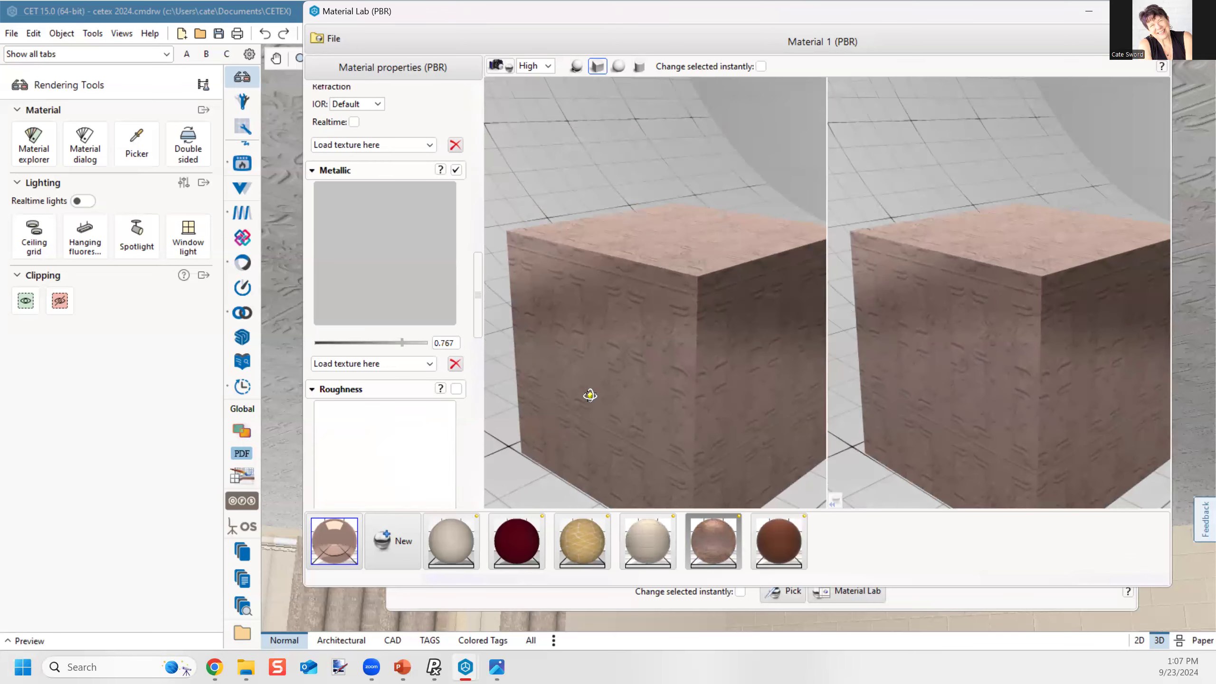
Step: Enable the Bump property and load tin ceiling_BaseColor from the Demo folder as its texture
drag(477, 293, 485, 494)
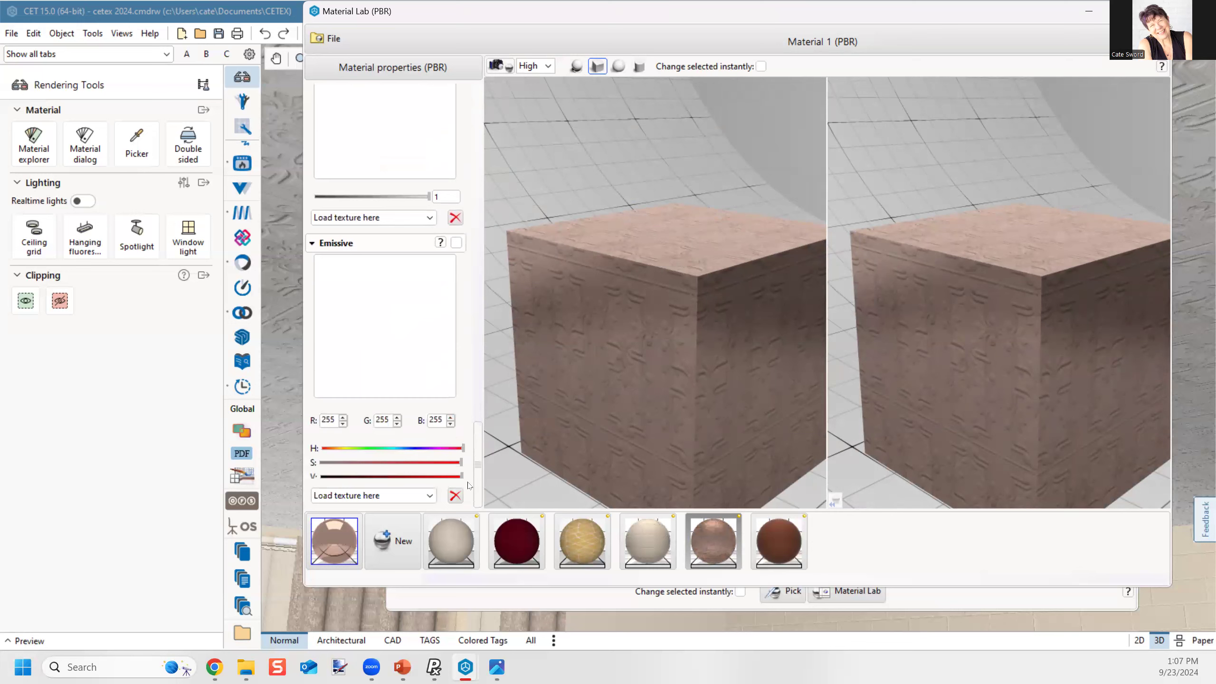
scroll(469, 484, up, 5)
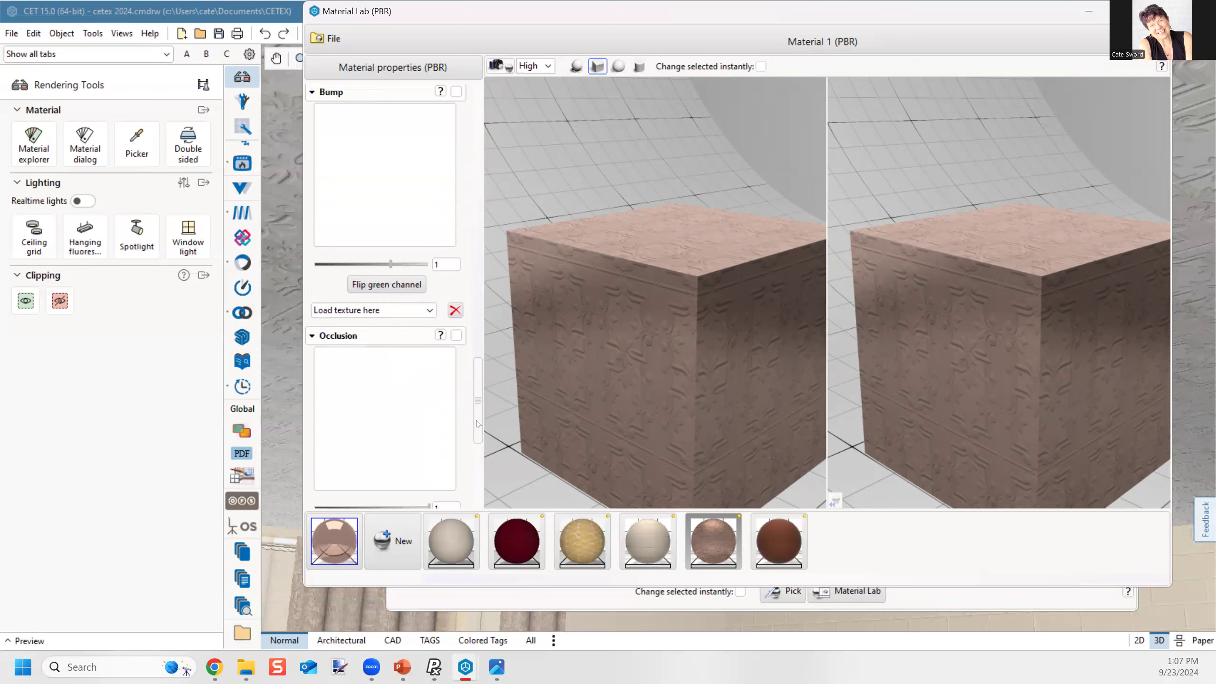
scroll(481, 385, up, 3)
click(457, 283)
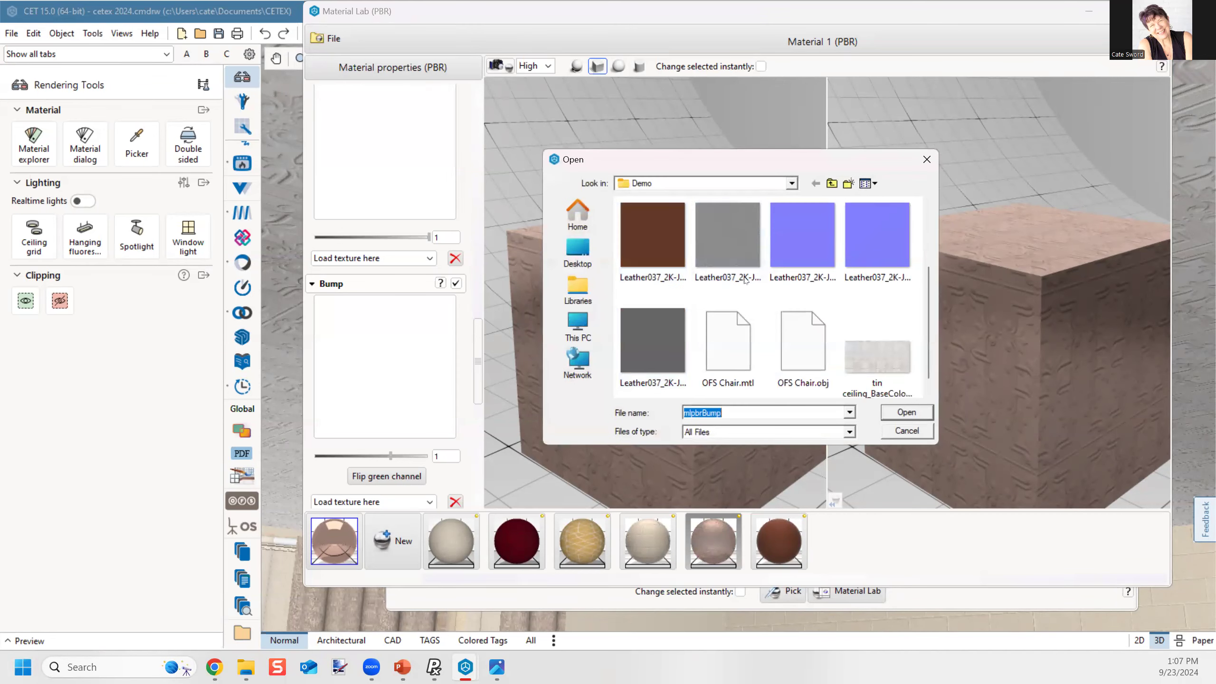
scroll(876, 379, down, 1)
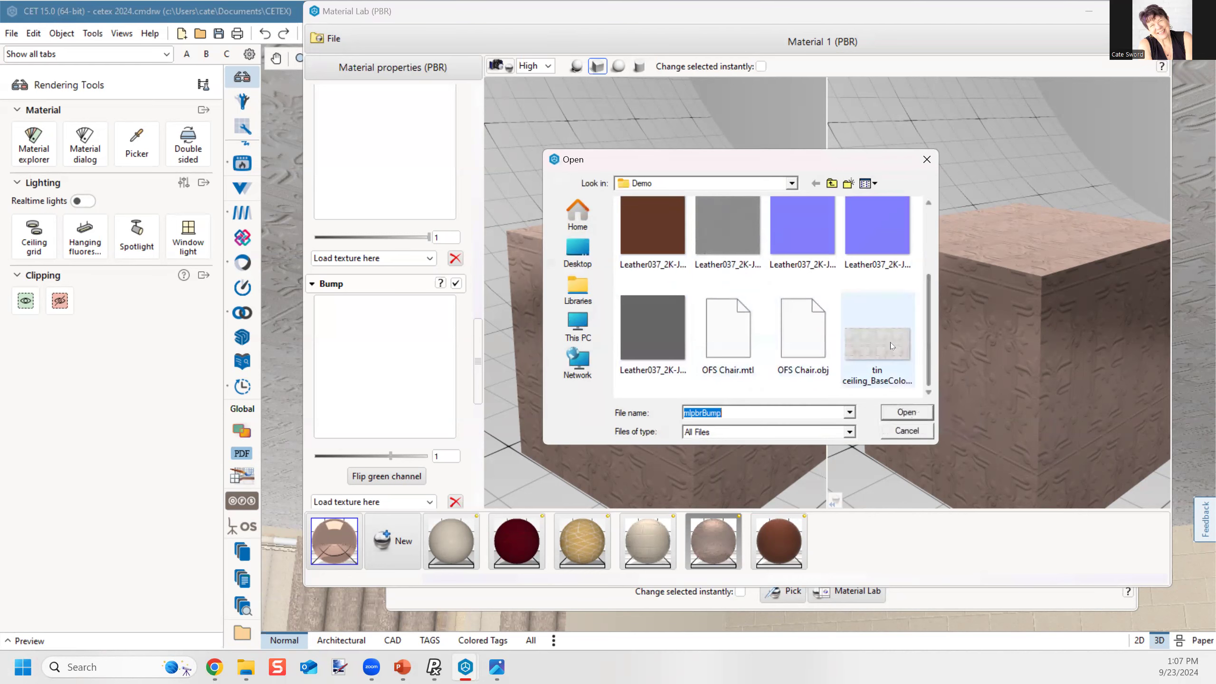
double_click(891, 344)
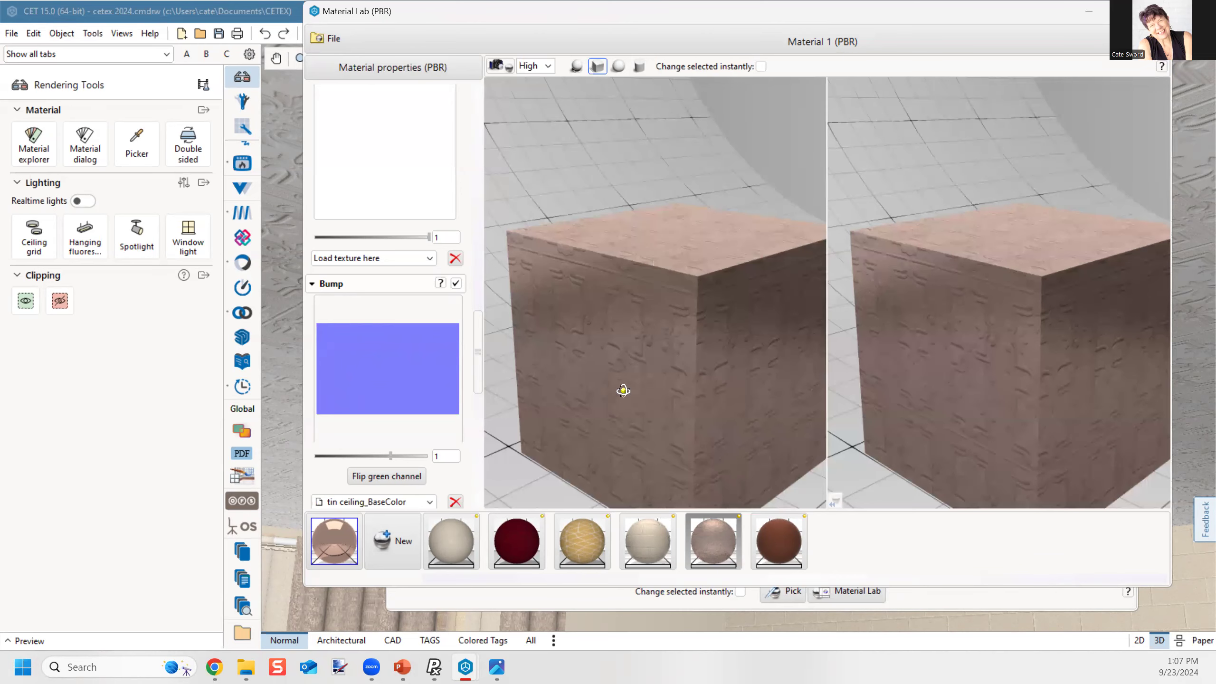
Step: Check the copper tin material's relief on the preview box and move the Material Lab aside to expose the room
mouse_move(624, 388)
mouse_down()
mouse_move(556, 415)
mouse_move(644, 407)
mouse_move(645, 379)
mouse_move(624, 397)
mouse_move(625, 382)
mouse_up()
scroll(626, 348, up, 3)
scroll(626, 349, down, 3)
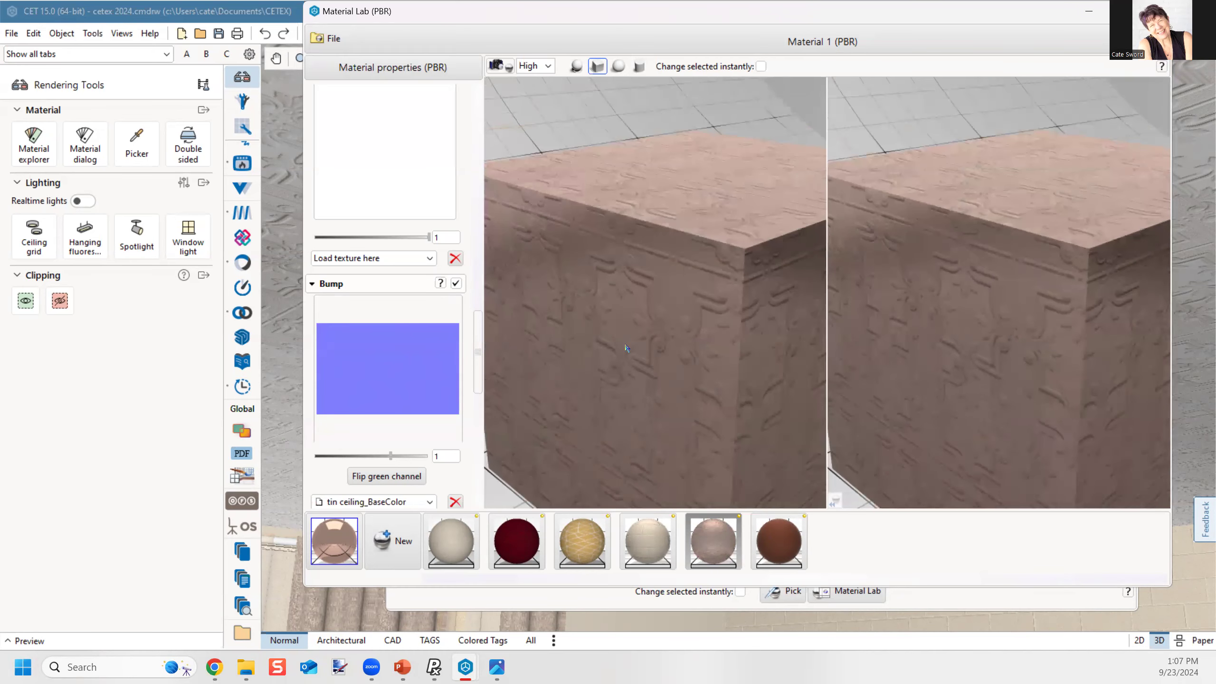
drag(594, 8, 125, 19)
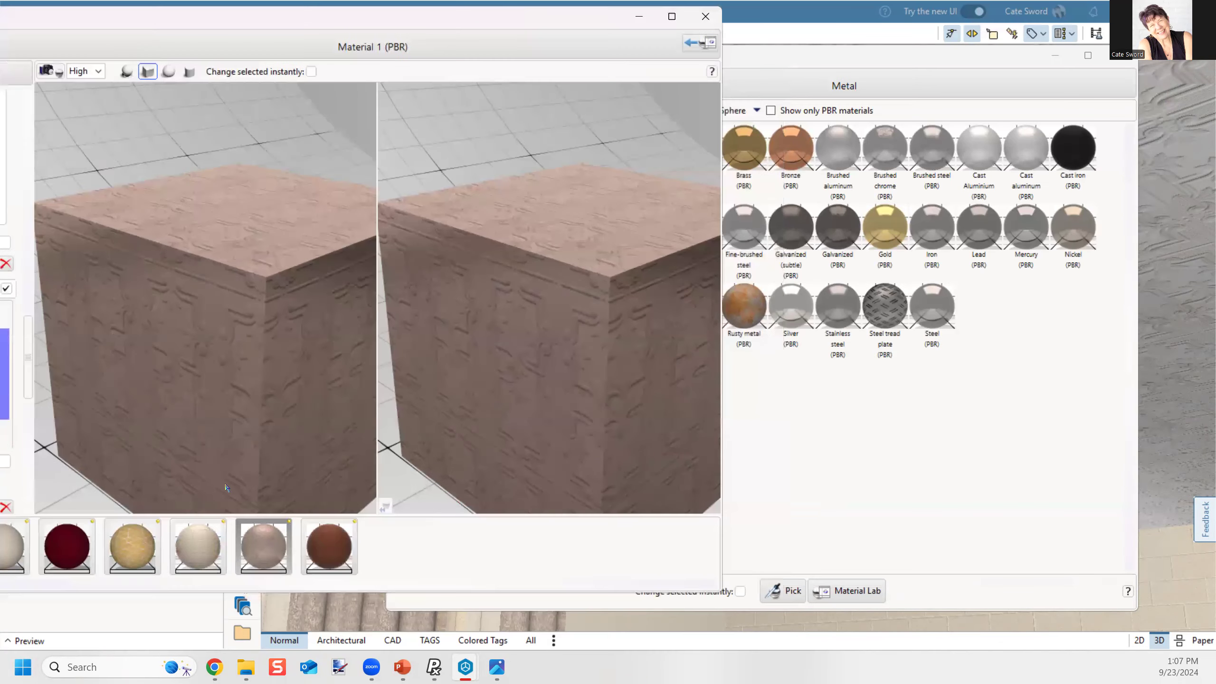
Step: Apply the copper tin material to the room's ceiling and close the Metal materials and Material Lab windows
click(270, 548)
click(1164, 269)
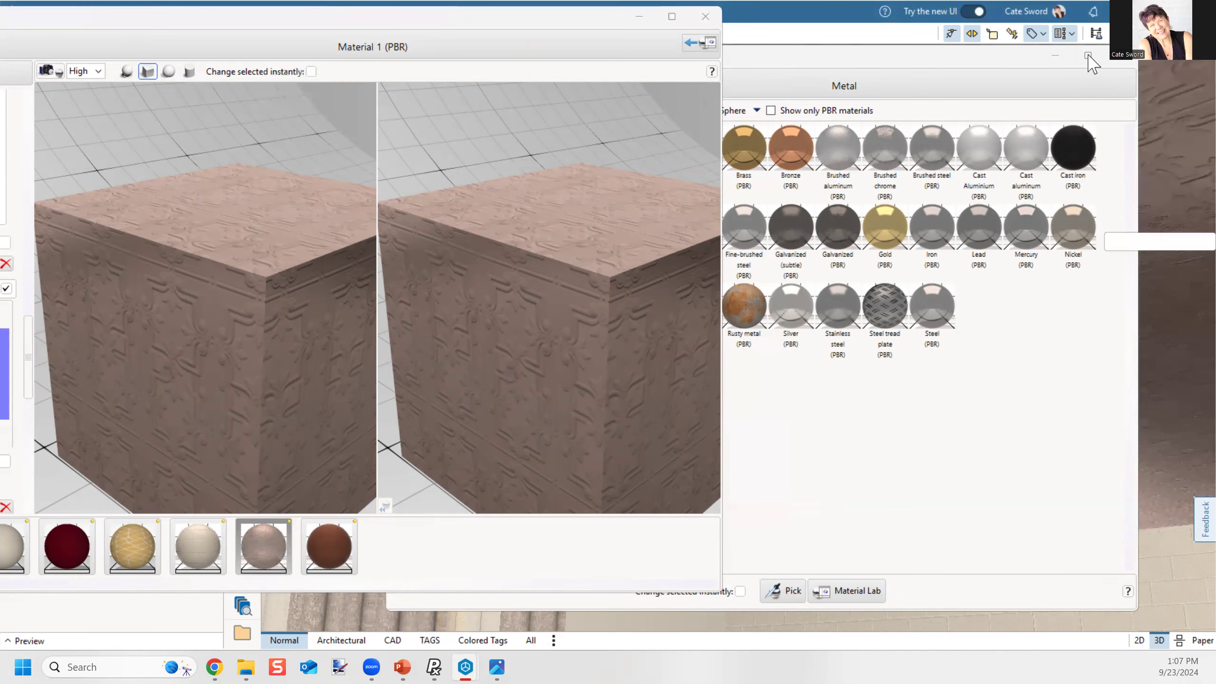
click(1120, 55)
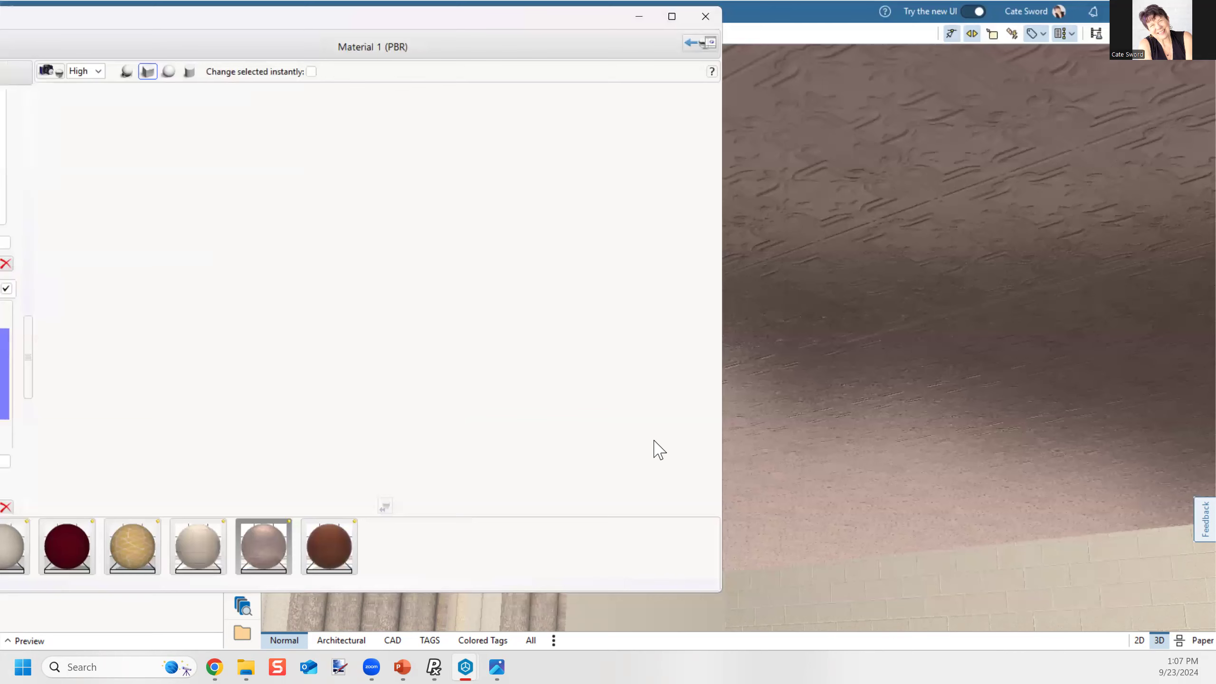
click(705, 18)
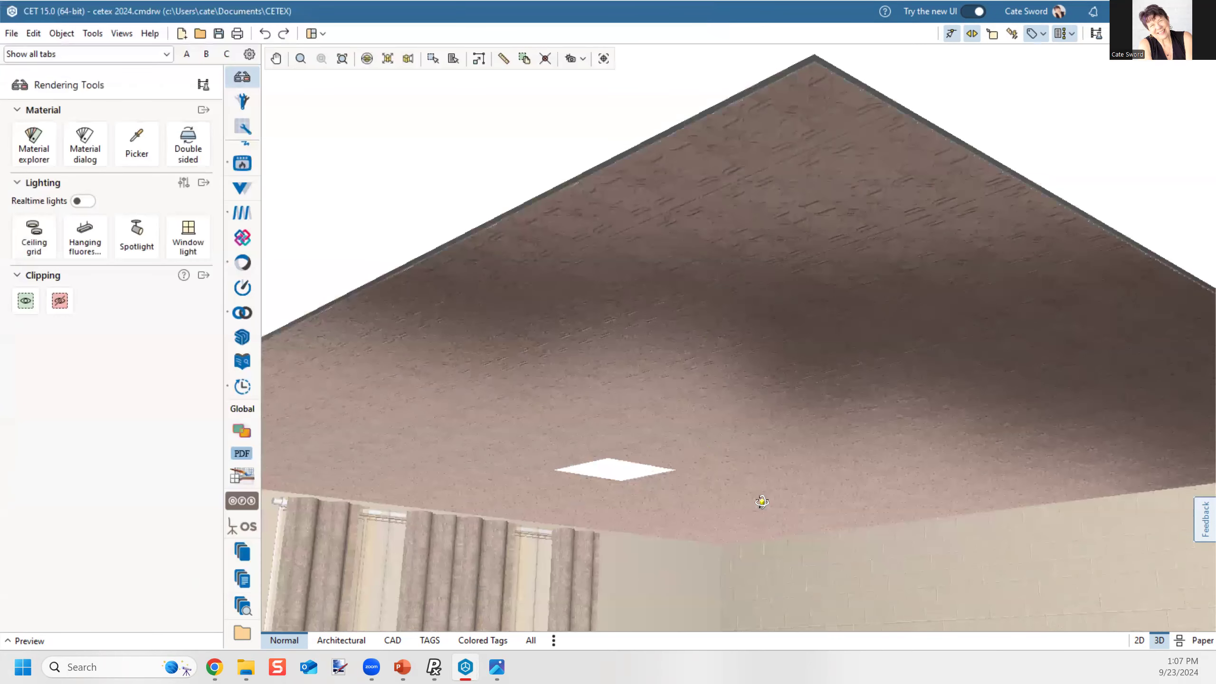
Step: Examine the copper tin ceiling from below across the whole room and up close near the back corner
scroll(761, 507, down, 2)
scroll(766, 536, up, 1)
middle_drag(761, 526, 721, 429)
scroll(717, 444, down, 3)
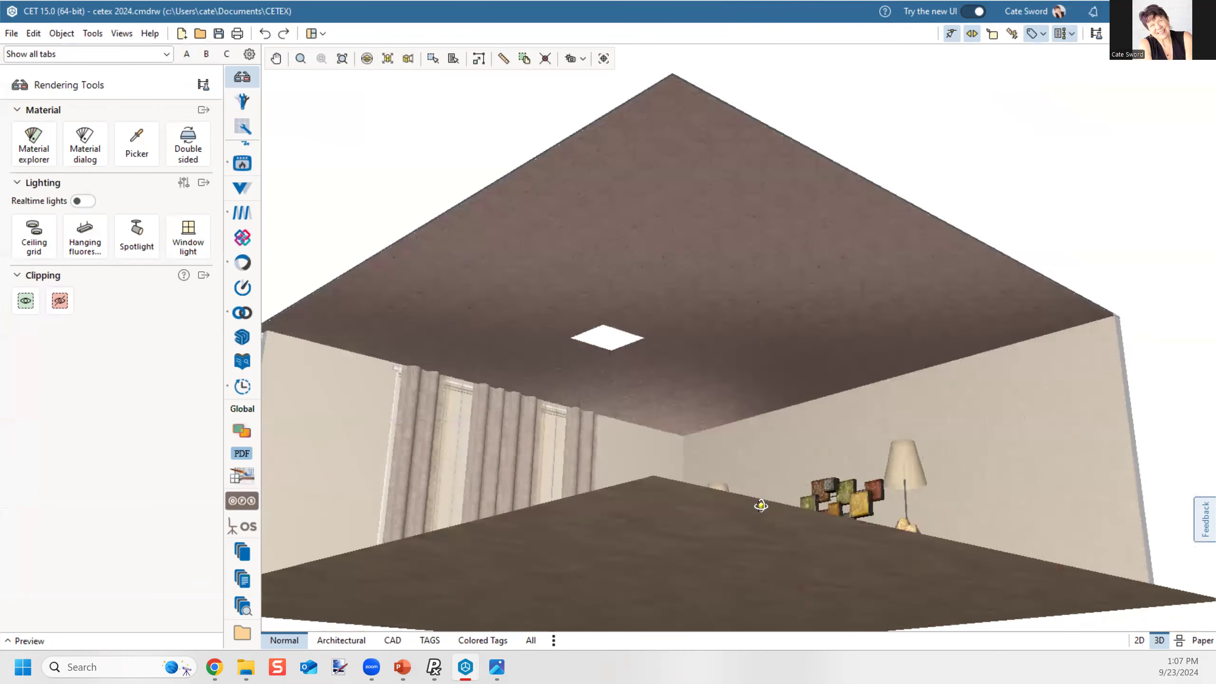
scroll(734, 500, up, 2)
scroll(648, 621, up, 3)
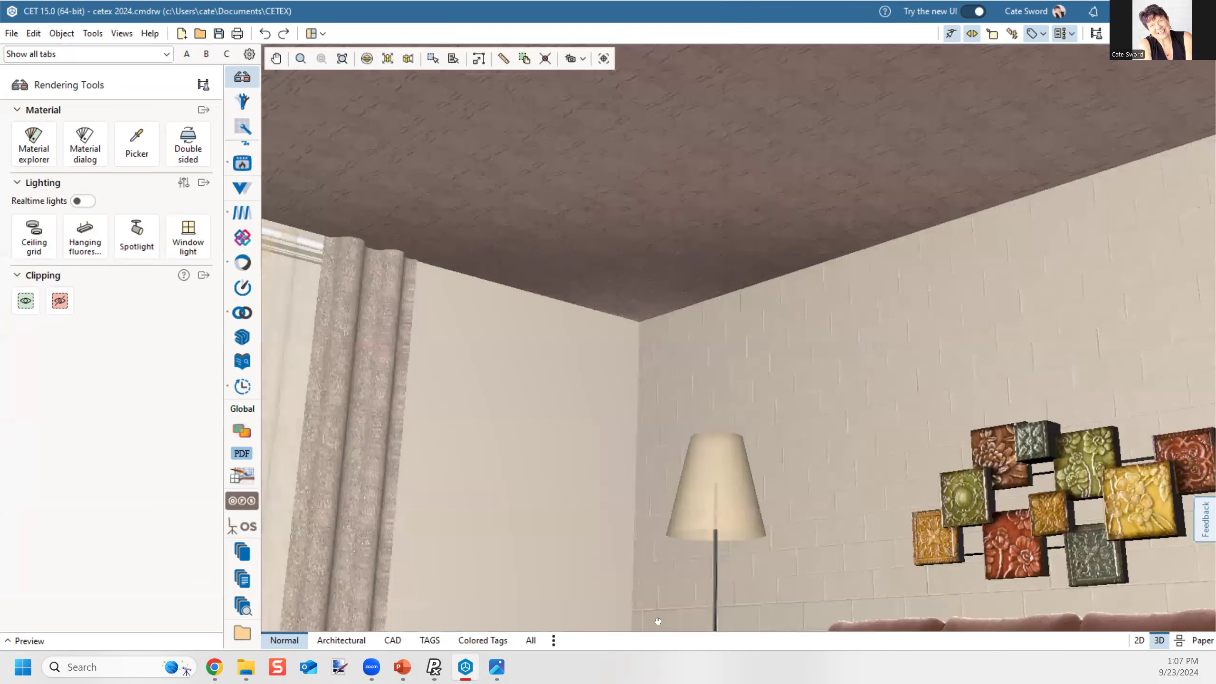
scroll(666, 626, down, 2)
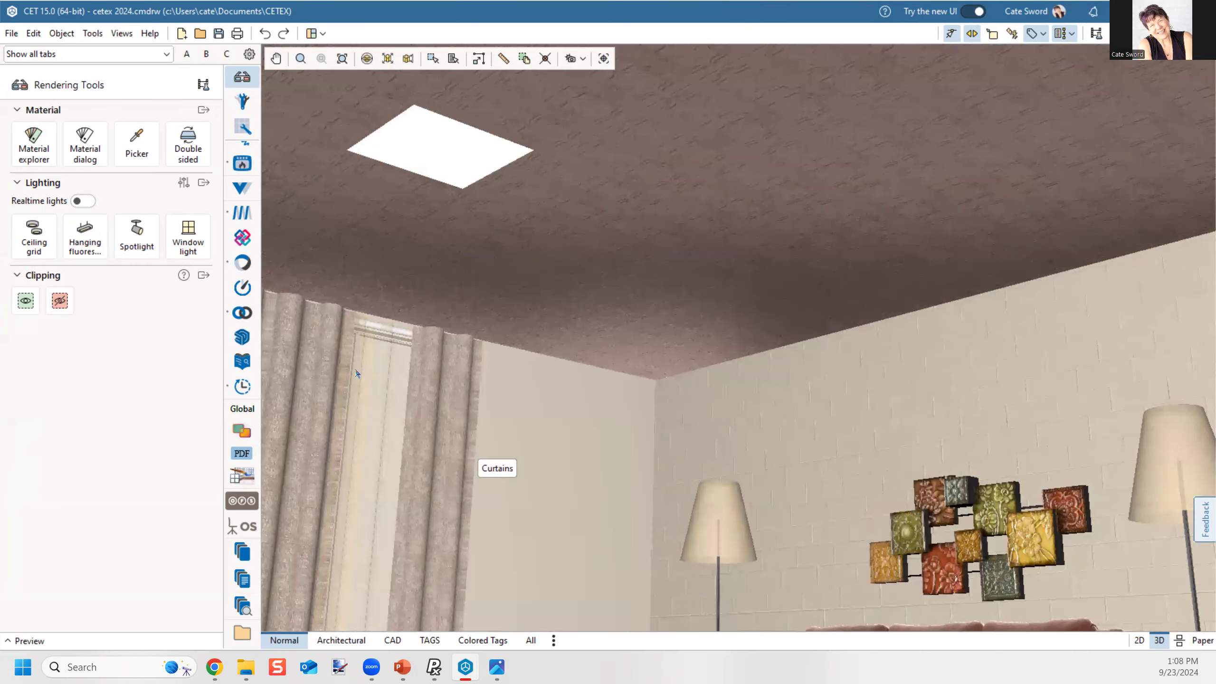
key(alt+Tab)
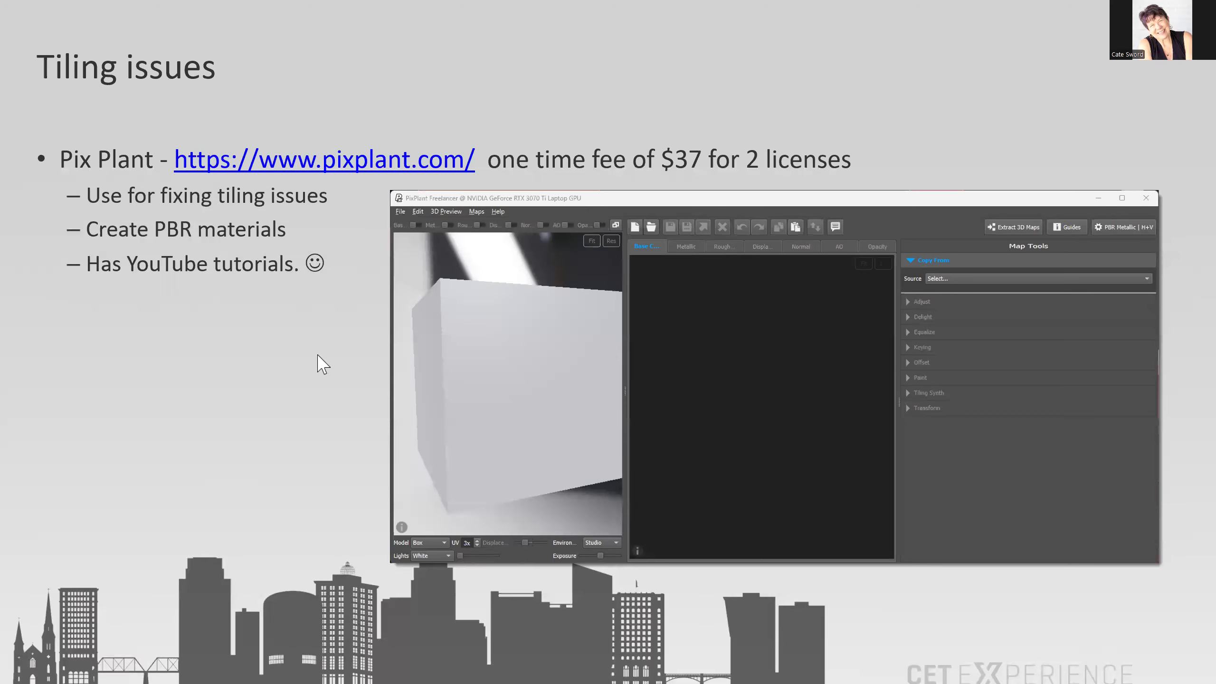
key(Right)
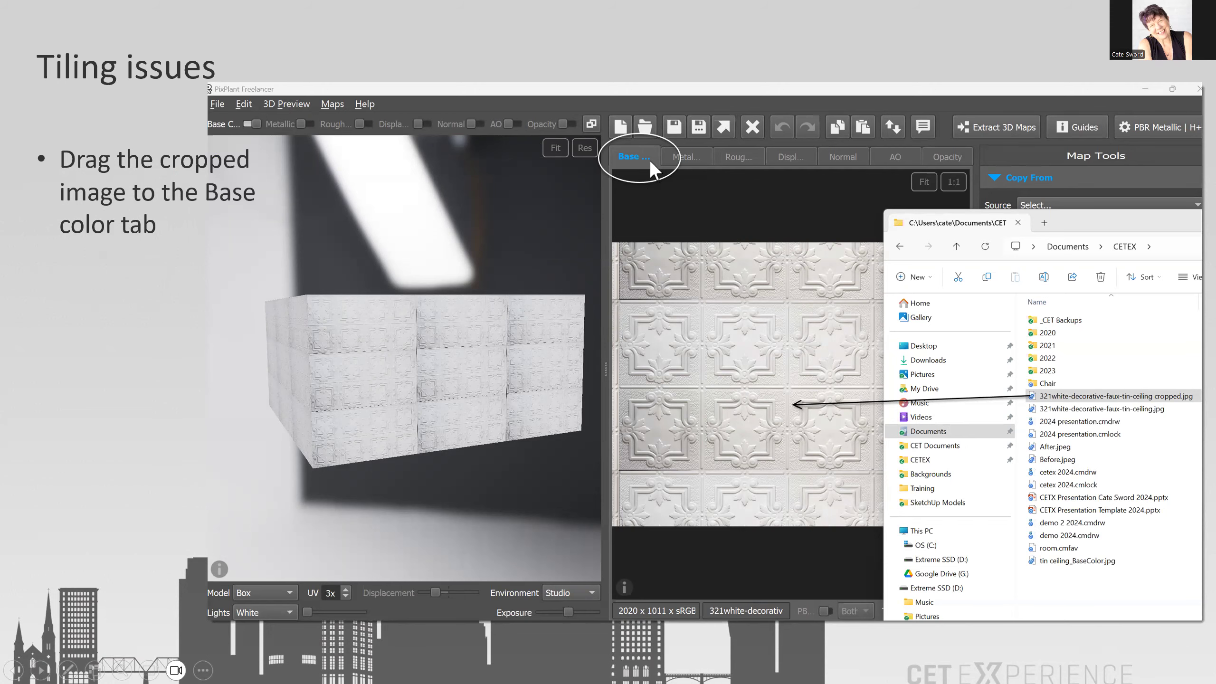
key(Right)
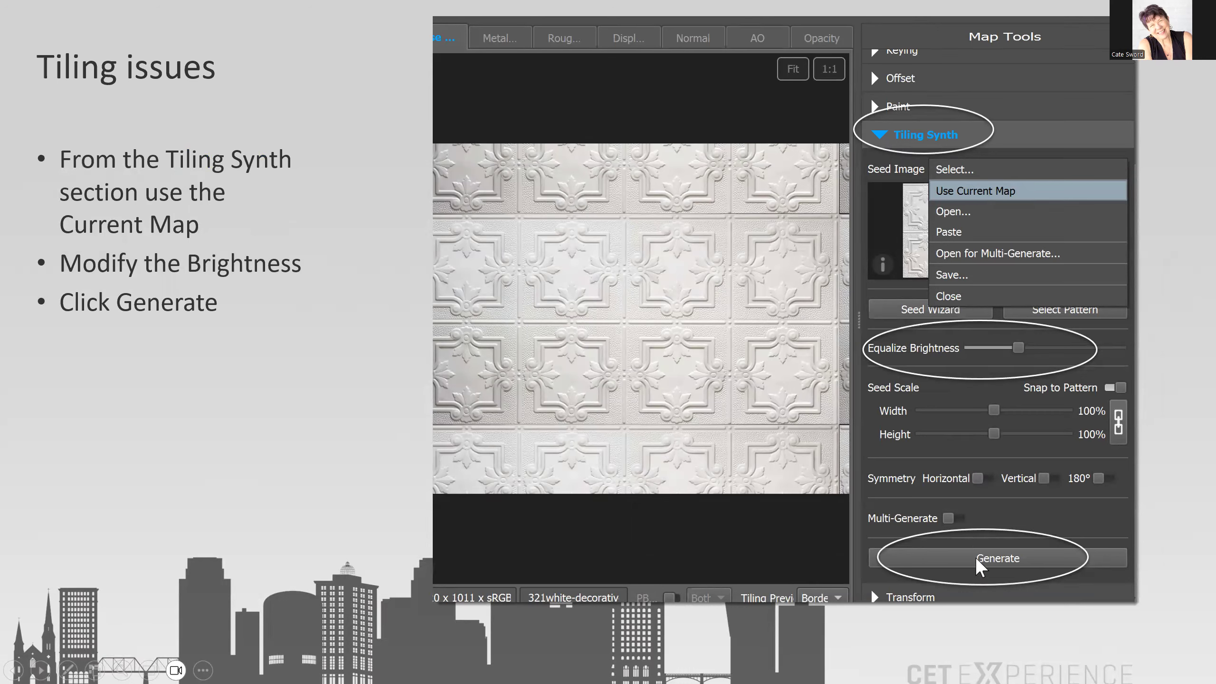
click(314, 452)
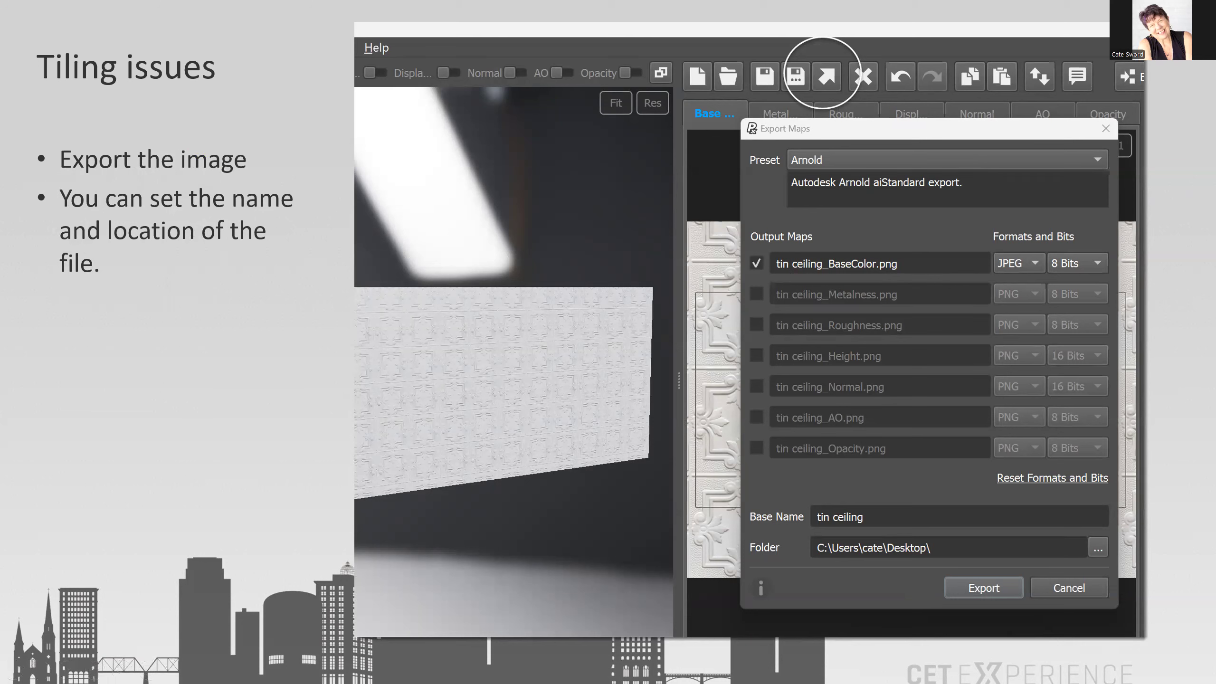
key(Right)
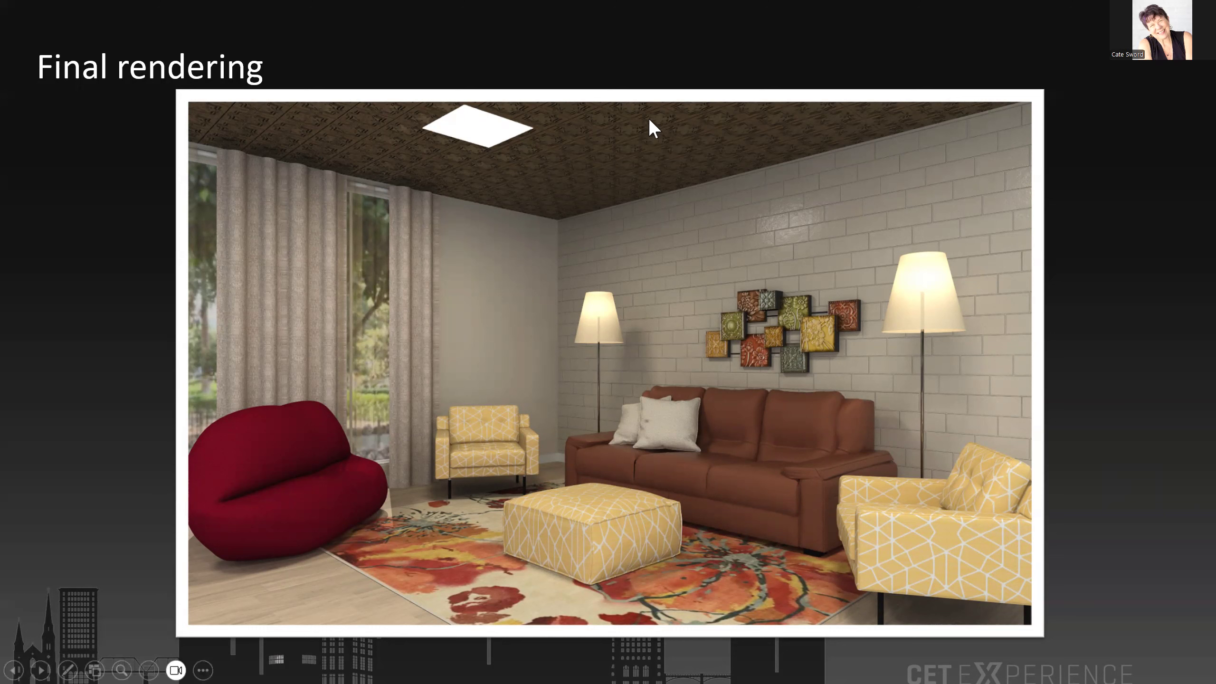
click(477, 461)
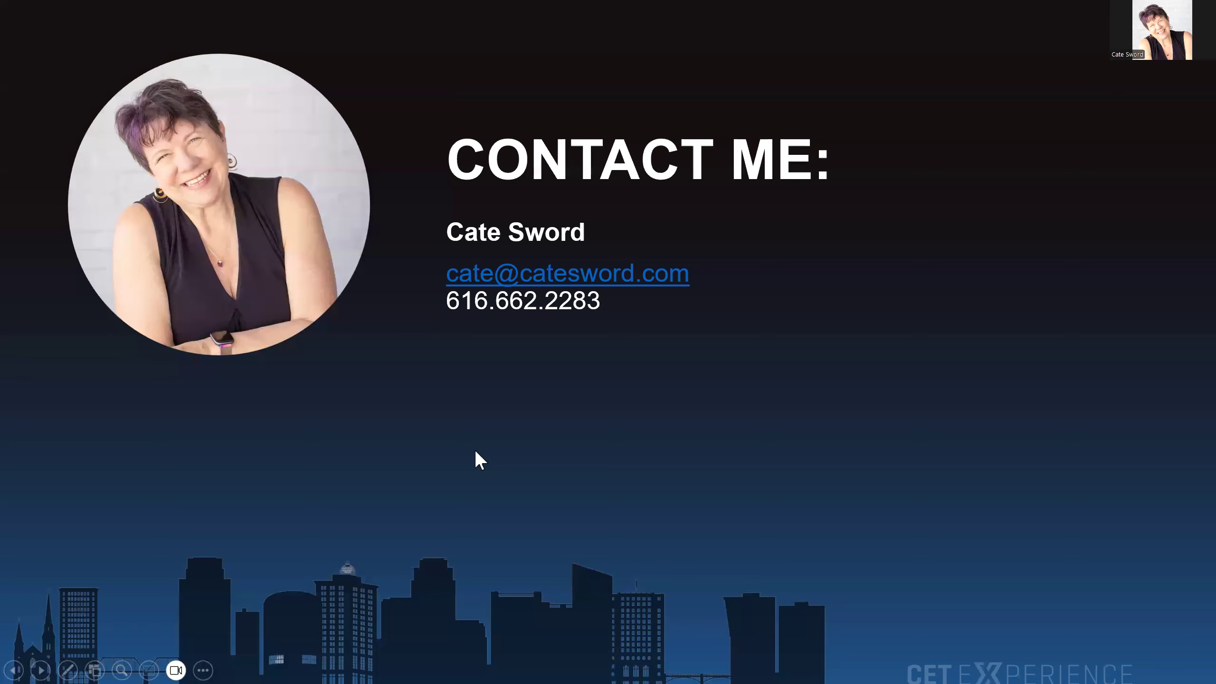